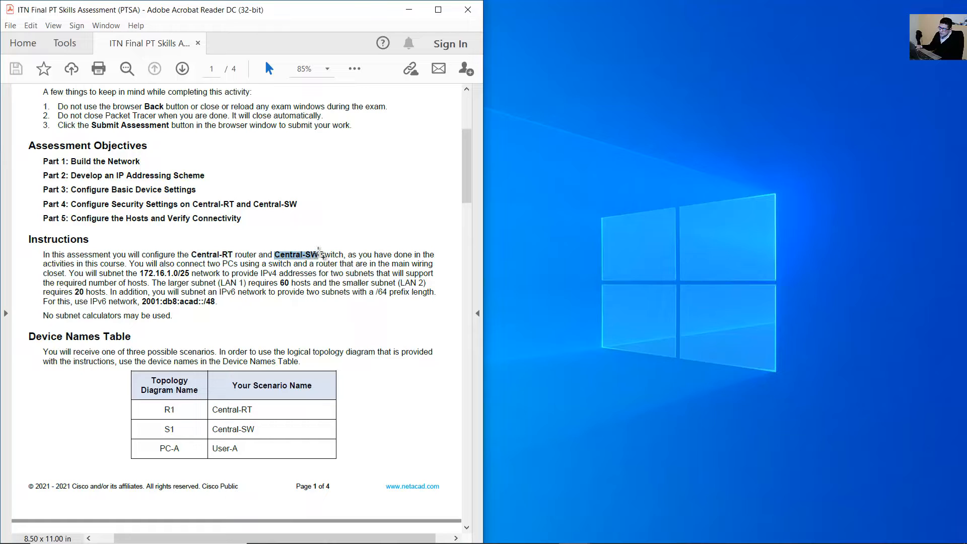
# Review the assessment's Central-SW name, 172.16.1.0/25 network, 60/20 host needs and IPv6 2001:db8:acad::/48.
pyautogui.moveTo(322, 254); pyautogui.dragTo(321, 255)
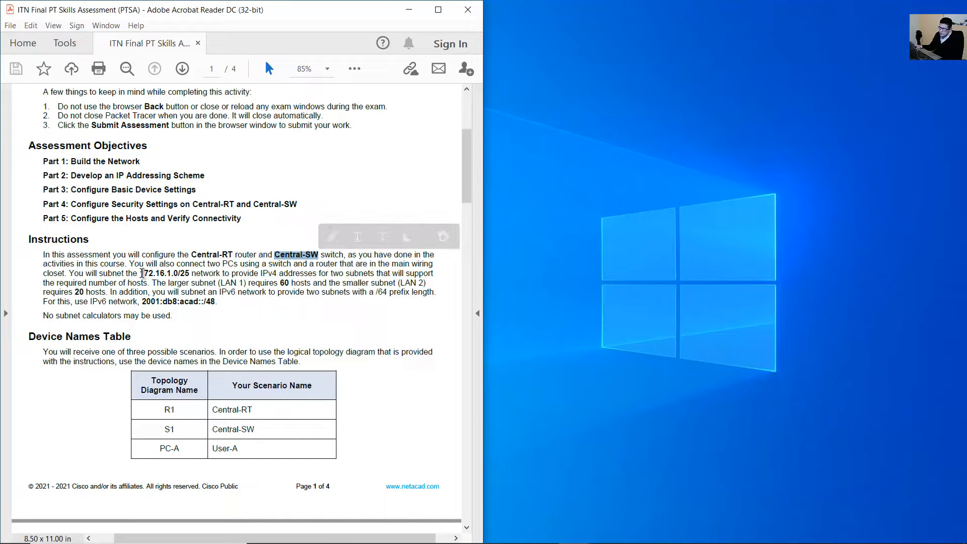
pyautogui.moveTo(144, 273); pyautogui.dragTo(196, 274)
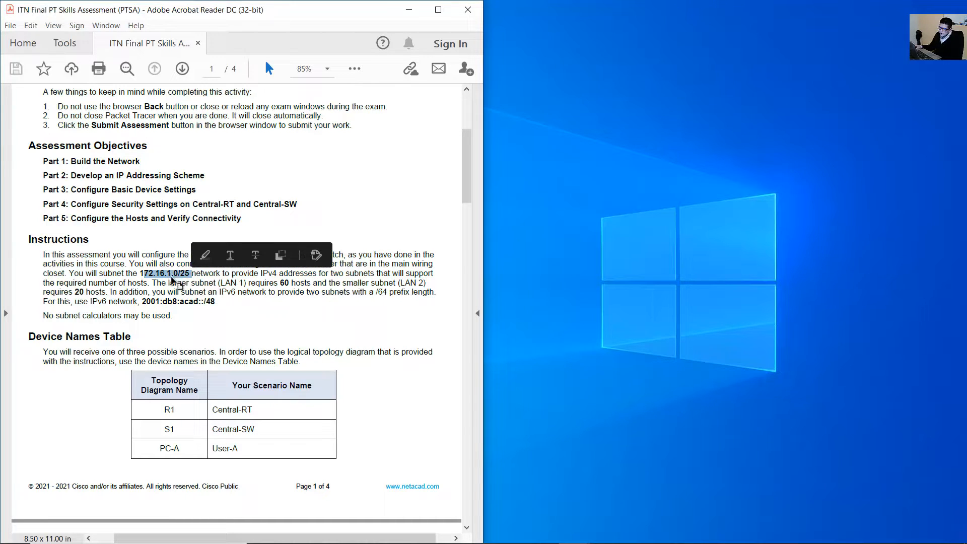
pyautogui.moveTo(248, 283); pyautogui.dragTo(296, 288)
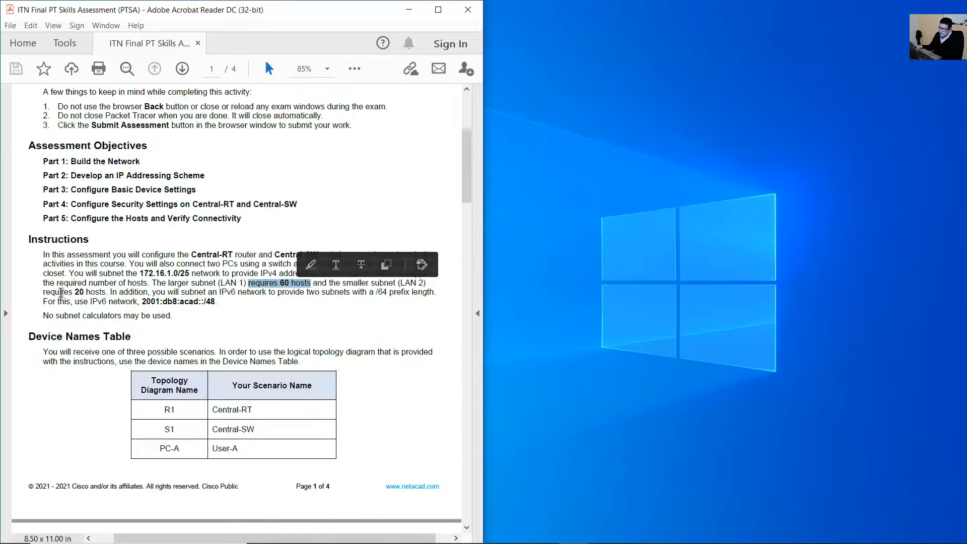
pyautogui.moveTo(45, 293); pyautogui.dragTo(89, 297)
pyautogui.click(270, 285)
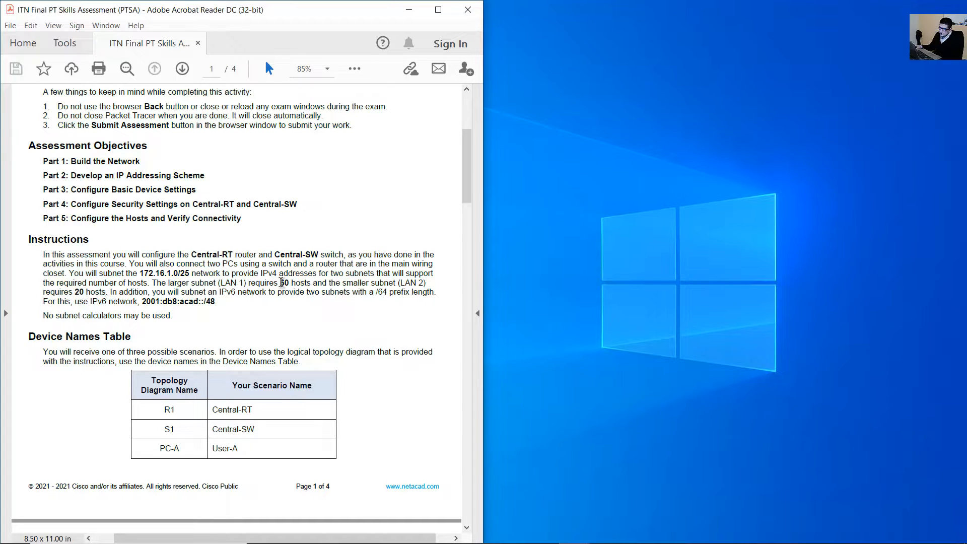
pyautogui.moveTo(279, 285); pyautogui.dragTo(311, 284)
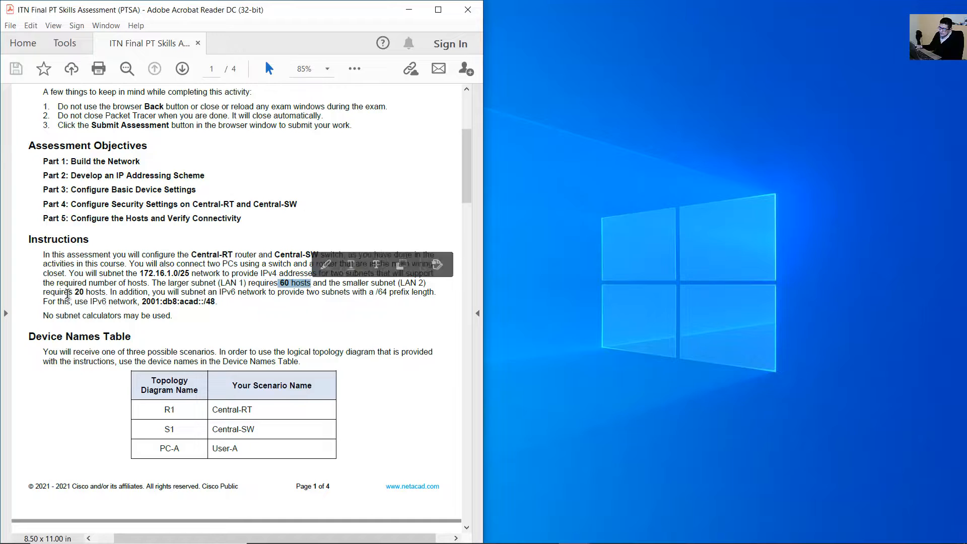
pyautogui.moveTo(45, 295); pyautogui.dragTo(107, 297)
pyautogui.click(318, 281)
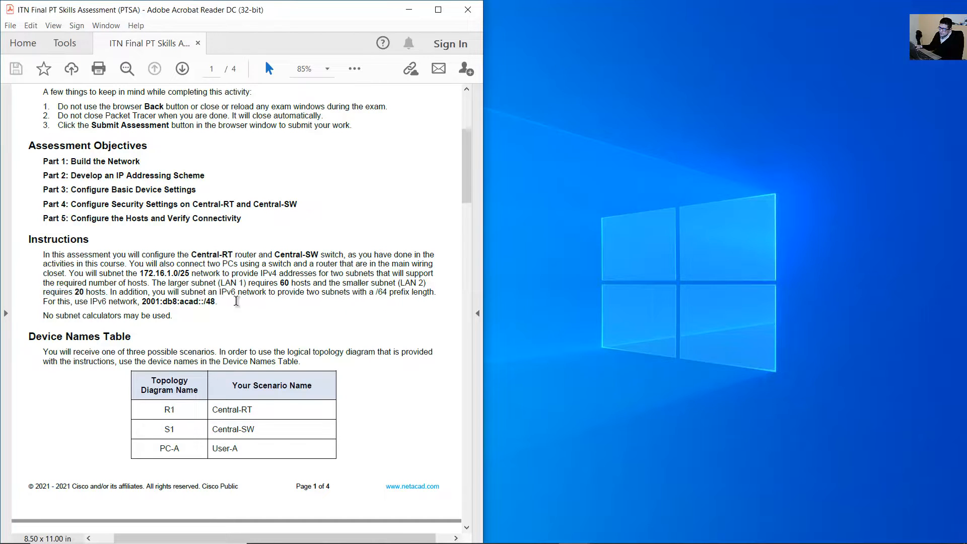
pyautogui.moveTo(143, 304); pyautogui.dragTo(219, 306)
pyautogui.click(177, 283)
# Locate network 172.16.1.0/25 and the LAN 1 (60) and LAN 2 (20) host requirements in the table.
pyautogui.moveTo(141, 255); pyautogui.dragTo(206, 302)
pyautogui.scroll(-5, 251, 308)
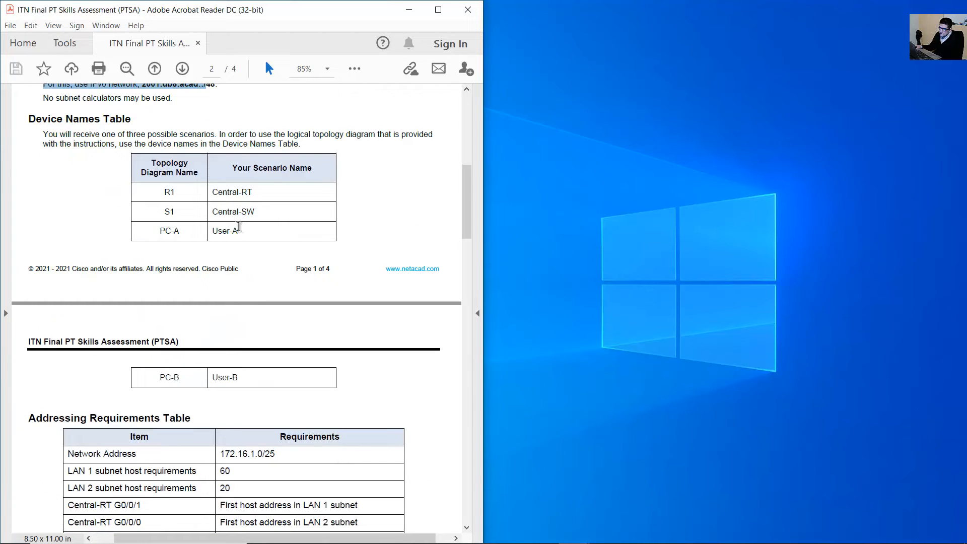
pyautogui.scroll(-5, 258, 281)
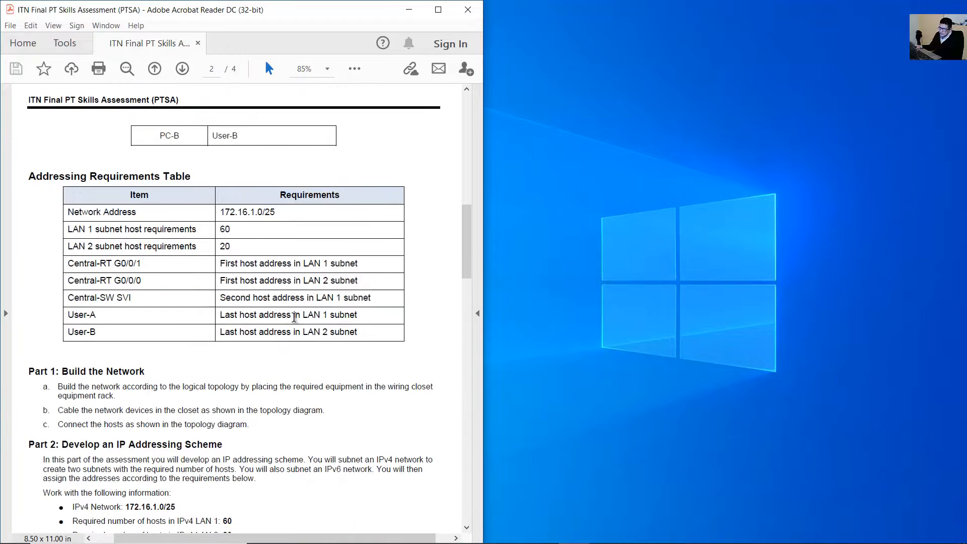
pyautogui.scroll(3, 295, 316)
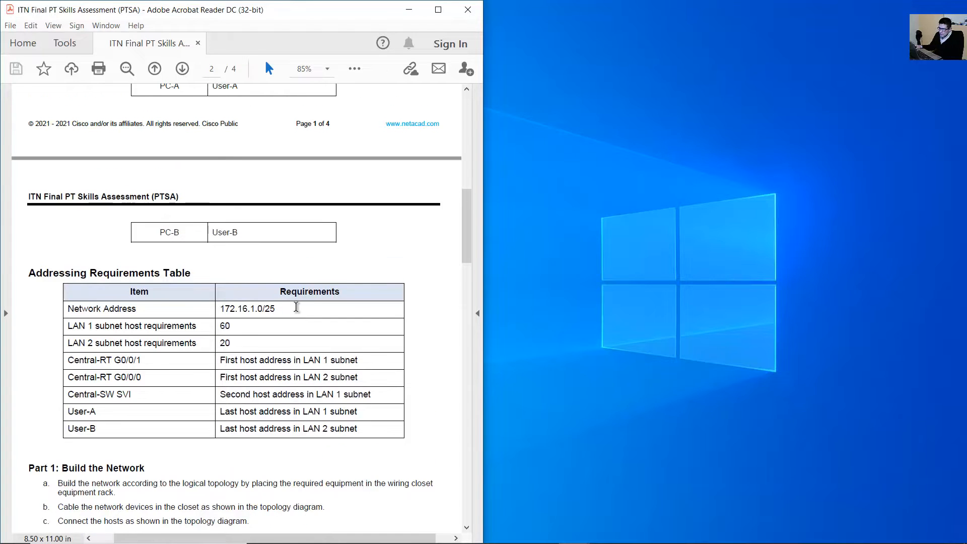
pyautogui.scroll(-3, 250, 244)
pyautogui.moveTo(228, 237); pyautogui.dragTo(276, 237)
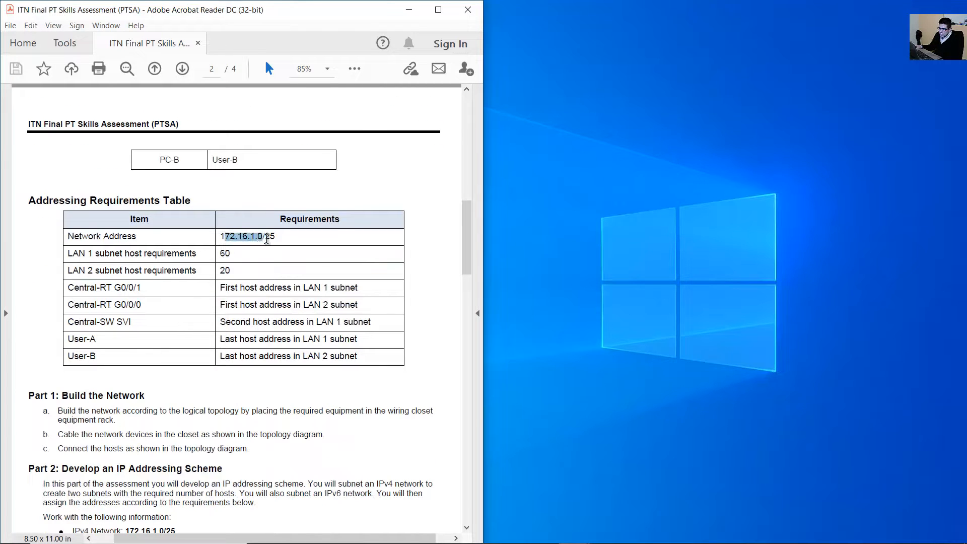
pyautogui.doubleClick(225, 254)
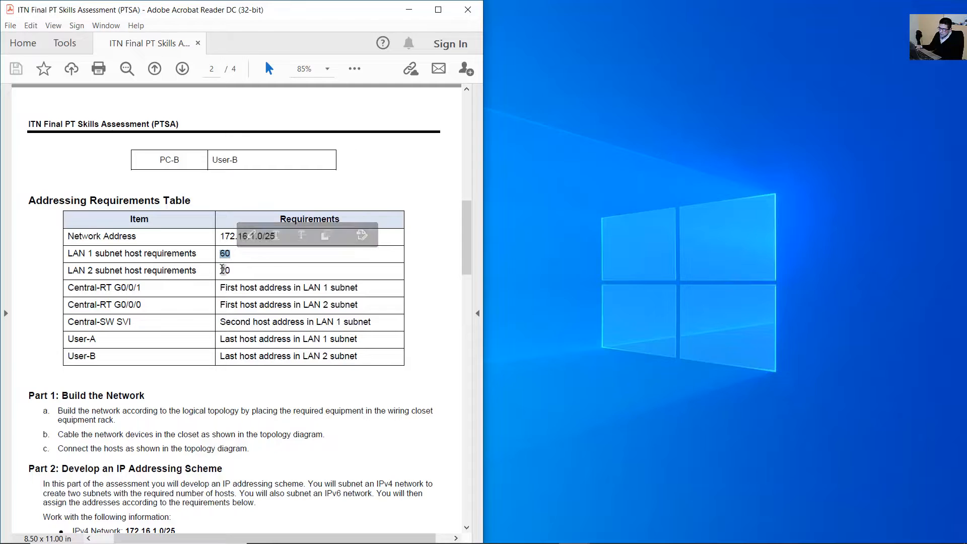
pyautogui.doubleClick(224, 270)
pyautogui.click(227, 253)
pyautogui.doubleClick(225, 253)
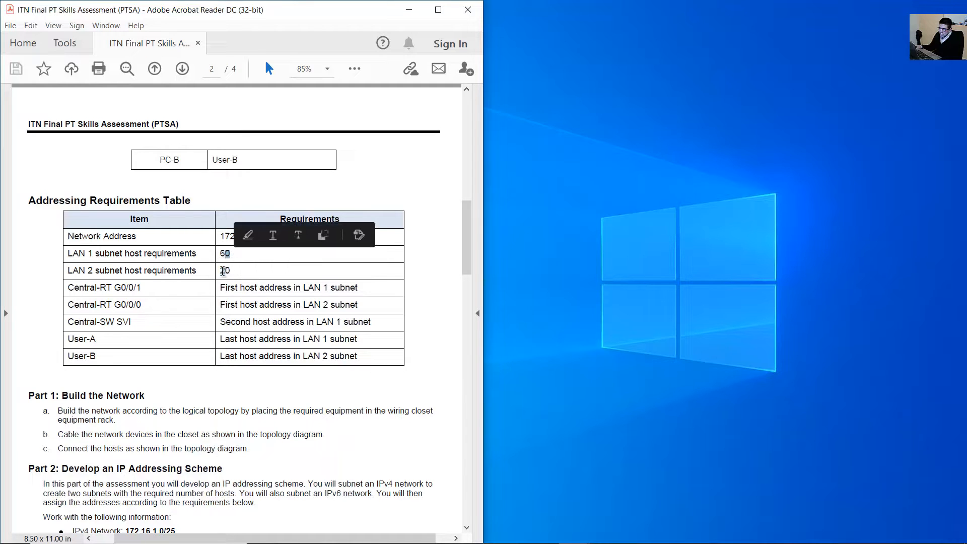
pyautogui.doubleClick(224, 271)
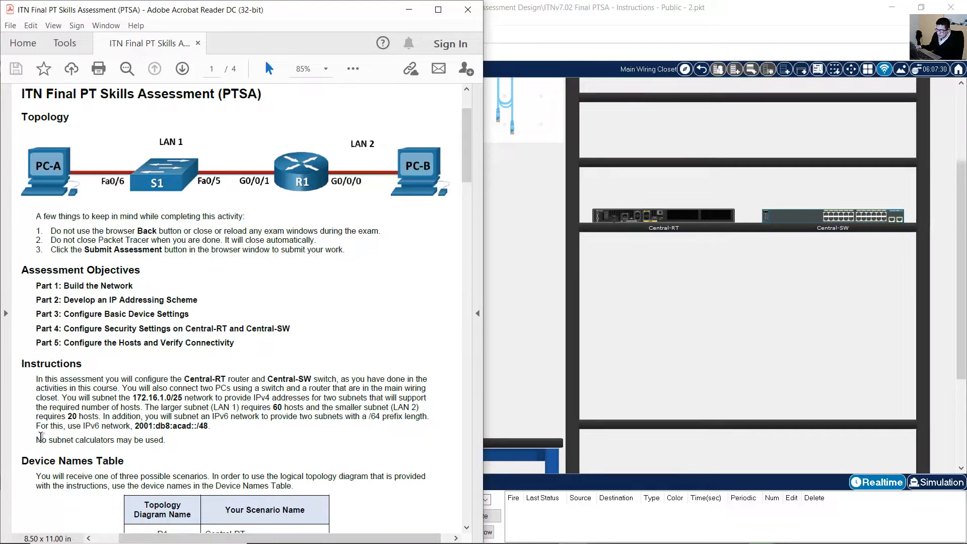
# Note the instruction sentence forbidding the use of subnet calculators.
pyautogui.moveTo(40, 436); pyautogui.dragTo(171, 440)
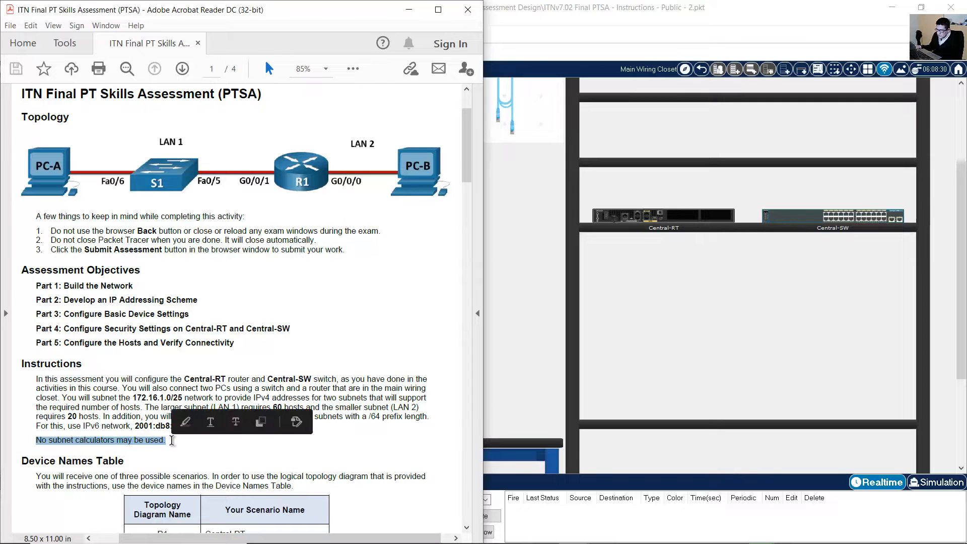
pyautogui.click(225, 445)
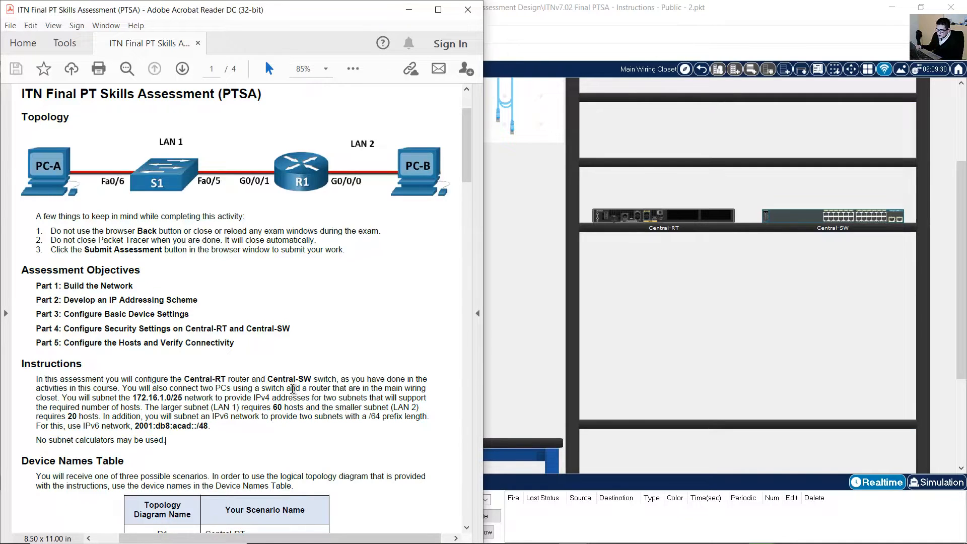
pyautogui.scroll(-5, 292, 389)
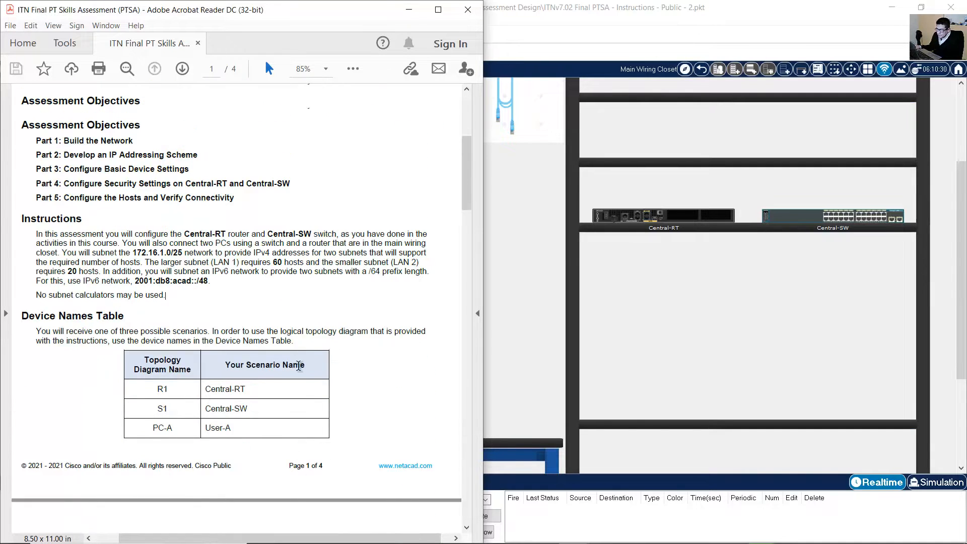
pyautogui.scroll(4, 299, 366)
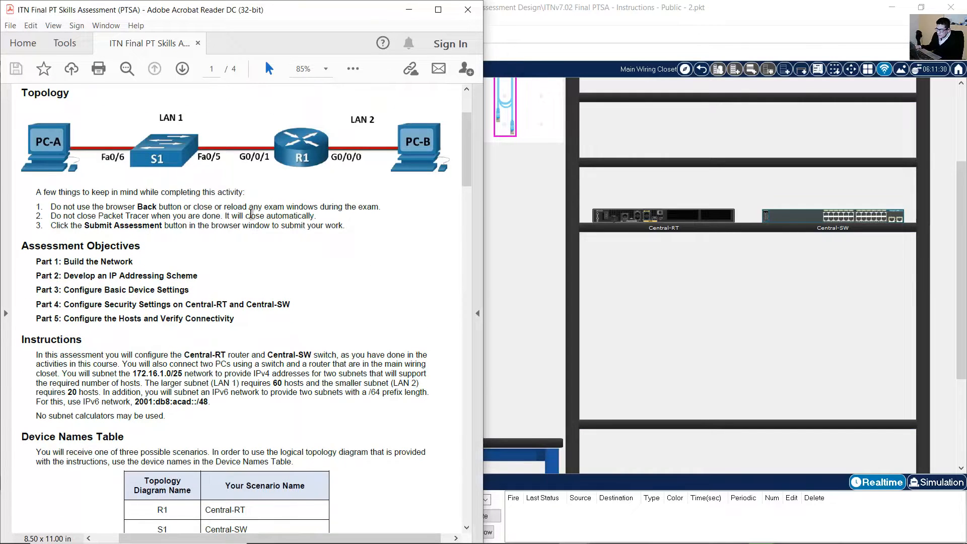
pyautogui.scroll(2, 251, 214)
# Bring Packet Tracer forward and scroll around the wiring-closet physical view.
pyautogui.click(570, 134)
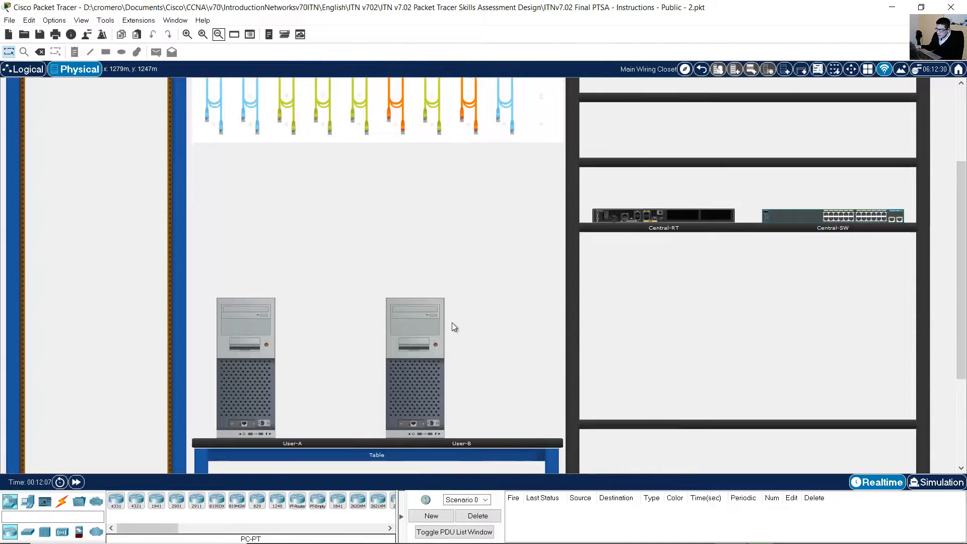
pyautogui.scroll(-1, 454, 325)
pyautogui.scroll(5, 454, 325)
pyautogui.scroll(-4, 453, 325)
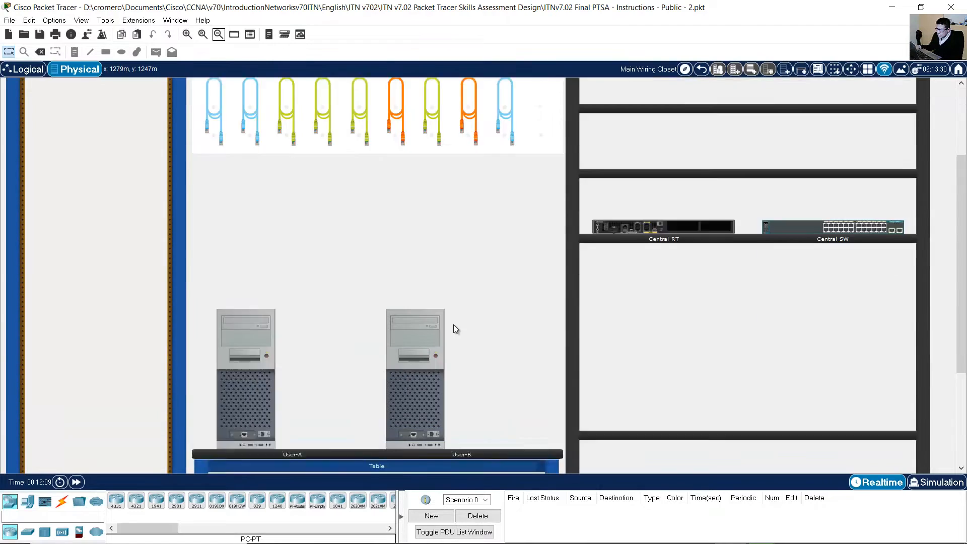
pyautogui.scroll(-4, 454, 325)
pyautogui.scroll(8, 454, 325)
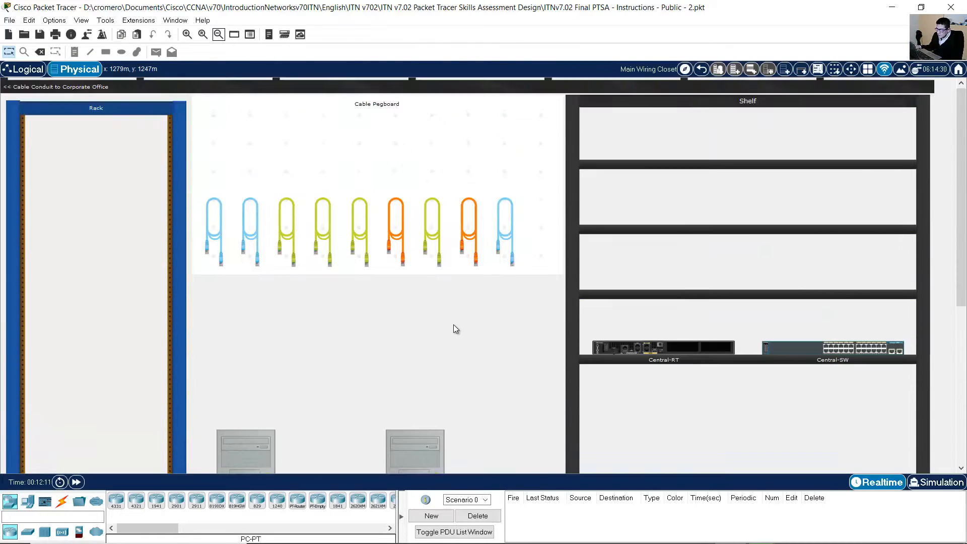
pyautogui.scroll(-4, 371, 299)
# Switch to the Logical view, then back to Physical, and scroll to show the PCs.
pyautogui.click(26, 70)
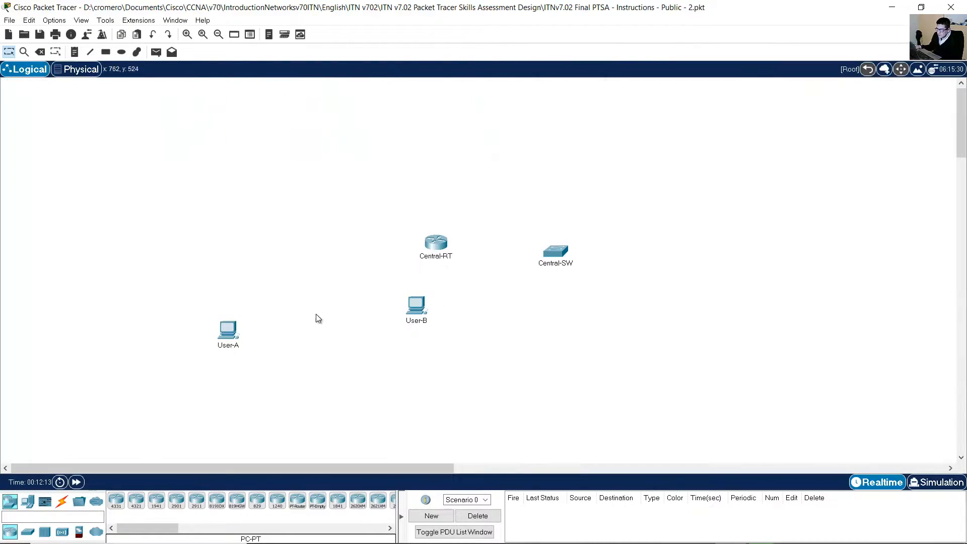
pyautogui.click(80, 70)
pyautogui.scroll(3, 480, 310)
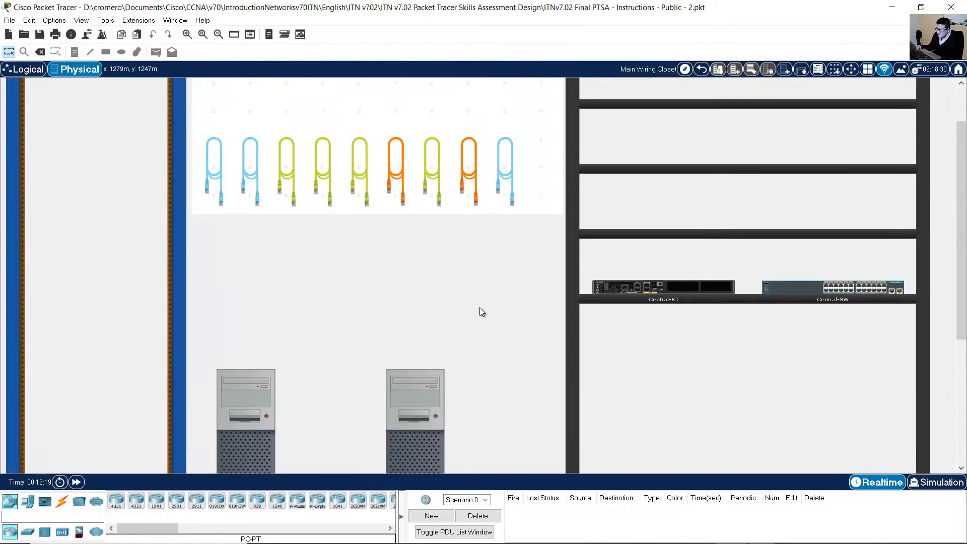
pyautogui.scroll(1, 479, 312)
pyautogui.scroll(-4, 480, 312)
pyautogui.scroll(2, 502, 343)
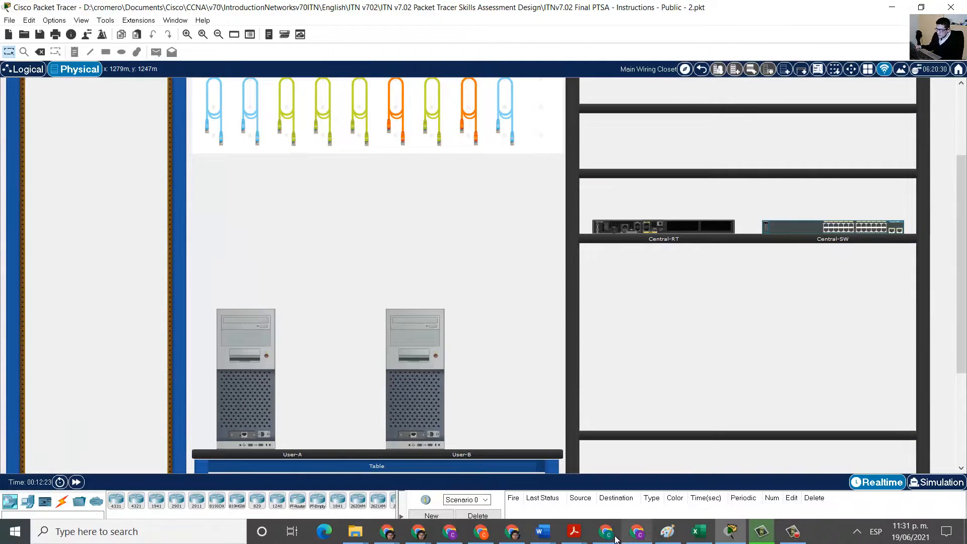
# Bring the assessment PDF forward and read the Device Names Table heading and introduction.
pyautogui.moveTo(574, 532)
pyautogui.click(614, 512)
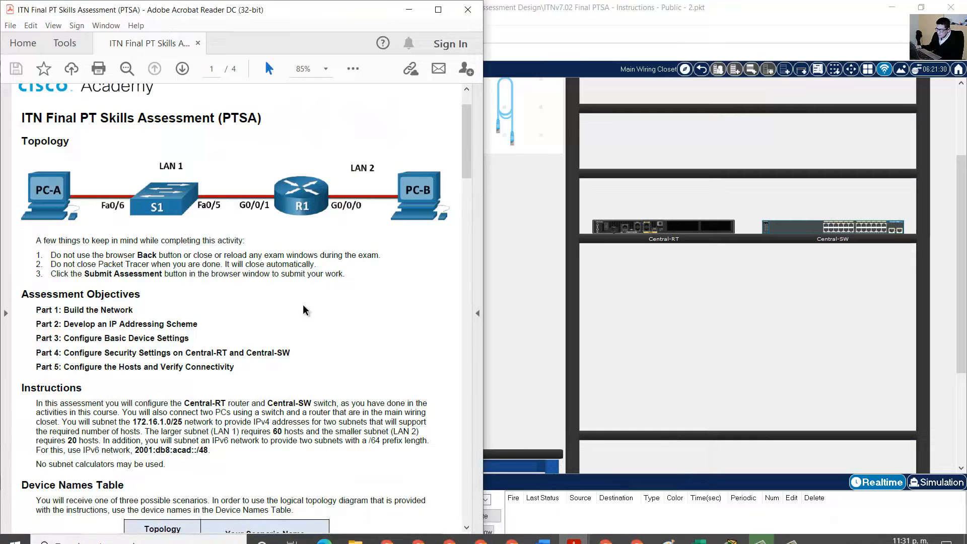
pyautogui.scroll(-4, 297, 302)
pyautogui.scroll(-4, 267, 287)
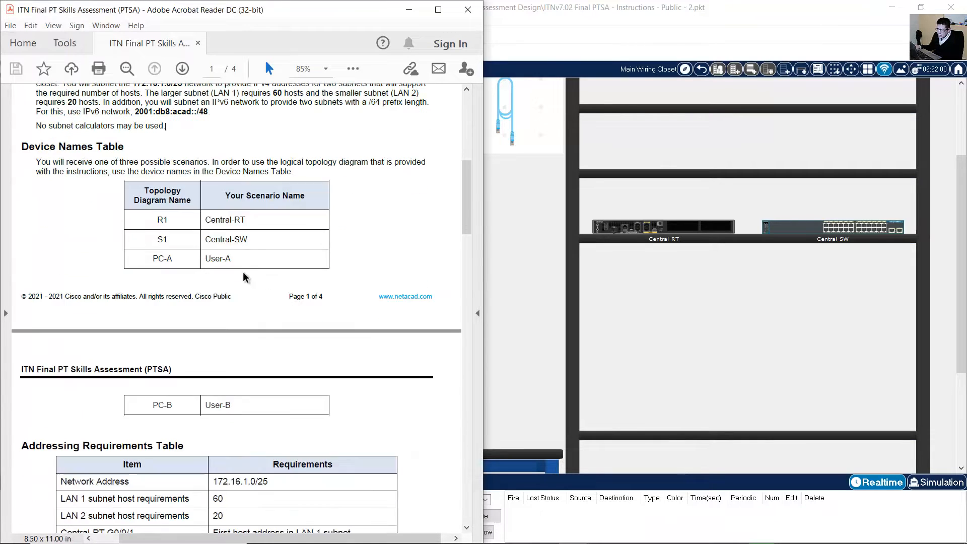
pyautogui.tripleClick(48, 146)
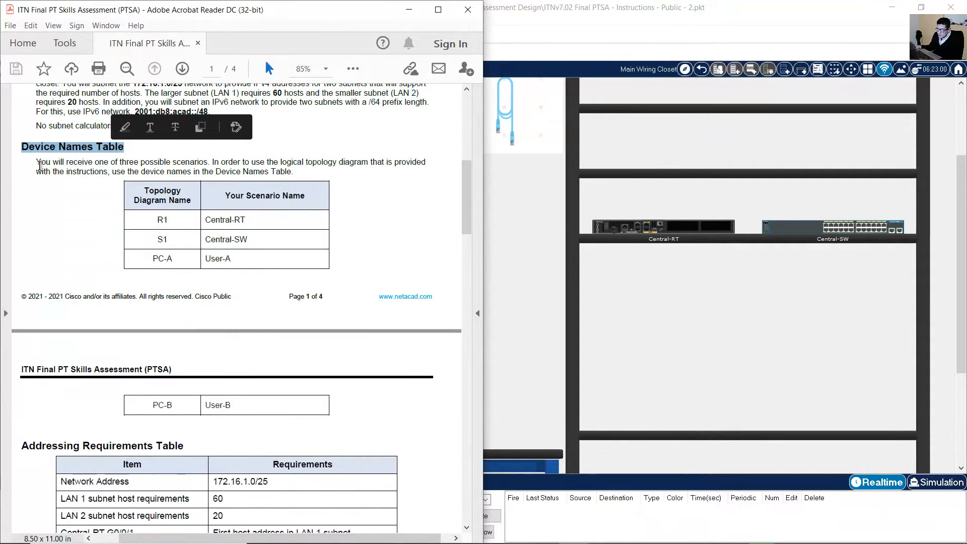
pyautogui.moveTo(37, 162); pyautogui.dragTo(252, 174)
pyautogui.scroll(-2, 130, 211)
pyautogui.click(252, 174)
# Match R1 and S1 in the topology diagram with their device names table entries.
pyautogui.scroll(12, 262, 174)
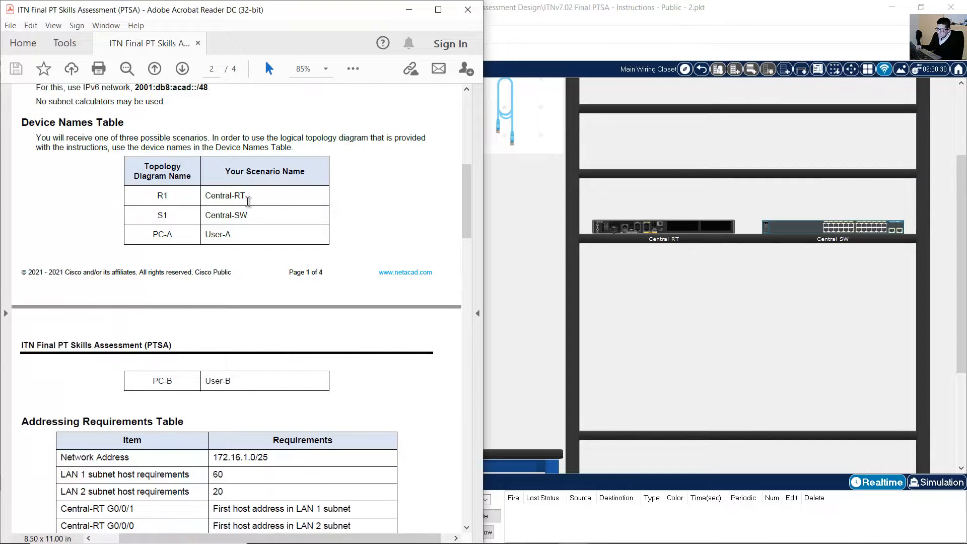
pyautogui.scroll(2, 315, 118)
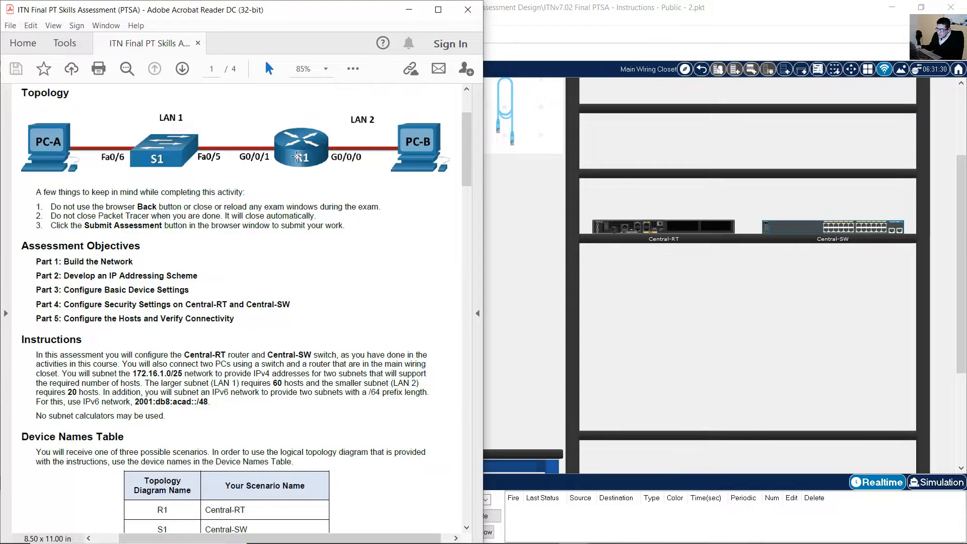
pyautogui.click(298, 156)
pyautogui.scroll(-5, 278, 270)
pyautogui.scroll(-4, 277, 271)
pyautogui.moveTo(205, 293); pyautogui.dragTo(254, 294)
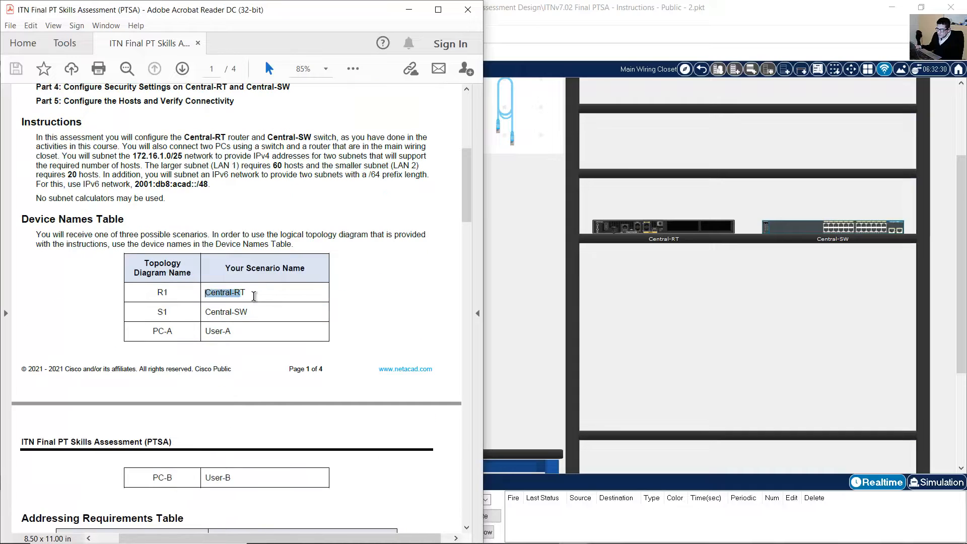
pyautogui.moveTo(158, 313); pyautogui.dragTo(249, 313)
pyautogui.scroll(13, 226, 282)
pyautogui.click(181, 265)
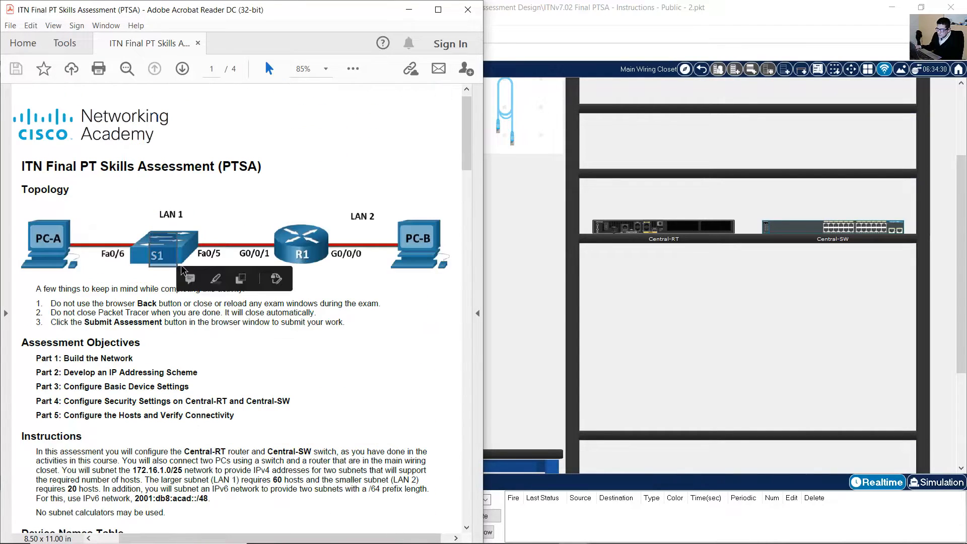
# Mark the Central-SW scenario name in the device names table.
pyautogui.scroll(-13, 216, 303)
pyautogui.moveTo(229, 314); pyautogui.dragTo(252, 314)
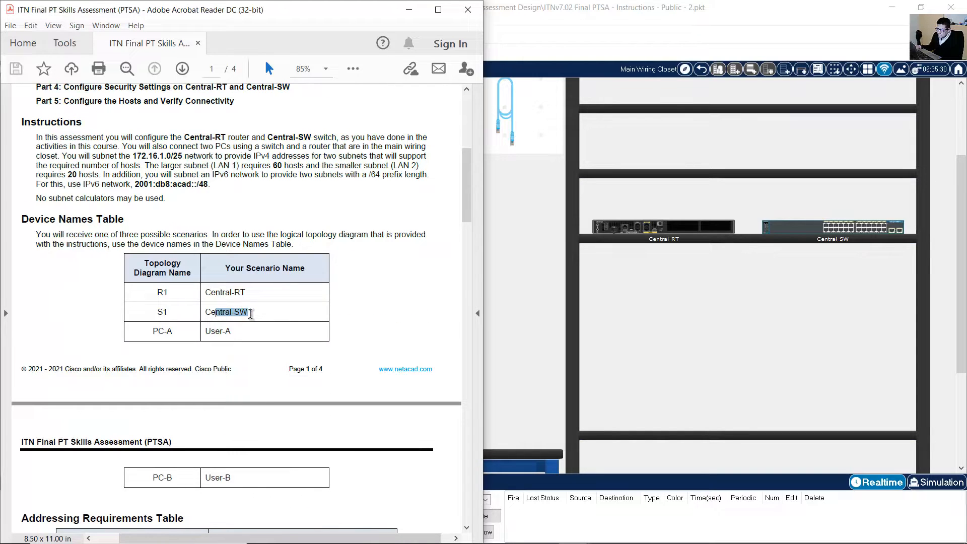
pyautogui.scroll(-3, 241, 314)
pyautogui.click(151, 254)
pyautogui.moveTo(151, 255); pyautogui.dragTo(237, 259)
pyautogui.scroll(12, 272, 272)
pyautogui.scroll(2, 285, 289)
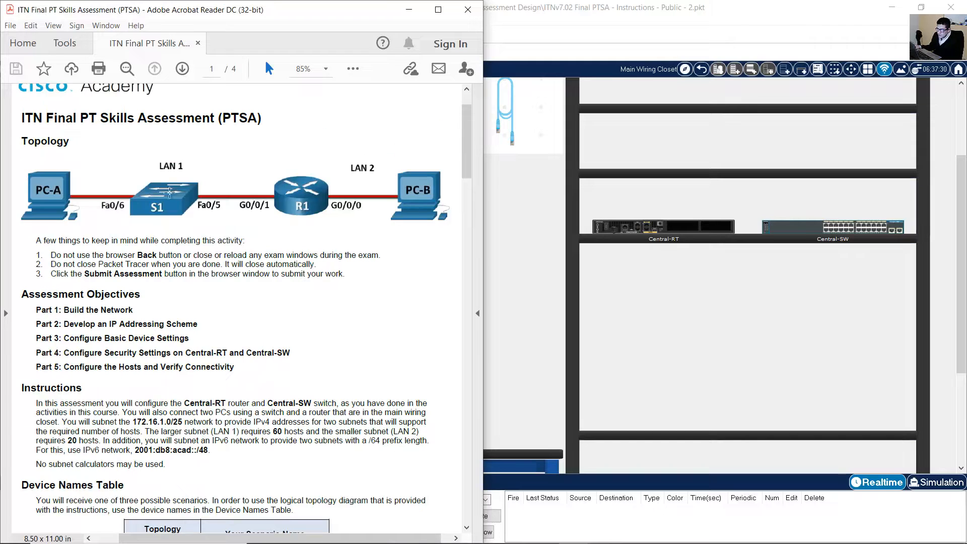
# Mark PC-A in the topology diagram and review the remaining device names.
pyautogui.moveTo(88, 170); pyautogui.dragTo(45, 225)
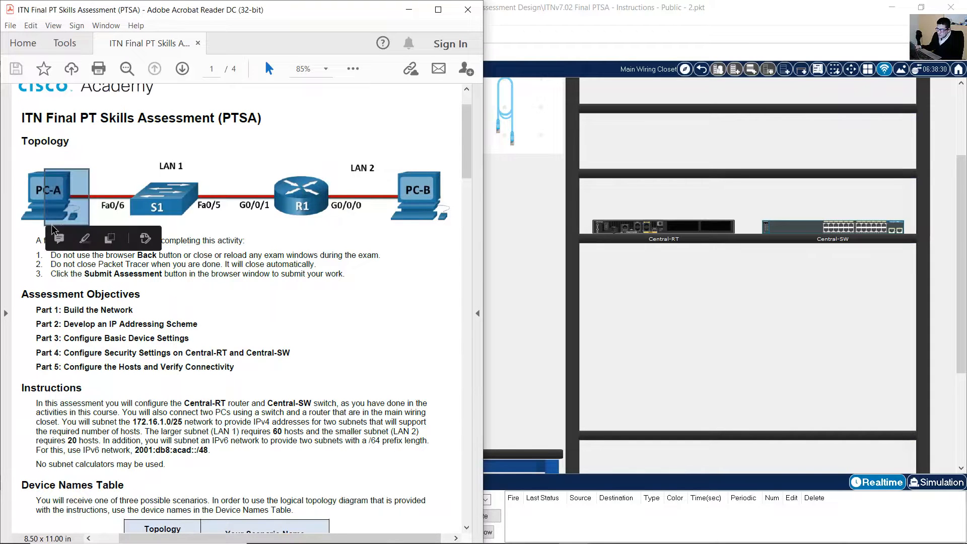
pyautogui.scroll(-15, 212, 244)
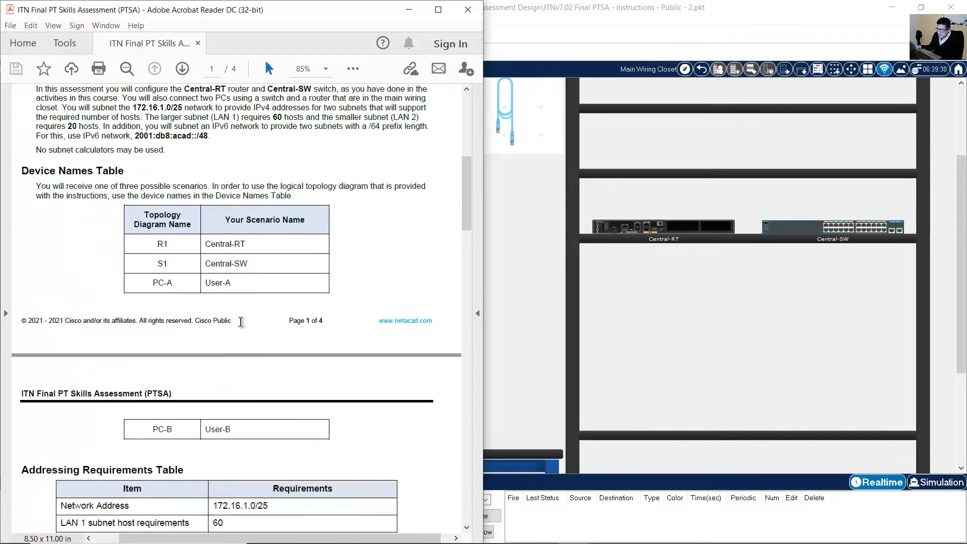
pyautogui.moveTo(155, 382); pyautogui.dragTo(234, 381)
pyautogui.scroll(12, 331, 354)
pyautogui.moveTo(441, 121); pyautogui.dragTo(373, 174)
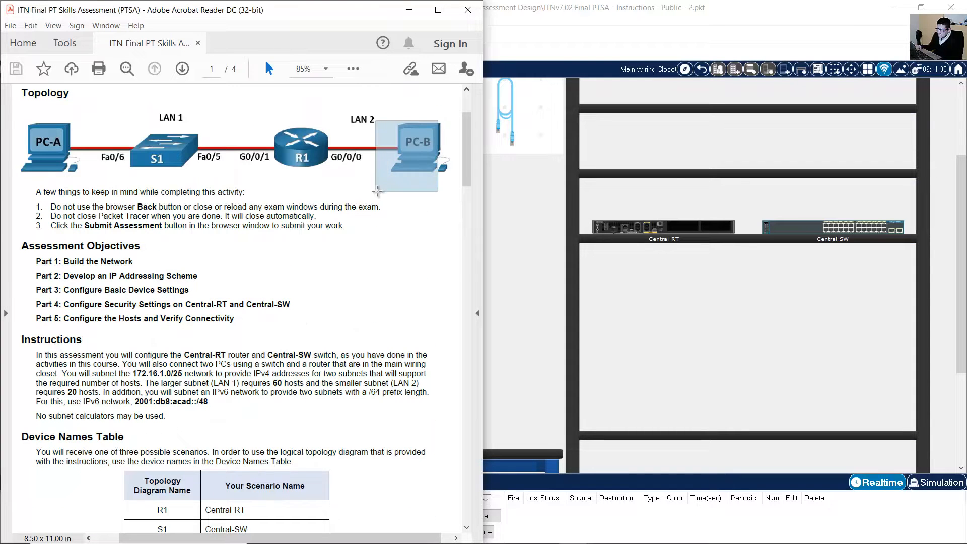
pyautogui.scroll(-17, 300, 349)
# Mark the Addressing Requirements rows: network 172.16.1.0/25, LAN 1 60 hosts, LAN 2 20 hosts.
pyautogui.scroll(-6, 301, 349)
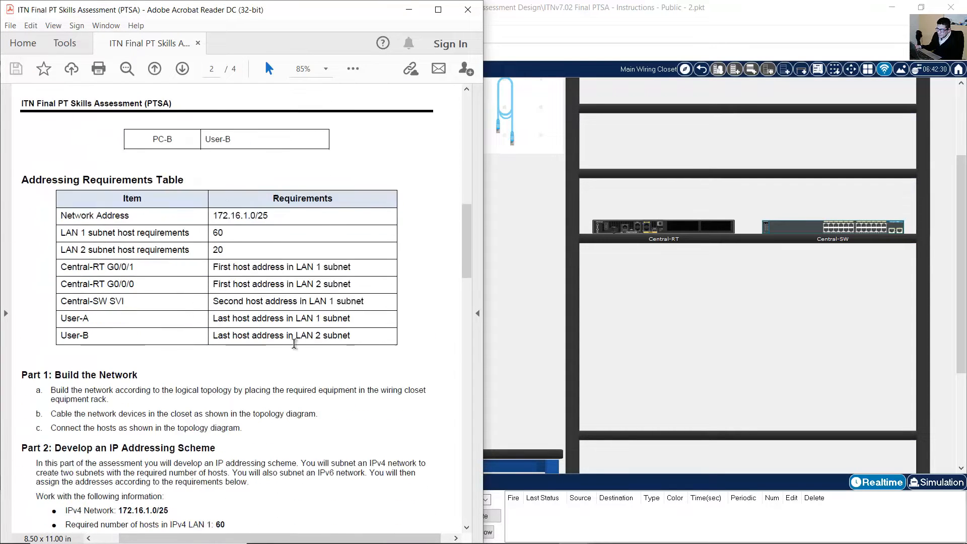
pyautogui.moveTo(24, 181); pyautogui.dragTo(186, 182)
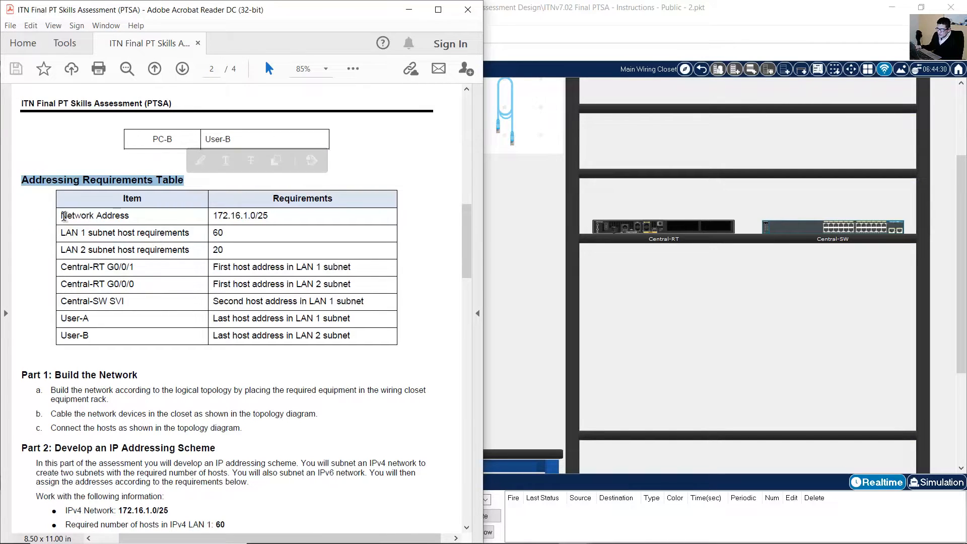
pyautogui.moveTo(60, 215); pyautogui.dragTo(277, 215)
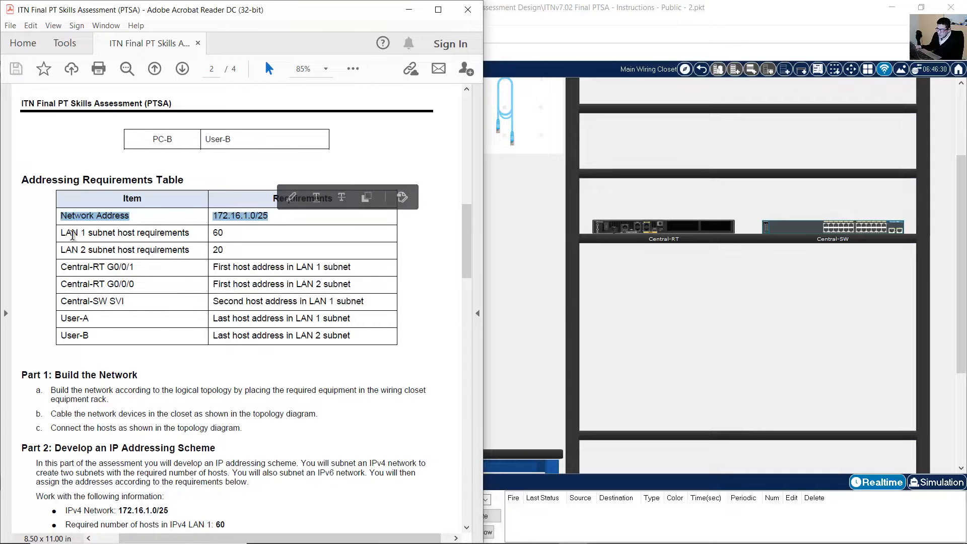
pyautogui.moveTo(61, 234); pyautogui.dragTo(231, 235)
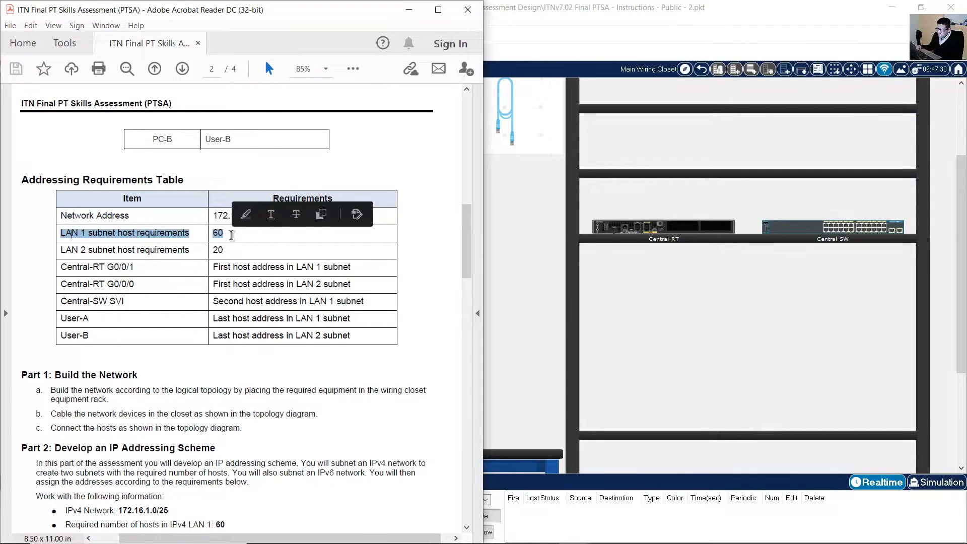
pyautogui.moveTo(61, 250); pyautogui.dragTo(228, 248)
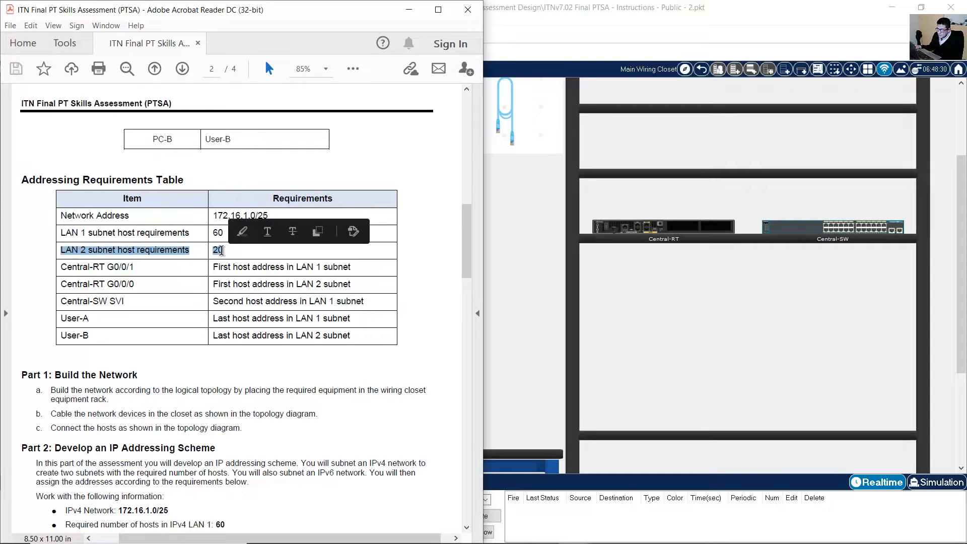
pyautogui.scroll(-1, 222, 250)
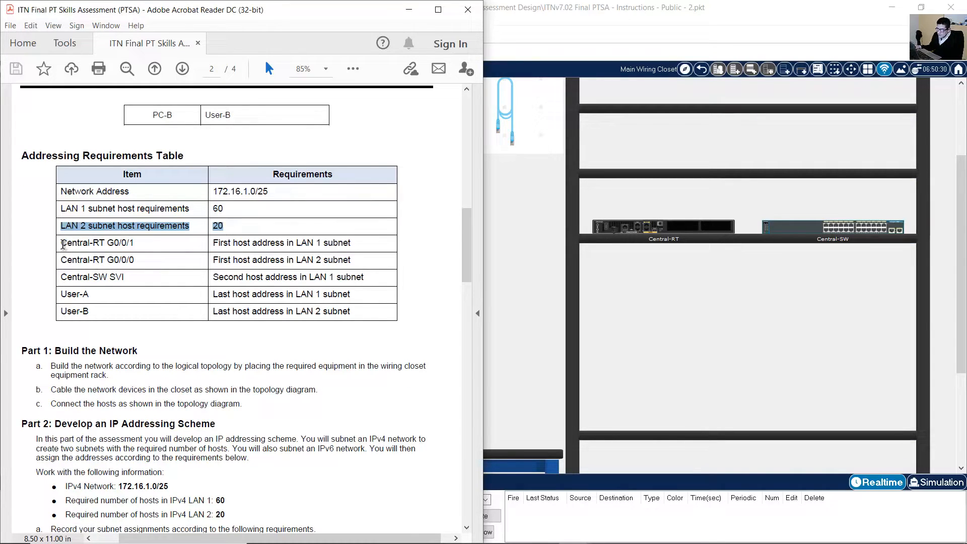
# Read the address requirements for Central-RT G0/0/1, G0/0/0 and the Central-SW SVI.
pyautogui.moveTo(63, 244); pyautogui.dragTo(352, 245)
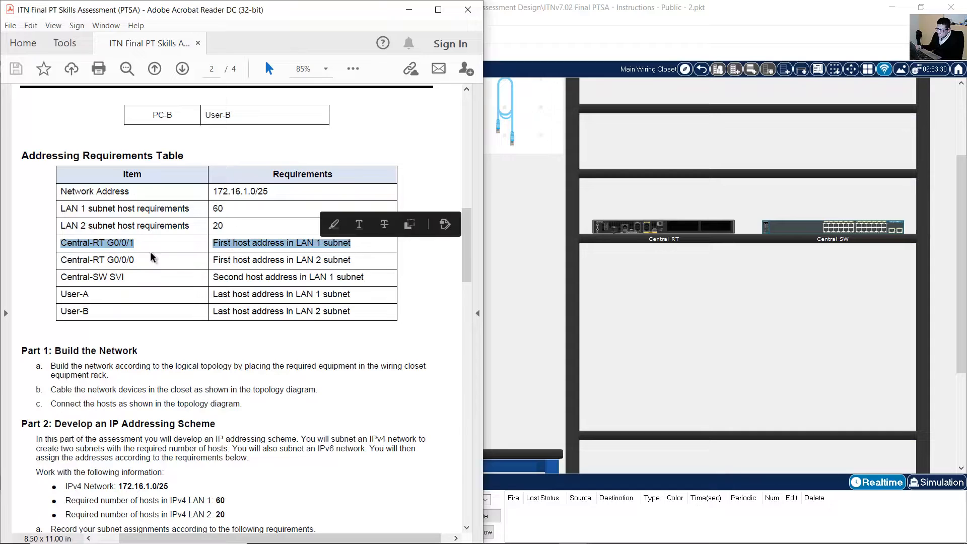
pyautogui.moveTo(64, 259); pyautogui.dragTo(143, 262)
pyautogui.moveTo(214, 260); pyautogui.dragTo(350, 261)
pyautogui.doubleClick(217, 262)
pyautogui.doubleClick(216, 261)
pyautogui.doubleClick(214, 261)
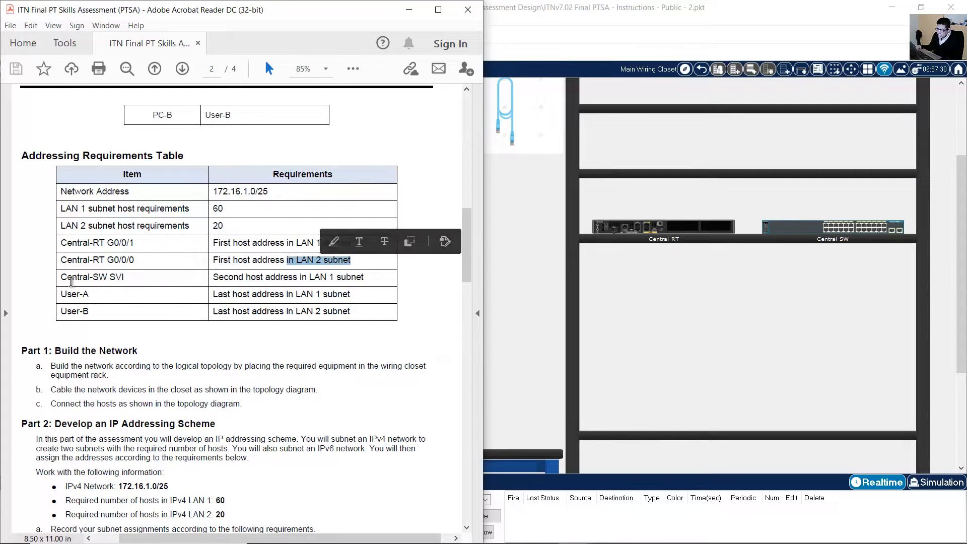
pyautogui.moveTo(61, 277); pyautogui.dragTo(111, 276)
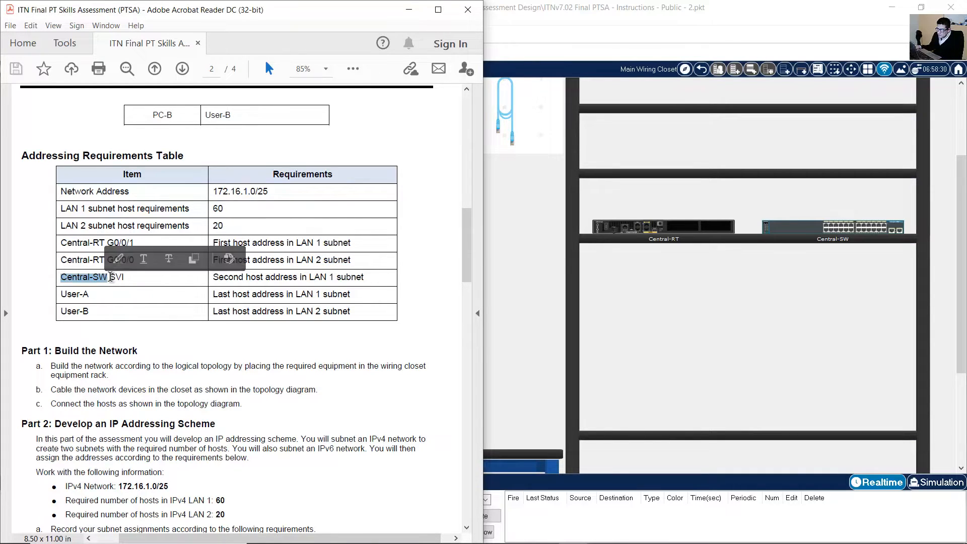
pyautogui.click(122, 278)
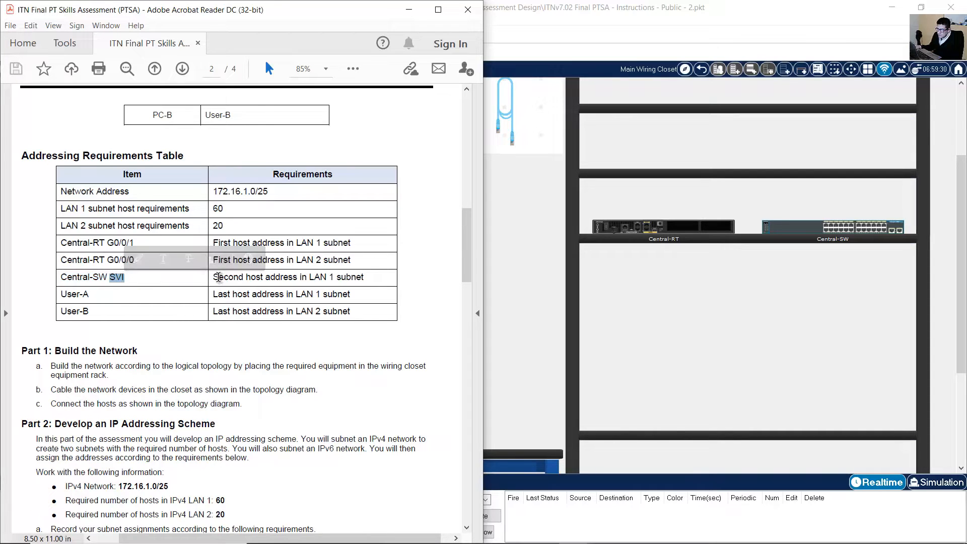
pyautogui.moveTo(215, 277); pyautogui.dragTo(365, 278)
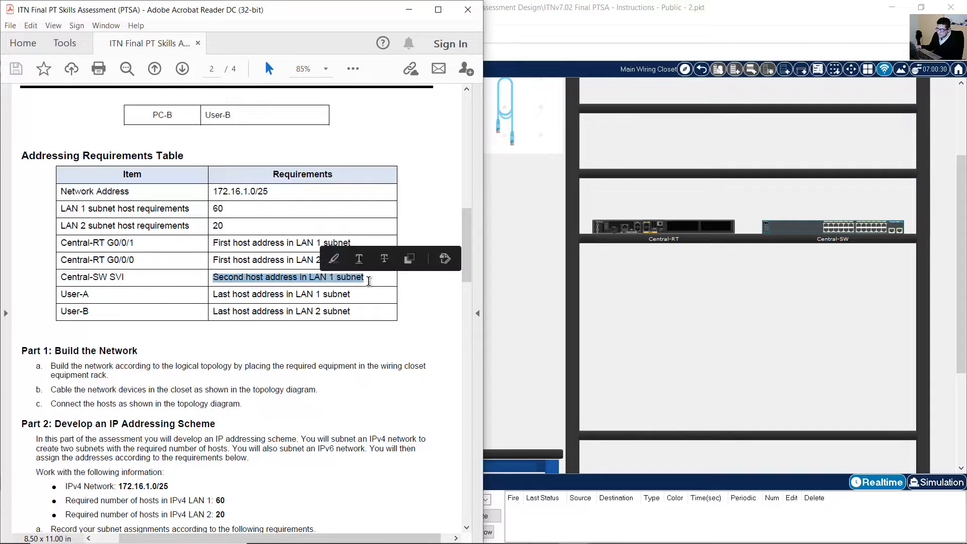
pyautogui.scroll(15, 163, 204)
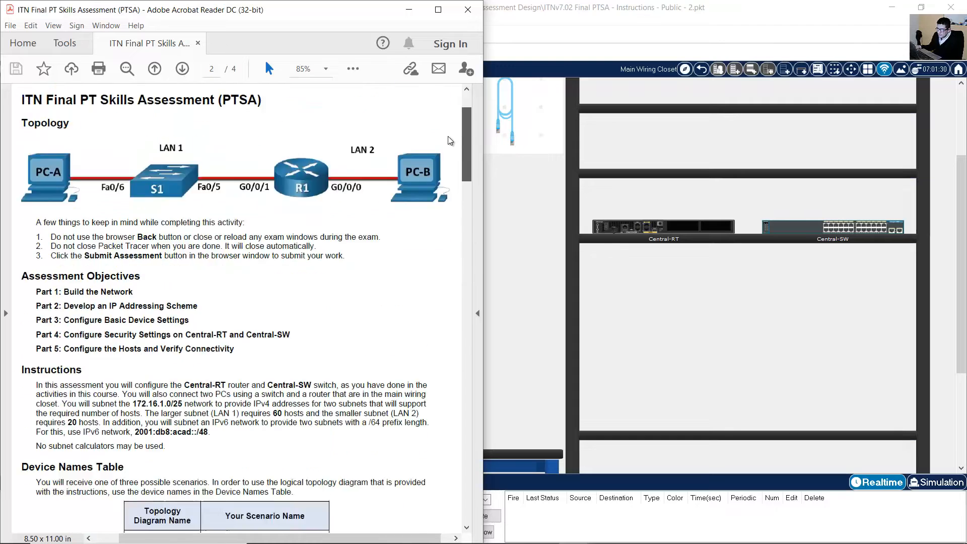
# Review the LAN 1 S1-to-G0/0/1 link and the User-A and User-B last-host address rows.
pyautogui.moveTo(126, 219); pyautogui.dragTo(266, 246)
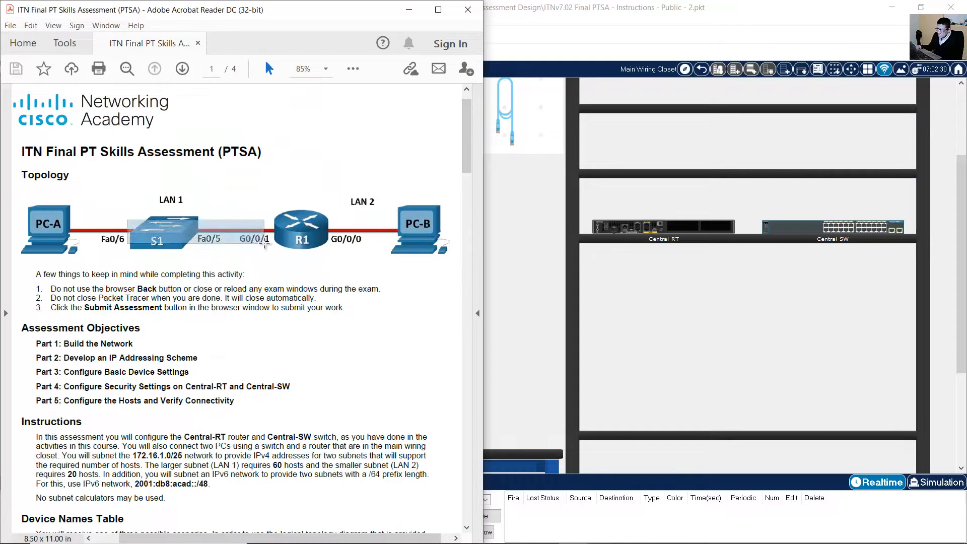
pyautogui.moveTo(417, 256); pyautogui.dragTo(325, 217)
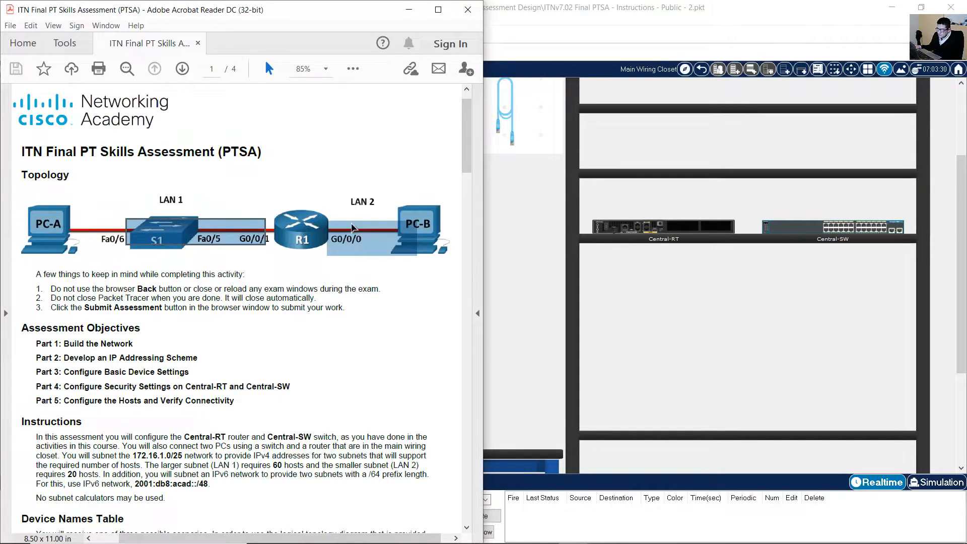
pyautogui.moveTo(466, 142)
pyautogui.mouseDown()
pyautogui.moveTo(467, 270)
pyautogui.moveTo(467, 257)
pyautogui.mouseUp()
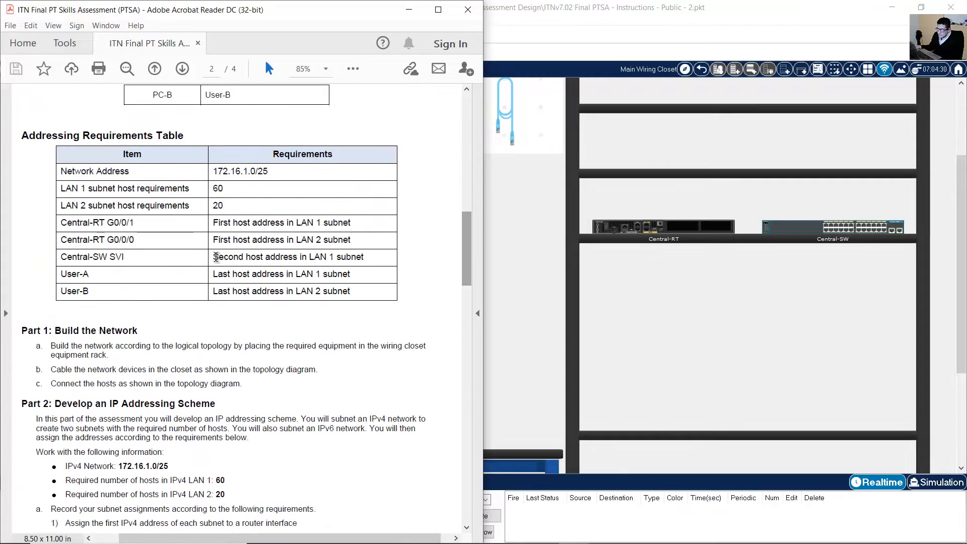
pyautogui.moveTo(102, 274); pyautogui.dragTo(349, 275)
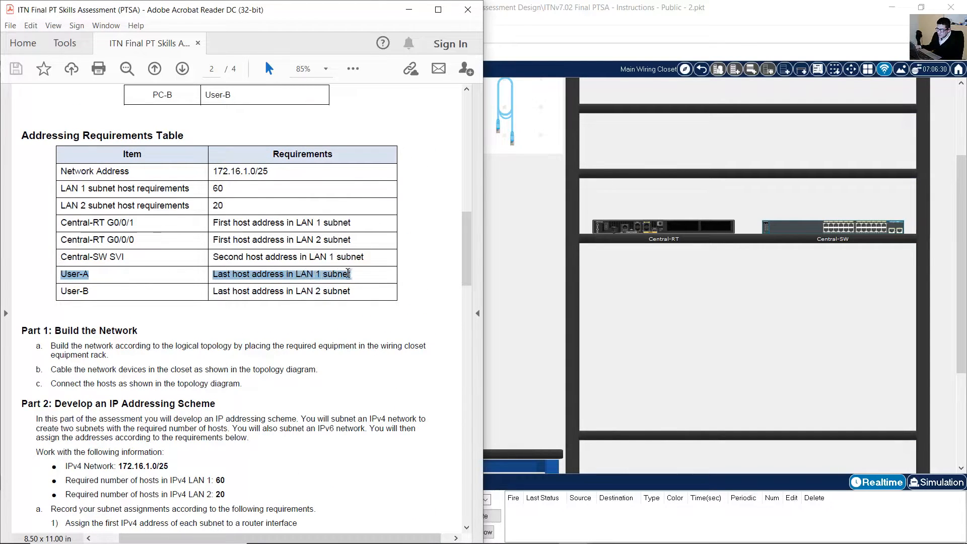
pyautogui.moveTo(70, 286); pyautogui.dragTo(351, 291)
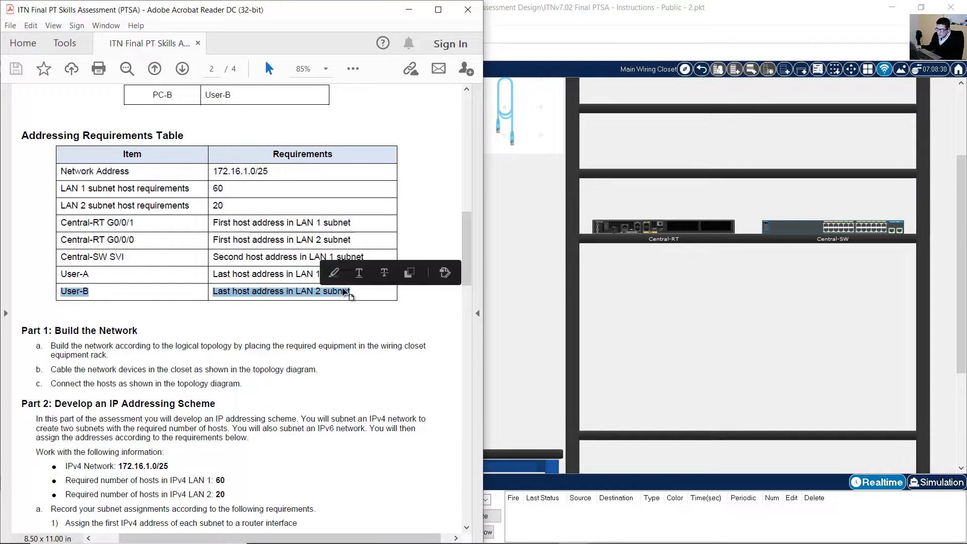
pyautogui.scroll(-4, 132, 246)
# Read the first Build the Network step and mark PC-A, PC-B, S1 and R1 in the topology.
pyautogui.moveTo(52, 234); pyautogui.dragTo(138, 234)
pyautogui.scroll(-1, 220, 269)
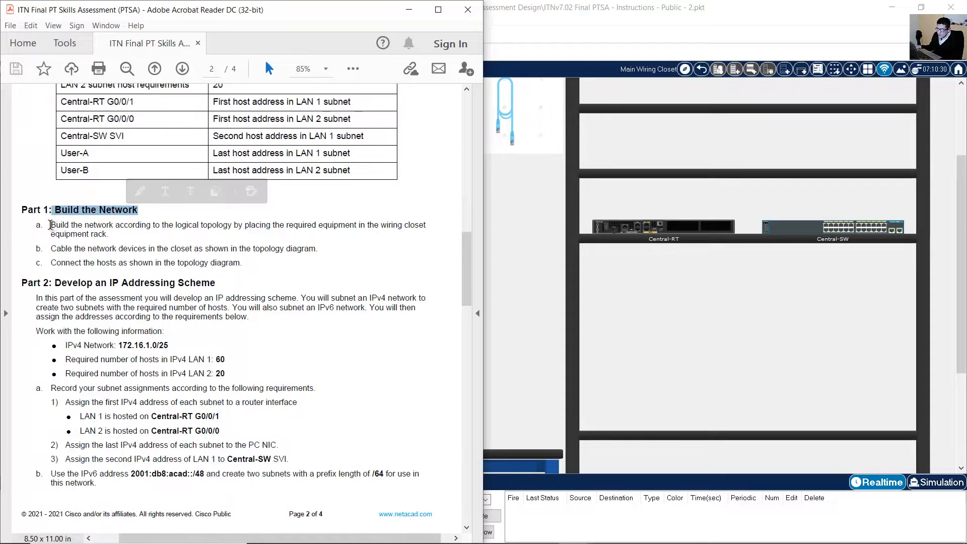
pyautogui.moveTo(51, 225); pyautogui.dragTo(147, 242)
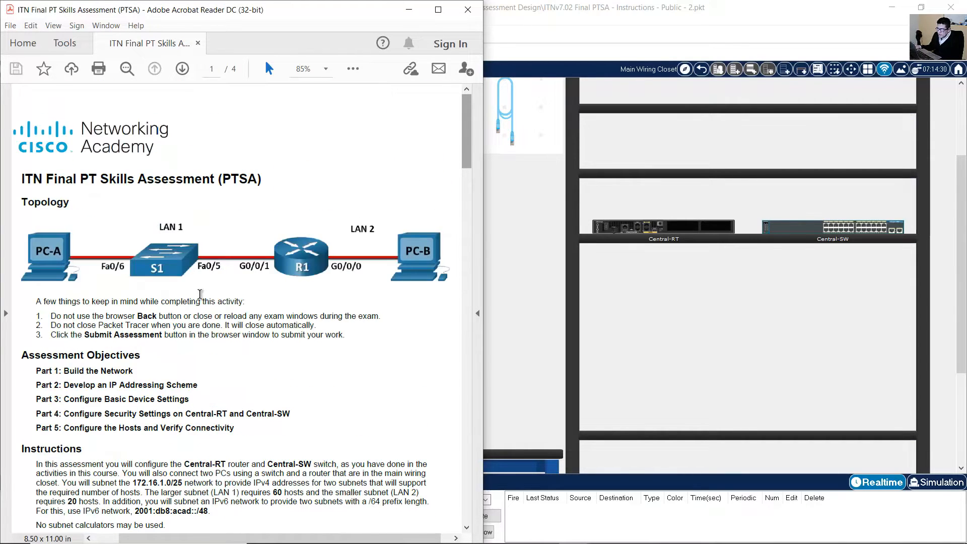
pyautogui.moveTo(19, 234); pyautogui.dragTo(91, 264)
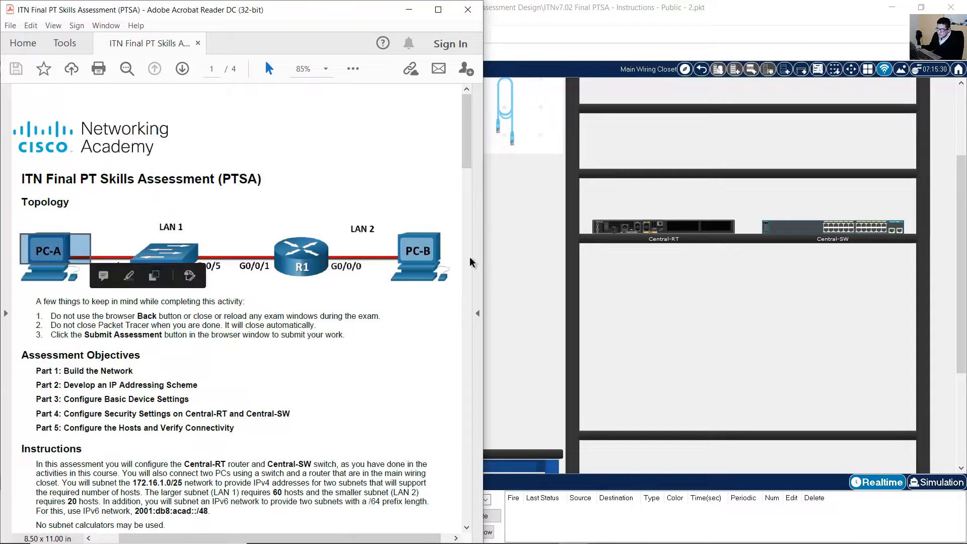
pyautogui.moveTo(411, 233); pyautogui.dragTo(434, 272)
pyautogui.moveTo(137, 237); pyautogui.dragTo(198, 275)
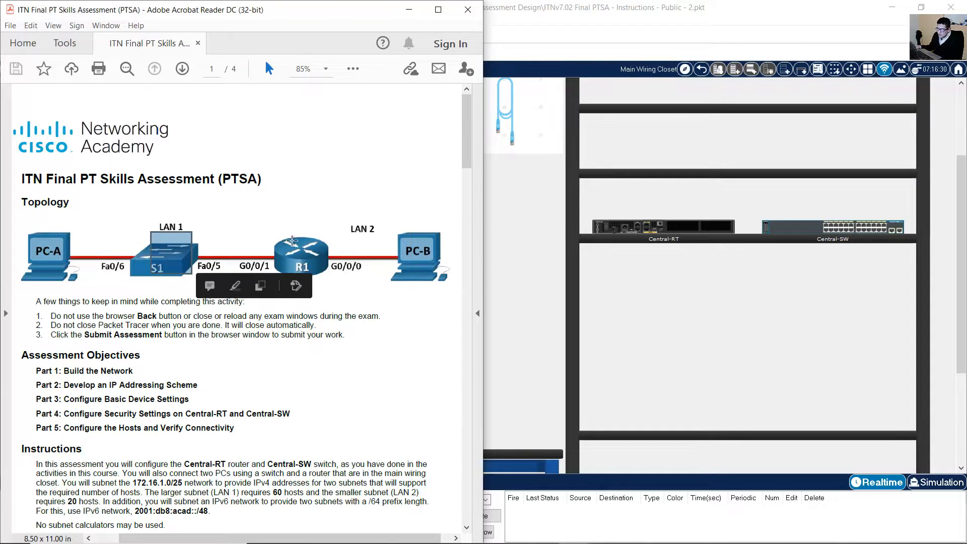
pyautogui.moveTo(273, 236); pyautogui.dragTo(328, 275)
pyautogui.click(773, 491)
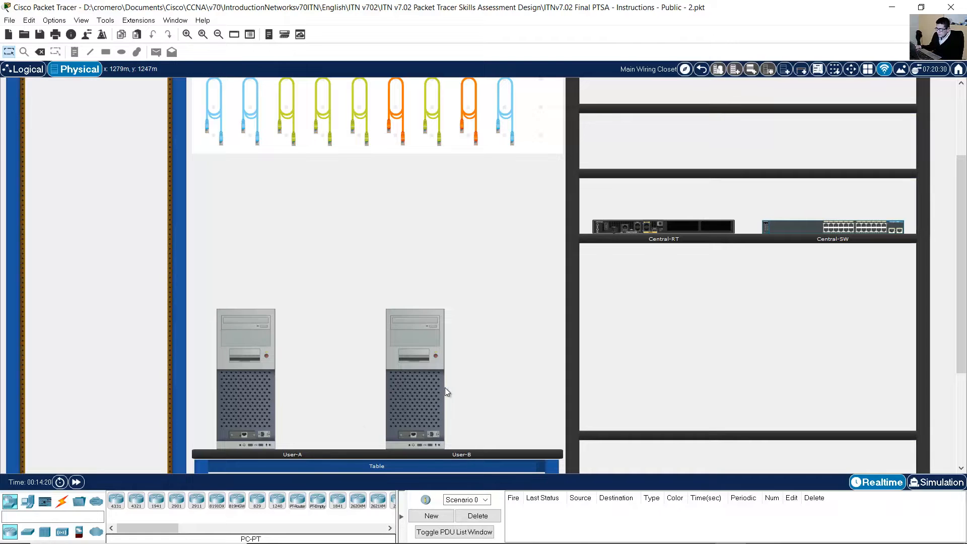
pyautogui.click(187, 34)
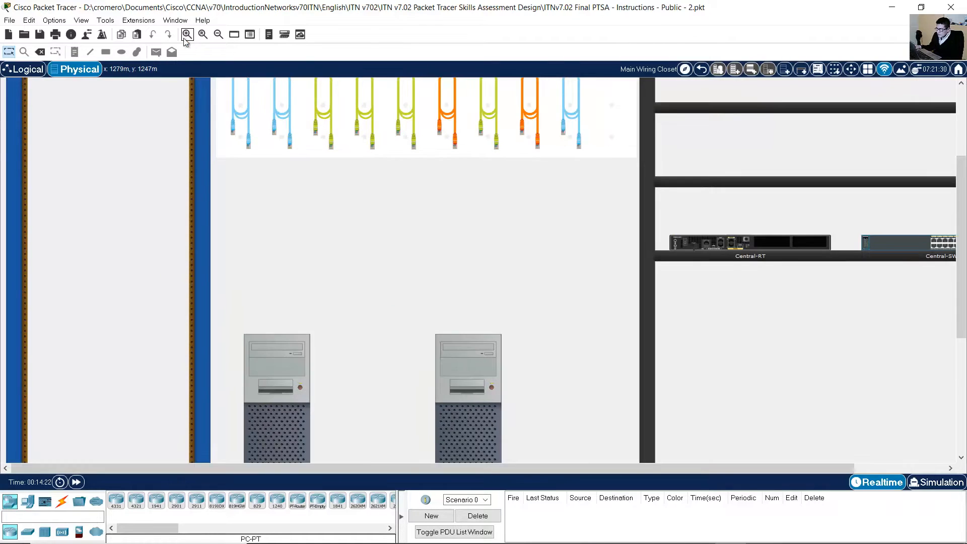
pyautogui.click(187, 34)
pyautogui.moveTo(416, 469); pyautogui.dragTo(671, 303)
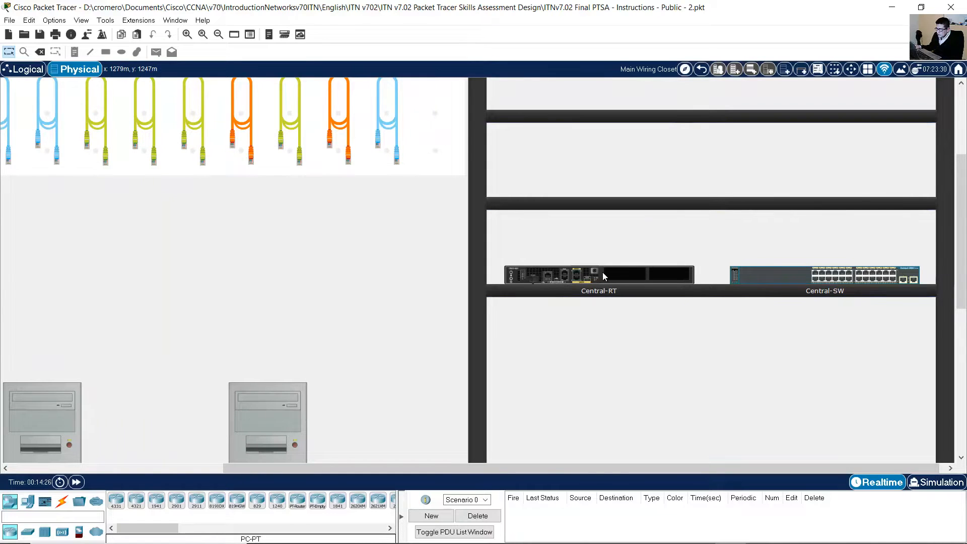
pyautogui.moveTo(543, 467); pyautogui.dragTo(370, 469)
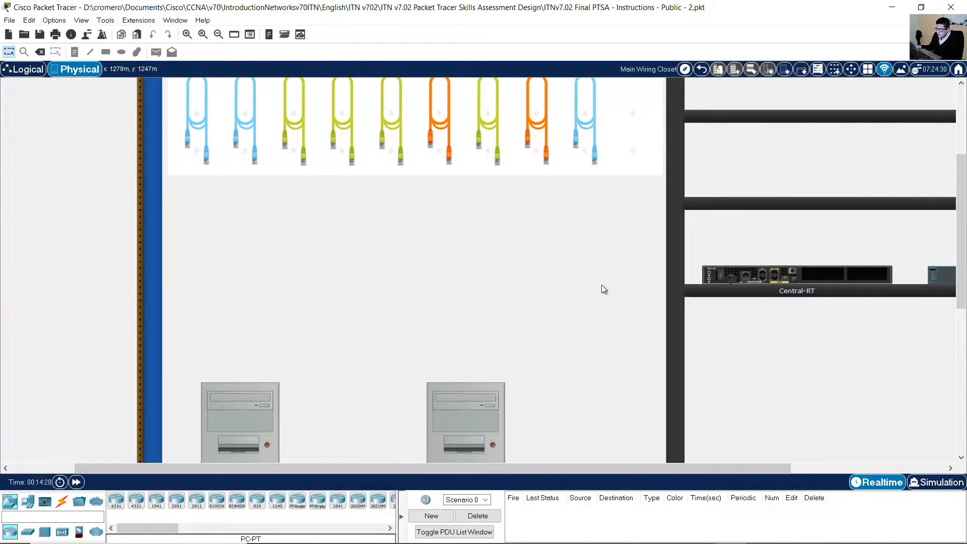
pyautogui.moveTo(747, 273); pyautogui.dragTo(0, 257)
pyautogui.moveTo(585, 470); pyautogui.dragTo(510, 467)
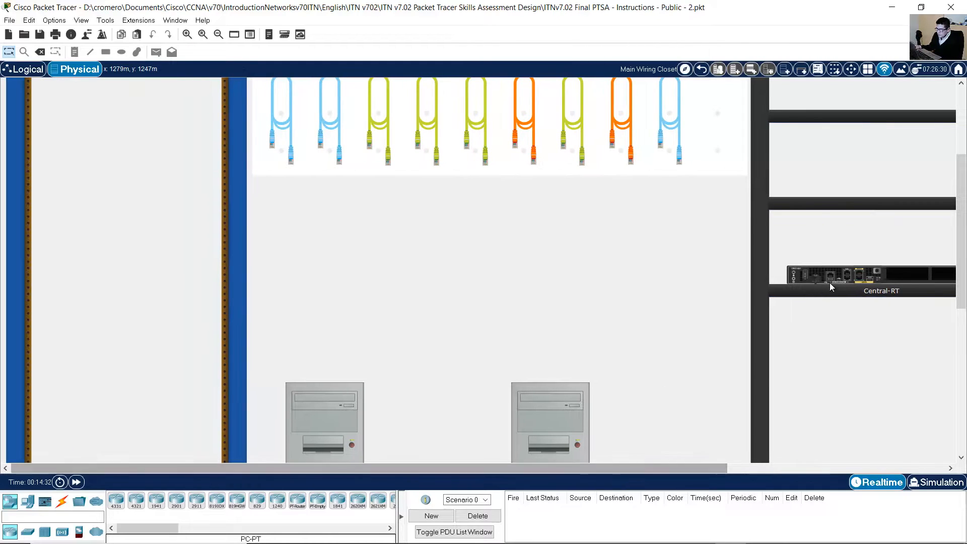
pyautogui.moveTo(830, 283); pyautogui.dragTo(79, 371)
pyautogui.scroll(2, 157, 326)
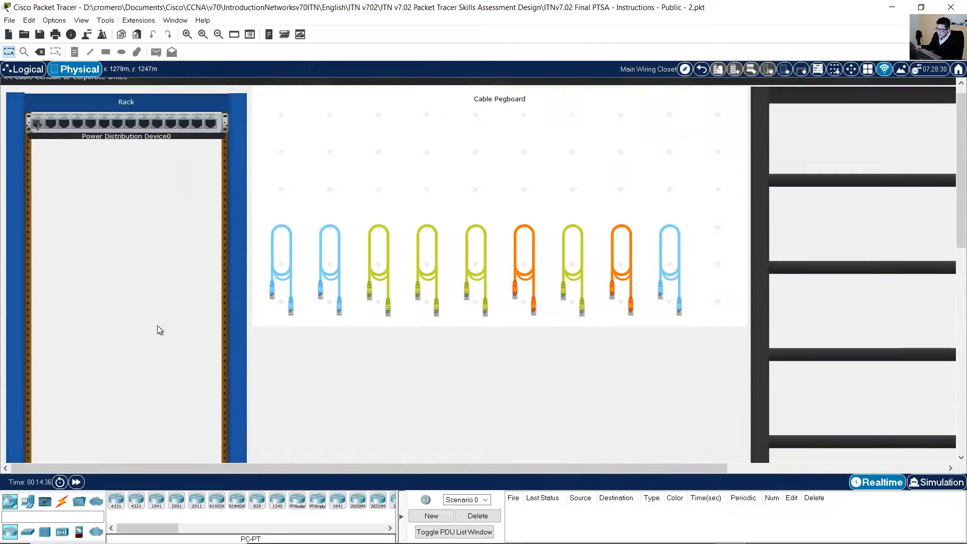
pyautogui.scroll(-3, 397, 373)
pyautogui.moveTo(430, 472); pyautogui.dragTo(661, 432)
pyautogui.moveTo(783, 179); pyautogui.dragTo(562, 186)
pyautogui.moveTo(553, 468); pyautogui.dragTo(335, 472)
pyautogui.moveTo(833, 177); pyautogui.dragTo(76, 329)
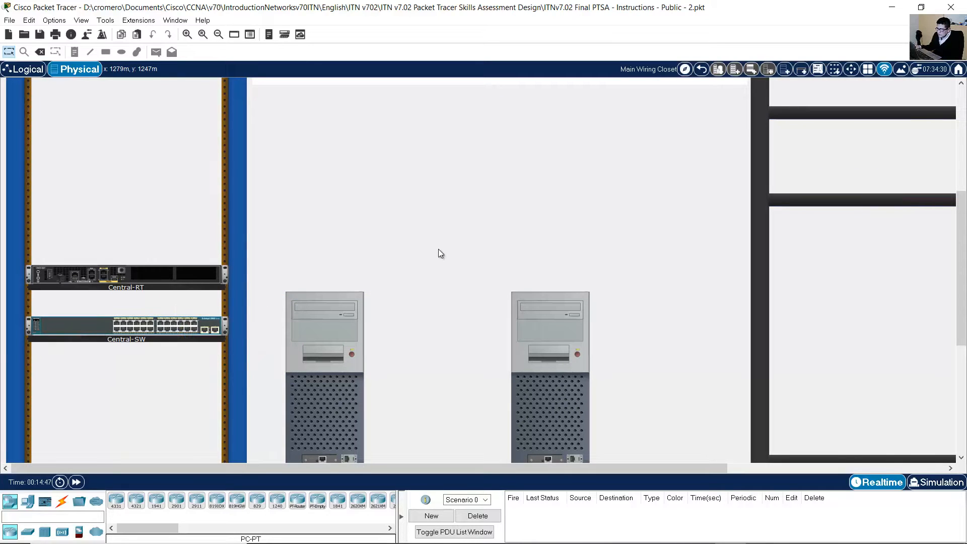
pyautogui.scroll(-1, 438, 235)
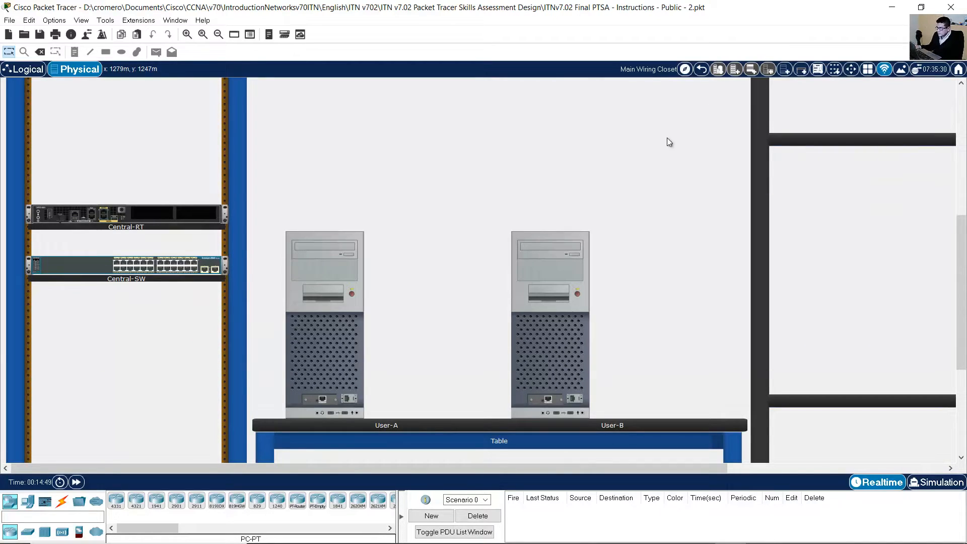
pyautogui.moveTo(574, 531)
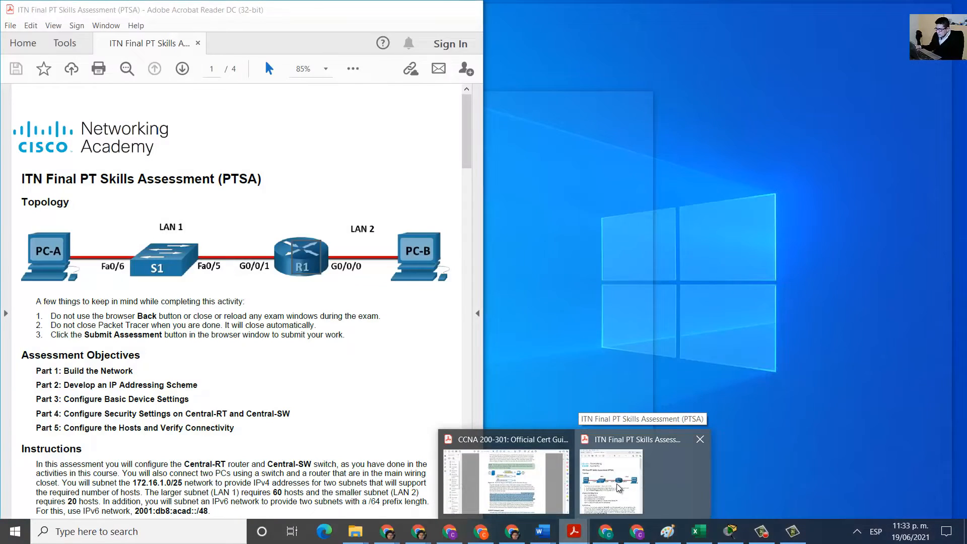
pyautogui.click(595, 504)
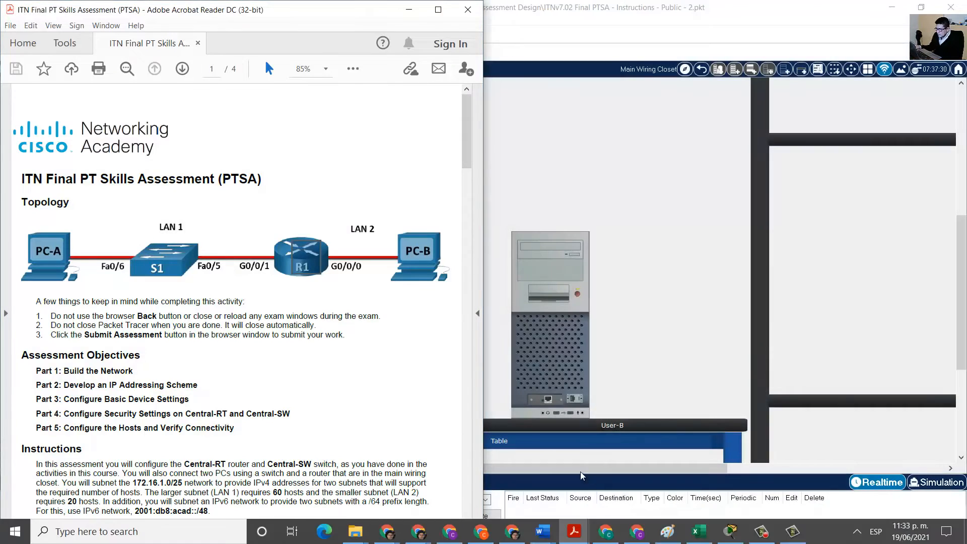
pyautogui.scroll(-15, 317, 369)
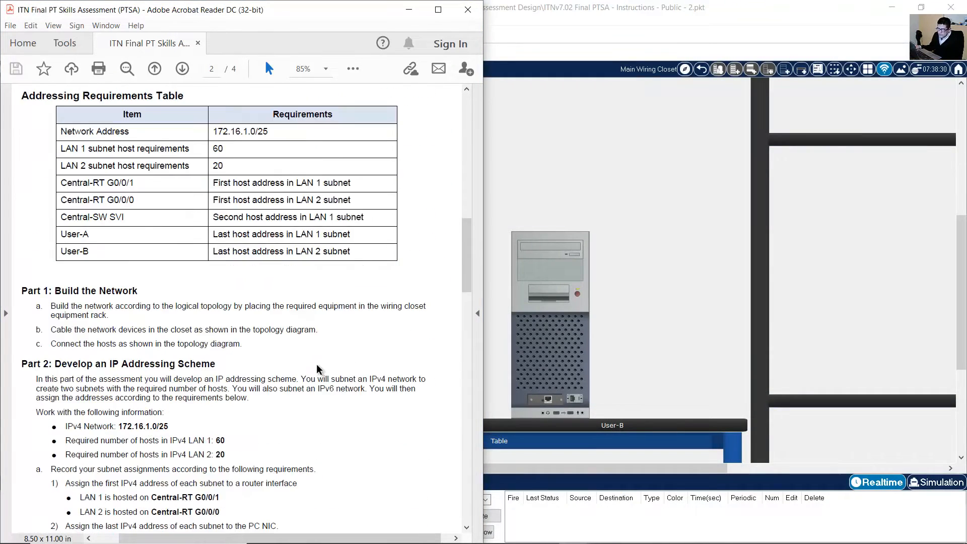
pyautogui.scroll(-1, 317, 369)
pyautogui.moveTo(54, 303); pyautogui.dragTo(316, 306)
pyautogui.moveTo(462, 276); pyautogui.dragTo(470, 130)
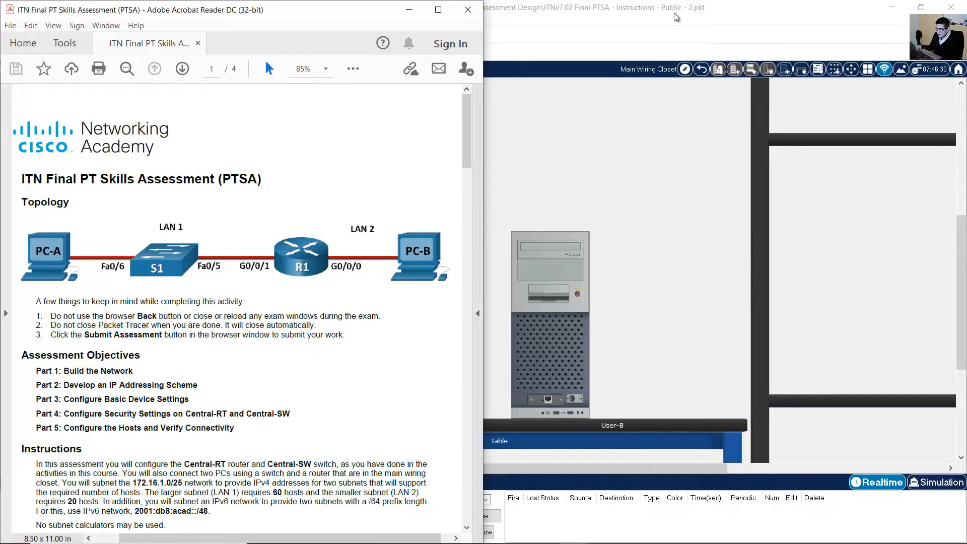
pyautogui.click(656, 24)
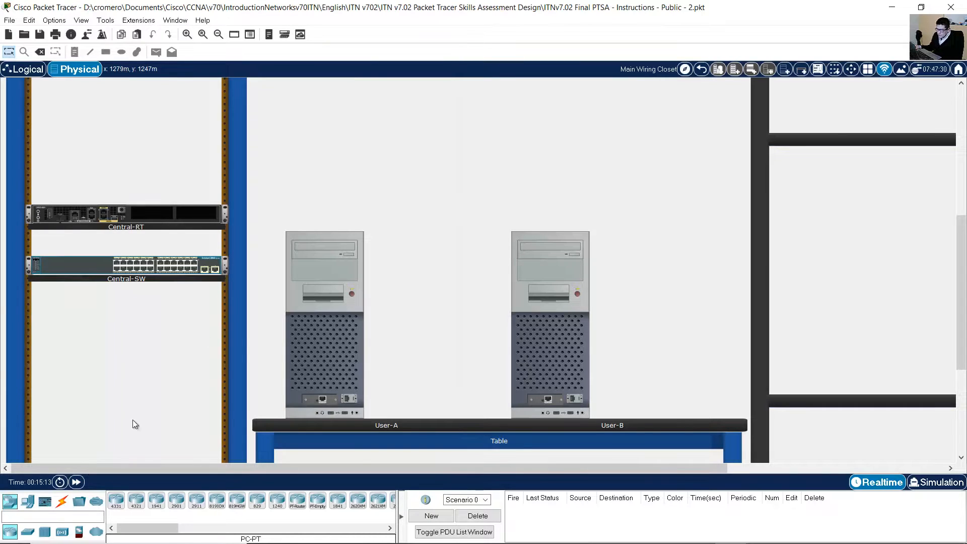
# Zoom the wiring-closet view in three levels on the rack and pegboard cables.
pyautogui.scroll(5, 476, 263)
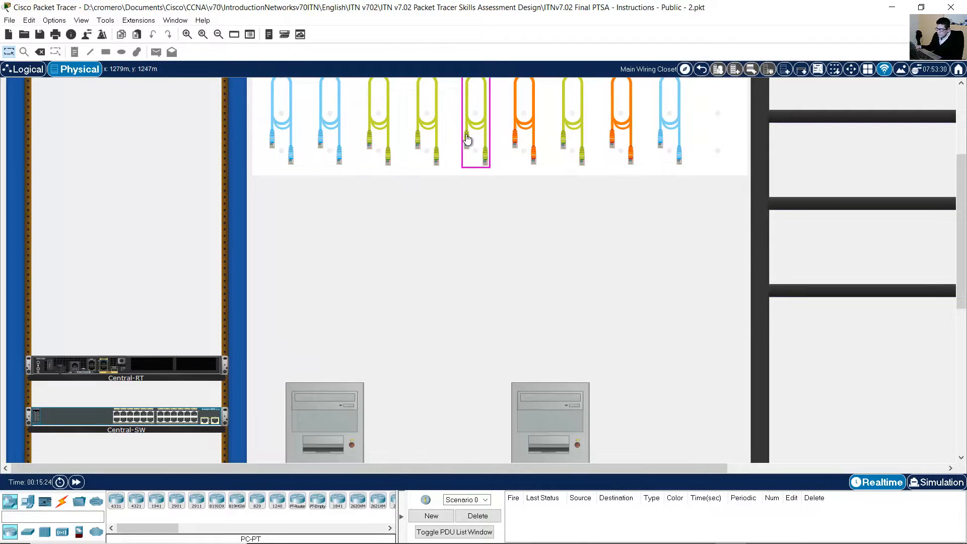
pyautogui.click(189, 36)
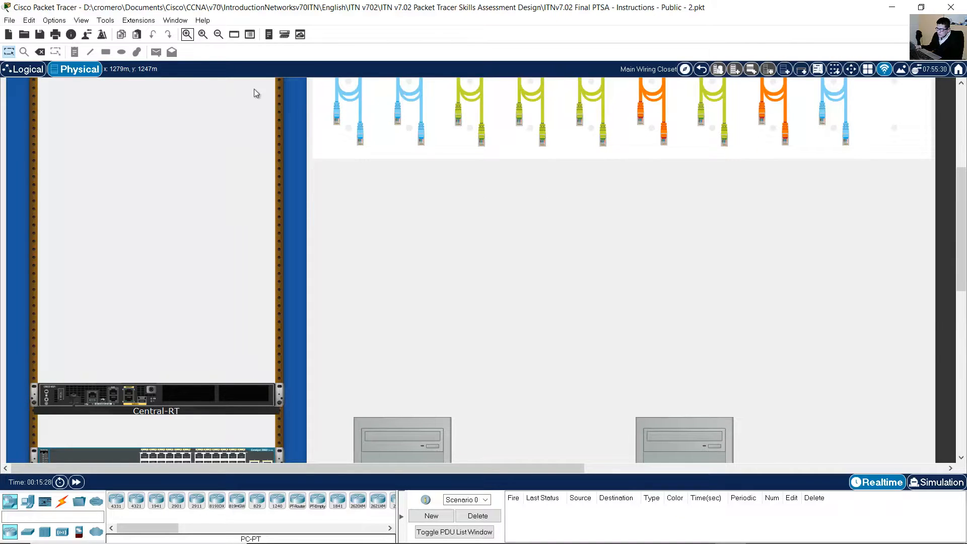
pyautogui.click(189, 35)
pyautogui.click(188, 34)
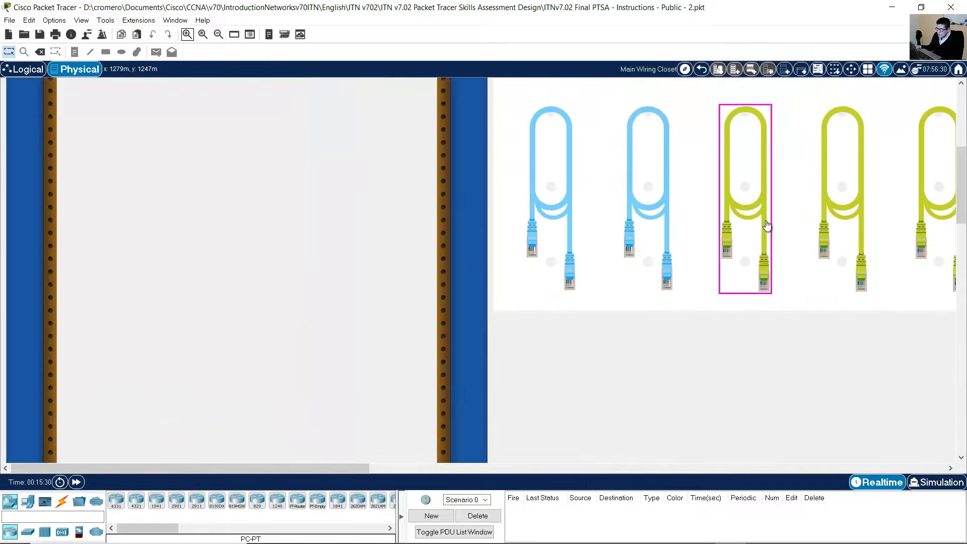
pyautogui.scroll(-10, 808, 231)
pyautogui.scroll(5, 805, 228)
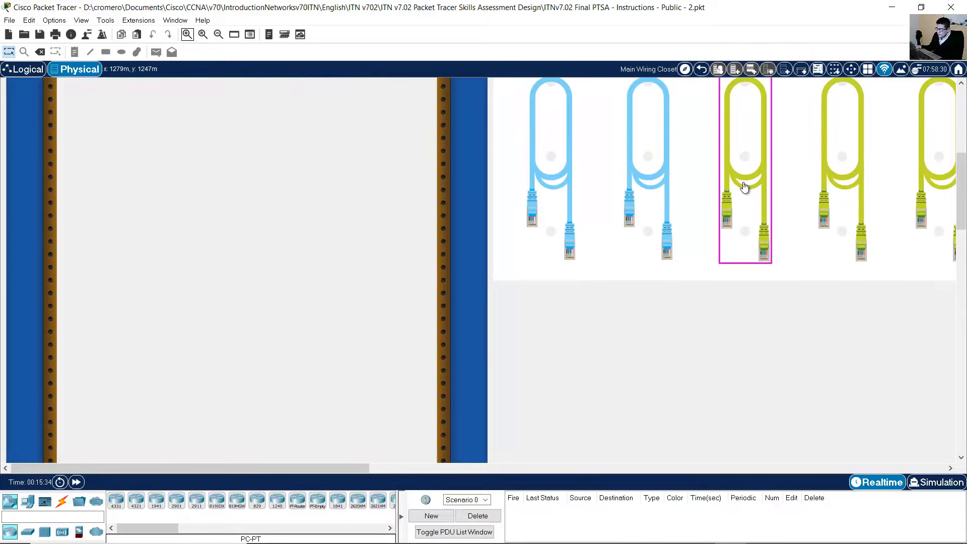
# Connect a green cable from Central-RT GigabitEthernet0/0/0 to User-B's FastEthernet0.
pyautogui.click(745, 187)
pyautogui.moveTo(961, 215); pyautogui.dragTo(964, 309)
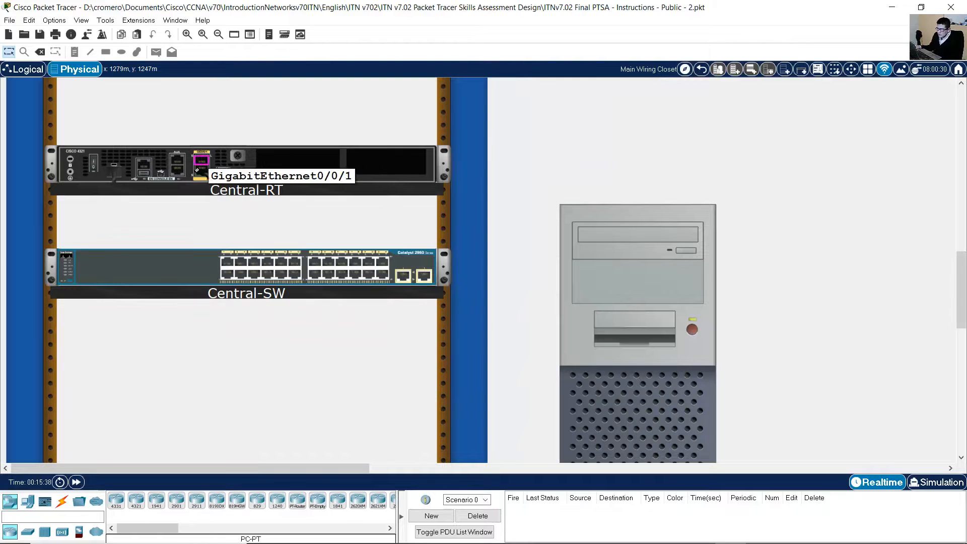
pyautogui.click(200, 169)
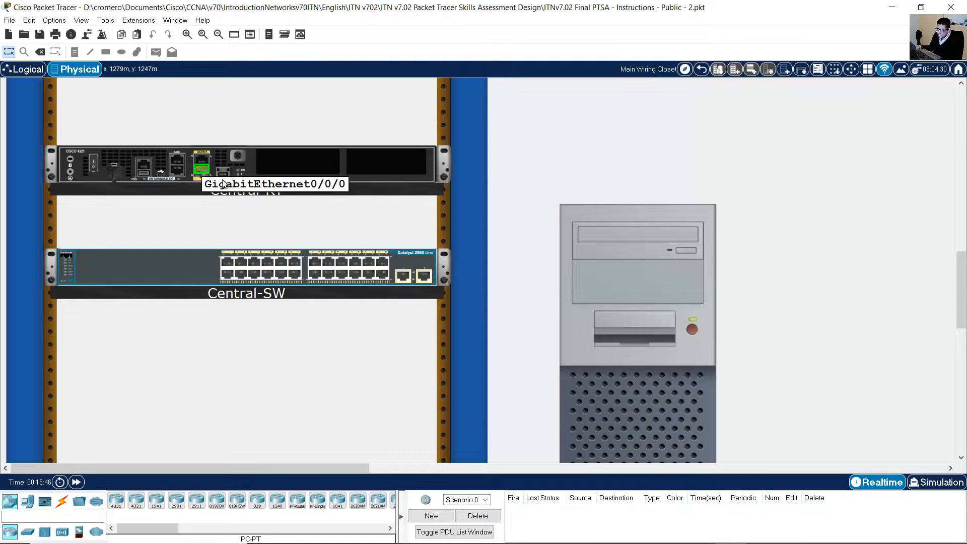
pyautogui.moveTo(329, 467); pyautogui.dragTo(475, 468)
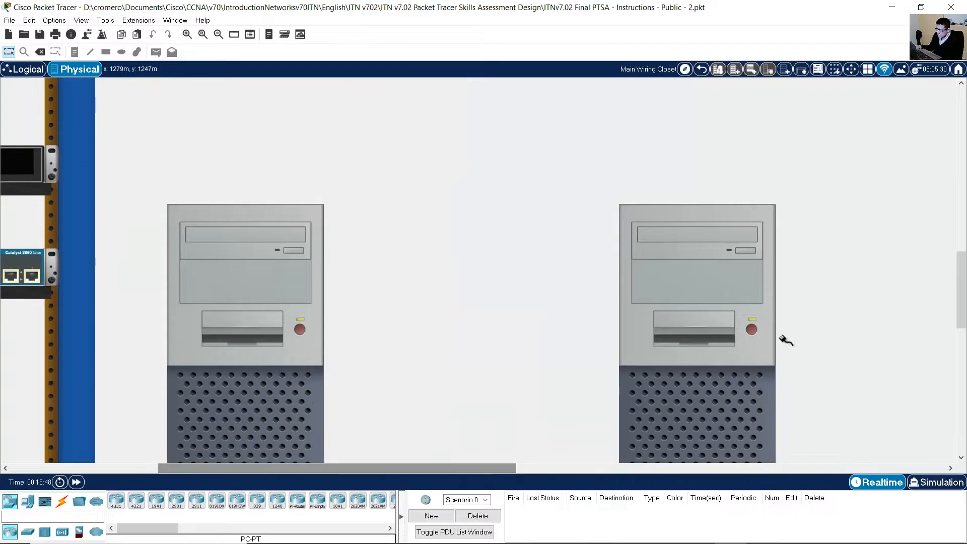
pyautogui.scroll(-4, 808, 320)
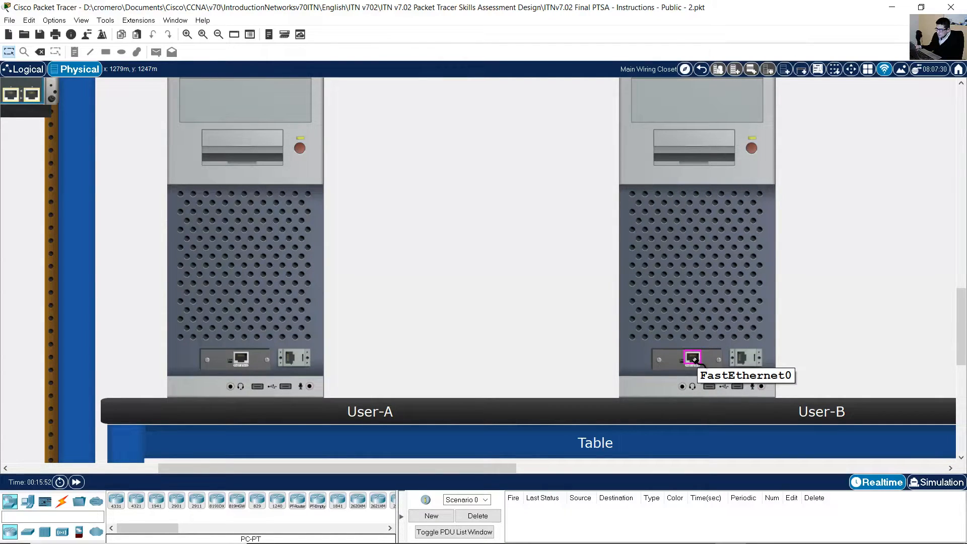
pyautogui.click(693, 358)
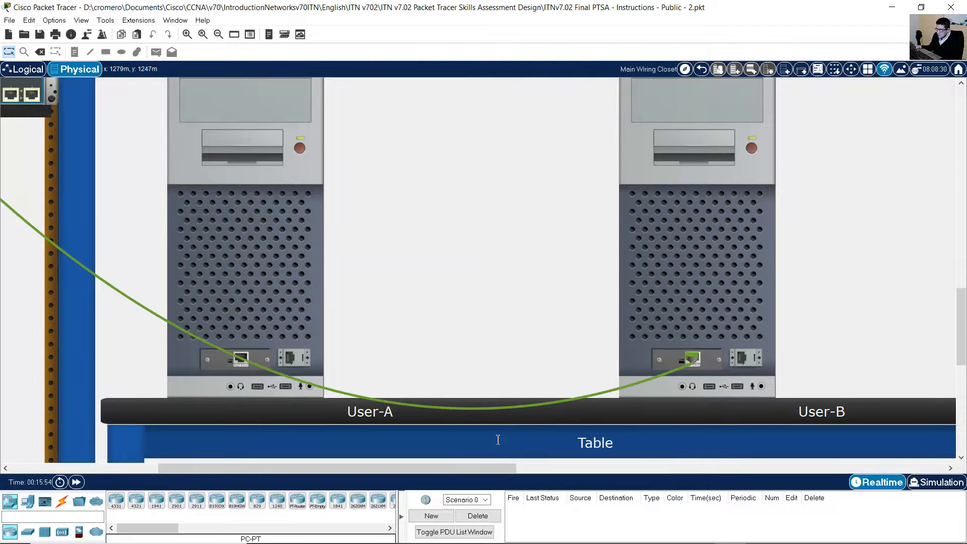
pyautogui.moveTo(439, 467); pyautogui.dragTo(342, 467)
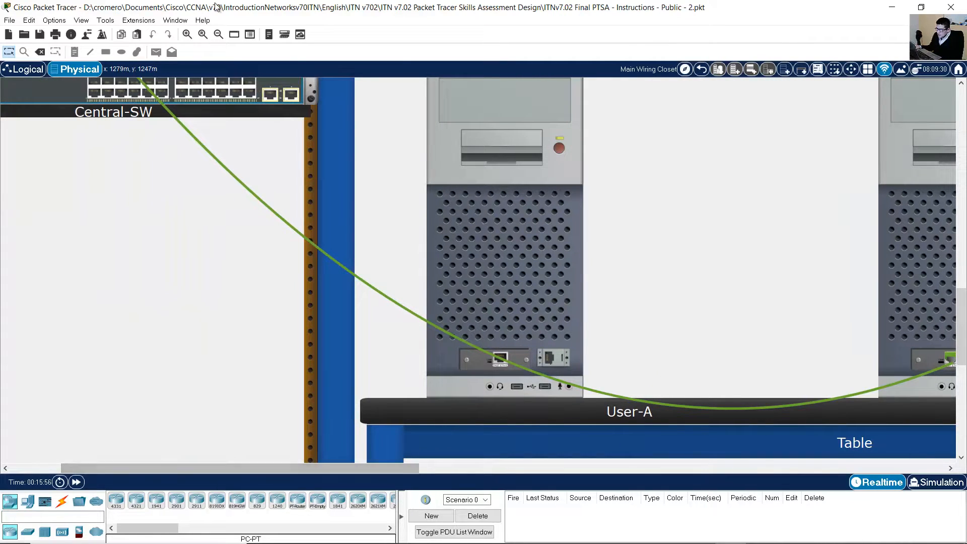
# Zoom out to see the whole connection and check the S1-to-R1 link in the topology.
pyautogui.click(218, 34)
pyautogui.scroll(6, 374, 104)
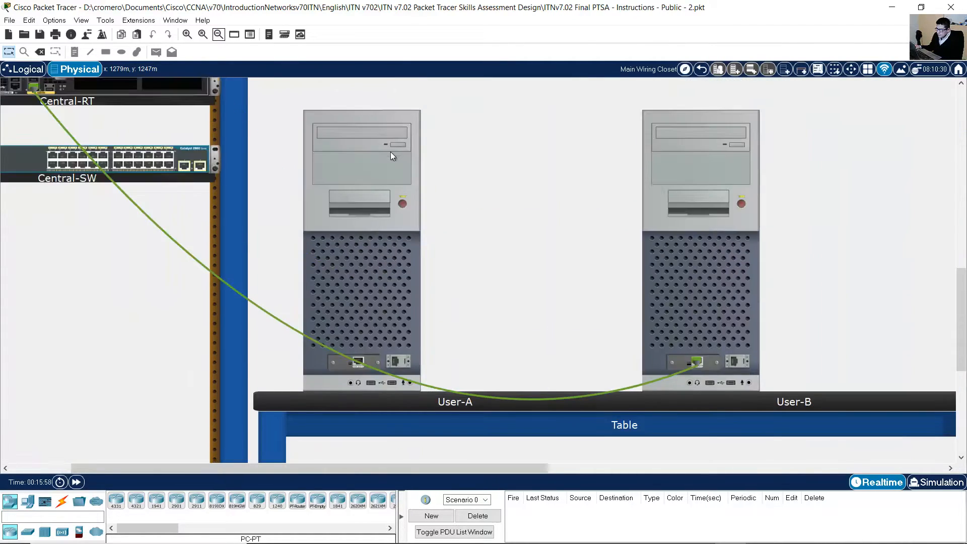
pyautogui.moveTo(523, 466); pyautogui.dragTo(471, 460)
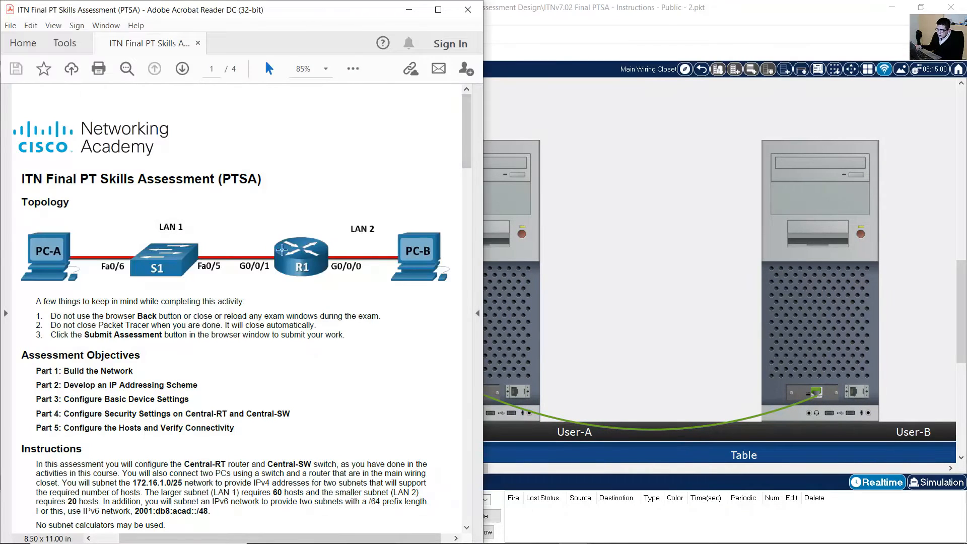
pyautogui.moveTo(273, 242); pyautogui.dragTo(178, 277)
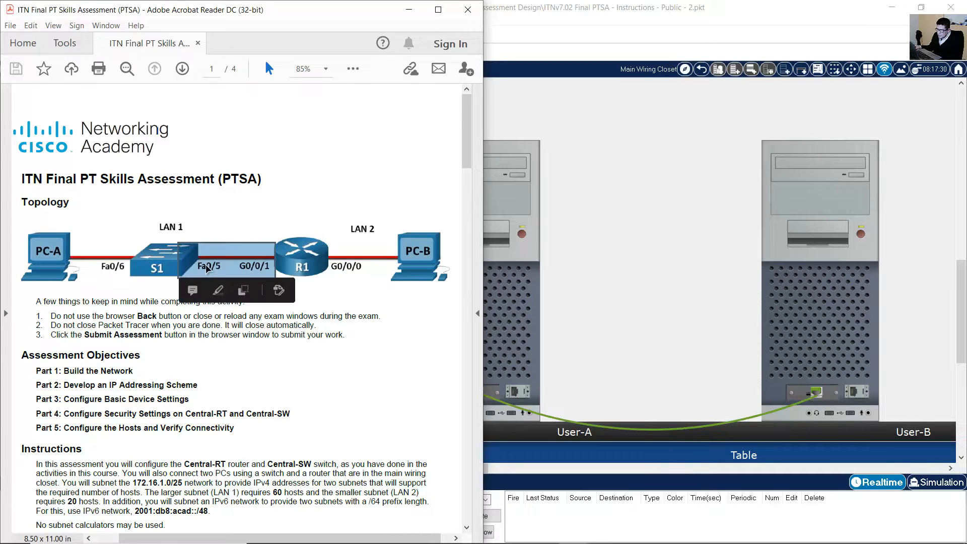
pyautogui.click(409, 9)
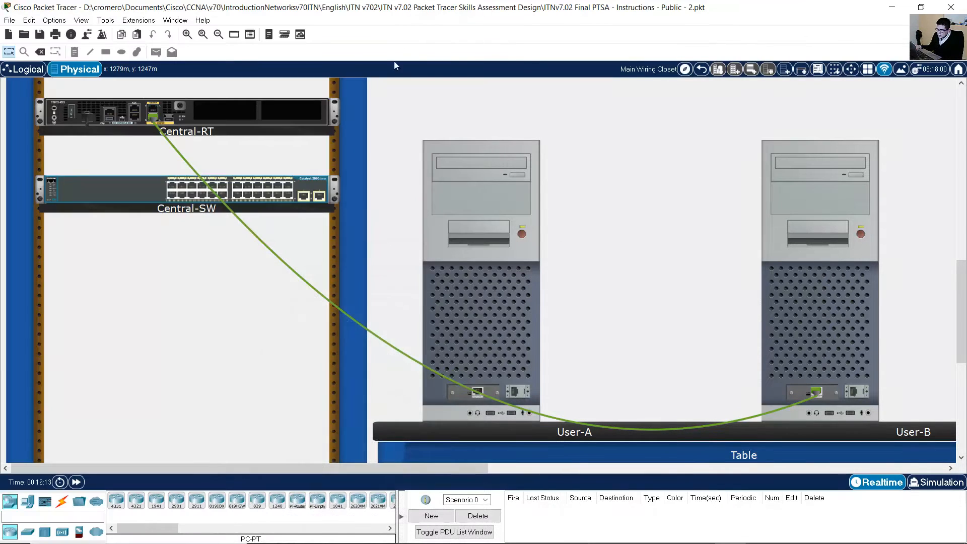
# Cable Central-RT GigabitEthernet0/0/1 to a Central-SW port with a green pegboard cable.
pyautogui.scroll(10, 505, 201)
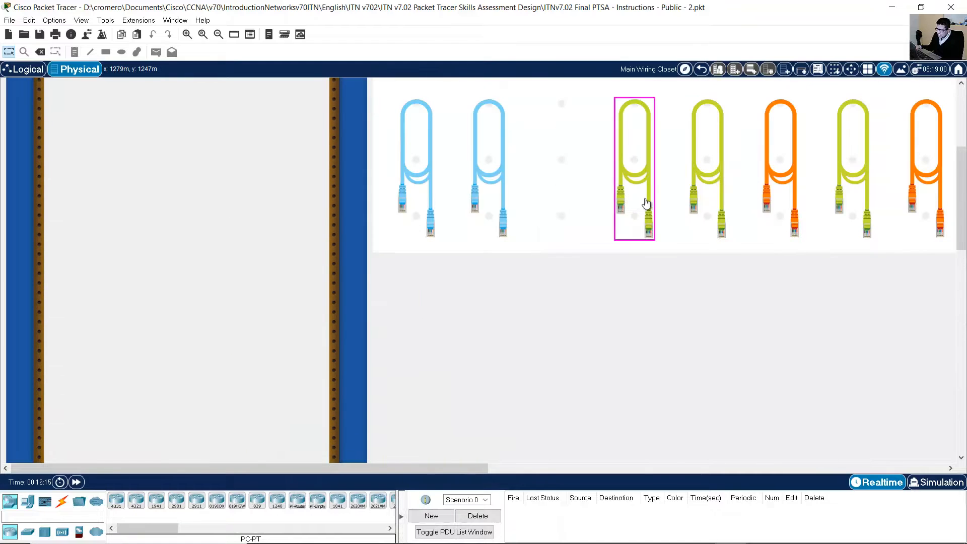
pyautogui.click(643, 171)
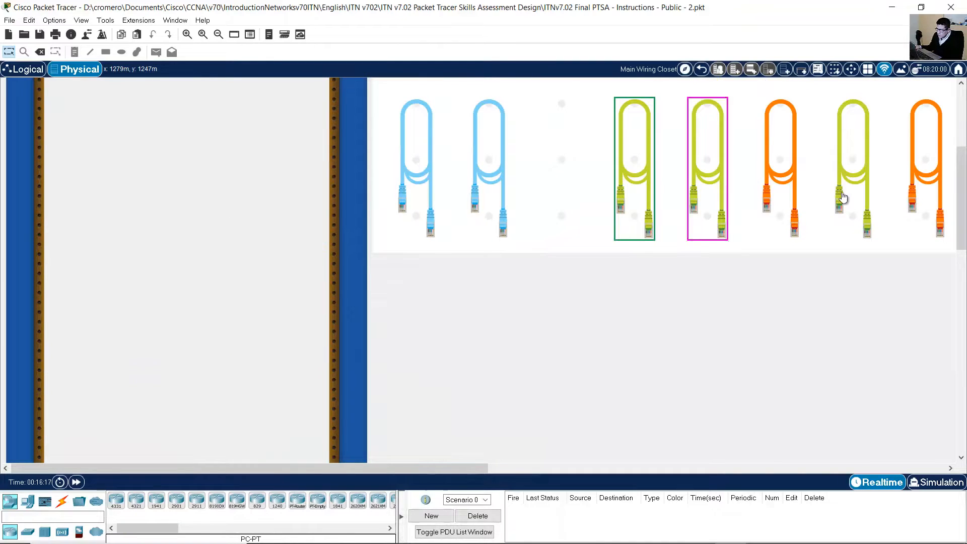
pyautogui.moveTo(963, 189); pyautogui.dragTo(962, 277)
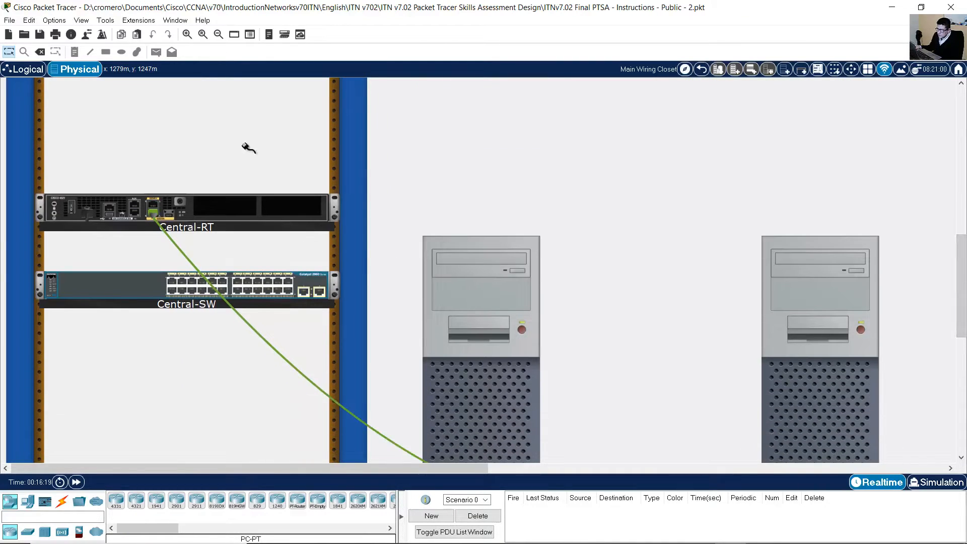
pyautogui.click(187, 34)
pyautogui.scroll(-3, 251, 265)
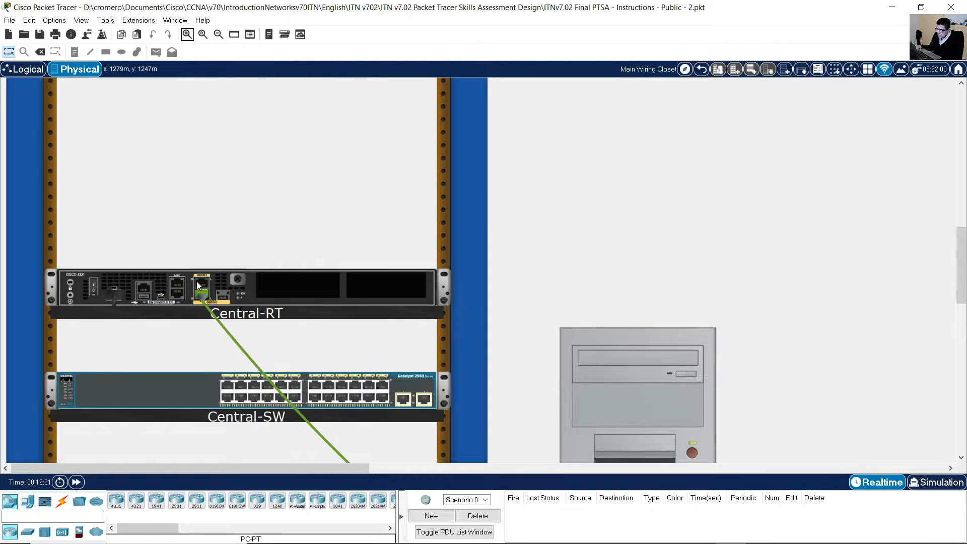
pyautogui.moveTo(962, 241); pyautogui.dragTo(962, 141)
pyautogui.click(840, 265)
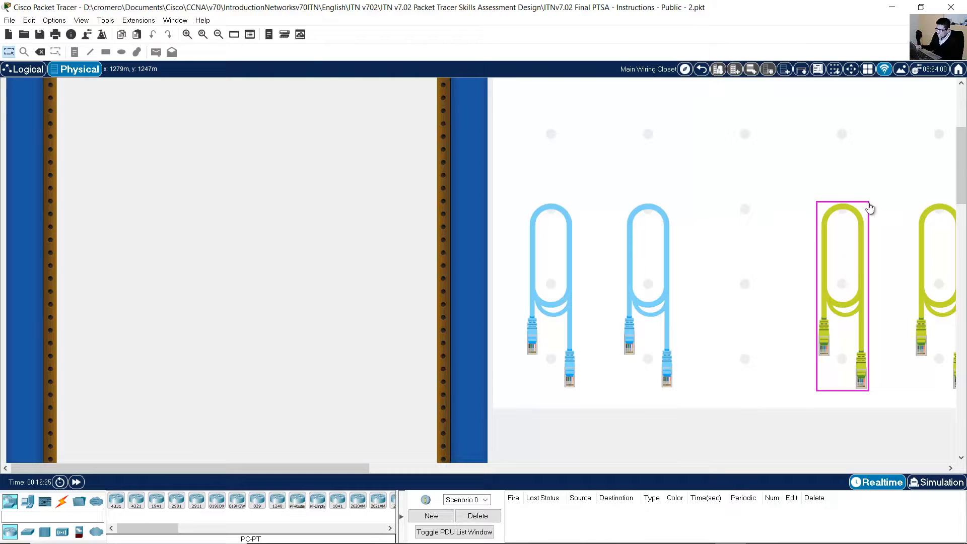
pyautogui.click(872, 244)
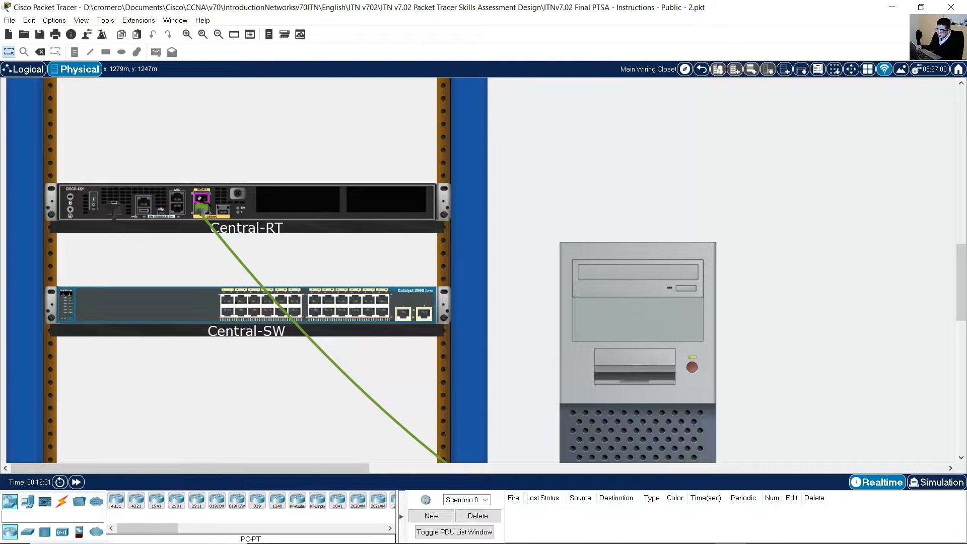
pyautogui.click(200, 198)
pyautogui.click(257, 301)
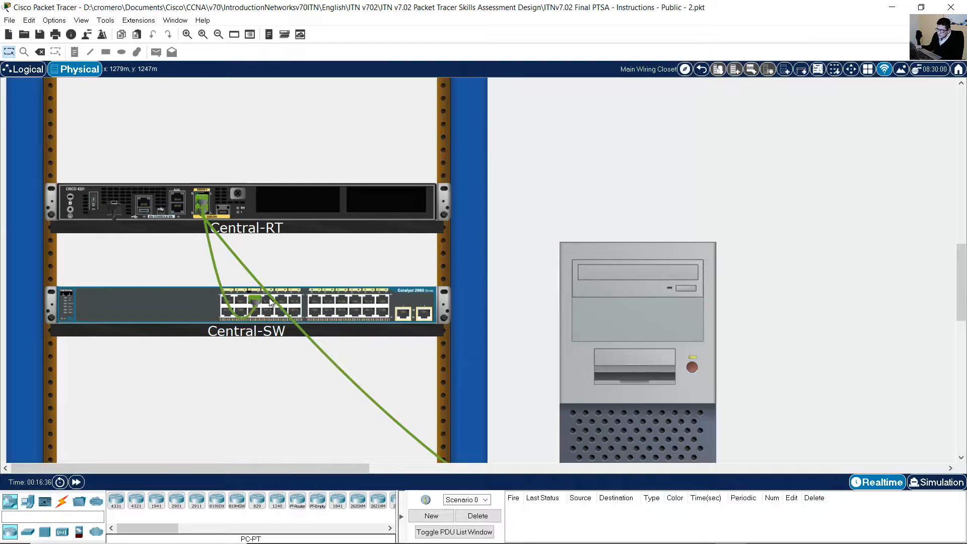
# Check the PC-A link in the PDF topology diagram, then return to the Packet Tracer workspace.
pyautogui.moveTo(706, 247)
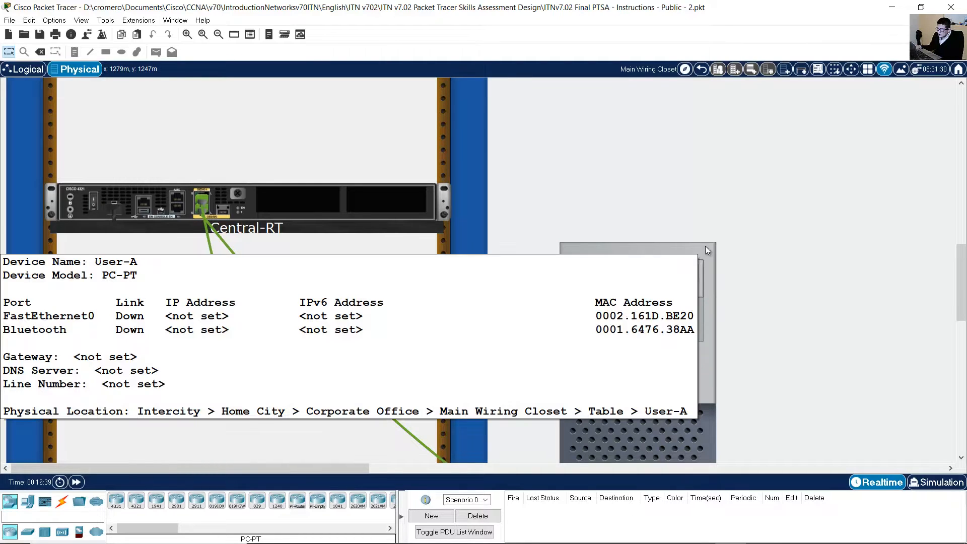
pyautogui.scroll(-1, 578, 291)
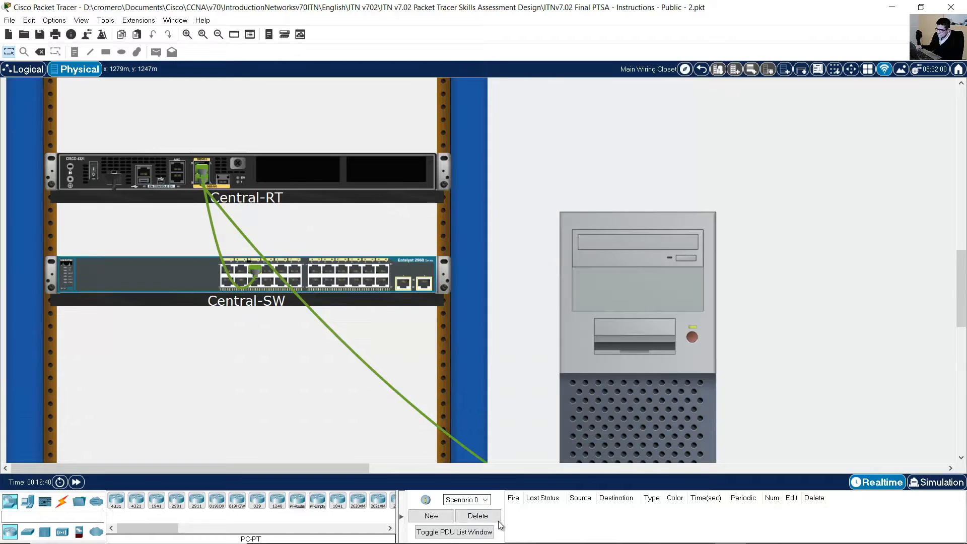
pyautogui.moveTo(574, 532)
pyautogui.click(657, 481)
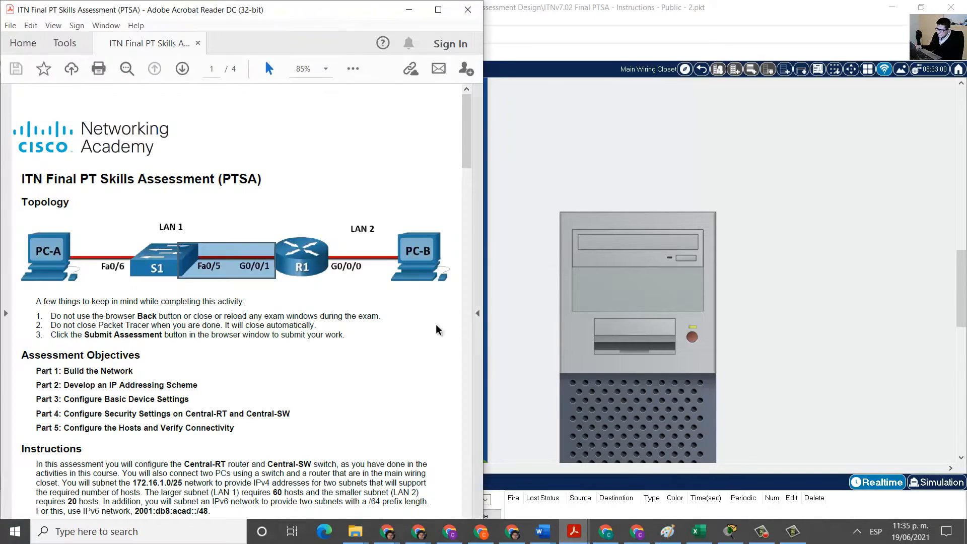
pyautogui.moveTo(95, 277); pyautogui.dragTo(43, 277)
pyautogui.click(583, 23)
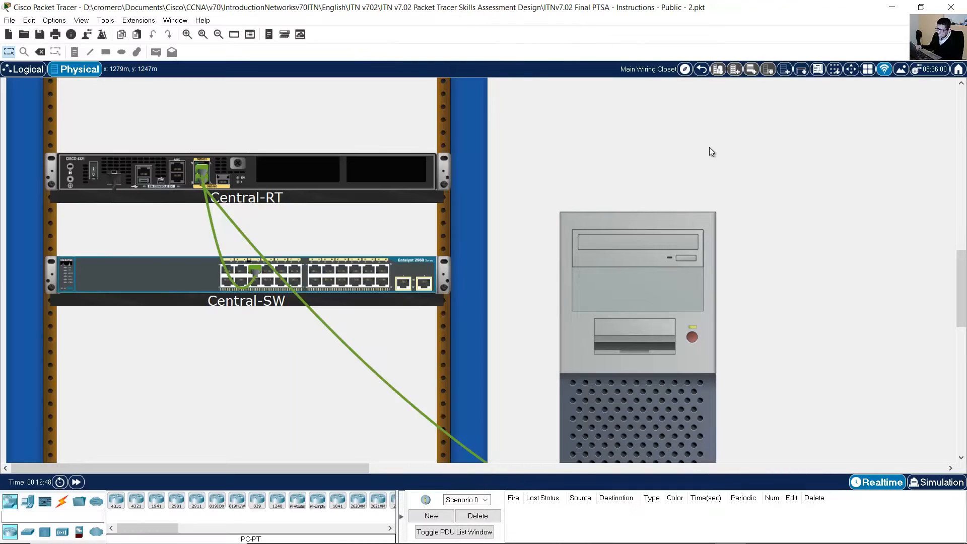
pyautogui.scroll(8, 882, 245)
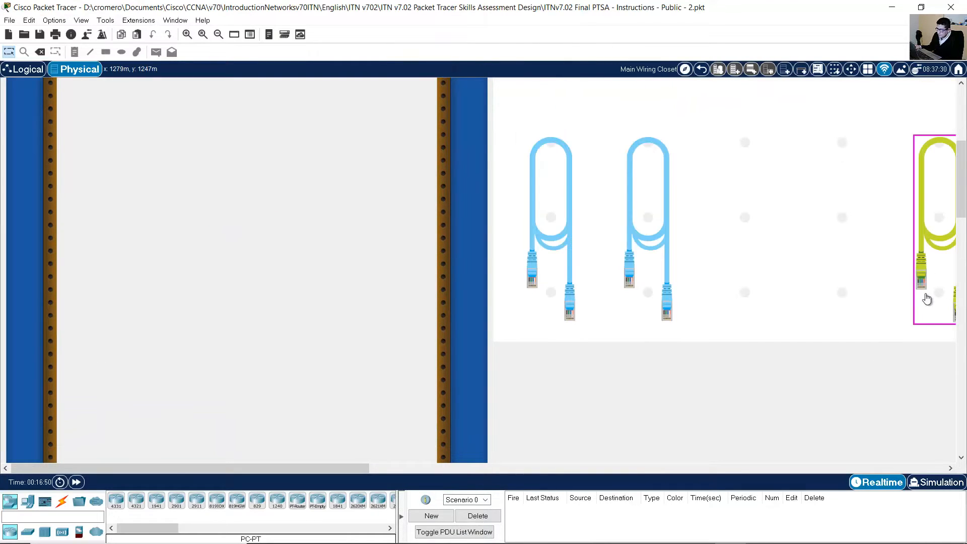
# Cable Central-SW port FastEthernet0/6 to User-A's FastEthernet0 and confirm the link is up.
pyautogui.moveTo(367, 467); pyautogui.dragTo(375, 468)
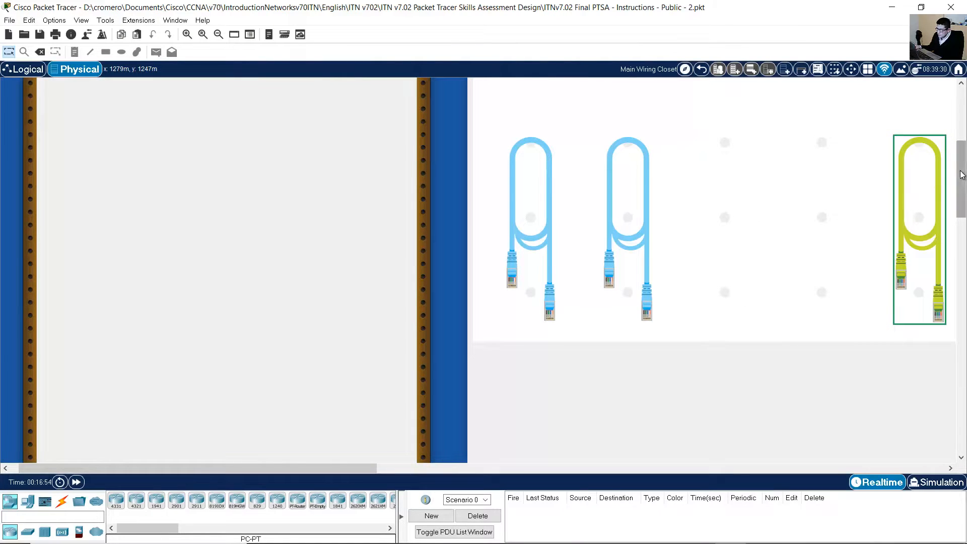
pyautogui.moveTo(962, 179); pyautogui.dragTo(960, 304)
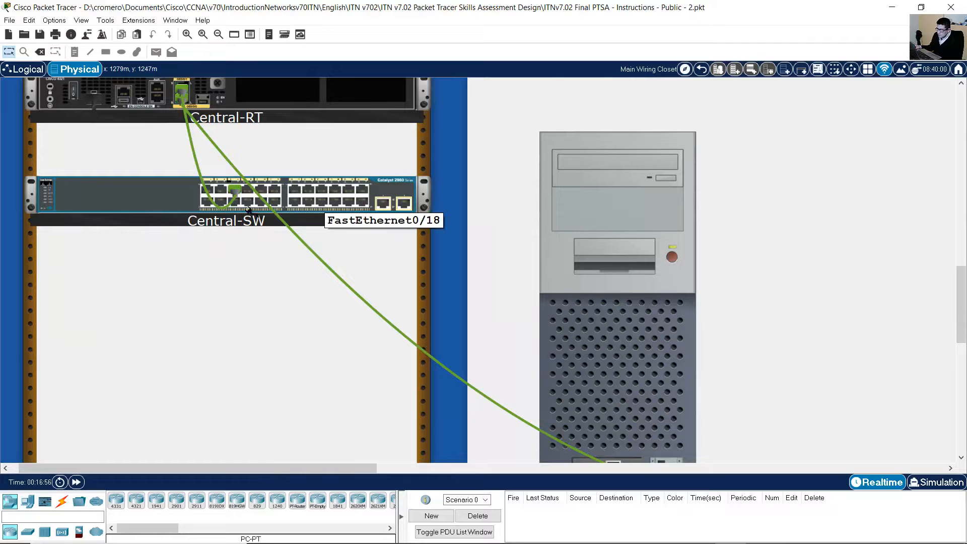
pyautogui.click(235, 202)
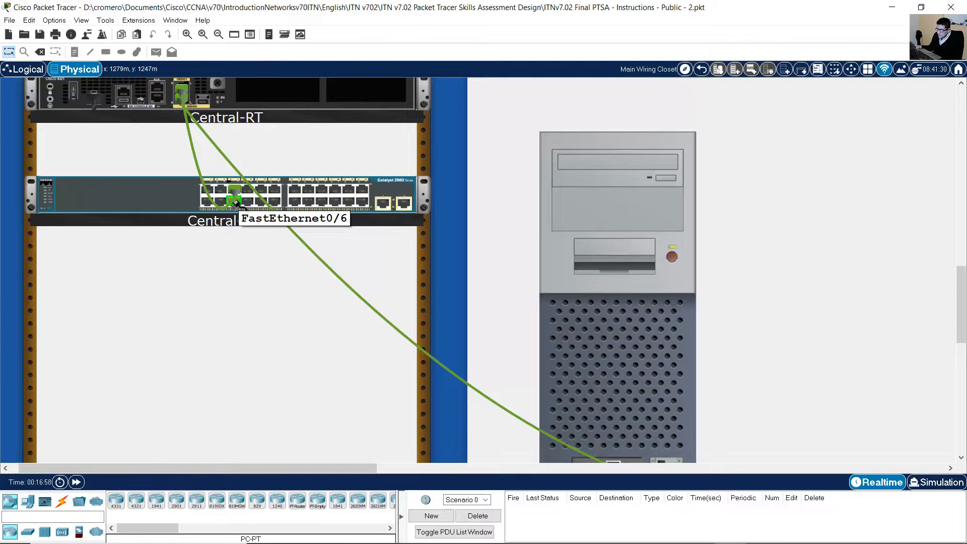
pyautogui.scroll(-3, 751, 283)
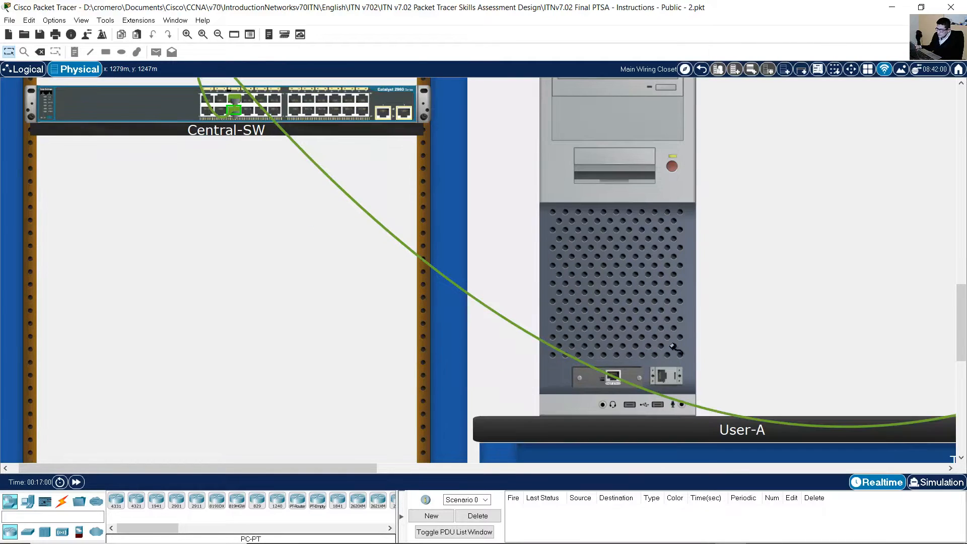
pyautogui.click(619, 373)
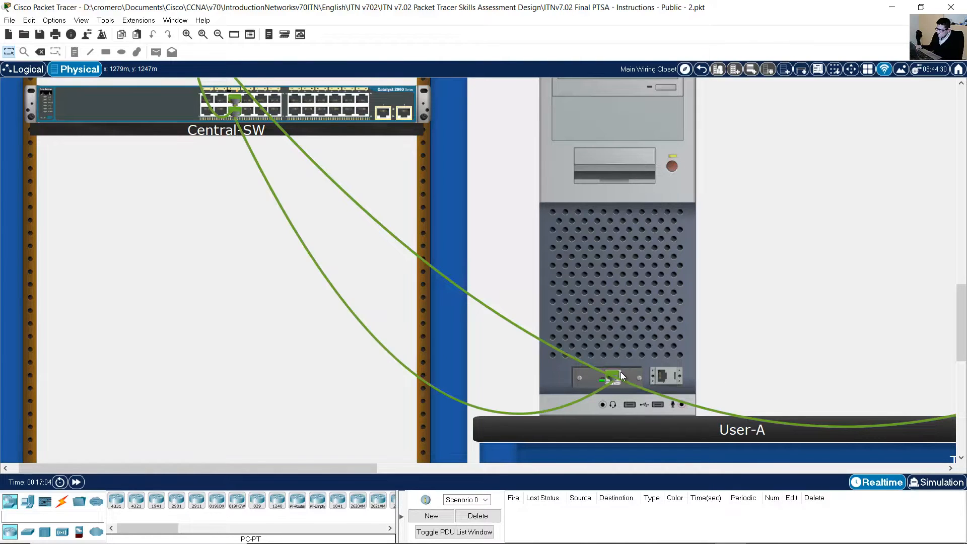
pyautogui.scroll(3, 657, 297)
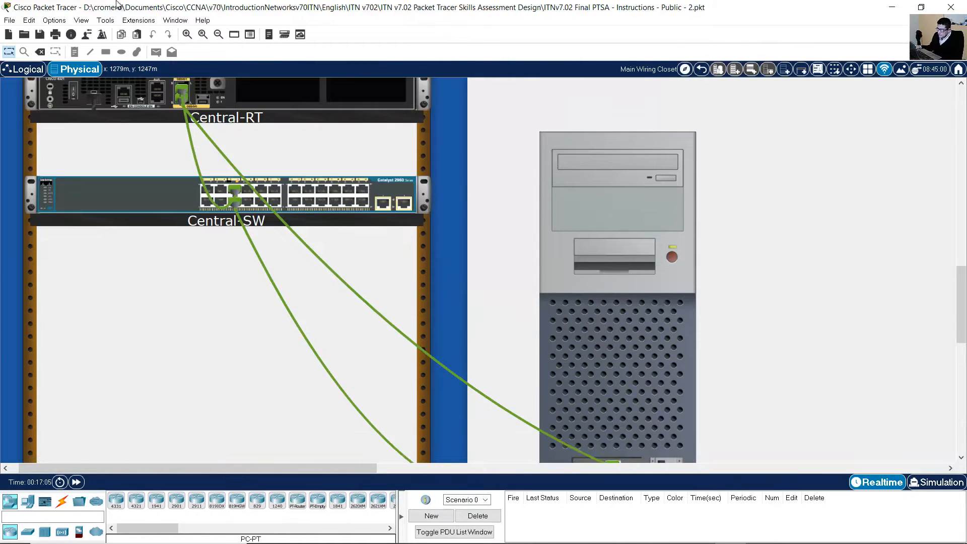
pyautogui.click(218, 35)
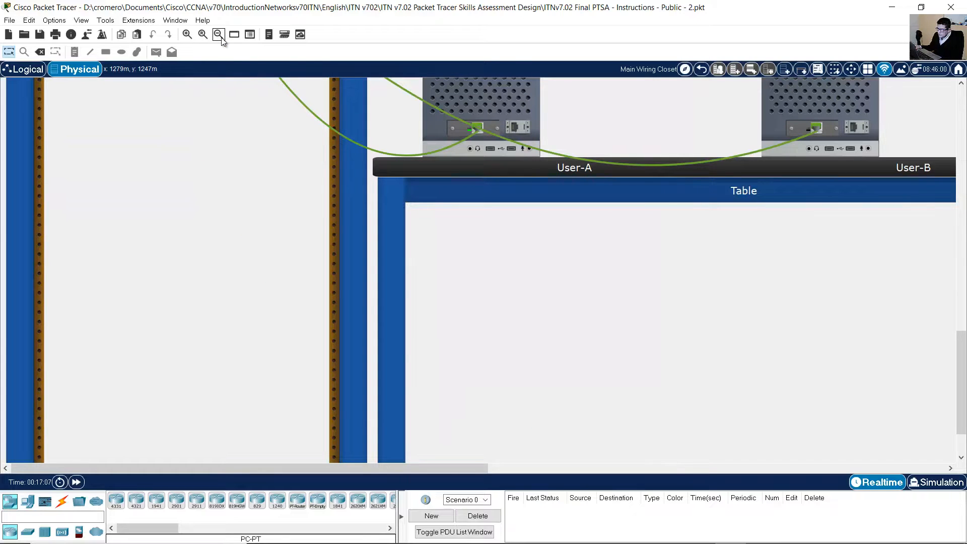
pyautogui.scroll(9, 376, 180)
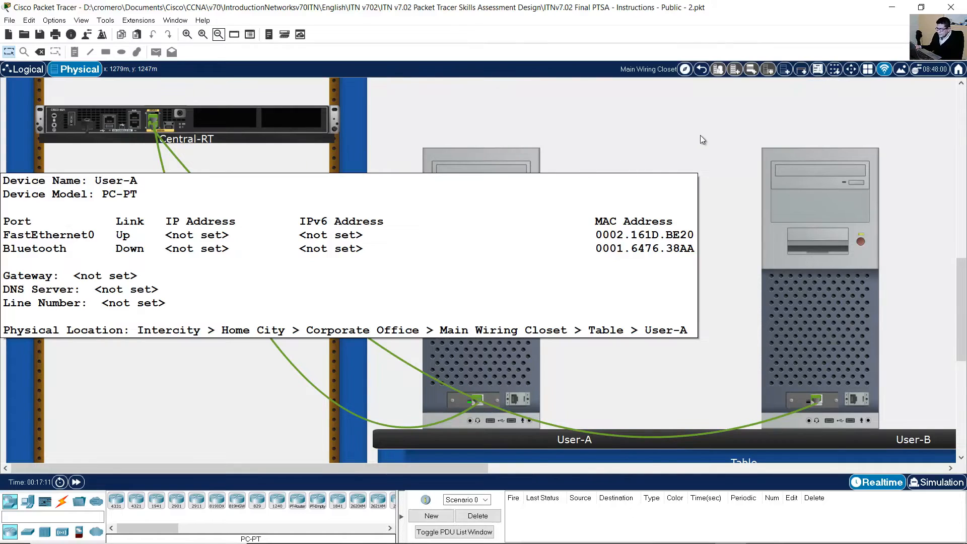
pyautogui.moveTo(274, 129)
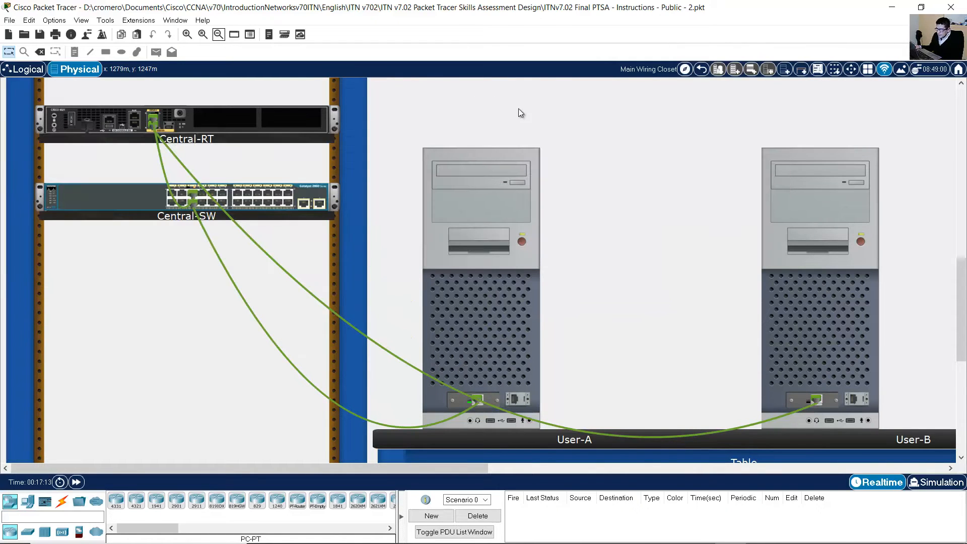
pyautogui.click(188, 33)
pyautogui.click(188, 35)
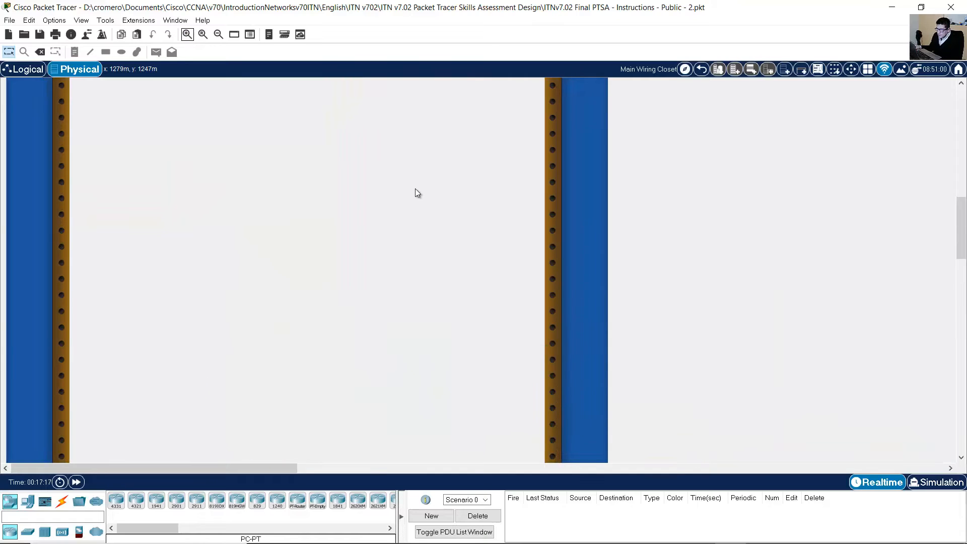
pyautogui.scroll(-13, 414, 189)
pyautogui.scroll(1, 405, 196)
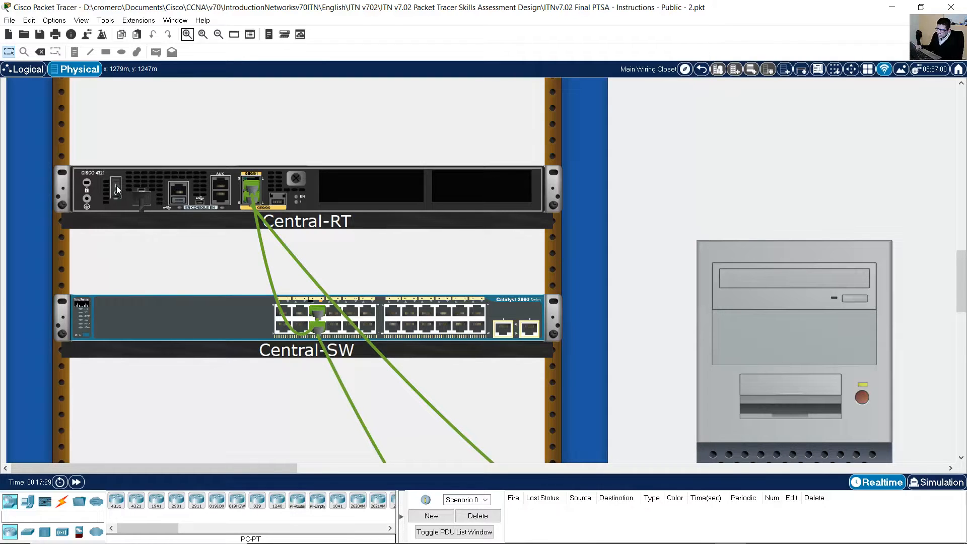
pyautogui.scroll(1, 117, 191)
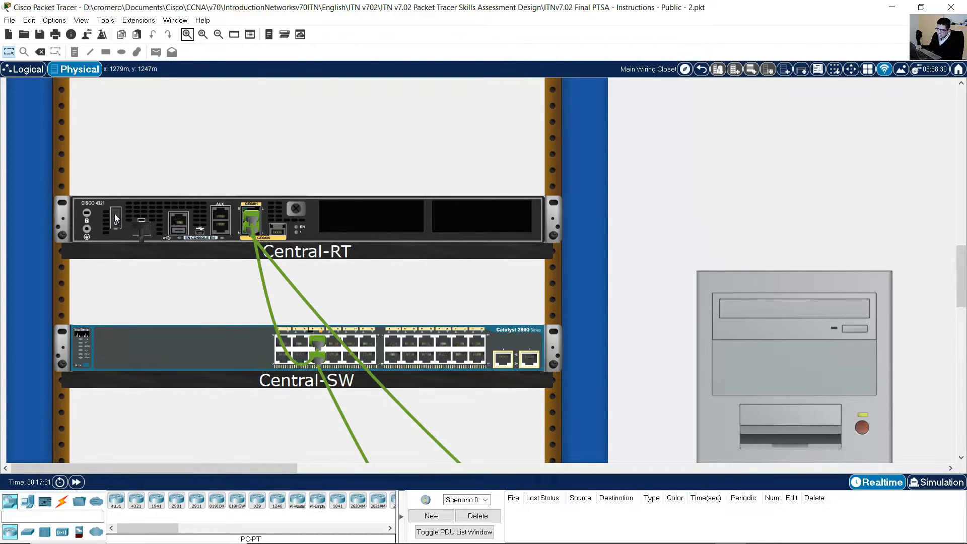
pyautogui.moveTo(114, 214)
pyautogui.click(216, 37)
pyautogui.click(217, 37)
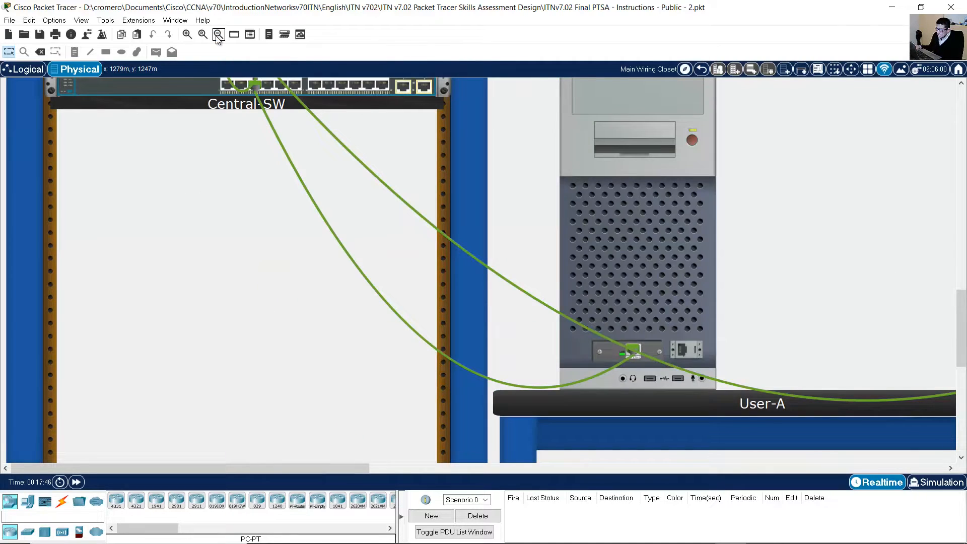
pyautogui.scroll(5, 494, 247)
pyautogui.scroll(3, 495, 247)
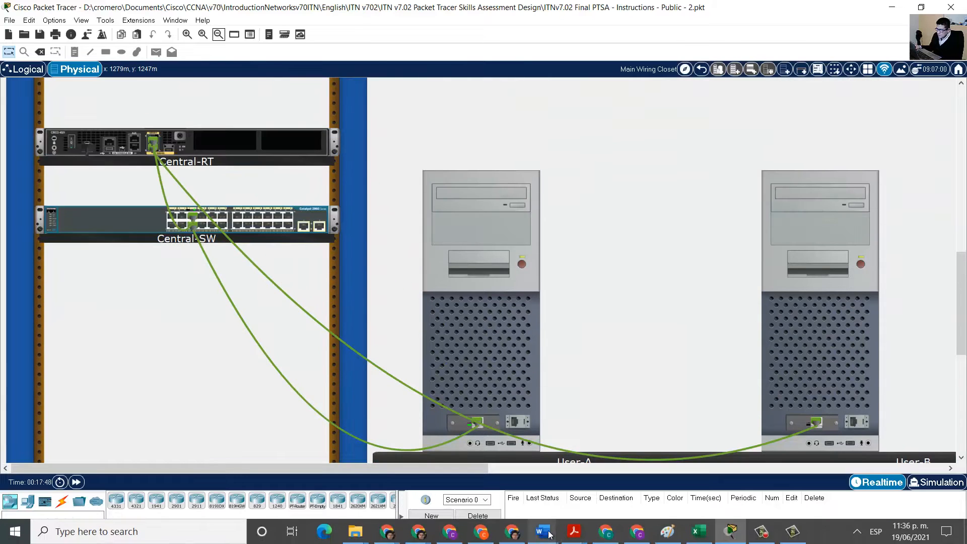
# In the assessment PDF, find and highlight the instruction to subnet the IPv4 network.
pyautogui.click(573, 532)
pyautogui.scroll(-10, 362, 275)
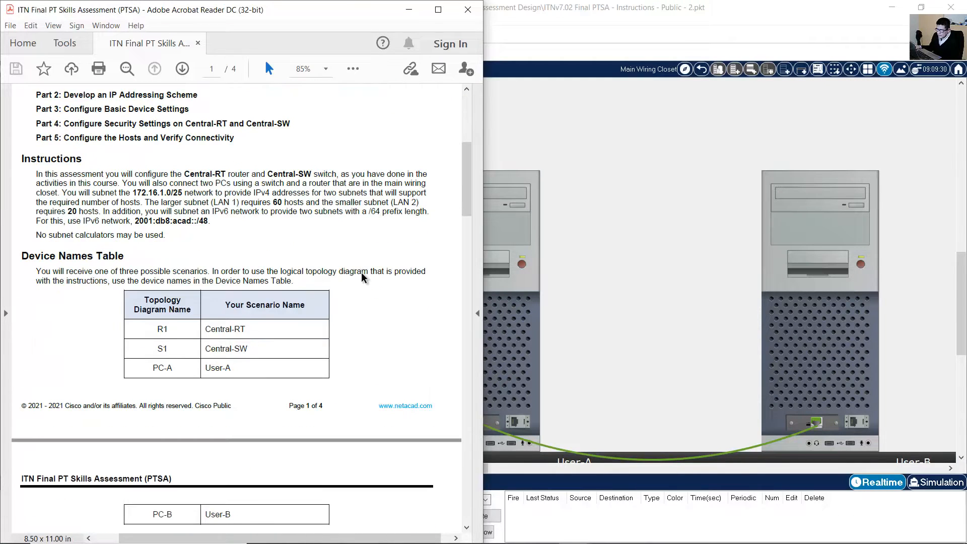
pyautogui.scroll(-15, 361, 273)
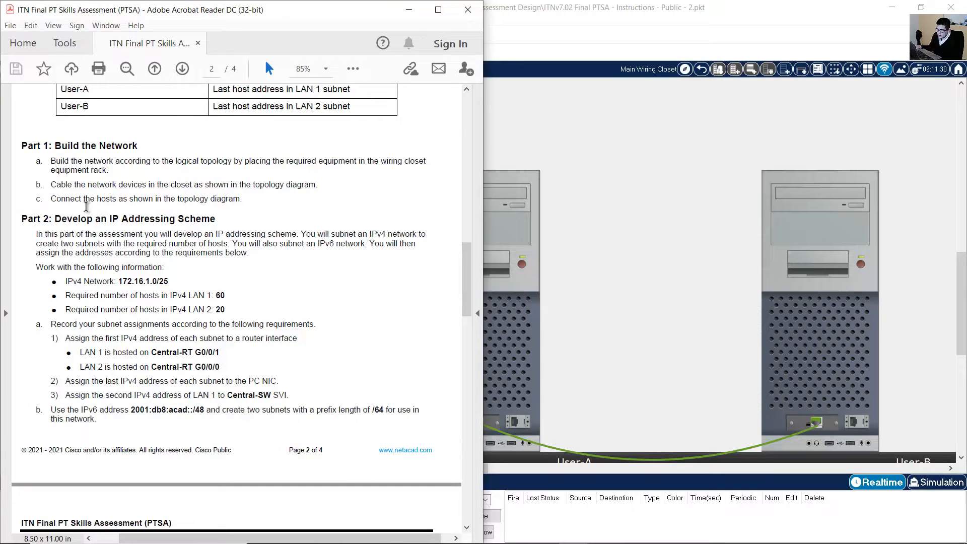
pyautogui.scroll(-3, 86, 207)
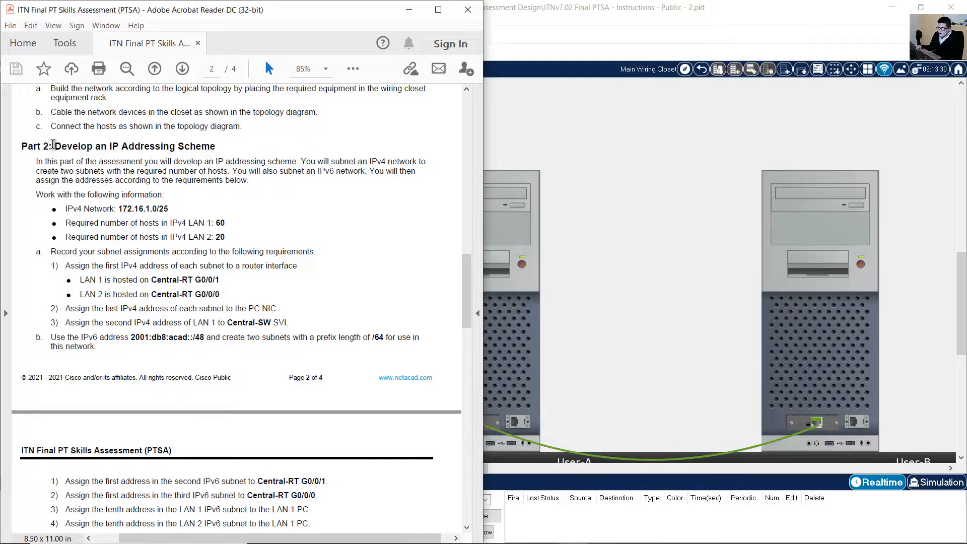
pyautogui.moveTo(55, 146); pyautogui.dragTo(216, 147)
pyautogui.scroll(-1, 111, 161)
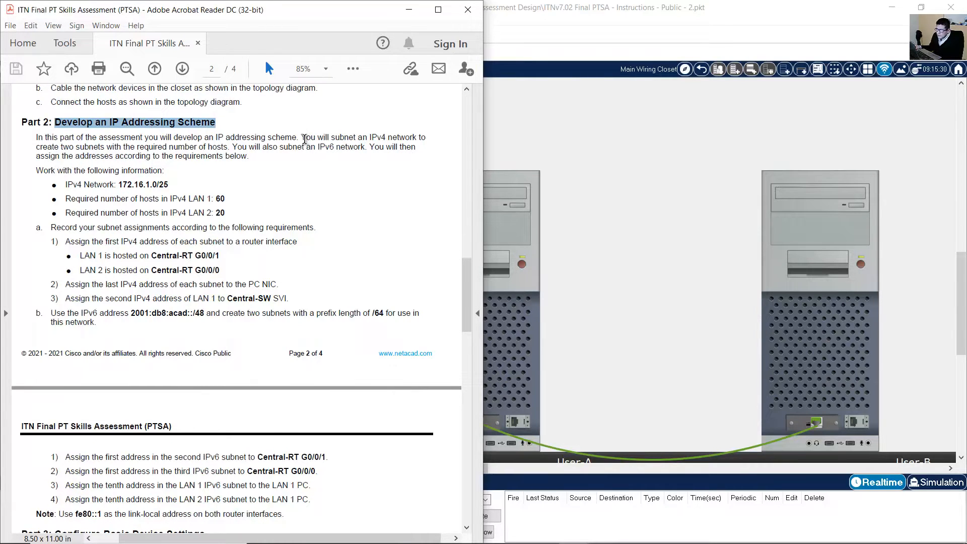
pyautogui.moveTo(304, 140); pyautogui.dragTo(385, 147)
pyautogui.scroll(-1, 81, 173)
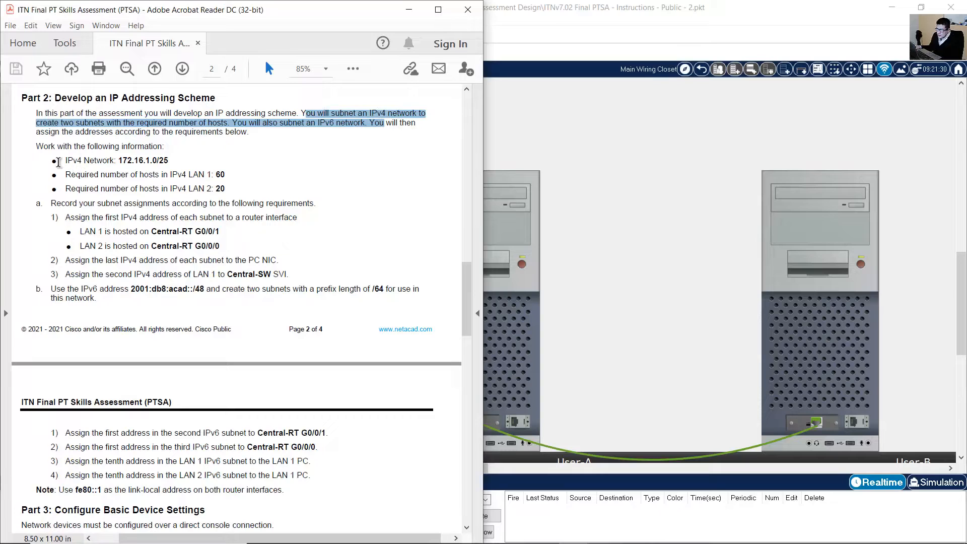
# Highlight the IPv4 Network, LAN 1 and LAN 2 host lines, then switch to the Excel workbook.
pyautogui.moveTo(67, 161); pyautogui.dragTo(171, 160)
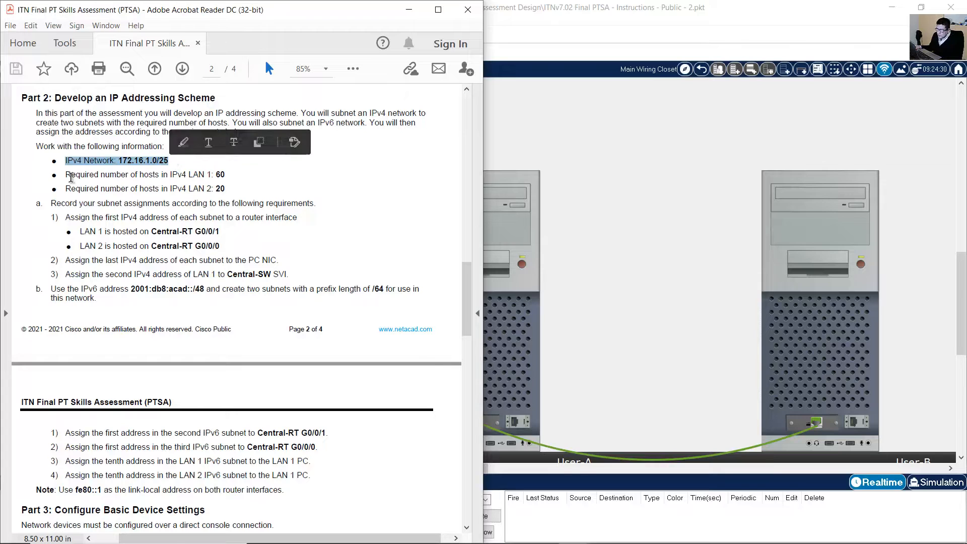
pyautogui.moveTo(66, 175); pyautogui.dragTo(219, 175)
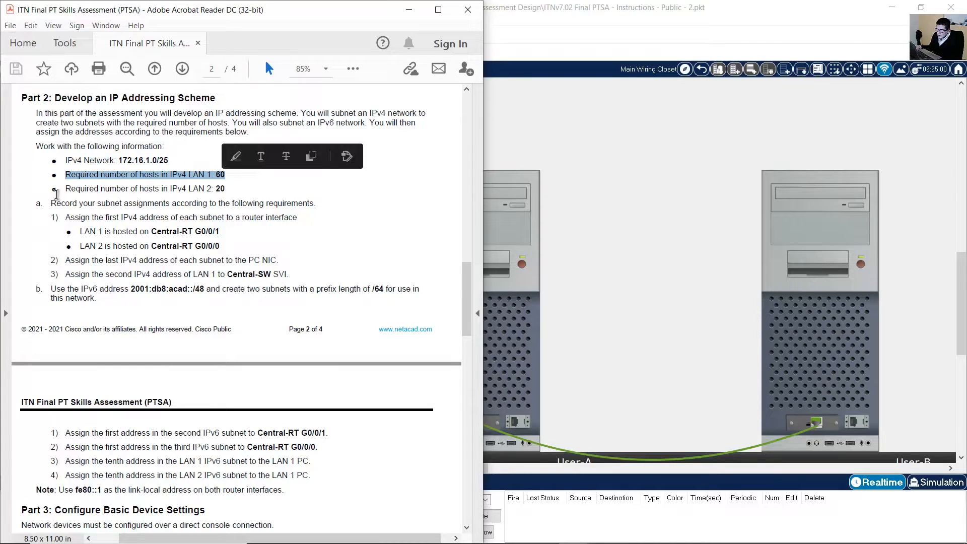
pyautogui.moveTo(66, 188); pyautogui.dragTo(225, 189)
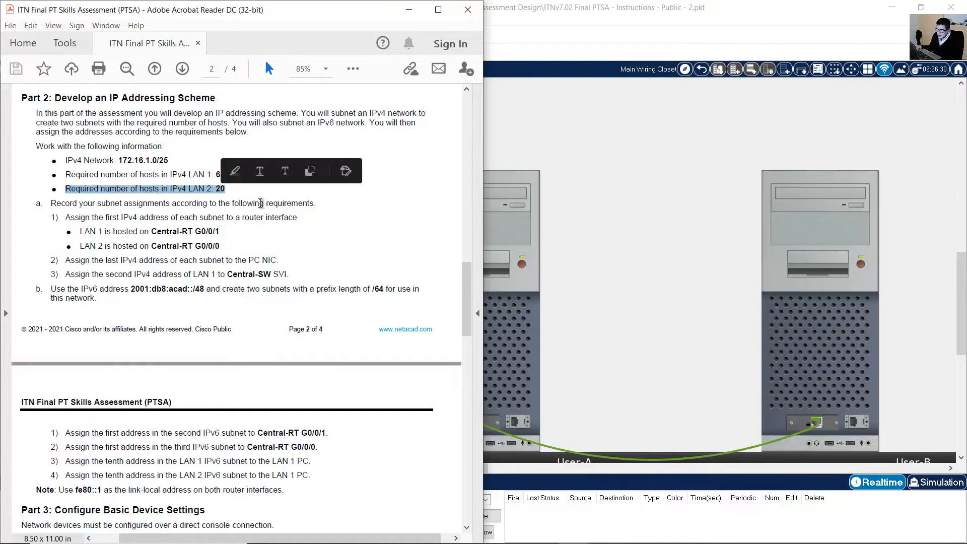
pyautogui.click(699, 532)
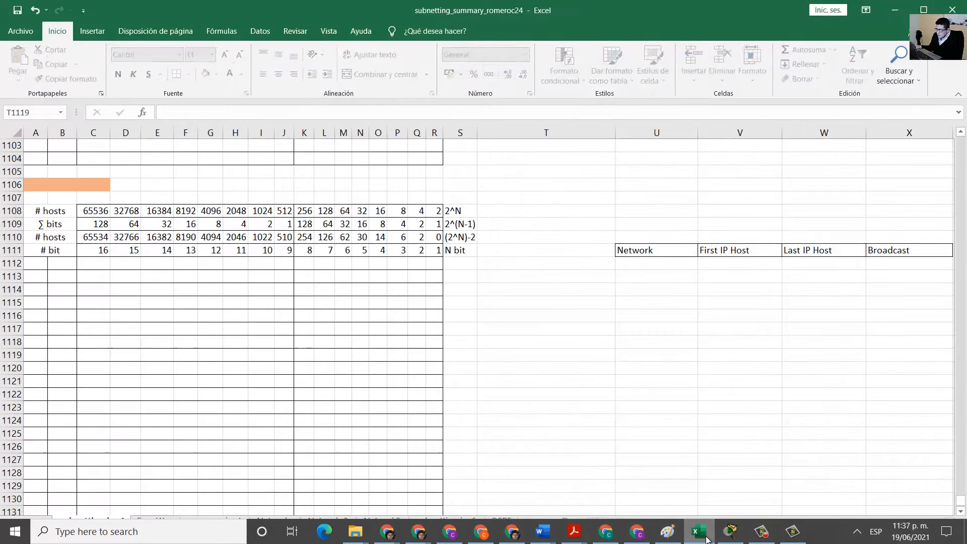
# Enter the base network 172.16.1.0/25 in cell A1106.
pyautogui.click(276, 301)
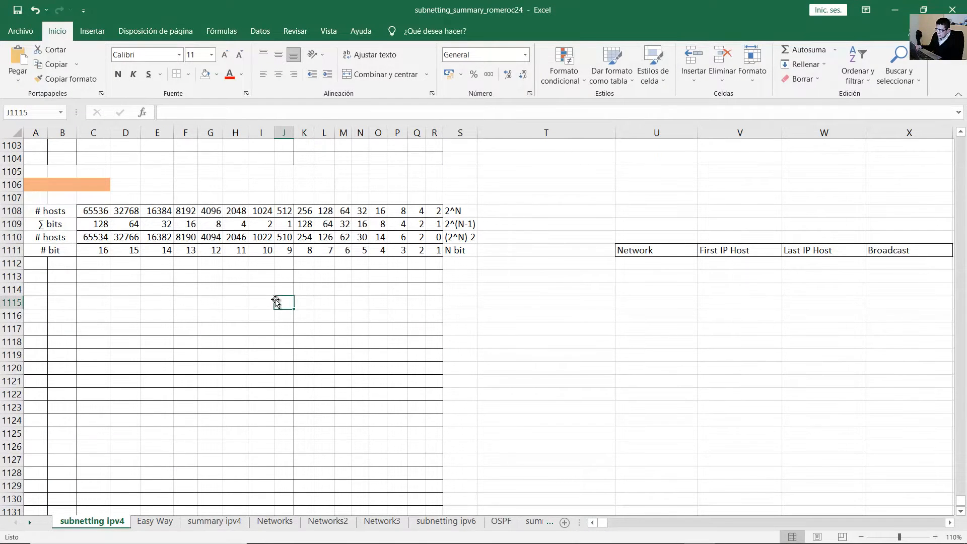
pyautogui.scroll(-1, 285, 298)
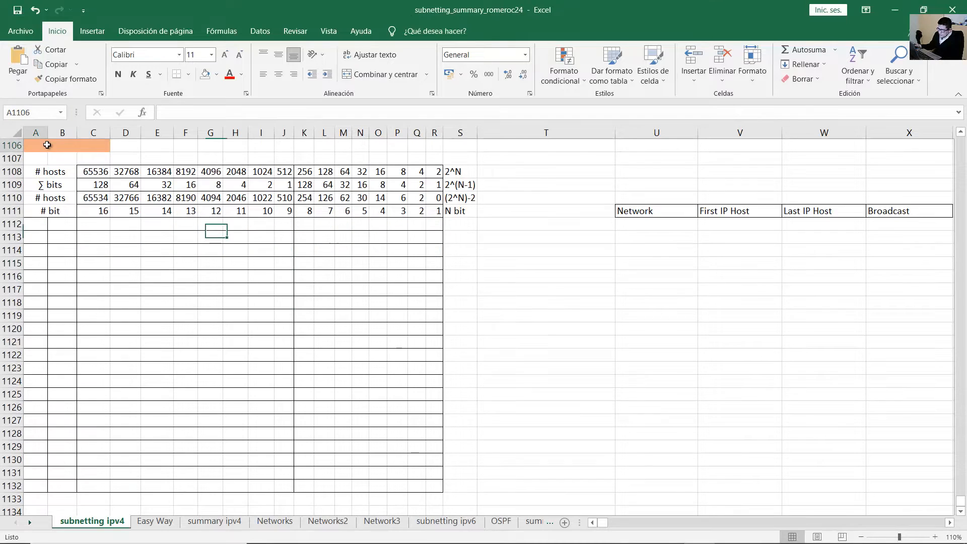
pyautogui.click(38, 145)
pyautogui.write('172.')
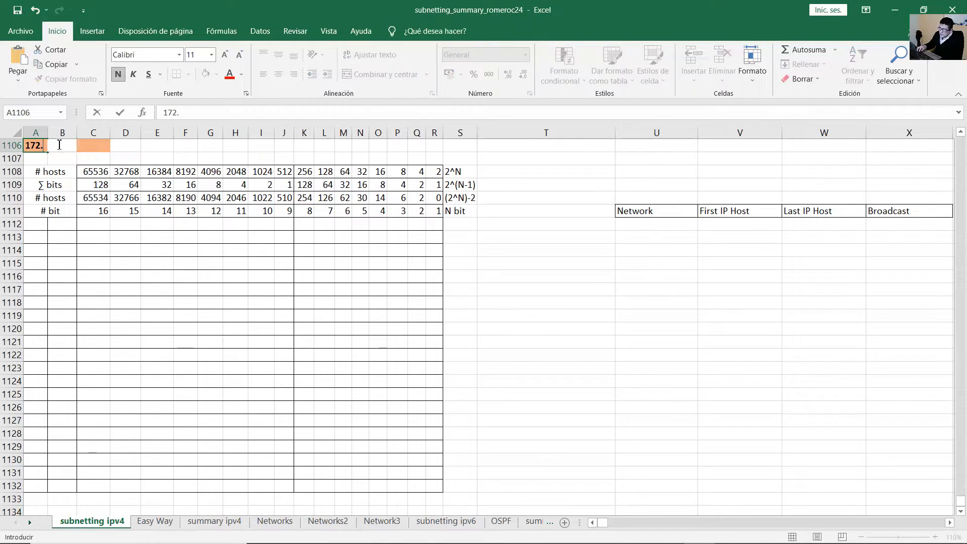
pyautogui.write('16.1.0')
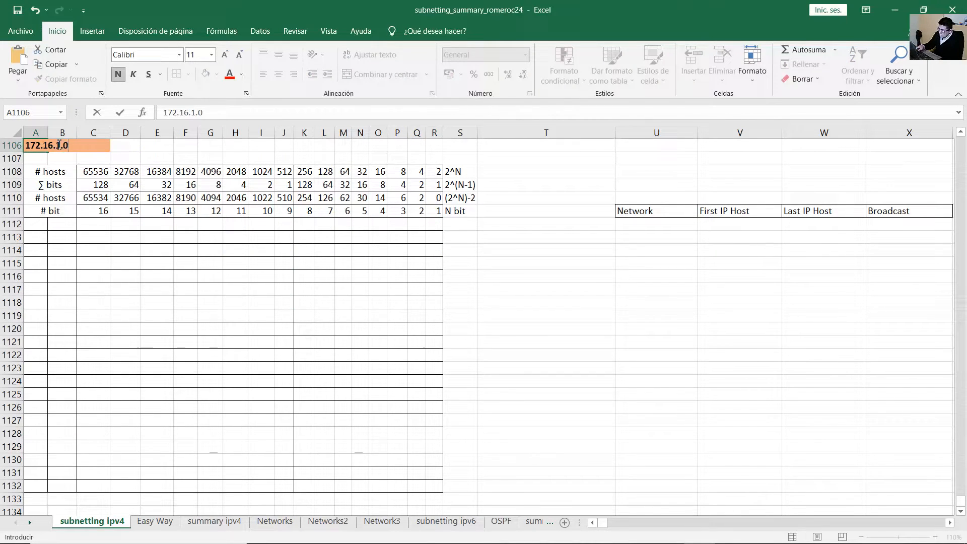
pyautogui.write('/25')
pyautogui.press('Return')
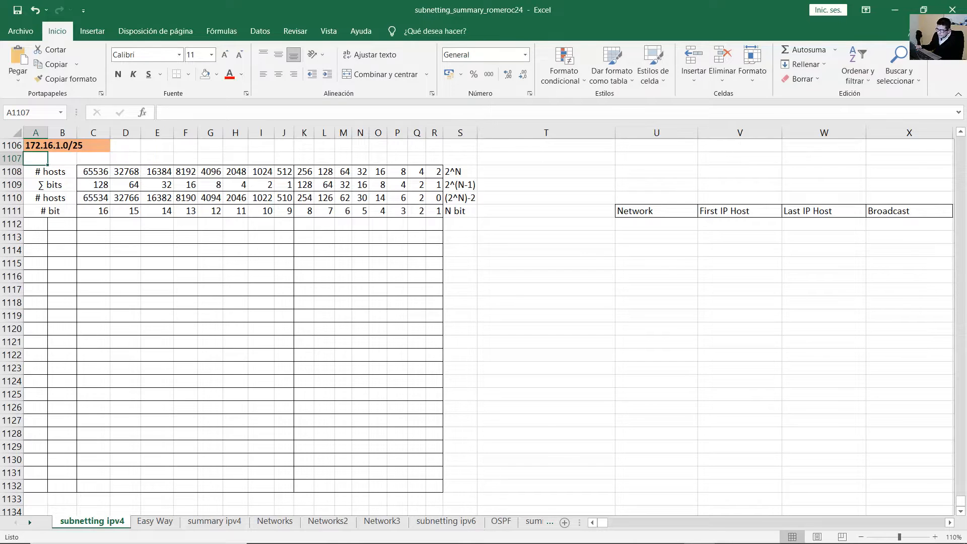
# Label T1112 'LAN 1 - 60 hosts' and T1114 'LAN 2 - 20 hosts'.
pyautogui.click(512, 224)
pyautogui.write('LAN')
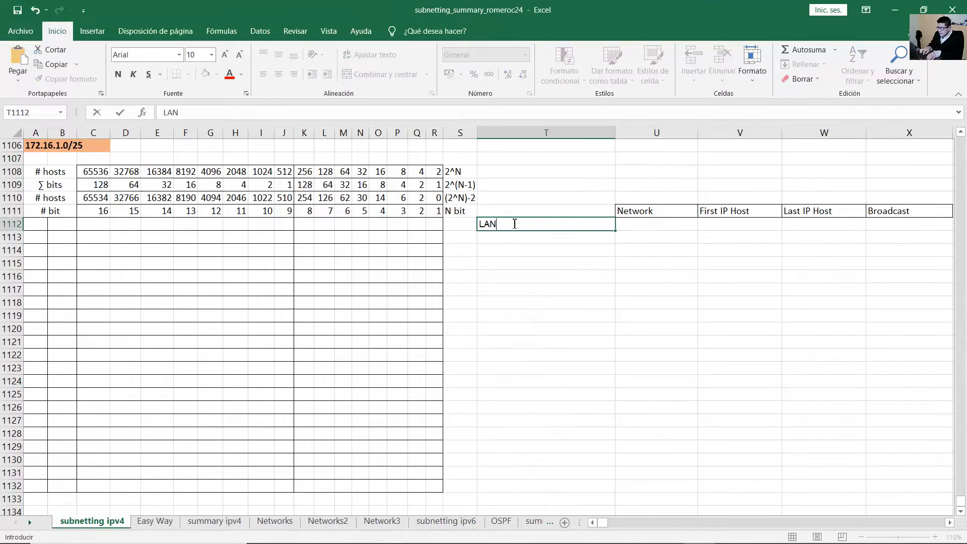
pyautogui.write(' 1 - 60 hosts')
pyautogui.press('Return')
pyautogui.press('Return')
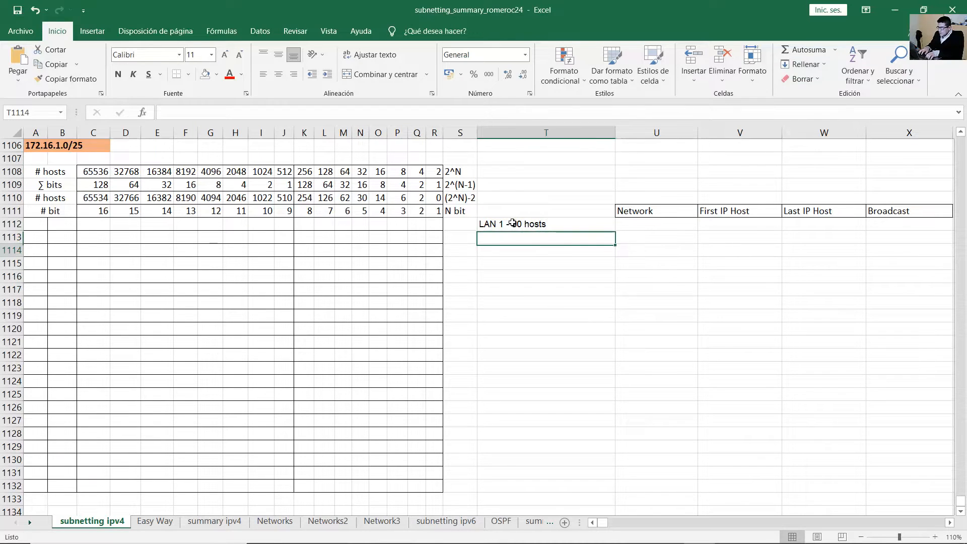
pyautogui.write('Lan')
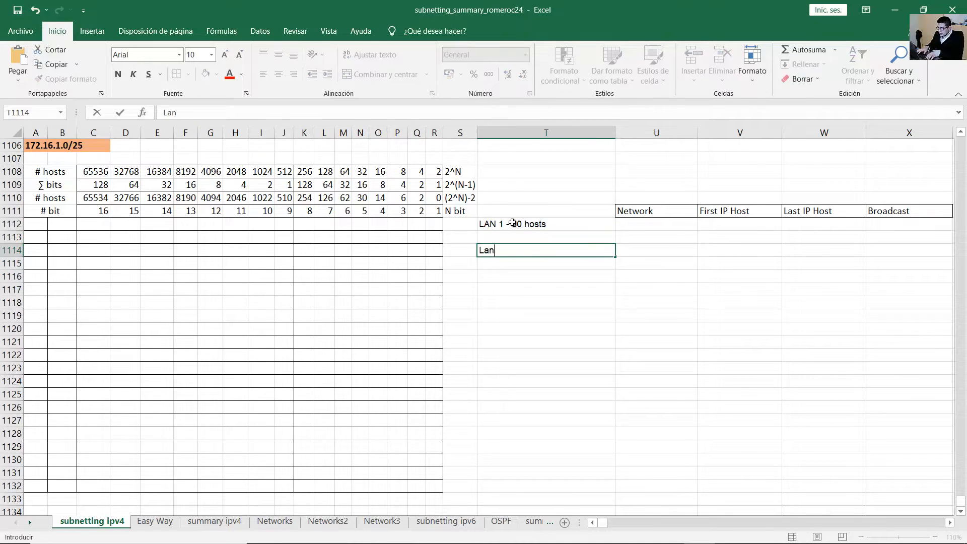
pyautogui.press('BackSpace')
pyautogui.press('BackSpace')
pyautogui.write('AN 2 - 20 hos')
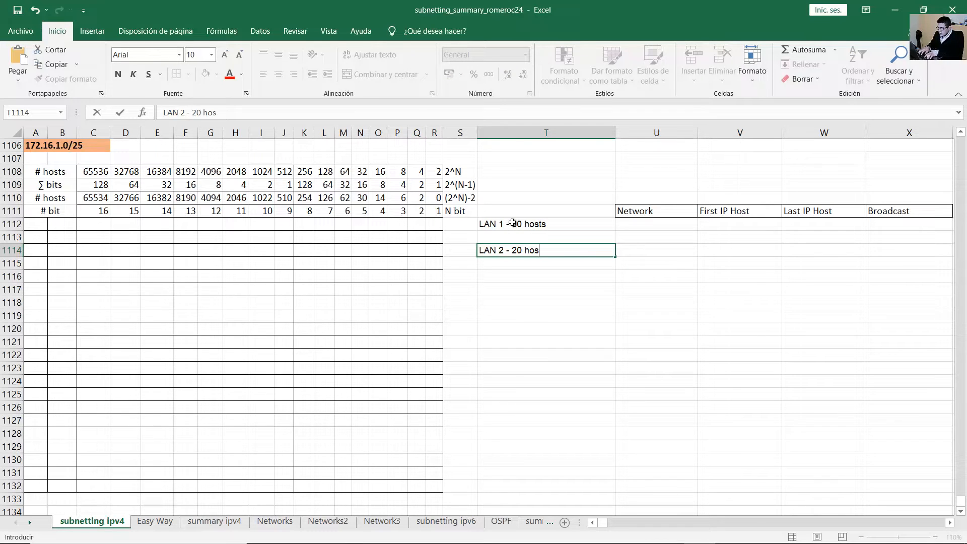
pyautogui.write('ts')
pyautogui.press('Return')
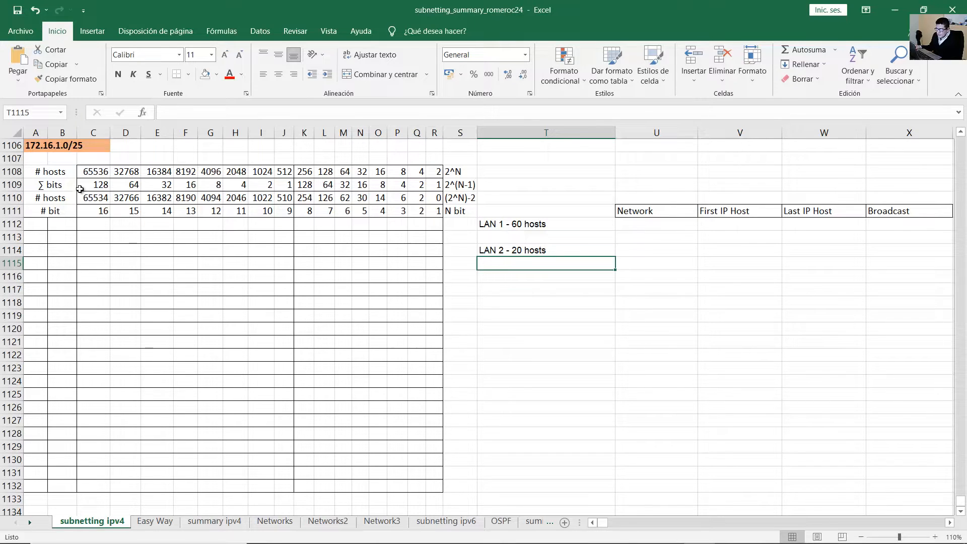
# Enter 172 and 16 as the first two octets in row 1112.
pyautogui.click(31, 146)
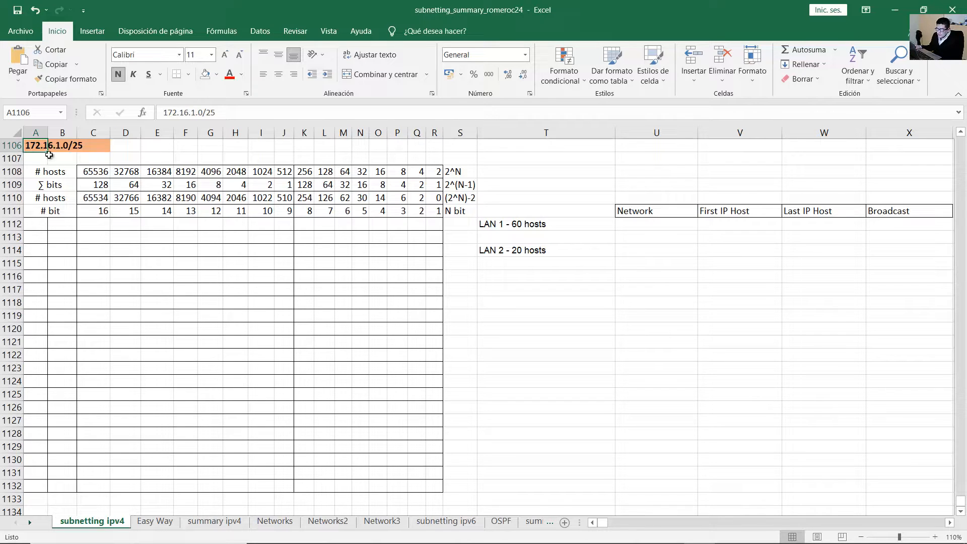
pyautogui.click(36, 228)
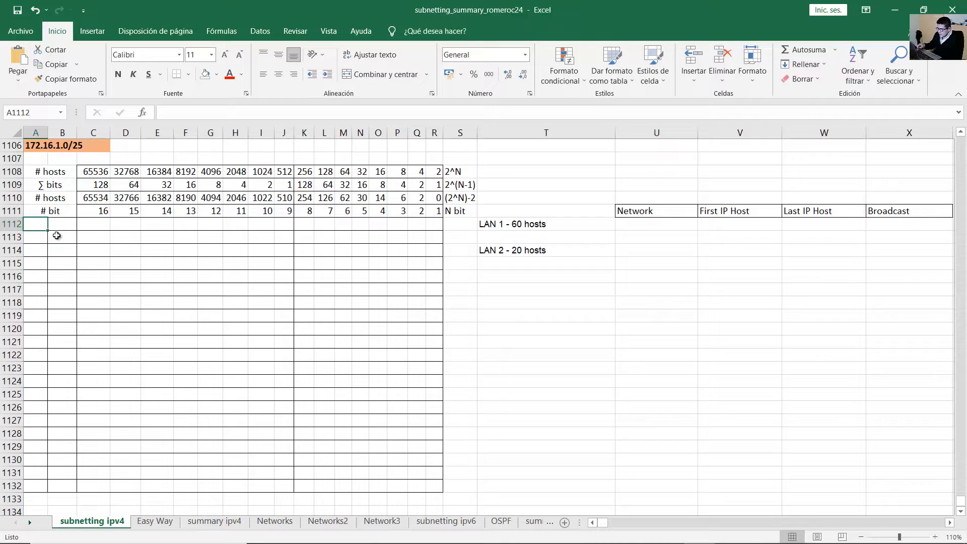
pyautogui.write('172')
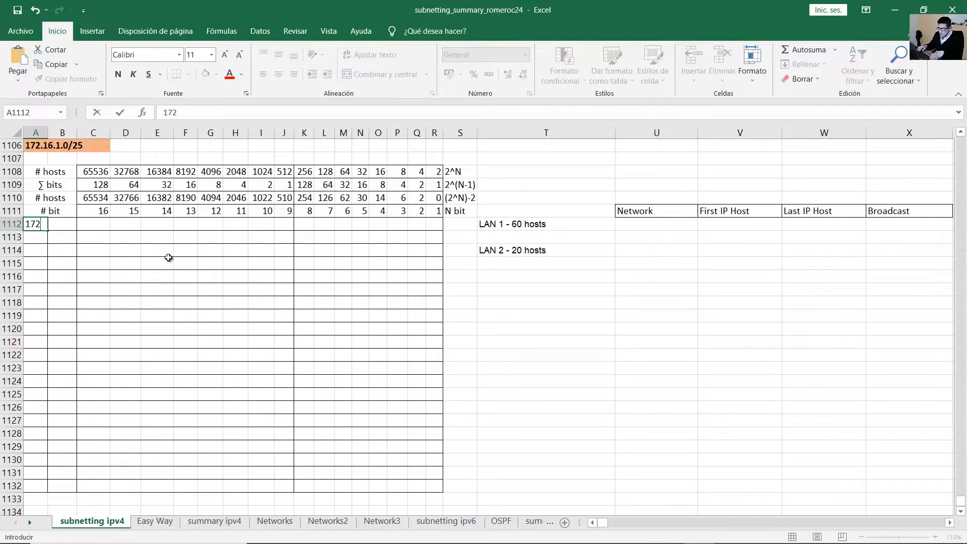
pyautogui.press('Tab')
pyautogui.write('16')
pyautogui.press('Tab')
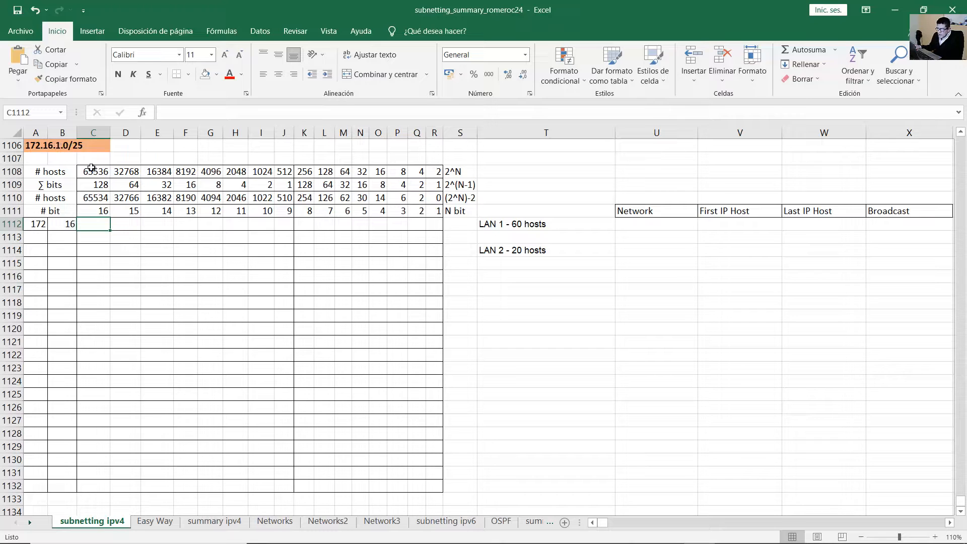
# Write the third octet 1 as binary bits 00000001 across the row 1112 bit columns.
pyautogui.moveTo(97, 225)
pyautogui.mouseDown()
pyautogui.moveTo(283, 227)
pyautogui.moveTo(98, 225)
pyautogui.mouseUp()
pyautogui.write('0')
pyautogui.press('Tab')
pyautogui.write('0\t0\t0')
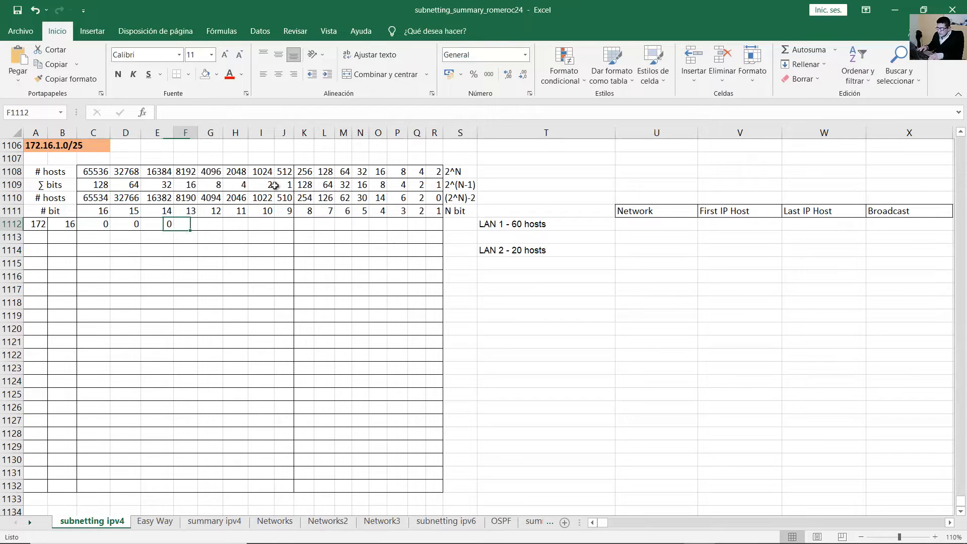
pyautogui.write('\t0\t0\t0\t1')
pyautogui.press('Tab')
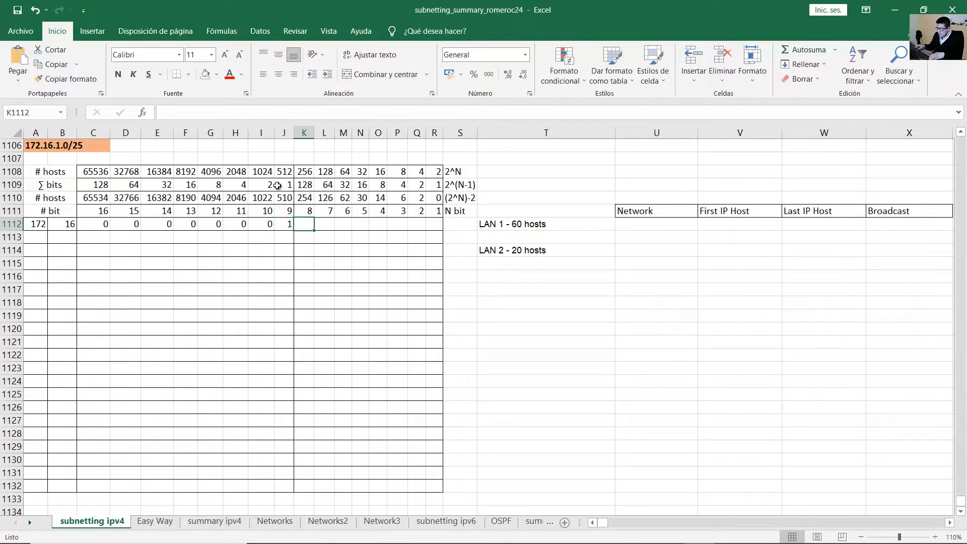
pyautogui.moveTo(283, 225); pyautogui.dragTo(95, 224)
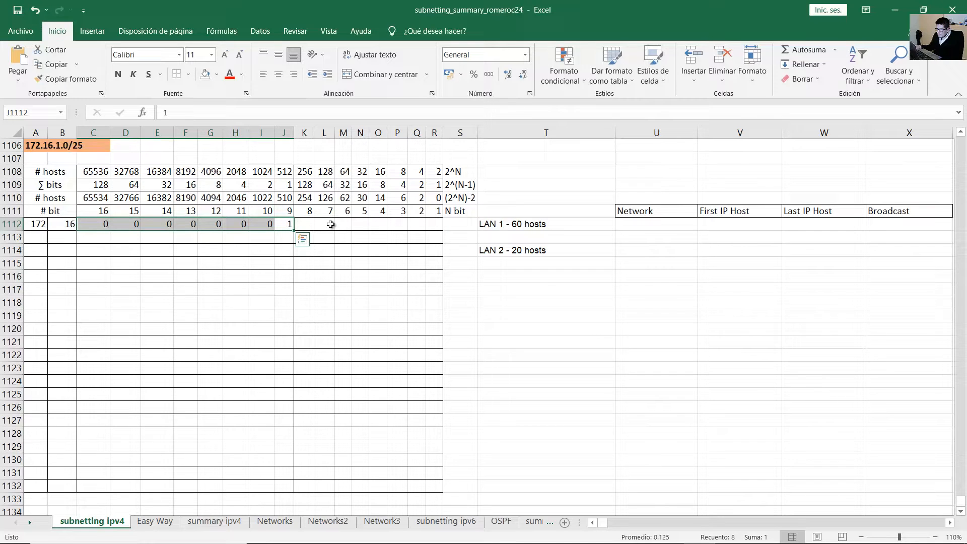
pyautogui.click(329, 225)
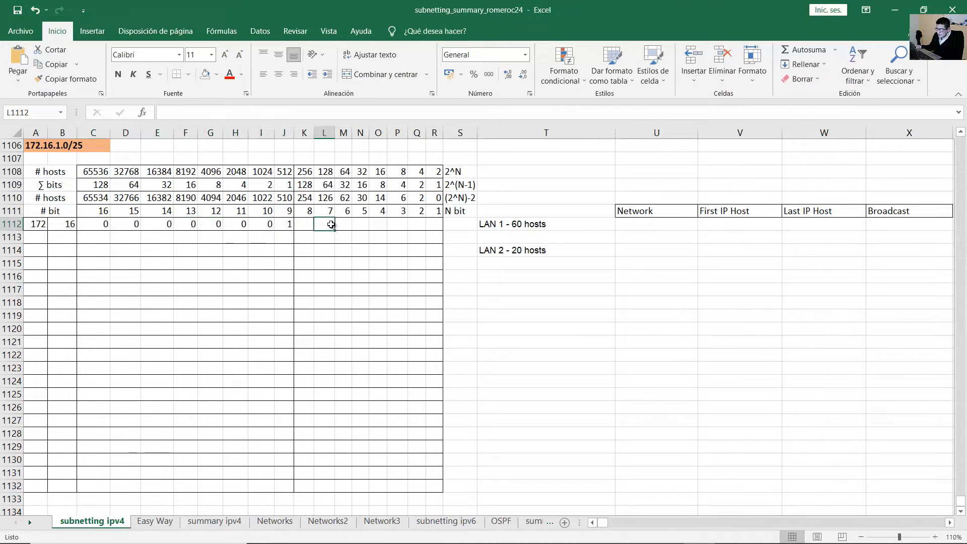
pyautogui.click(306, 220)
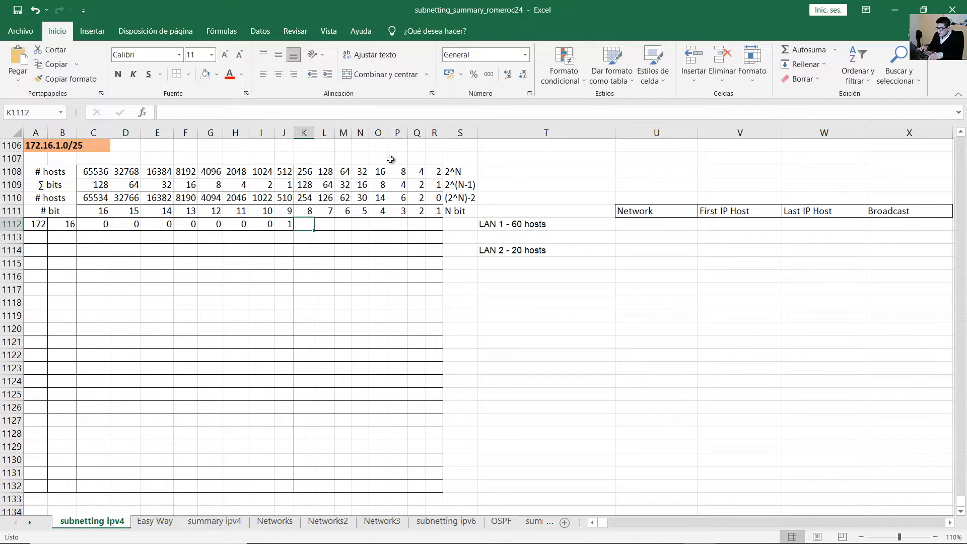
pyautogui.write('0\t0\t0\t0\t0\t0\t0\t0')
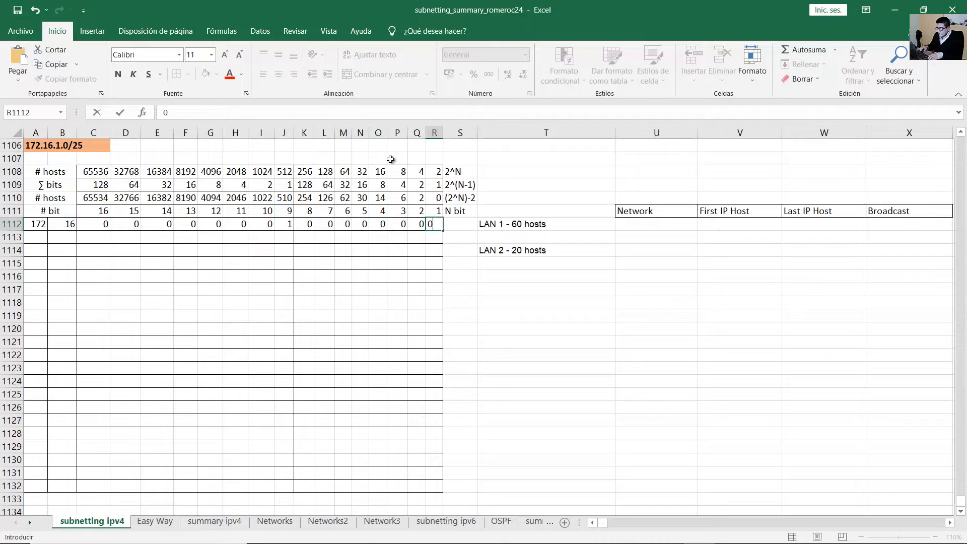
pyautogui.press('Tab')
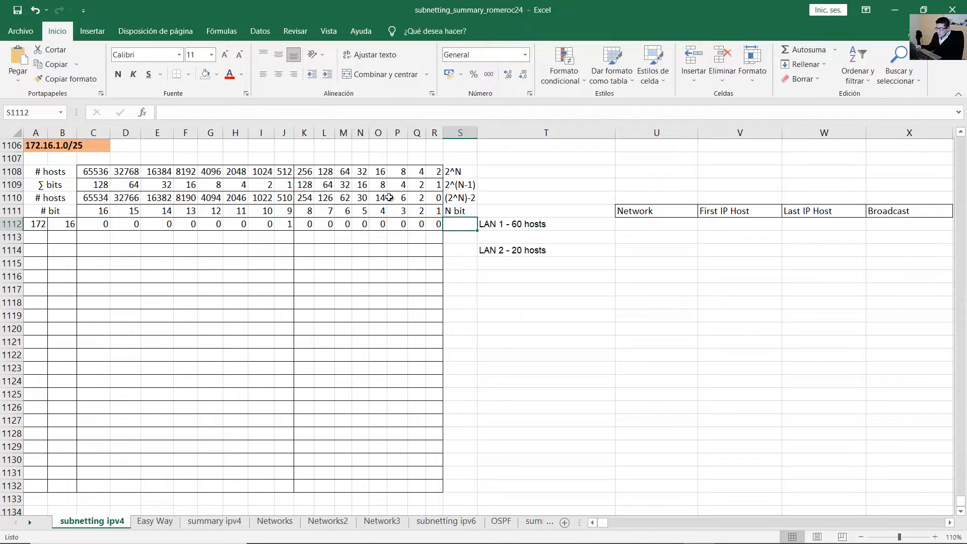
pyautogui.moveTo(437, 225); pyautogui.dragTo(41, 226)
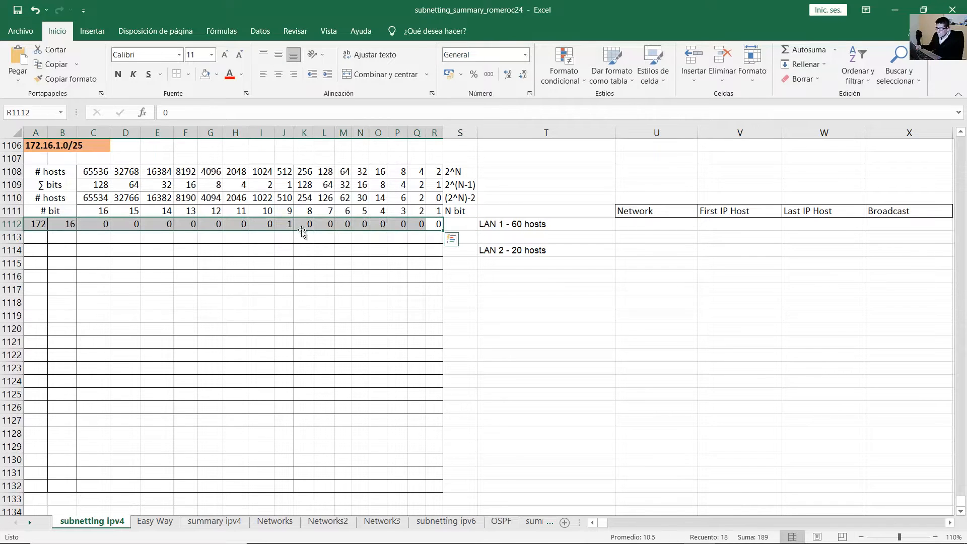
pyautogui.doubleClick(551, 225)
pyautogui.moveTo(557, 225); pyautogui.dragTo(491, 226)
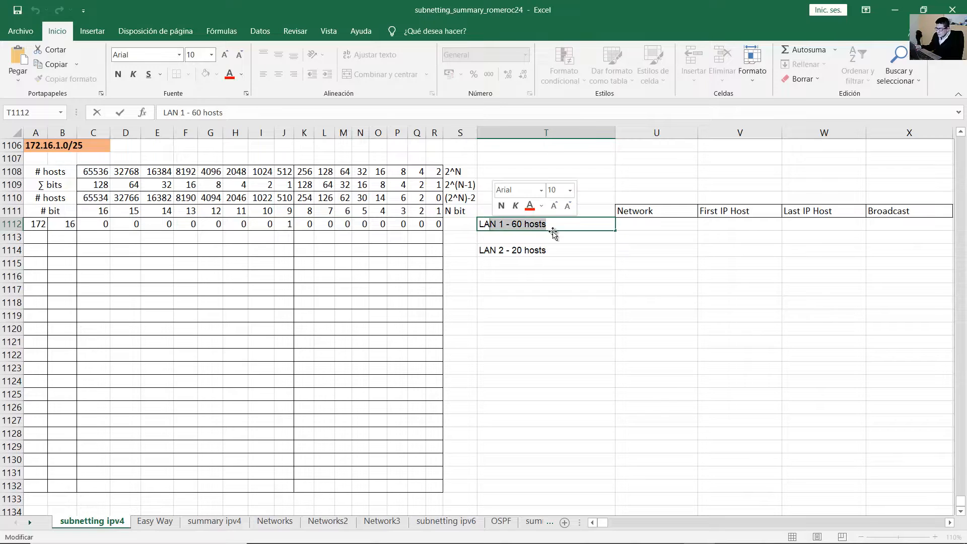
pyautogui.click(512, 170)
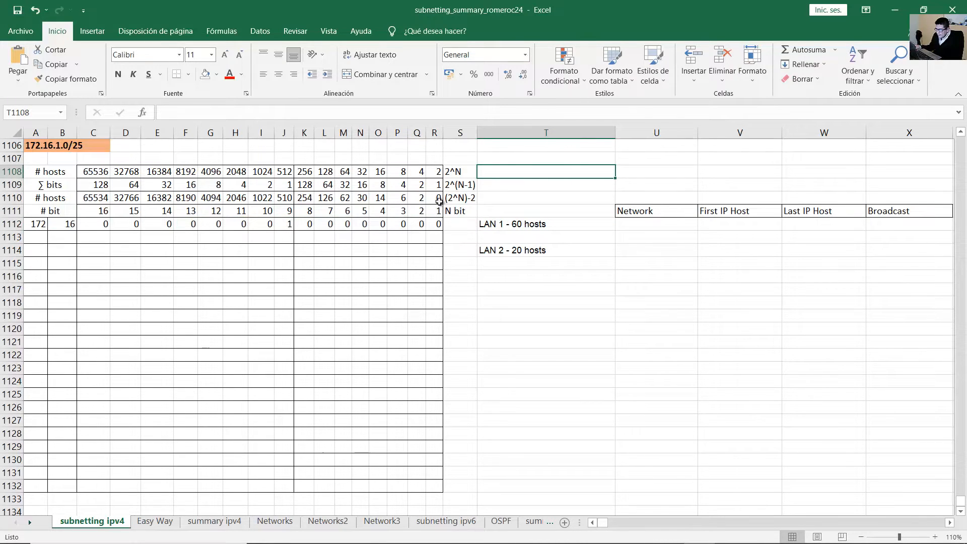
pyautogui.click(439, 198)
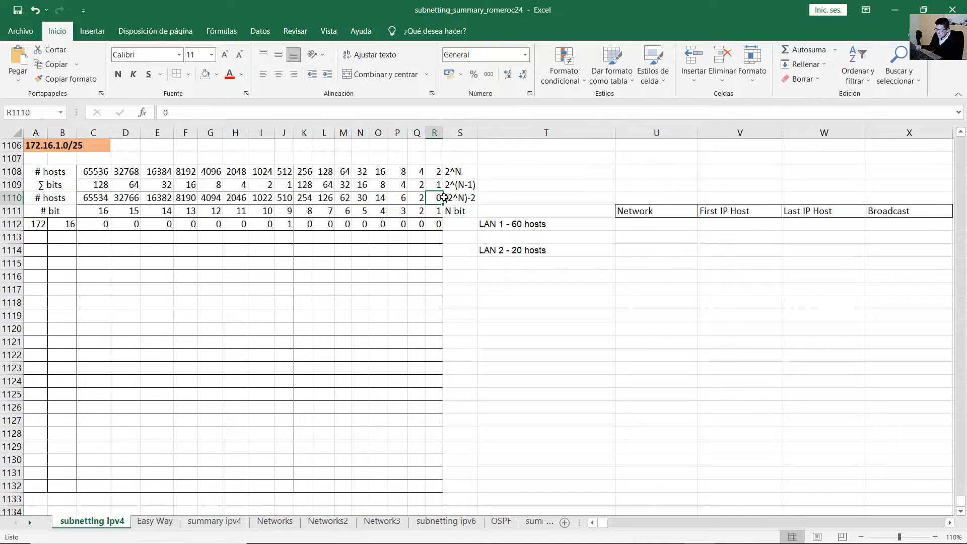
pyautogui.click(458, 197)
pyautogui.moveTo(457, 197); pyautogui.dragTo(402, 198)
pyautogui.click(428, 199)
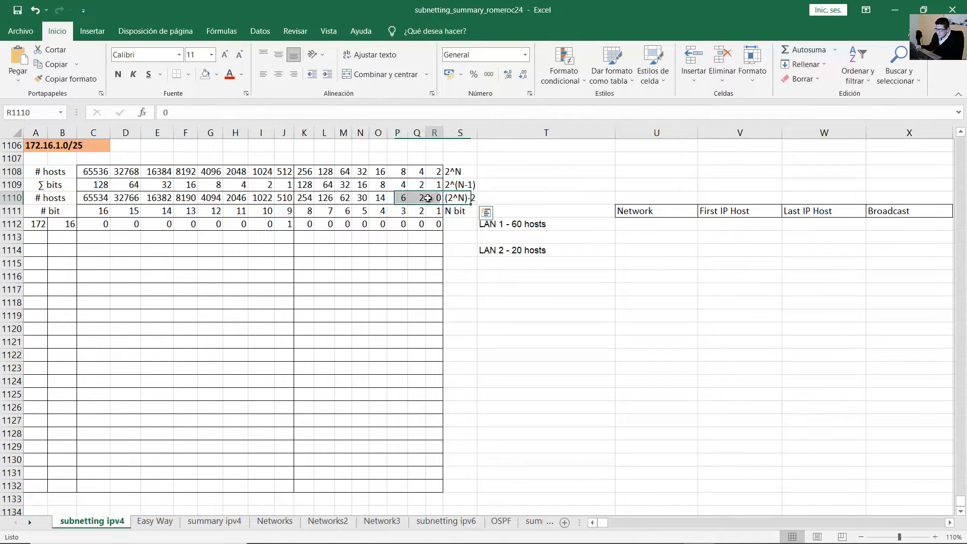
pyautogui.click(429, 198)
pyautogui.click(362, 198)
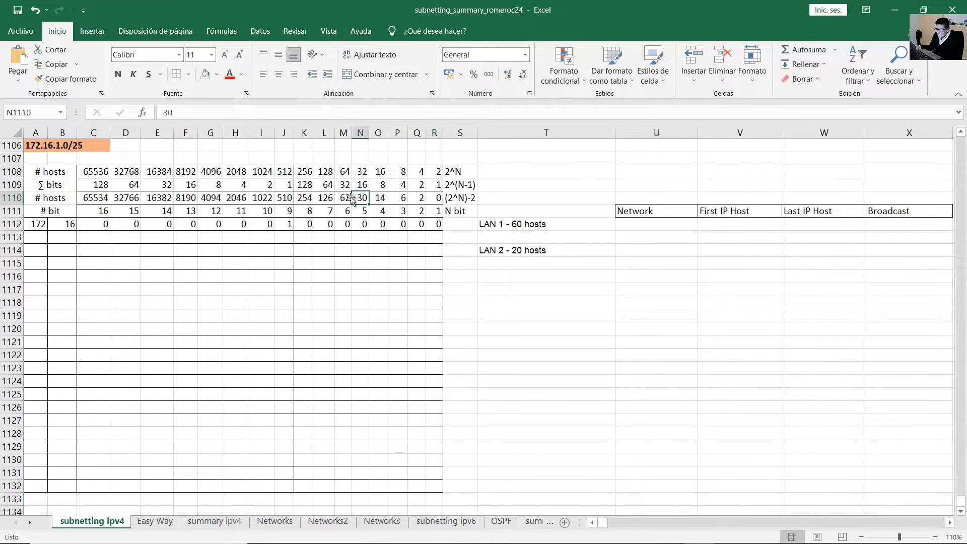
pyautogui.click(344, 199)
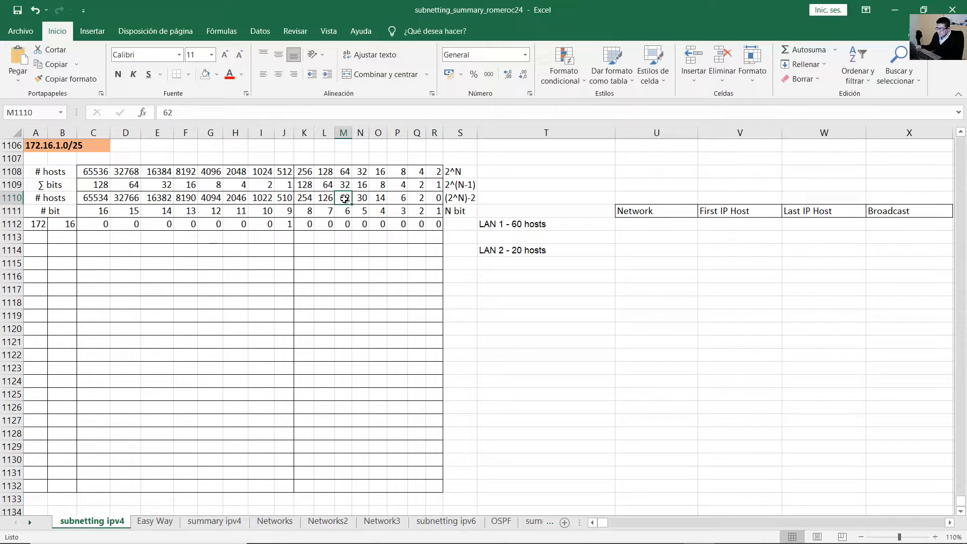
pyautogui.moveTo(345, 200); pyautogui.dragTo(39, 231)
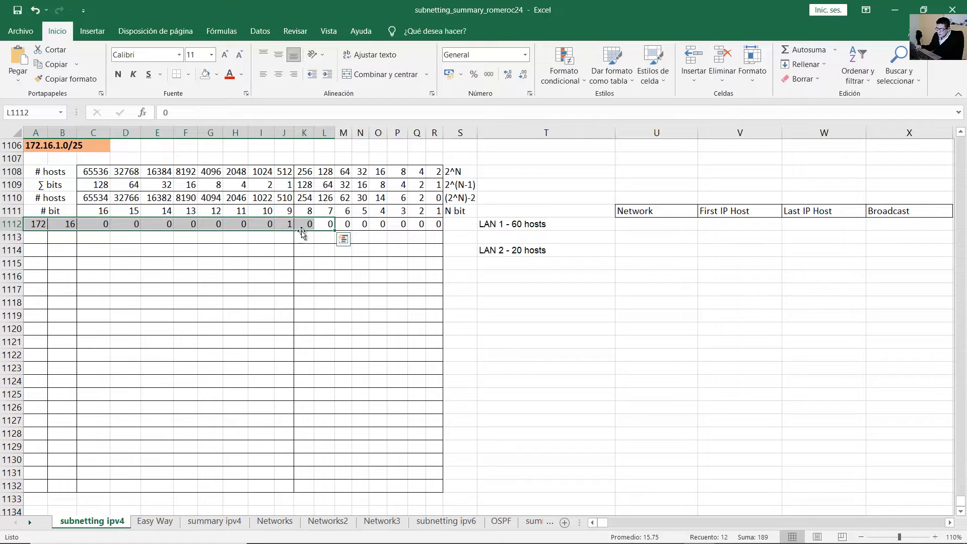
# Shade the network bits A1112:L1112 with the standard blue fill colour.
pyautogui.click(216, 74)
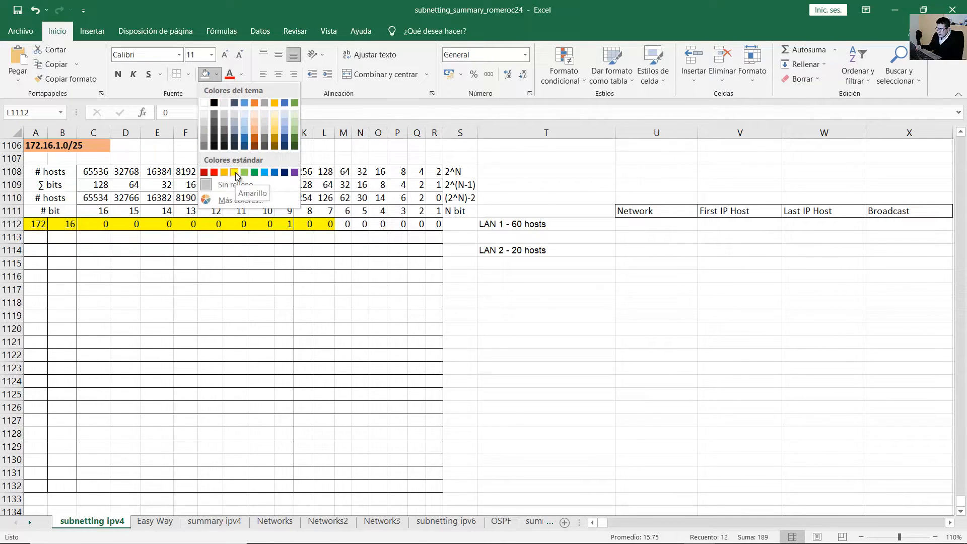
pyautogui.click(264, 173)
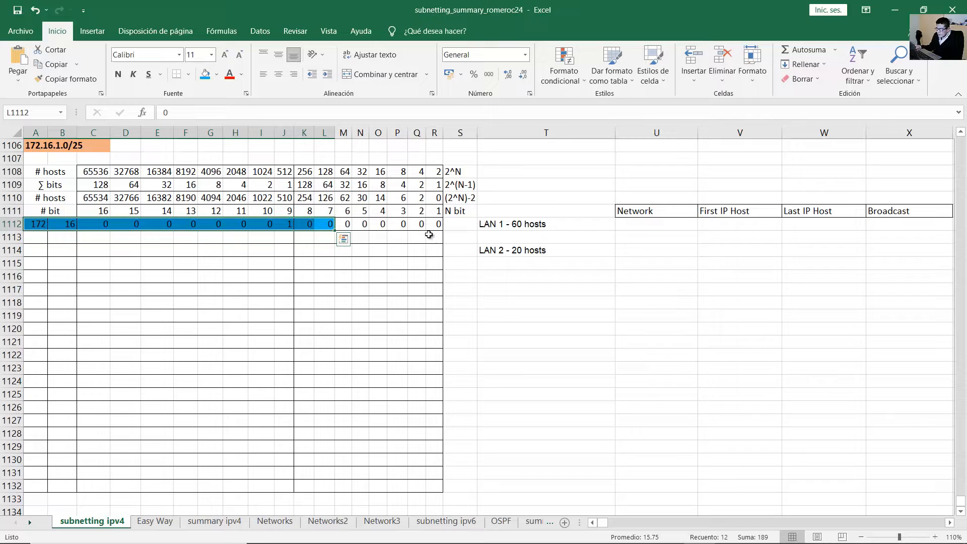
pyautogui.click(386, 226)
pyautogui.moveTo(431, 225); pyautogui.dragTo(326, 226)
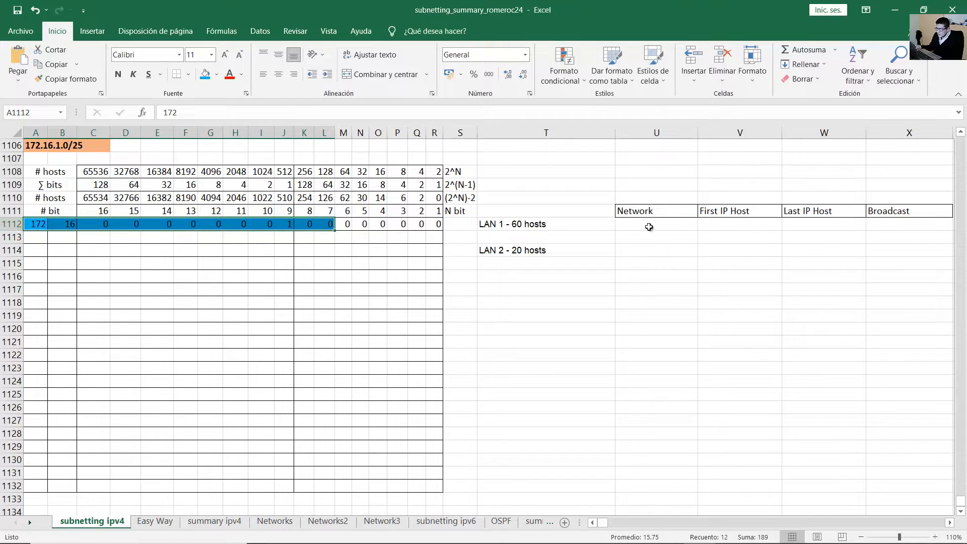
pyautogui.click(649, 227)
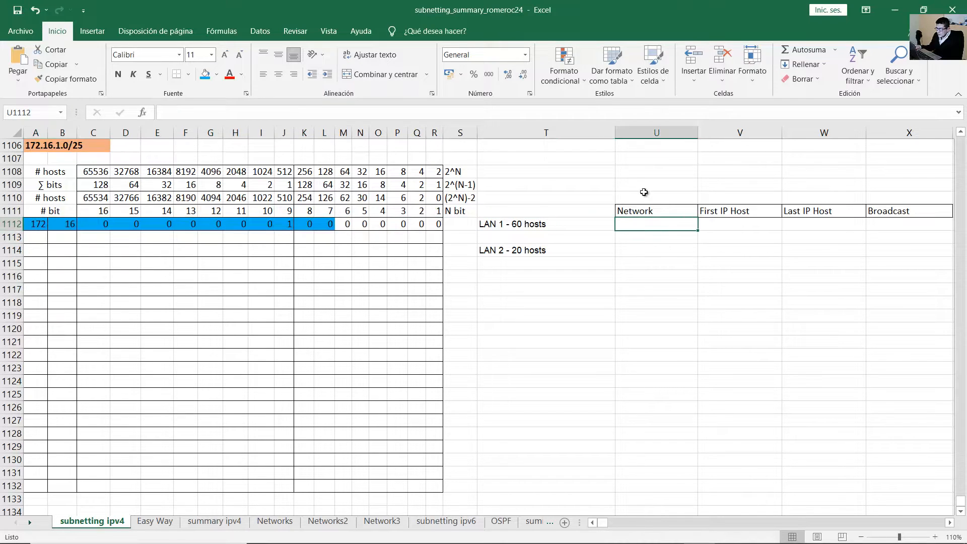
pyautogui.click(47, 229)
pyautogui.moveTo(96, 225); pyautogui.dragTo(282, 222)
# Enter 172.16.1.0 in LAN 1's Network cell U1112 and check the borrowed bits.
pyautogui.click(652, 225)
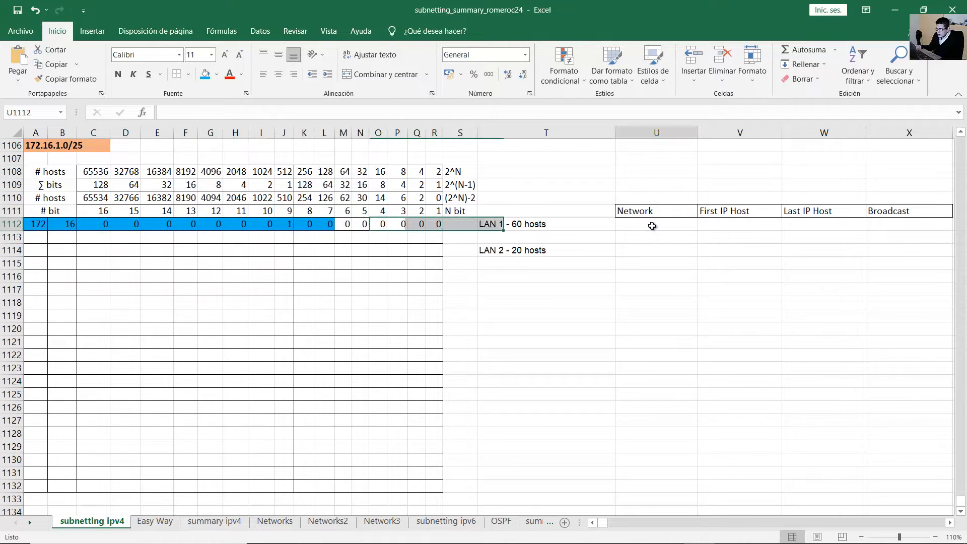
pyautogui.write('172')
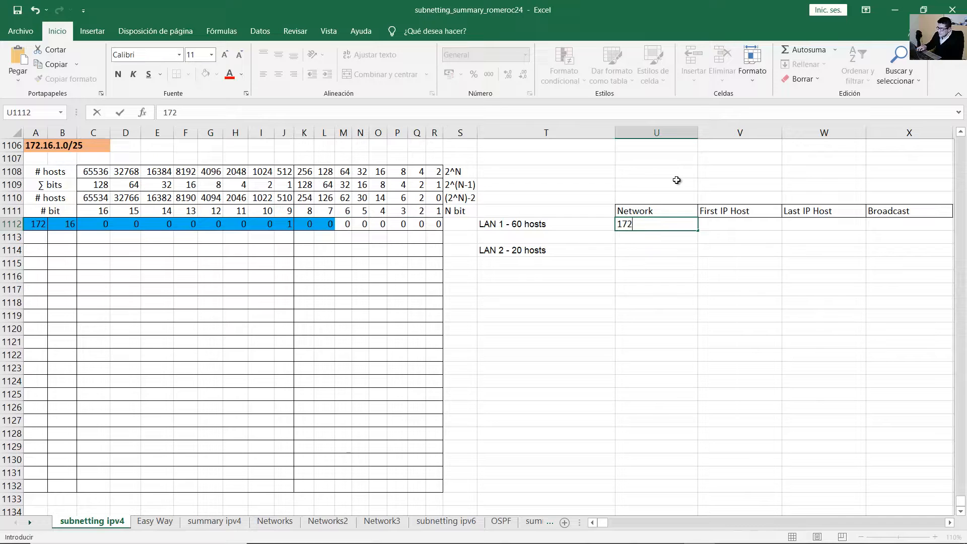
pyautogui.write('.16.1.0')
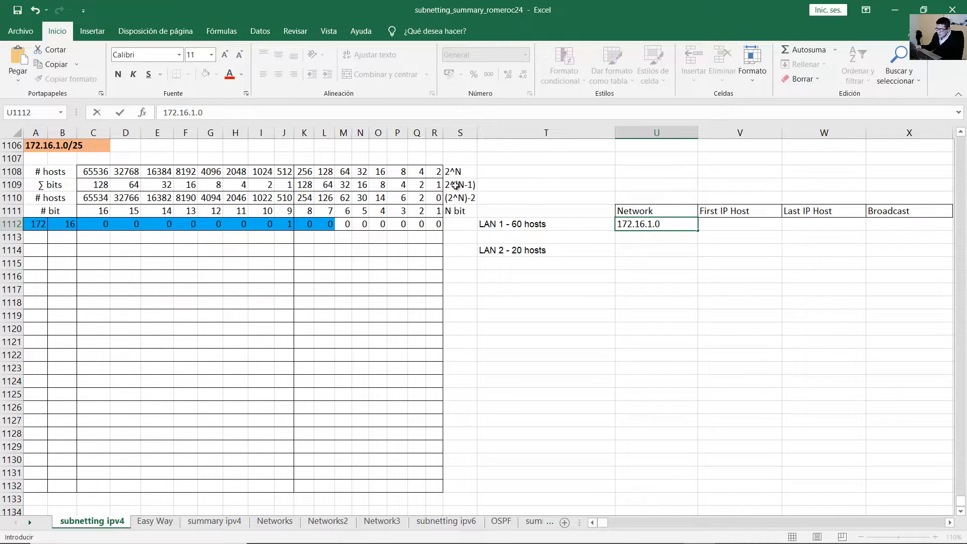
pyautogui.click(377, 227)
pyautogui.click(36, 229)
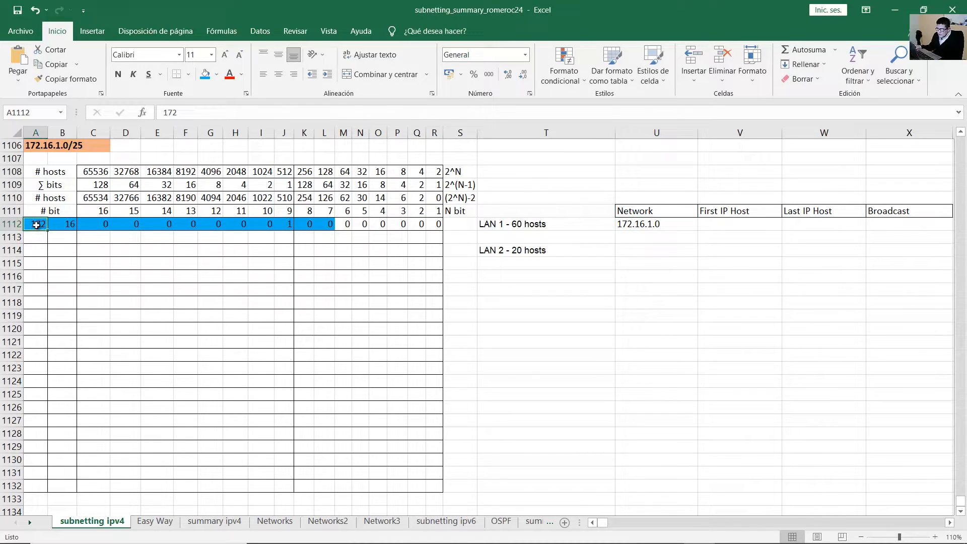
pyautogui.press('Tab')
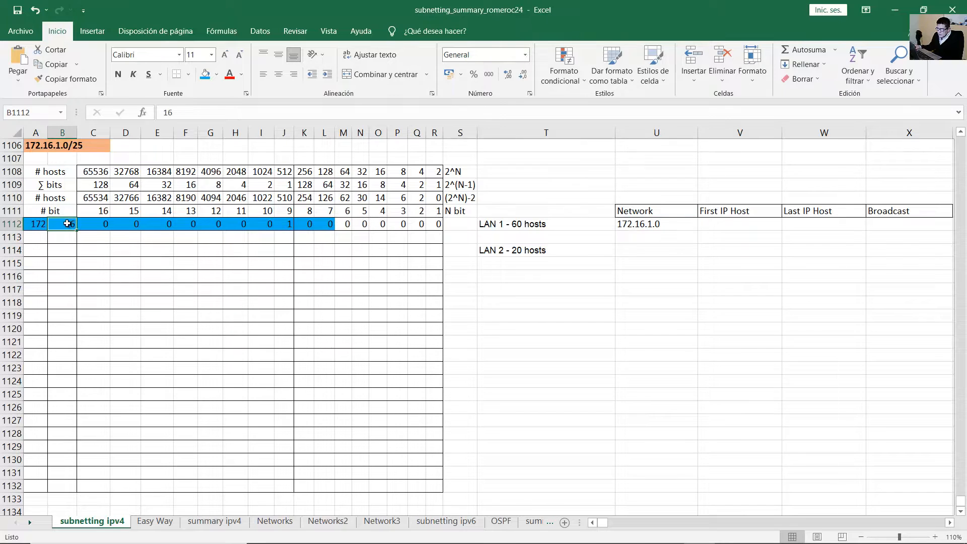
pyautogui.moveTo(95, 227); pyautogui.dragTo(290, 225)
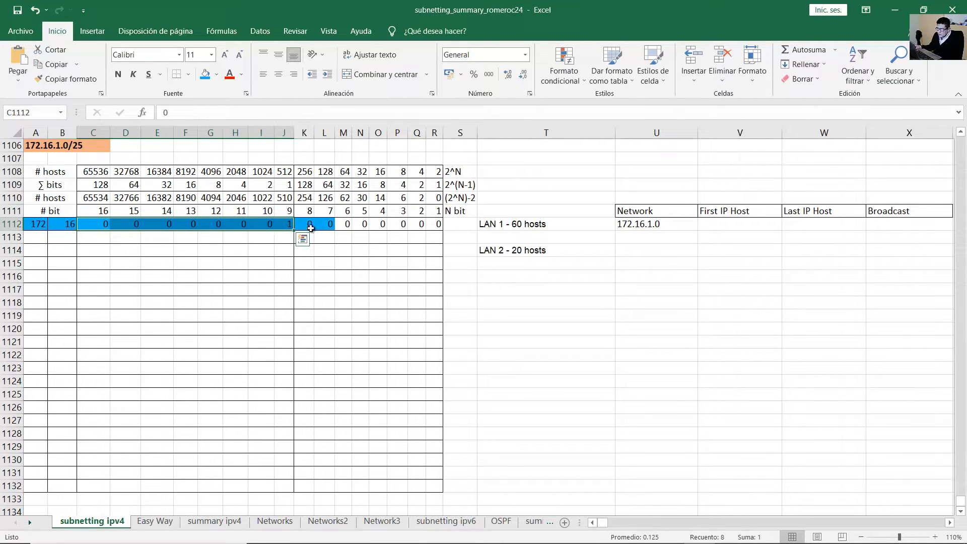
pyautogui.click(308, 226)
pyautogui.click(323, 225)
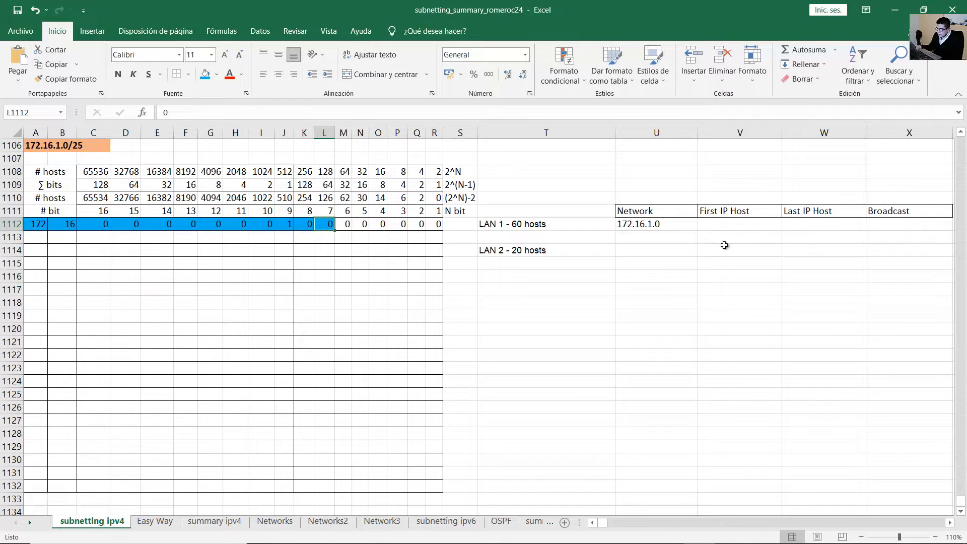
# Append the /26 prefix so LAN 1's network reads 172.16.1.0/26.
pyautogui.doubleClick(680, 231)
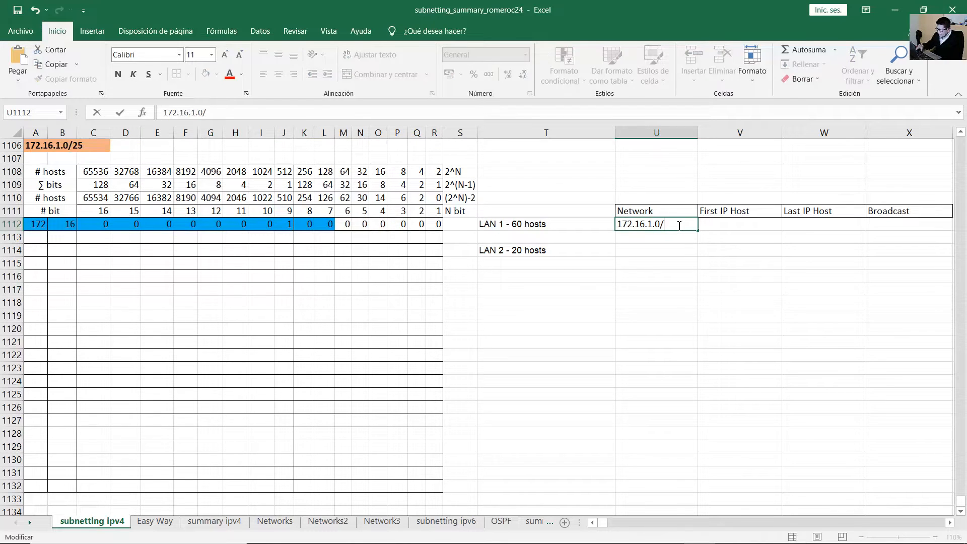
pyautogui.write('/26')
pyautogui.press('Return')
pyautogui.click(670, 225)
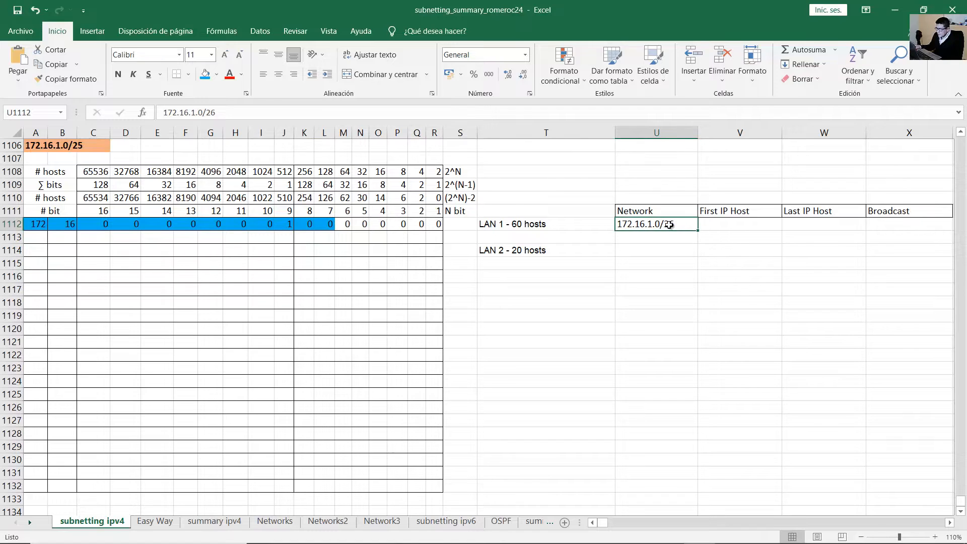
pyautogui.click(896, 230)
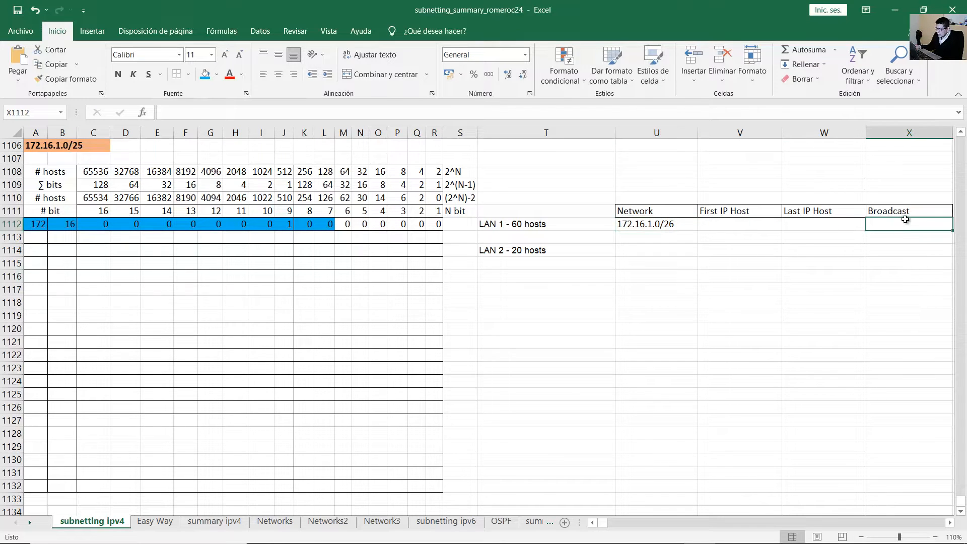
pyautogui.click(896, 214)
pyautogui.click(262, 218)
pyautogui.moveTo(325, 225); pyautogui.dragTo(30, 225)
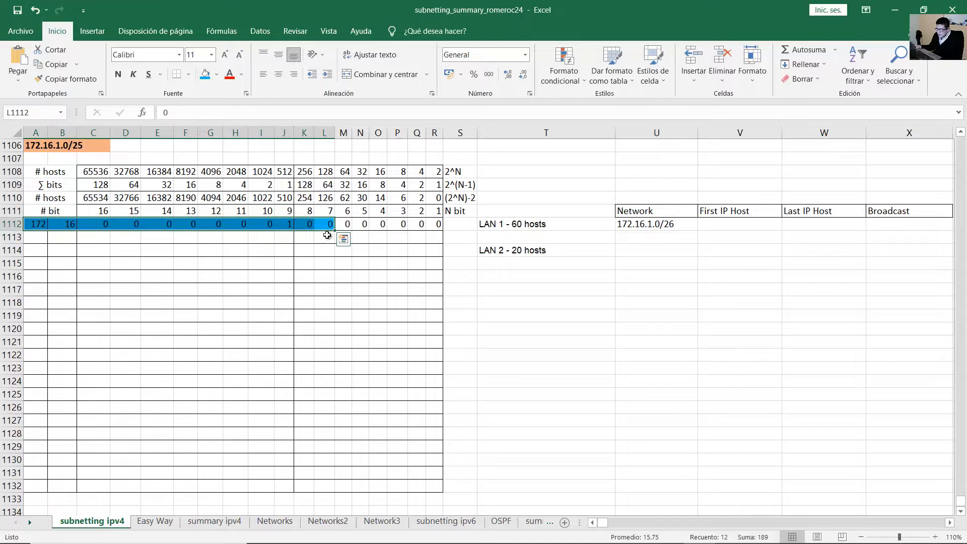
# Copy the bit row into row 1113 and set its six host bits to 1.
pyautogui.moveTo(335, 230); pyautogui.dragTo(333, 243)
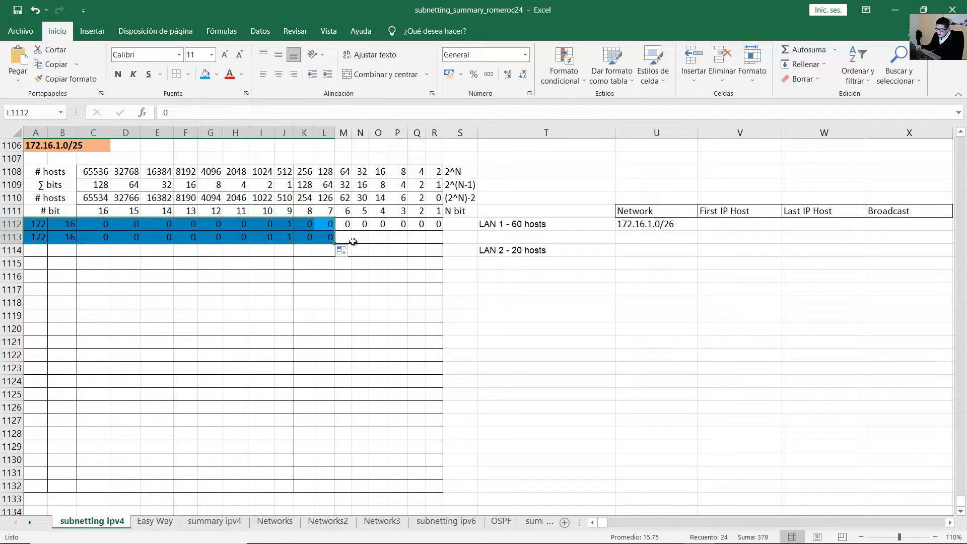
pyautogui.click(343, 238)
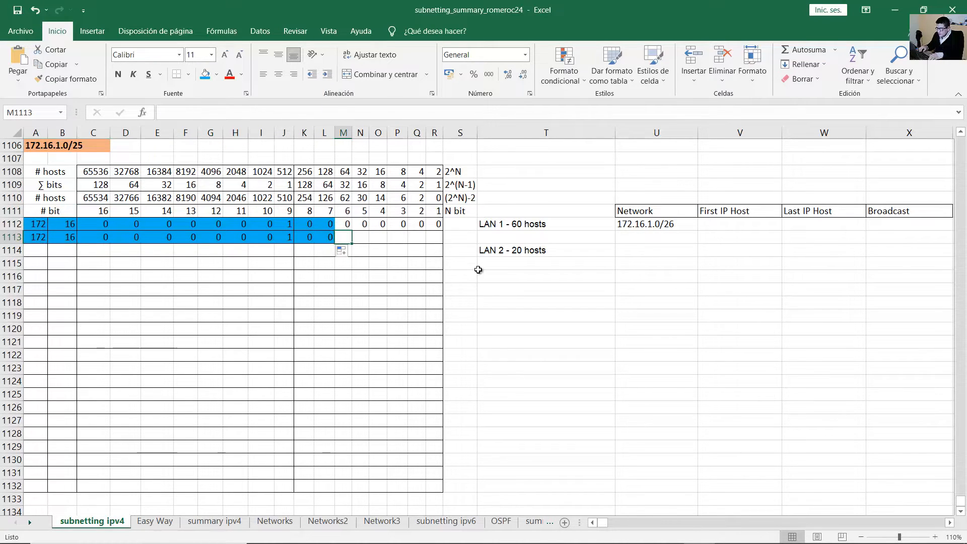
pyautogui.write('1')
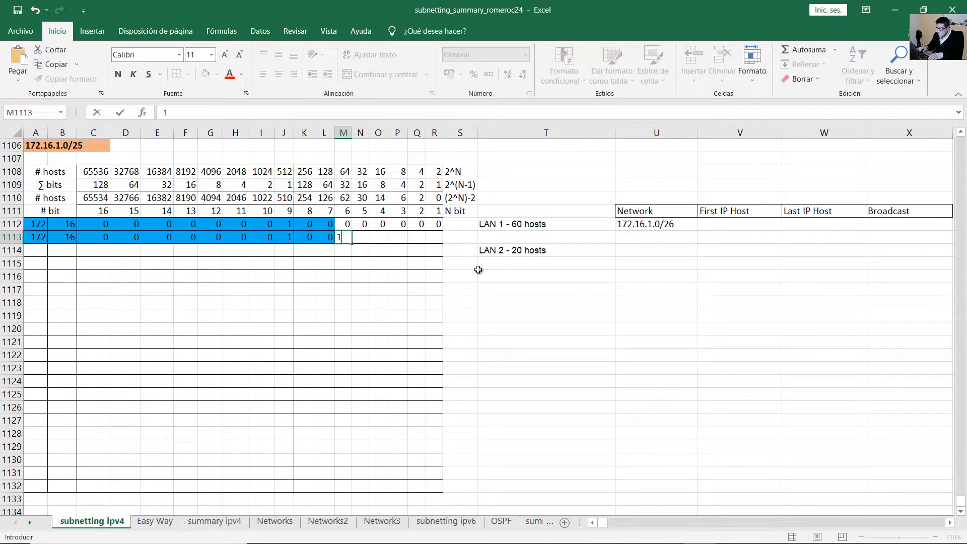
pyautogui.write('\t1\t1\t1\t1\t1')
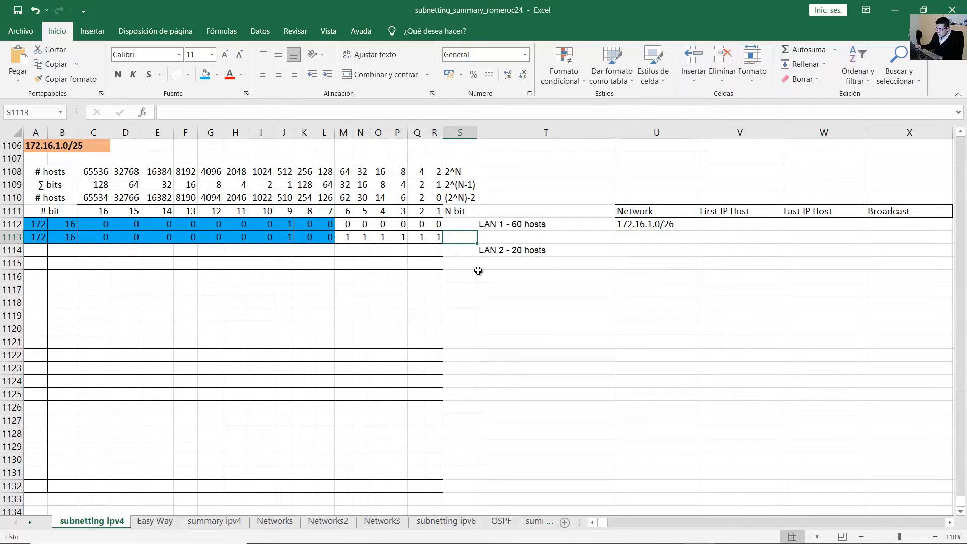
pyautogui.moveTo(438, 238); pyautogui.dragTo(46, 234)
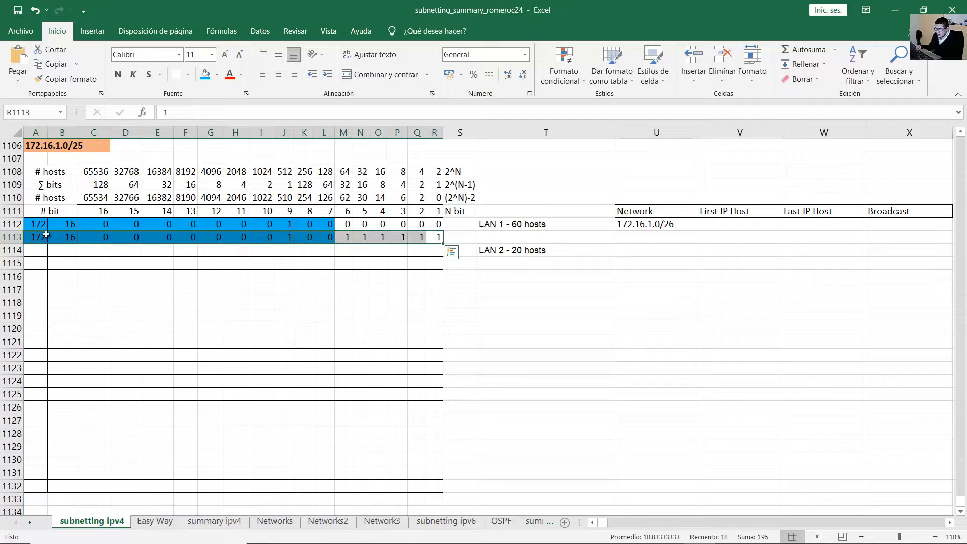
pyautogui.click(429, 239)
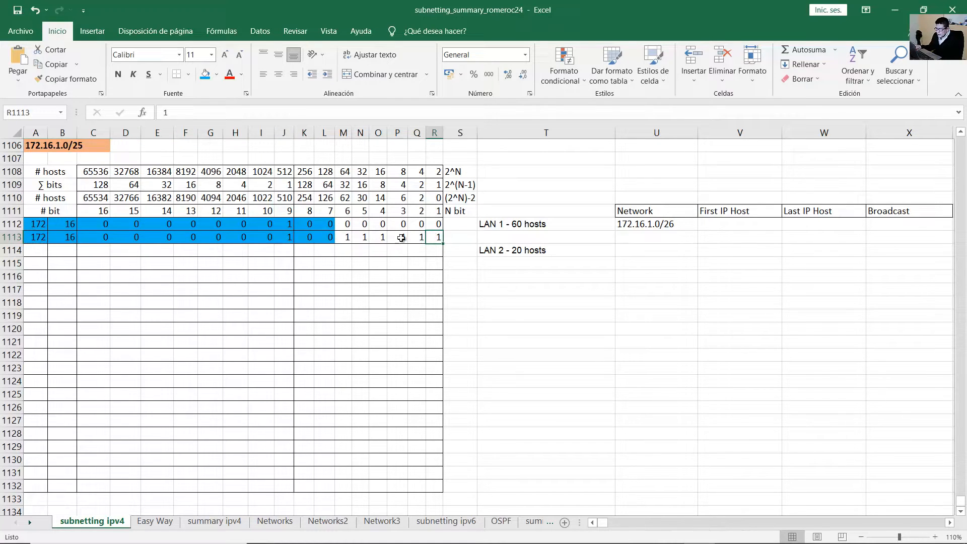
pyautogui.moveTo(101, 235); pyautogui.dragTo(288, 235)
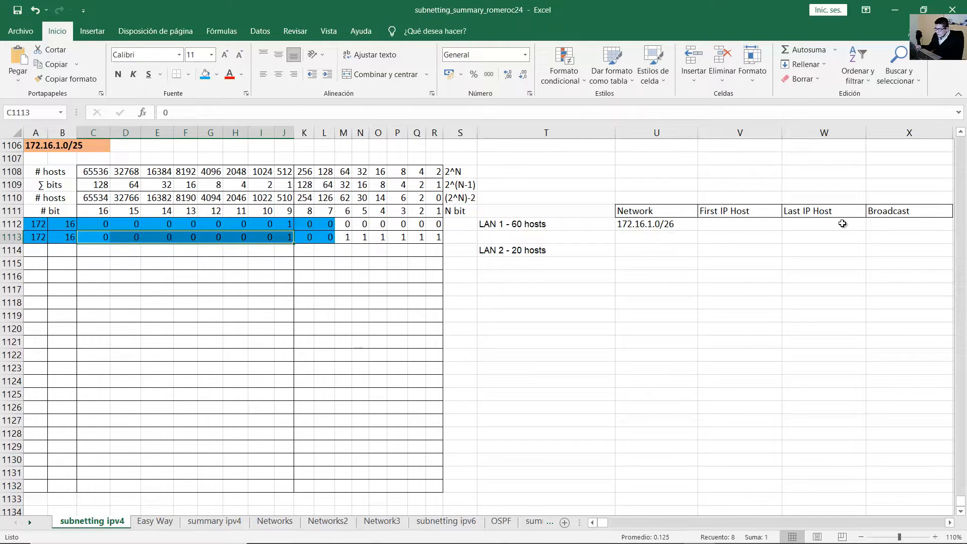
# Start LAN 1's broadcast address as 172.16.1. and review the host bits and 64 block size.
pyautogui.click(870, 224)
pyautogui.write('172')
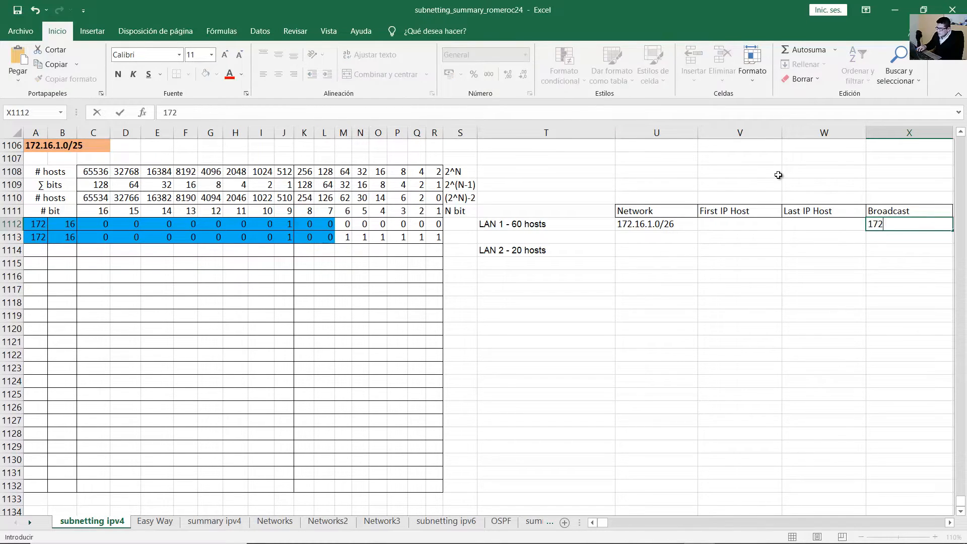
pyautogui.write('.16.1.')
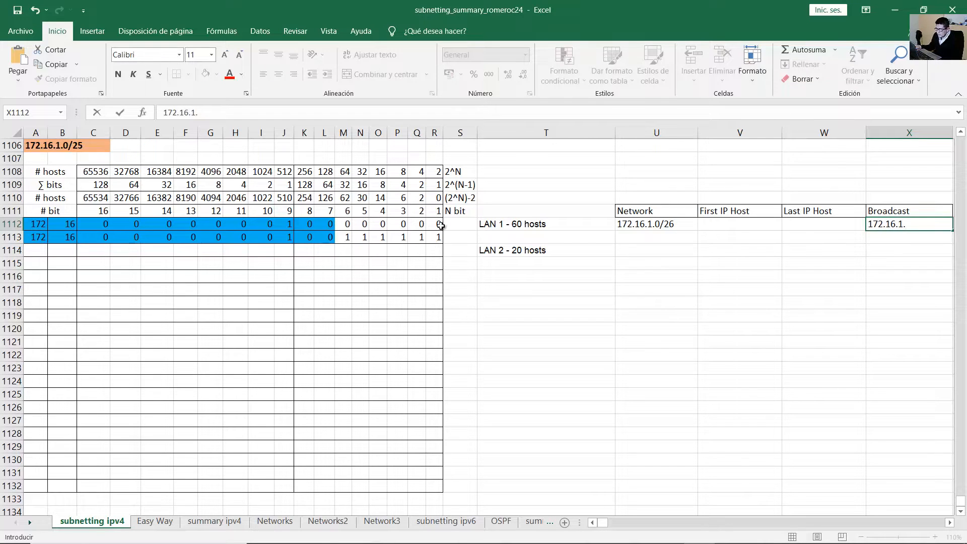
pyautogui.click(367, 237)
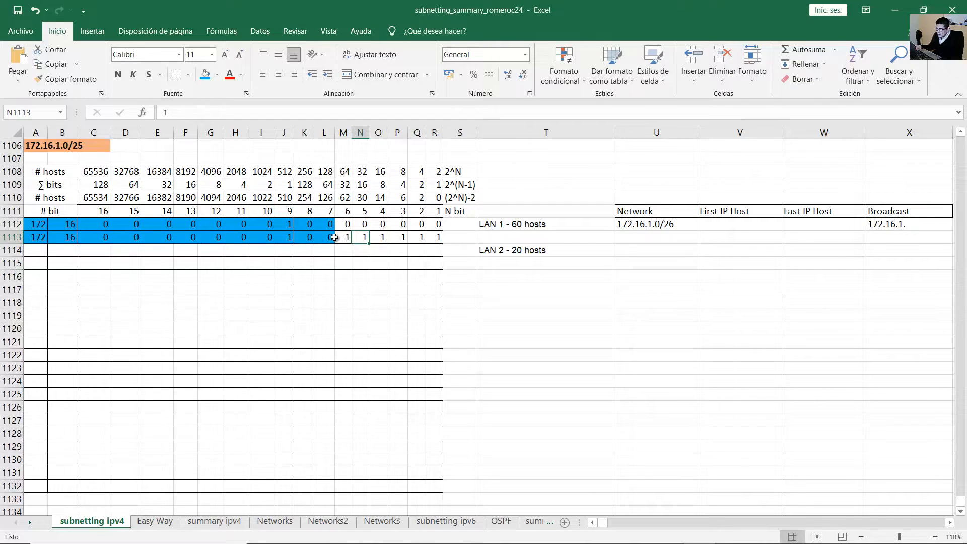
pyautogui.moveTo(305, 237); pyautogui.dragTo(433, 237)
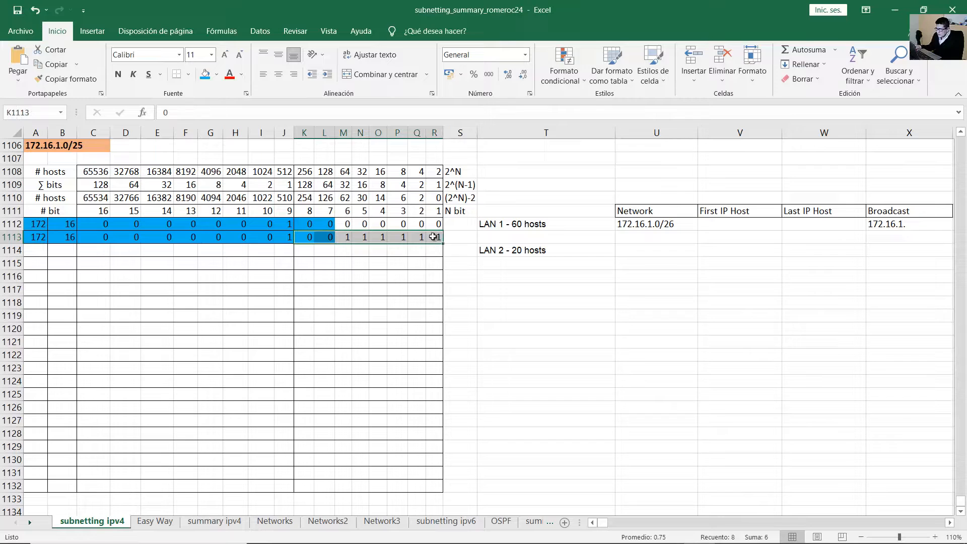
pyautogui.click(376, 239)
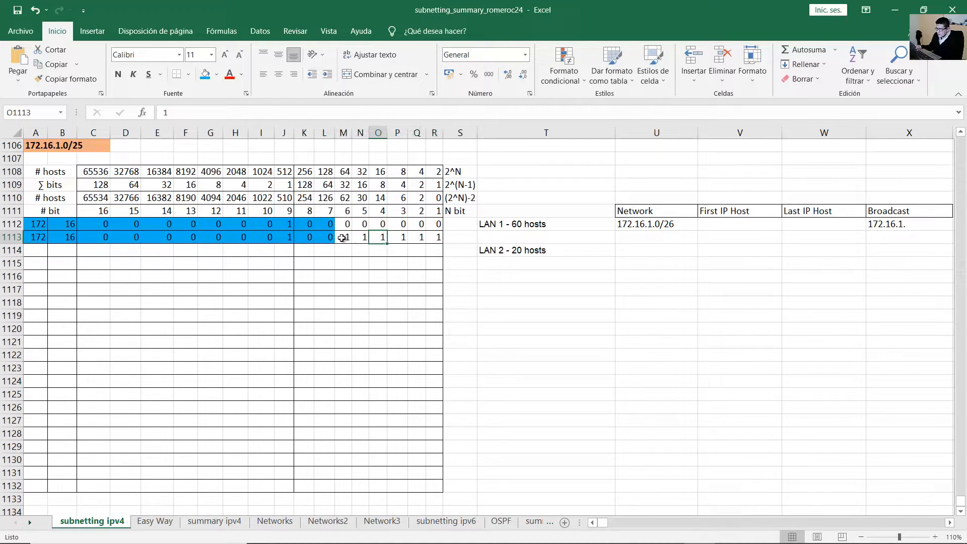
pyautogui.moveTo(344, 237); pyautogui.dragTo(434, 238)
pyautogui.click(417, 249)
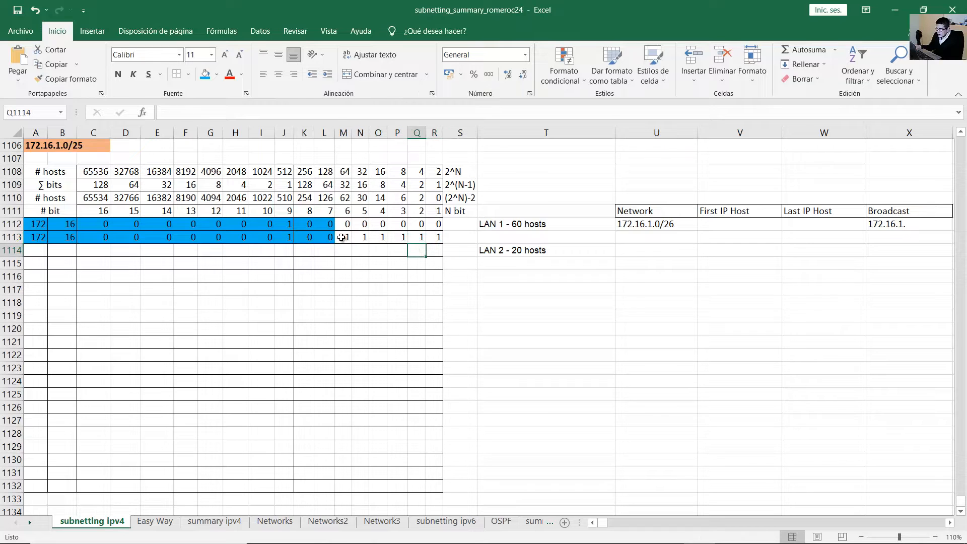
pyautogui.moveTo(326, 185); pyautogui.dragTo(329, 208)
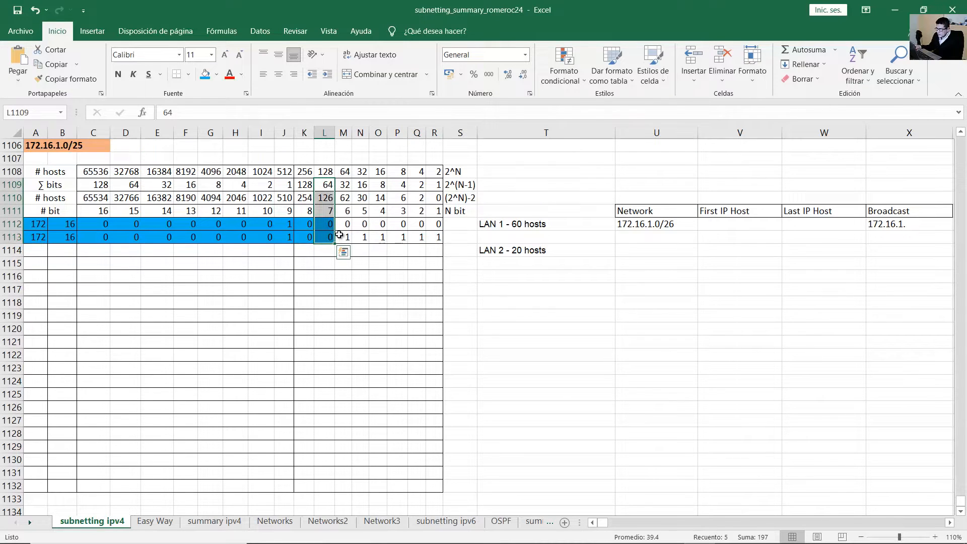
# Complete LAN 1's broadcast address as 172.16.1.63/26.
pyautogui.moveTo(347, 237); pyautogui.dragTo(434, 236)
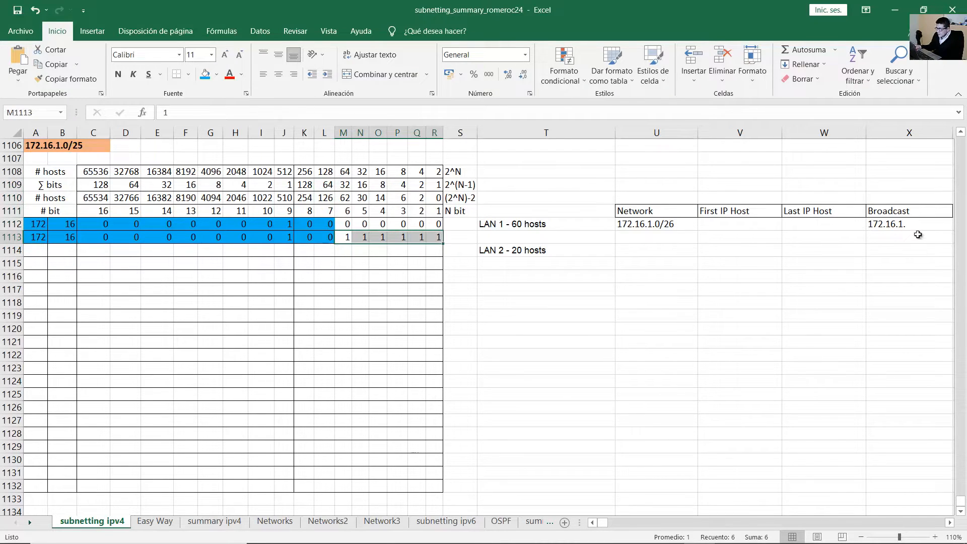
pyautogui.doubleClick(903, 227)
pyautogui.write('63')
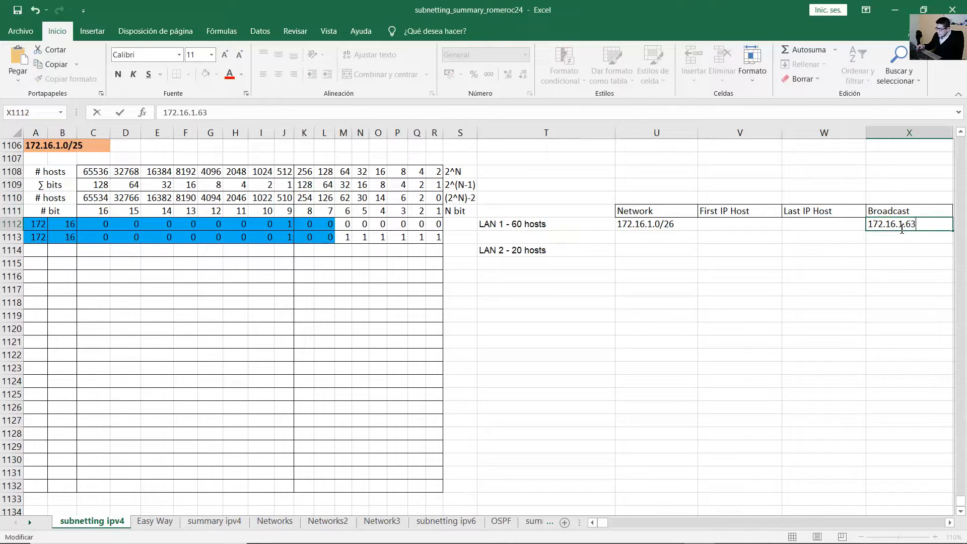
pyautogui.moveTo(328, 237); pyautogui.dragTo(42, 234)
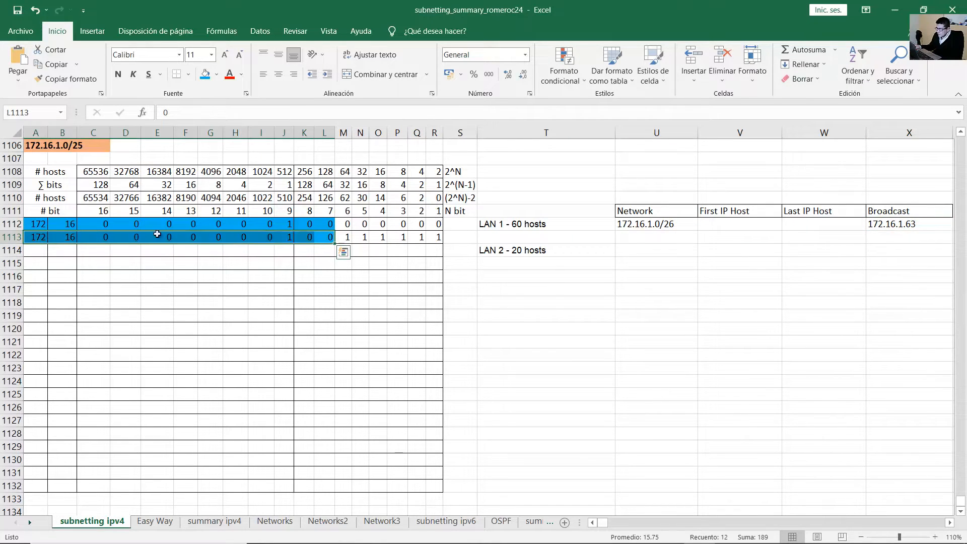
pyautogui.doubleClick(934, 226)
pyautogui.write('/2')
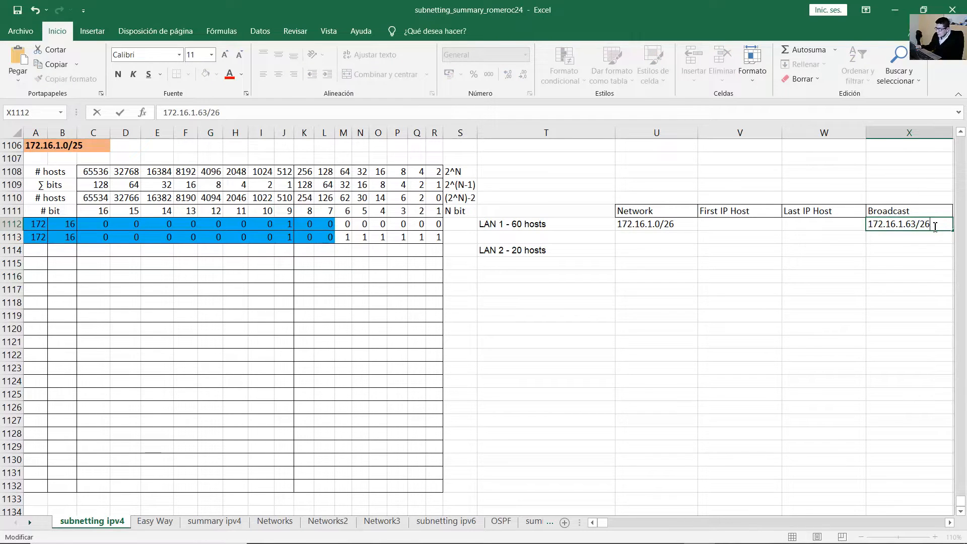
pyautogui.write('6')
pyautogui.press('Return')
# Enter LAN 1's first host address 172.16.1.1/26.
pyautogui.click(664, 226)
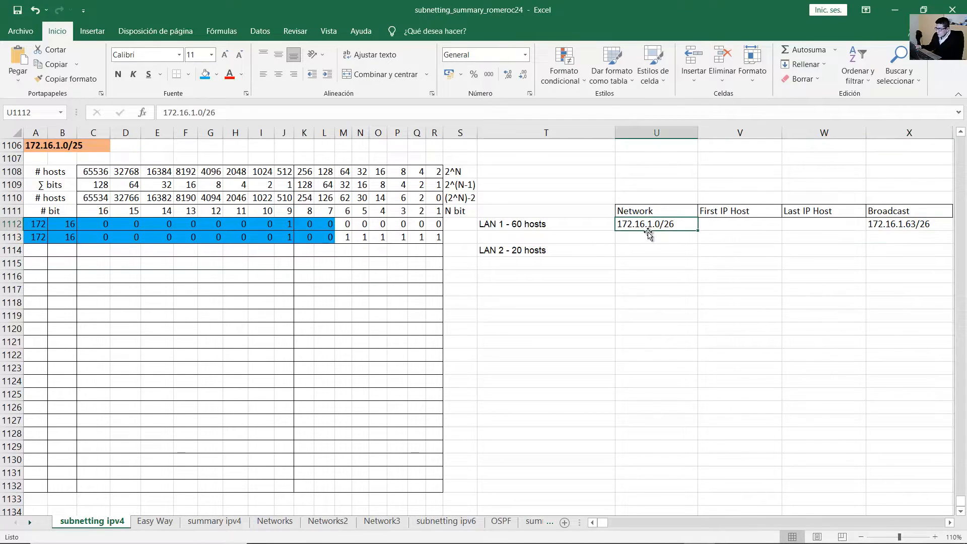
pyautogui.click(719, 224)
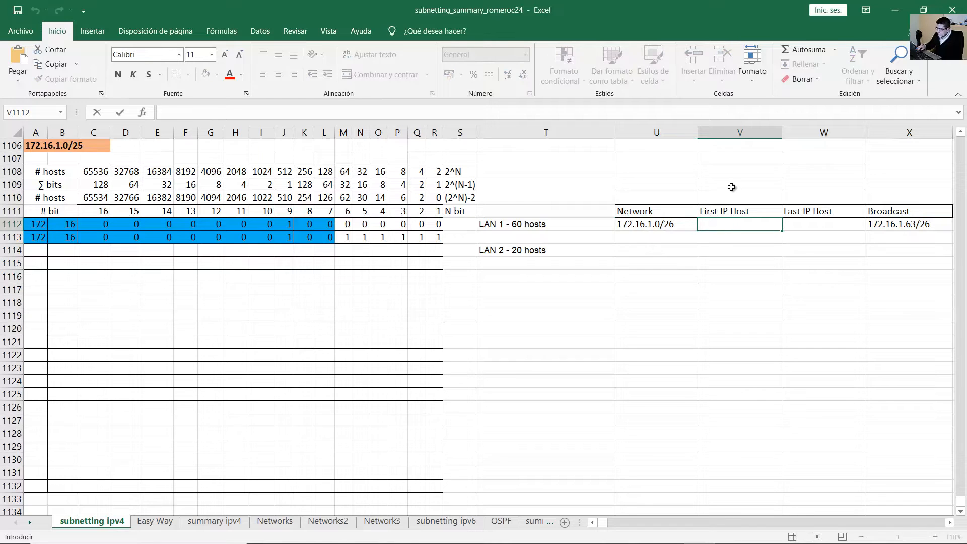
pyautogui.write('172.16.1.1/26')
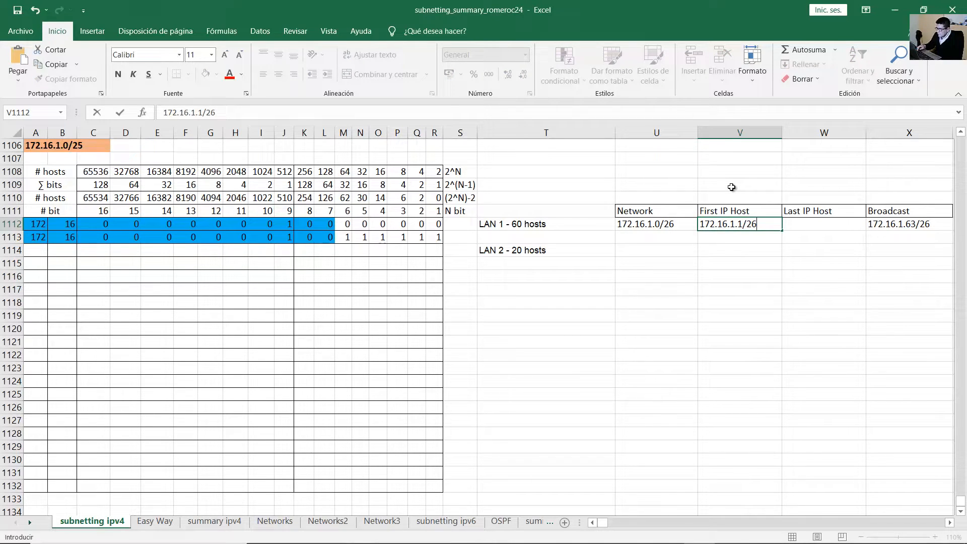
pyautogui.press('Return')
pyautogui.press('Up')
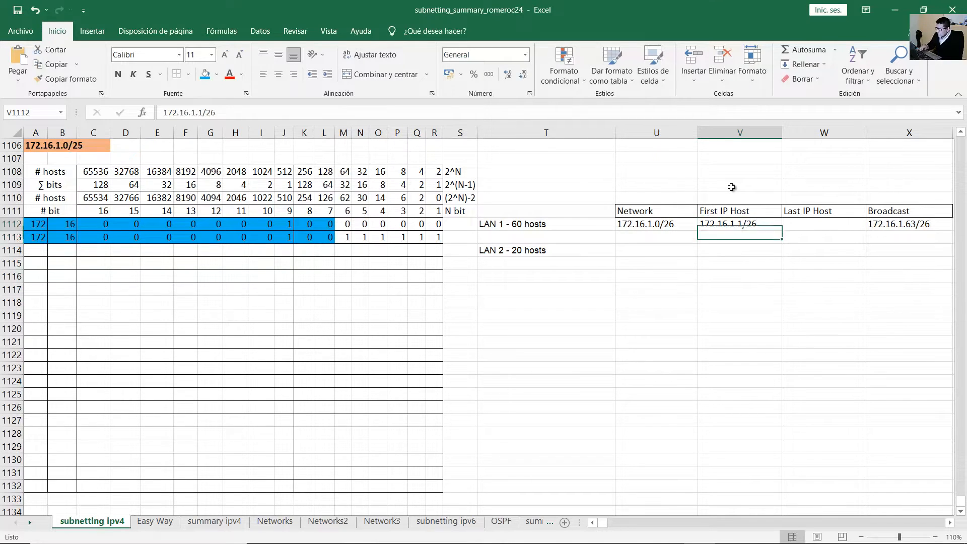
pyautogui.press('Right')
# Enter LAN 1's last host address 172.16.1.62/26.
pyautogui.doubleClick(923, 225)
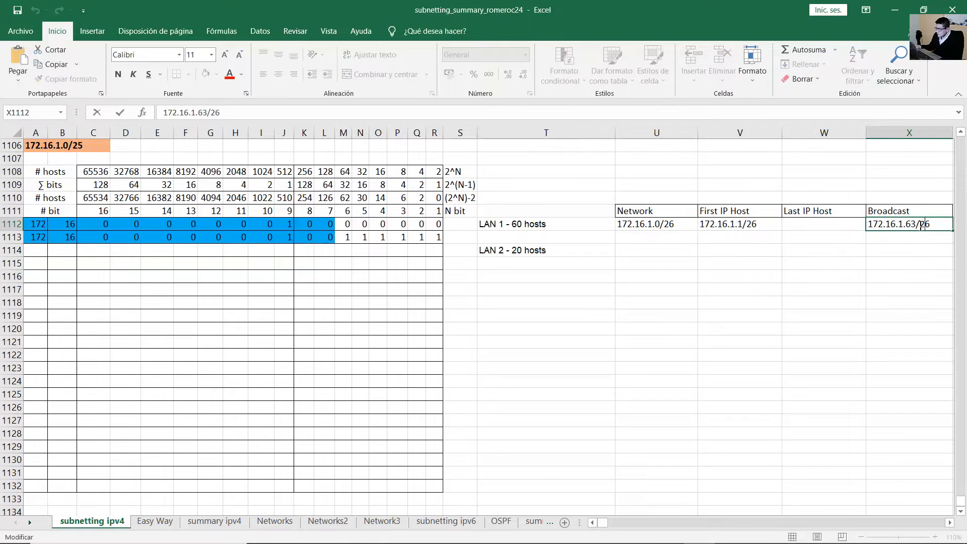
pyautogui.click(843, 222)
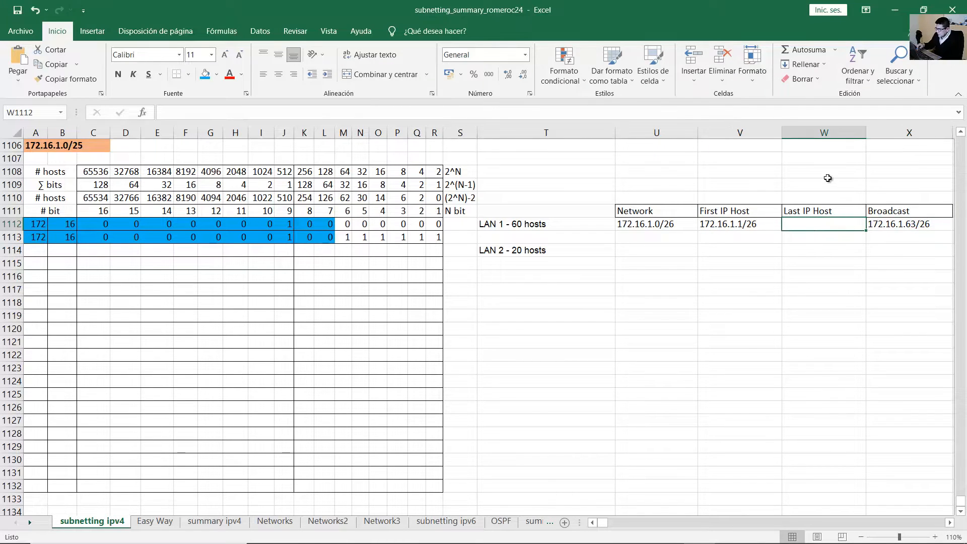
pyautogui.write('172.16.1.62')
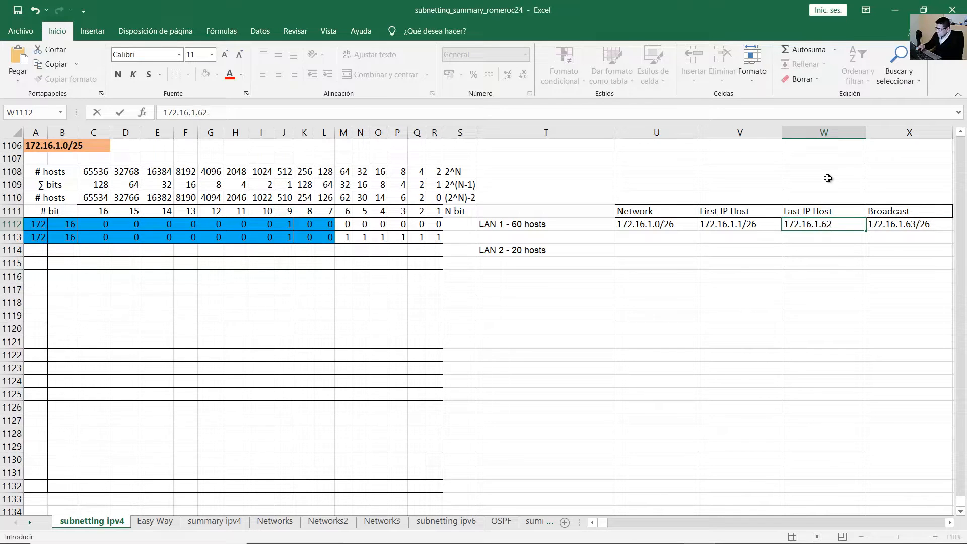
pyautogui.write('/26')
pyautogui.press('Return')
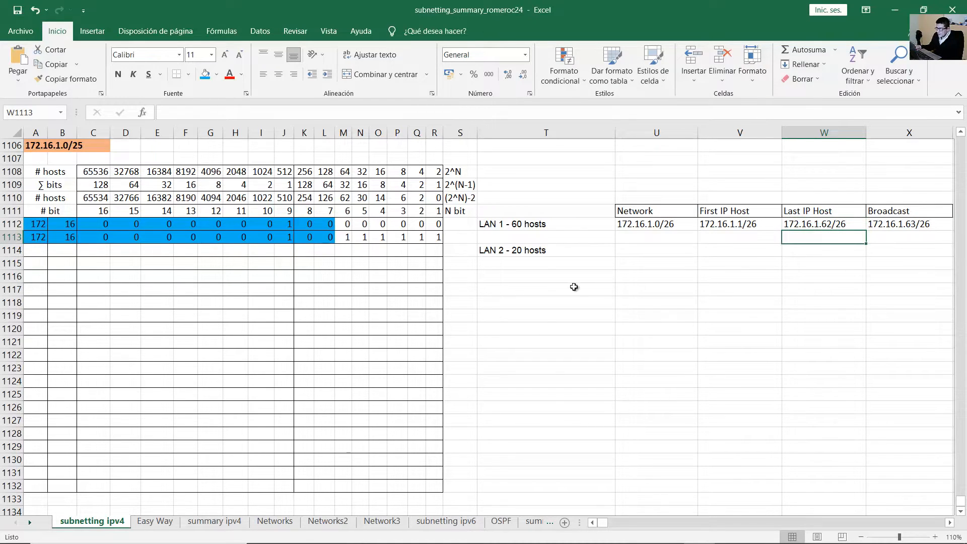
pyautogui.click(506, 248)
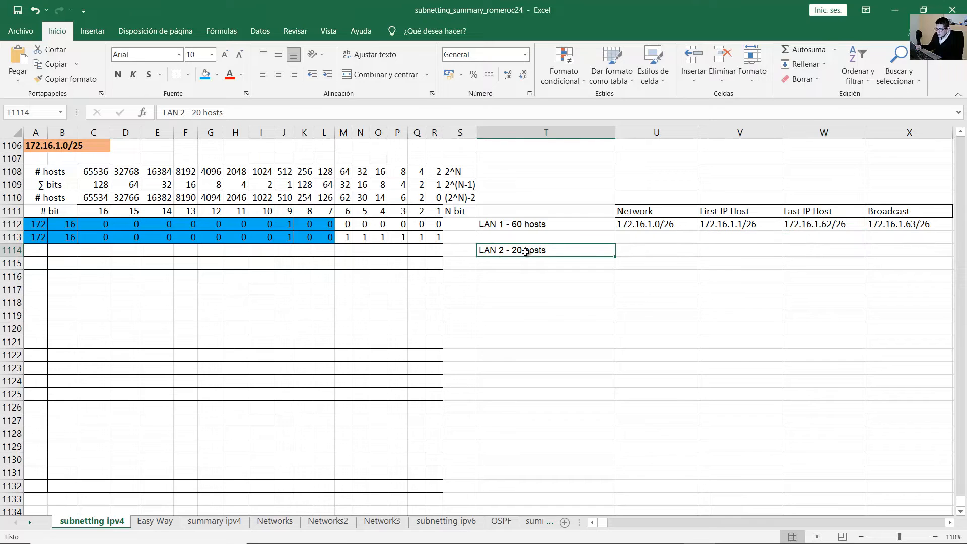
# Enter 172, 16 and third-octet bits 00000001 in row 1114 for LAN 2.
pyautogui.click(37, 247)
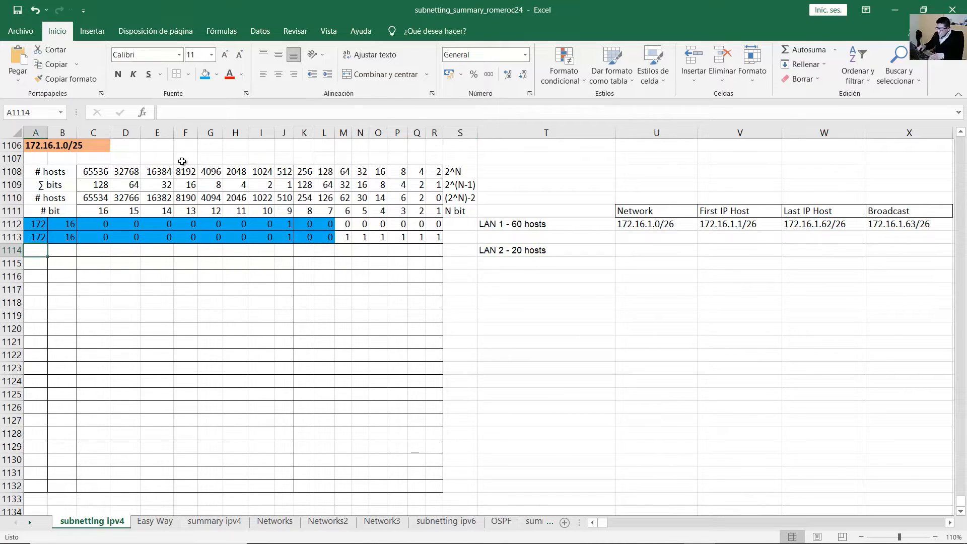
pyautogui.moveTo(38, 235); pyautogui.dragTo(437, 241)
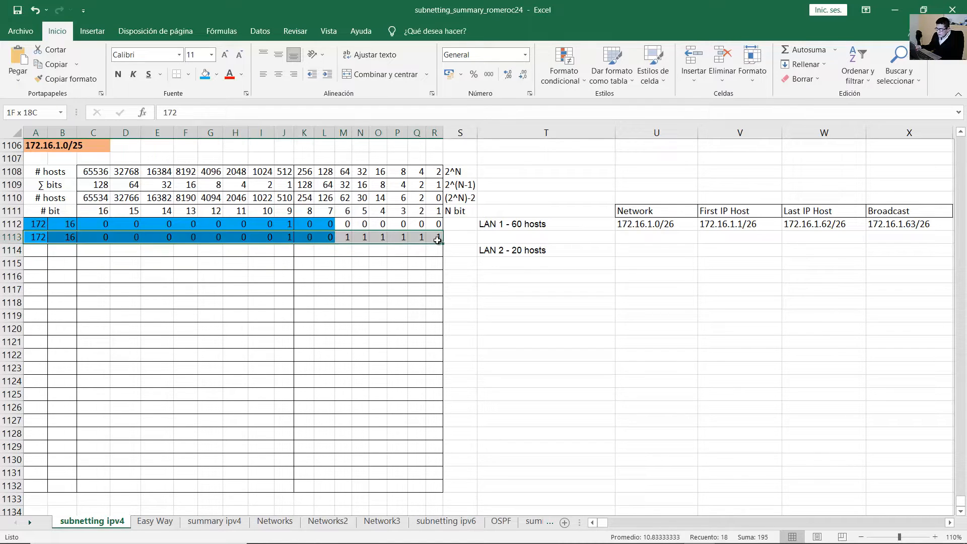
pyautogui.click(15, 236)
pyautogui.moveTo(30, 237); pyautogui.dragTo(437, 239)
pyautogui.click(29, 250)
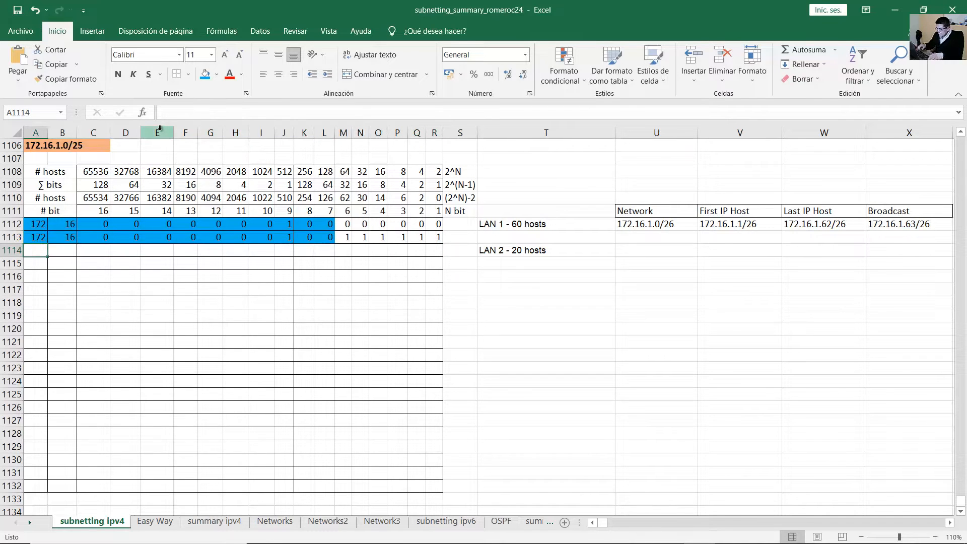
pyautogui.write('172')
pyautogui.press('Tab')
pyautogui.write('16')
pyautogui.press('Tab')
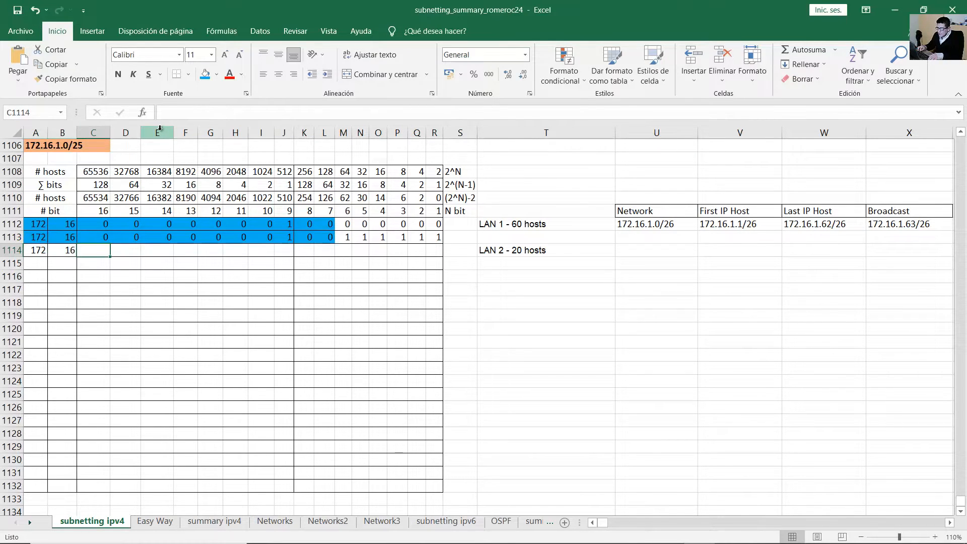
pyautogui.write('0\t0\t0\t0\t0\t0\t0\t')
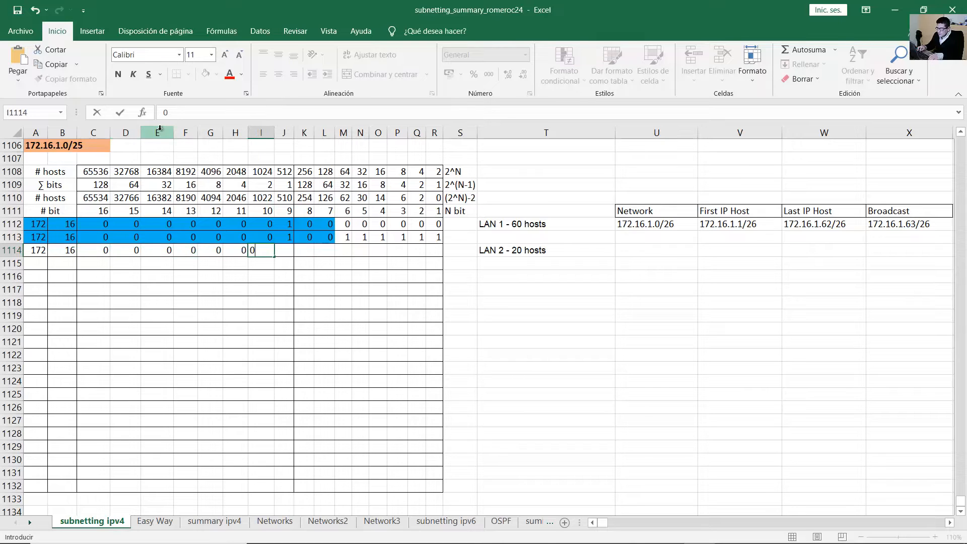
pyautogui.write('1')
pyautogui.press('Tab')
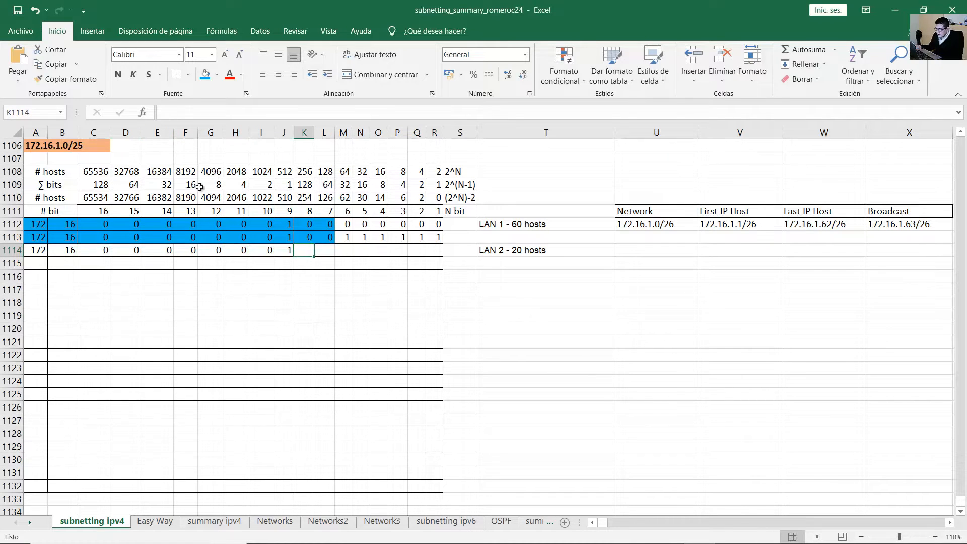
# Fill the fourth-octet bits 0, 1, 0, 0, 0, 0 so row 1114 encodes 172.16.1.64.
pyautogui.moveTo(348, 238); pyautogui.dragTo(434, 237)
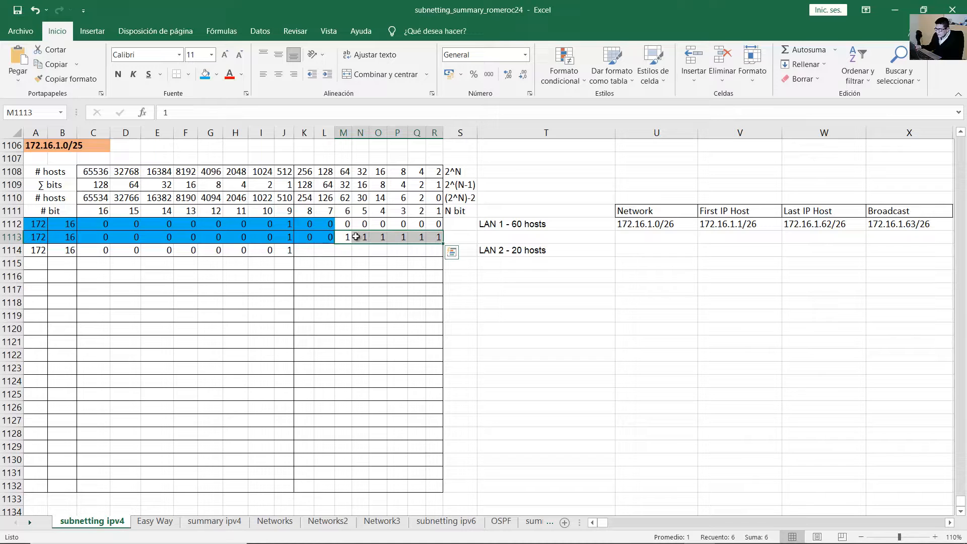
pyautogui.click(324, 251)
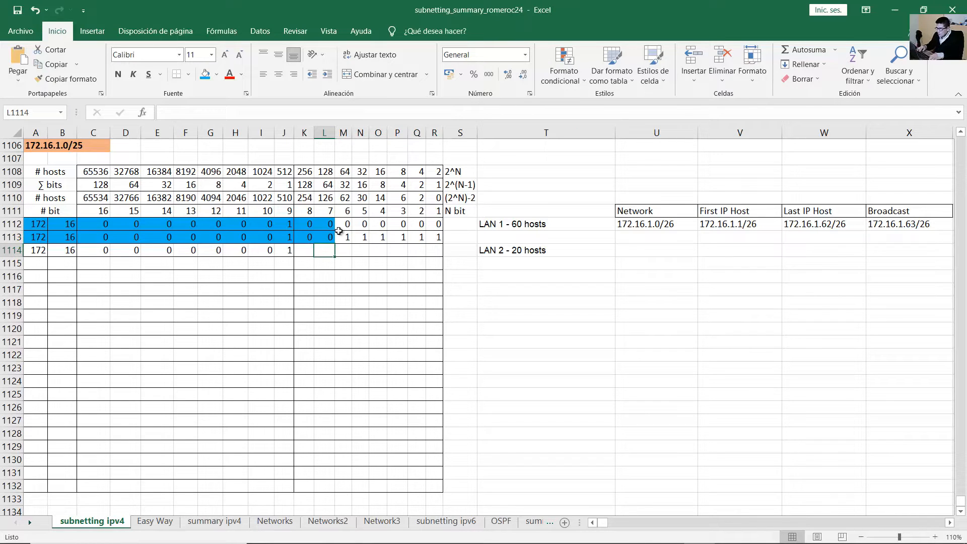
pyautogui.press('Left')
pyautogui.write('0')
pyautogui.press('Tab')
pyautogui.write('1')
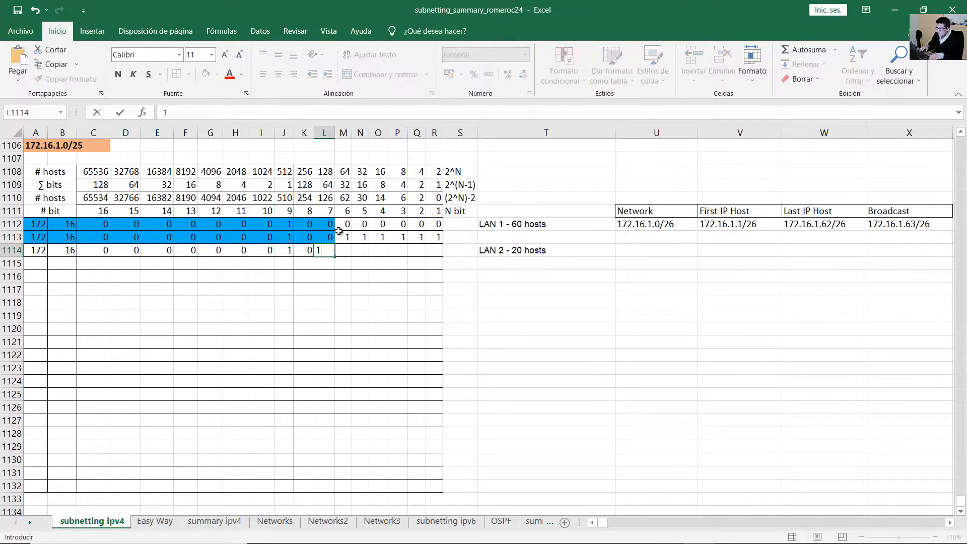
pyautogui.press('Tab')
pyautogui.press('0')
pyautogui.press('Tab')
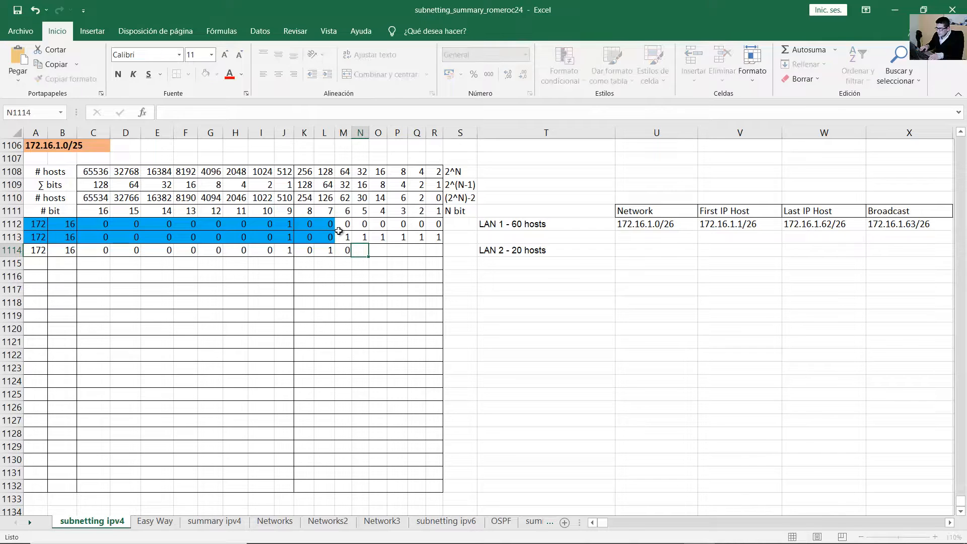
pyautogui.press('0')
pyautogui.press('Tab')
pyautogui.press('0')
pyautogui.press('Tab')
pyautogui.press('0')
pyautogui.press('Tab')
pyautogui.press('0')
pyautogui.press('Tab')
pyautogui.press('0')
pyautogui.press('Tab')
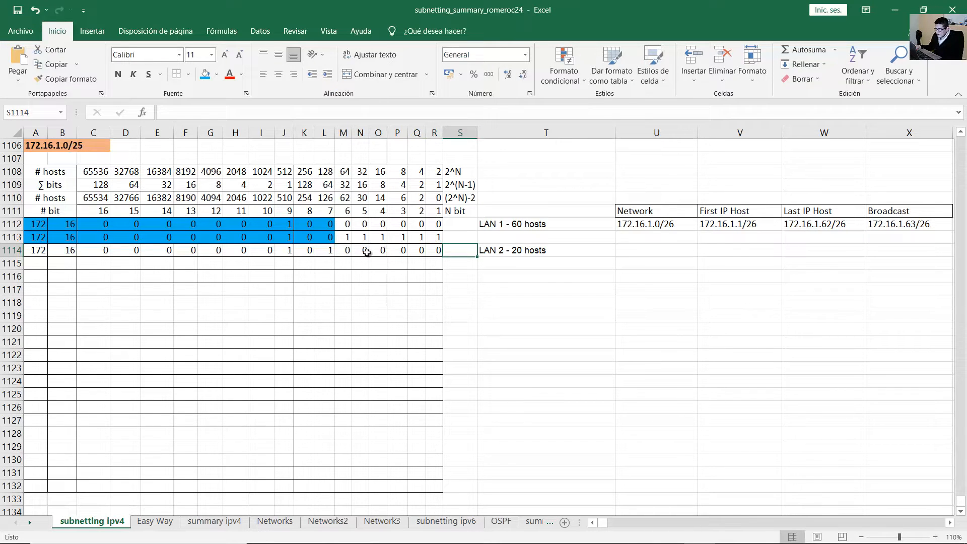
# Compare LAN 2's host bits with LAN 1's and the 20-hosts requirement in its label.
pyautogui.moveTo(348, 237); pyautogui.dragTo(436, 237)
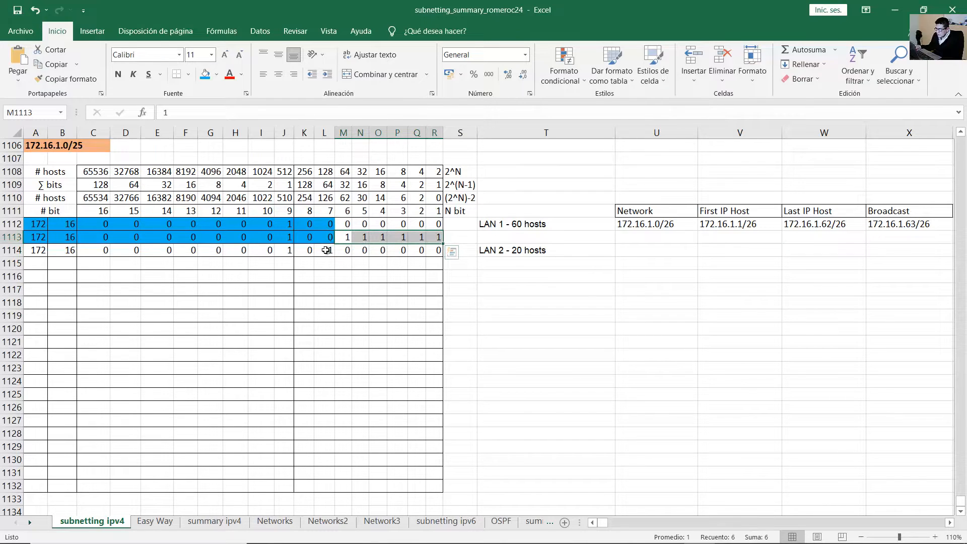
pyautogui.moveTo(337, 251); pyautogui.dragTo(434, 251)
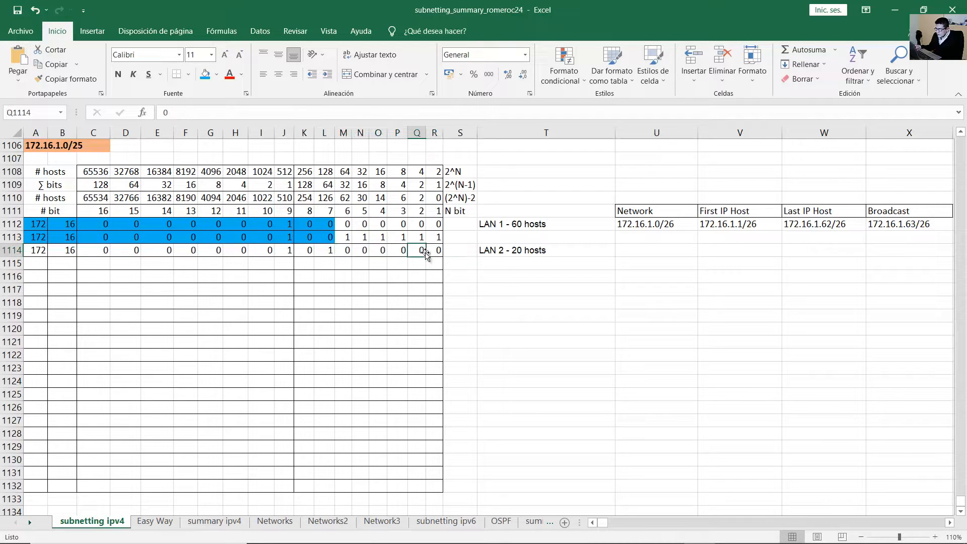
pyautogui.click(532, 251)
pyautogui.doubleClick(532, 251)
pyautogui.moveTo(511, 253); pyautogui.dragTo(562, 253)
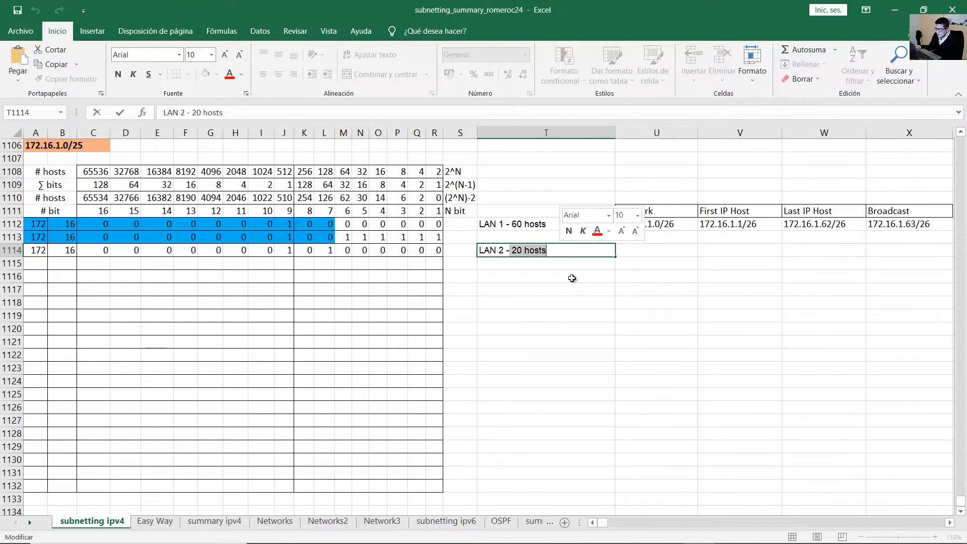
pyautogui.click(568, 289)
# Shade row 1114's network bits A1114:M1114 blue with Fill Color.
pyautogui.moveTo(432, 198); pyautogui.dragTo(43, 252)
pyautogui.click(200, 75)
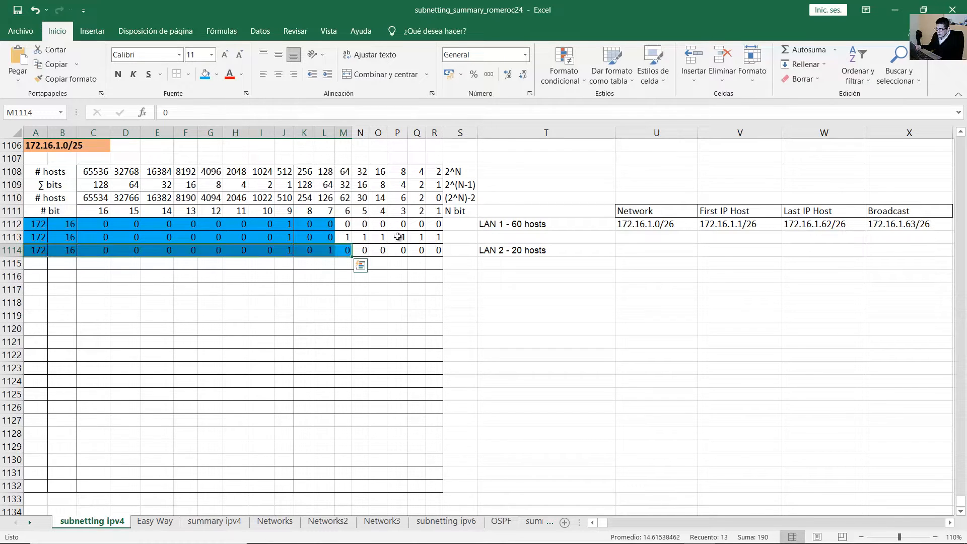
pyautogui.click(445, 252)
pyautogui.moveTo(43, 251); pyautogui.dragTo(435, 252)
pyautogui.moveTo(37, 250); pyautogui.dragTo(347, 252)
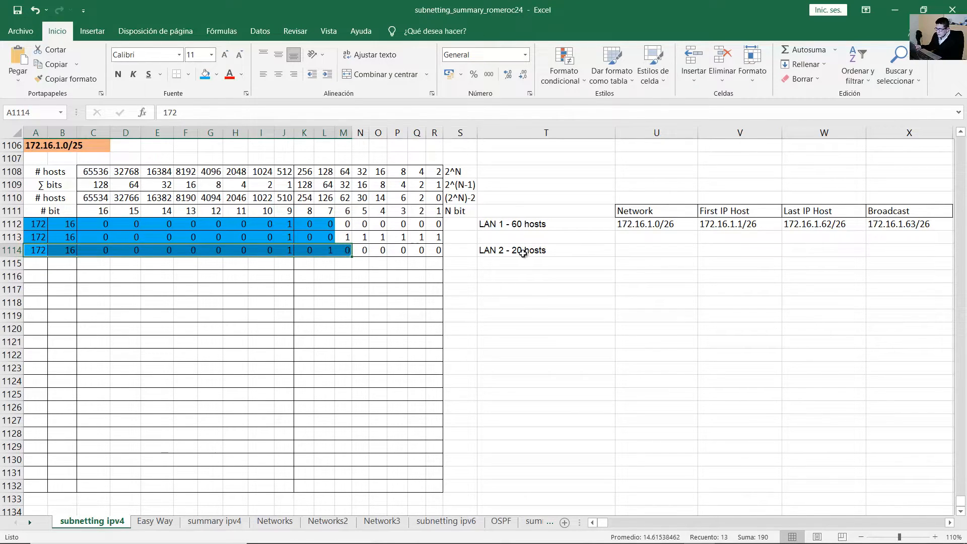
pyautogui.click(343, 263)
# Review row 1114's third-octet bits and the 64 bit in L1114.
pyautogui.click(39, 254)
pyautogui.moveTo(93, 250); pyautogui.dragTo(438, 250)
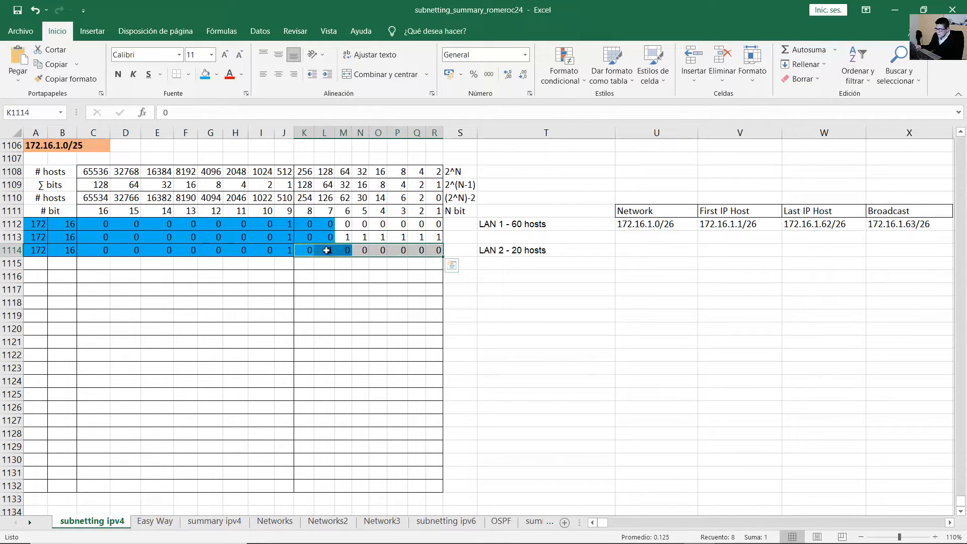
pyautogui.click(328, 250)
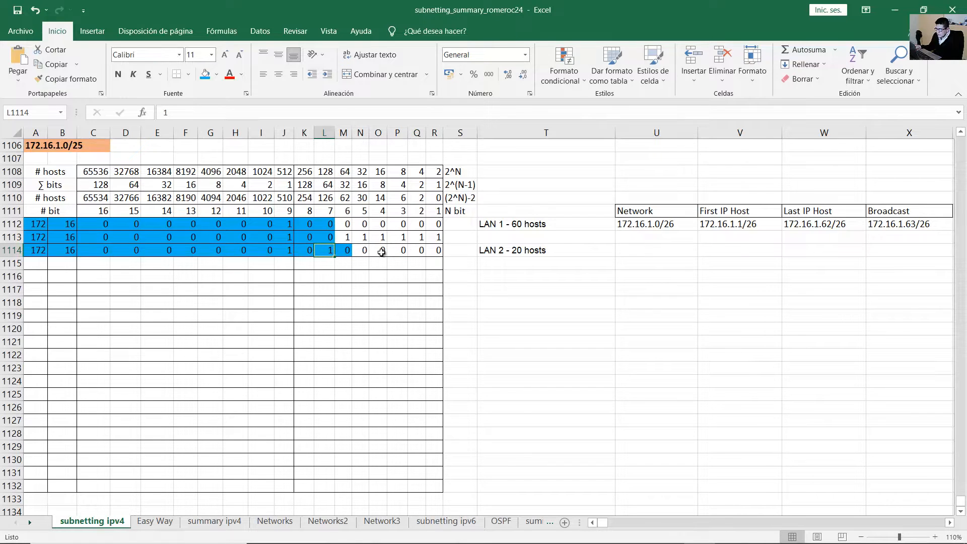
pyautogui.click(633, 254)
# Enter LAN 2's network as 172.16.1.64/27 in U1114.
pyautogui.write('17')
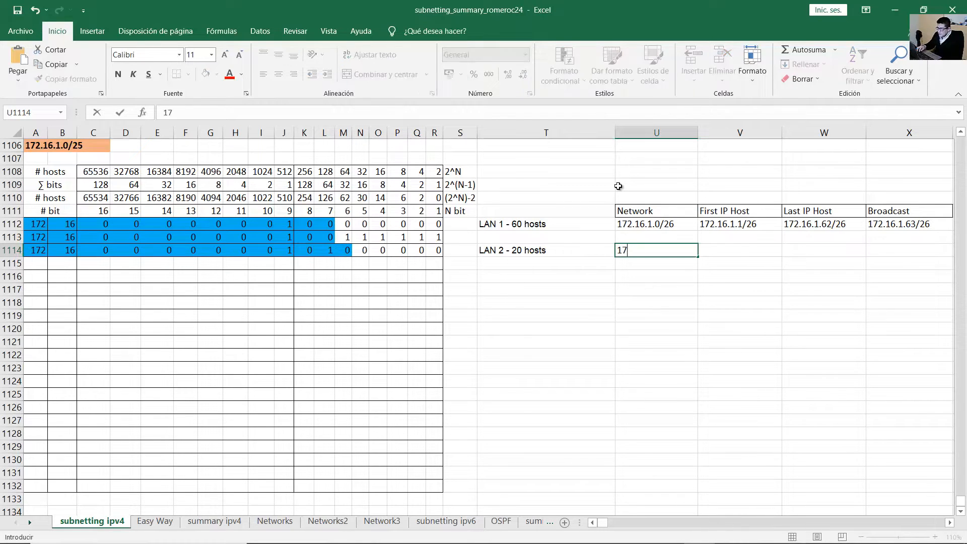
pyautogui.write('2.16.1.64/')
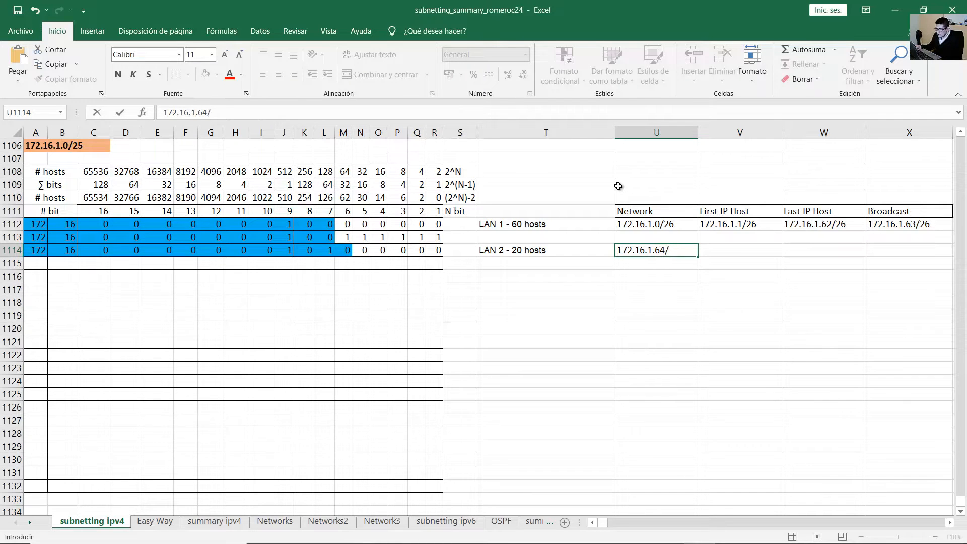
pyautogui.click(41, 251)
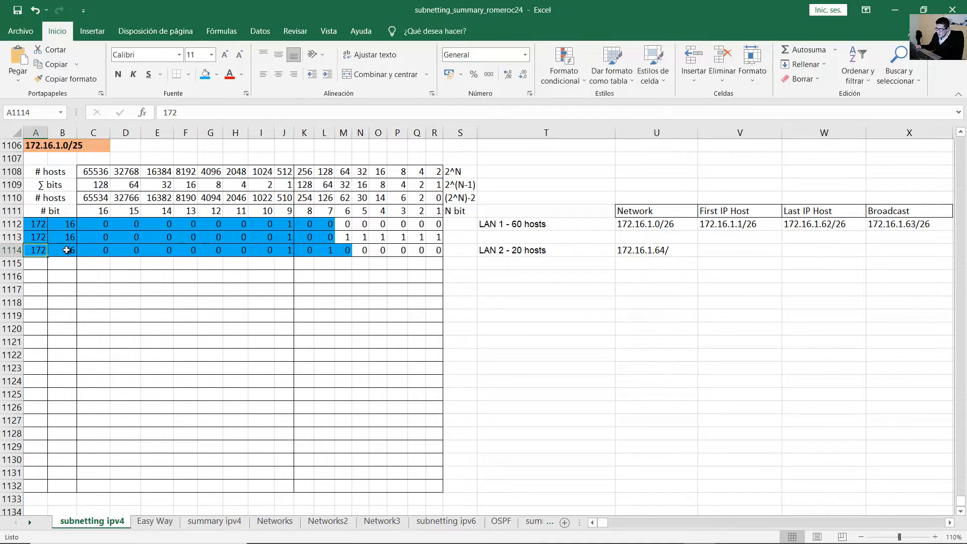
pyautogui.moveTo(96, 251); pyautogui.dragTo(287, 253)
pyautogui.click(308, 251)
pyautogui.click(326, 251)
pyautogui.click(346, 250)
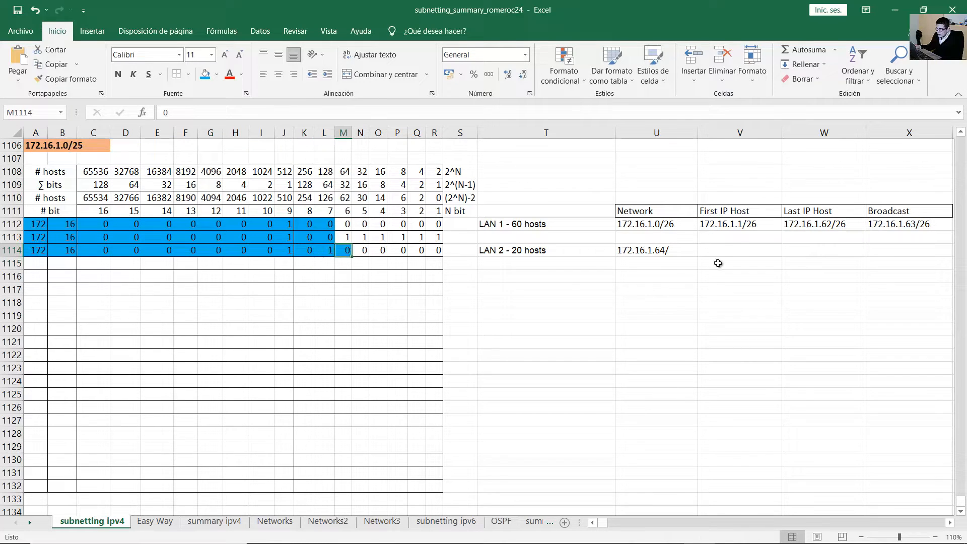
pyautogui.doubleClick(685, 250)
pyautogui.write('2')
pyautogui.write('7')
pyautogui.press('Return')
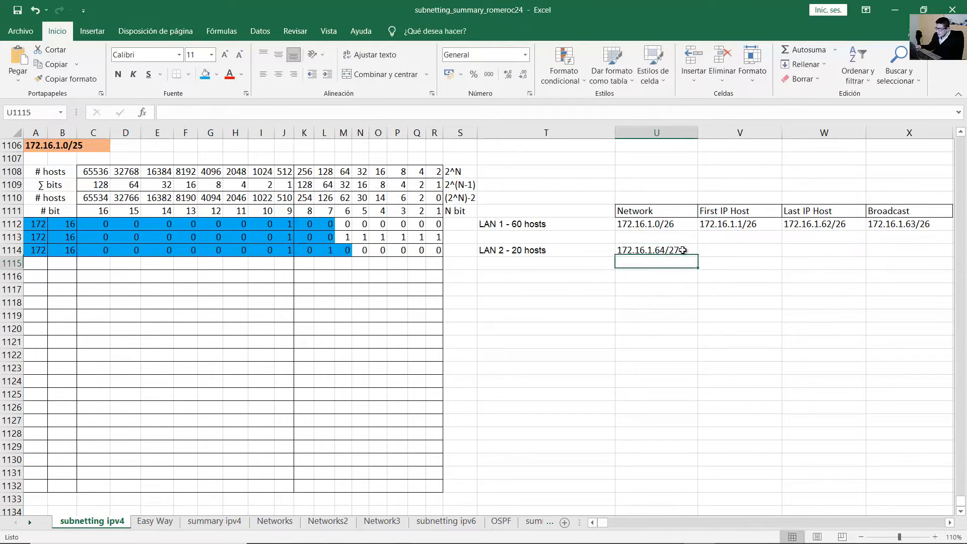
# Copy row 1114's blue network bits A to M down into row 1115.
pyautogui.click(893, 252)
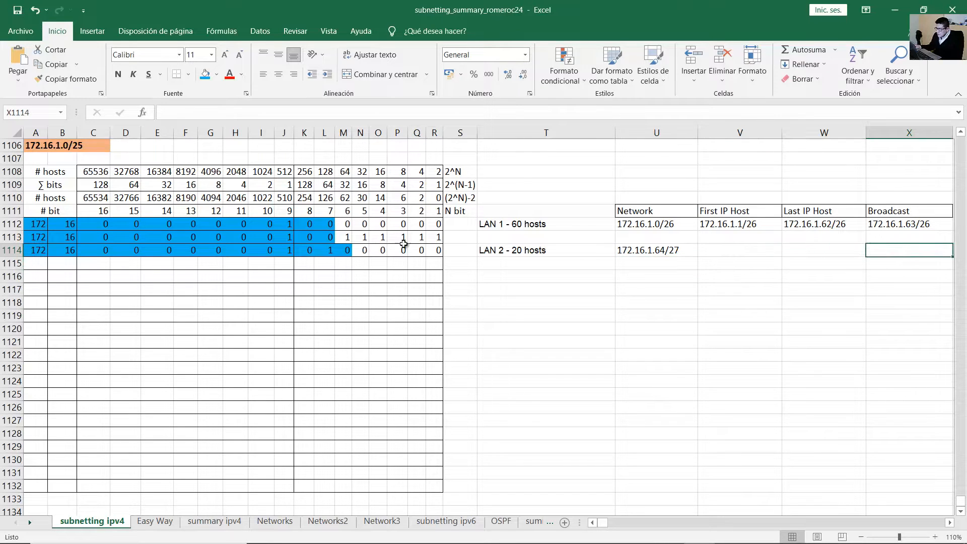
pyautogui.click(344, 251)
pyautogui.moveTo(38, 250); pyautogui.dragTo(348, 251)
pyautogui.moveTo(353, 257); pyautogui.dragTo(354, 265)
pyautogui.click(360, 263)
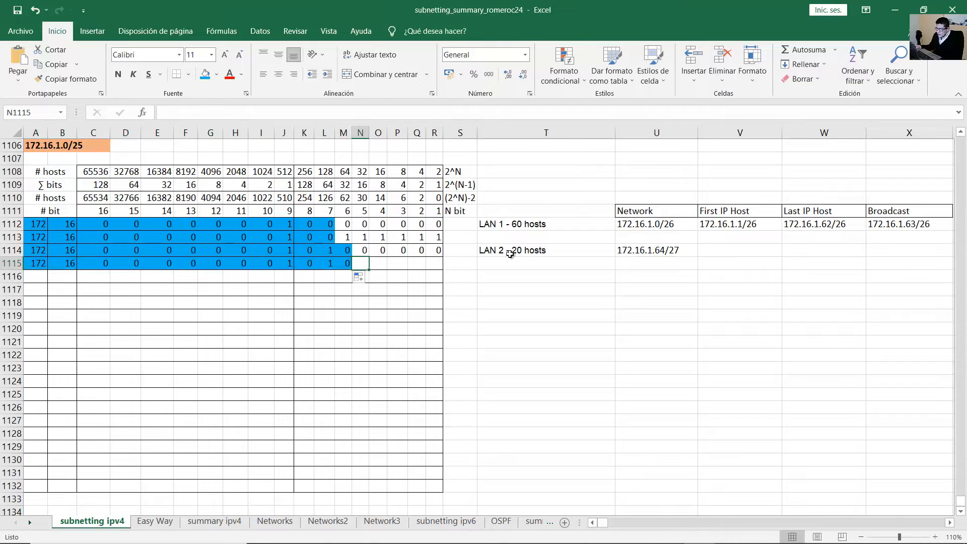
# Set row 1115's host bits N through R all to 1.
pyautogui.write('1')
pyautogui.press('Tab')
pyautogui.write('1')
pyautogui.press('Tab')
pyautogui.write('1')
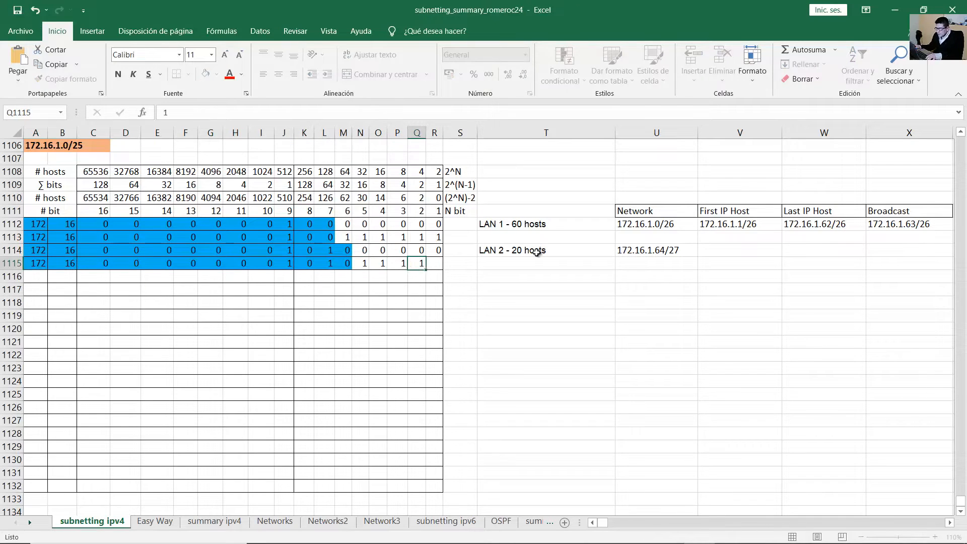
pyautogui.press('Tab')
pyautogui.write('1')
pyautogui.press('Tab')
pyautogui.write('1')
pyautogui.click(721, 277)
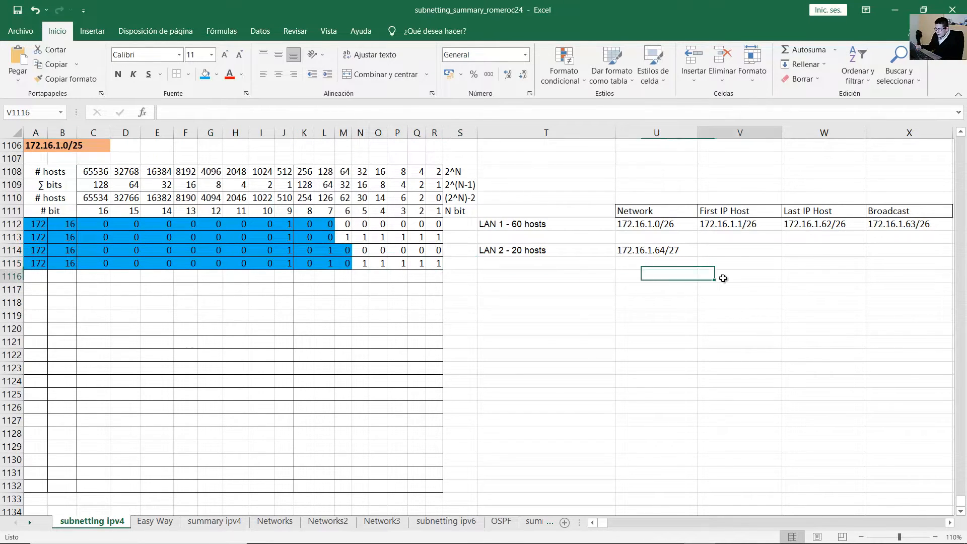
pyautogui.click(22, 265)
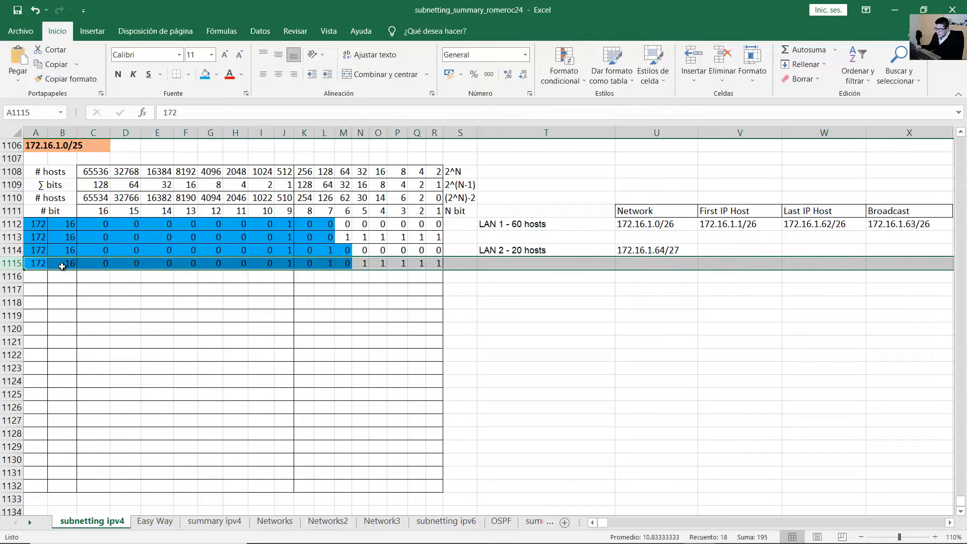
pyautogui.moveTo(87, 263); pyautogui.dragTo(294, 263)
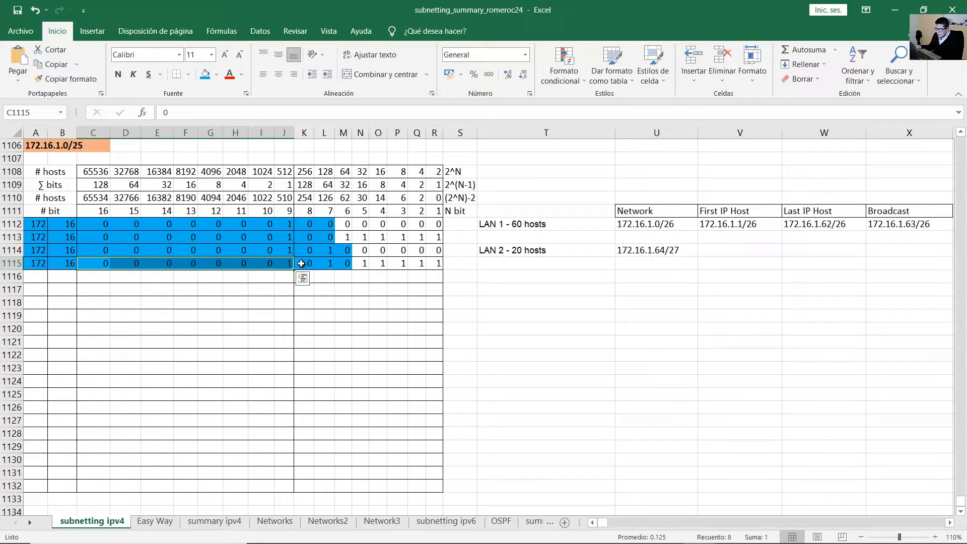
# Begin LAN 2's broadcast as 172.16.1. in X1114 and total the all-ones host bits.
pyautogui.click(889, 250)
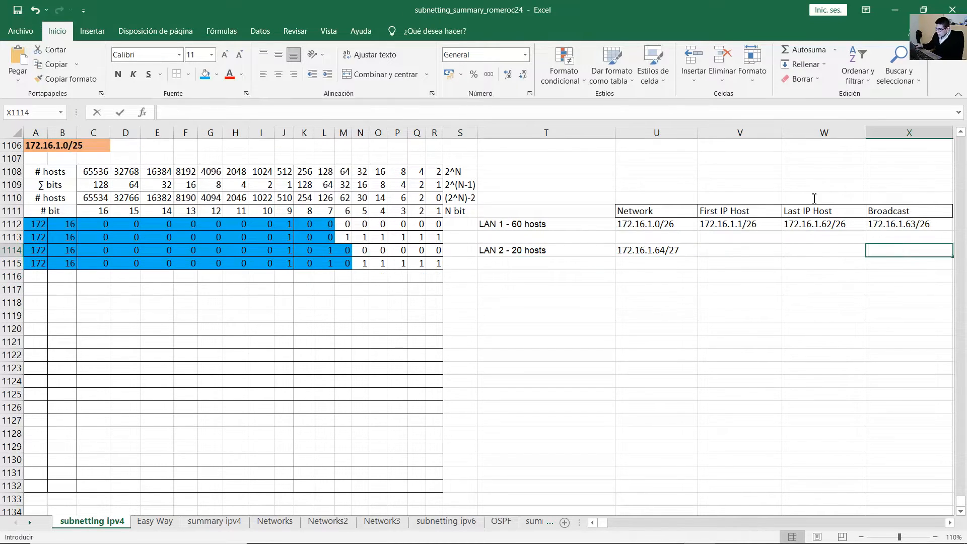
pyautogui.write('17')
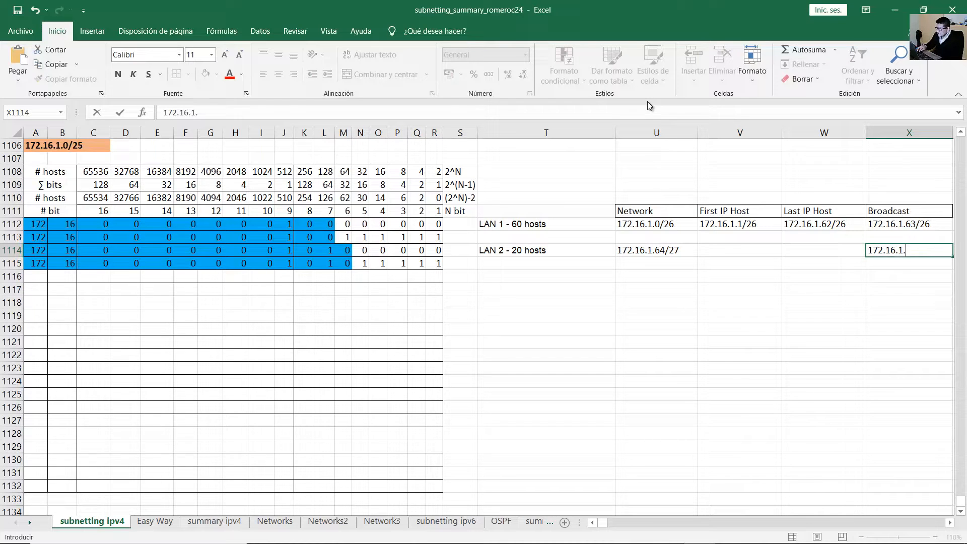
pyautogui.write('2.16.1.')
pyautogui.click(414, 265)
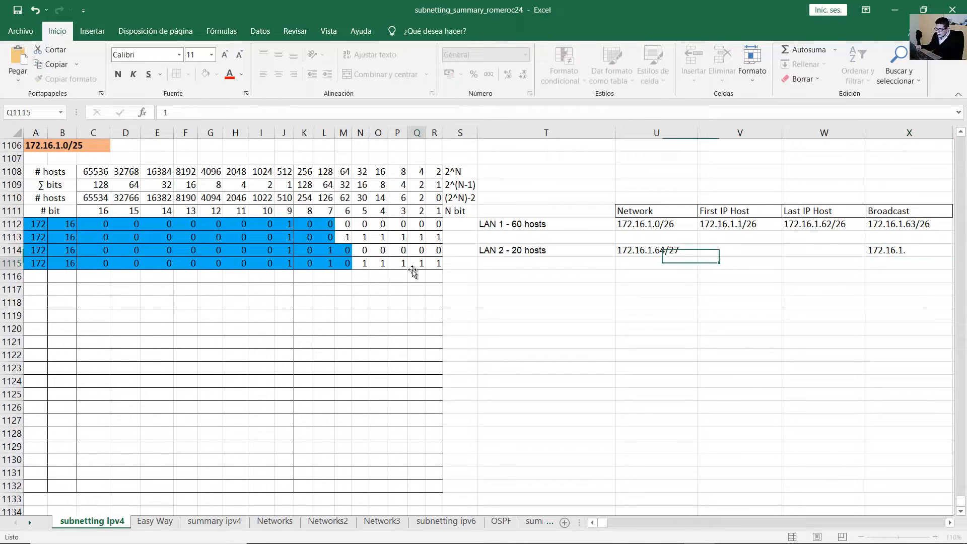
pyautogui.click(324, 262)
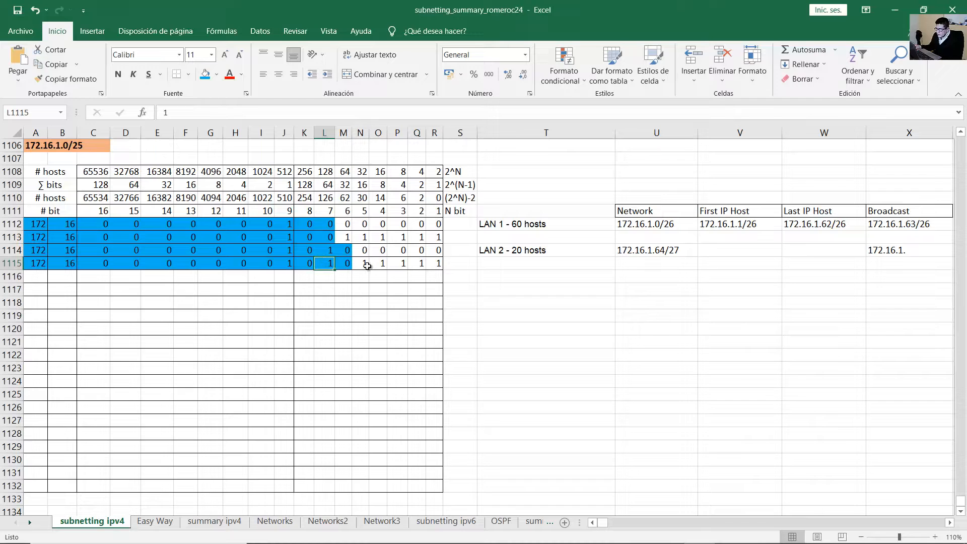
pyautogui.moveTo(367, 266); pyautogui.dragTo(434, 264)
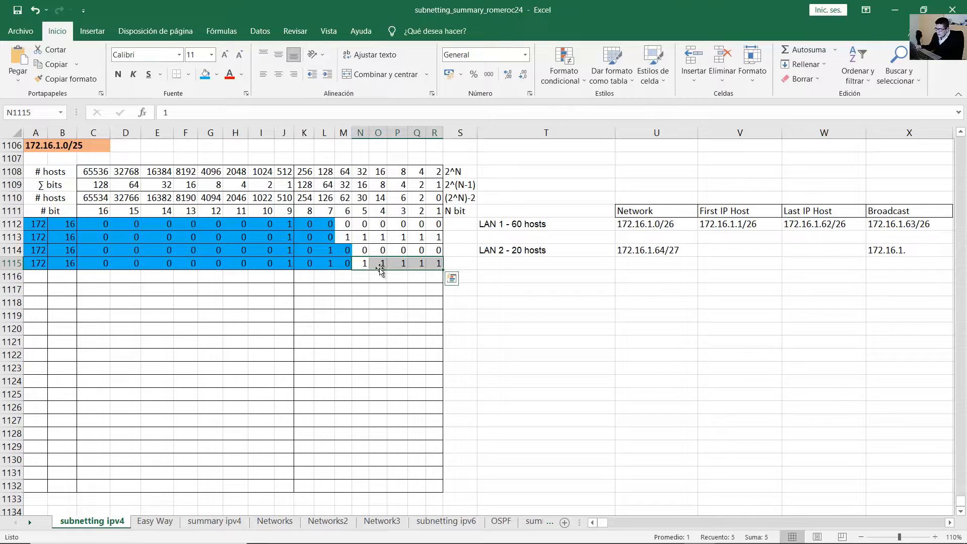
pyautogui.click(332, 263)
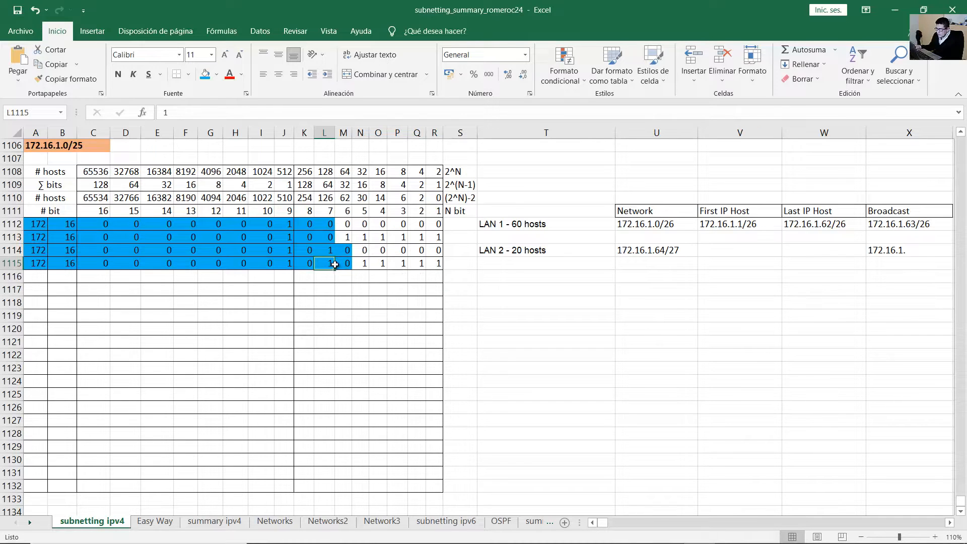
pyautogui.moveTo(365, 264); pyautogui.dragTo(434, 264)
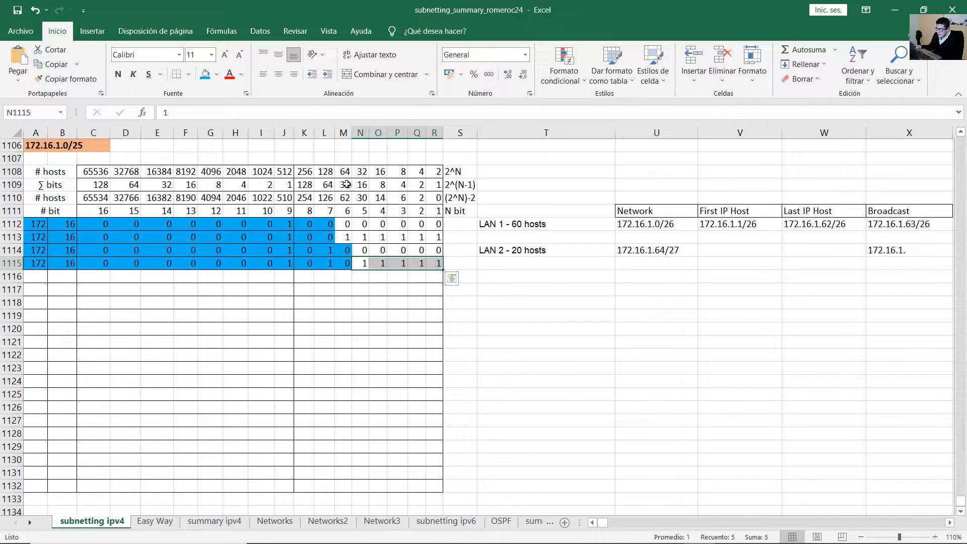
pyautogui.moveTo(347, 184); pyautogui.dragTo(436, 264)
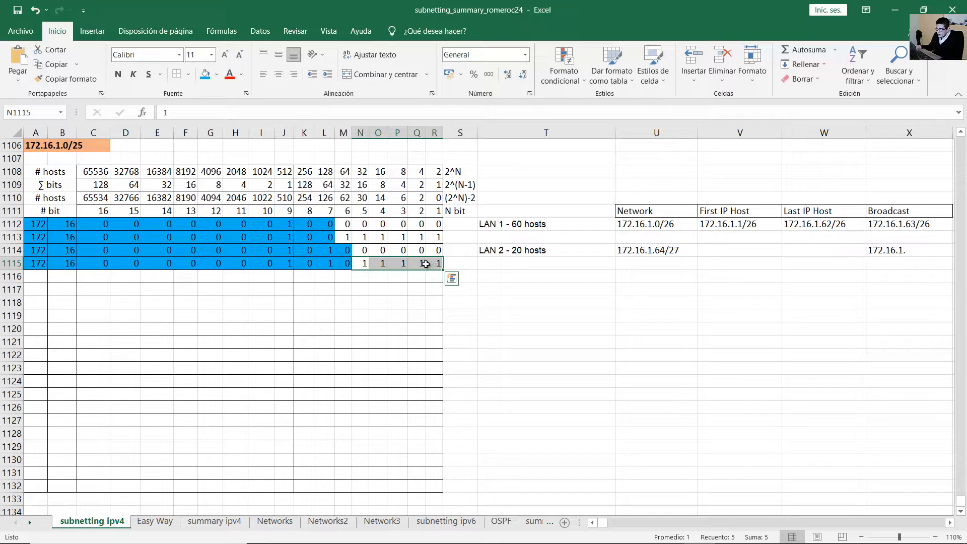
# Complete LAN 2's broadcast address as 172.16.1.95/27 in X1114.
pyautogui.click(330, 265)
pyautogui.moveTo(363, 265); pyautogui.dragTo(435, 266)
pyautogui.doubleClick(943, 248)
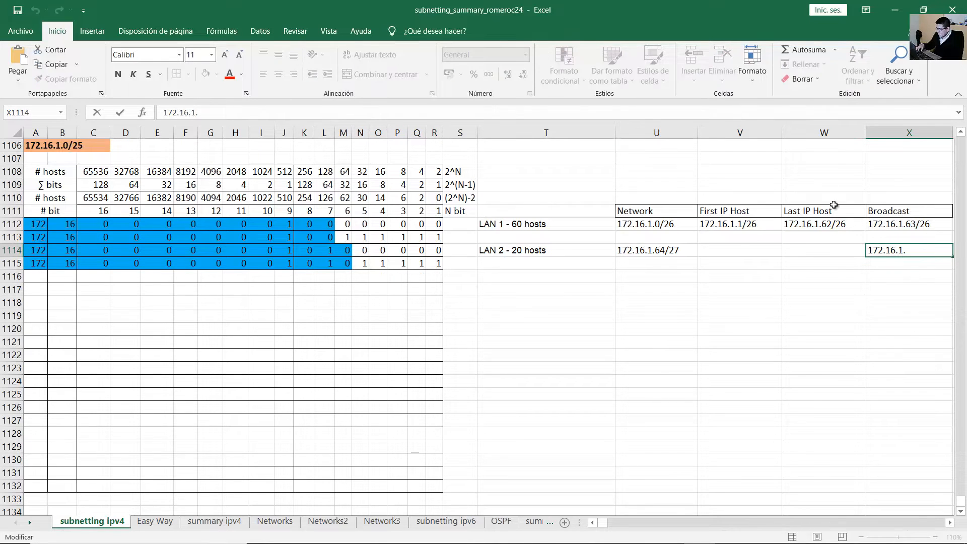
pyautogui.write('95/27')
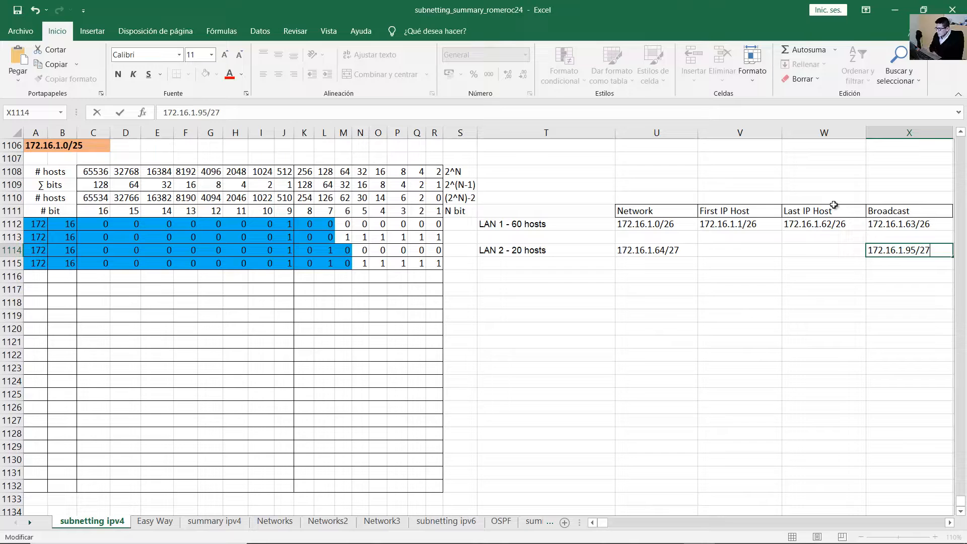
pyautogui.press('Return')
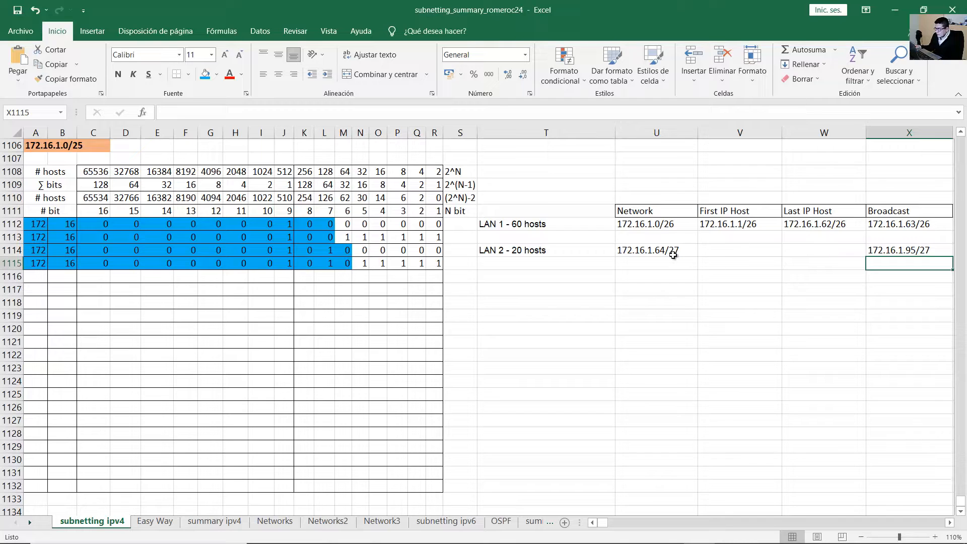
# Enter LAN 2's first host 172.16.1.65/27 in V1114 and last host 172.16.1.94/27 in W1114.
pyautogui.click(657, 252)
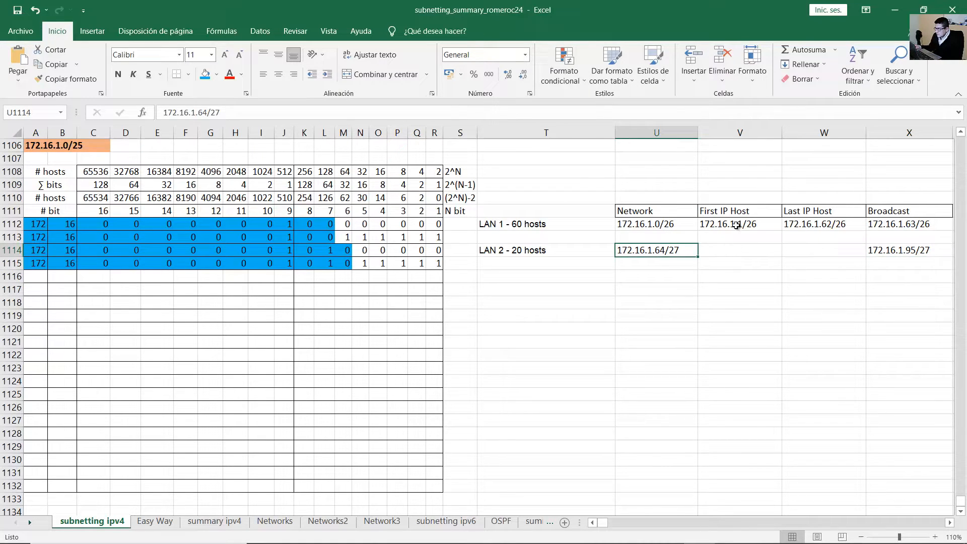
pyautogui.click(736, 252)
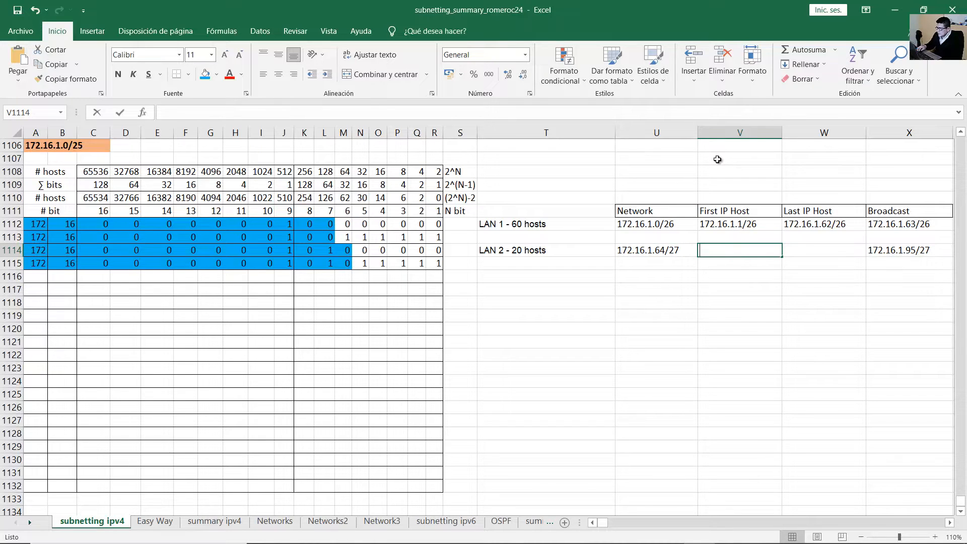
pyautogui.write('172.16.1.')
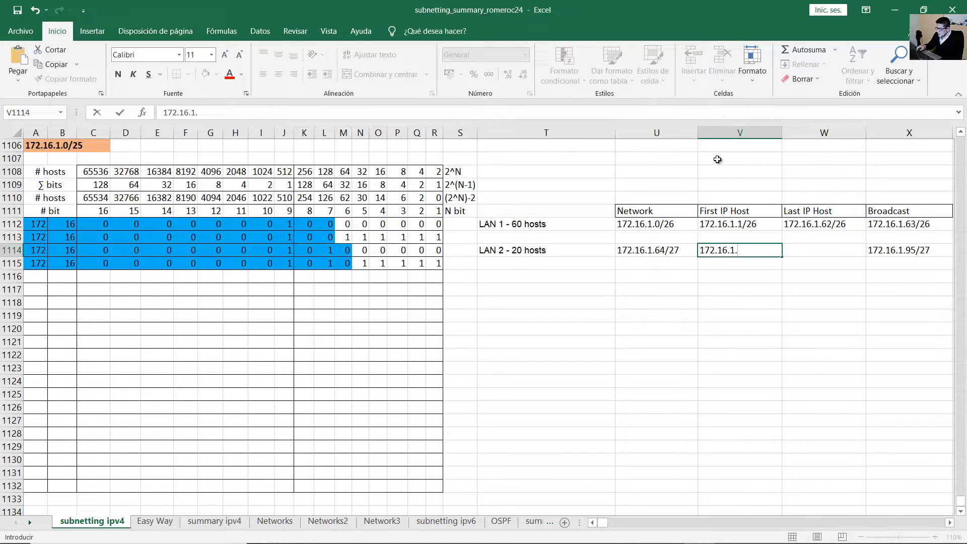
pyautogui.write('65/27')
pyautogui.press('Return')
pyautogui.press('Up')
pyautogui.press('Right')
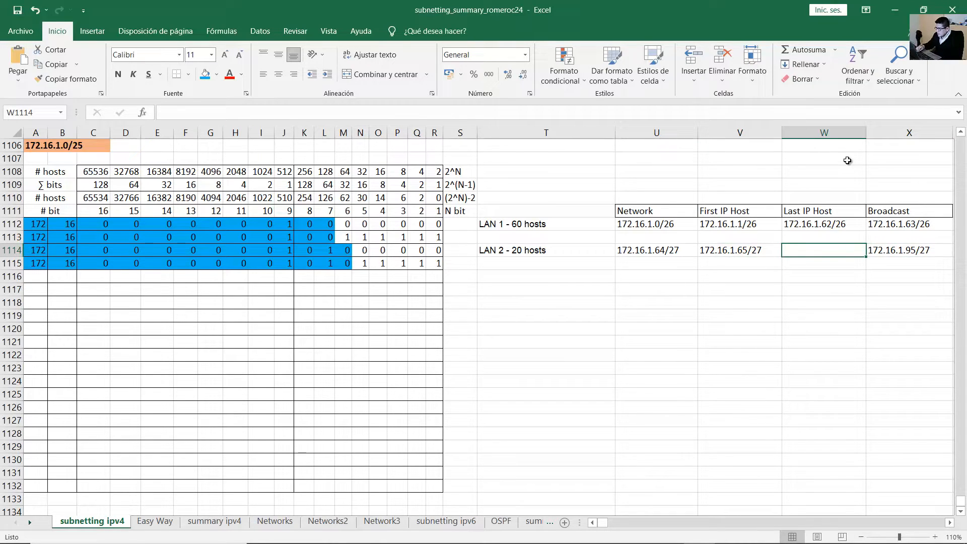
pyautogui.write('172.16.1.')
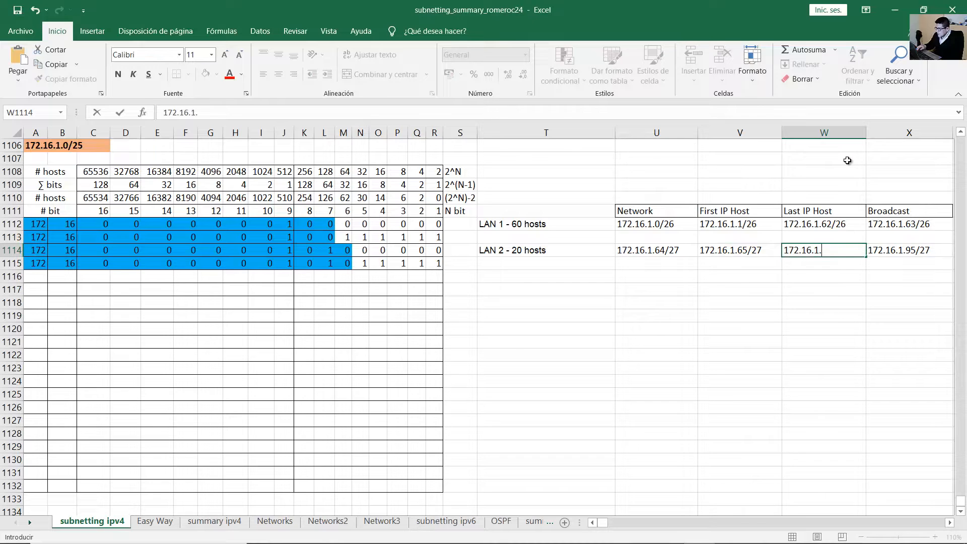
pyautogui.write('94/27')
pyautogui.press('Return')
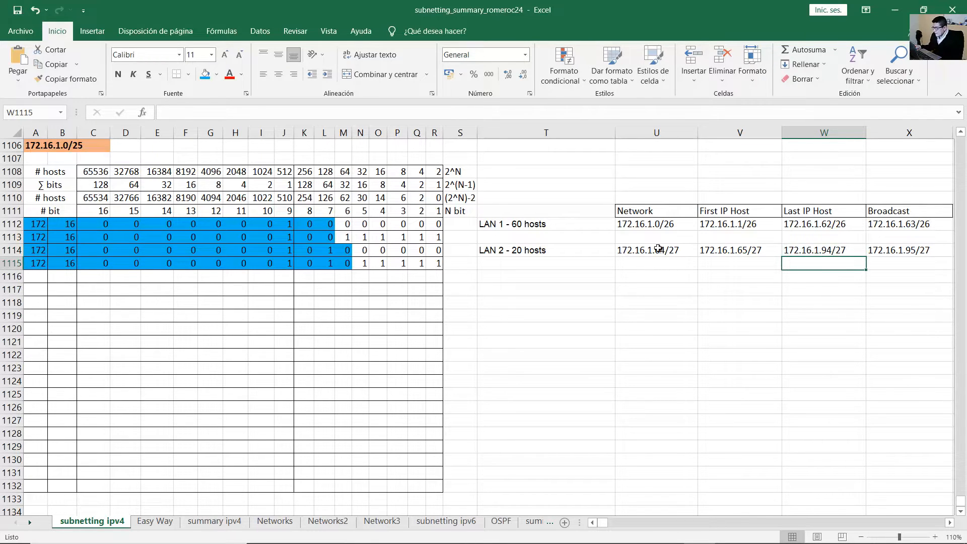
# Select the LAN 1 and LAN 2 address rows to compare them.
pyautogui.moveTo(659, 248); pyautogui.dragTo(902, 251)
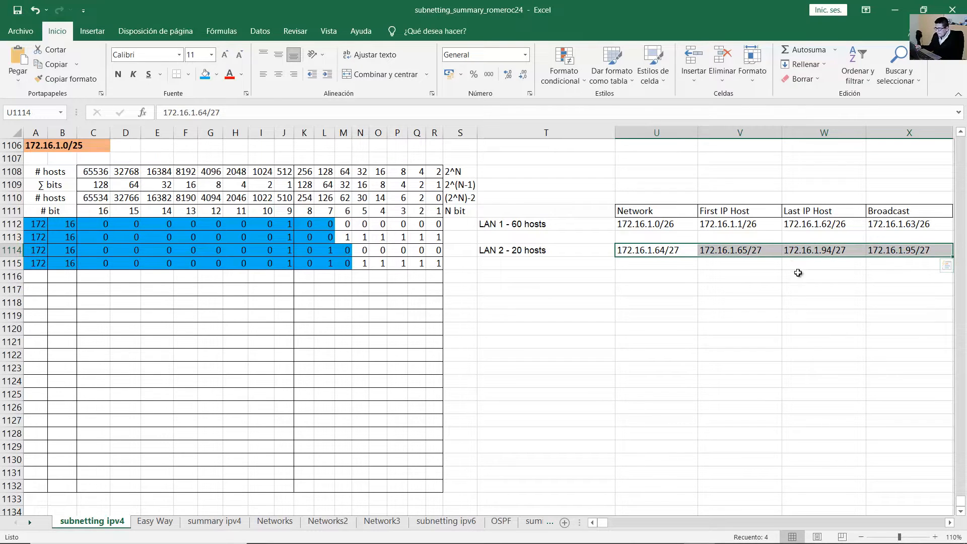
pyautogui.click(797, 272)
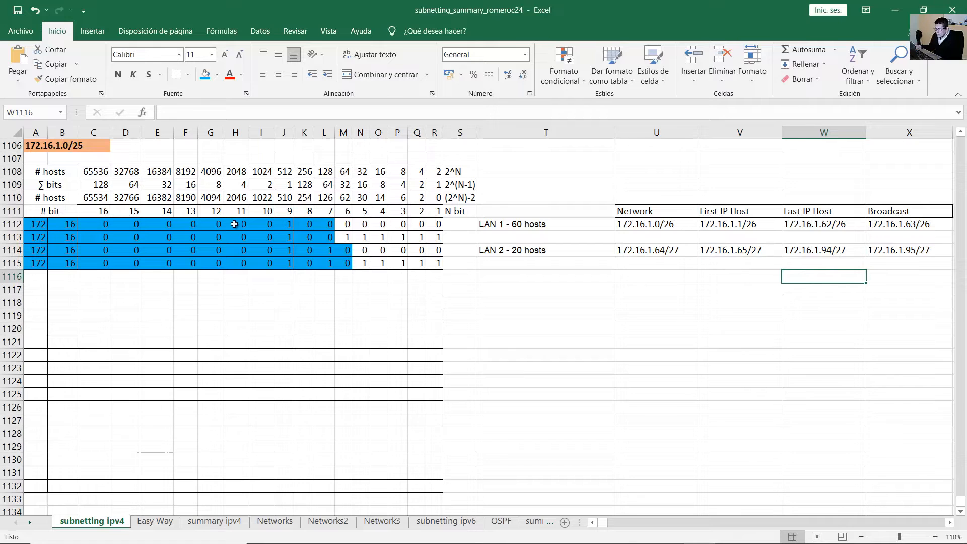
pyautogui.moveTo(623, 222); pyautogui.dragTo(912, 252)
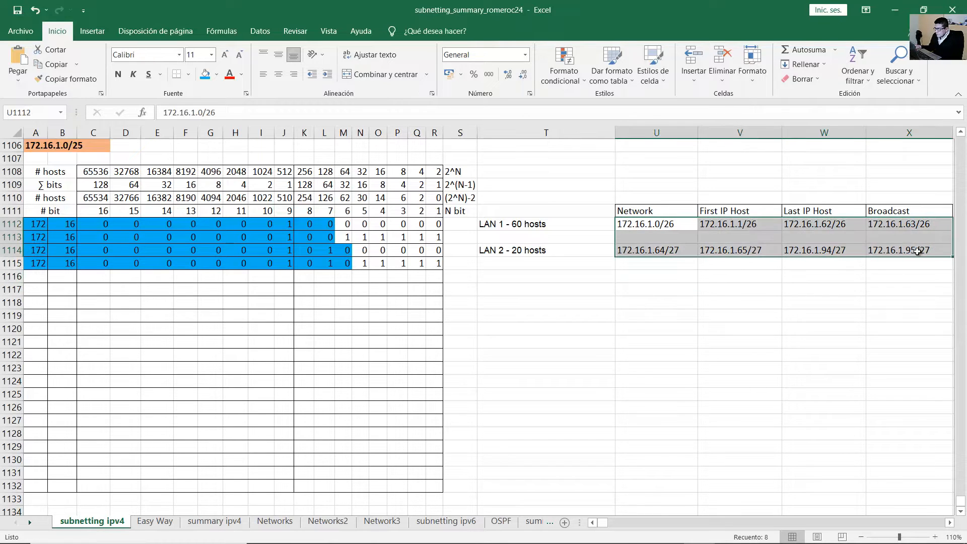
pyautogui.hotkey('alt', 'Tab')
pyautogui.scroll(-3, 68, 200)
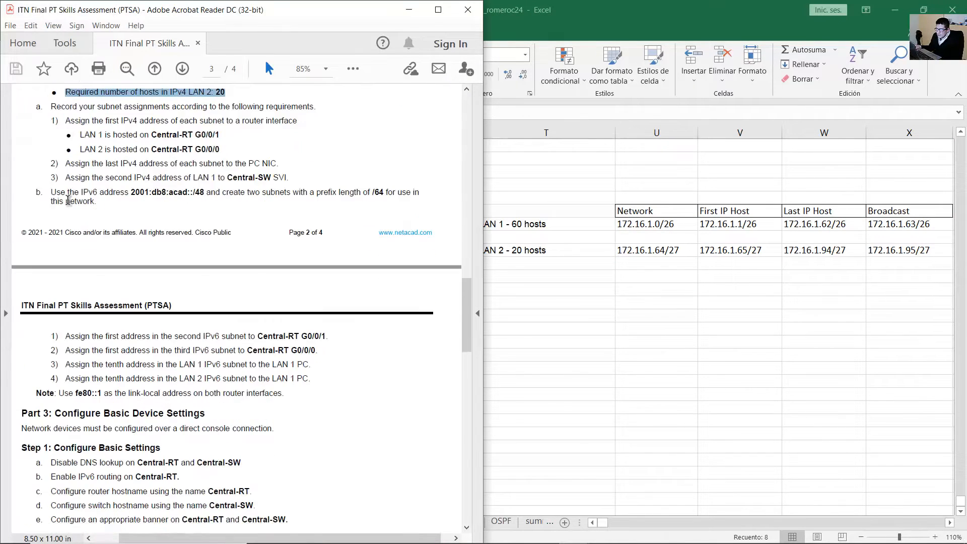
pyautogui.scroll(4, 68, 200)
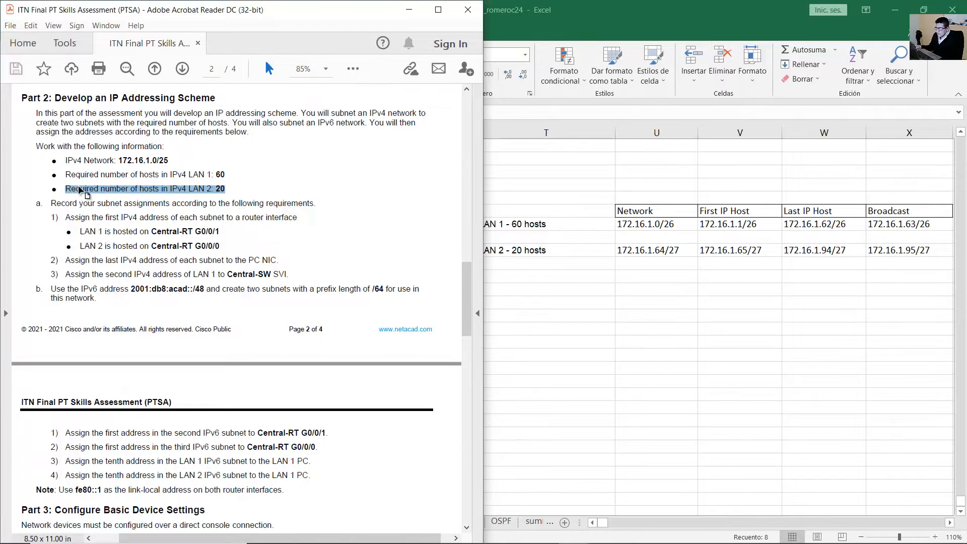
pyautogui.click(95, 194)
pyautogui.scroll(-3, 95, 194)
pyautogui.scroll(-5, 303, 335)
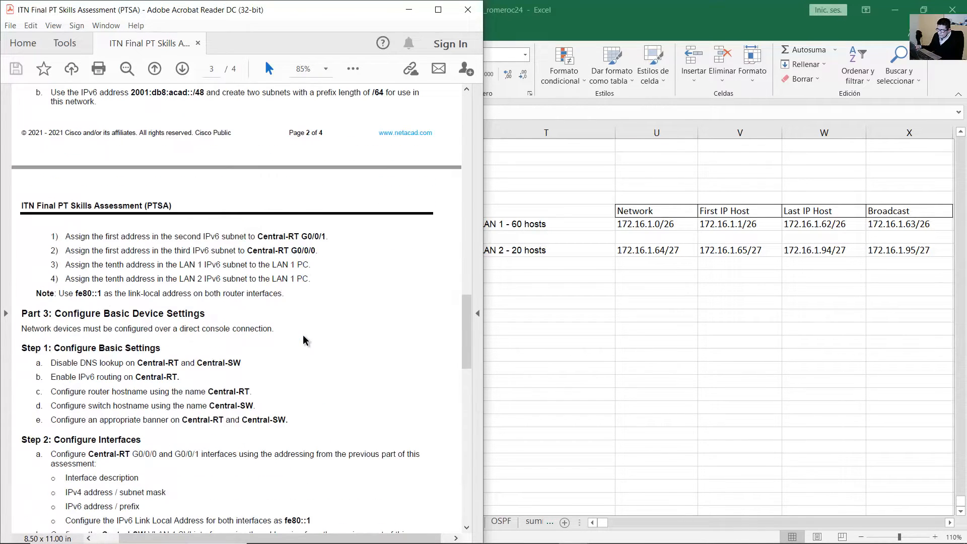
pyautogui.scroll(4, 303, 335)
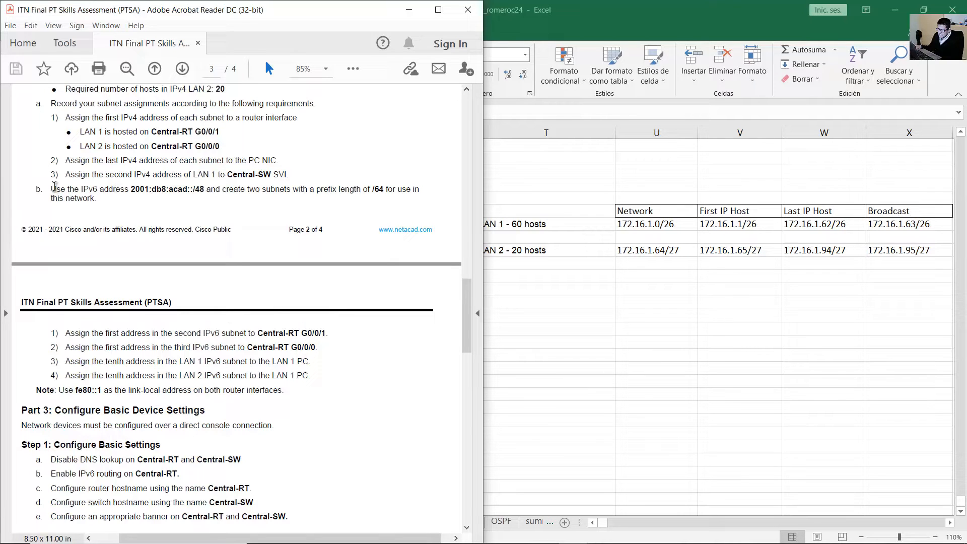
pyautogui.moveTo(55, 187); pyautogui.dragTo(98, 198)
# Highlight the PDF's IPv6 prefix and subnet instruction.
pyautogui.click(140, 192)
pyautogui.moveTo(229, 191); pyautogui.dragTo(355, 189)
pyautogui.click(187, 193)
# Enter the IPv6 base network 2001:db8:acad::/48 in cell T1117.
pyautogui.click(663, 314)
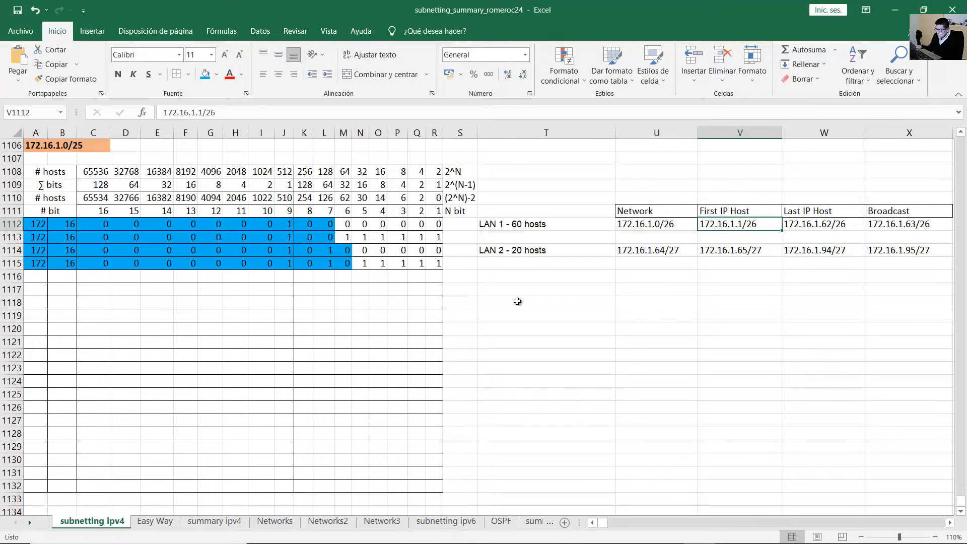
pyautogui.click(519, 302)
pyautogui.click(540, 290)
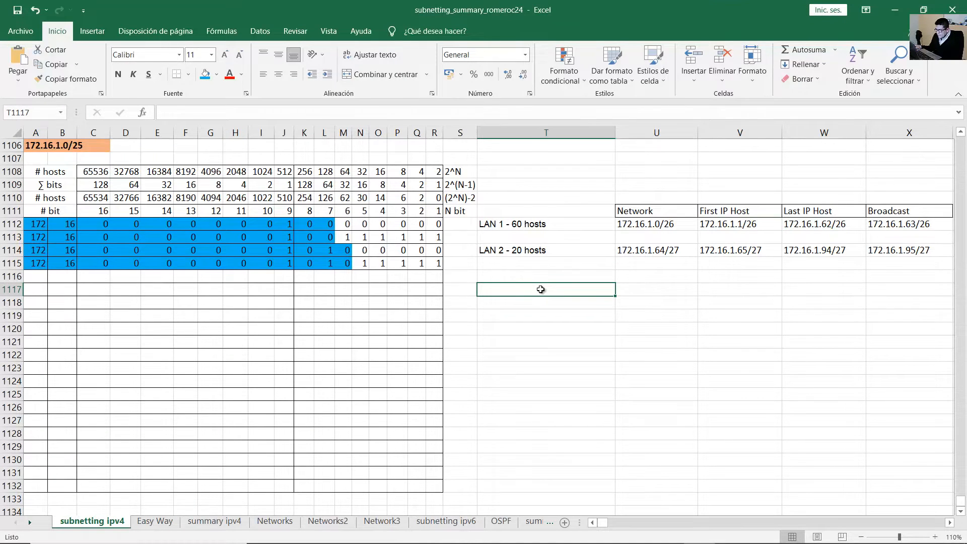
pyautogui.write('2001')
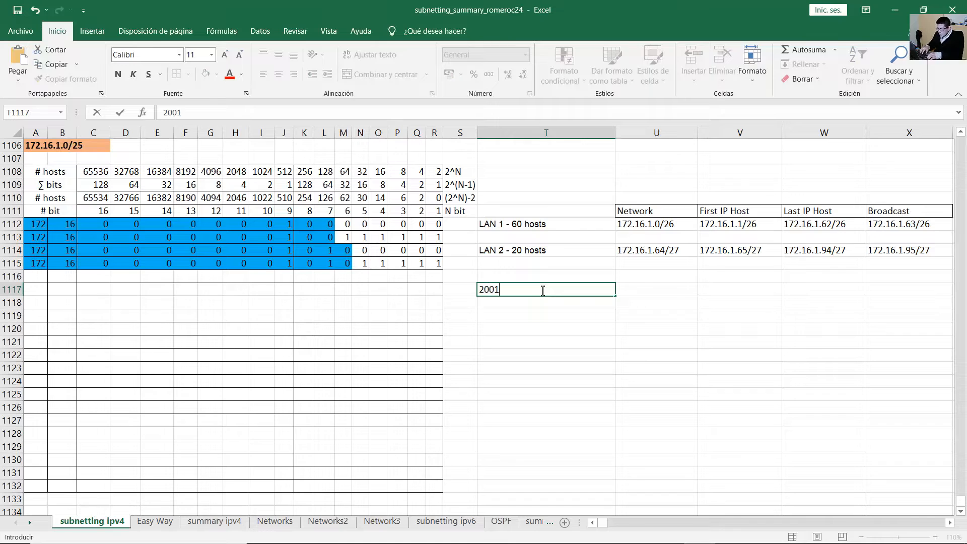
pyautogui.write(':db8:acad::')
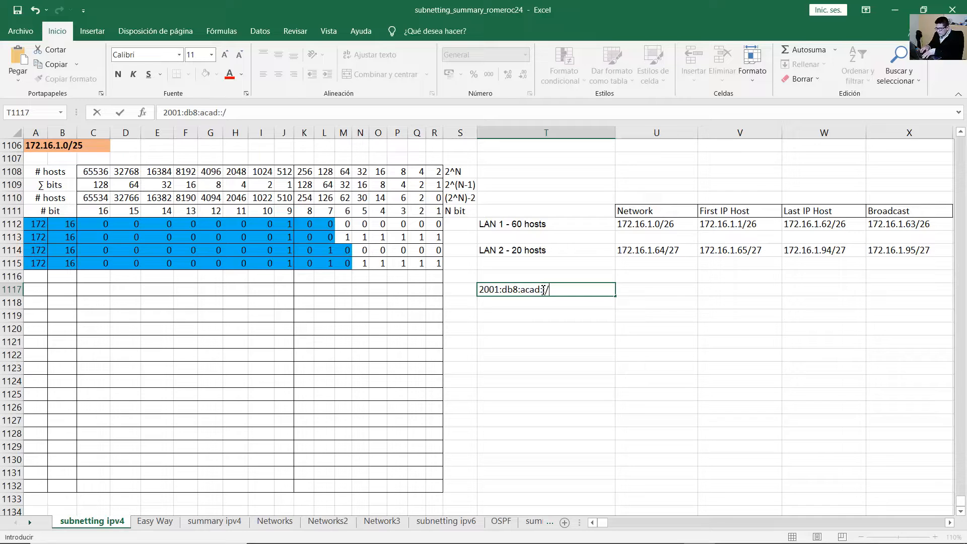
pyautogui.write('/58')
pyautogui.press('Return')
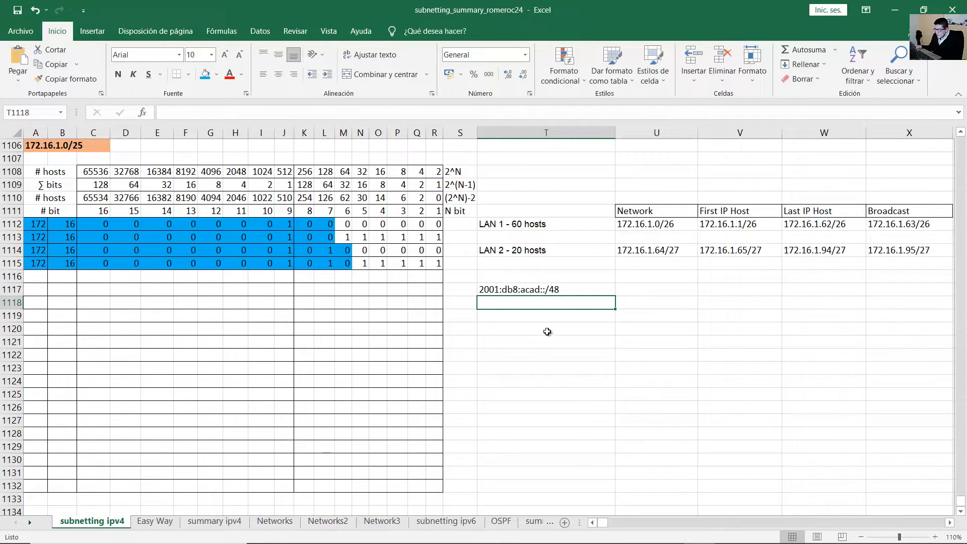
# Review the 2001 and acad parts of the T1117 entry without changing it.
pyautogui.click(499, 290)
pyautogui.doubleClick(499, 290)
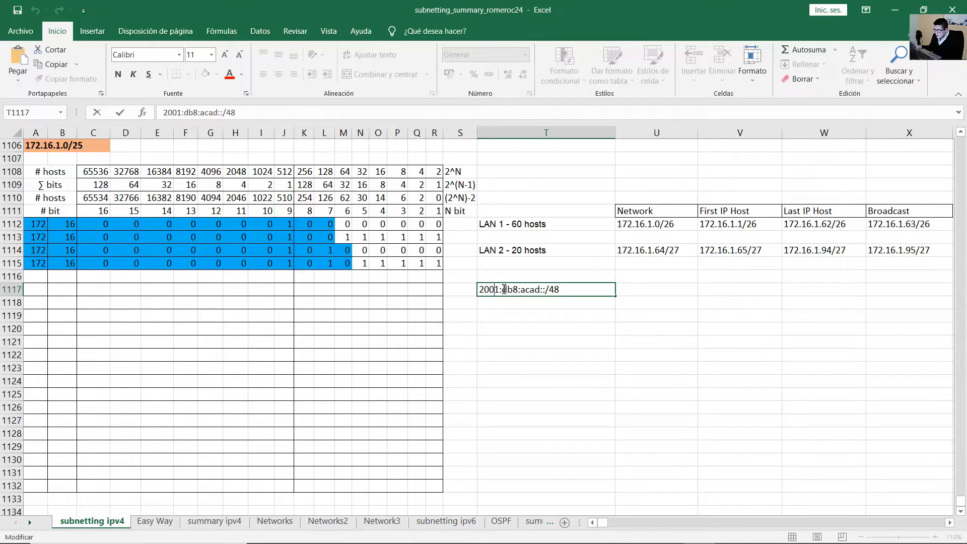
pyautogui.moveTo(501, 289); pyautogui.dragTo(542, 288)
pyautogui.click(529, 290)
pyautogui.click(632, 293)
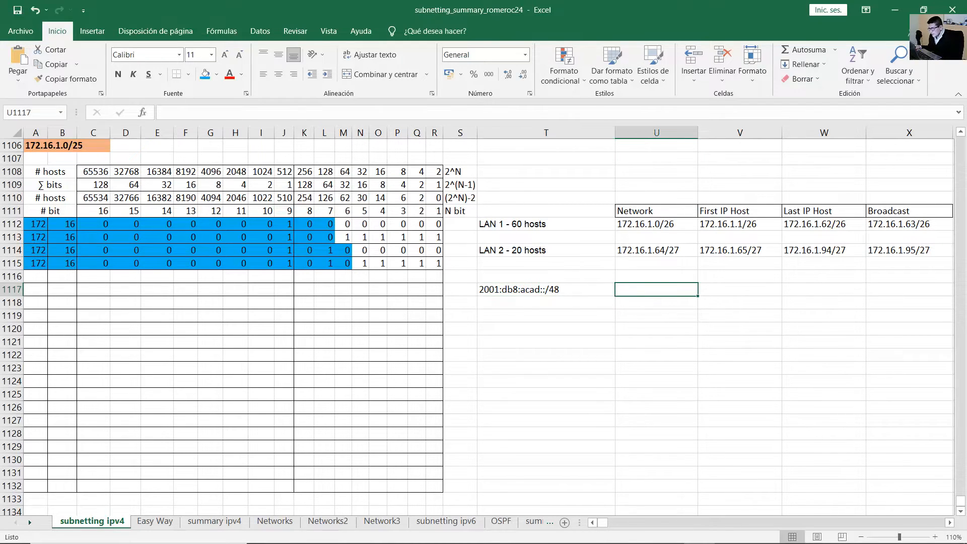
pyautogui.moveTo(670, 537)
pyautogui.moveTo(574, 532)
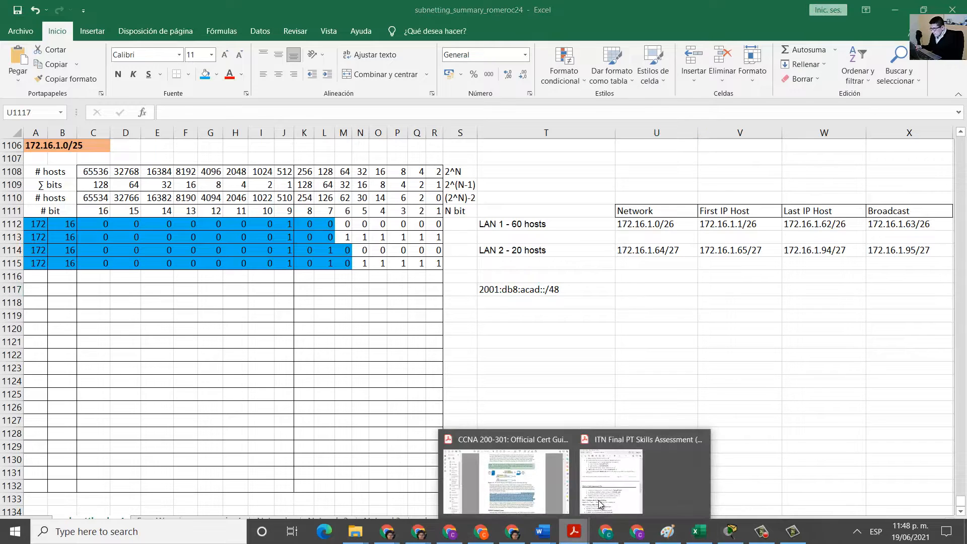
pyautogui.click(630, 499)
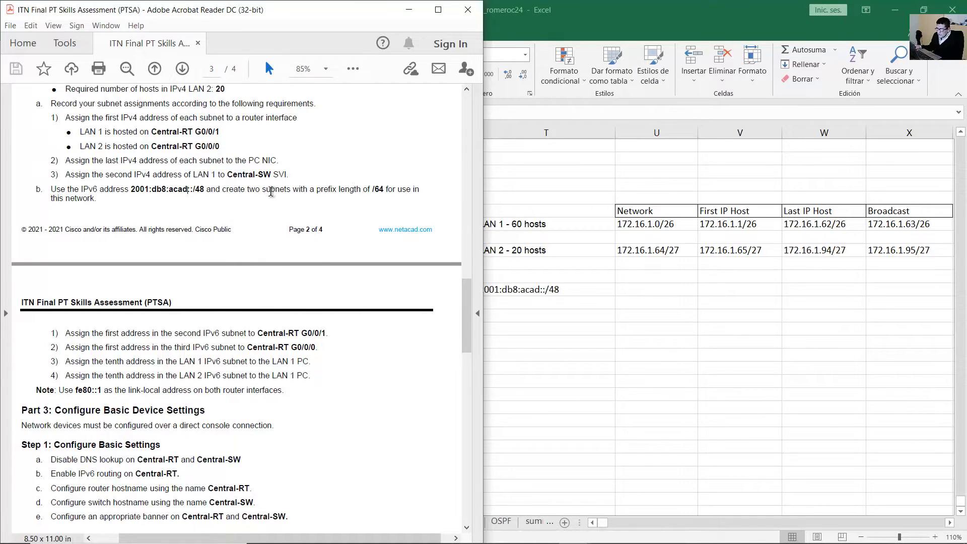
pyautogui.moveTo(222, 188); pyautogui.dragTo(373, 188)
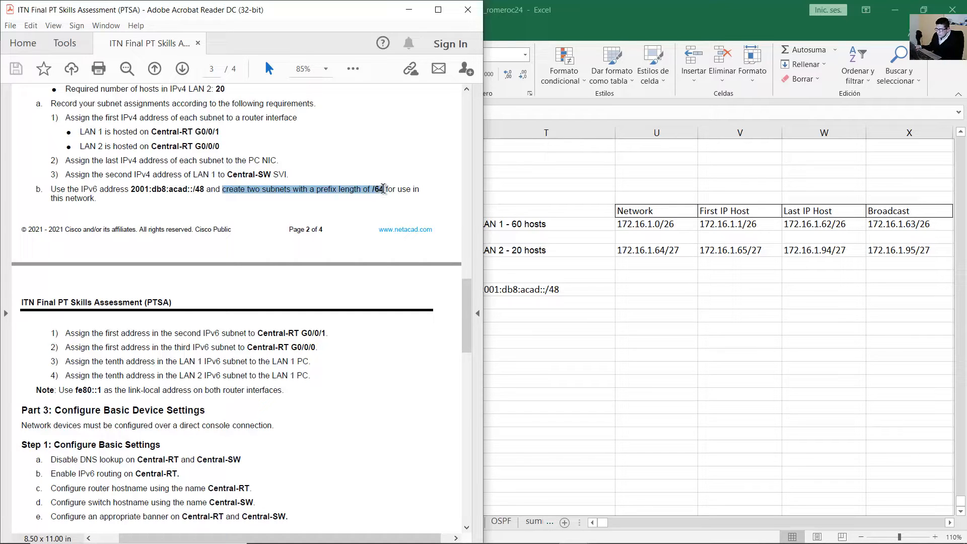
pyautogui.moveTo(388, 193); pyautogui.dragTo(389, 194)
pyautogui.click(574, 288)
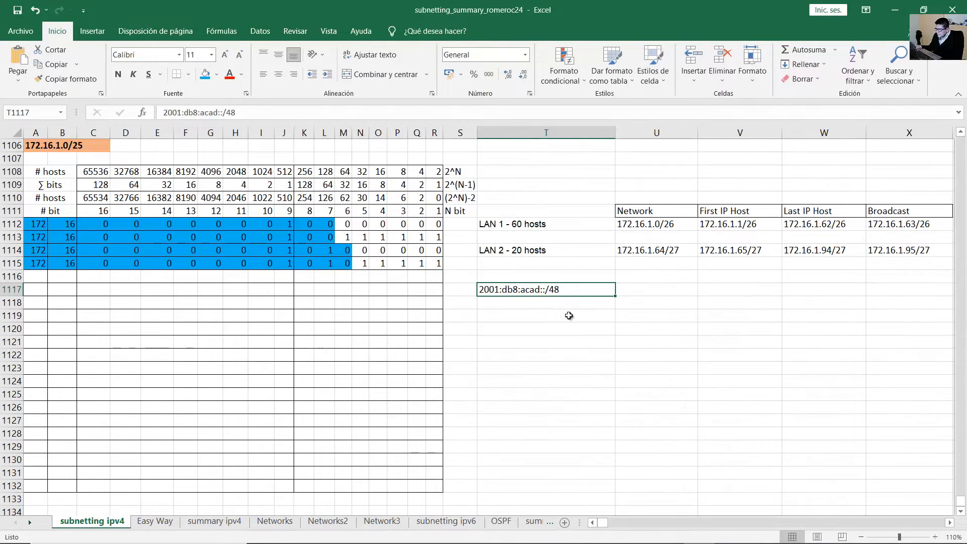
# Label cell U1118 as LAN 1.
pyautogui.click(567, 315)
pyautogui.click(545, 304)
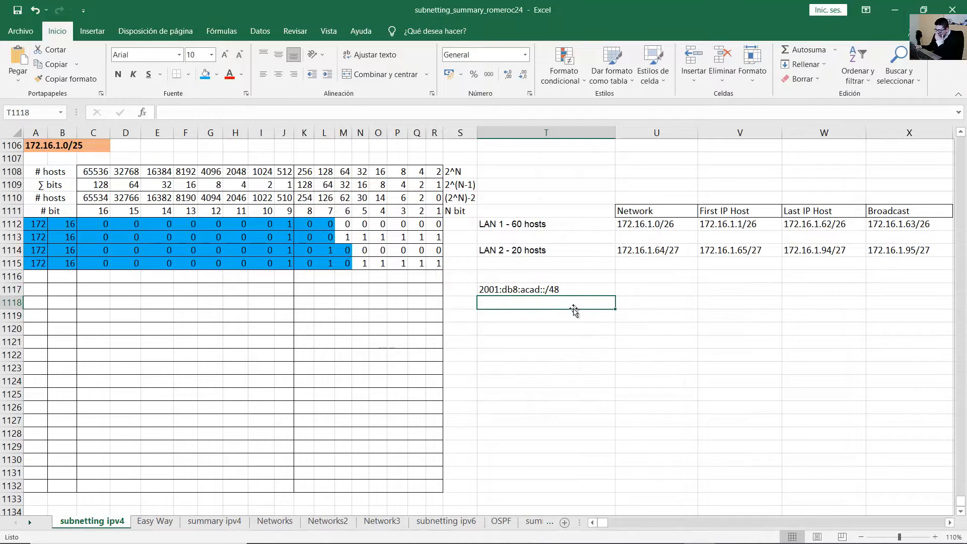
pyautogui.click(647, 303)
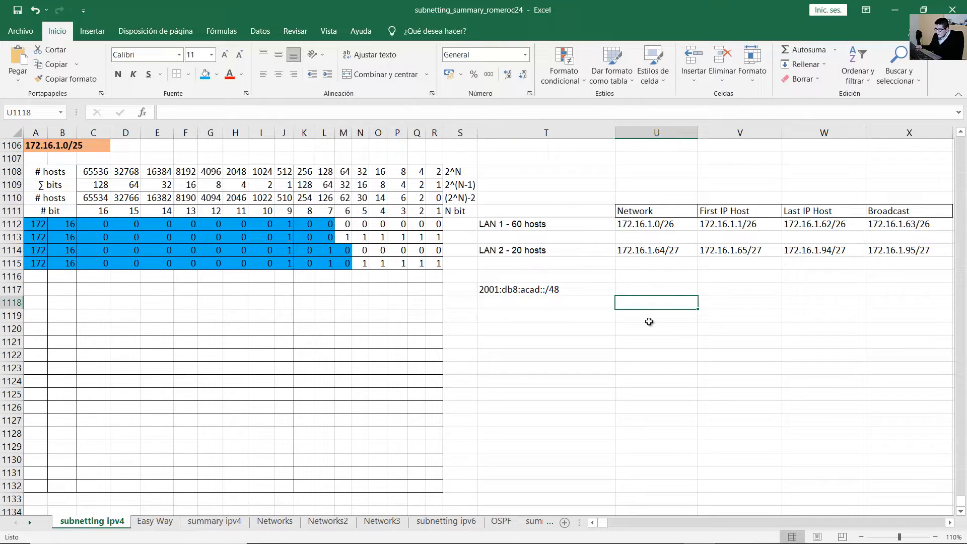
pyautogui.write('LAN 1')
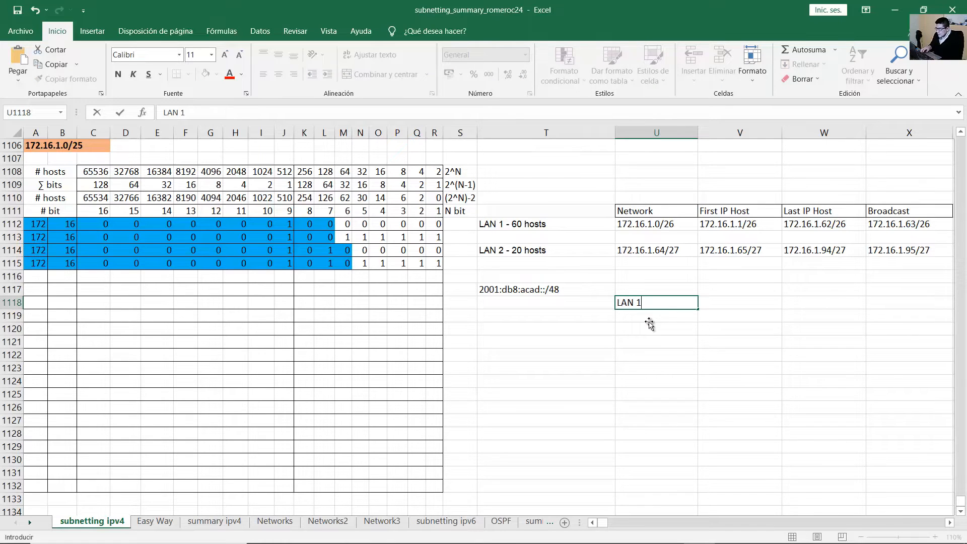
pyautogui.press('Return')
pyautogui.press('Up')
pyautogui.press('Left')
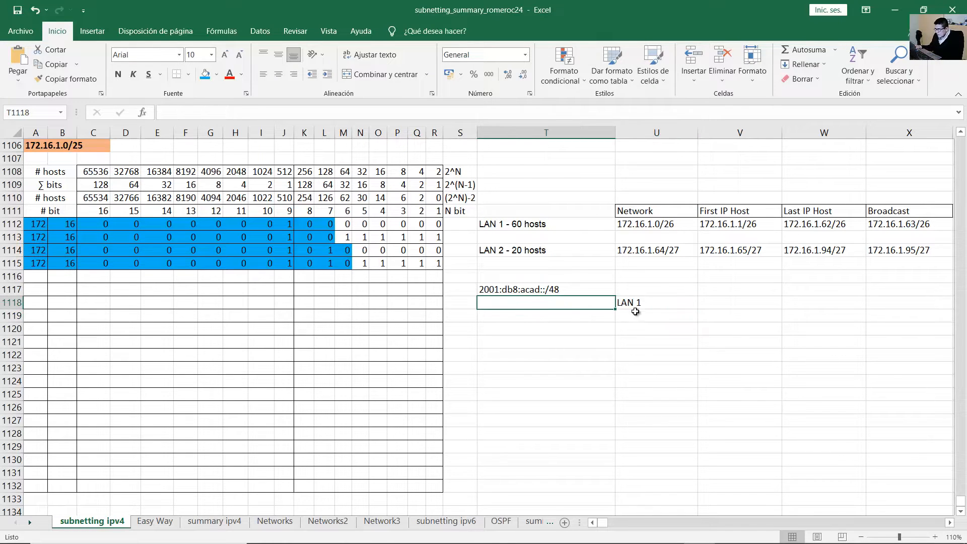
# Copy the /48 prefix into T1118 and edit it to 2001:db8:acad:a::/64.
pyautogui.doubleClick(581, 288)
pyautogui.moveTo(576, 290); pyautogui.dragTo(403, 285)
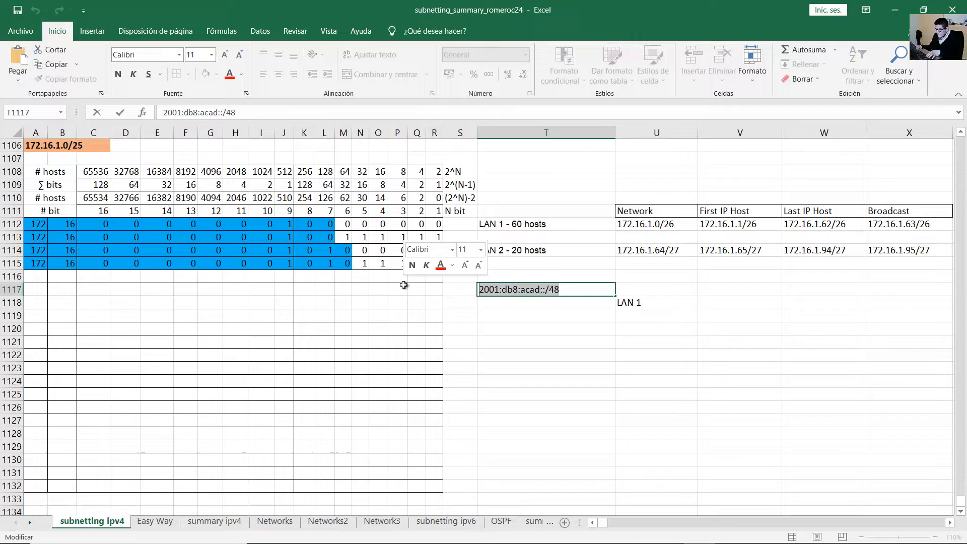
pyautogui.hotkey('ctrl', 'c')
pyautogui.click(509, 300)
pyautogui.hotkey('ctrl', 'v')
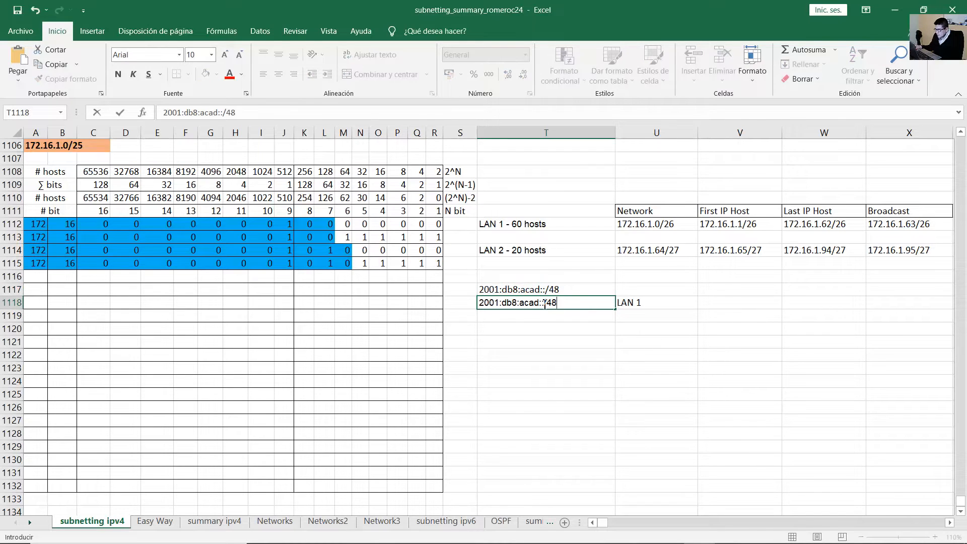
pyautogui.click(545, 303)
pyautogui.write(':')
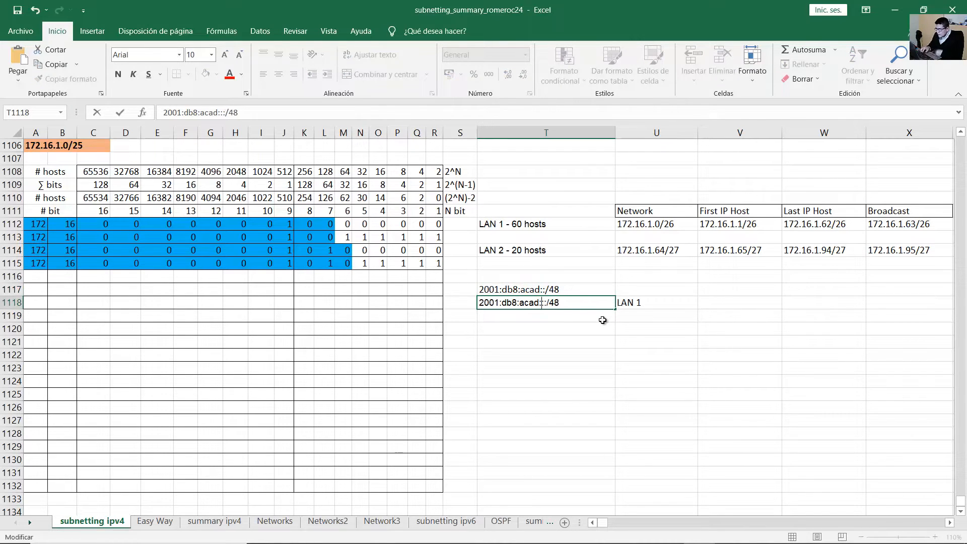
pyautogui.write('a')
pyautogui.click(570, 321)
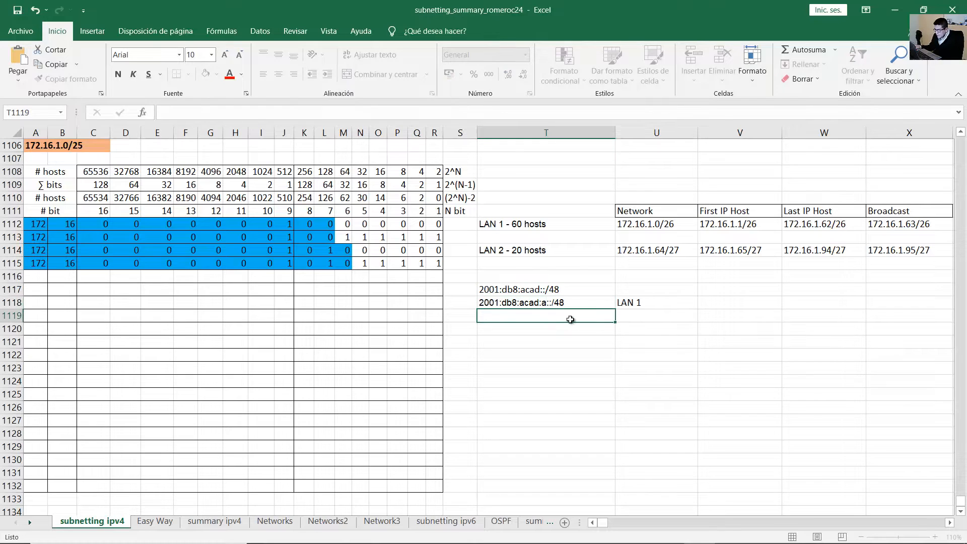
pyautogui.doubleClick(579, 303)
pyautogui.press('BackSpace')
pyautogui.press('BackSpace')
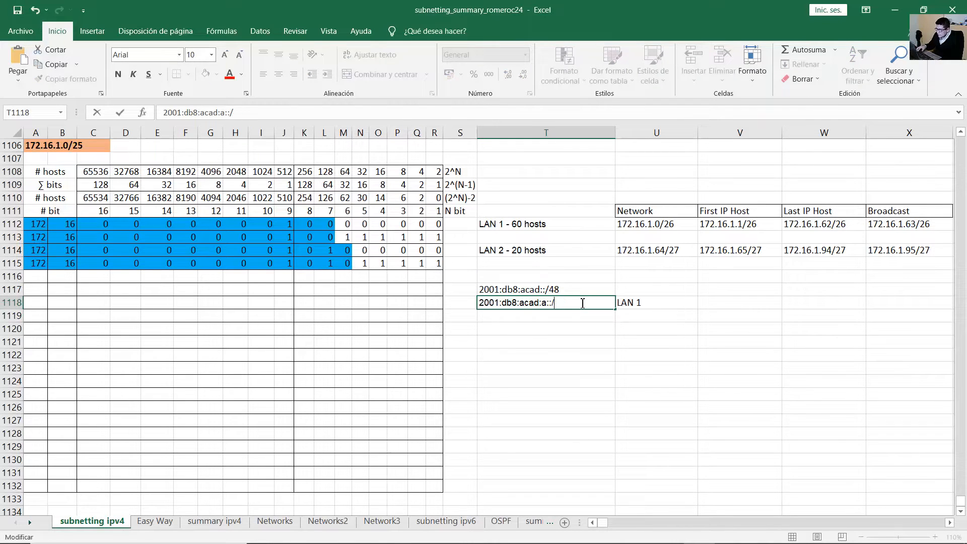
pyautogui.write('64')
pyautogui.click(570, 313)
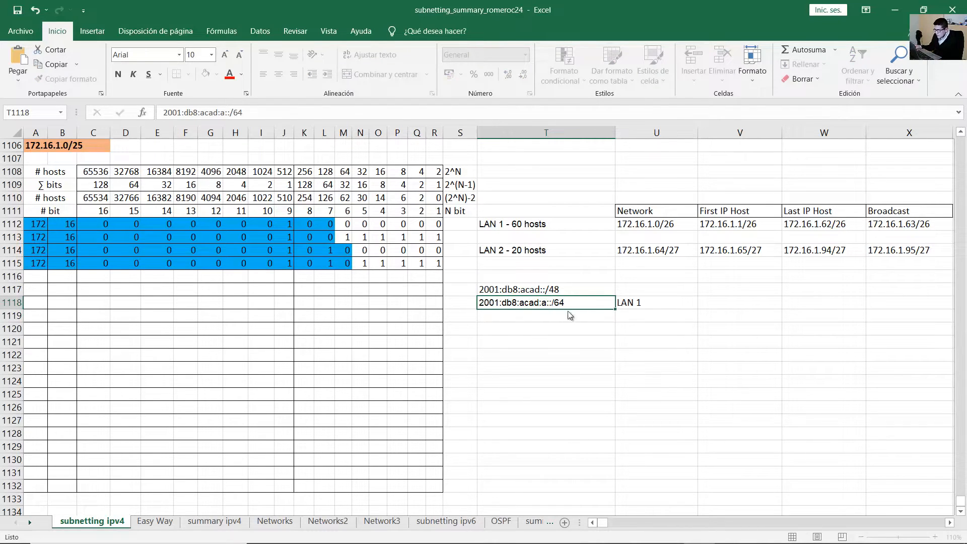
# Walk through the 2001, db8, acad, a and /64 parts of the LAN 1 address, leaving it unchanged.
pyautogui.doubleClick(488, 303)
pyautogui.doubleClick(497, 303)
pyautogui.moveTo(516, 302); pyautogui.dragTo(504, 302)
pyautogui.click(536, 303)
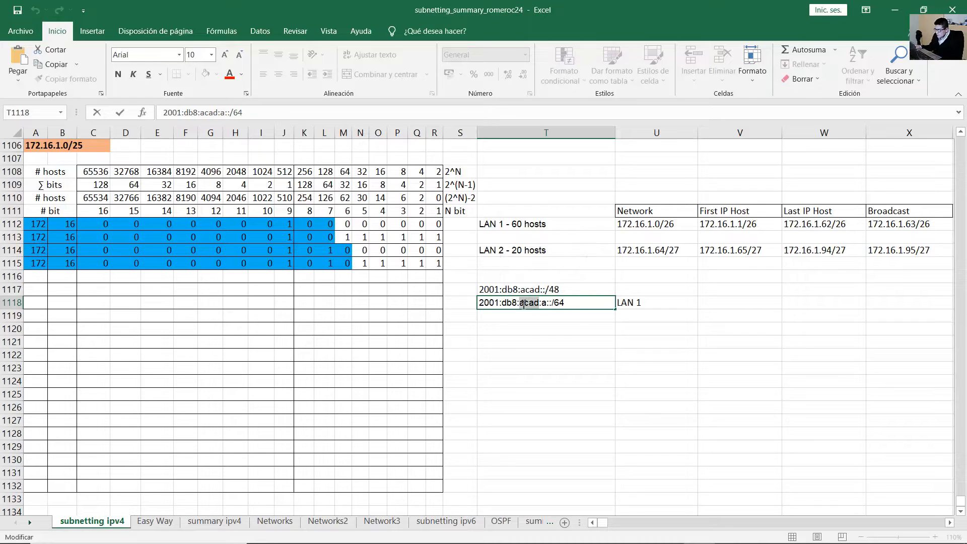
pyautogui.click(551, 302)
pyautogui.doubleClick(544, 303)
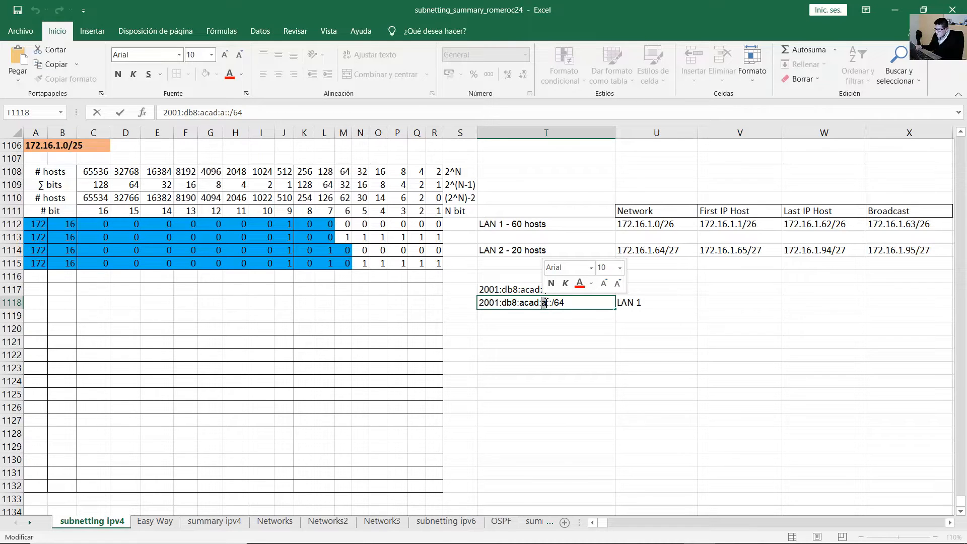
pyautogui.press('Left')
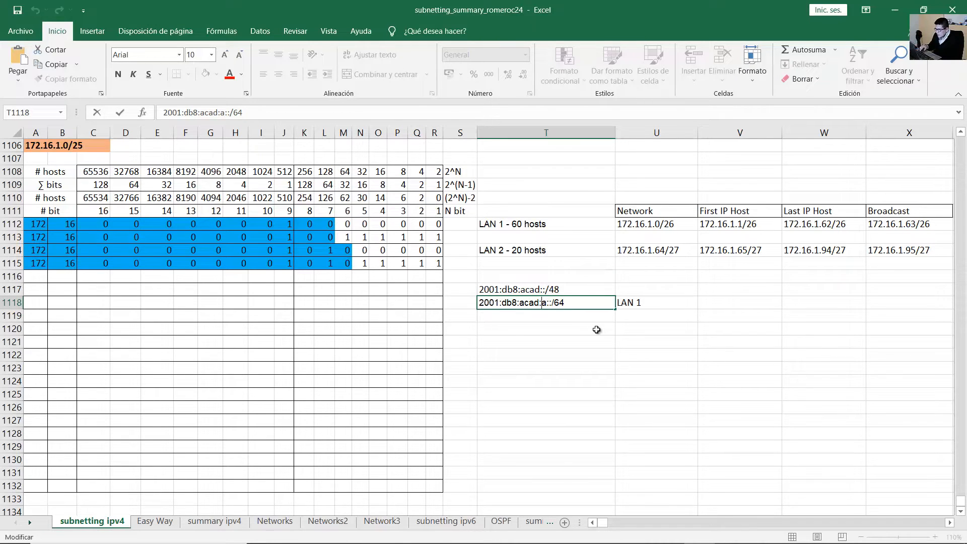
pyautogui.write('000')
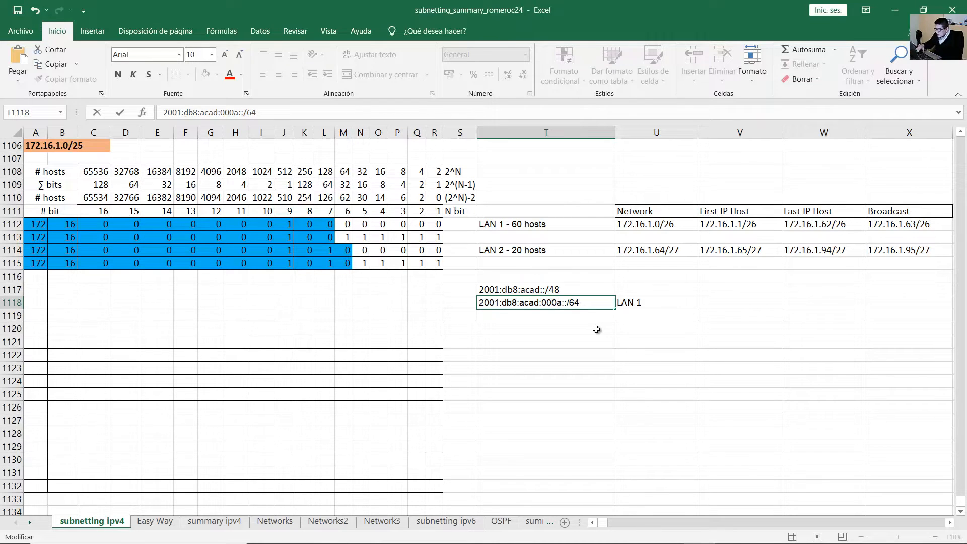
pyautogui.press('BackSpace')
pyautogui.press('BackSpace')
pyautogui.press('BackSpace')
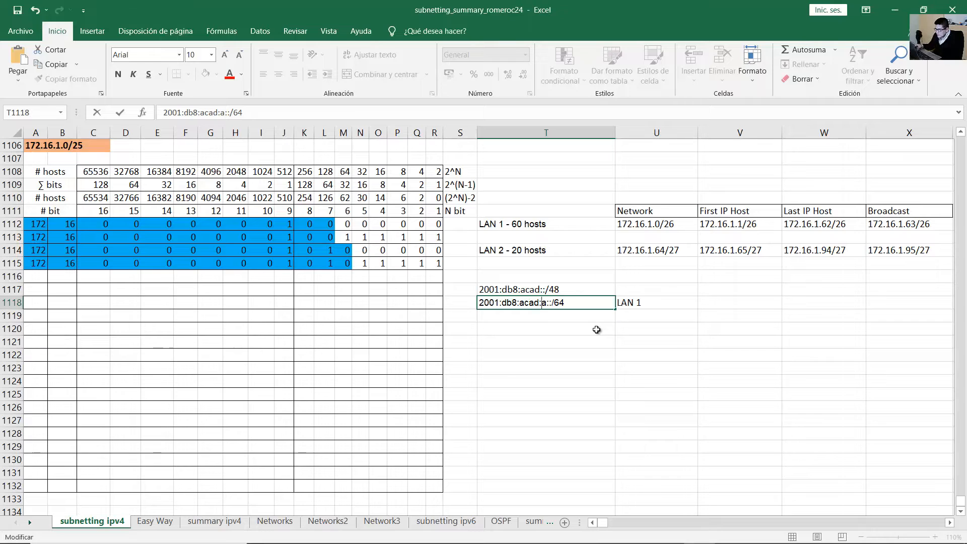
pyautogui.press('Escape')
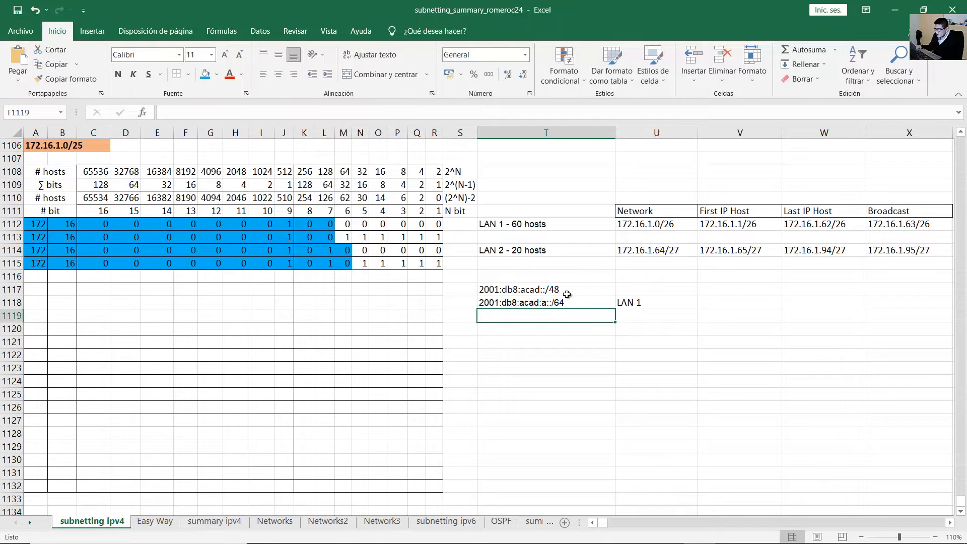
# Add the LAN 2 label in U1119 below LAN 1.
pyautogui.click(569, 293)
pyautogui.click(572, 305)
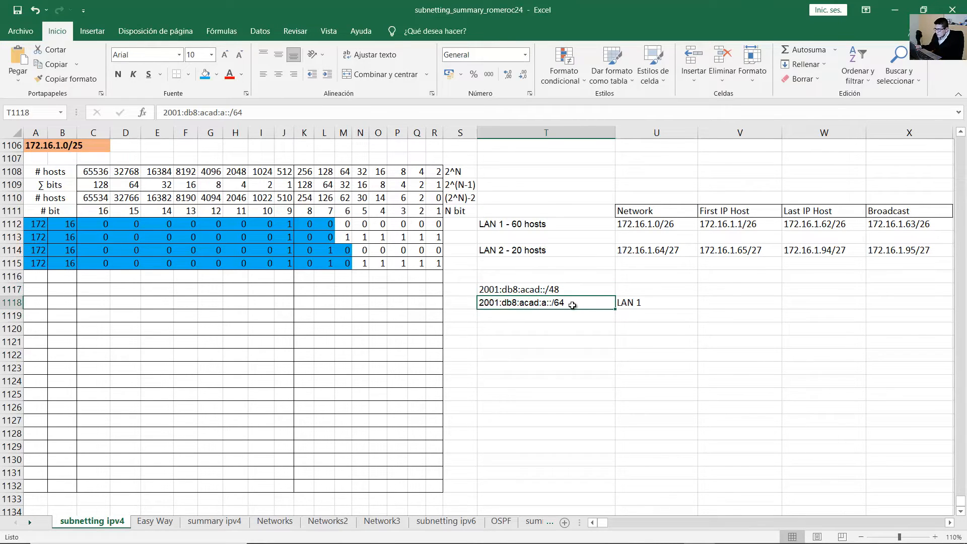
pyautogui.click(647, 305)
pyautogui.click(580, 301)
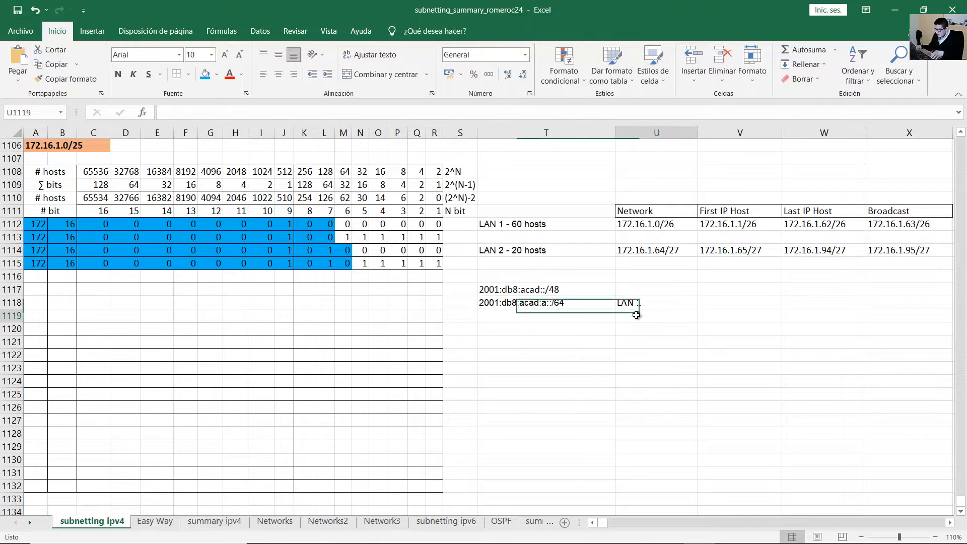
pyautogui.doubleClick(638, 317)
pyautogui.write('LAN 2')
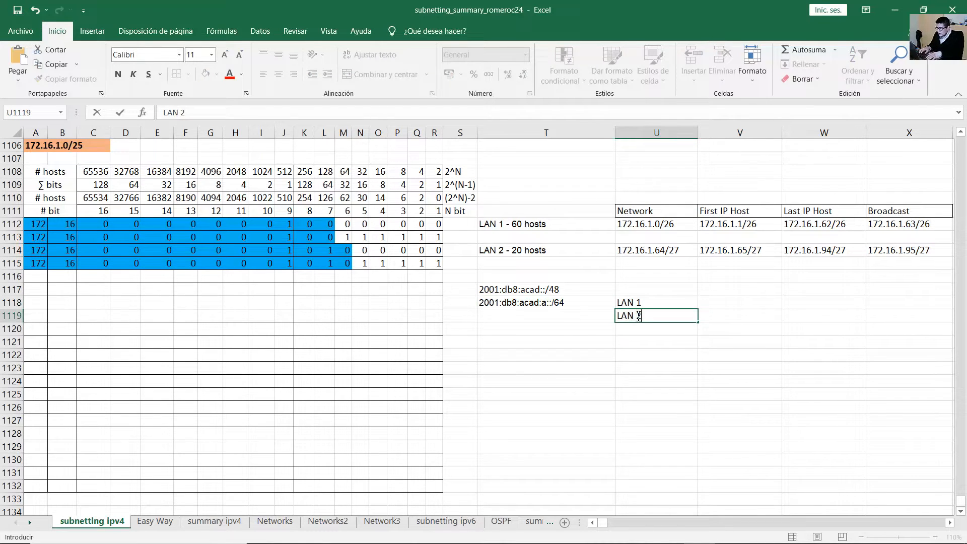
pyautogui.press('Return')
# Copy the LAN 1 address into T1119 and change it to 2001:db8:acad:b::/64.
pyautogui.press('Up')
pyautogui.press('Up')
pyautogui.press('Left')
pyautogui.hotkey('ctrl', 'c')
pyautogui.press('Down')
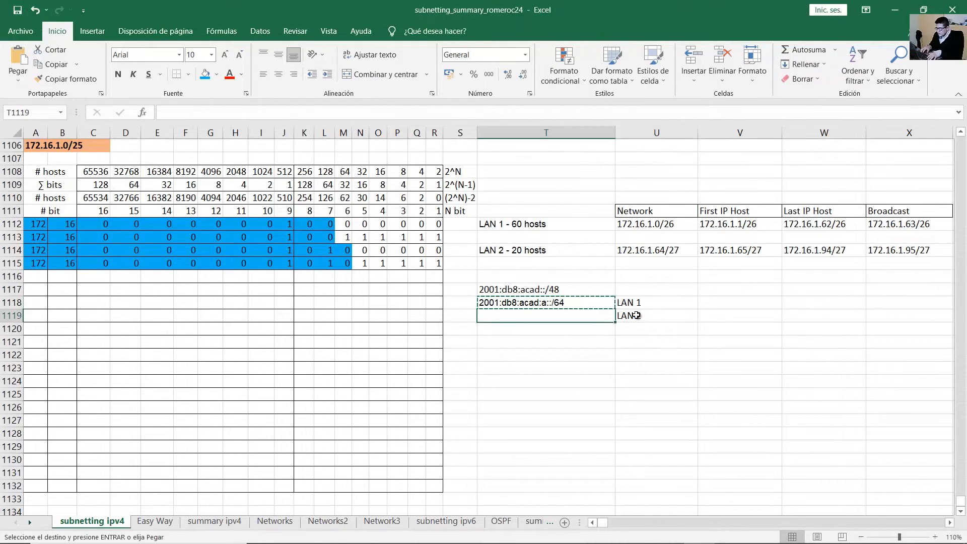
pyautogui.hotkey('ctrl', 'v')
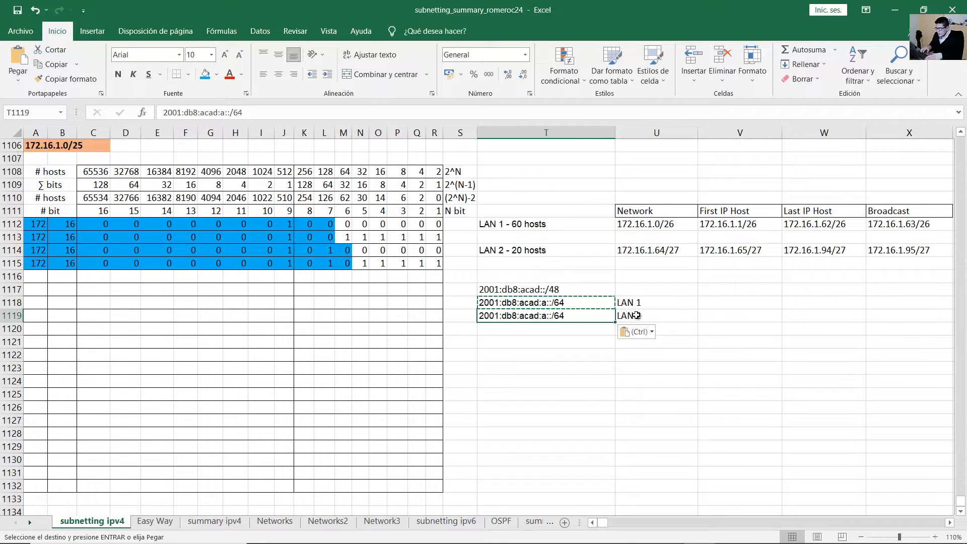
pyautogui.press('F2')
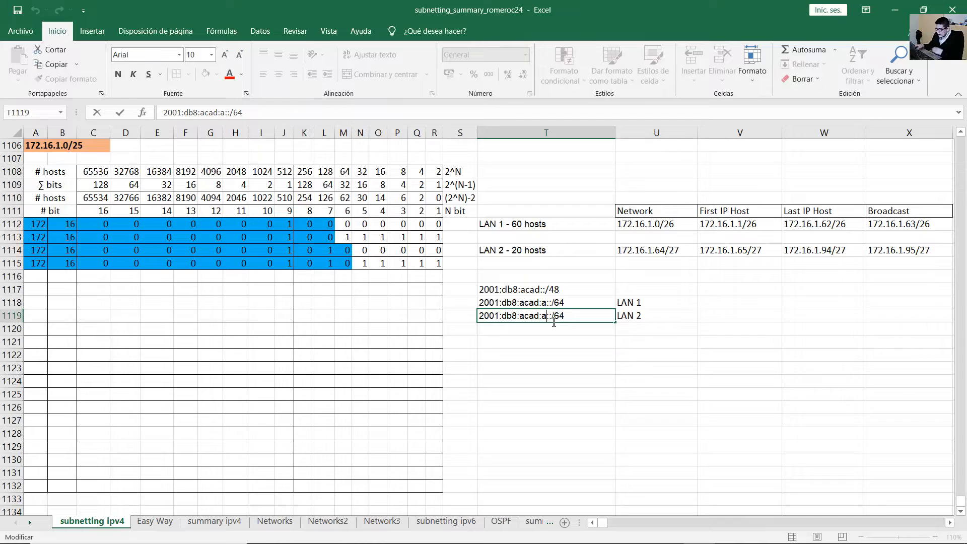
pyautogui.press('Left')
pyautogui.press('BackSpace')
pyautogui.write('b')
pyautogui.press('Return')
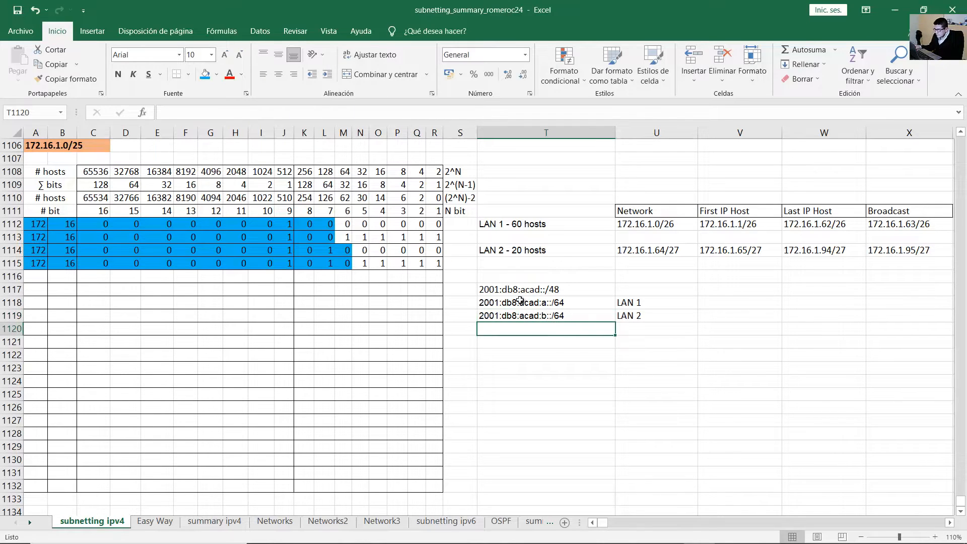
pyautogui.moveTo(521, 302); pyautogui.dragTo(641, 316)
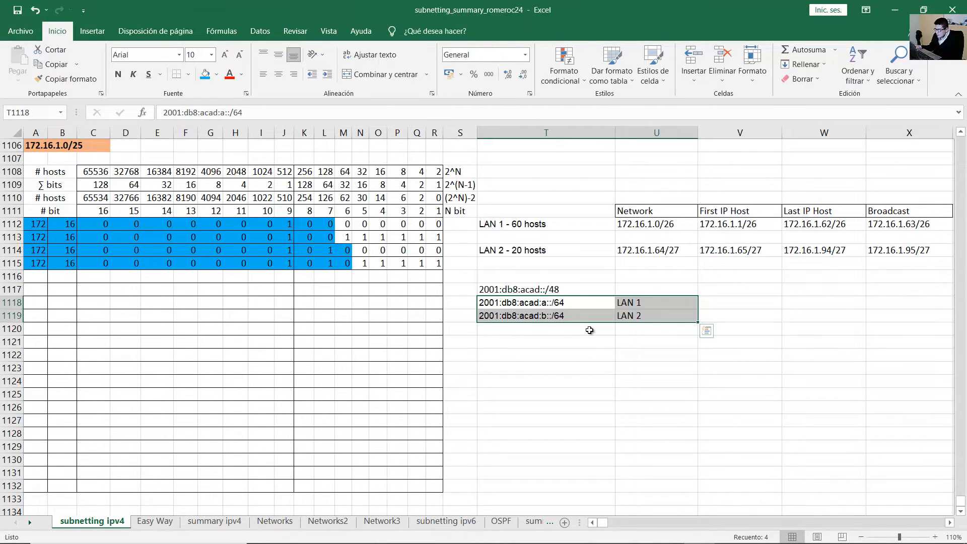
pyautogui.click(590, 330)
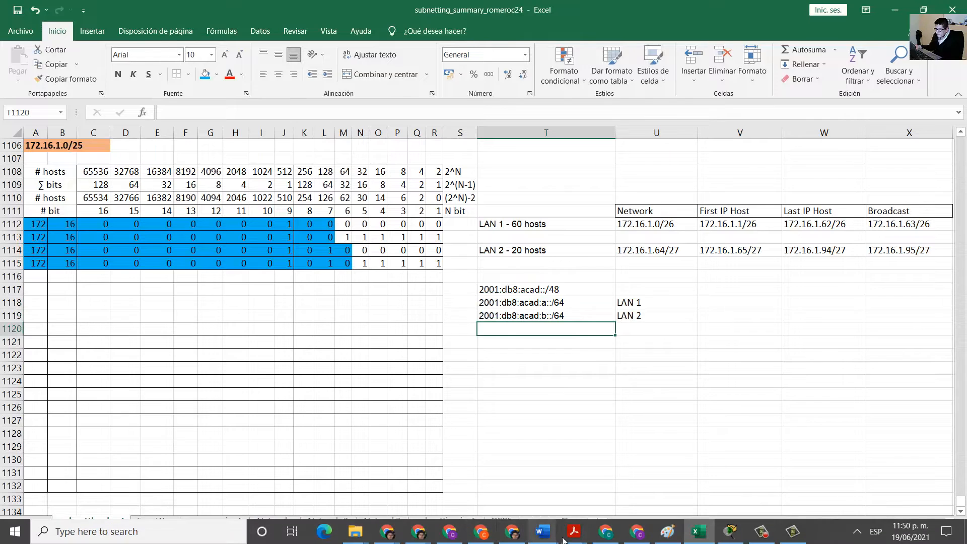
# Review the PDF's subnet assignment rules and LAN 1's Central-RT G0/0/1 link in the topology.
pyautogui.click(575, 531)
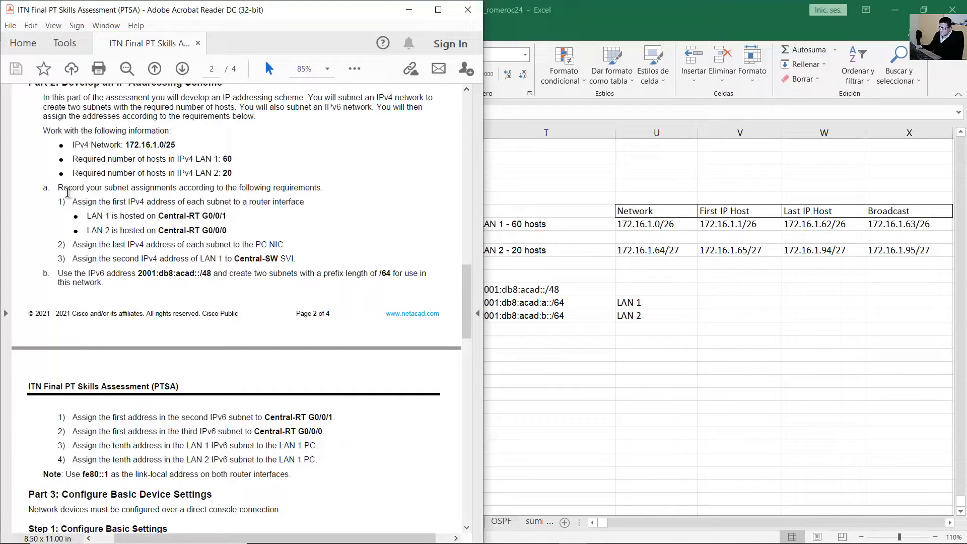
pyautogui.moveTo(59, 187); pyautogui.dragTo(324, 191)
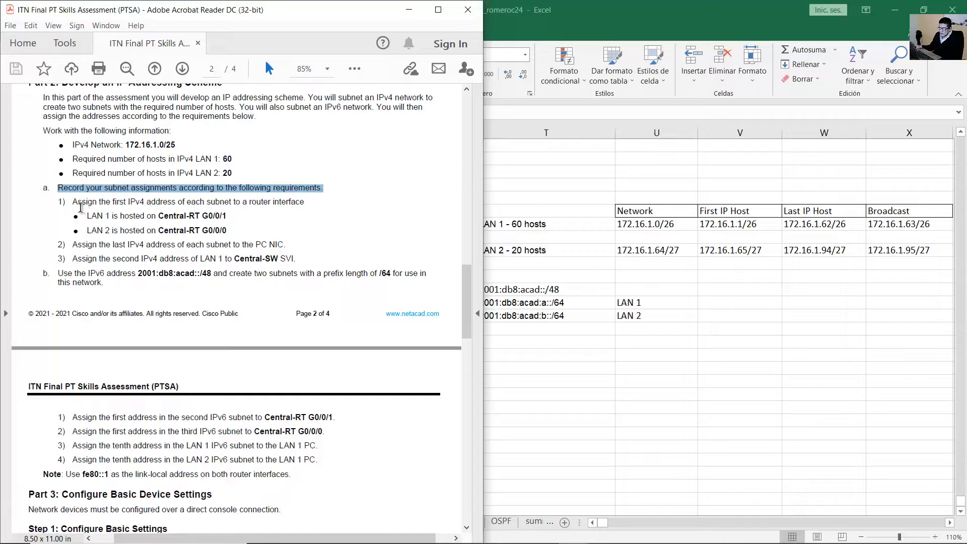
pyautogui.moveTo(84, 202); pyautogui.dragTo(296, 203)
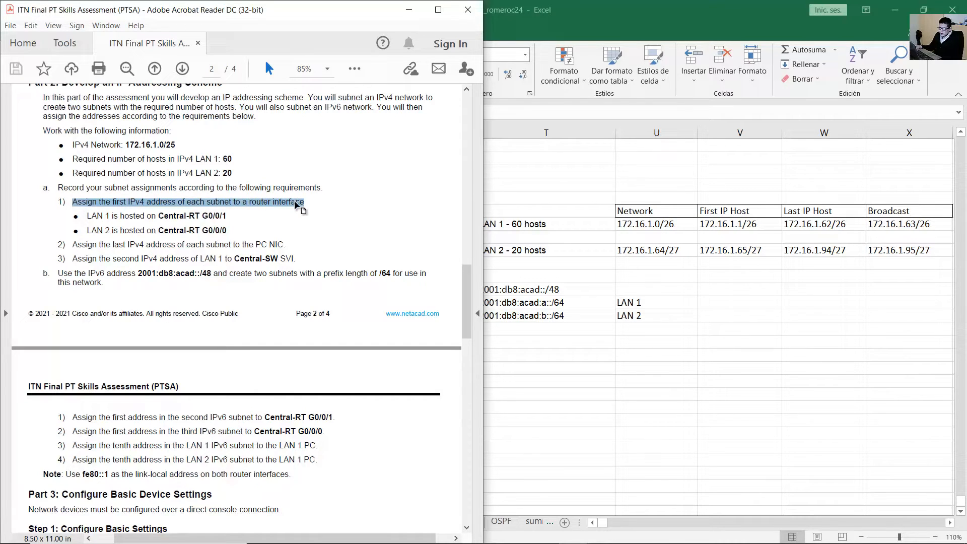
pyautogui.moveTo(87, 216); pyautogui.dragTo(255, 217)
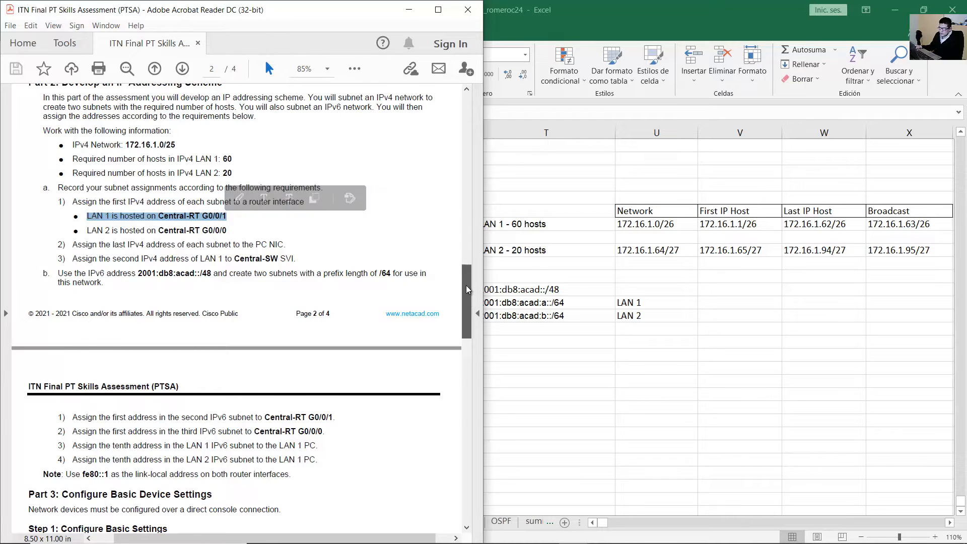
pyautogui.moveTo(467, 285); pyautogui.dragTo(467, 125)
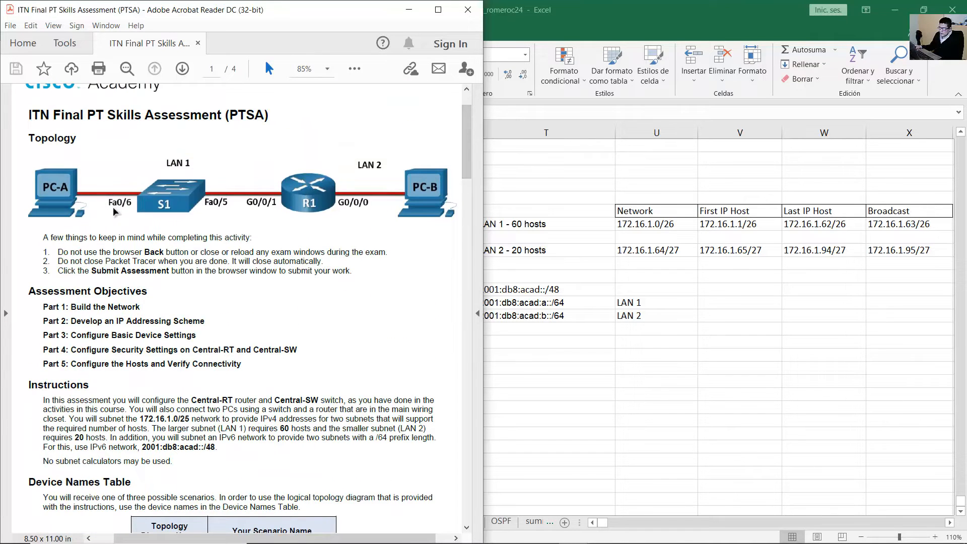
pyautogui.moveTo(246, 203); pyautogui.dragTo(287, 190)
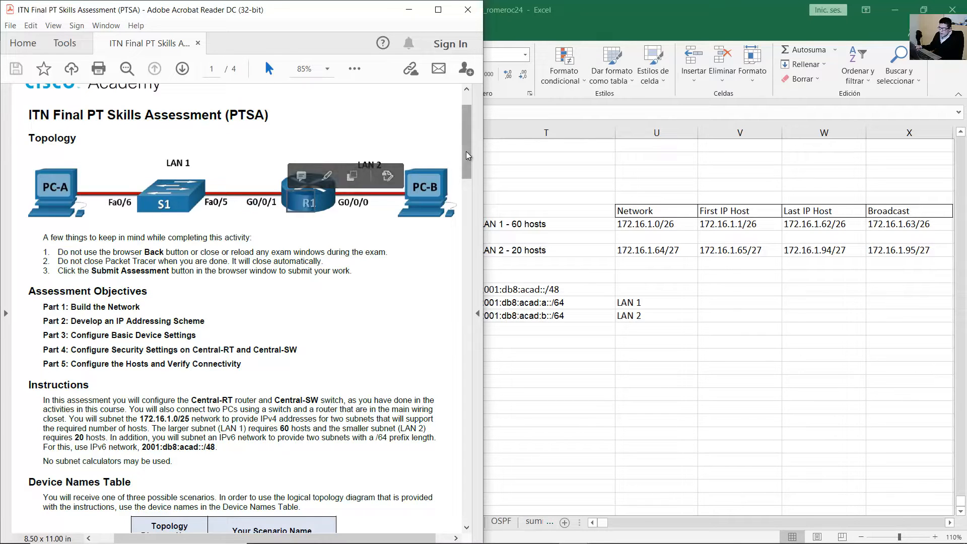
pyautogui.click(599, 345)
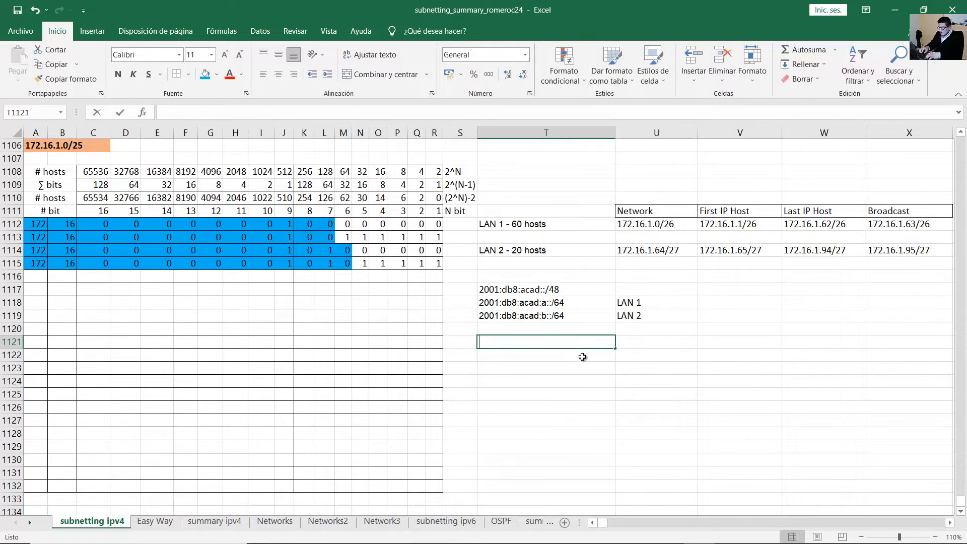
# Enter Central-RT in T1121 with interfaces G0/0/1 and G0/0/0 beside it.
pyautogui.write('Central-RT')
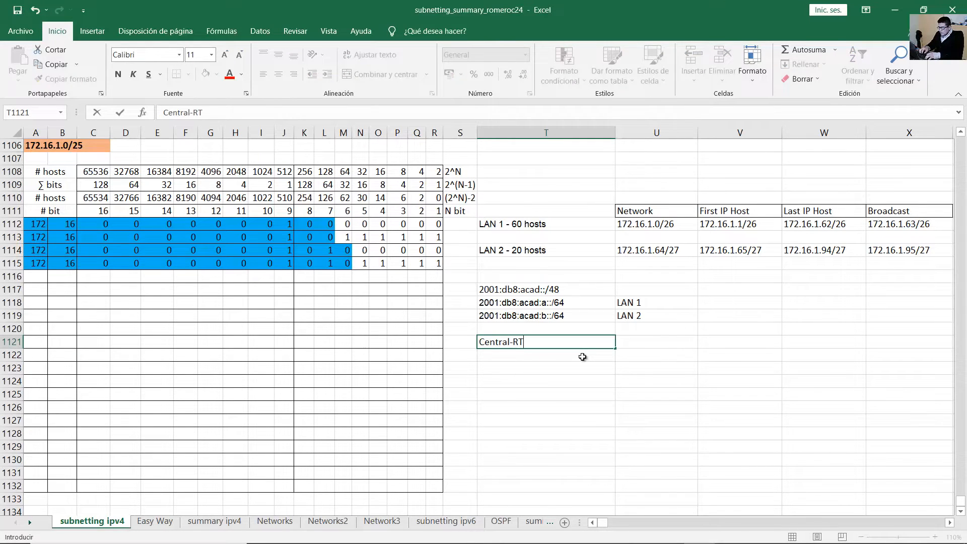
pyautogui.press('Tab')
pyautogui.write('G0/')
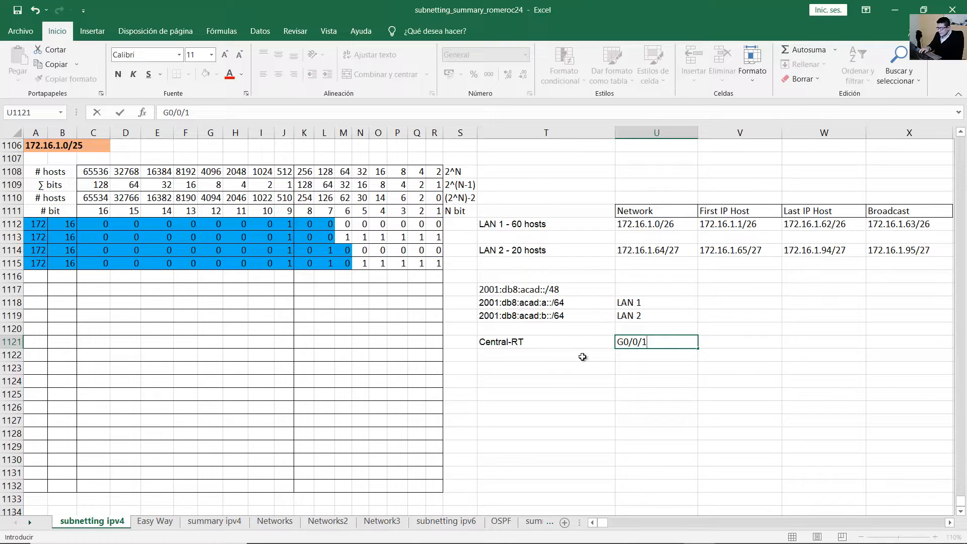
pyautogui.press('Return')
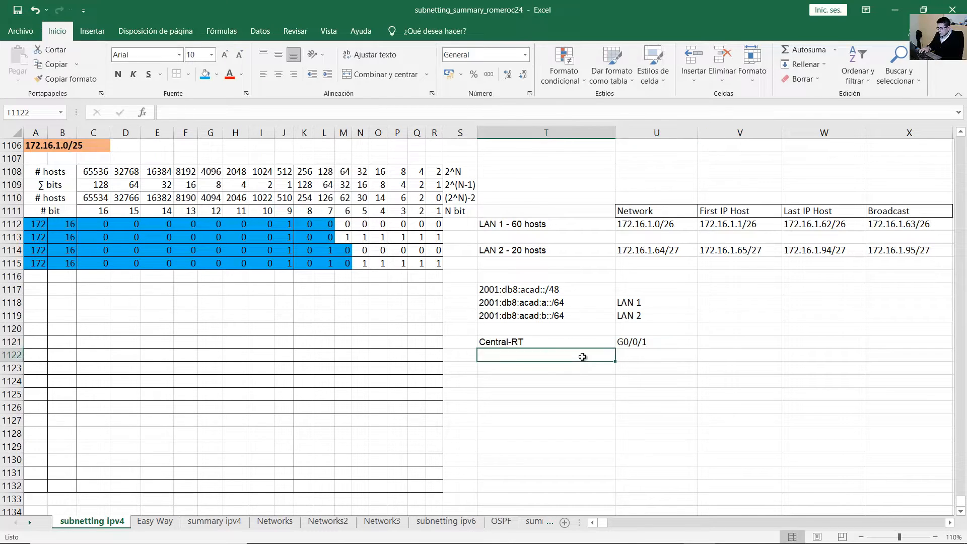
pyautogui.press('Down')
pyautogui.press('Down')
pyautogui.press('Right')
pyautogui.write('G0')
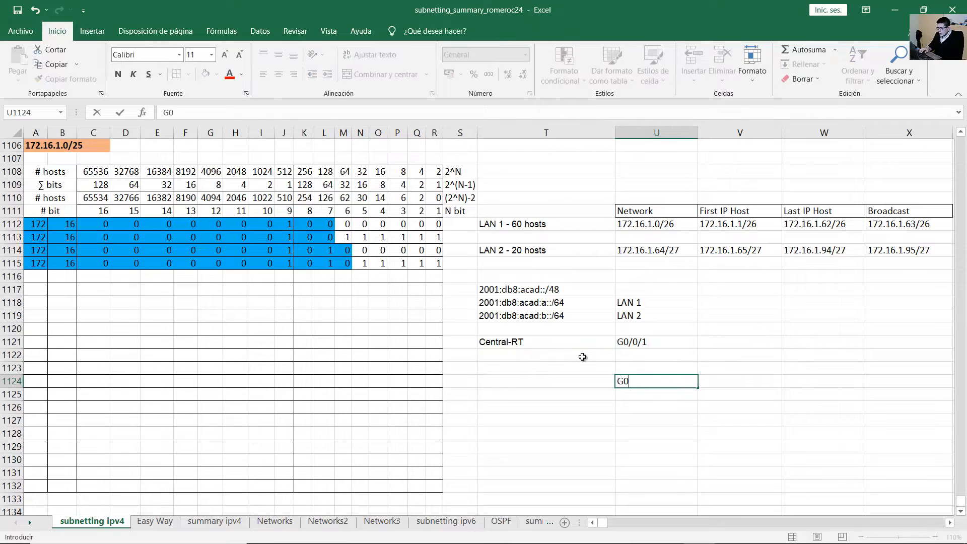
pyautogui.write('/0/0')
pyautogui.press('Return')
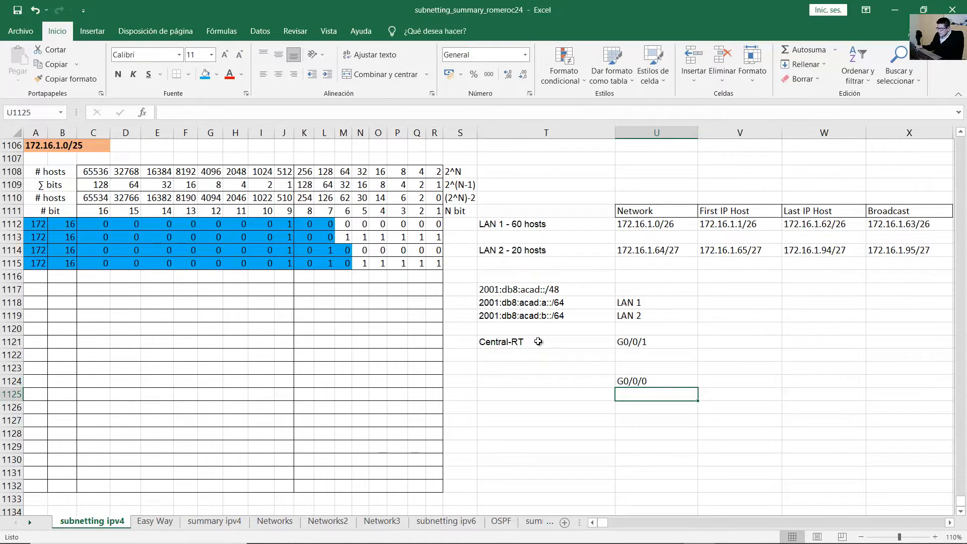
# Append (LAN 1) to G0/0/1 and (LAN 2) to G0/0/0.
pyautogui.click(532, 343)
pyautogui.press('Down')
pyautogui.press('Down')
pyautogui.press('Down')
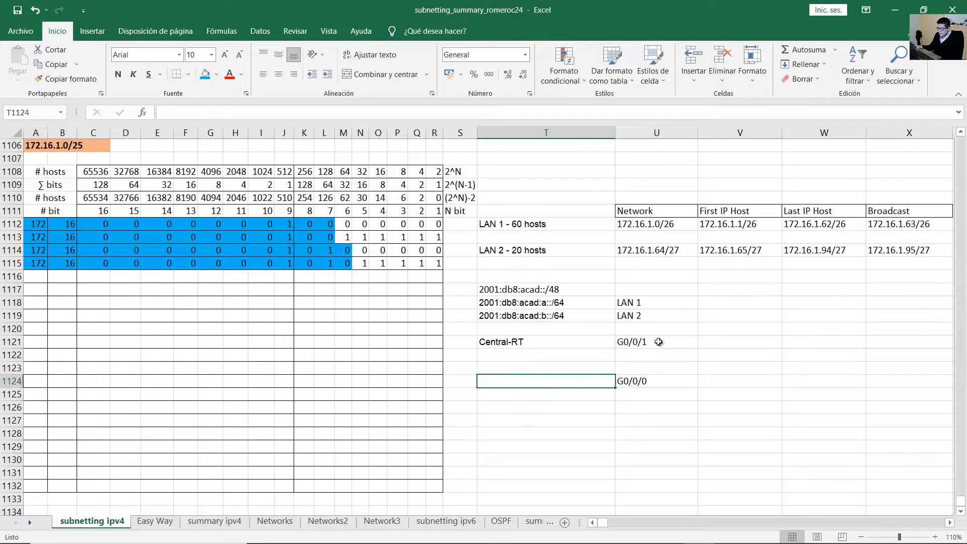
pyautogui.doubleClick(659, 342)
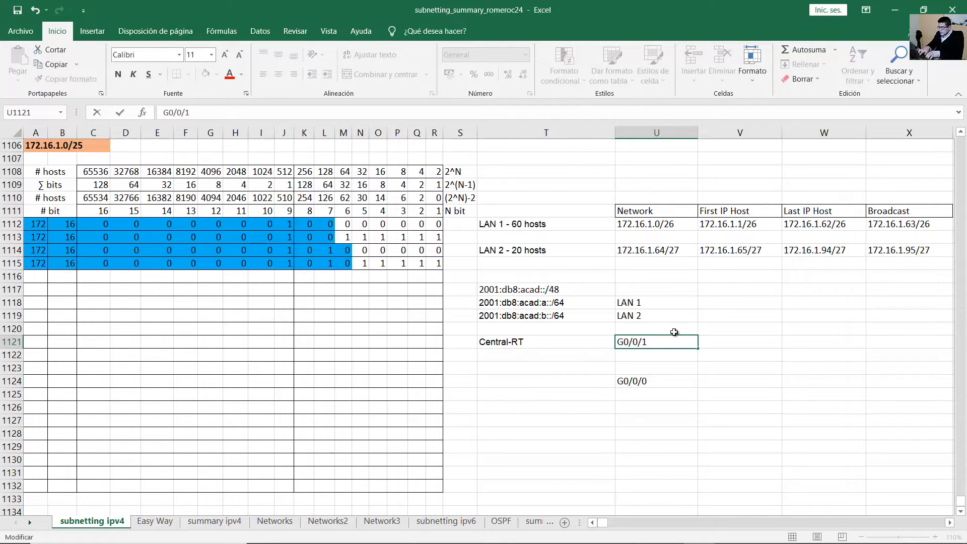
pyautogui.write('LAN 1')
pyautogui.press('Return')
pyautogui.press('Down')
pyautogui.press('Down')
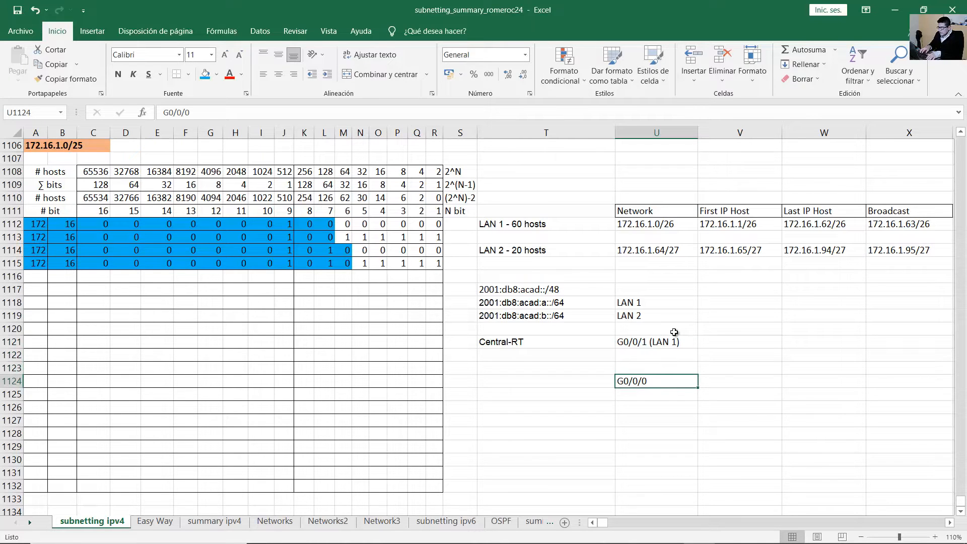
pyautogui.press('F2')
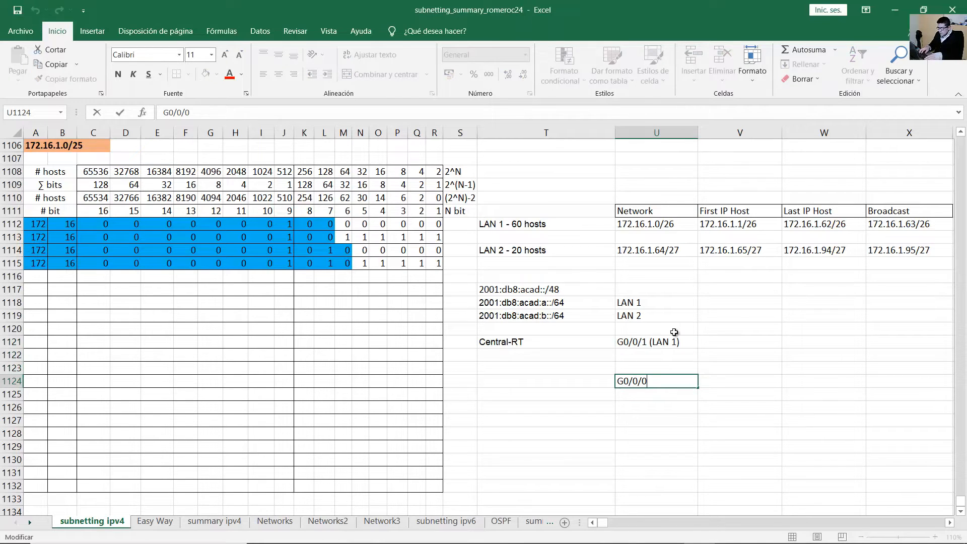
pyautogui.write('LAnN 2')
pyautogui.press('Return')
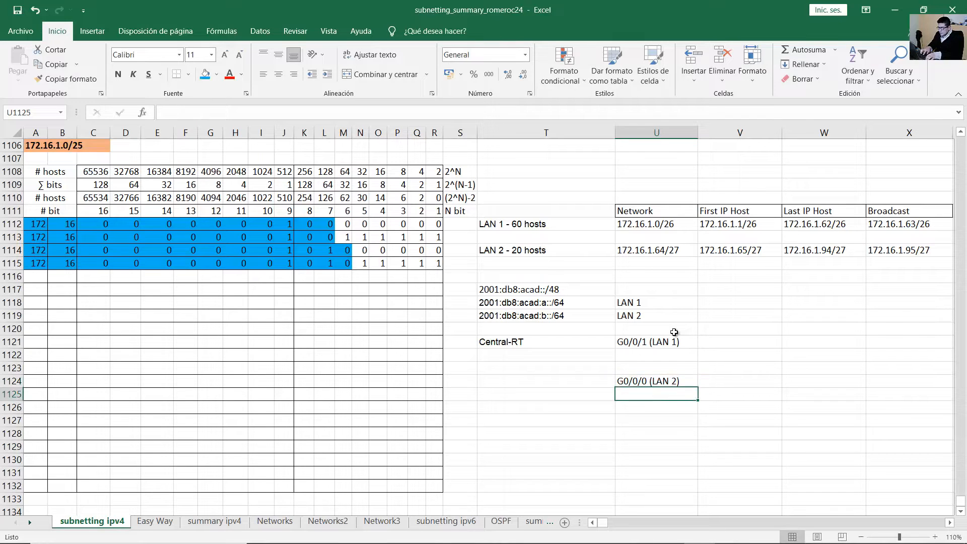
pyautogui.click(636, 343)
pyautogui.hotkey('alt', 'Tab')
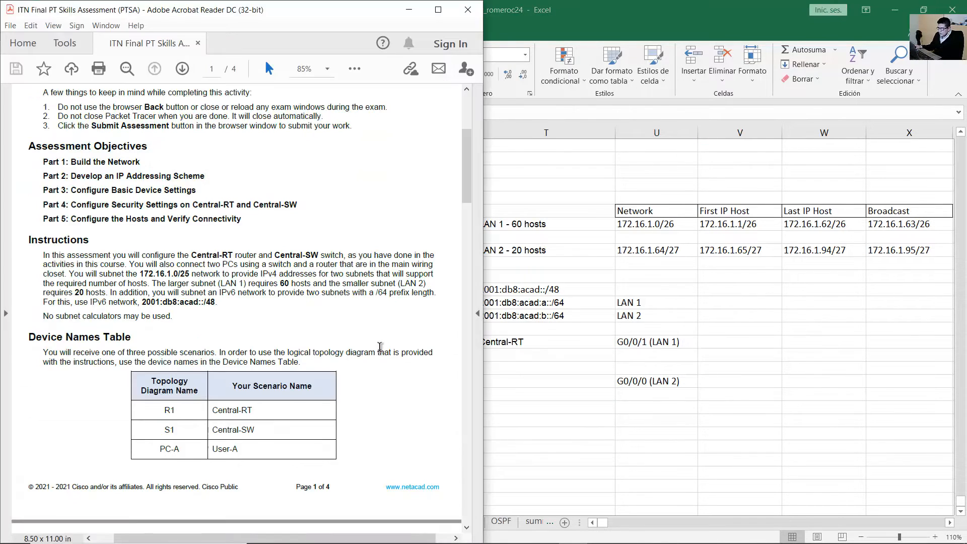
# Scroll to Part 2 and highlight the rule assigning each subnet's first IPv4 address.
pyautogui.scroll(-10, 378, 349)
pyautogui.scroll(-10, 377, 349)
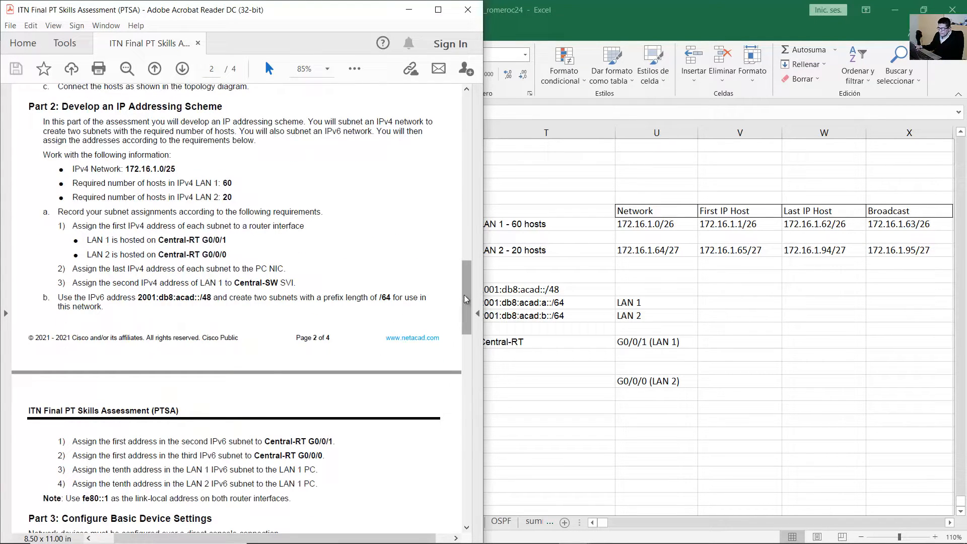
pyautogui.moveTo(464, 295); pyautogui.dragTo(465, 304)
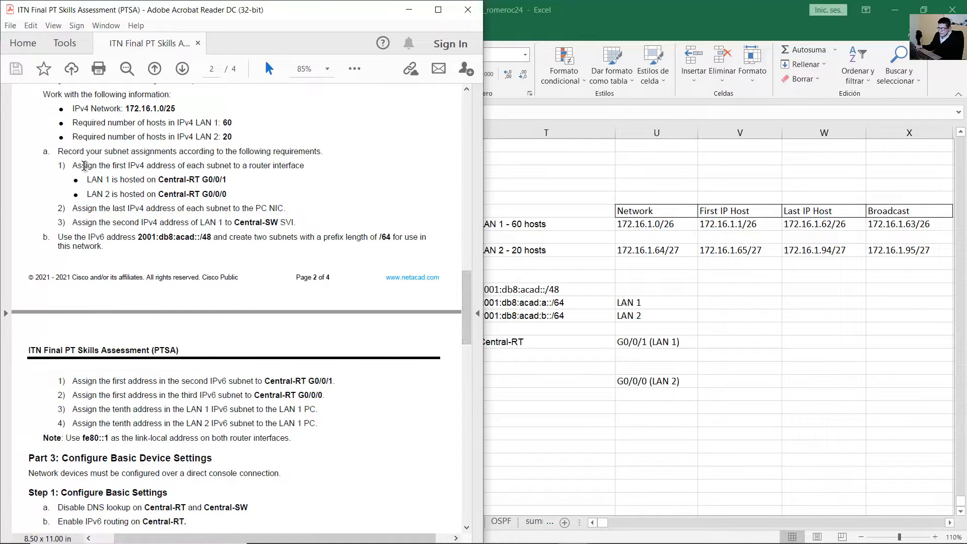
pyautogui.moveTo(73, 166); pyautogui.dragTo(248, 169)
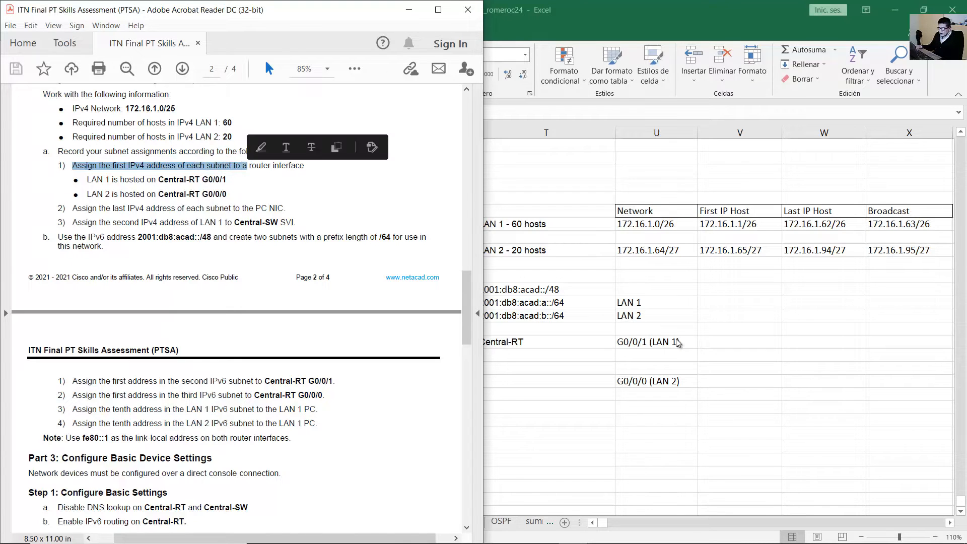
pyautogui.click(655, 342)
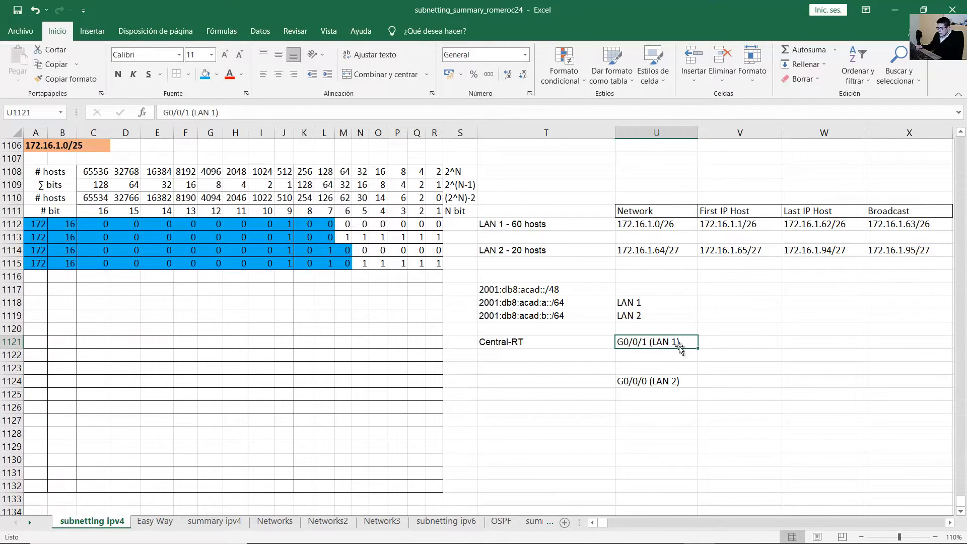
# Put LAN 1's first host 172.16.1.1/26 beside G0/0/1 (LAN 1).
pyautogui.doubleClick(631, 343)
pyautogui.doubleClick(632, 343)
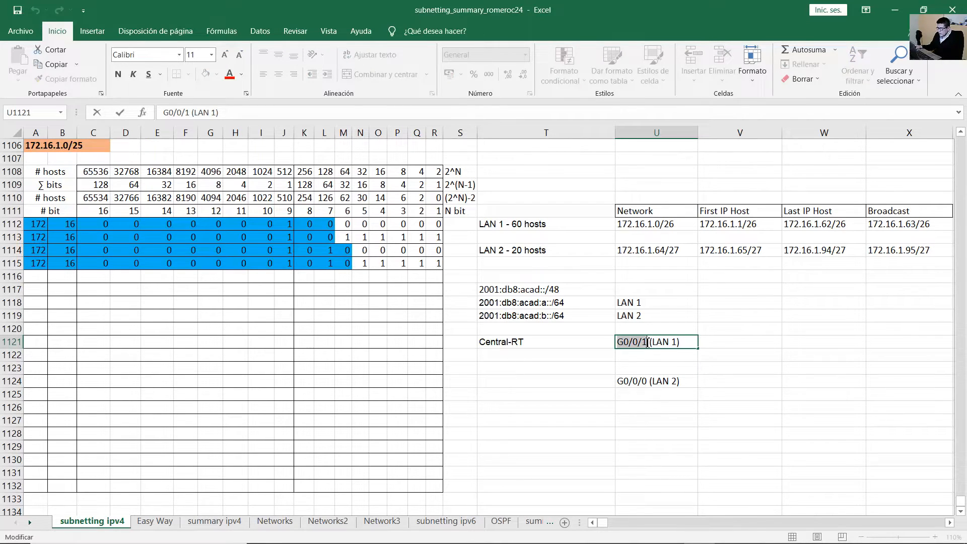
pyautogui.click(527, 223)
pyautogui.click(704, 224)
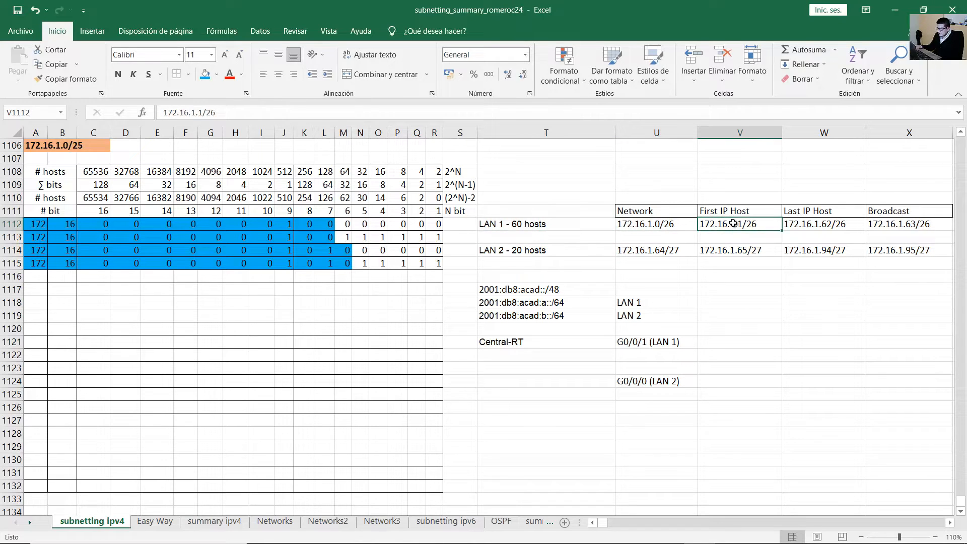
pyautogui.doubleClick(734, 225)
pyautogui.moveTo(762, 221); pyautogui.dragTo(686, 226)
pyautogui.hotkey('ctrl', 'c')
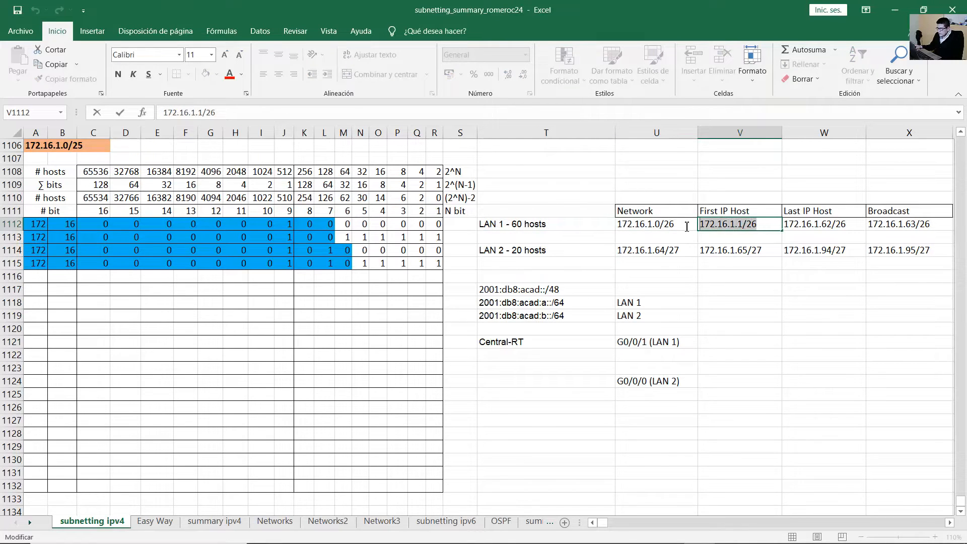
pyautogui.click(714, 341)
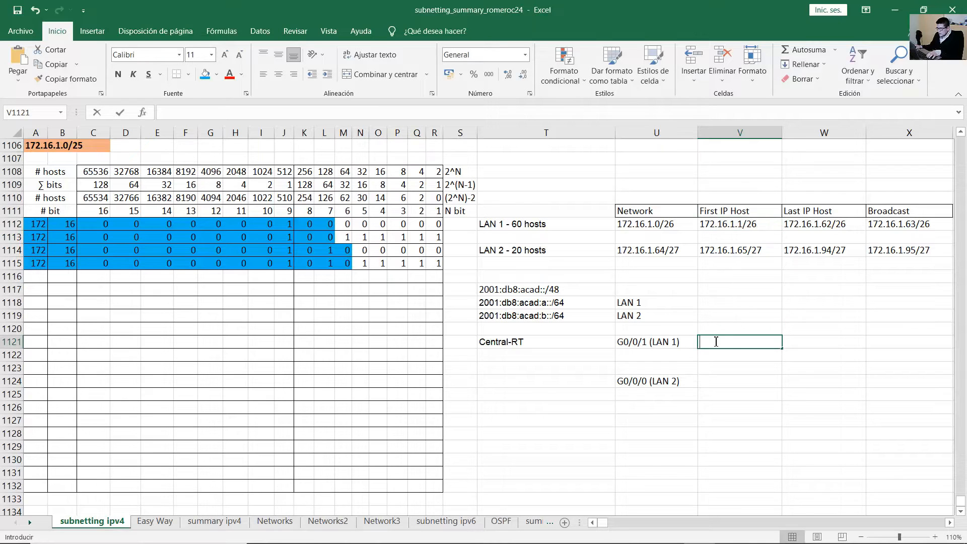
pyautogui.hotkey('ctrl', 'v')
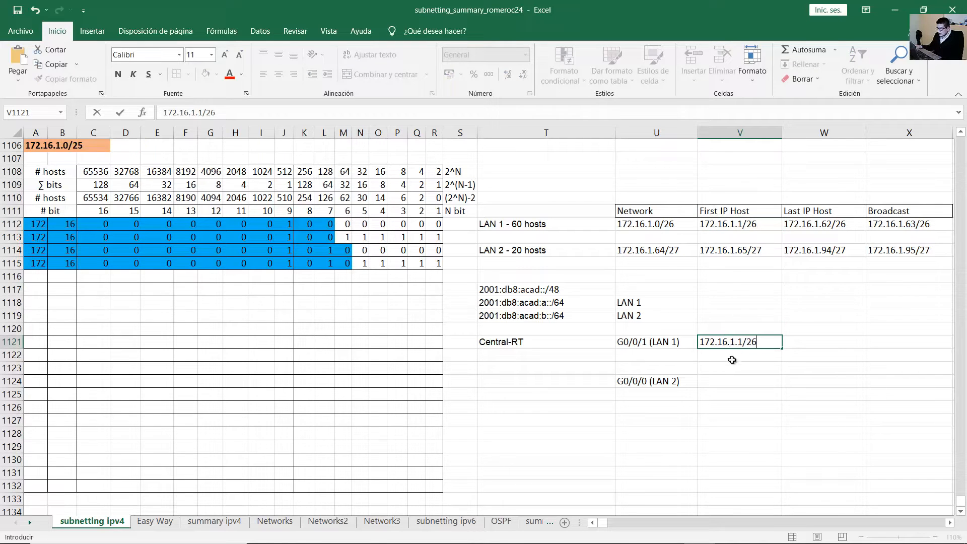
pyautogui.click(650, 381)
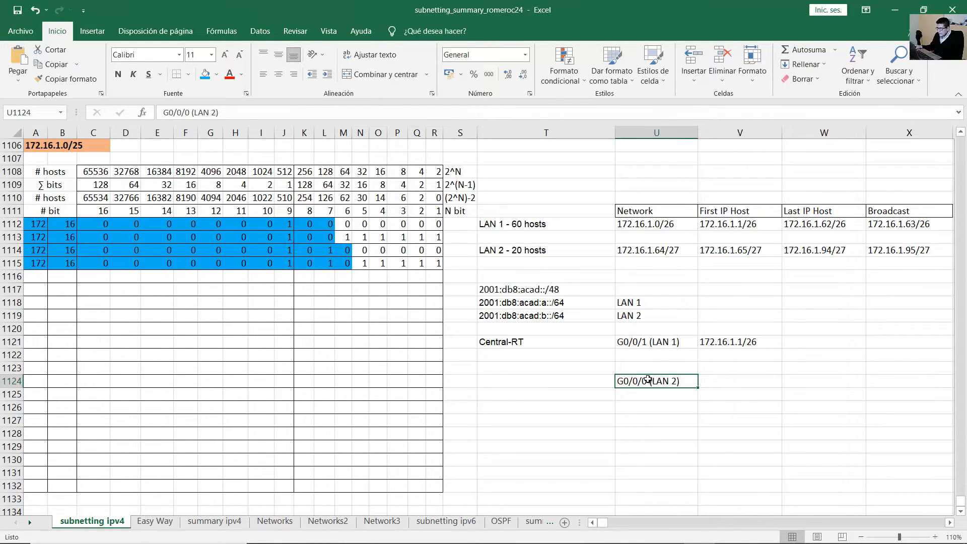
# Copy LAN 2's first host 172.16.1.65/27 beside G0/0/0 (LAN 2).
pyautogui.click(499, 342)
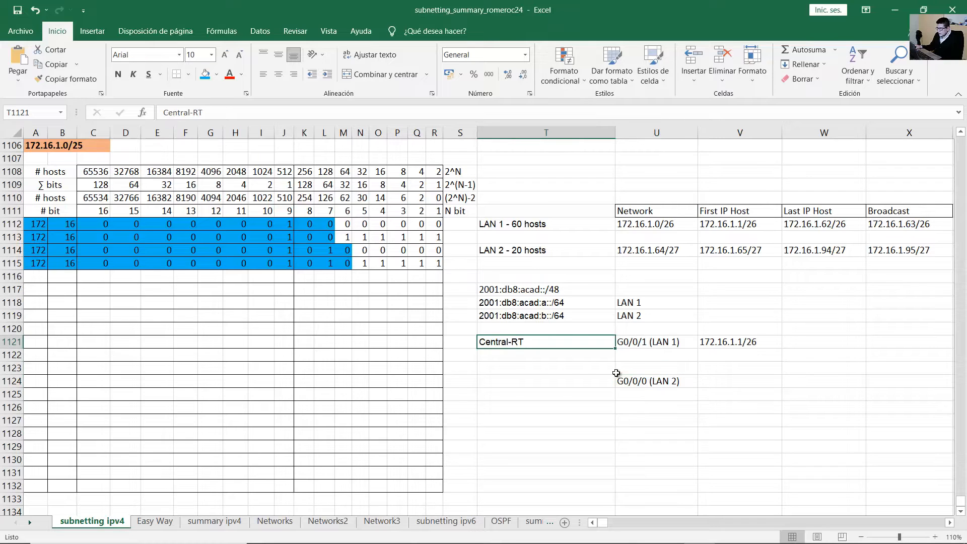
pyautogui.click(639, 382)
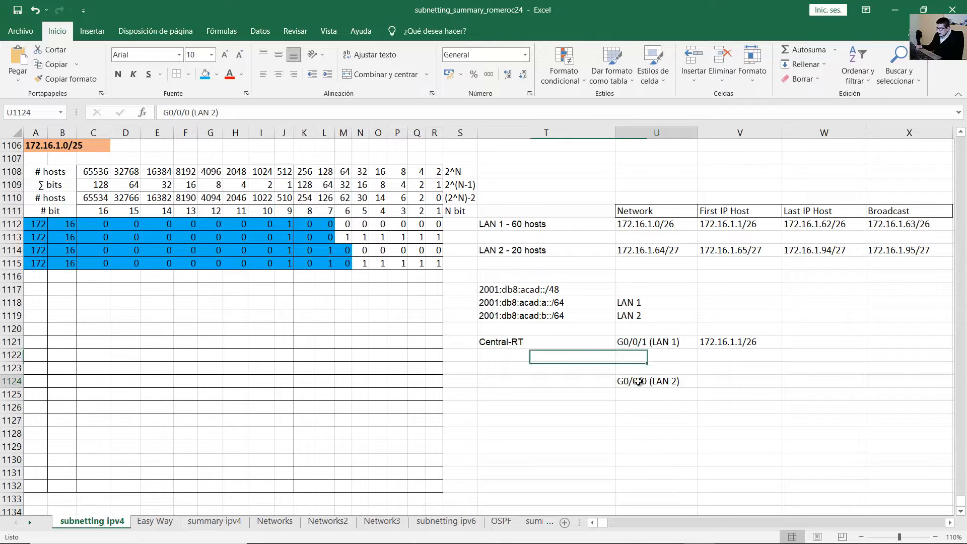
pyautogui.click(525, 249)
pyautogui.doubleClick(726, 251)
pyautogui.moveTo(765, 253); pyautogui.dragTo(666, 255)
pyautogui.hotkey('ctrl', 'c')
pyautogui.doubleClick(720, 378)
pyautogui.hotkey('ctrl', 'v')
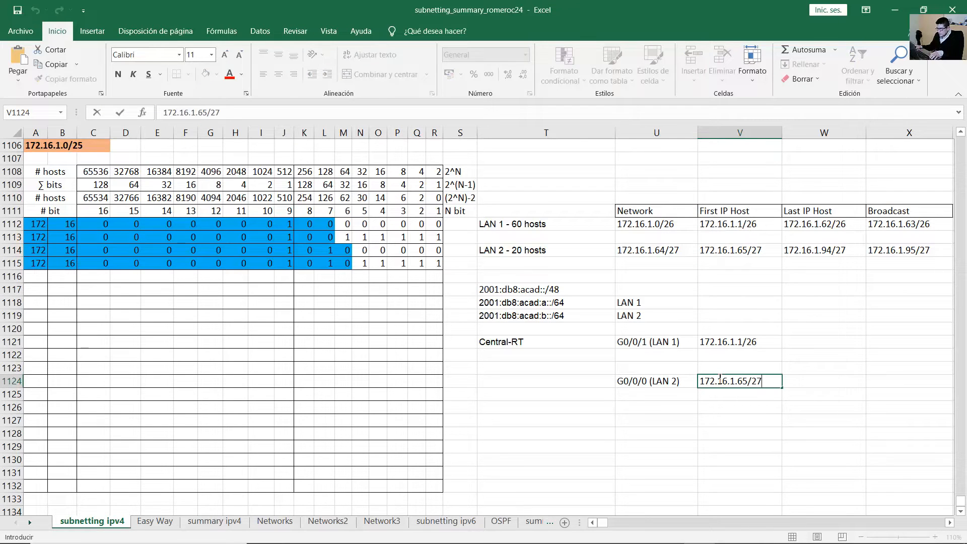
pyautogui.hotkey('ctrl', 'Return')
pyautogui.hotkey('alt', 'Tab')
pyautogui.scroll(1, 227, 327)
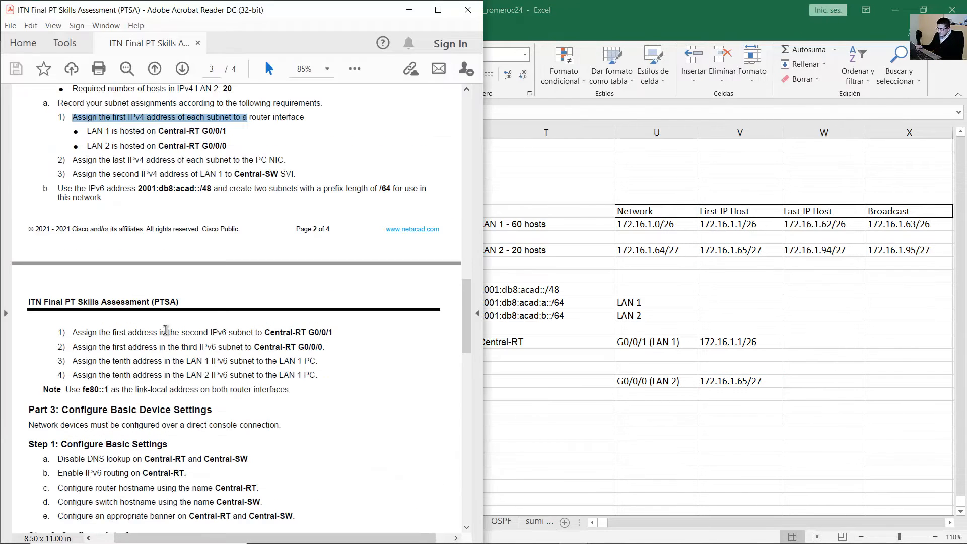
# Highlight the IPv6 subnetting instruction and the first IPv6 assignment rule in the PDF.
pyautogui.tripleClick(81, 196)
pyautogui.click(145, 273)
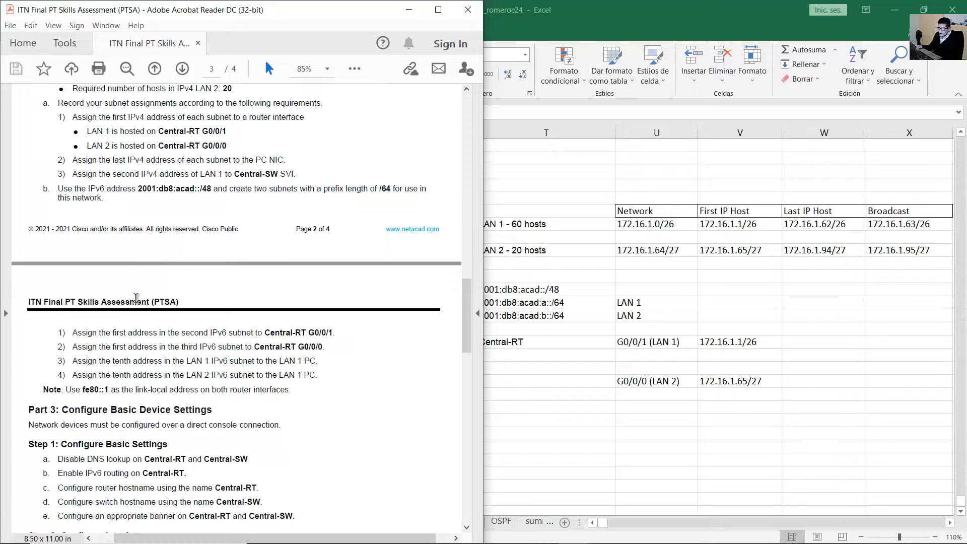
pyautogui.moveTo(79, 330); pyautogui.dragTo(245, 330)
pyautogui.click(226, 333)
pyautogui.moveTo(181, 333); pyautogui.dragTo(247, 336)
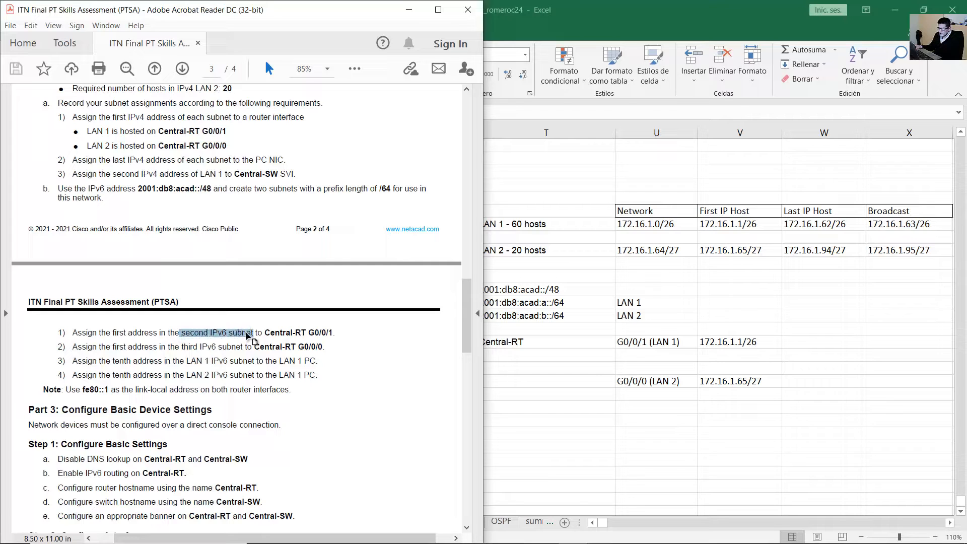
pyautogui.click(182, 336)
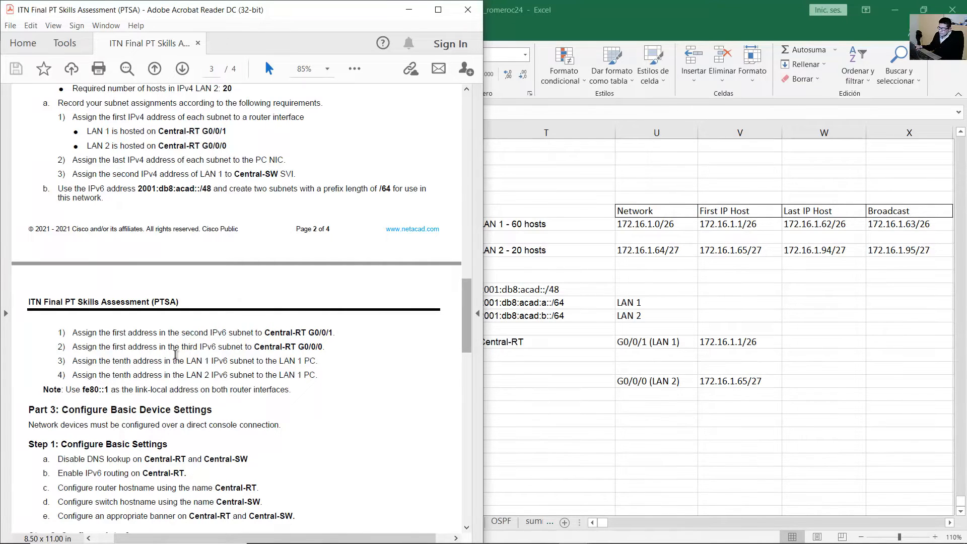
# Select all of item 1's text about assigning the second IPv6 subnet to Central-RT.
pyautogui.moveTo(182, 336); pyautogui.dragTo(209, 332)
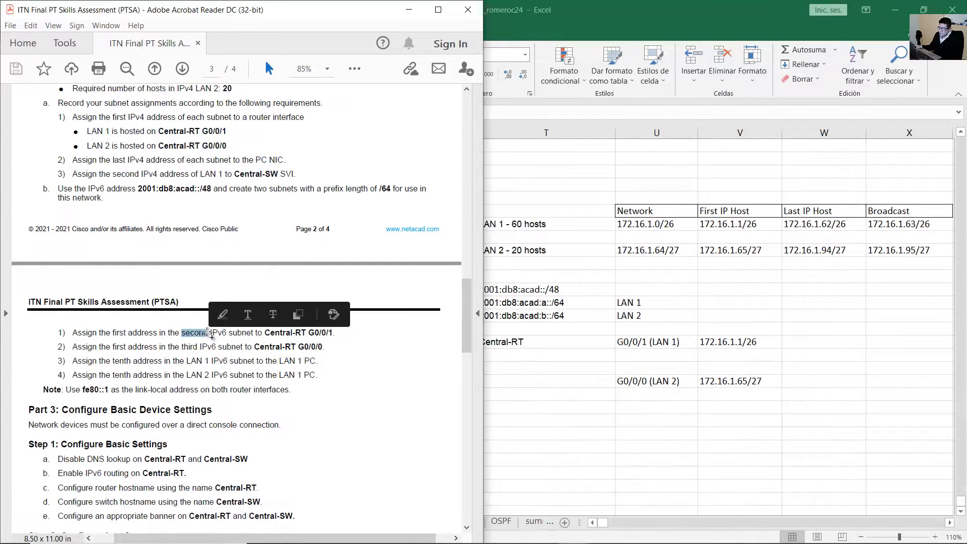
pyautogui.click(195, 334)
pyautogui.doubleClick(183, 333)
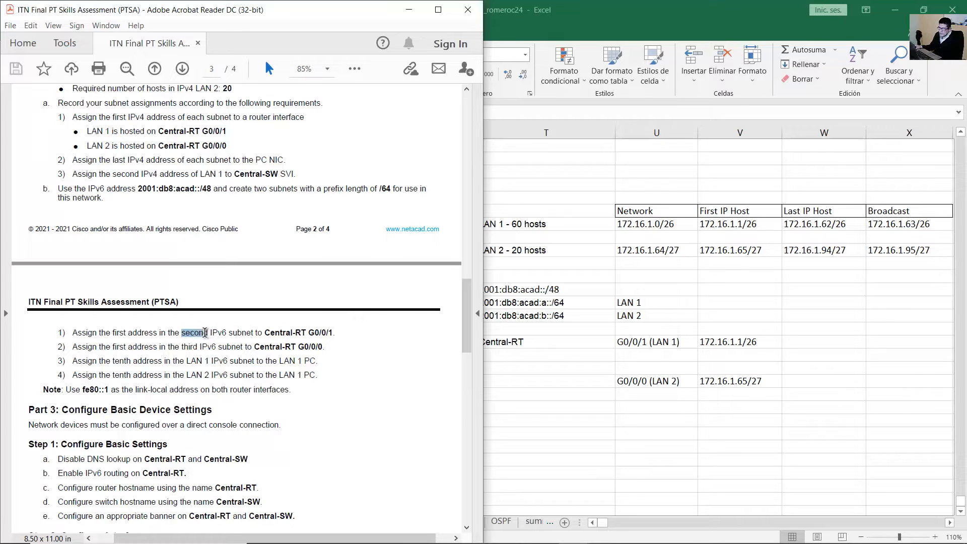
pyautogui.doubleClick(185, 333)
pyautogui.click(185, 332)
pyautogui.moveTo(182, 333); pyautogui.dragTo(306, 334)
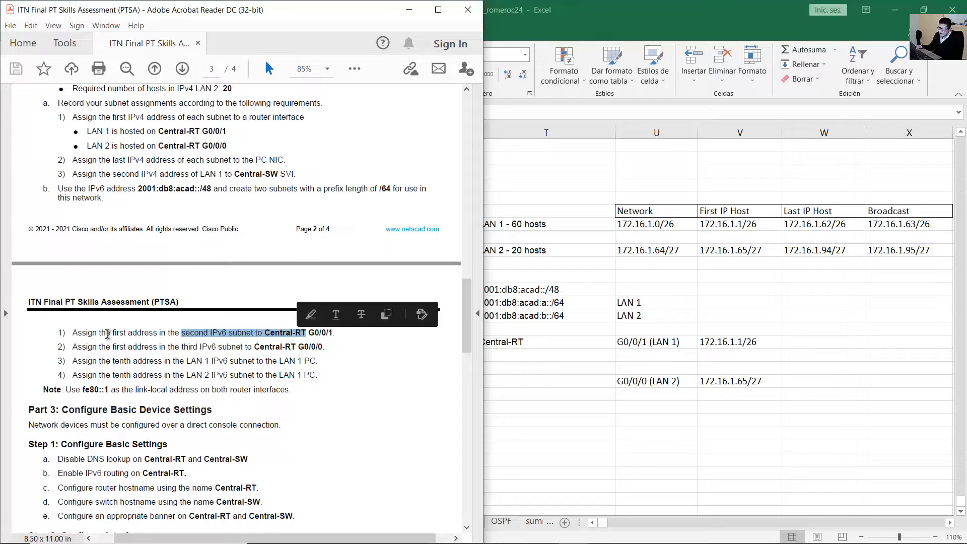
pyautogui.moveTo(73, 334); pyautogui.dragTo(357, 336)
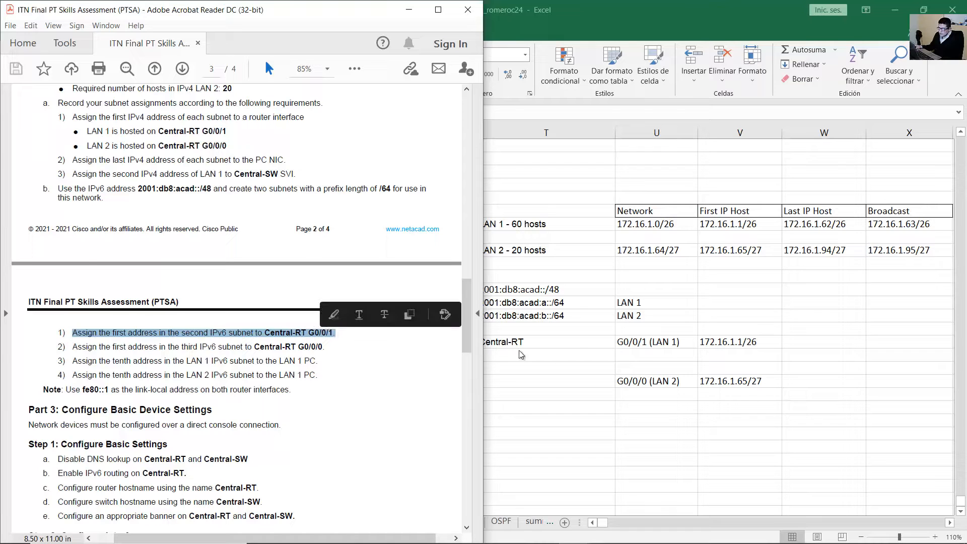
pyautogui.click(653, 345)
pyautogui.moveTo(580, 302); pyautogui.dragTo(640, 304)
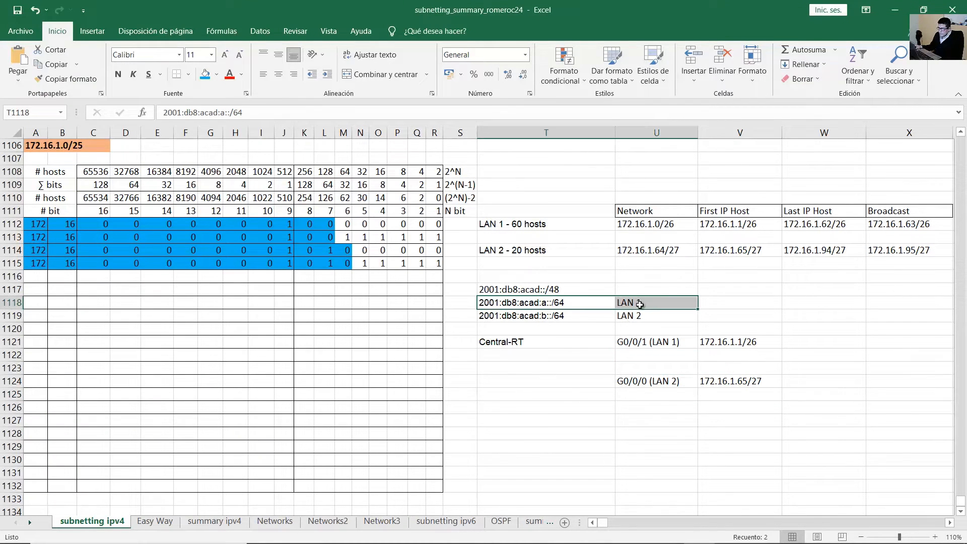
pyautogui.click(652, 303)
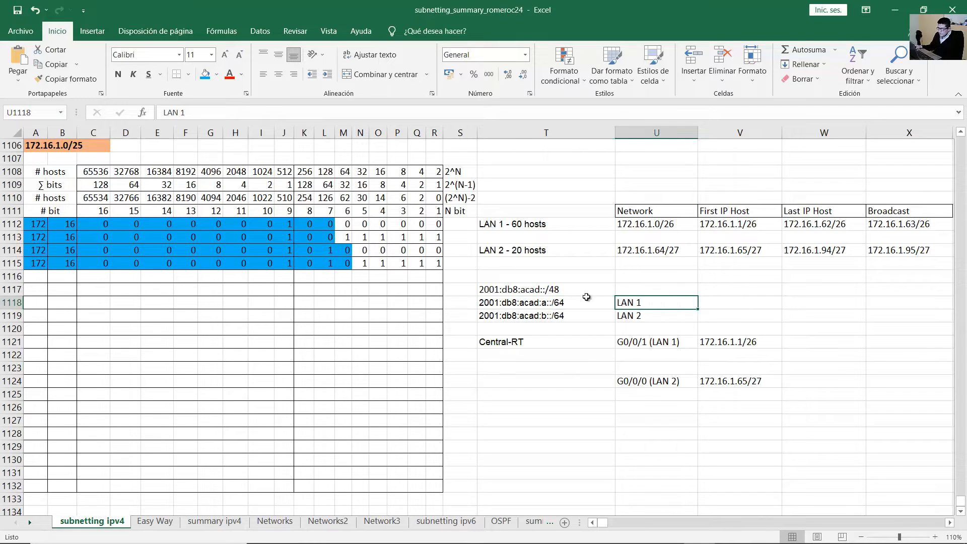
pyautogui.keyDown('shift'); pyautogui.click(587, 299); pyautogui.keyUp('shift')
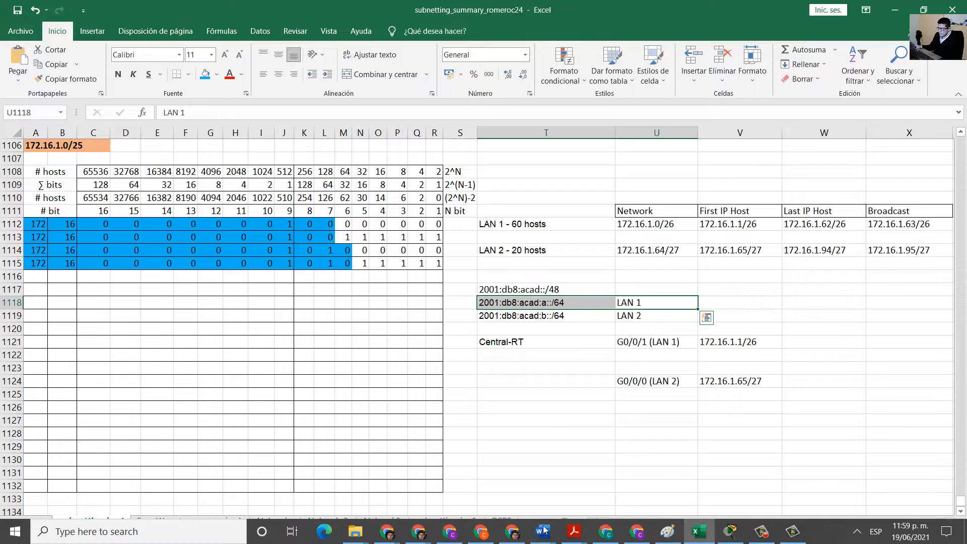
pyautogui.moveTo(569, 534)
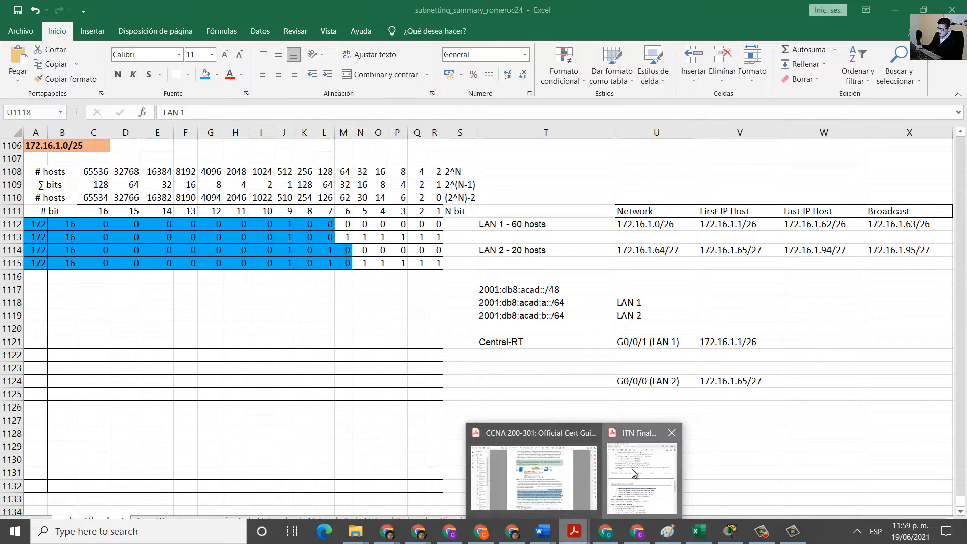
pyautogui.click(641, 476)
pyautogui.moveTo(467, 335); pyautogui.dragTo(468, 156)
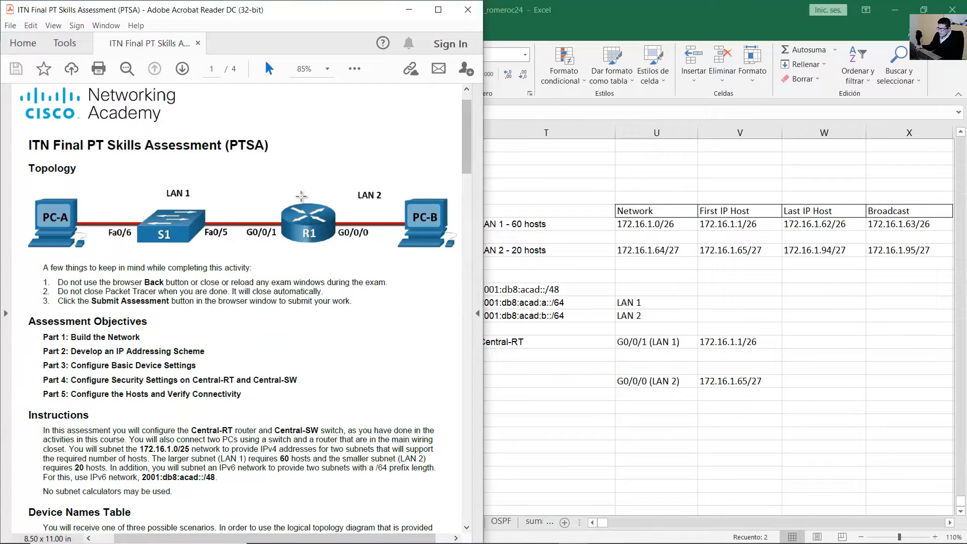
pyautogui.click(62, 245)
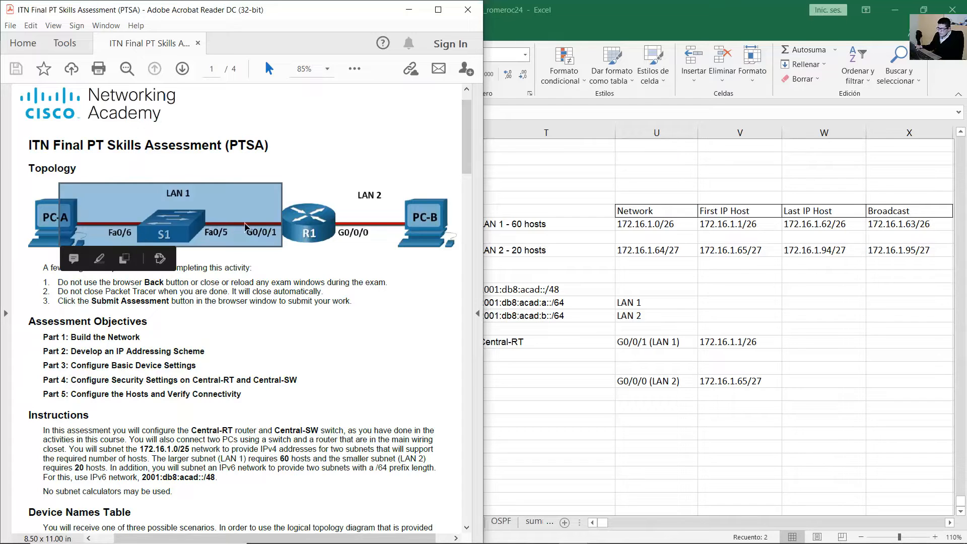
pyautogui.moveTo(326, 186); pyautogui.dragTo(437, 245)
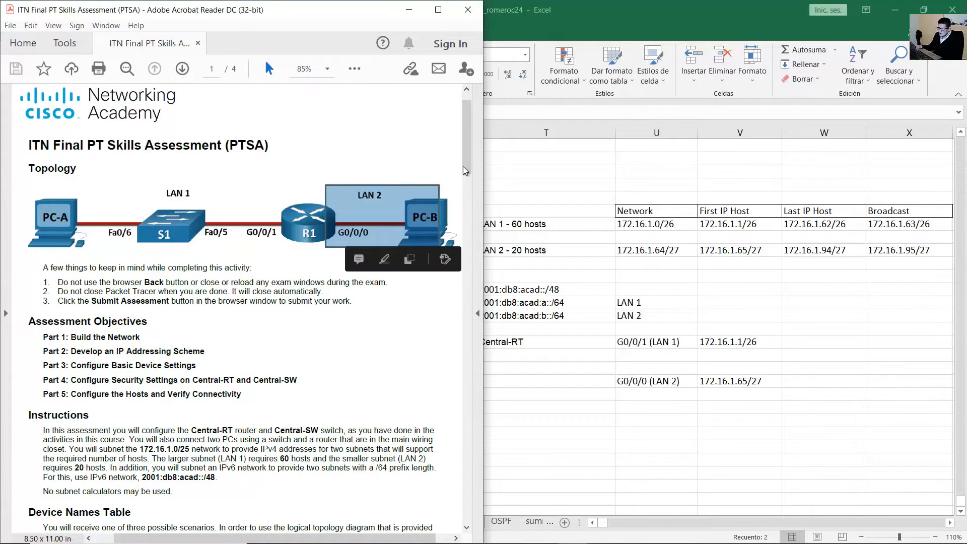
pyautogui.moveTo(464, 166); pyautogui.dragTo(437, 313)
pyautogui.scroll(-2, 168, 326)
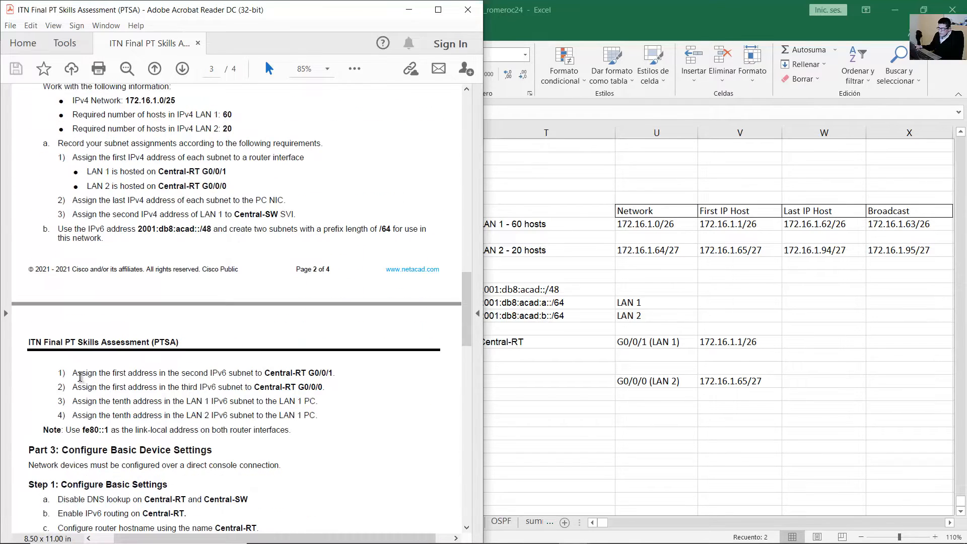
pyautogui.moveTo(80, 377); pyautogui.dragTo(333, 373)
pyautogui.click(198, 377)
pyautogui.hotkey('alt', 'Tab')
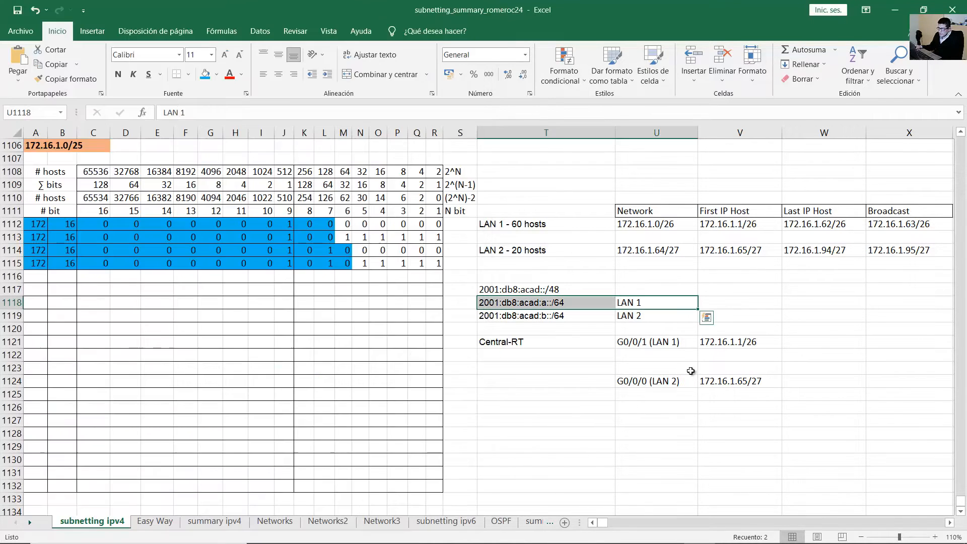
# Copy the LAN 1 IPv6 prefix 2001:db8:acad:a::/64 from cell T1118.
pyautogui.click(641, 348)
pyautogui.click(555, 302)
pyautogui.doubleClick(565, 302)
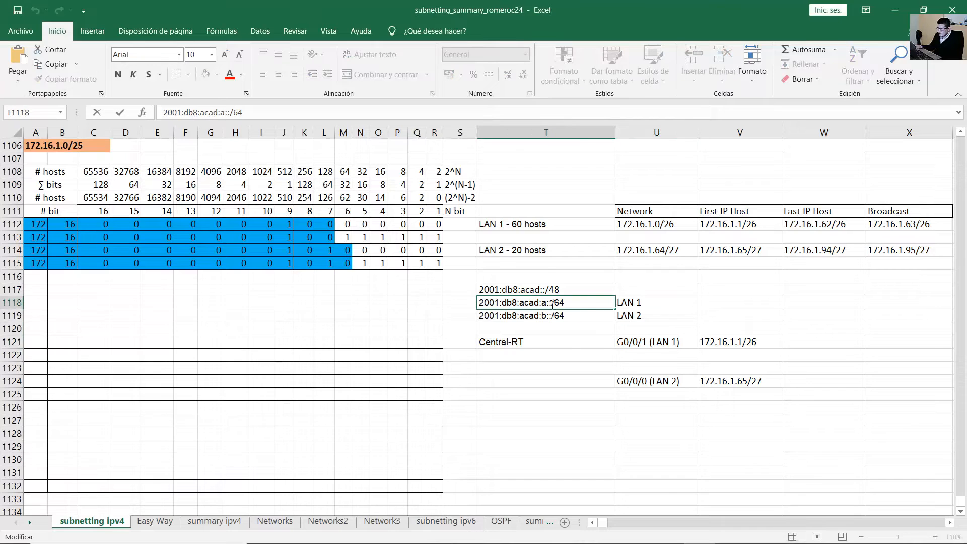
pyautogui.moveTo(565, 303); pyautogui.dragTo(466, 298)
pyautogui.hotkey('ctrl', 'c')
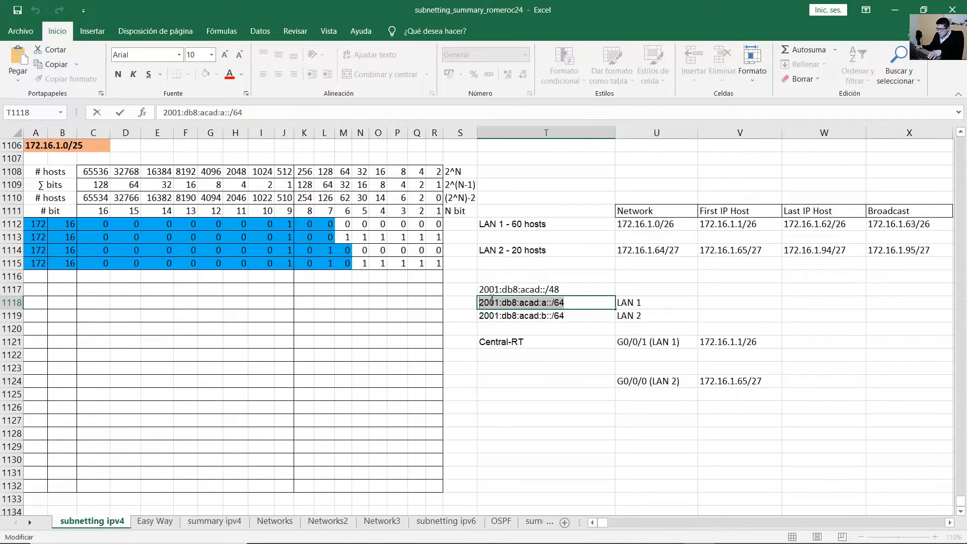
# Paste it into V1122 as Central-RT G0/0/1's address 2001:db8:acad:a::1/64.
pyautogui.click(723, 354)
pyautogui.hotkey('ctrl', 'v')
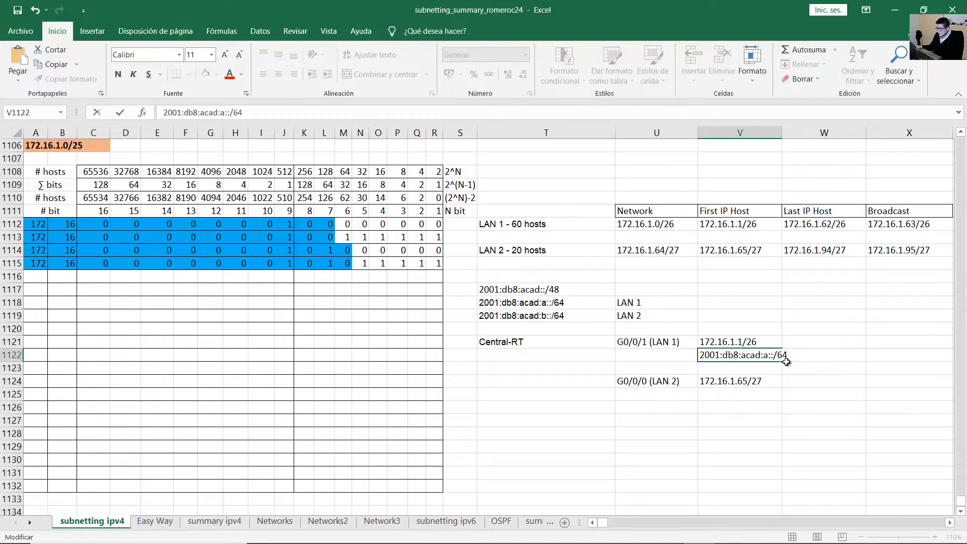
pyautogui.write('0')
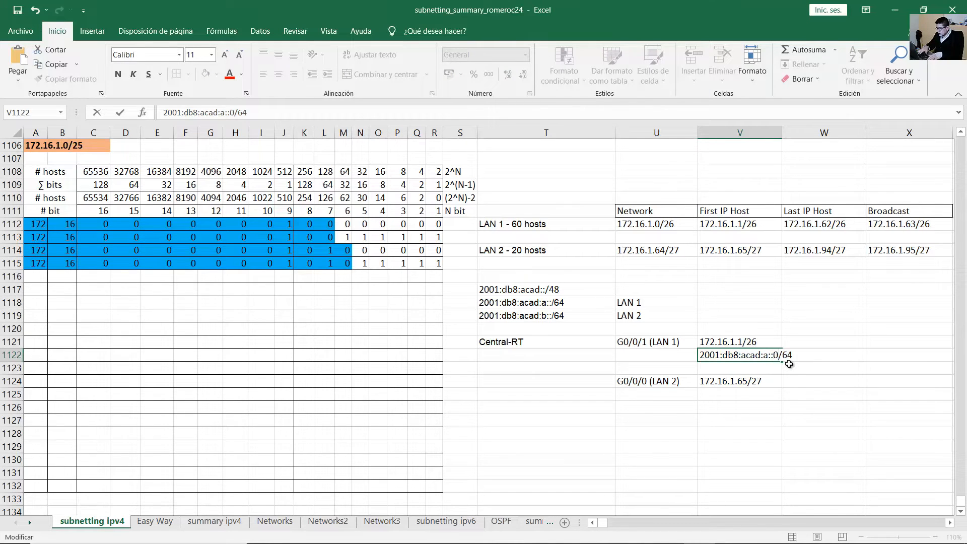
pyautogui.press('BackSpace')
pyautogui.write('1')
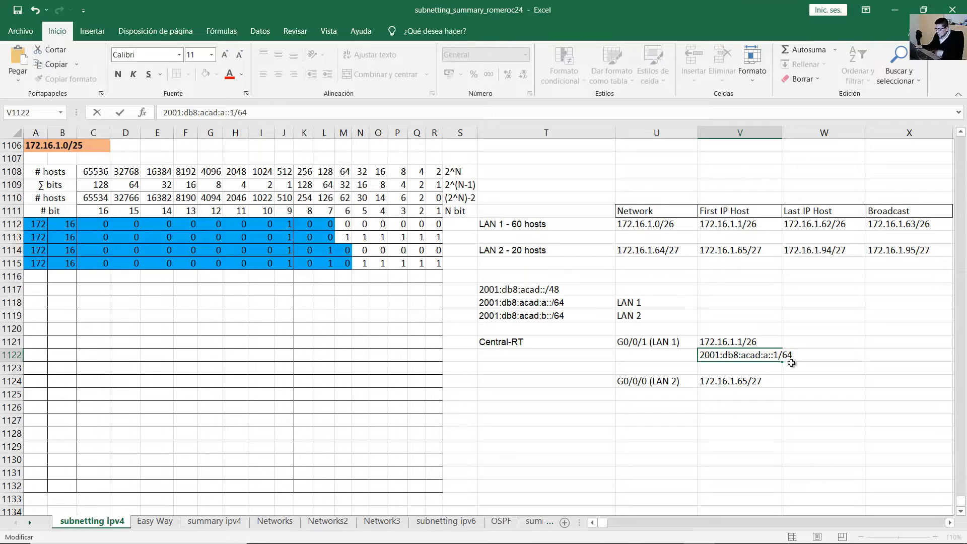
pyautogui.click(805, 366)
pyautogui.click(763, 359)
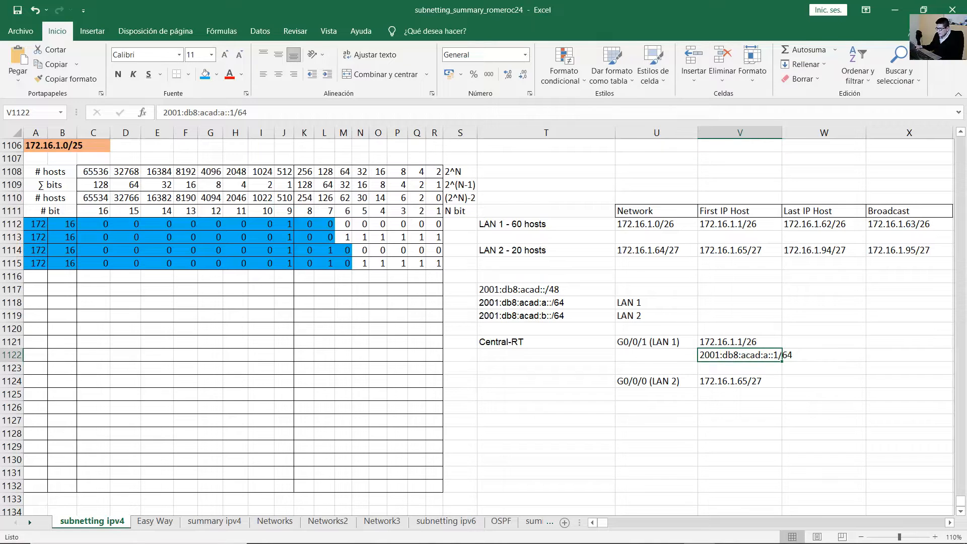
pyautogui.hotkey('alt', 'Tab')
pyautogui.scroll(-3, 378, 288)
# Review PDF item 2, which assigns Central-RT G0/0/0 the third IPv6 subnet's first address.
pyautogui.click(72, 219)
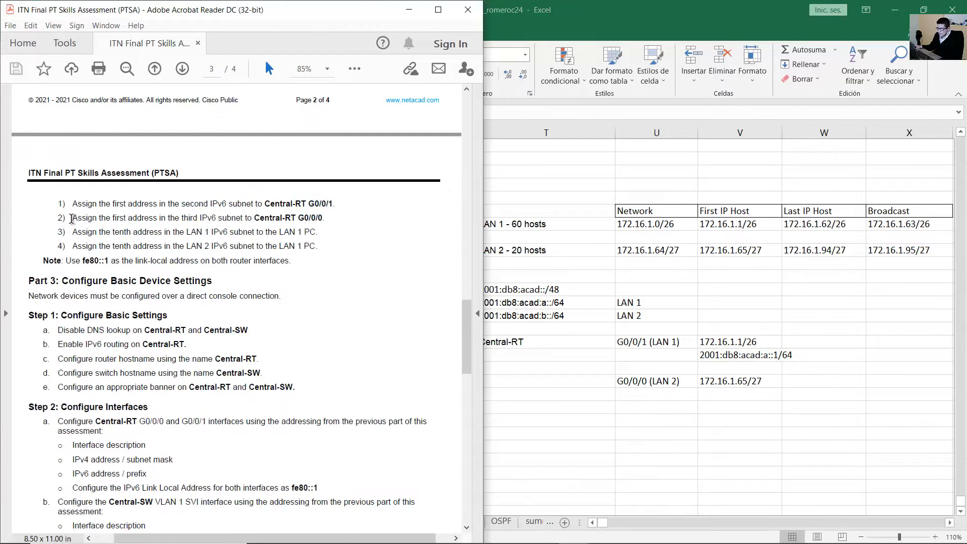
pyautogui.moveTo(72, 218); pyautogui.dragTo(203, 217)
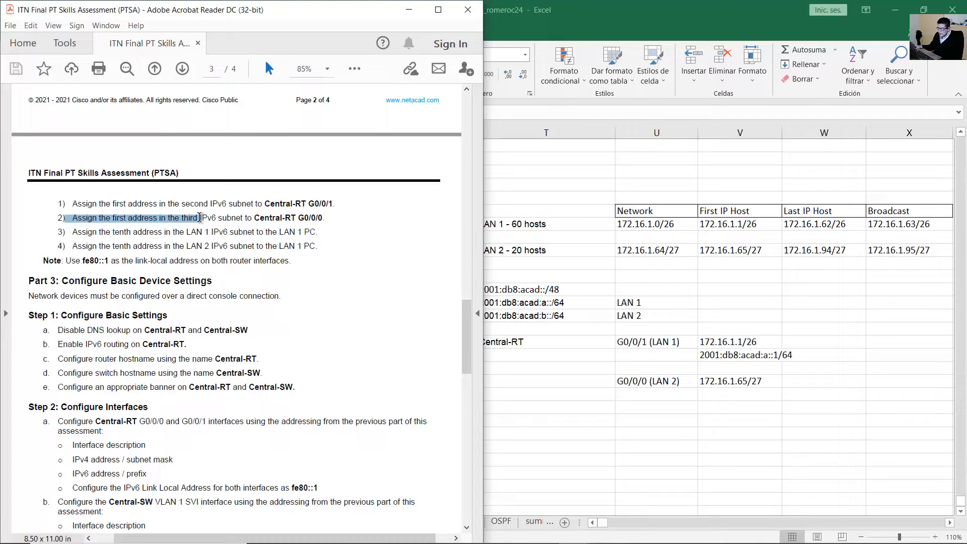
pyautogui.moveTo(180, 219)
pyautogui.mouseDown()
pyautogui.moveTo(92, 218)
pyautogui.moveTo(322, 221)
pyautogui.mouseUp()
pyautogui.scroll(2, 365, 297)
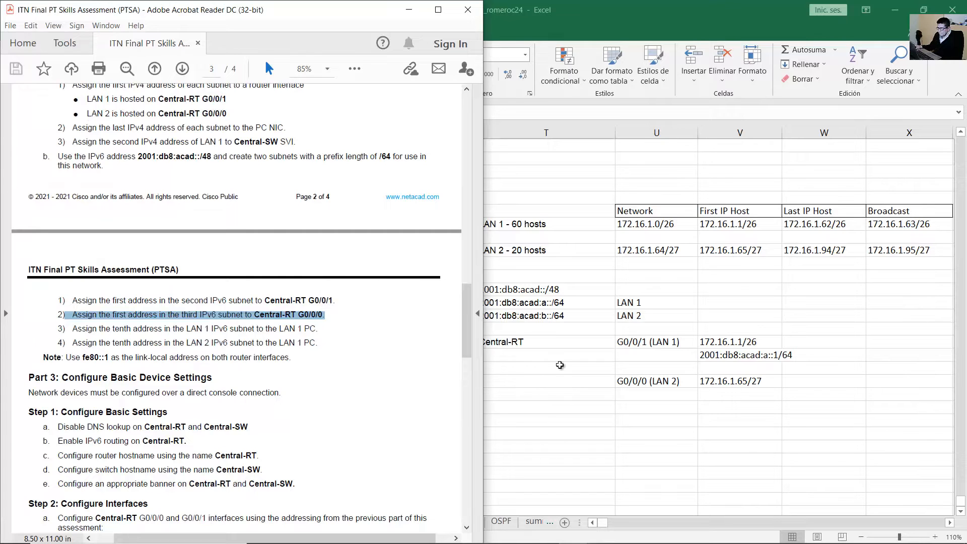
pyautogui.hotkey('alt', 'Tab')
pyautogui.click(507, 315)
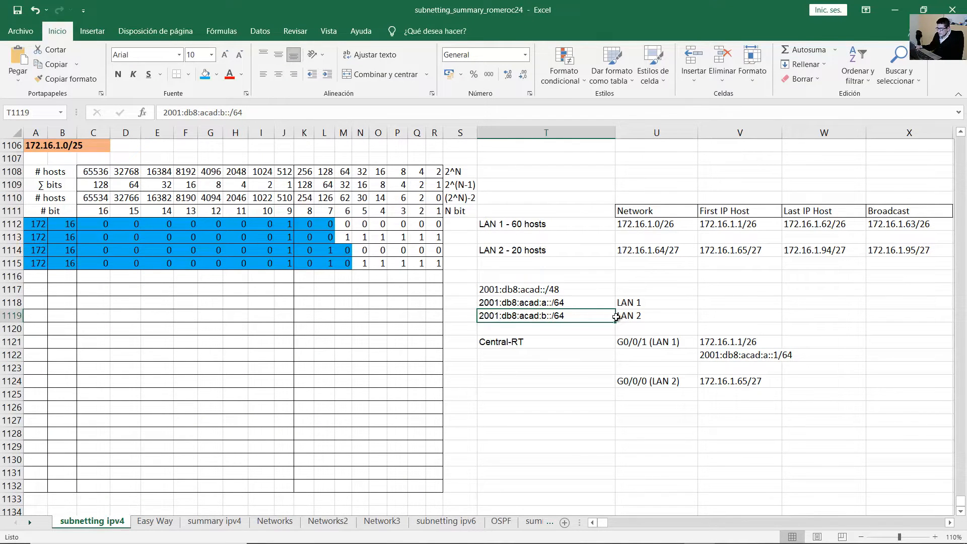
# Enter 2001:db8:acad:b::1/64 in V1125 for Central-RT G0/0/0, built from the LAN 2 prefix.
pyautogui.moveTo(616, 316); pyautogui.dragTo(419, 312)
pyautogui.doubleClick(566, 316)
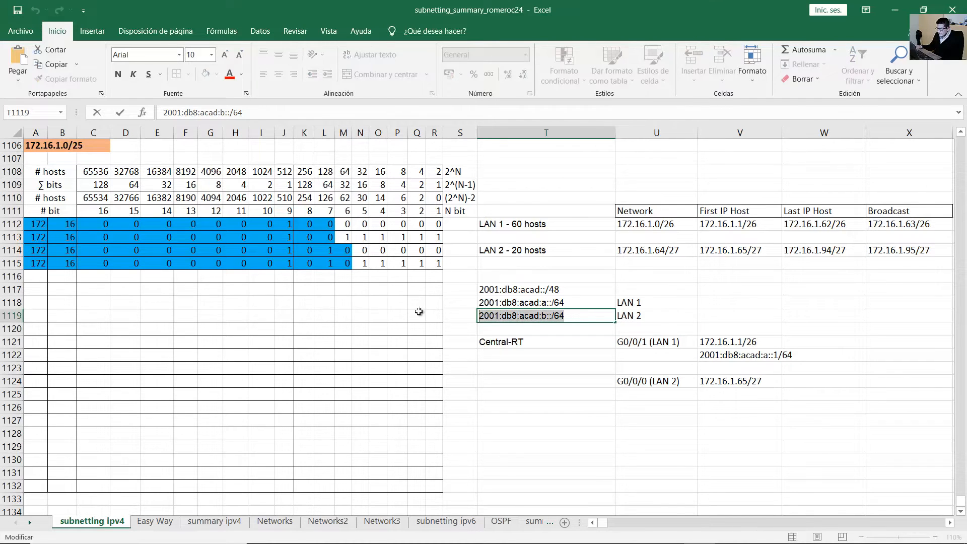
pyautogui.click(735, 398)
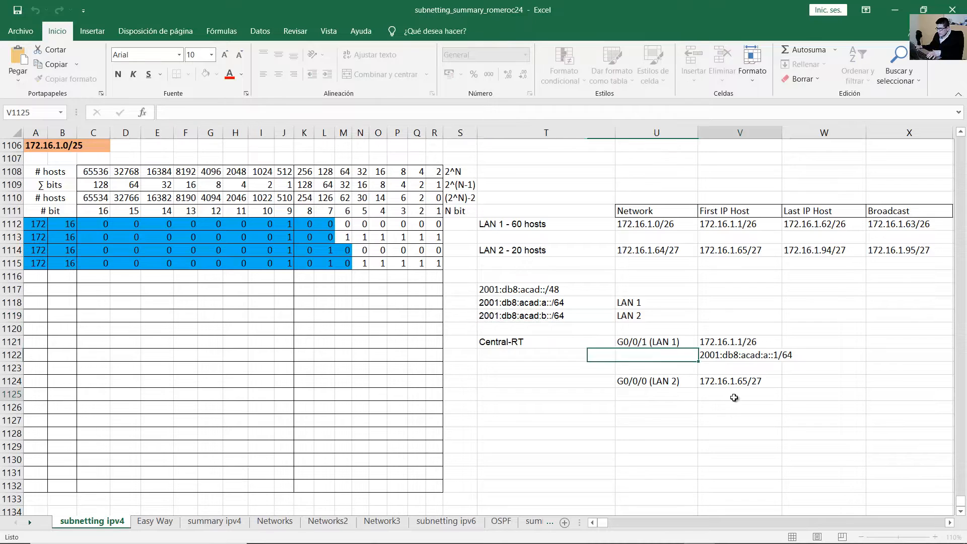
pyautogui.click(630, 381)
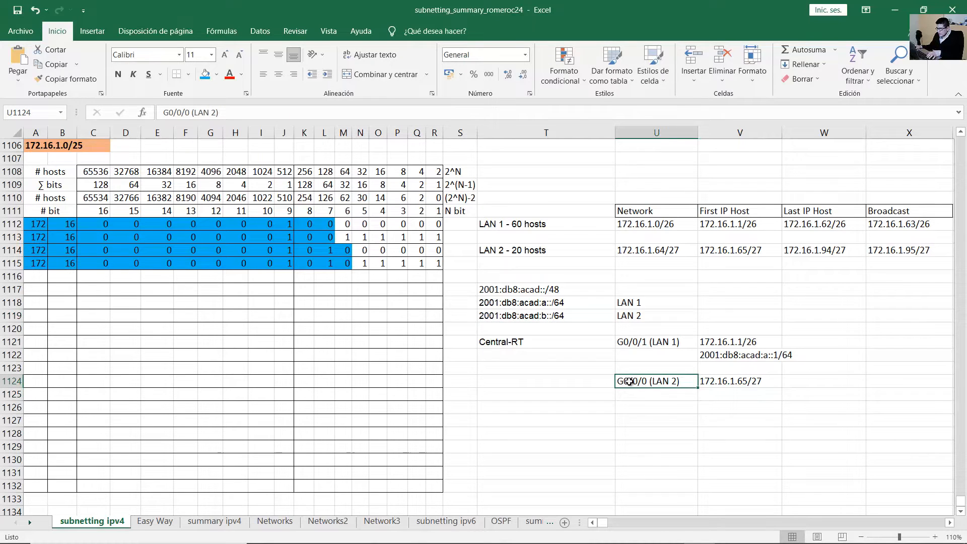
pyautogui.doubleClick(725, 396)
pyautogui.hotkey('ctrl', 'v')
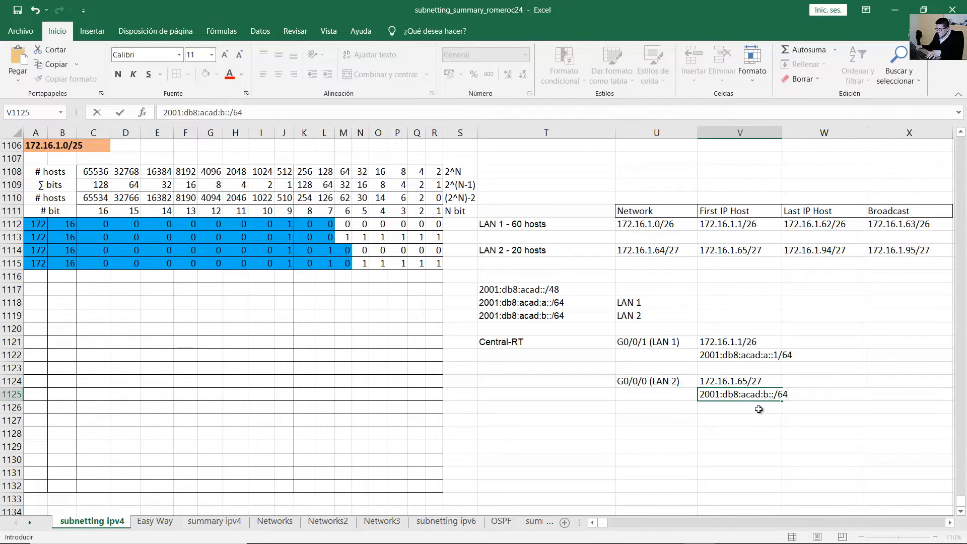
pyautogui.press('Return')
pyautogui.click(775, 397)
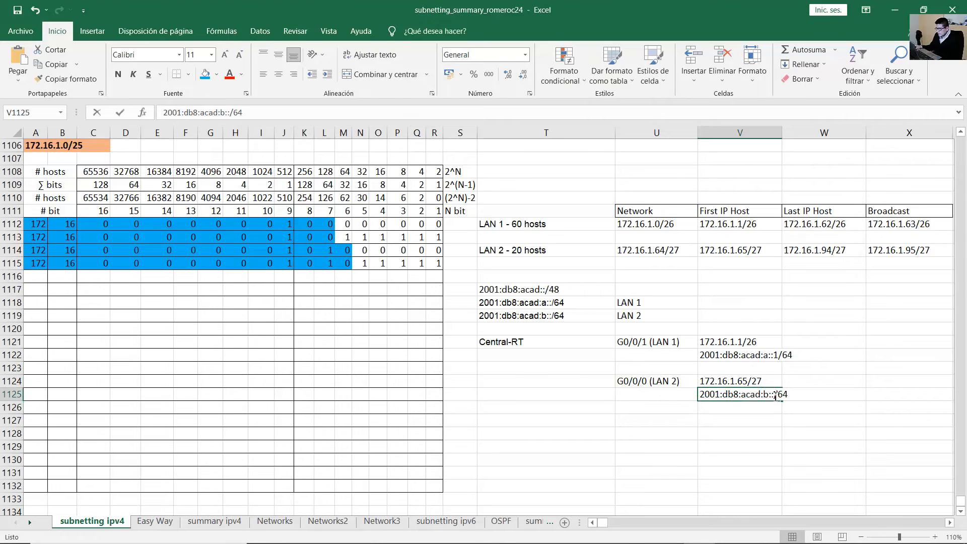
pyautogui.doubleClick(775, 396)
pyautogui.write('1')
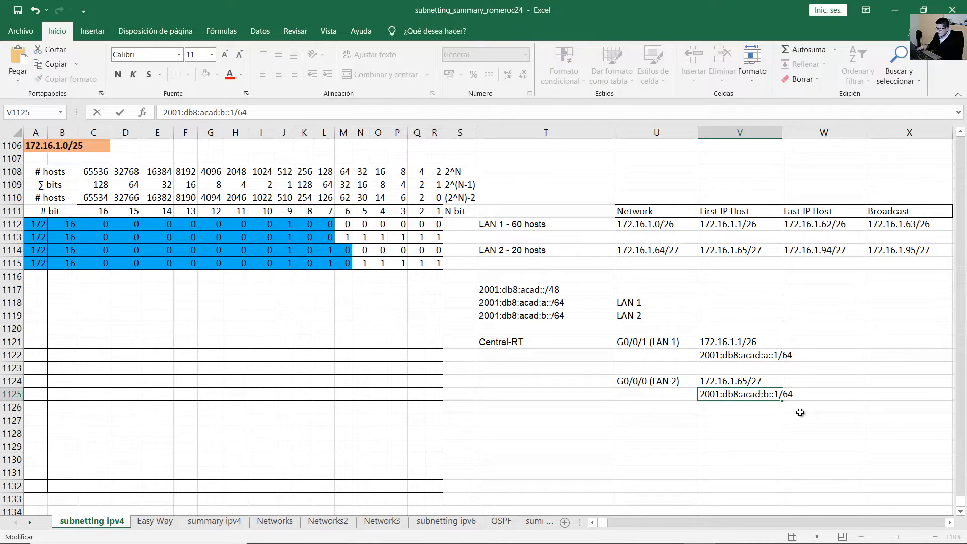
pyautogui.press('Return')
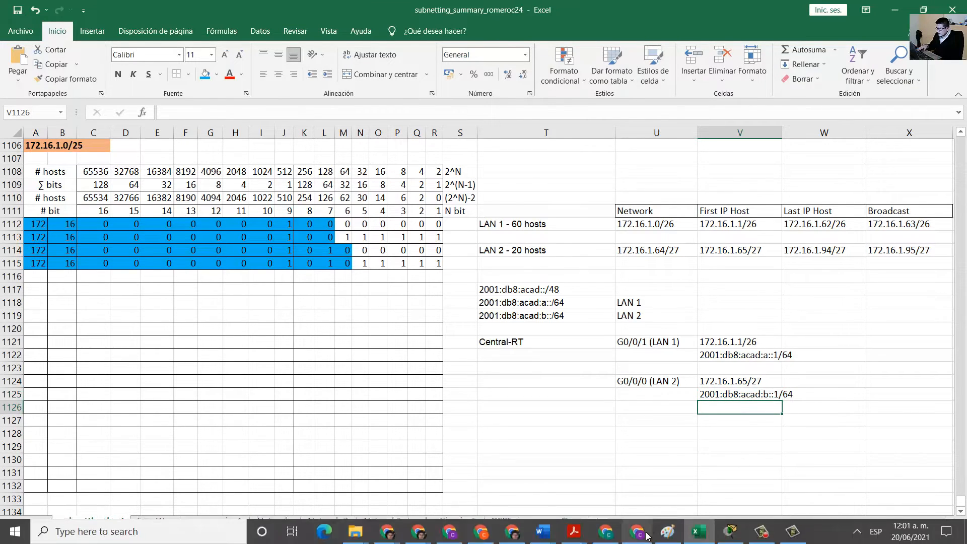
# Highlight the PDF instruction about the last IPv4 address.
pyautogui.click(641, 534)
pyautogui.click(149, 237)
pyautogui.moveTo(70, 227); pyautogui.dragTo(283, 228)
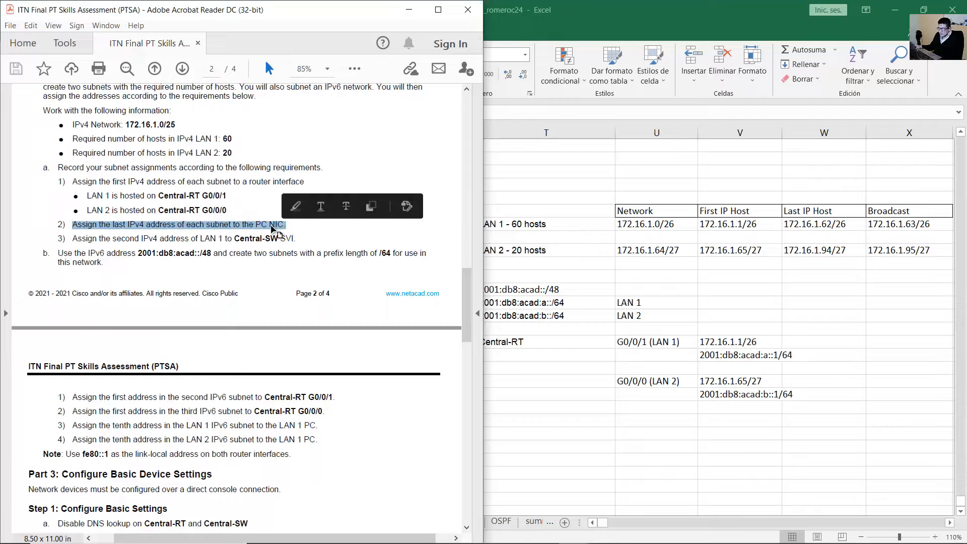
# Highlight the PC NIC addressing instruction in the PDF.
pyautogui.click(79, 226)
pyautogui.moveTo(75, 227); pyautogui.dragTo(254, 225)
pyautogui.click(659, 420)
# Add a User-A row with User-A in T1127 and interface FA0 in U1127.
pyautogui.click(658, 420)
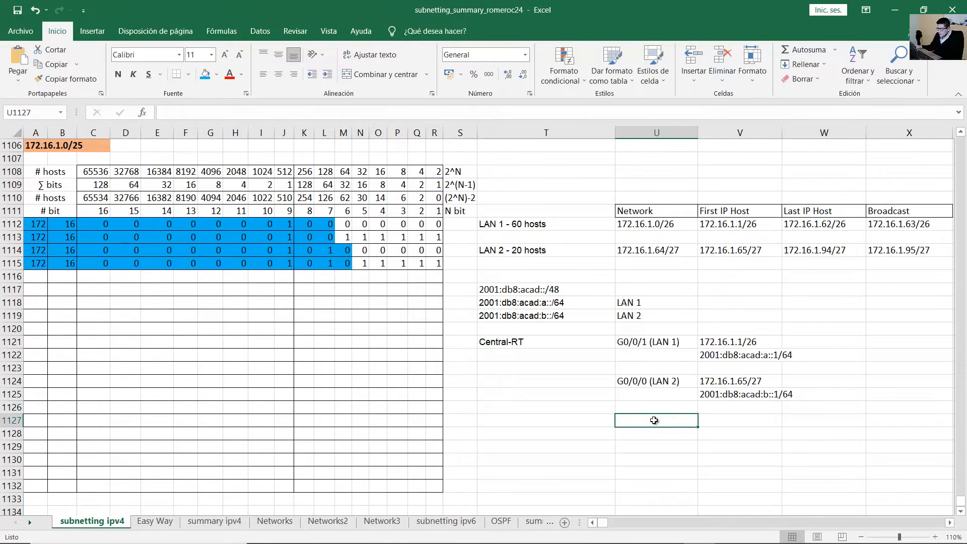
pyautogui.write('L')
pyautogui.press('BackSpace')
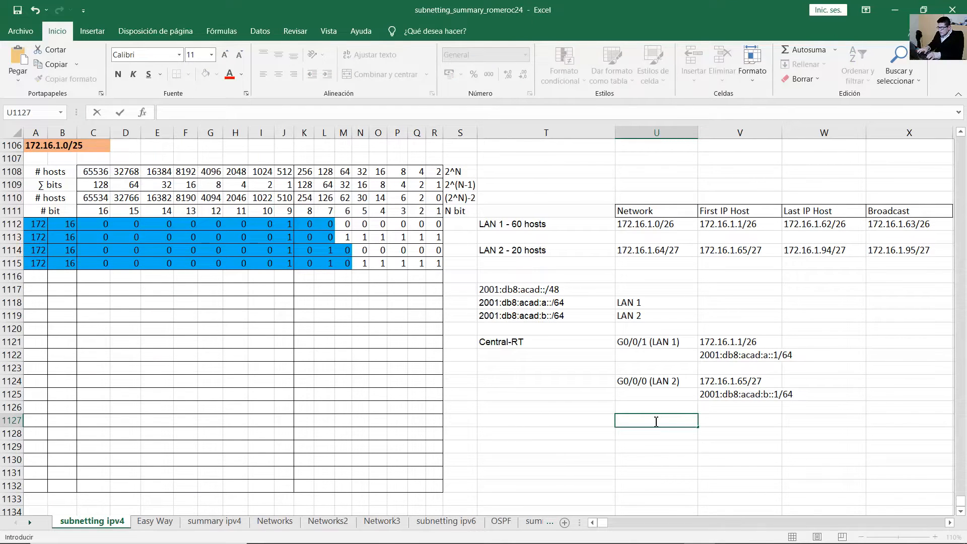
pyautogui.press('Left')
pyautogui.write('USer')
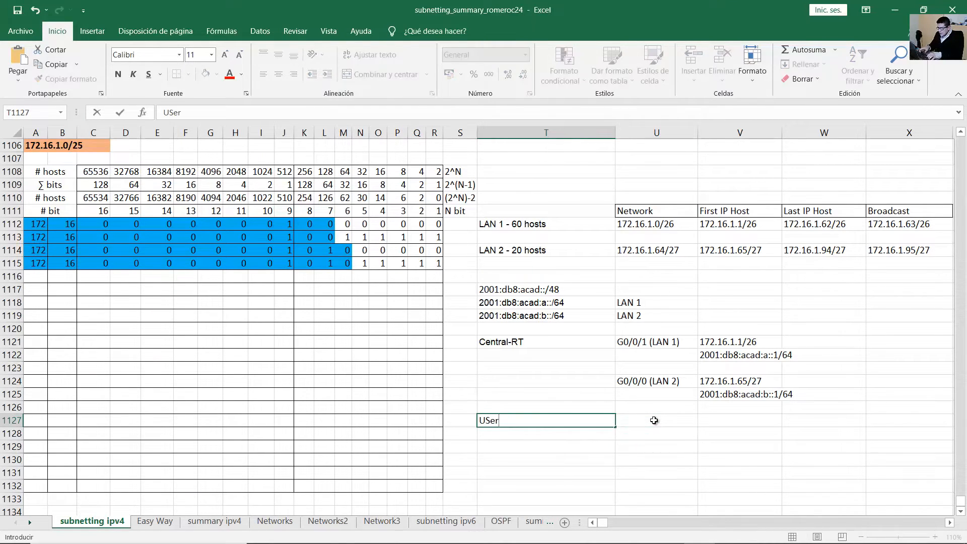
pyautogui.press('BackSpace')
pyautogui.press('BackSpace')
pyautogui.click(655, 421)
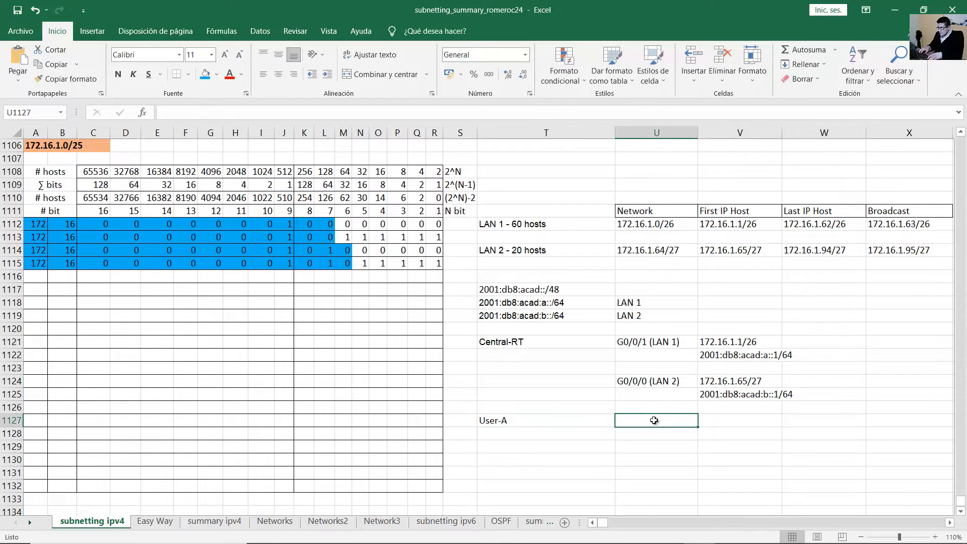
pyautogui.write('FA0')
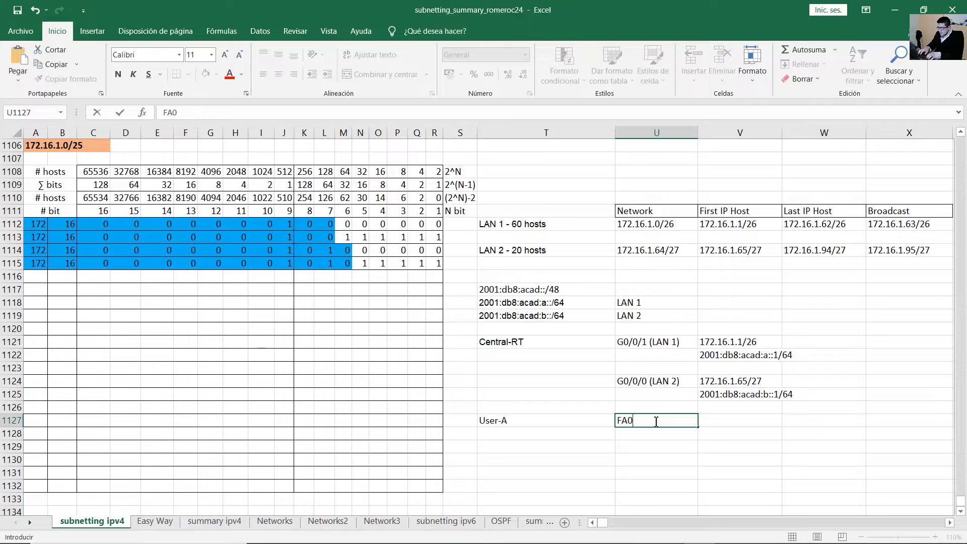
pyautogui.press('Return')
pyautogui.press('Up')
pyautogui.press('Right')
pyautogui.press('Right')
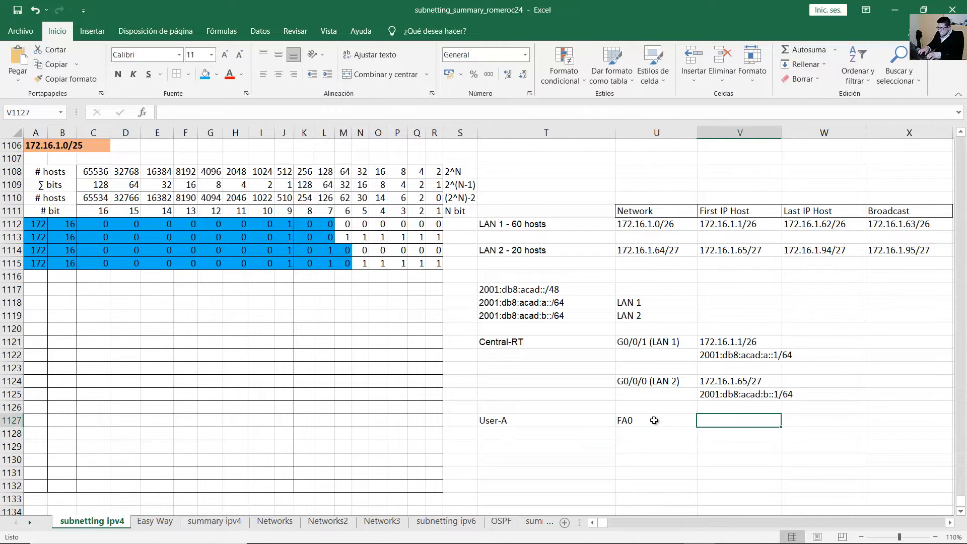
pyautogui.moveTo(579, 535)
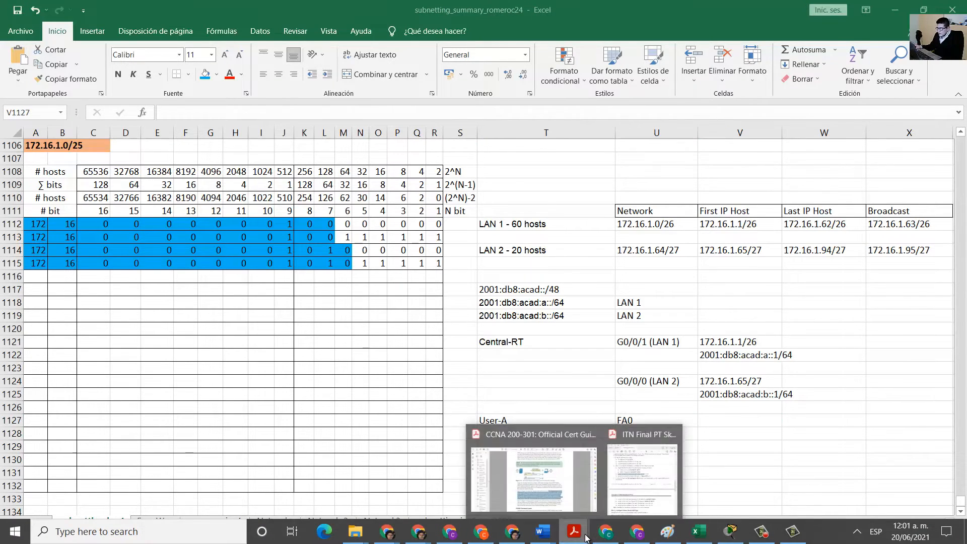
pyautogui.click(633, 491)
pyautogui.click(89, 224)
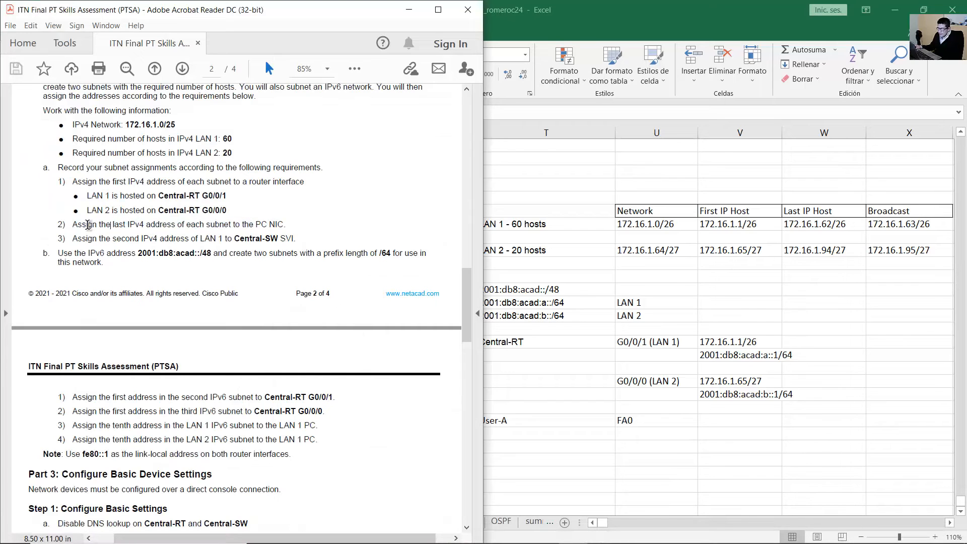
pyautogui.moveTo(88, 224); pyautogui.dragTo(279, 228)
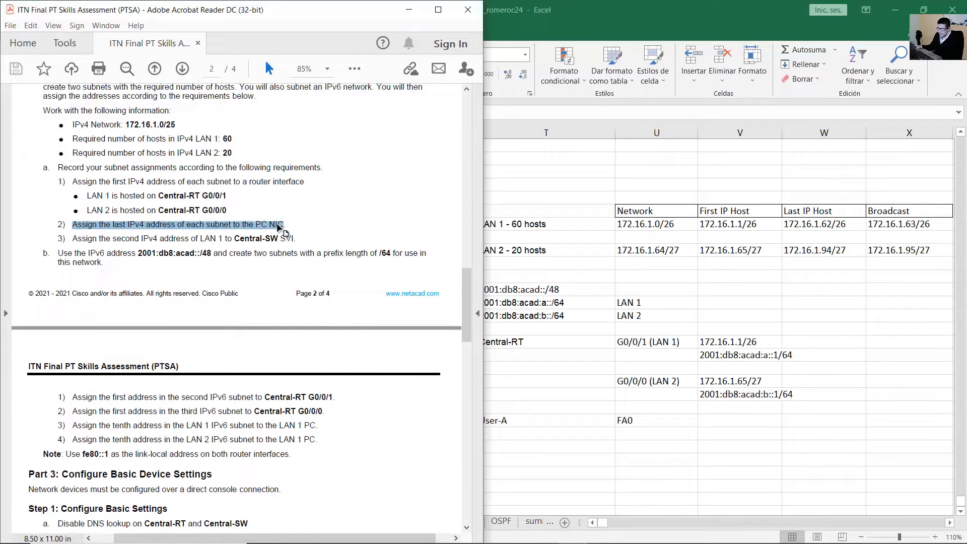
pyautogui.click(608, 417)
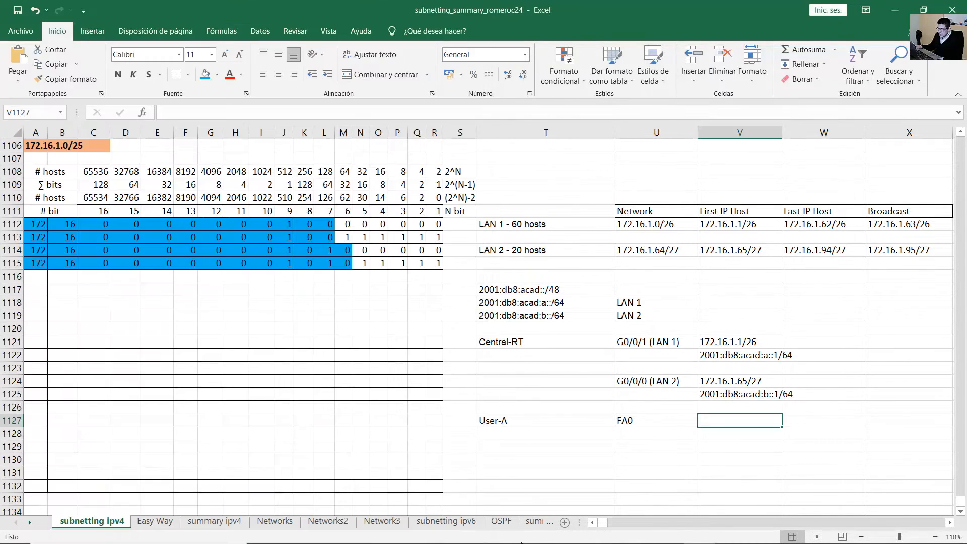
pyautogui.click(562, 530)
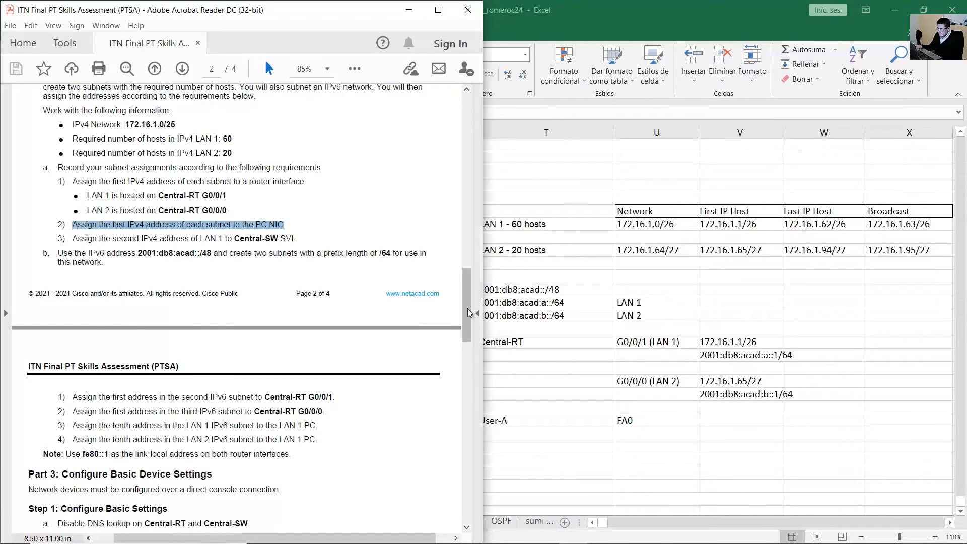
pyautogui.moveTo(468, 309); pyautogui.dragTo(459, 131)
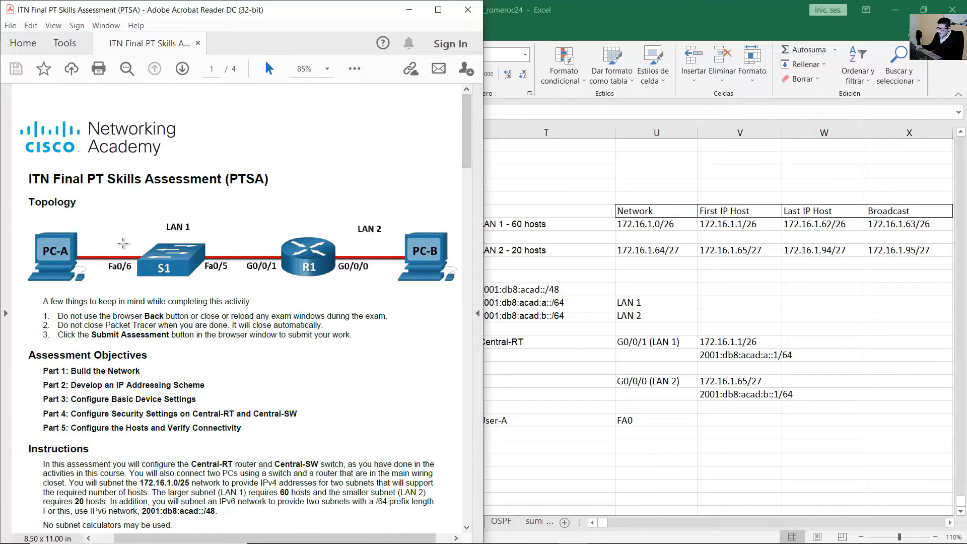
pyautogui.moveTo(164, 225); pyautogui.dragTo(28, 285)
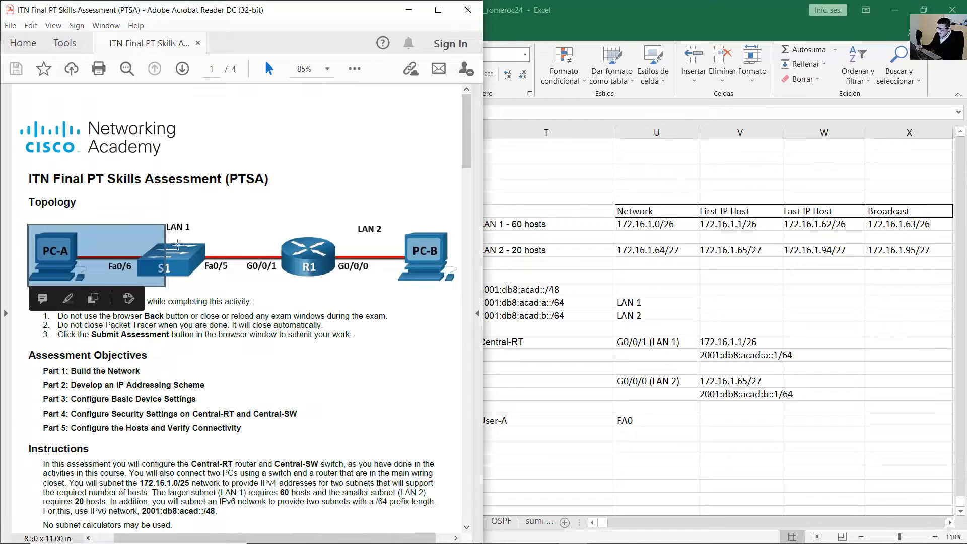
pyautogui.click(411, 14)
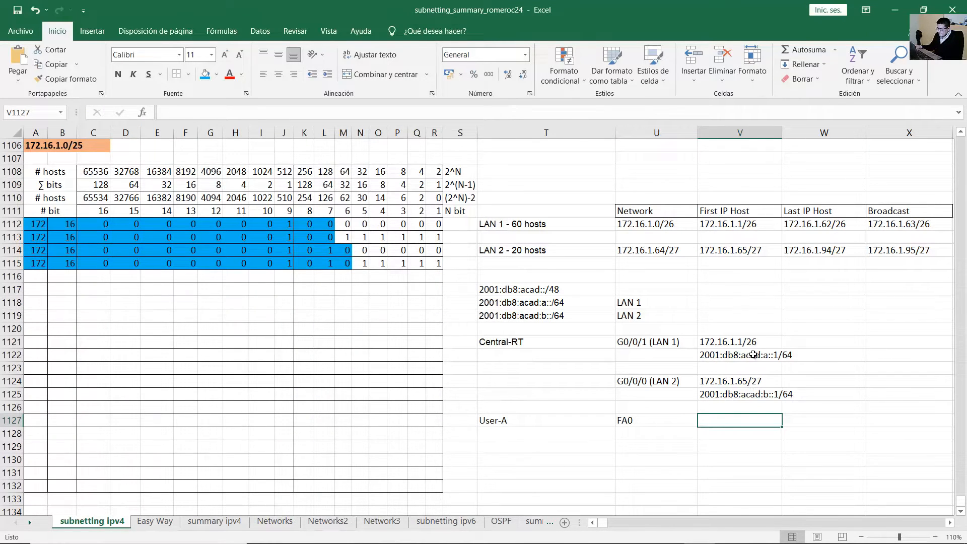
# Change User-A's interface in U1127 to FA0 (LAN 1).
pyautogui.click(658, 420)
pyautogui.doubleClick(659, 420)
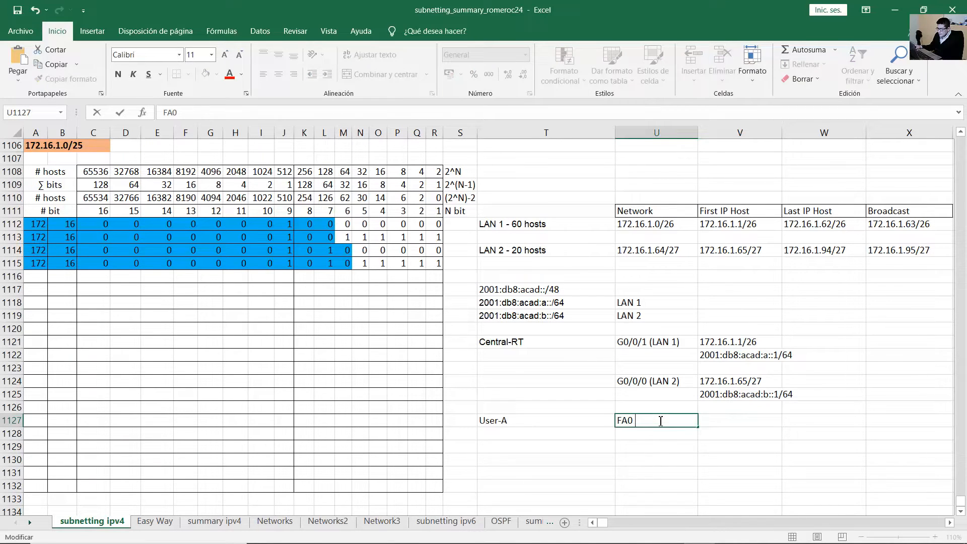
pyautogui.write('(L')
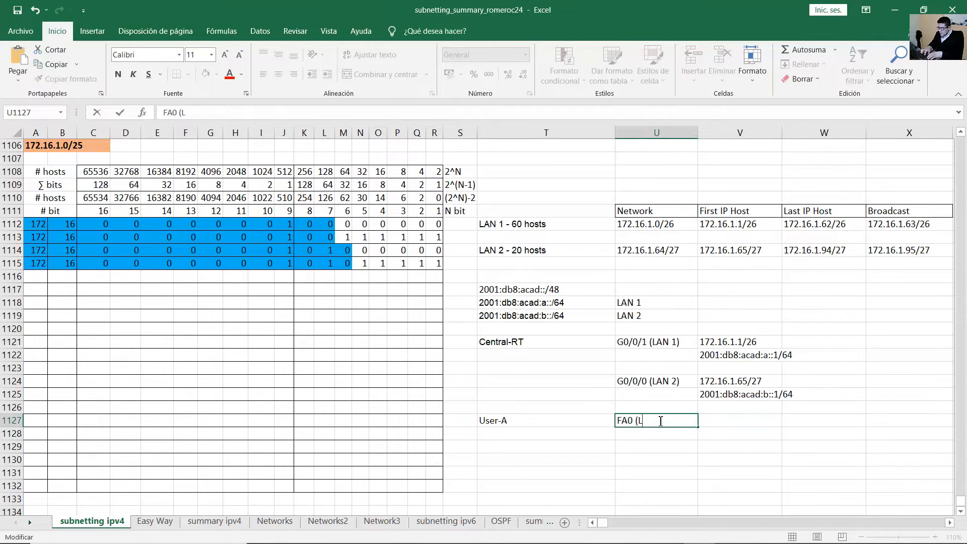
pyautogui.write('NA')
pyautogui.write('N 1)')
pyautogui.press('Return')
pyautogui.click(660, 421)
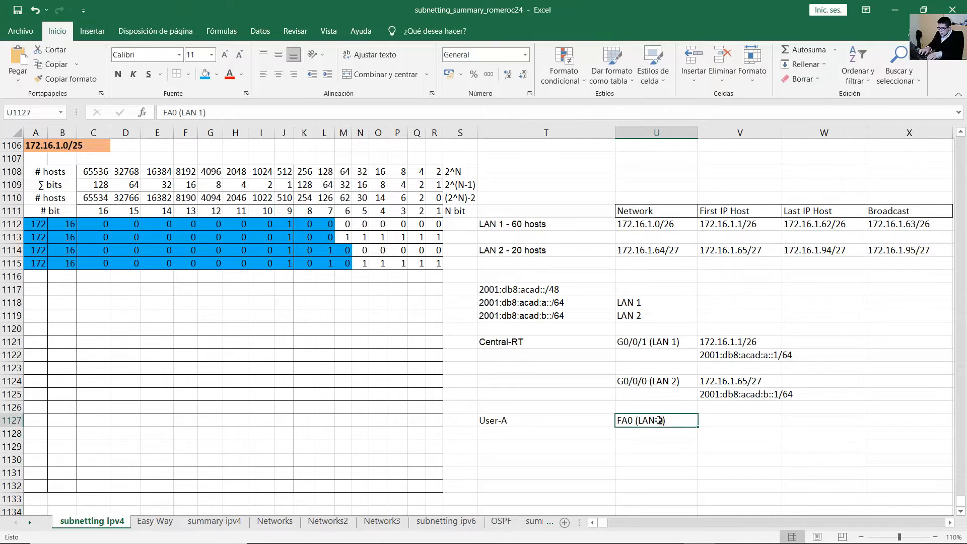
# Copy LAN 1's last host address 172.16.1.62/26 from W1112 into User-A's cell V1127.
pyautogui.click(533, 221)
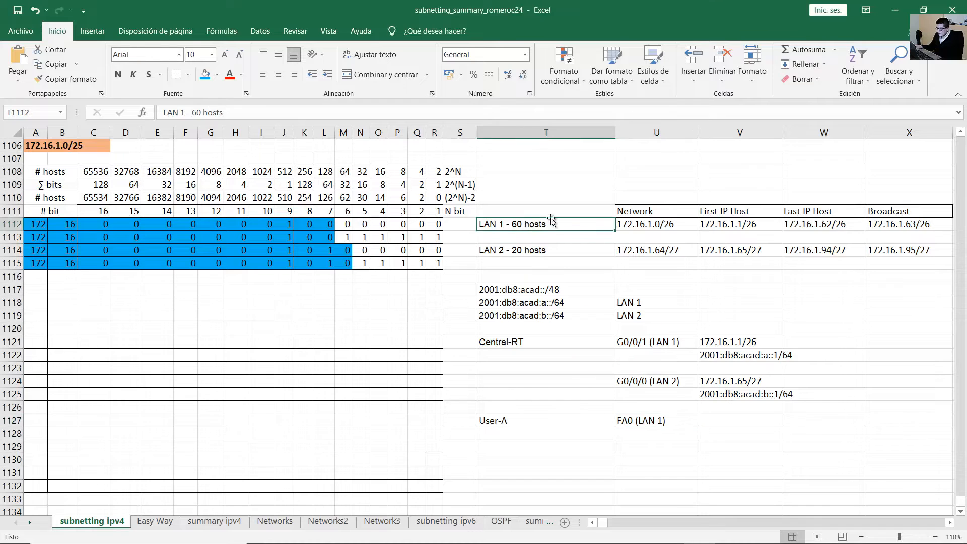
pyautogui.click(821, 227)
pyautogui.doubleClick(823, 226)
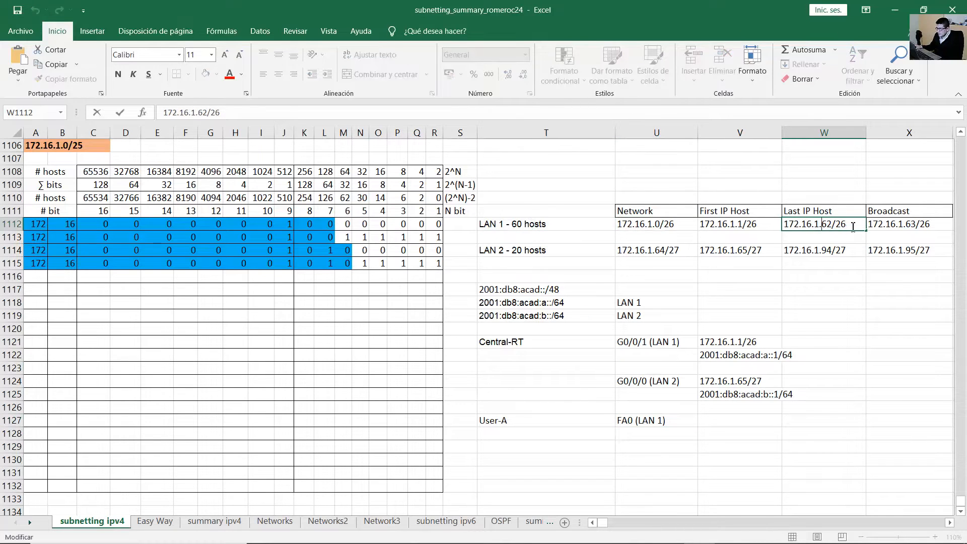
pyautogui.moveTo(853, 226); pyautogui.dragTo(775, 227)
pyautogui.hotkey('ctrl', 'c')
pyautogui.click(729, 419)
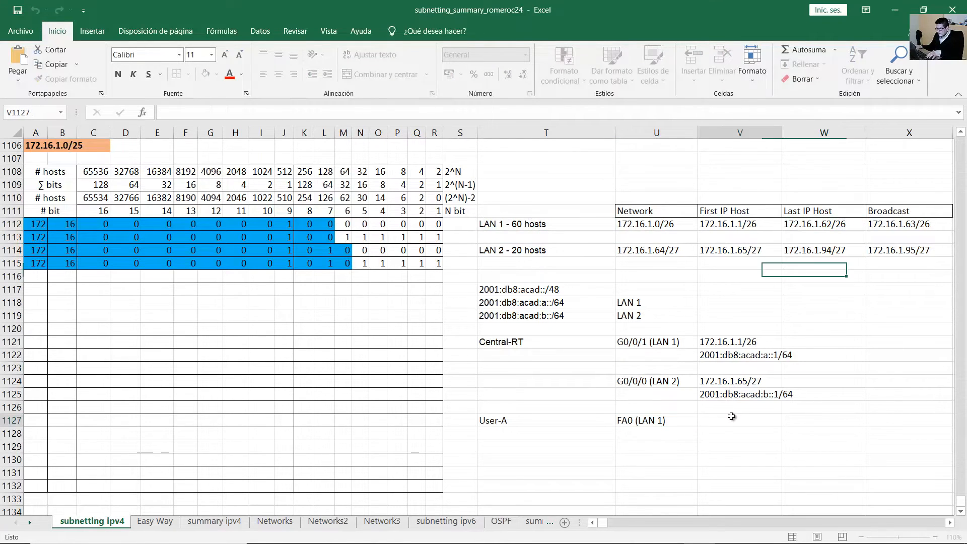
pyautogui.hotkey('ctrl', 'v')
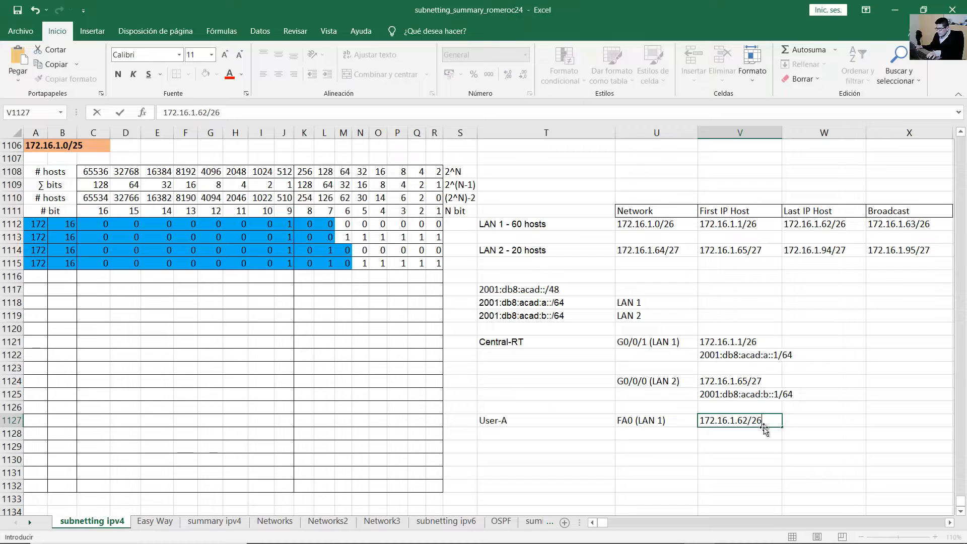
pyautogui.click(791, 445)
# Add User-B in T1129 with interface FA0 (LAN 2).
pyautogui.click(534, 446)
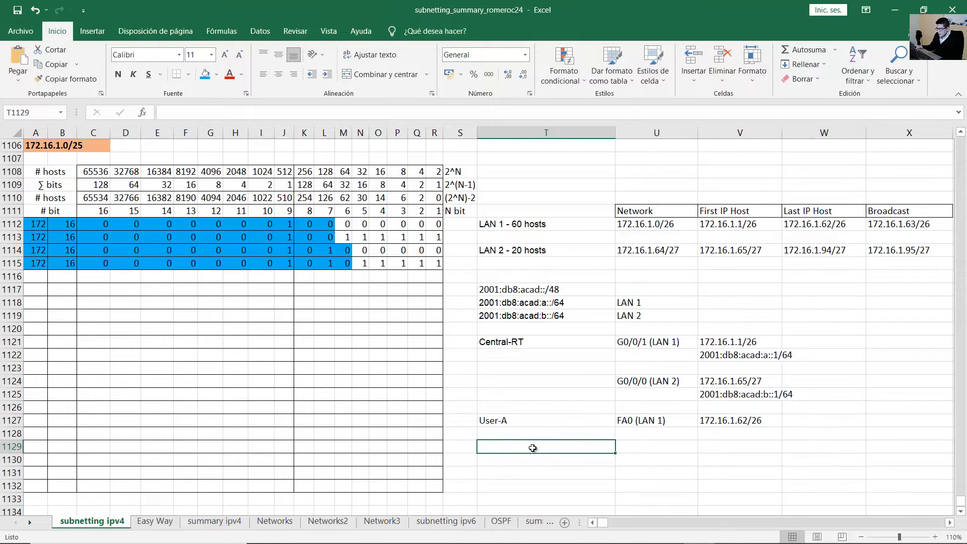
pyautogui.write('User')
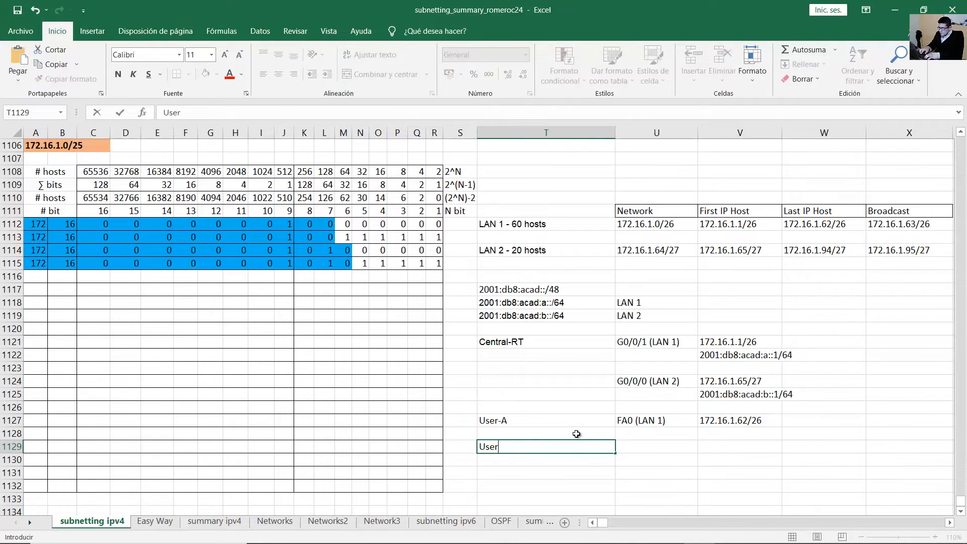
pyautogui.write('-B')
pyautogui.press('Tab')
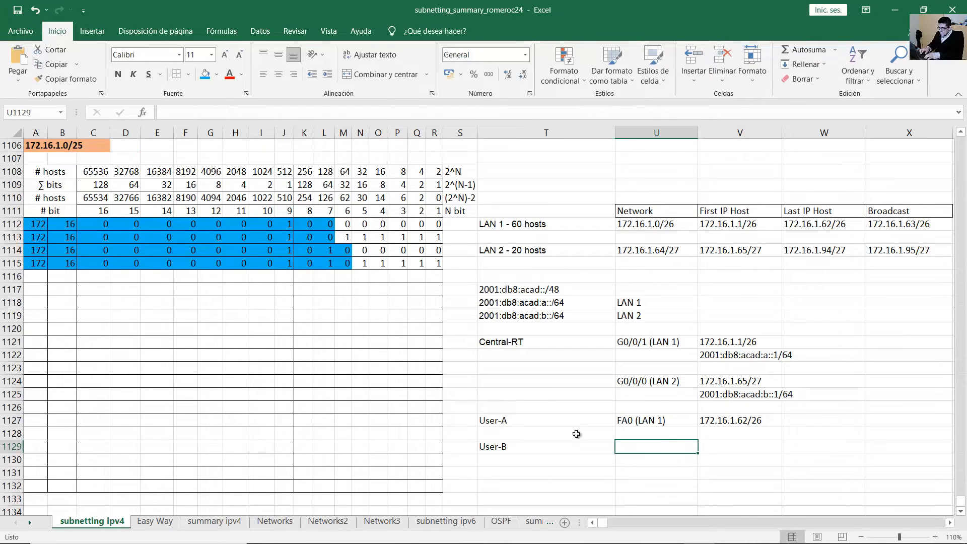
pyautogui.press('Up')
pyautogui.press('Up')
pyautogui.hotkey('ctrl', 'c')
pyautogui.press('Down')
pyautogui.press('Down')
pyautogui.hotkey('ctrl', 'v')
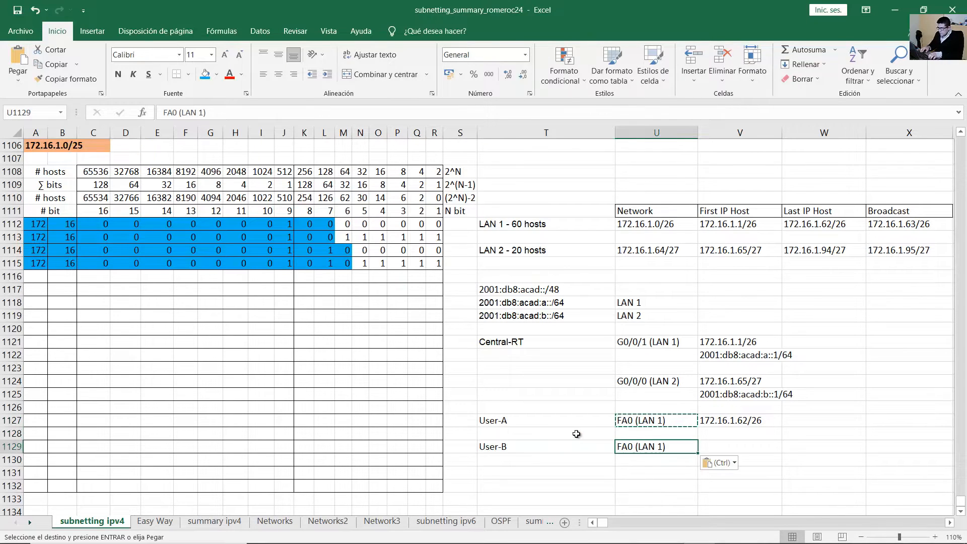
pyautogui.press('F2')
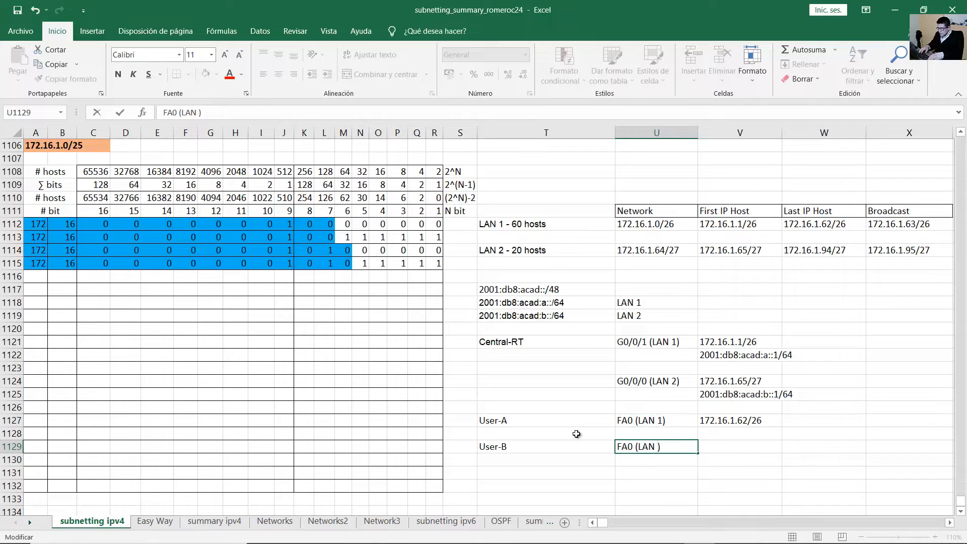
pyautogui.write('2')
pyautogui.press('Return')
pyautogui.click(587, 435)
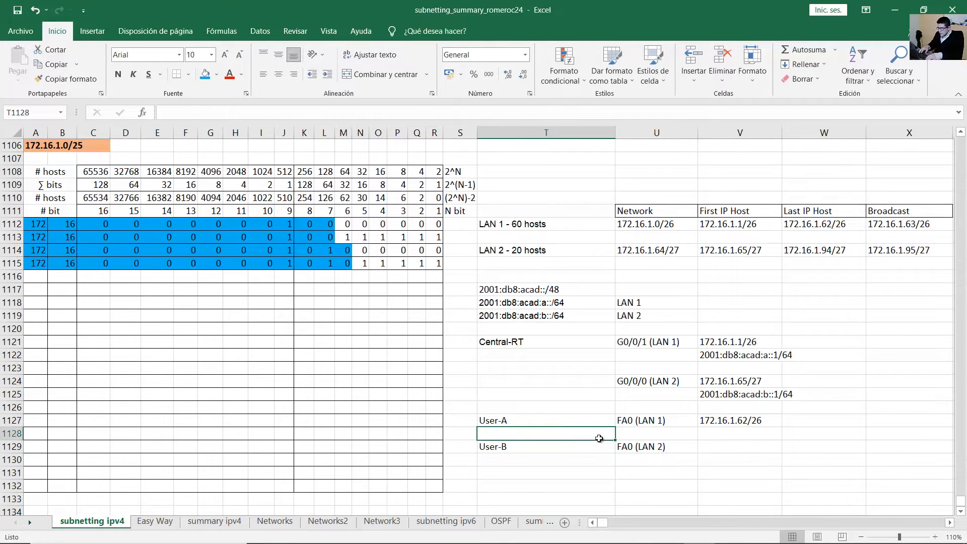
pyautogui.click(627, 445)
# Copy LAN 2's last host address 172.16.1.94/27 into User-B's address cell V1129.
pyautogui.click(559, 254)
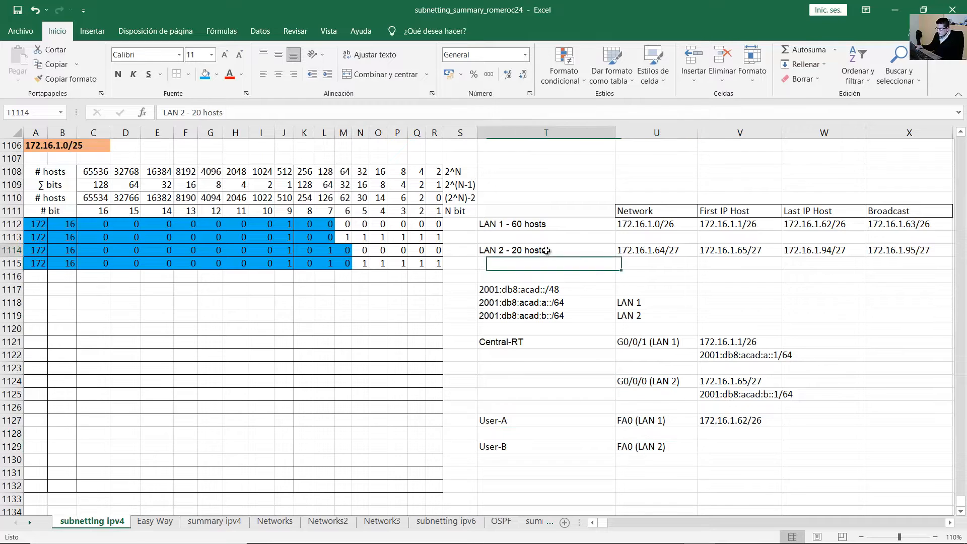
pyautogui.doubleClick(812, 250)
pyautogui.moveTo(845, 250); pyautogui.dragTo(769, 244)
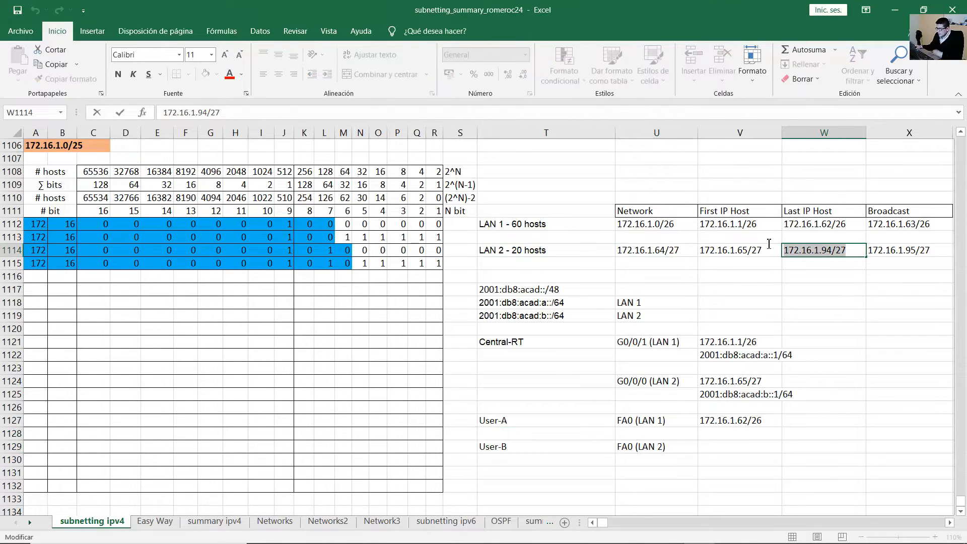
pyautogui.hotkey('ctrl', 'c')
pyautogui.click(746, 446)
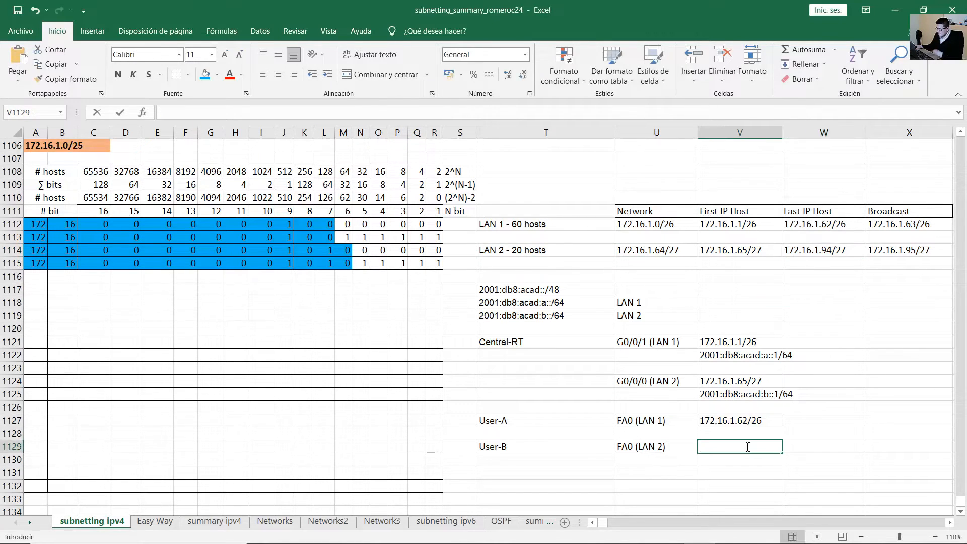
pyautogui.hotkey('ctrl', 'v')
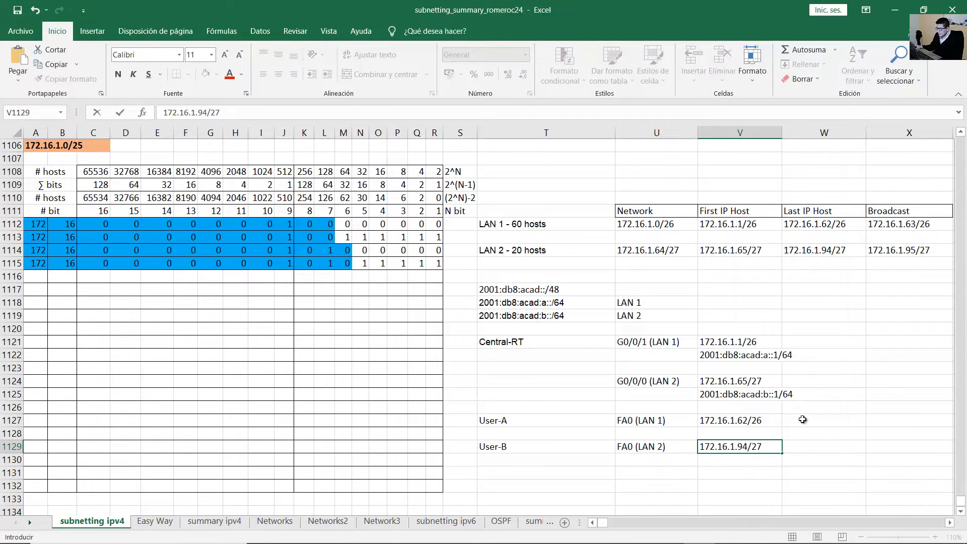
pyautogui.click(803, 418)
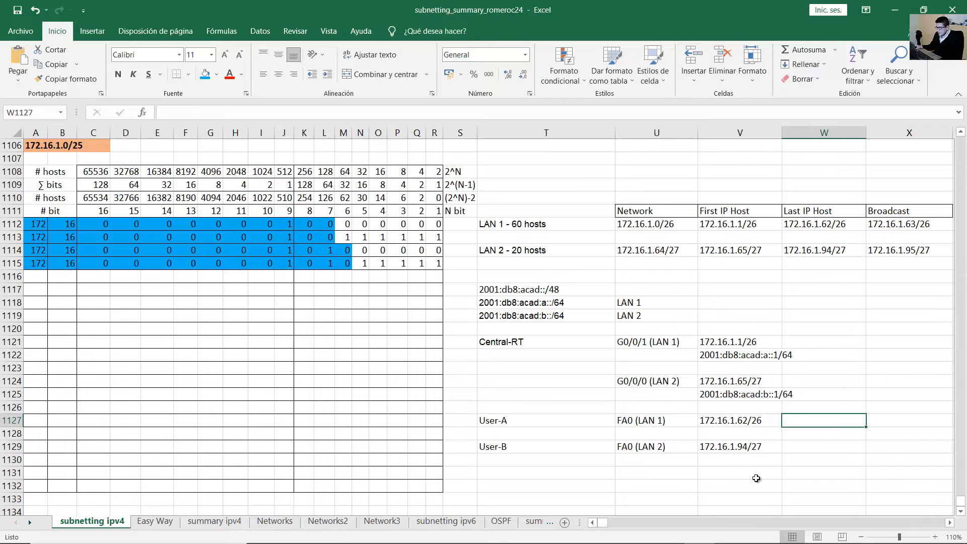
pyautogui.hotkey('alt', 'Tab')
pyautogui.scroll(-3, 443, 313)
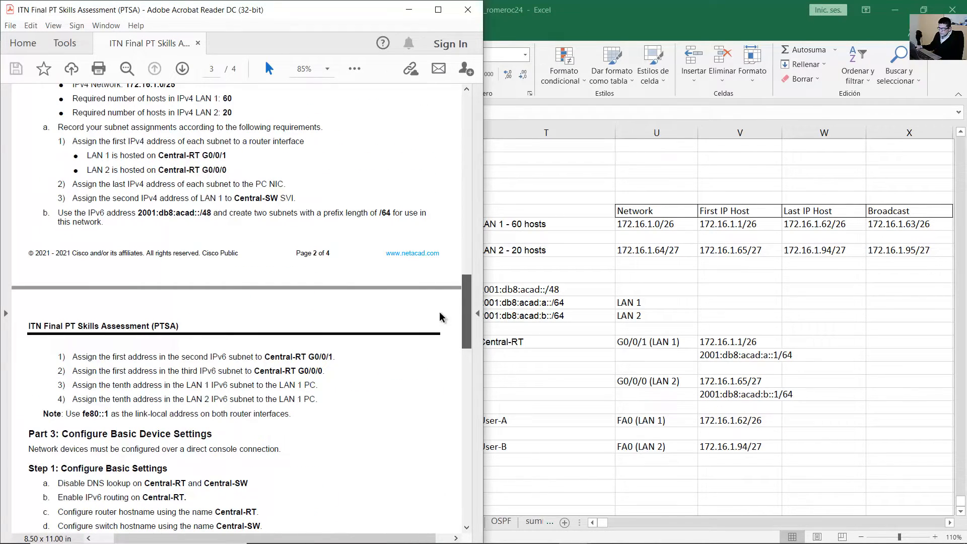
# Highlight the PC NIC and LAN 1 PC IPv6 instructions on page 3 of the PDF.
pyautogui.moveTo(72, 185); pyautogui.dragTo(270, 190)
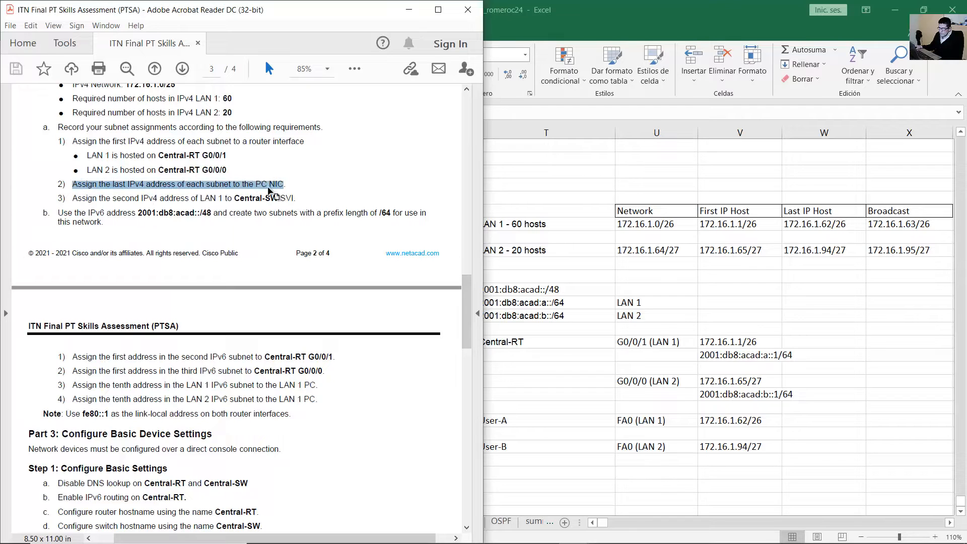
pyautogui.click(88, 388)
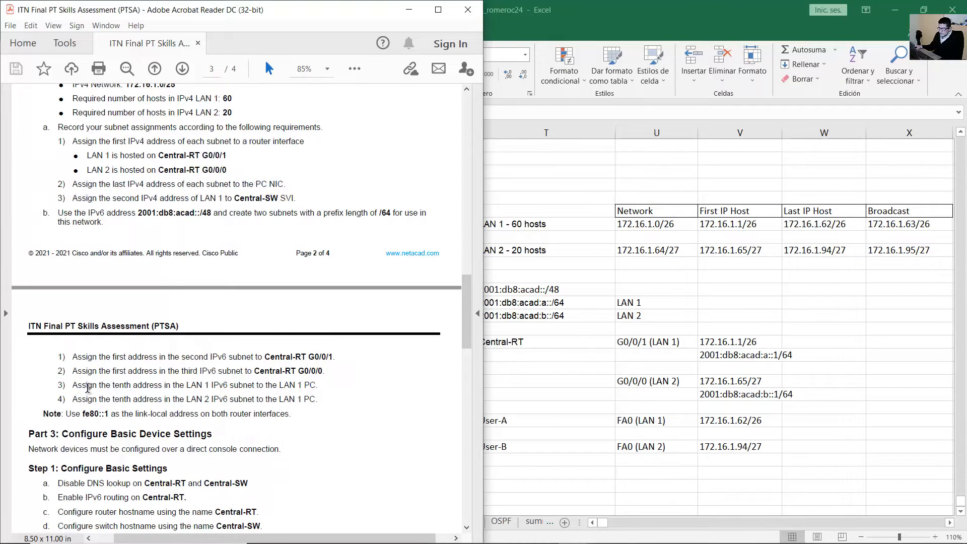
pyautogui.moveTo(88, 388); pyautogui.dragTo(299, 386)
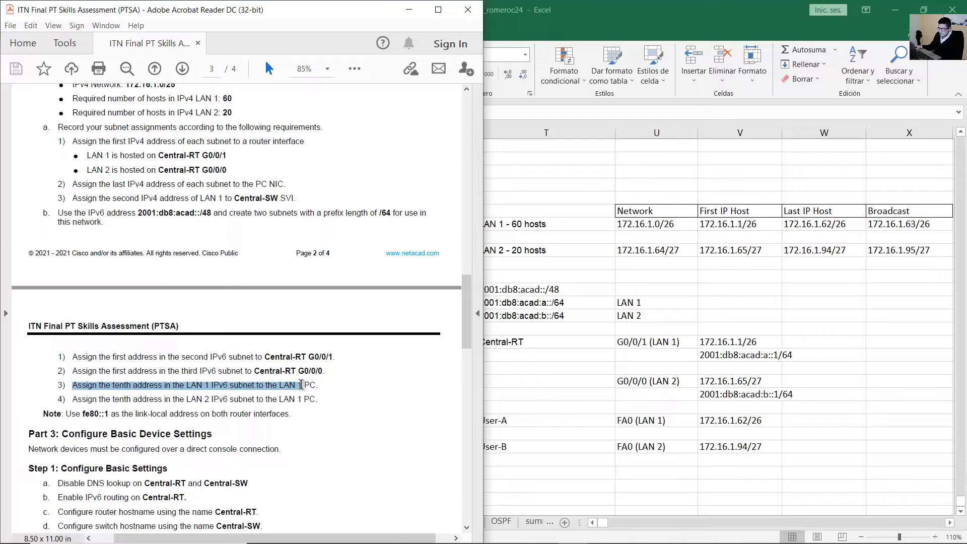
pyautogui.click(610, 433)
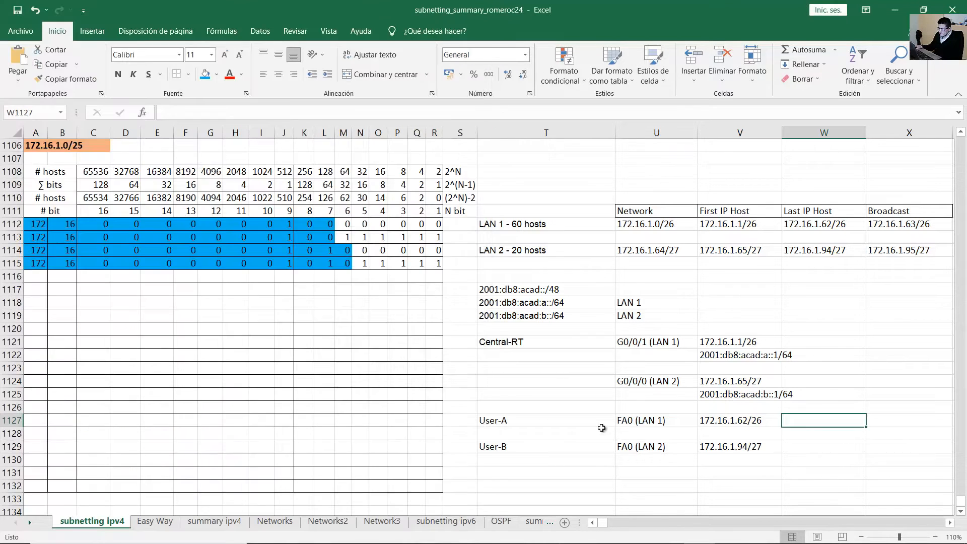
# Copy the LAN 1 IPv6 prefix 2001:db8:acad:a::/64 from T1118.
pyautogui.click(602, 422)
pyautogui.moveTo(603, 422); pyautogui.dragTo(675, 422)
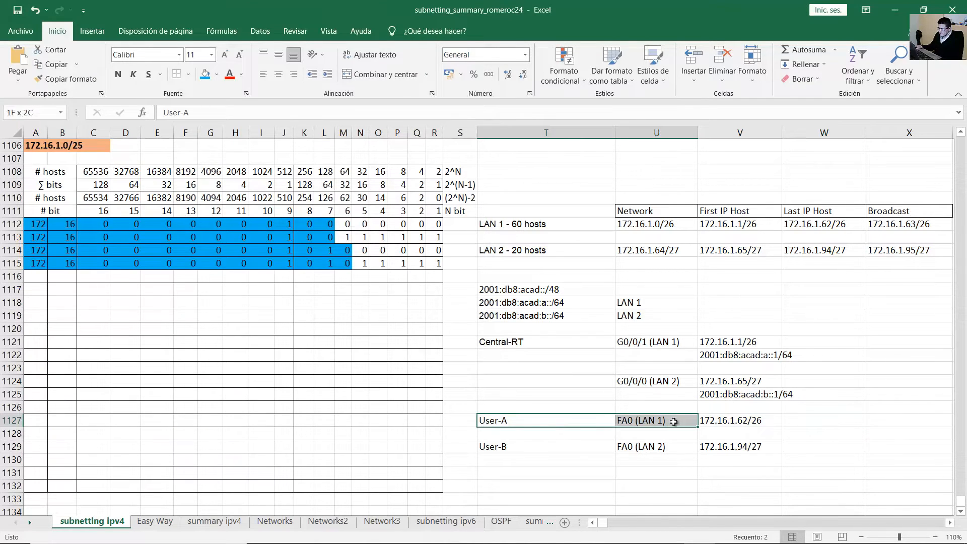
pyautogui.click(730, 422)
pyautogui.moveTo(573, 424); pyautogui.dragTo(662, 427)
pyautogui.moveTo(642, 304); pyautogui.dragTo(435, 304)
pyautogui.click(540, 303)
pyautogui.doubleClick(541, 303)
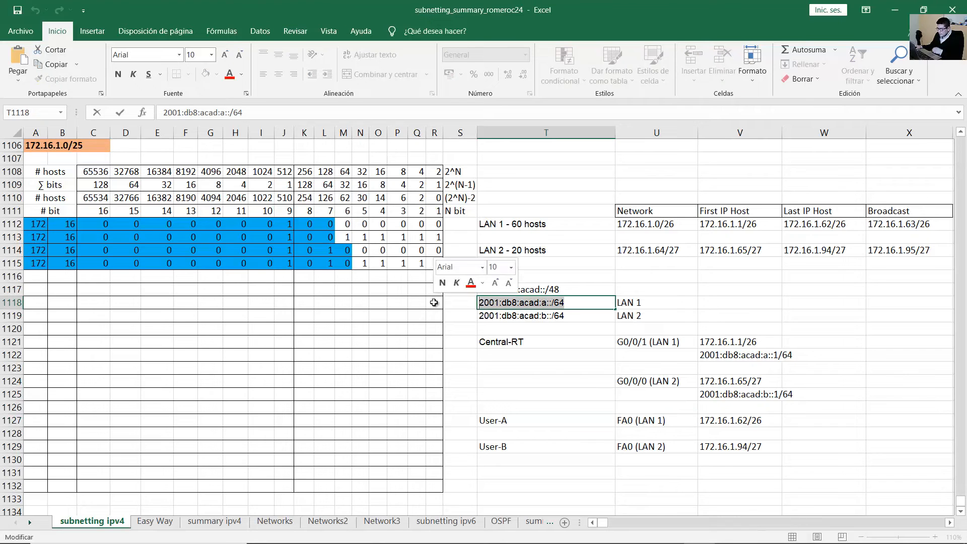
pyautogui.hotkey('ctrl', 'c')
# Enter 2001:db8:acad:a::a/64 as User-A's IPv6 address in V1128.
pyautogui.click(733, 434)
pyautogui.hotkey('ctrl', 'v')
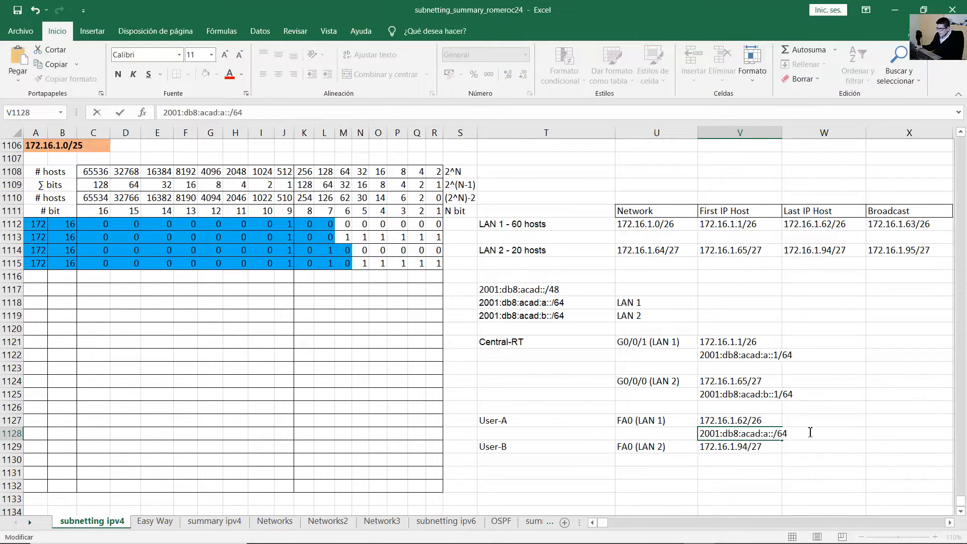
pyautogui.write('a')
pyautogui.hotkey('ctrl', 'Return')
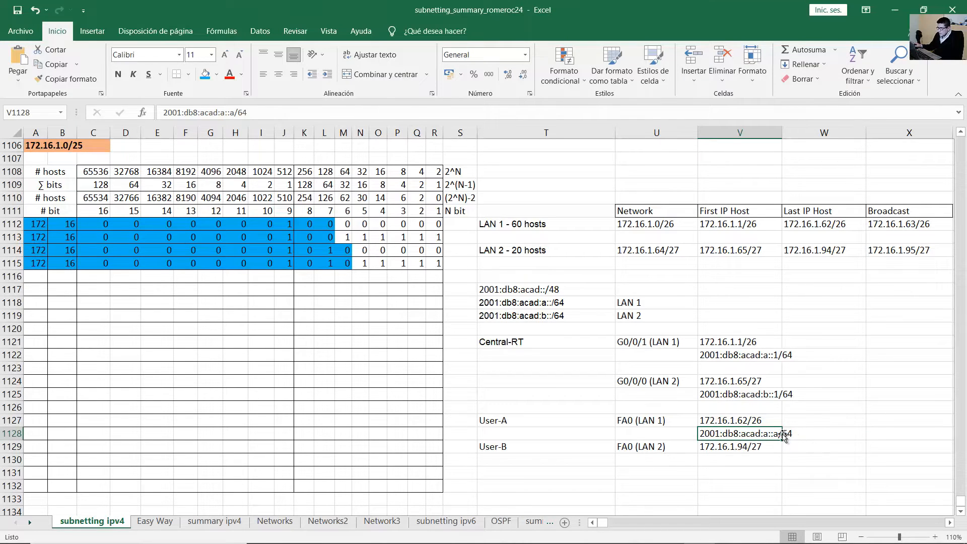
pyautogui.doubleClick(780, 434)
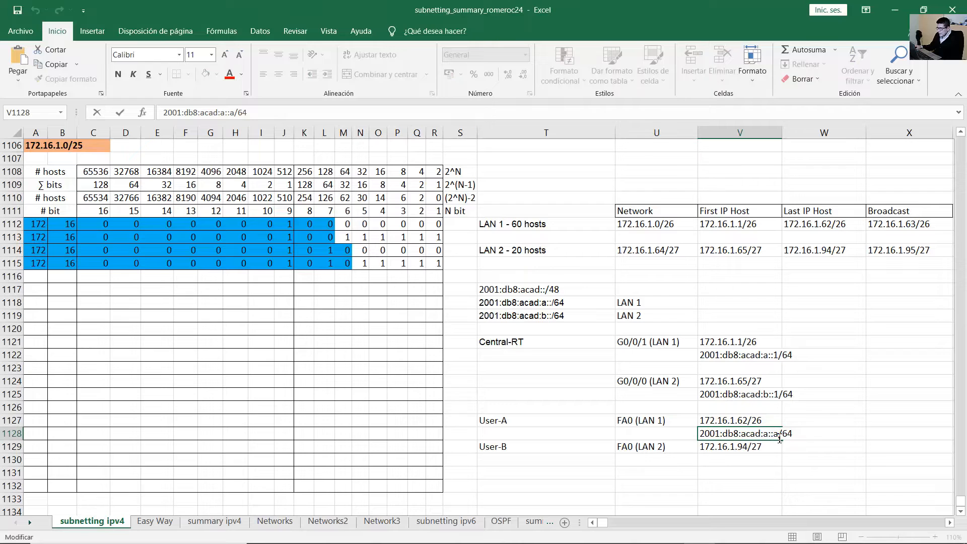
pyautogui.press('Return')
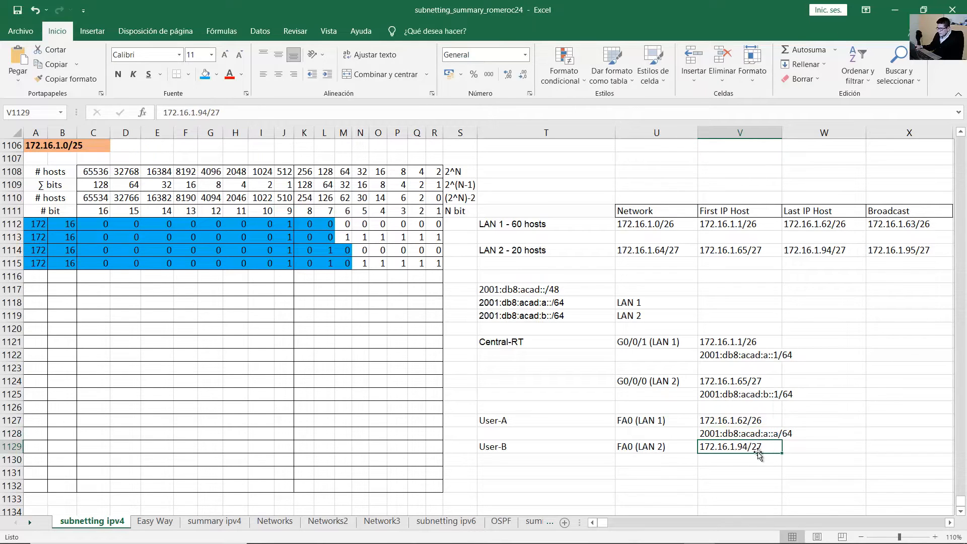
pyautogui.click(573, 535)
pyautogui.click(144, 371)
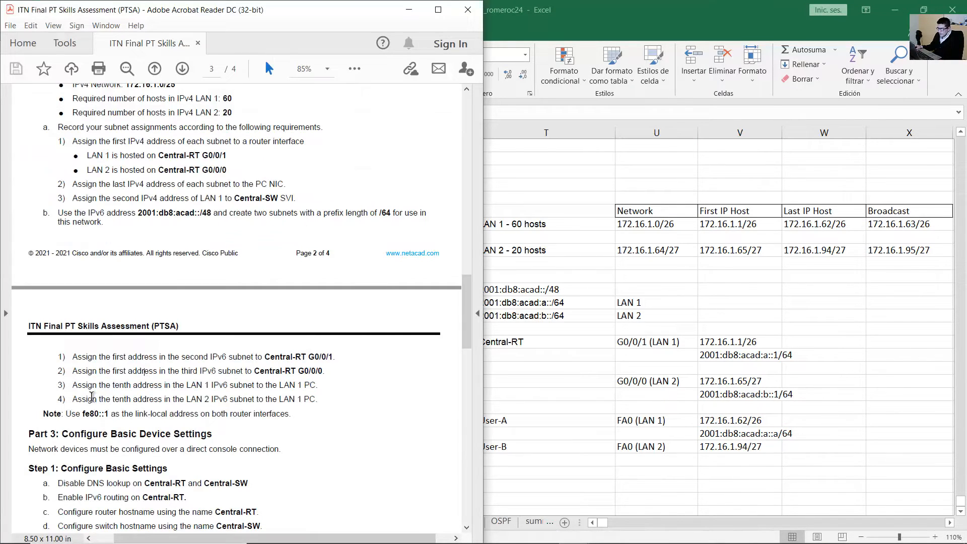
# Highlight PDF step 4, which gives the LAN 2 PC the tenth IPv6 address.
pyautogui.moveTo(102, 399); pyautogui.dragTo(302, 400)
pyautogui.click(304, 403)
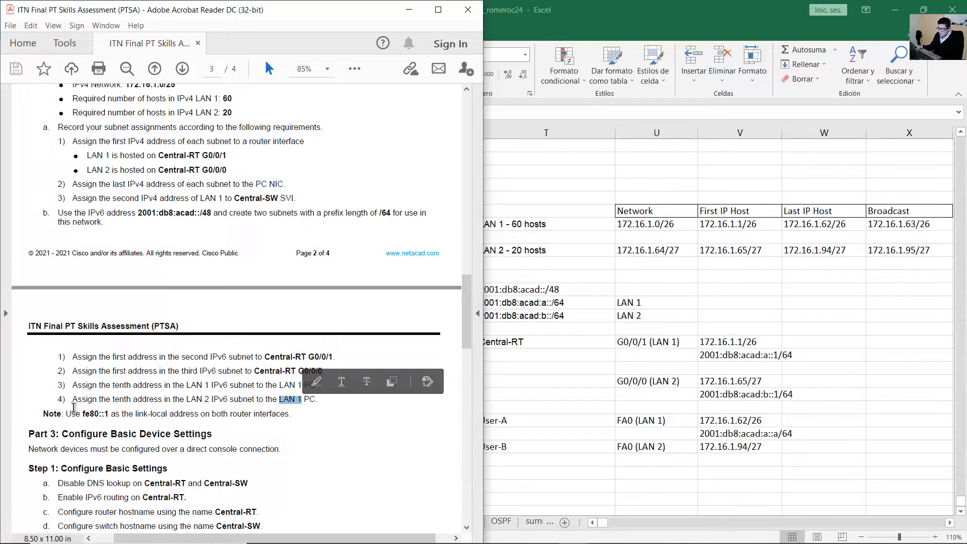
pyautogui.moveTo(75, 401); pyautogui.dragTo(313, 399)
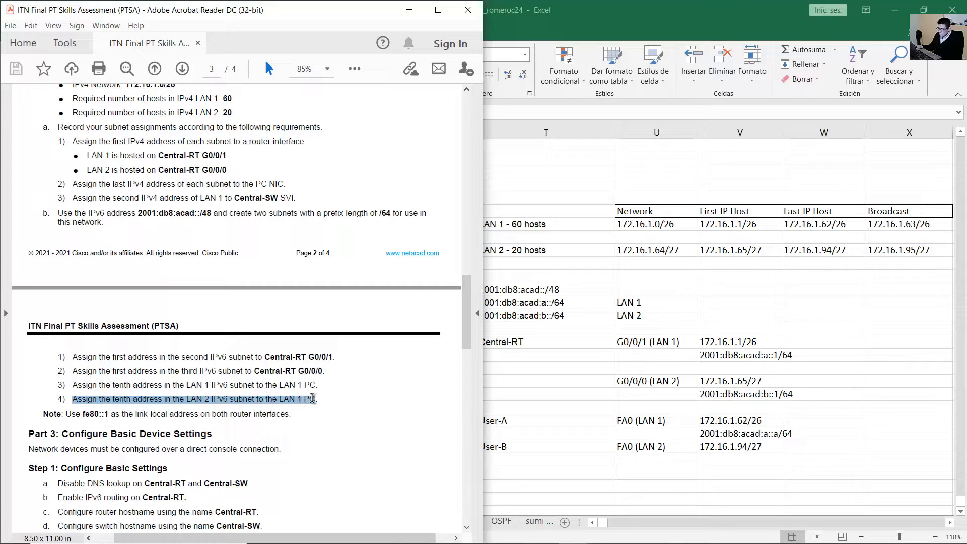
pyautogui.click(755, 446)
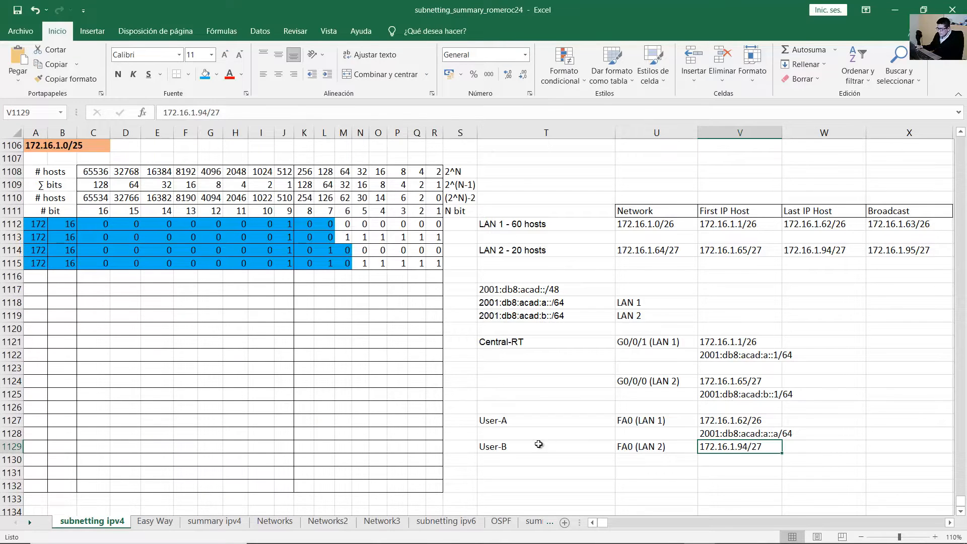
# Copy the LAN 2 IPv6 prefix 2001:db8:acad:b::/64 from T1119.
pyautogui.click(606, 446)
pyautogui.moveTo(606, 445); pyautogui.dragTo(746, 444)
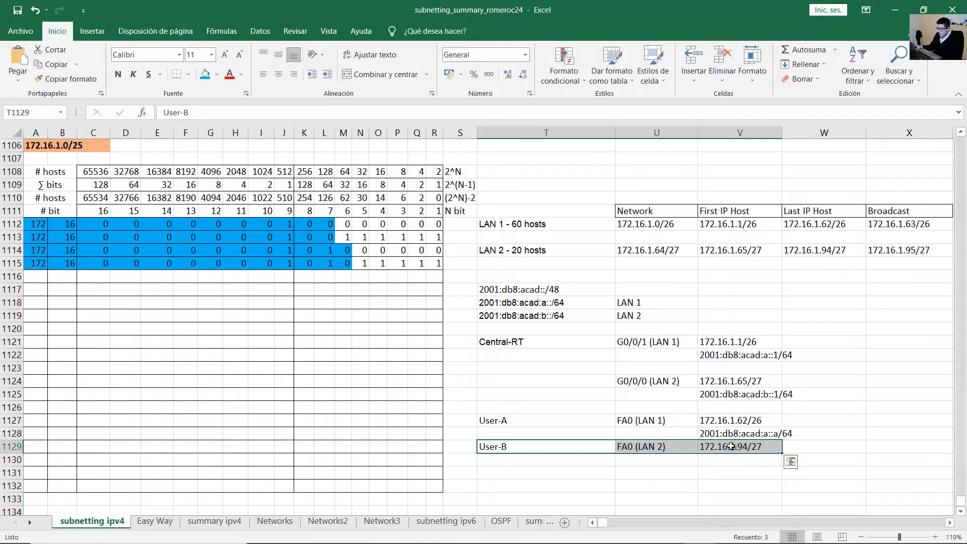
pyautogui.click(735, 447)
pyautogui.moveTo(650, 448); pyautogui.dragTo(537, 446)
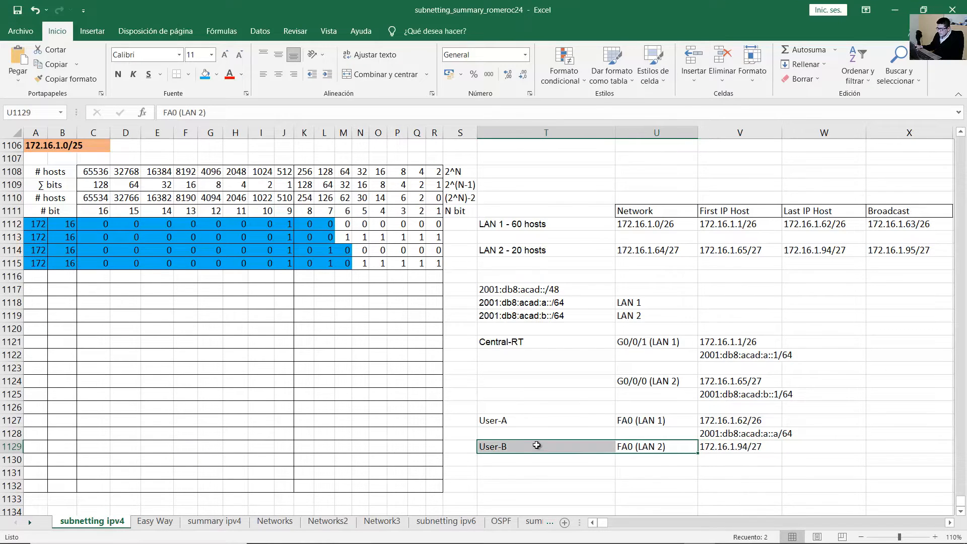
pyautogui.moveTo(535, 318); pyautogui.dragTo(482, 325)
pyautogui.doubleClick(589, 319)
pyautogui.hotkey('ctrl', 'c')
# Enter 2001:db8:acad:b::a/64 as User-B's IPv6 address in V1130.
pyautogui.click(721, 460)
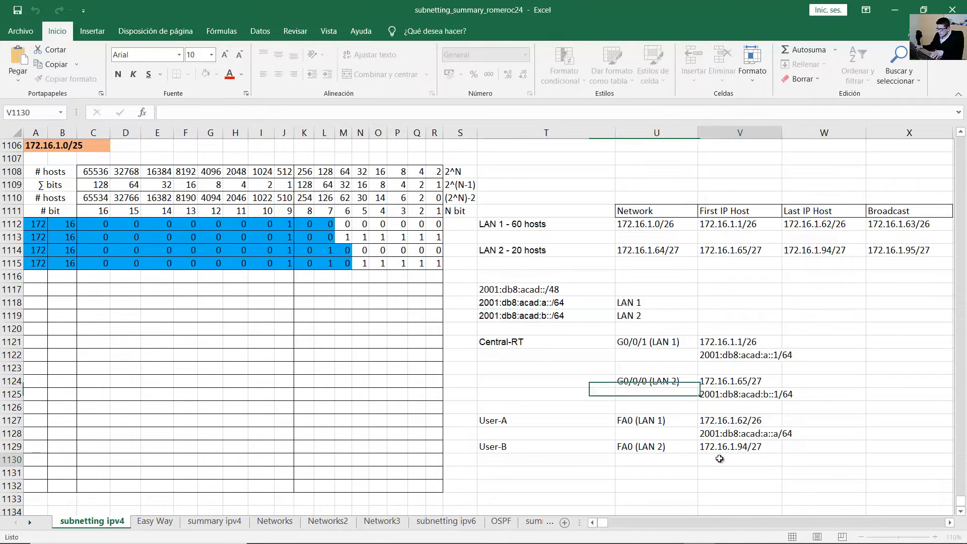
pyautogui.hotkey('ctrl', 'v')
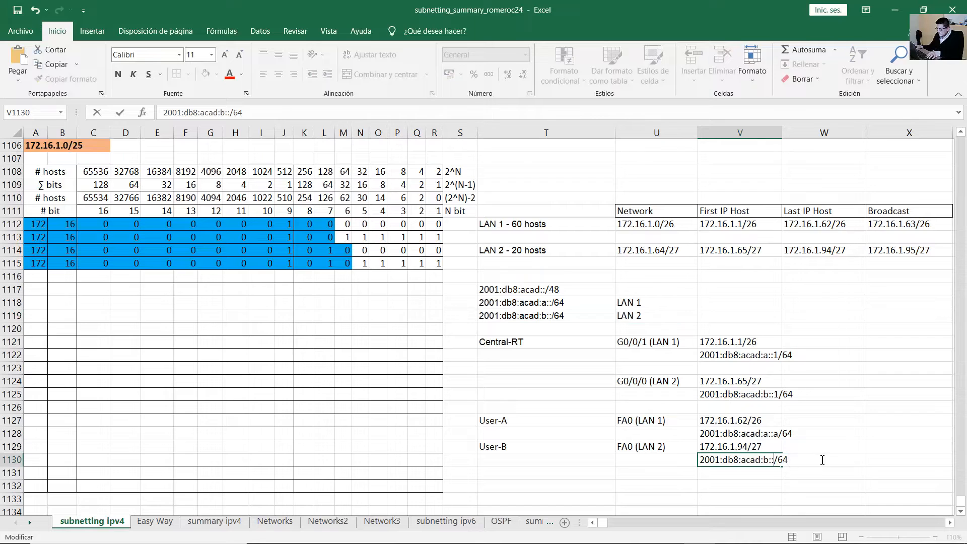
pyautogui.write('a')
pyautogui.click(845, 447)
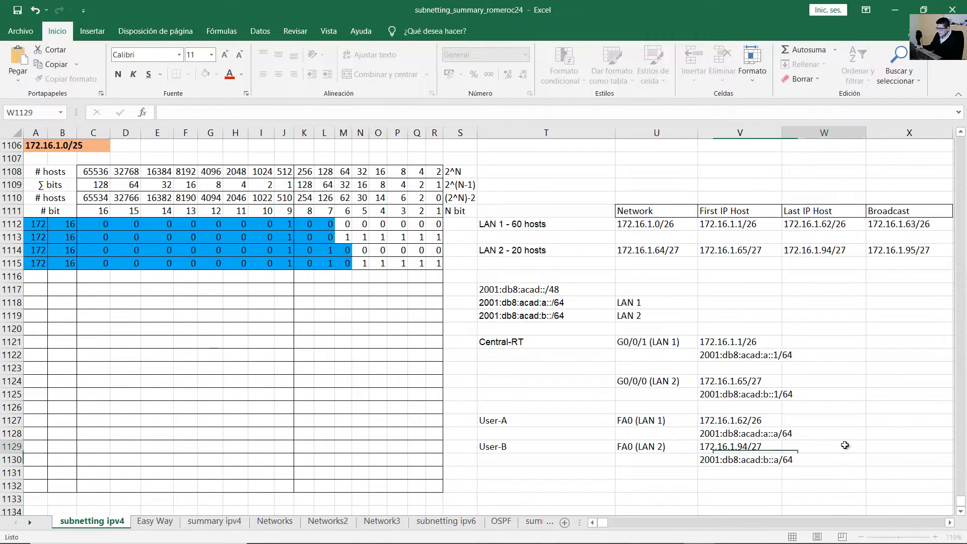
pyautogui.moveTo(612, 539)
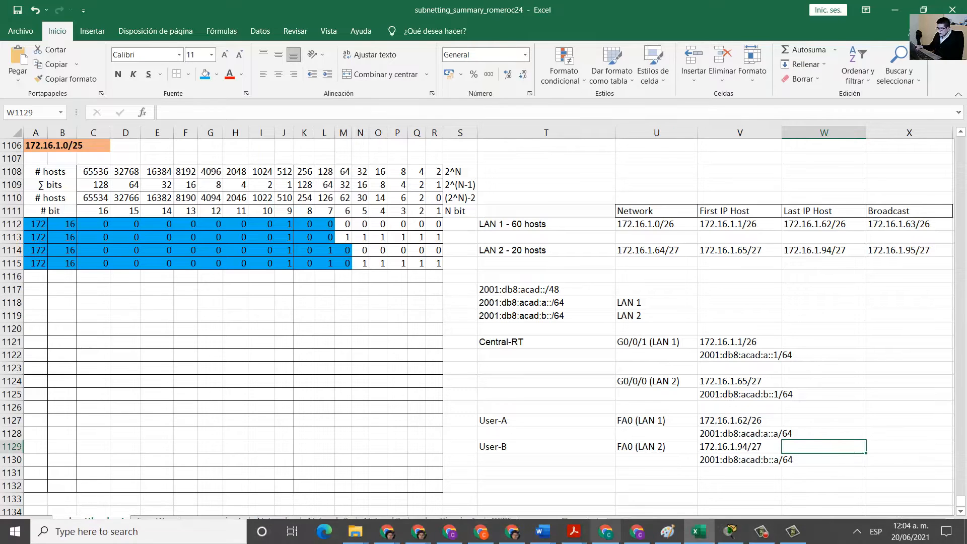
pyautogui.click(574, 533)
pyautogui.click(616, 496)
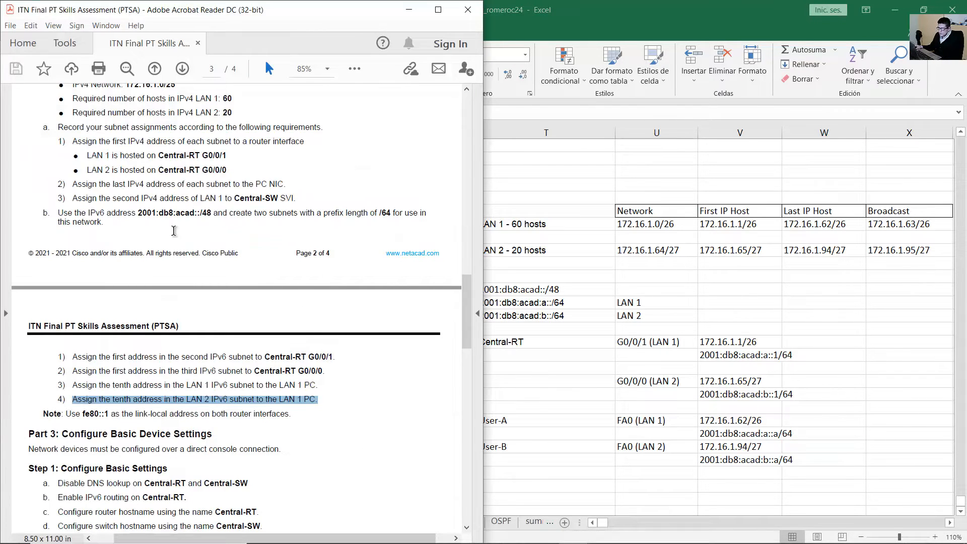
# Highlight the PDF line assigning LAN 1's second IPv4 address to the Central-SW SVI, then return to Excel.
pyautogui.click(78, 185)
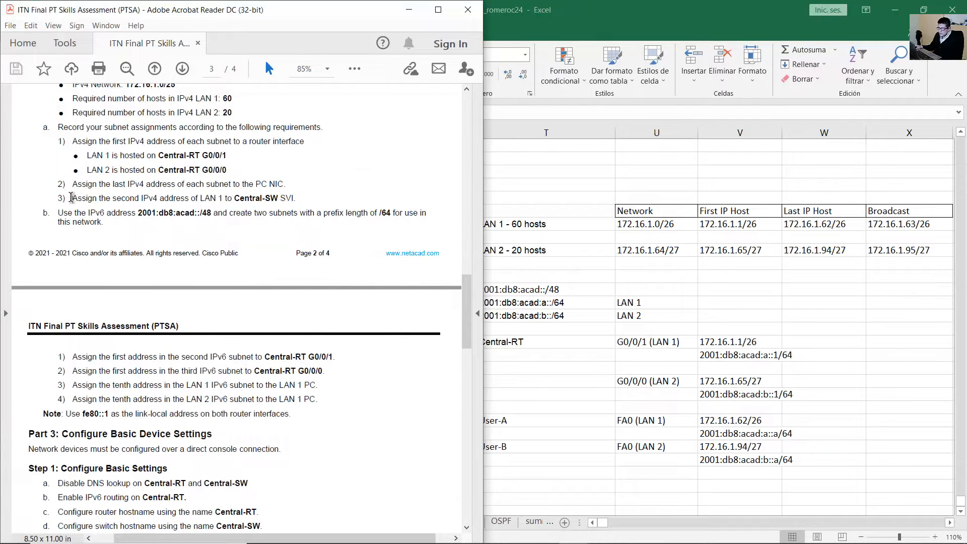
pyautogui.moveTo(71, 197); pyautogui.dragTo(283, 195)
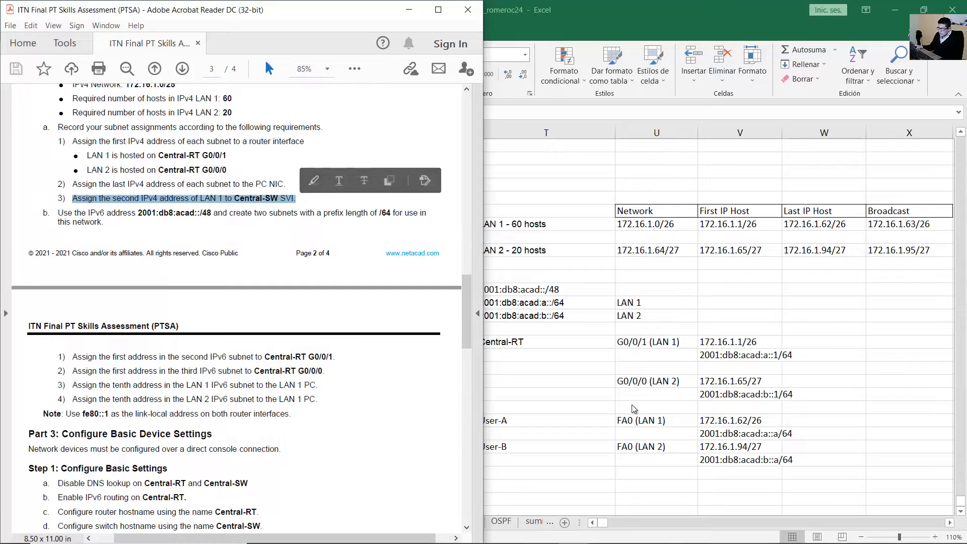
pyautogui.hotkey('alt', 'Tab')
pyautogui.click(576, 409)
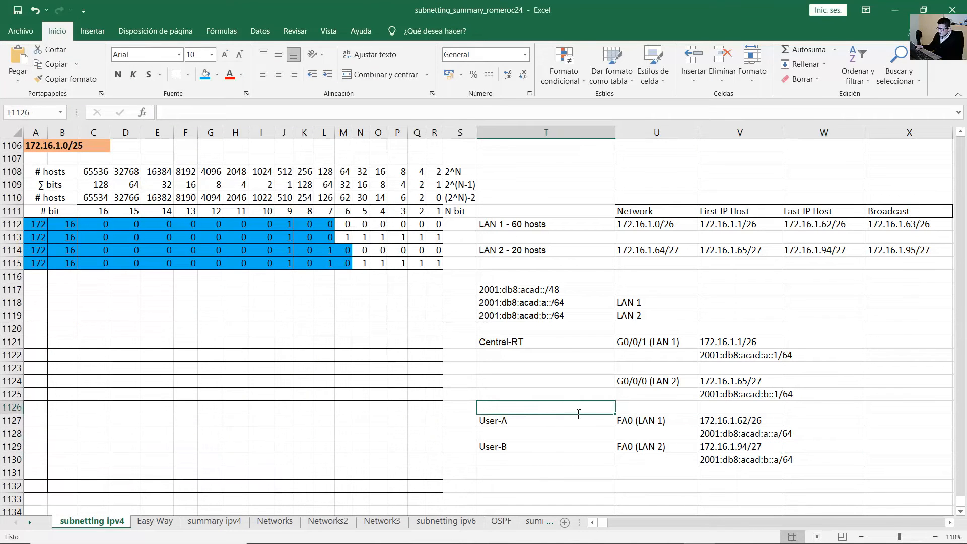
# Enter Central-SW as the device and SVI as the interface in row 1126.
pyautogui.write('Central-SW')
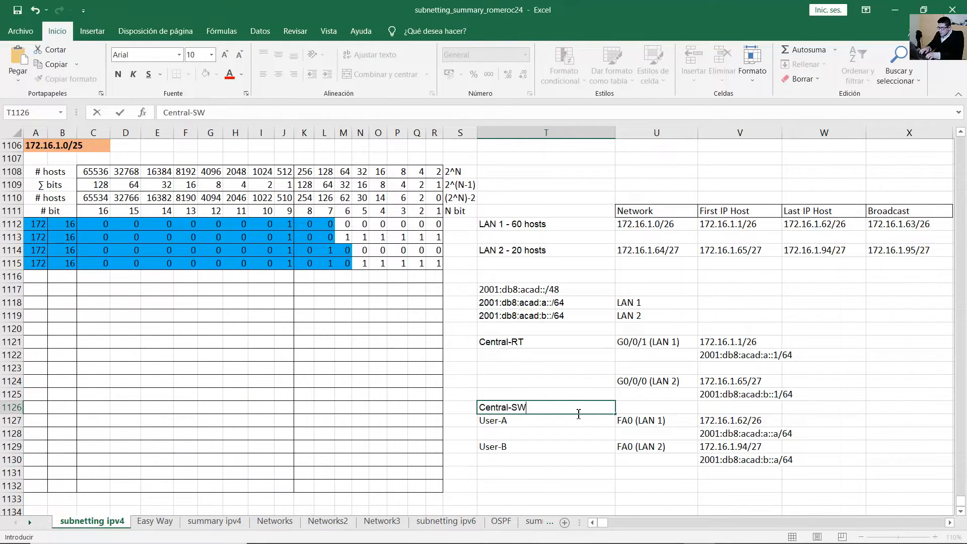
pyautogui.press('Tab')
pyautogui.write('SV')
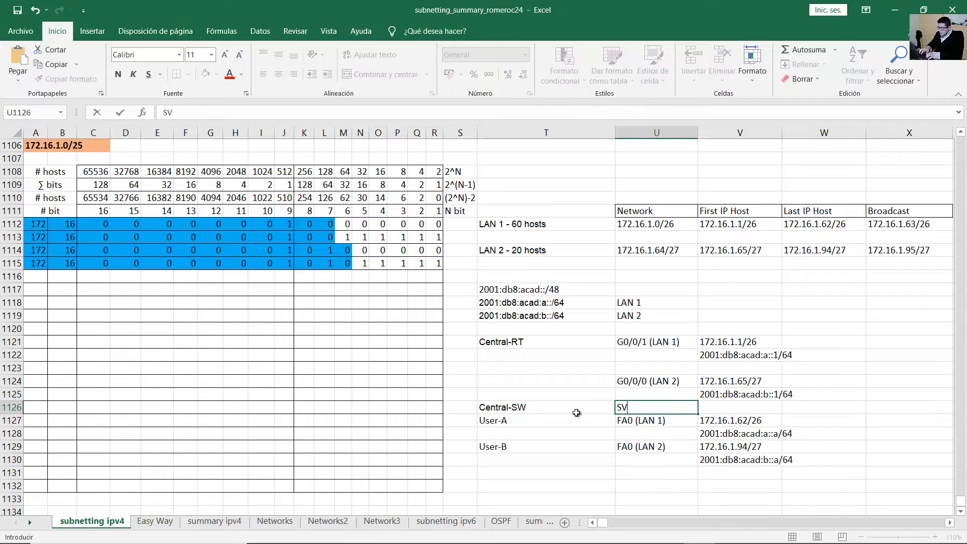
pyautogui.write('I')
pyautogui.press('Tab')
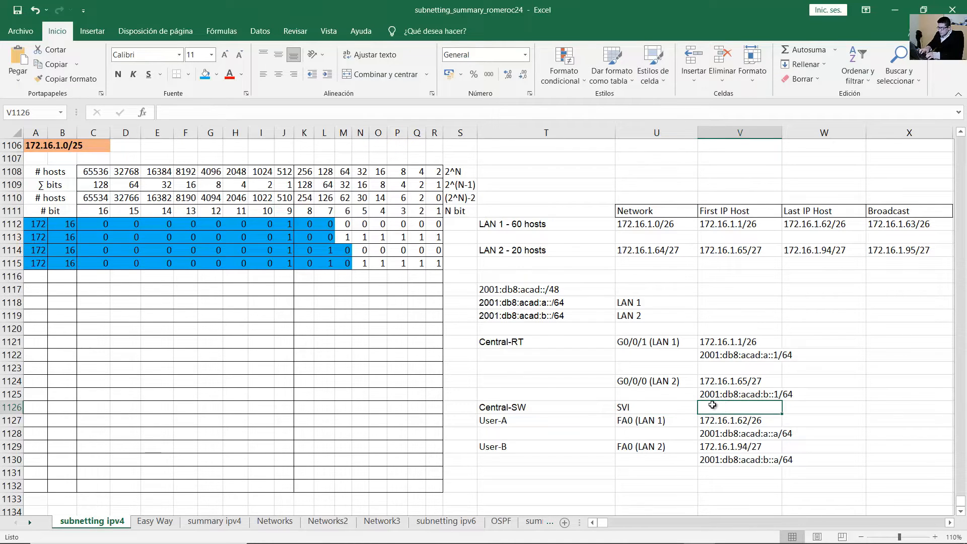
# Check the LAN 1 area of the topology diagram in the assessment PDF.
pyautogui.moveTo(574, 537)
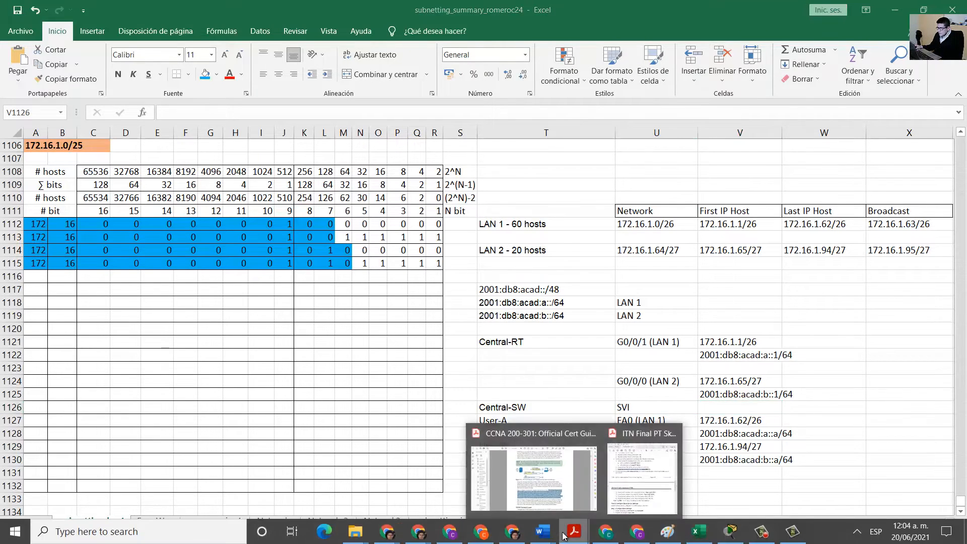
pyautogui.click(633, 469)
pyautogui.moveTo(467, 301); pyautogui.dragTo(453, 126)
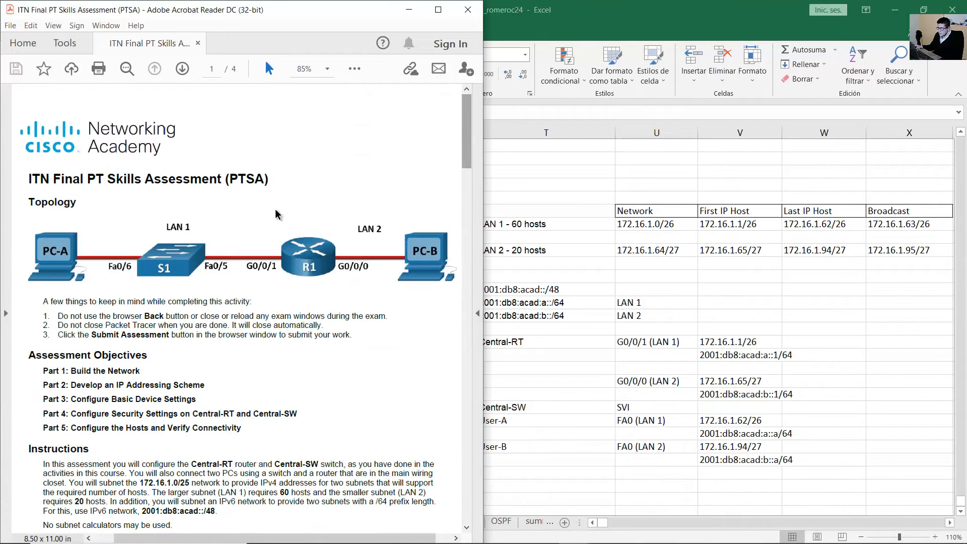
pyautogui.moveTo(140, 214); pyautogui.dragTo(352, 274)
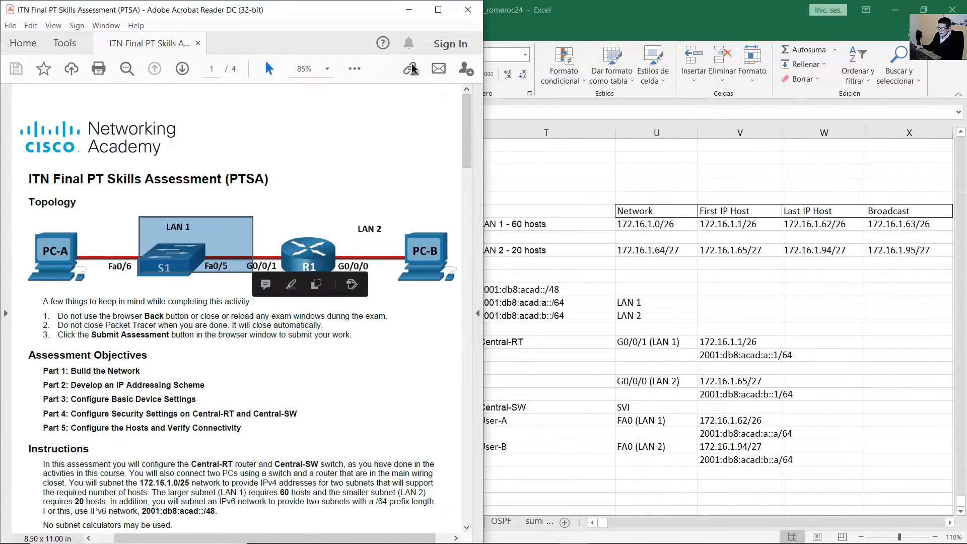
pyautogui.click(409, 10)
# Change the interface label in row 1126 to 'SVI (LAN 1)'.
pyautogui.click(655, 407)
pyautogui.doubleClick(656, 406)
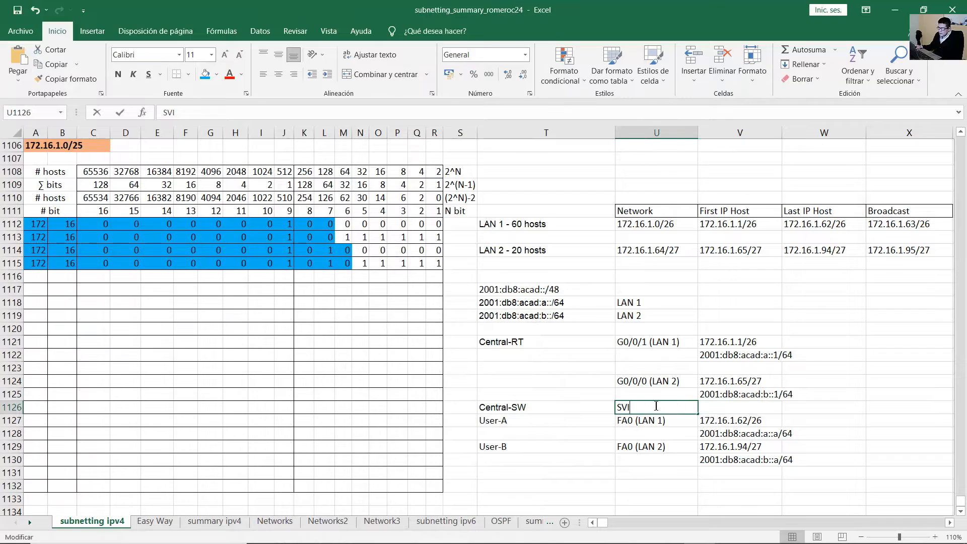
pyautogui.write('(LA')
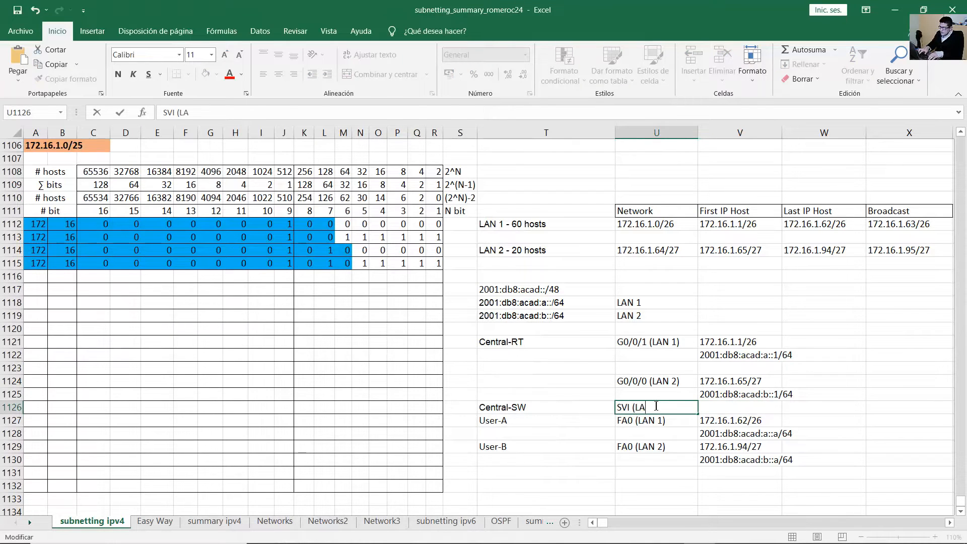
pyautogui.write('N 1)')
pyautogui.press('Return')
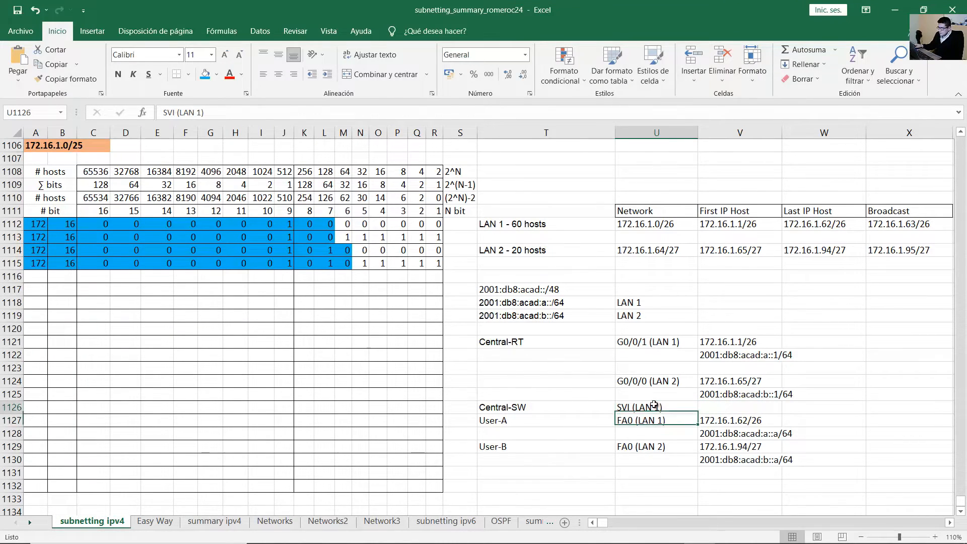
pyautogui.click(660, 406)
# Copy LAN 1's first host address 172.16.1.1/26 from the subnet table.
pyautogui.click(538, 227)
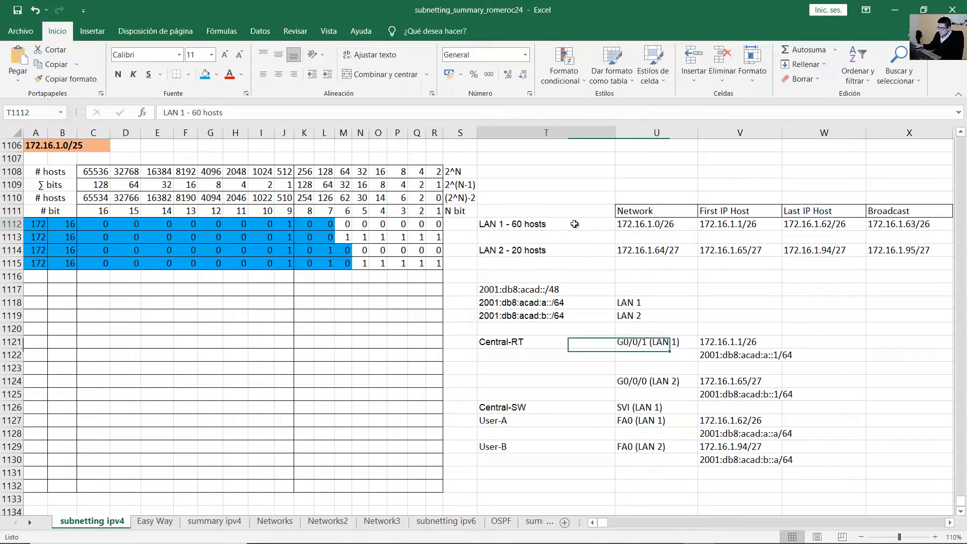
pyautogui.click(657, 223)
pyautogui.click(706, 225)
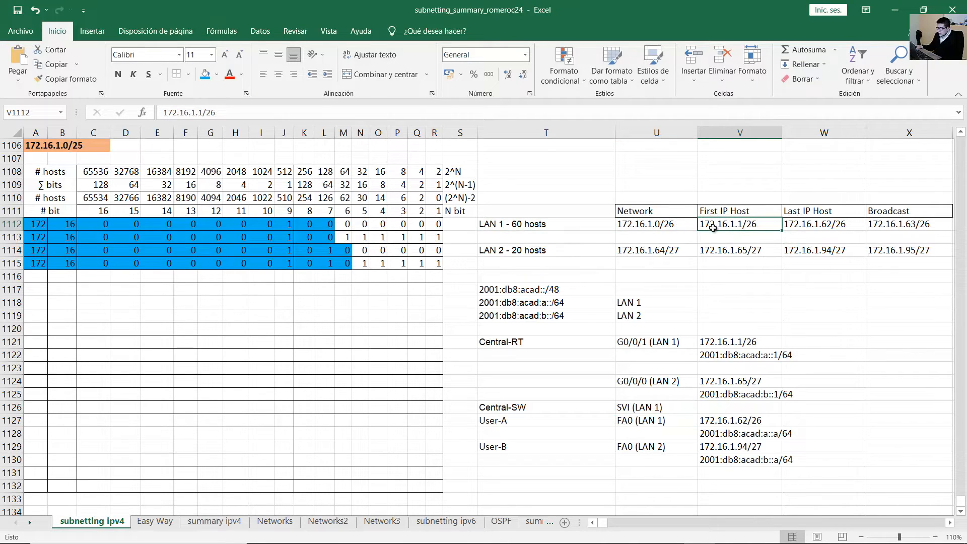
pyautogui.doubleClick(745, 227)
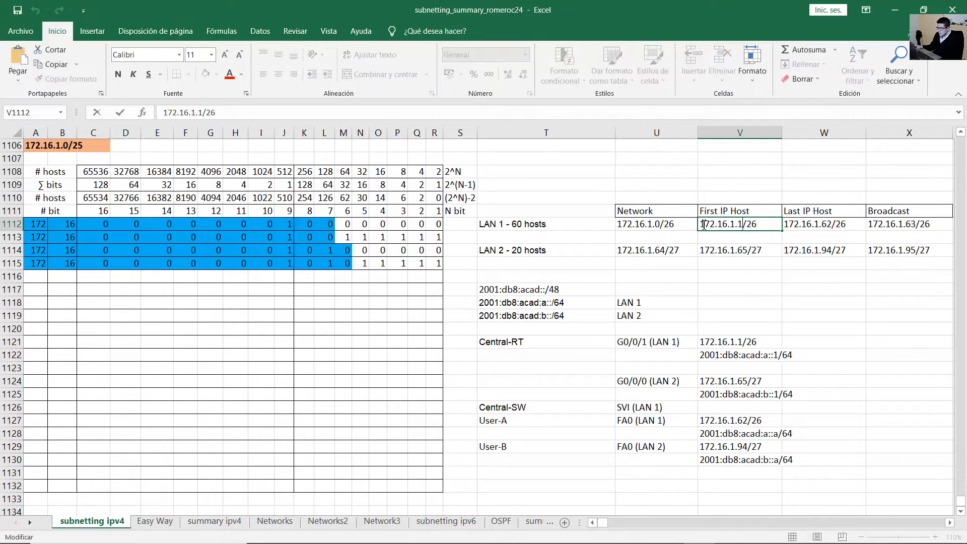
pyautogui.moveTo(700, 225); pyautogui.dragTo(741, 225)
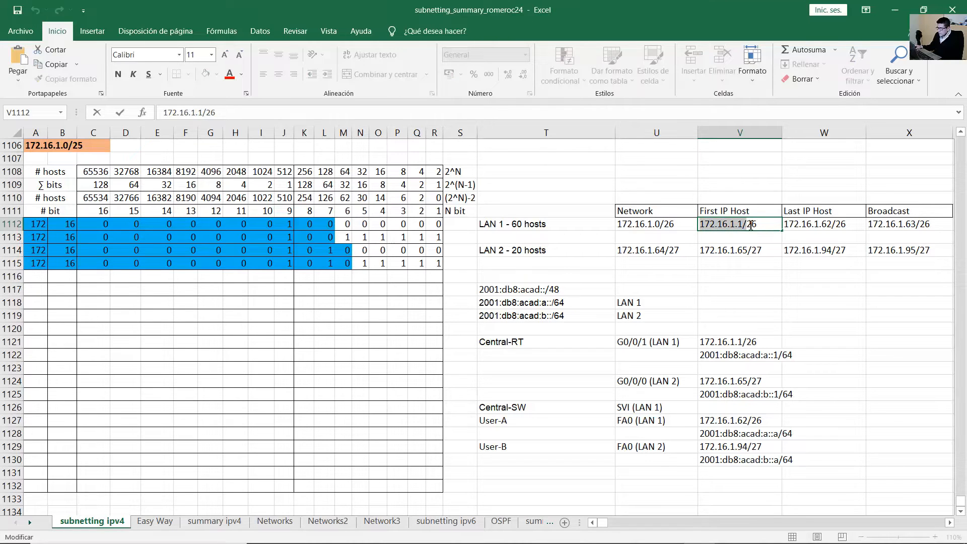
pyautogui.moveTo(768, 224); pyautogui.dragTo(677, 225)
pyautogui.hotkey('ctrl', 'c')
# Paste the address into the Central-SW row and change it to 172.16.1.2/26.
pyautogui.click(731, 407)
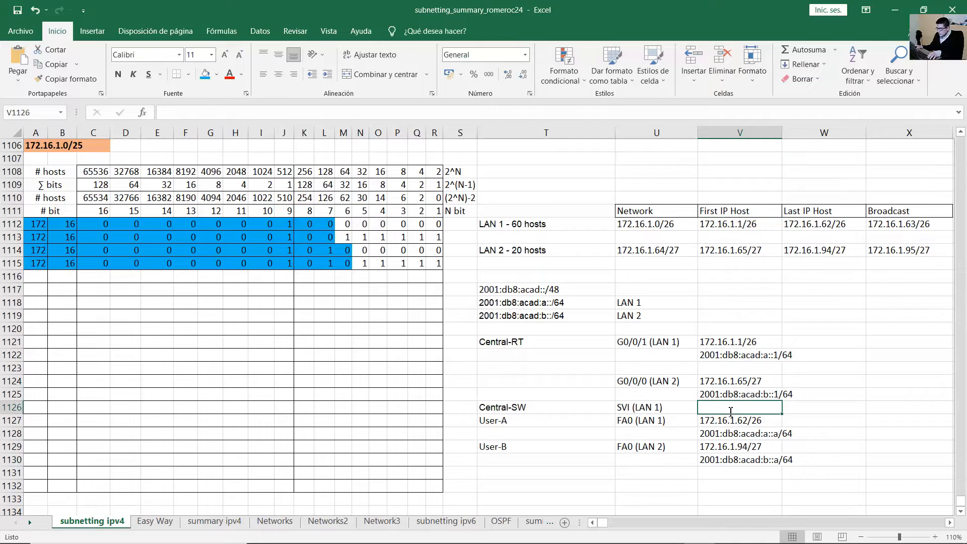
pyautogui.hotkey('ctrl', 'v')
pyautogui.doubleClick(743, 408)
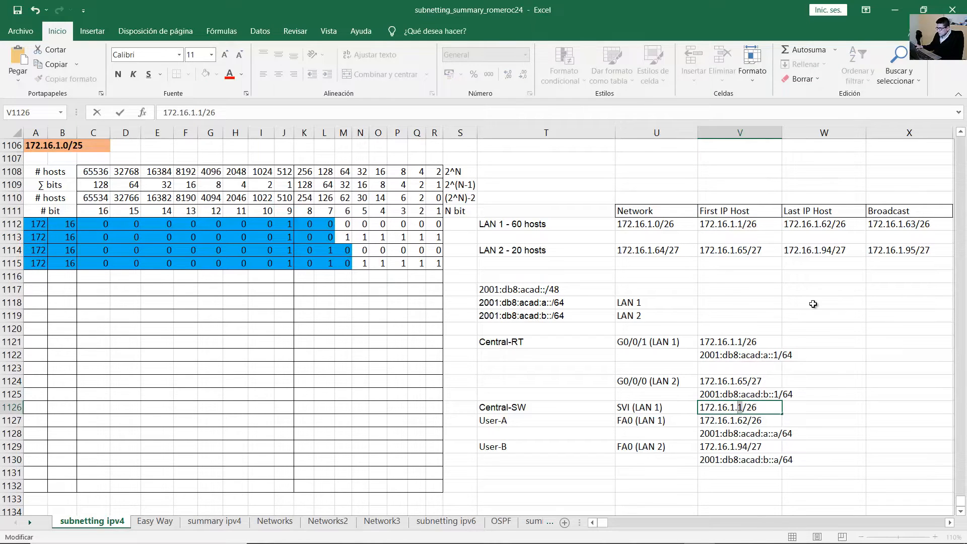
pyautogui.press('Return')
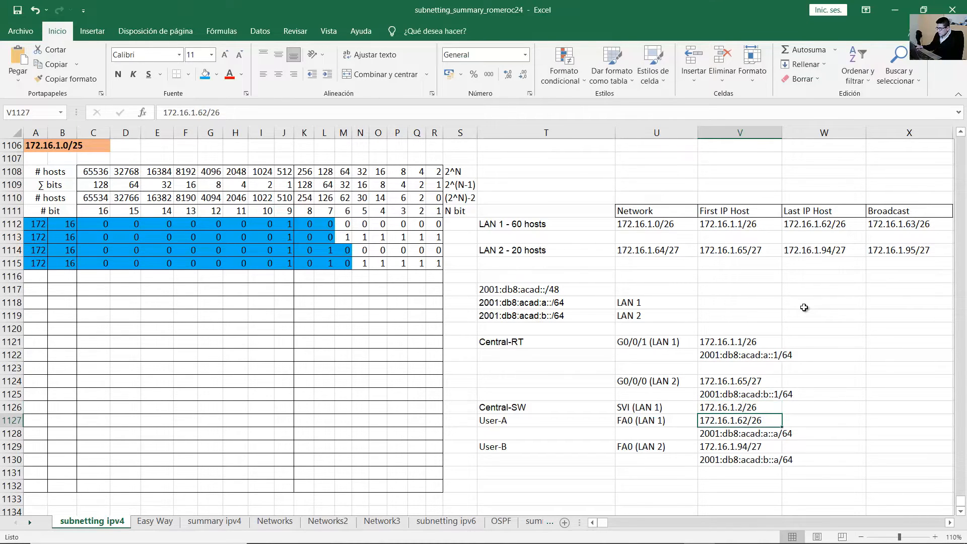
pyautogui.moveTo(529, 408); pyautogui.dragTo(857, 460)
pyautogui.click(564, 373)
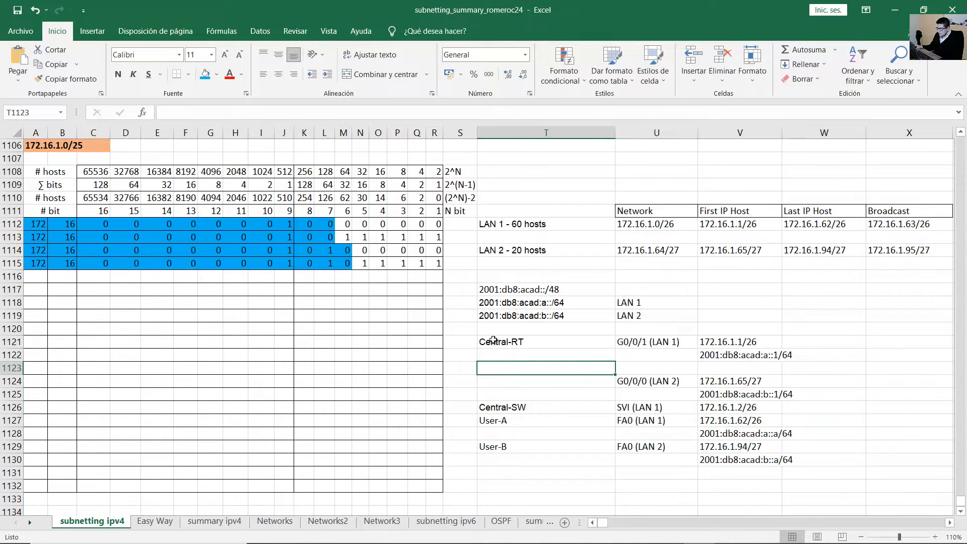
# Apply outside borders around the whole device table T1121:W1130.
pyautogui.moveTo(490, 341); pyautogui.dragTo(810, 437)
pyautogui.click(188, 74)
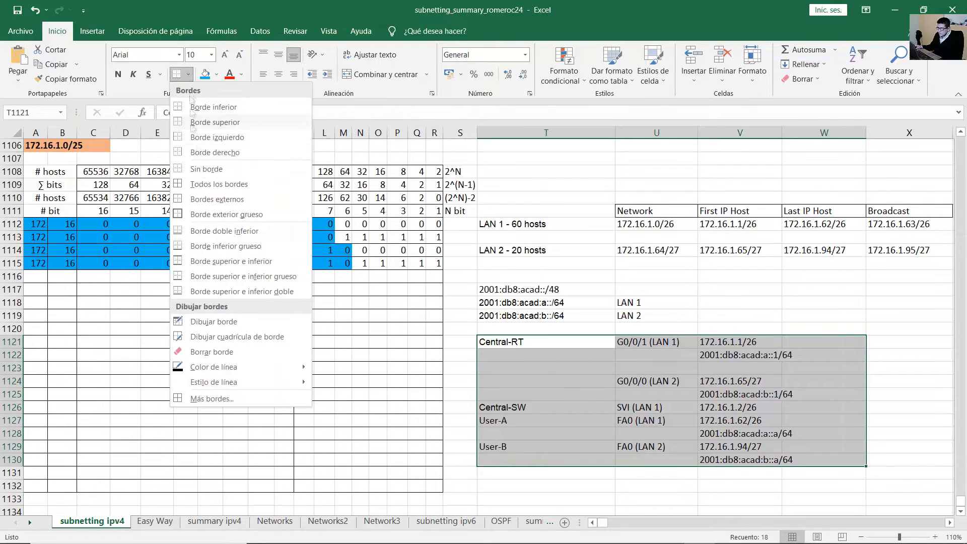
pyautogui.click(226, 214)
pyautogui.click(189, 74)
pyautogui.click(222, 200)
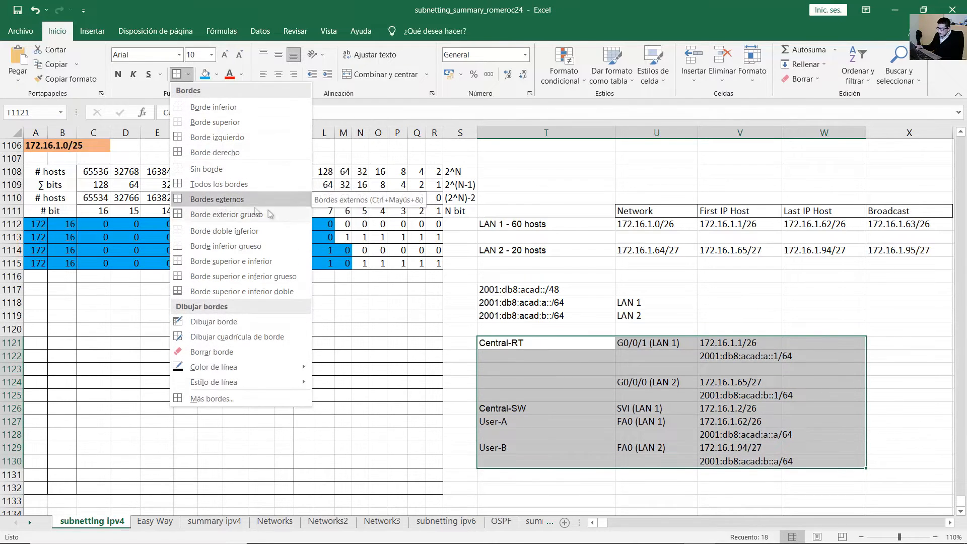
pyautogui.click(900, 371)
# Box the Central-RT, Central-SW and User-A row blocks with their own outside borders.
pyautogui.moveTo(526, 344); pyautogui.dragTo(823, 394)
pyautogui.click(177, 75)
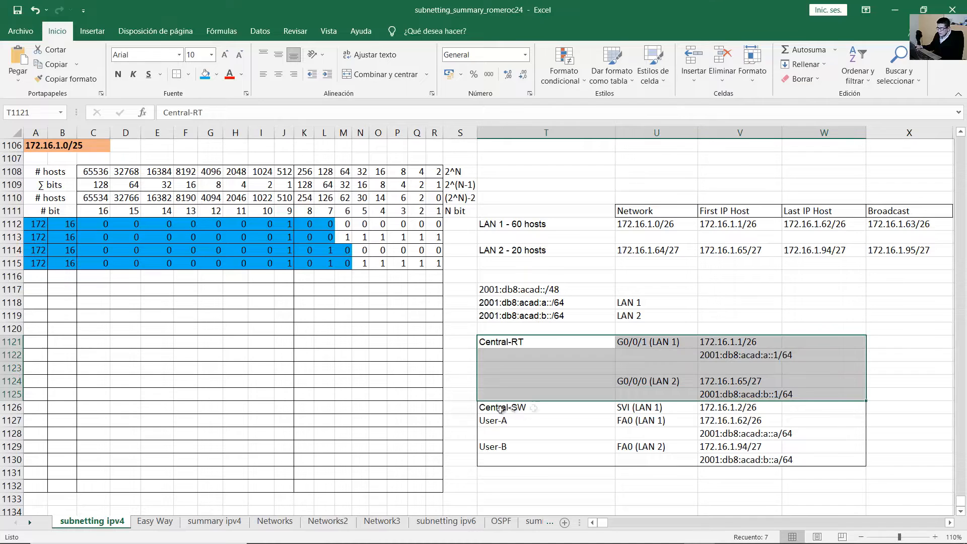
pyautogui.click(177, 75)
pyautogui.moveTo(502, 409); pyautogui.dragTo(821, 434)
pyautogui.click(178, 74)
pyautogui.click(812, 291)
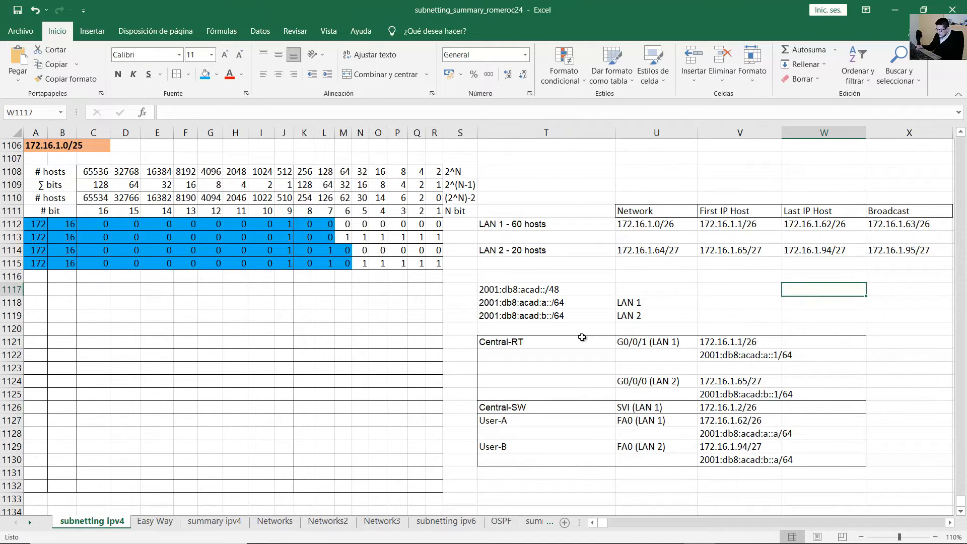
pyautogui.moveTo(582, 340); pyautogui.dragTo(579, 461)
pyautogui.moveTo(725, 341); pyautogui.dragTo(829, 461)
pyautogui.click(906, 371)
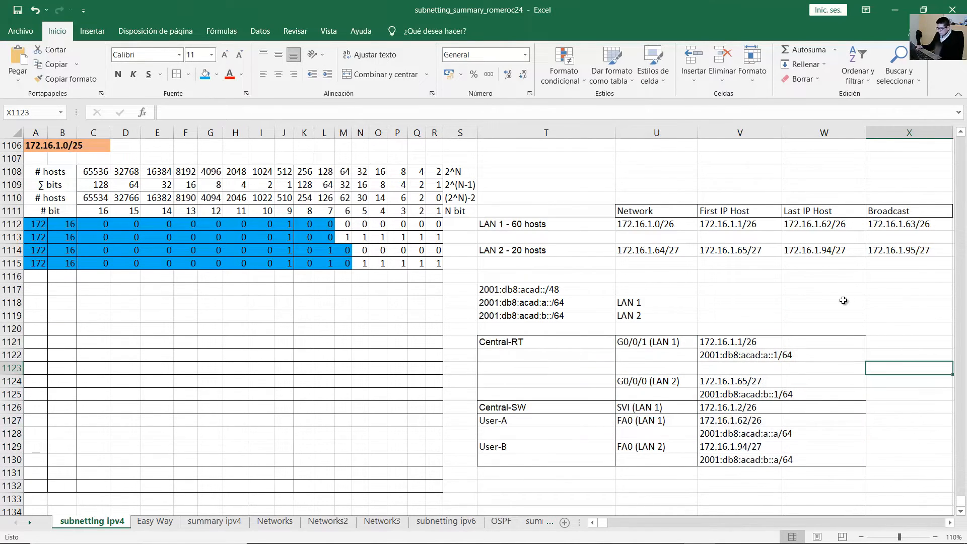
# Move the Central-SW and PC rows down one row with cut and paste.
pyautogui.moveTo(535, 411); pyautogui.dragTo(819, 461)
pyautogui.hotkey('ctrl', 'x')
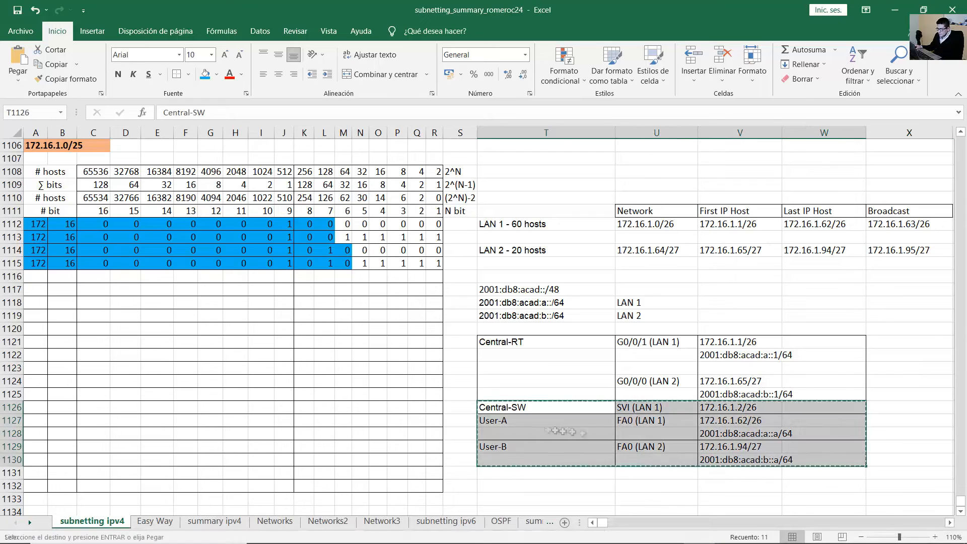
pyautogui.click(553, 422)
pyautogui.hotkey('ctrl', 'v')
# Add top, left, right and bottom borders to the emptied row 1126.
pyautogui.moveTo(501, 408); pyautogui.dragTo(819, 406)
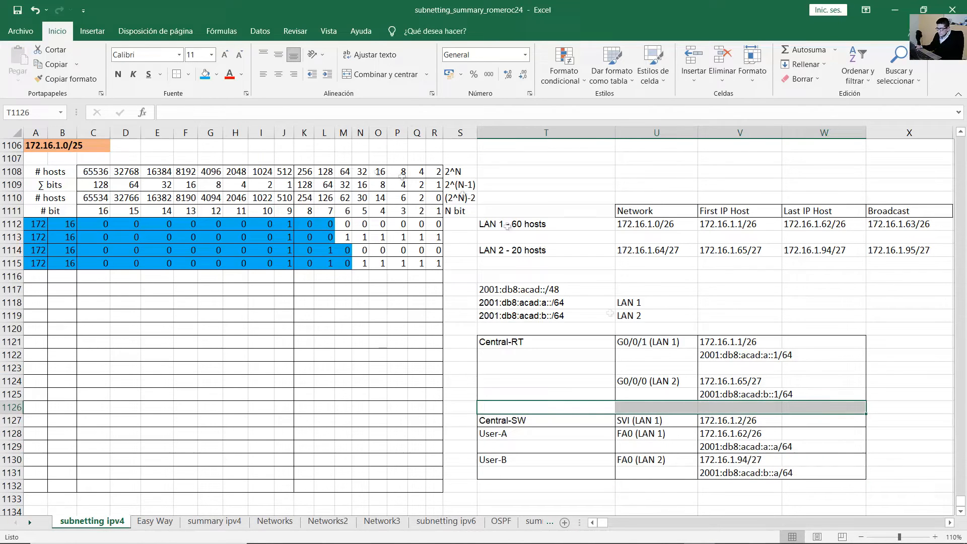
pyautogui.click(188, 75)
pyautogui.click(226, 124)
pyautogui.click(188, 75)
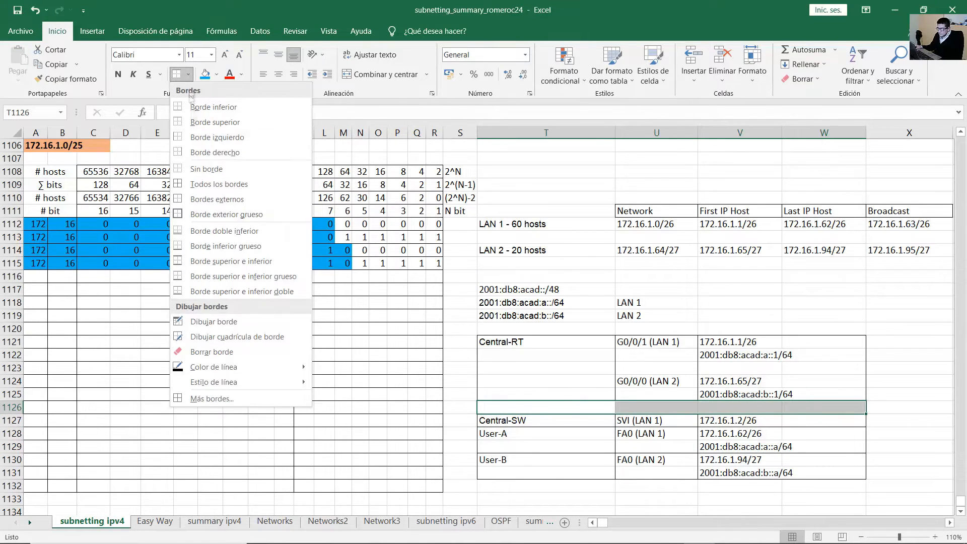
pyautogui.click(206, 168)
pyautogui.click(188, 75)
pyautogui.click(202, 139)
pyautogui.click(187, 74)
pyautogui.click(219, 149)
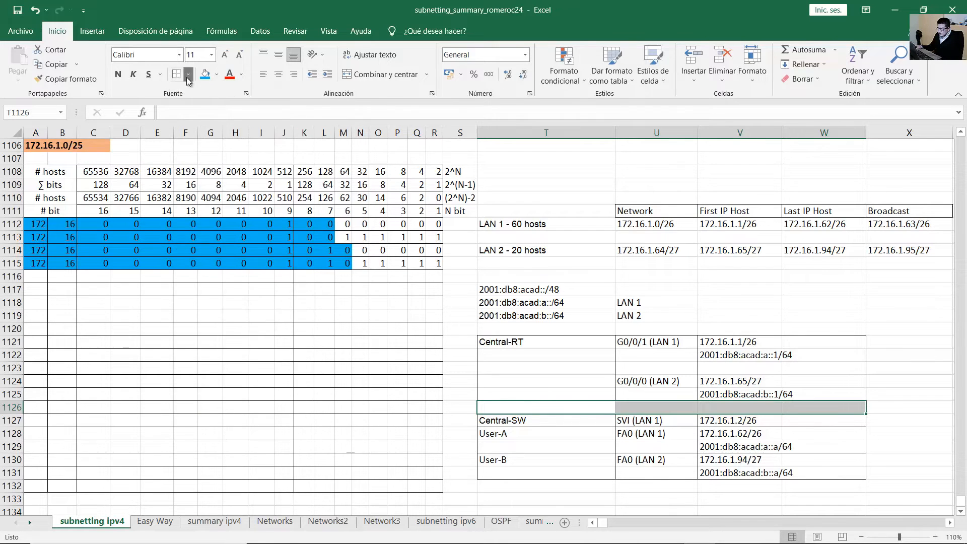
pyautogui.click(188, 74)
pyautogui.click(207, 108)
pyautogui.click(745, 312)
# Add a border to the blank interface cell in row 1126.
pyautogui.click(653, 406)
pyautogui.click(189, 77)
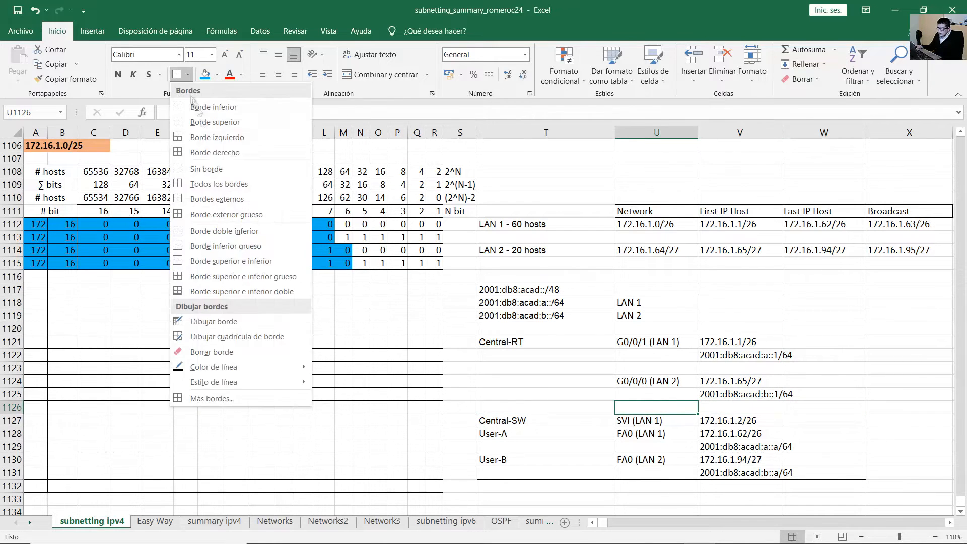
pyautogui.click(195, 107)
pyautogui.click(837, 291)
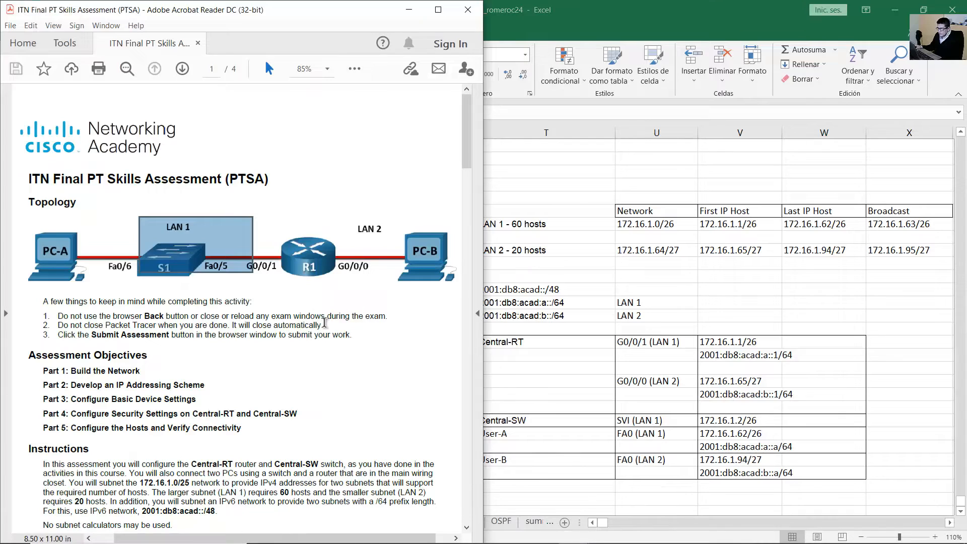
# Scroll to page 3 and highlight the note requiring fe80::1 as both router interfaces' link-local address.
pyautogui.moveTo(464, 138); pyautogui.dragTo(443, 319)
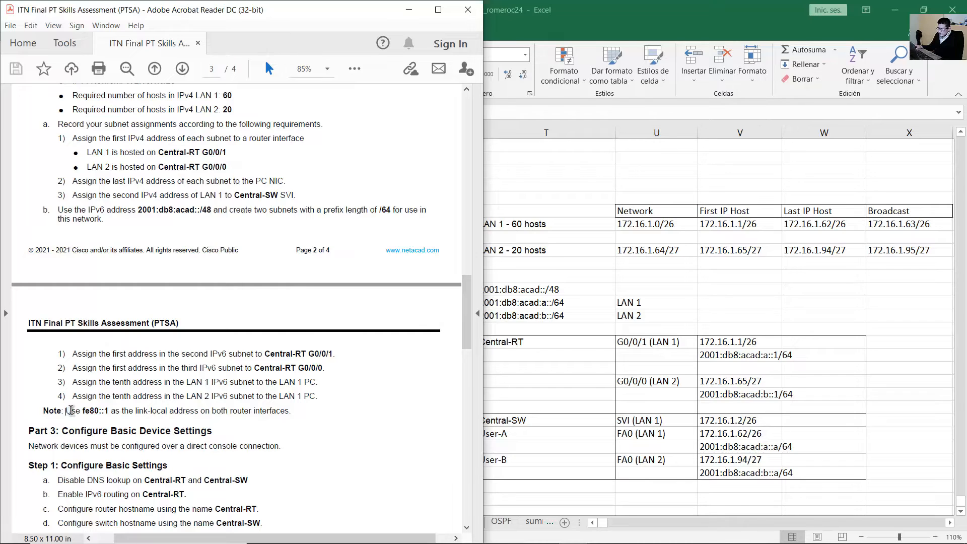
pyautogui.moveTo(71, 411); pyautogui.dragTo(288, 413)
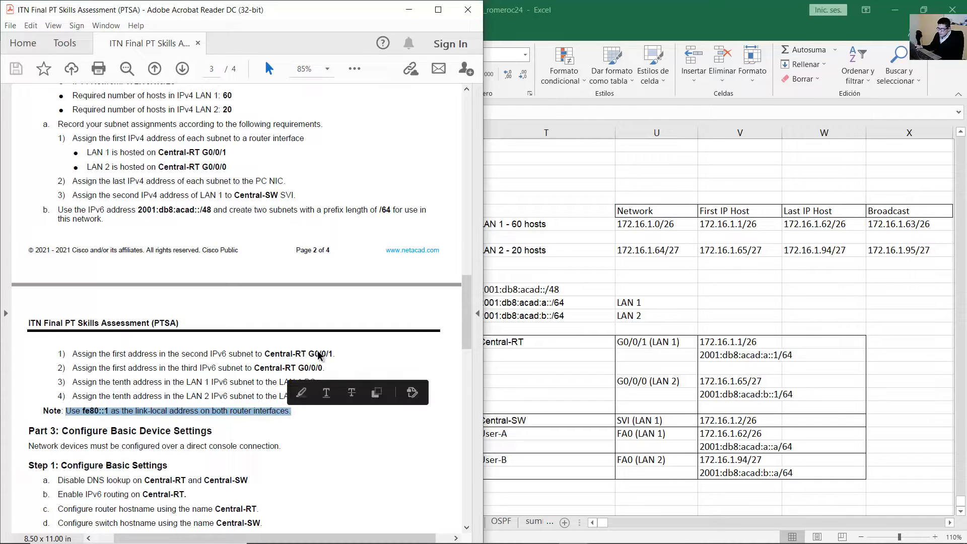
pyautogui.click(409, 10)
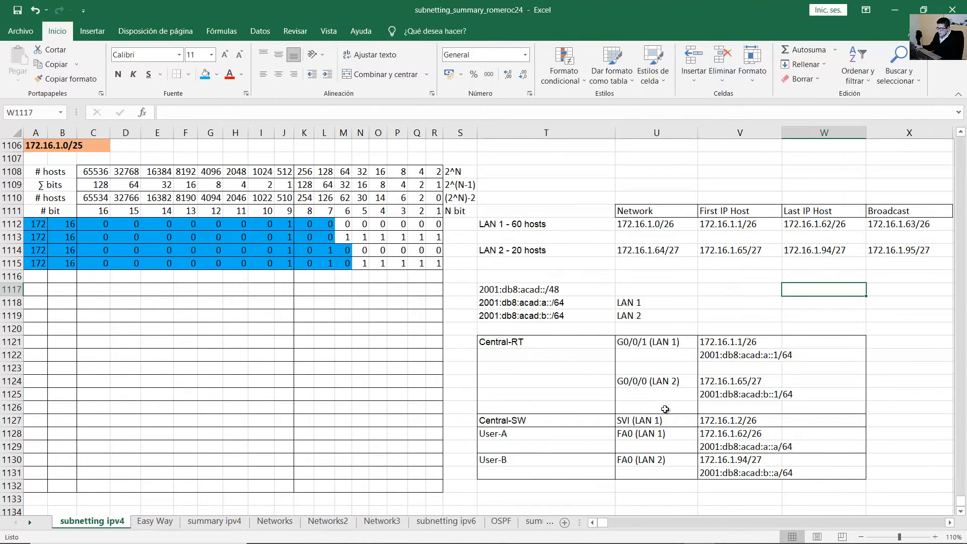
# Enter fe80::1 under Central-RT's LAN 1 IPv6 address and copy it under the LAN 2 one.
pyautogui.click(665, 409)
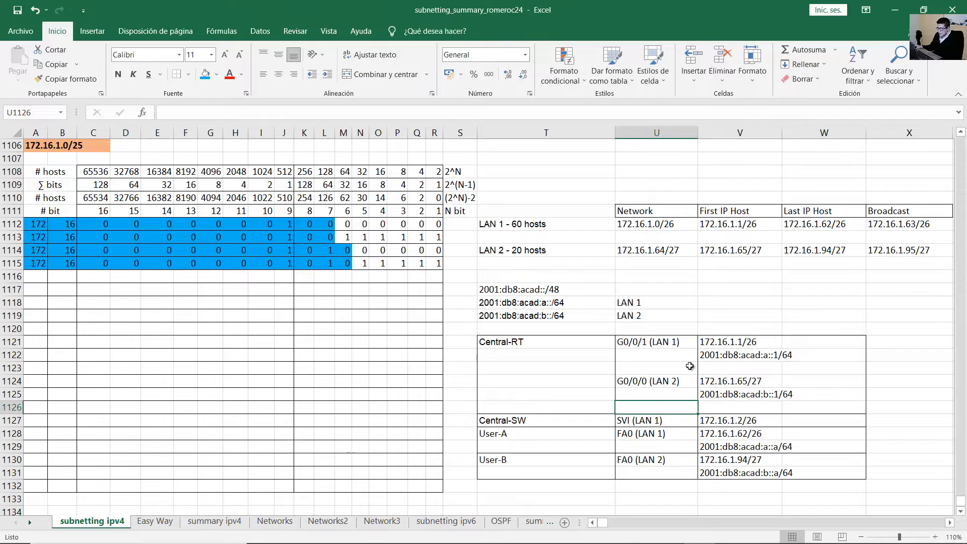
pyautogui.click(732, 371)
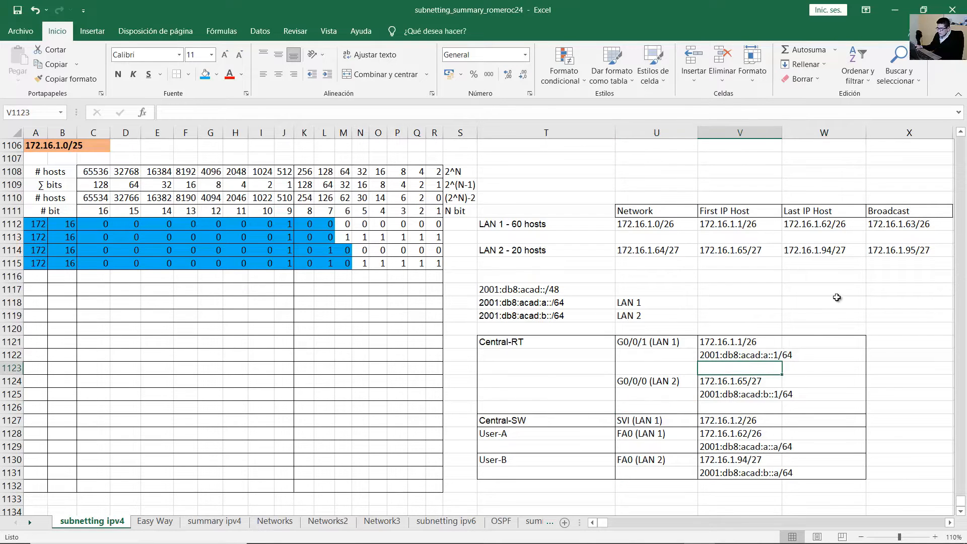
pyautogui.write('fe80:')
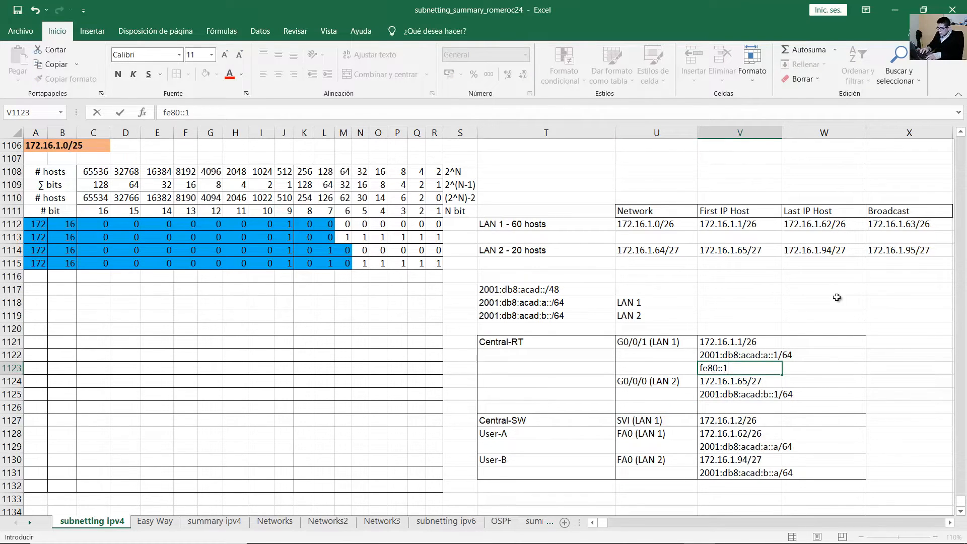
pyautogui.write(':1')
pyautogui.press('Return')
pyautogui.press('Up')
pyautogui.hotkey('ctrl', 'c')
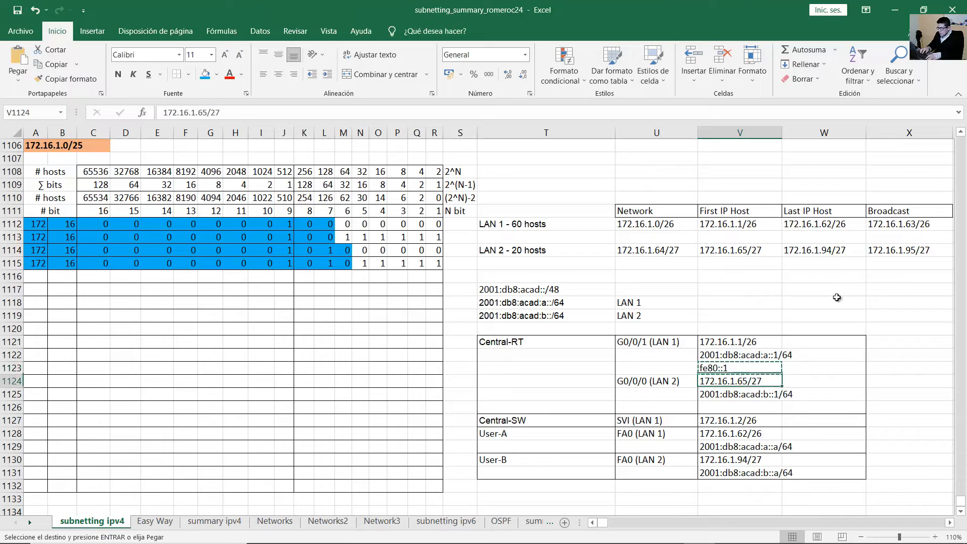
pyautogui.press('Down')
pyautogui.press('Down')
pyautogui.press('Down')
pyautogui.hotkey('ctrl', 'v')
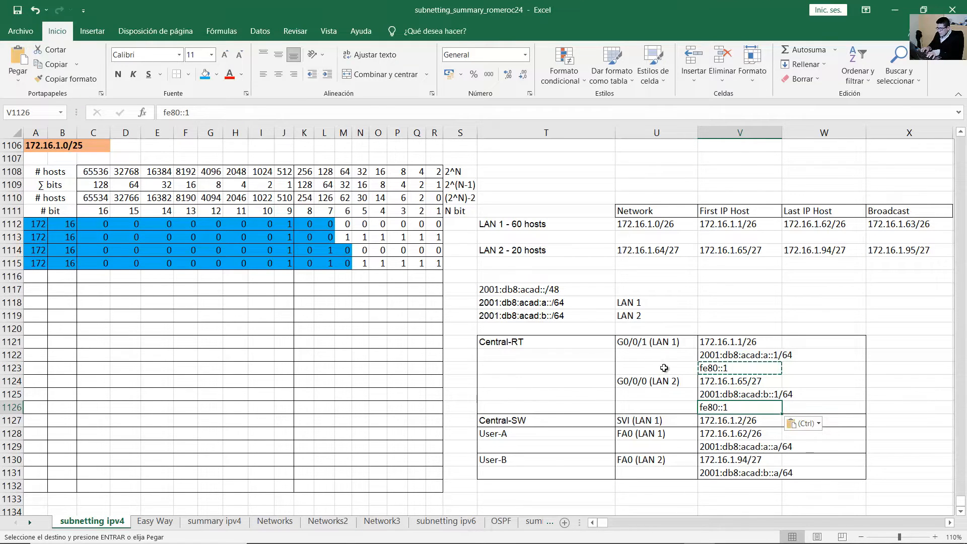
# Restore the table edge by giving the pasted fe80::1 cell V1126 a bottom border.
pyautogui.click(633, 345)
pyautogui.click(639, 387)
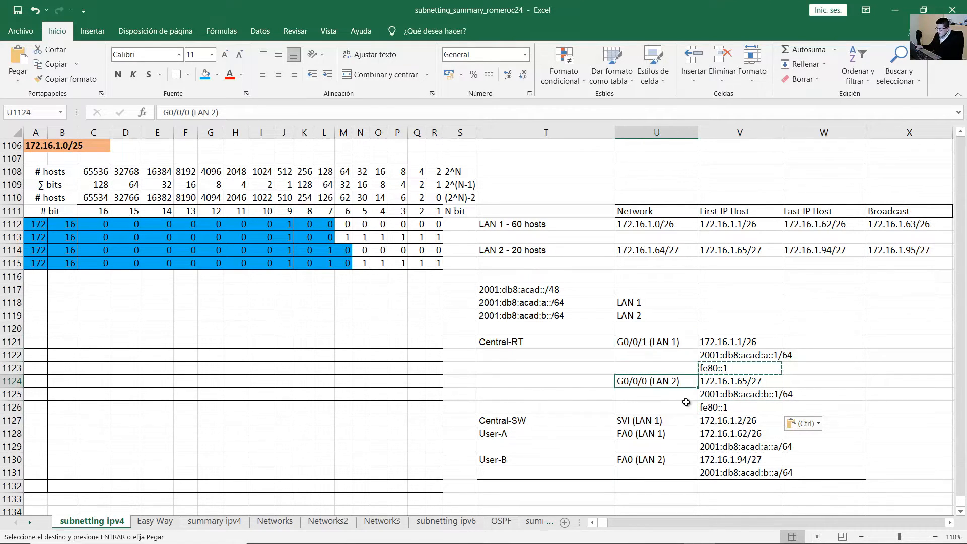
pyautogui.click(717, 408)
pyautogui.click(822, 382)
pyautogui.press('Escape')
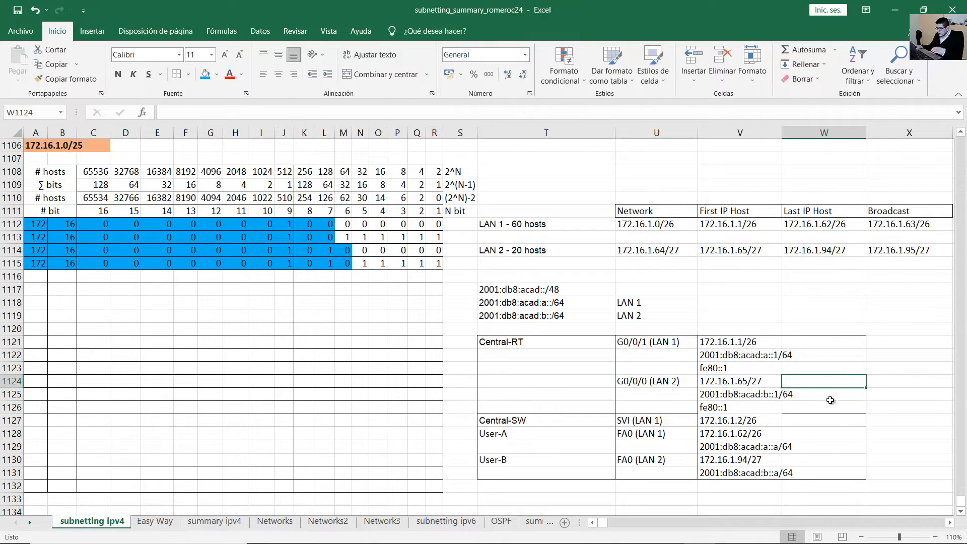
pyautogui.click(746, 407)
pyautogui.click(188, 74)
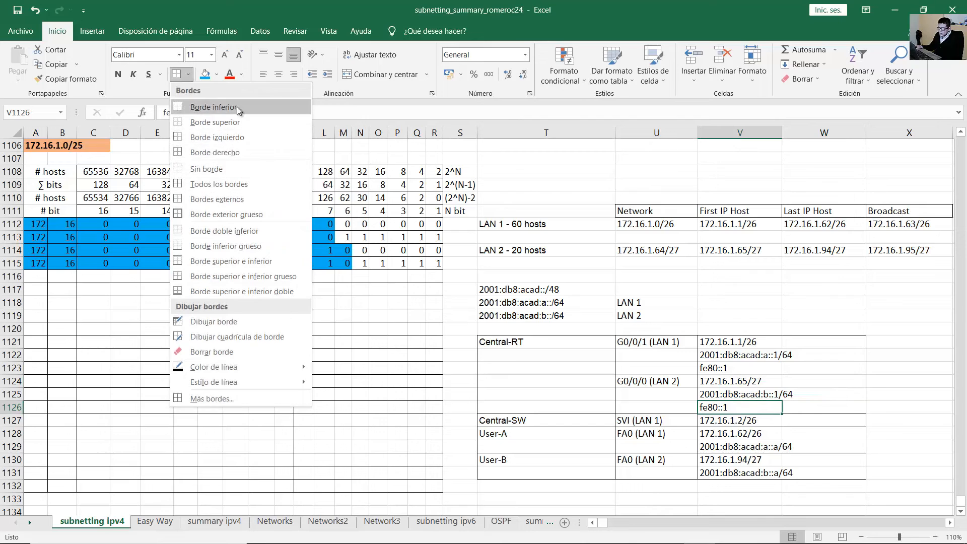
pyautogui.click(239, 109)
pyautogui.click(877, 304)
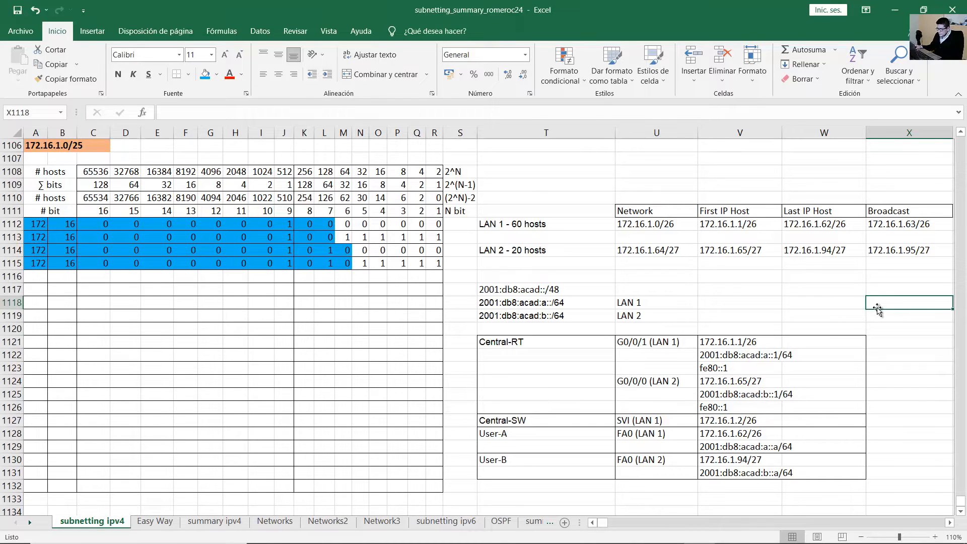
pyautogui.click(648, 493)
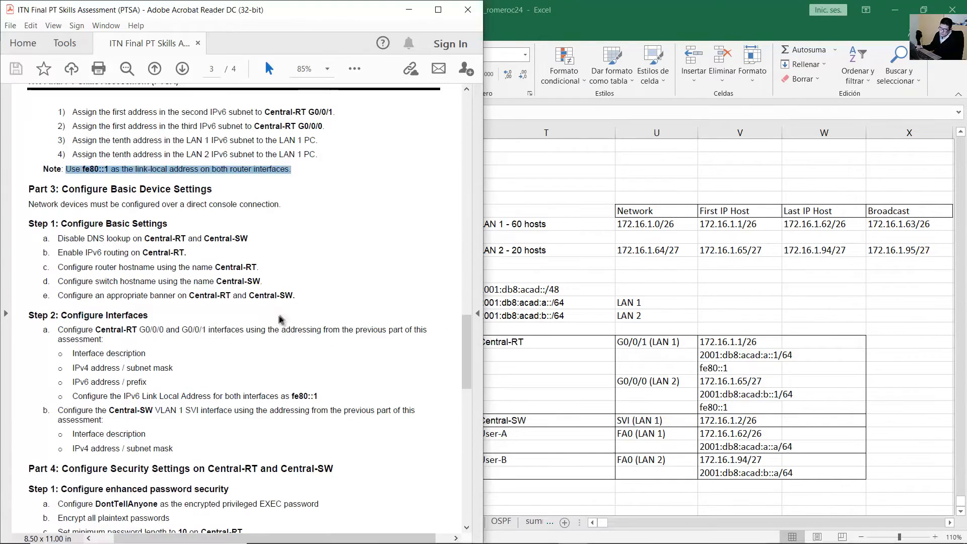
# Highlight Part 3's Configure Basic Device Settings heading and the direct console connection sentence.
pyautogui.scroll(-2, 272, 287)
pyautogui.moveTo(63, 144); pyautogui.dragTo(194, 145)
pyautogui.scroll(-2, 194, 146)
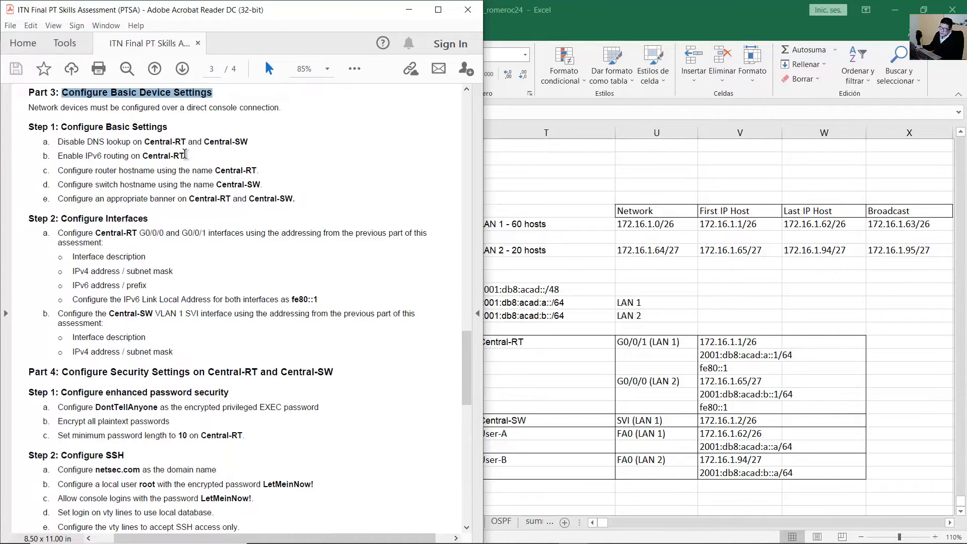
pyautogui.moveTo(26, 107); pyautogui.dragTo(284, 110)
pyautogui.hotkey('alt', 'Tab')
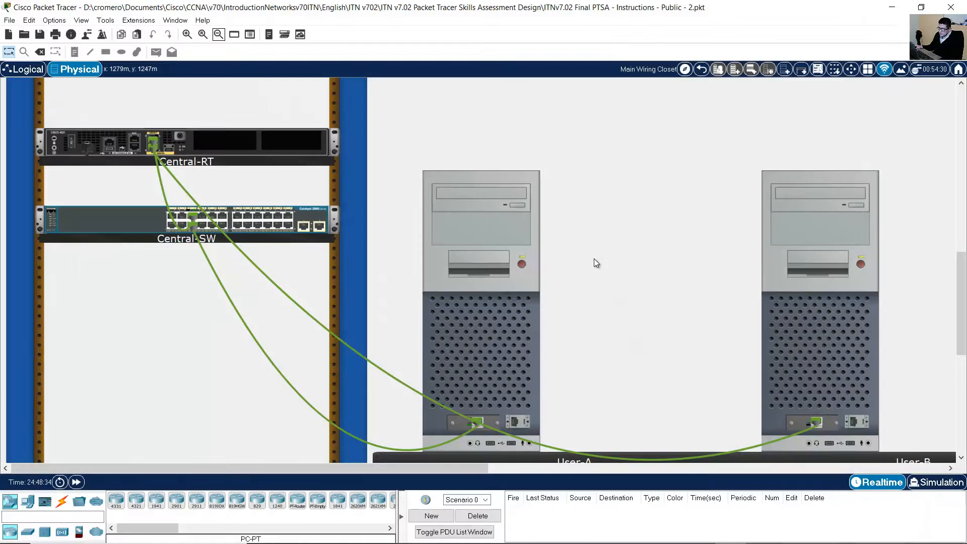
# Connect a console cable from User-A's RS-232 port to Central-RT's console port.
pyautogui.scroll(1, 591, 270)
pyautogui.scroll(-2, 591, 270)
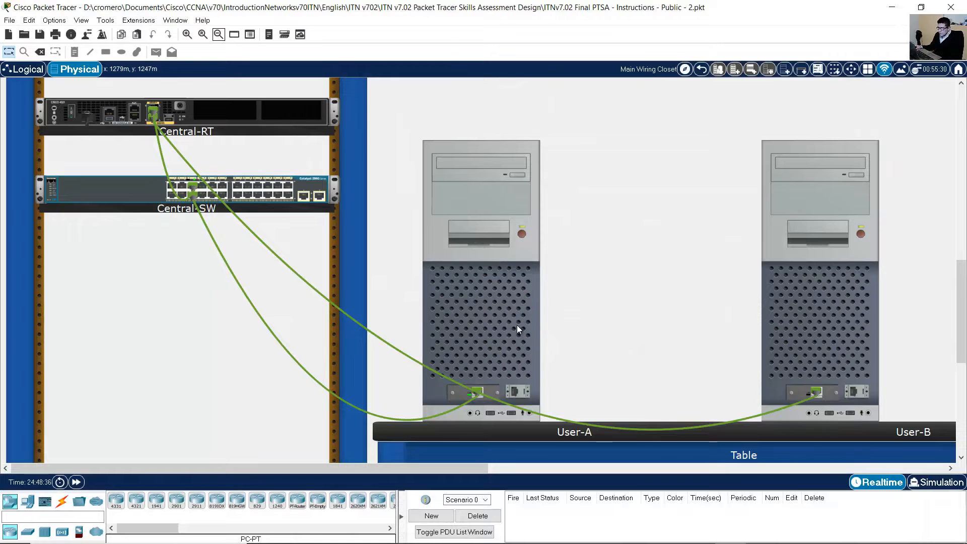
pyautogui.scroll(3, 515, 295)
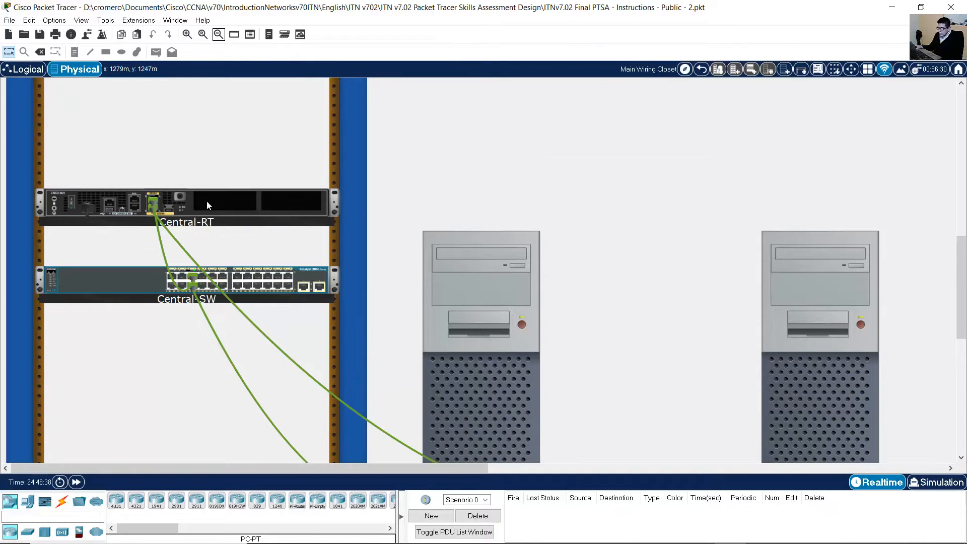
pyautogui.scroll(-3, 466, 302)
pyautogui.scroll(10, 539, 339)
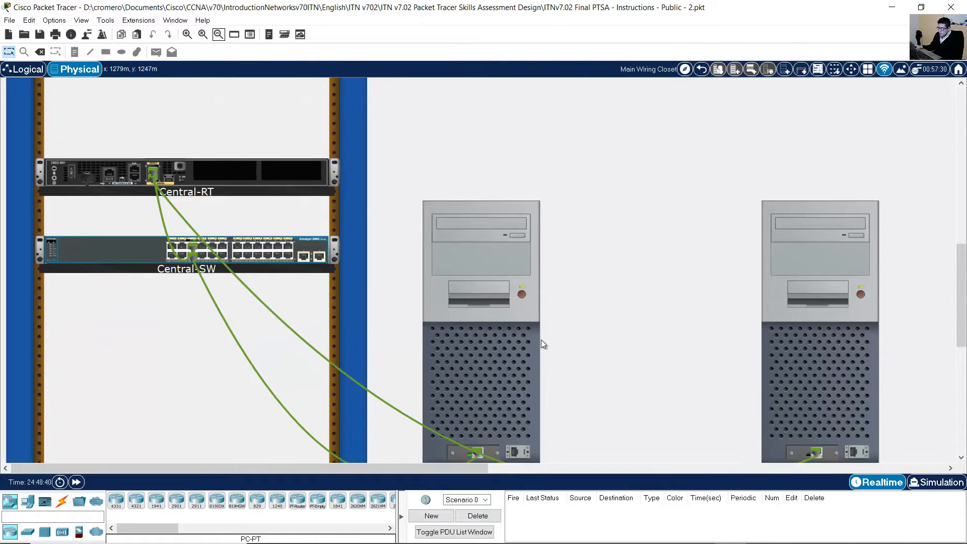
pyautogui.scroll(2, 537, 337)
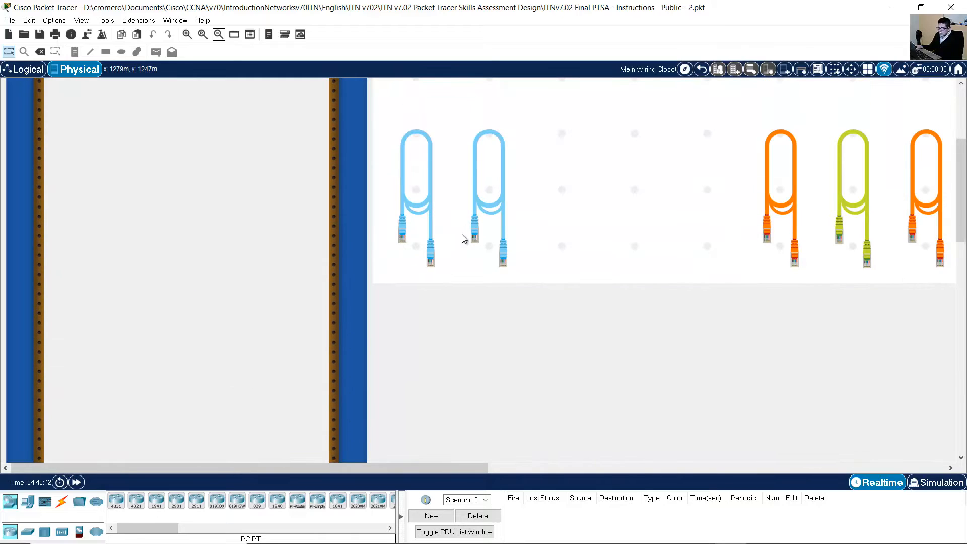
pyautogui.click(413, 189)
pyautogui.moveTo(962, 183); pyautogui.dragTo(966, 305)
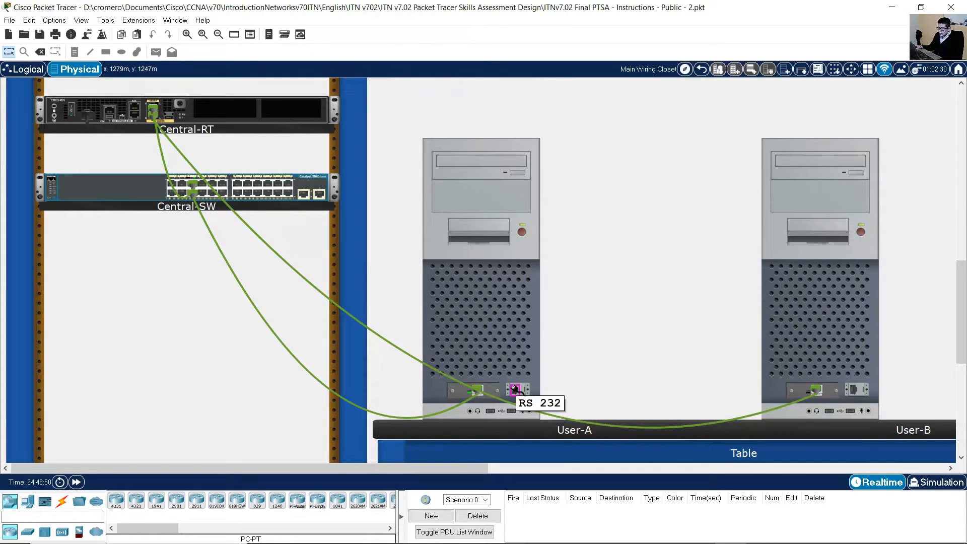
pyautogui.click(515, 389)
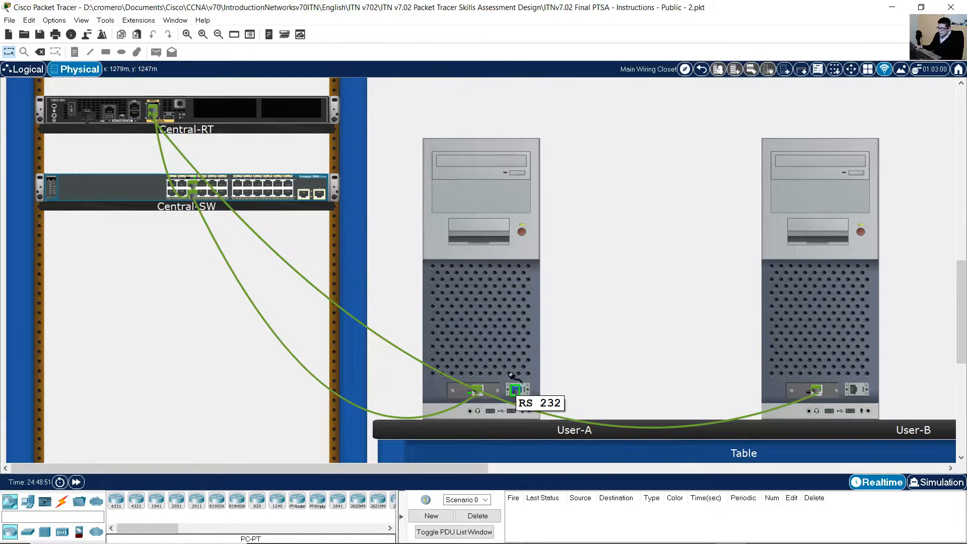
pyautogui.click(136, 114)
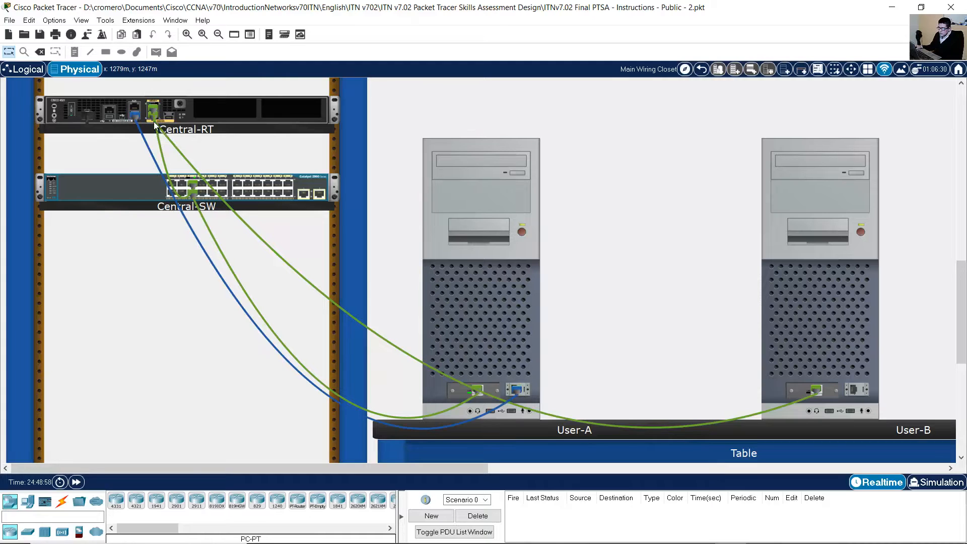
# Plug a second console cable into User-B's RS-232 port.
pyautogui.scroll(5, 712, 265)
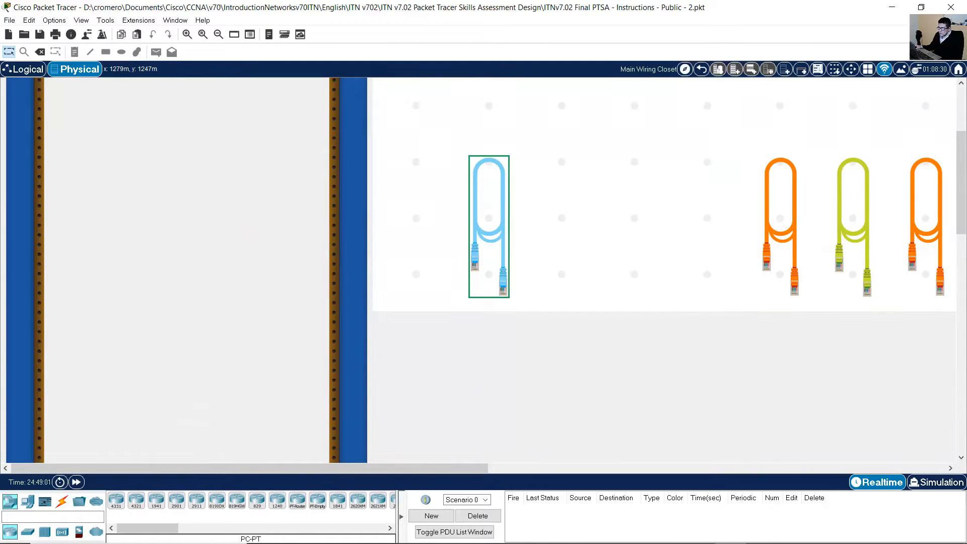
pyautogui.moveTo(962, 191); pyautogui.dragTo(960, 329)
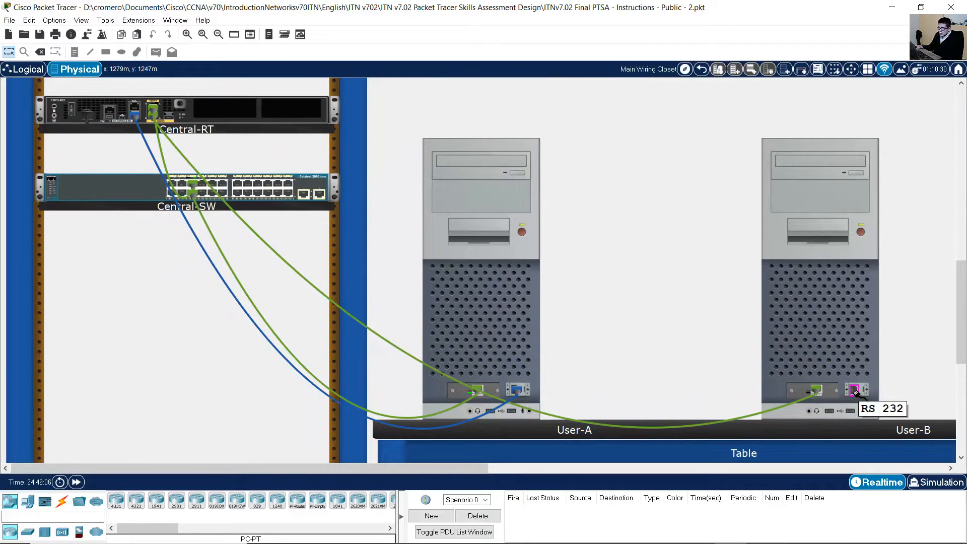
pyautogui.click(856, 392)
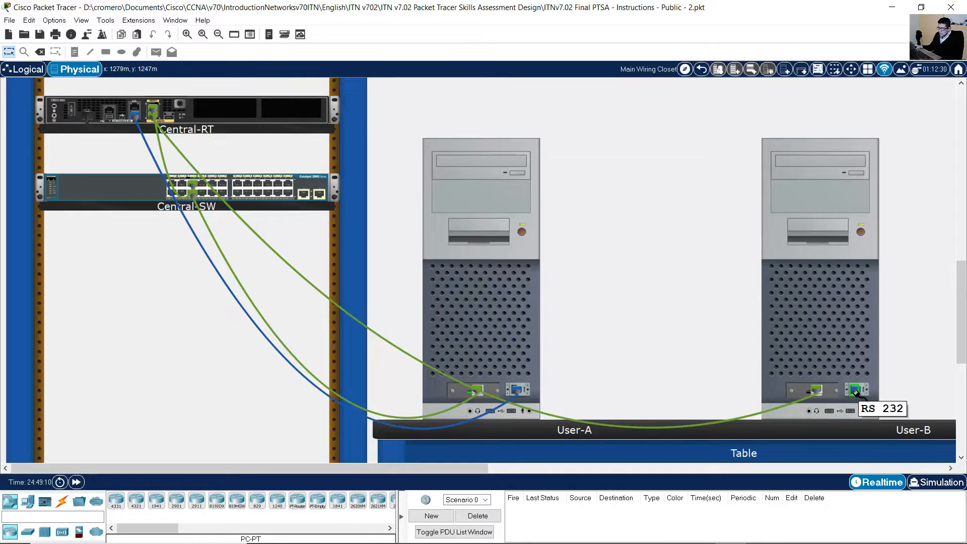
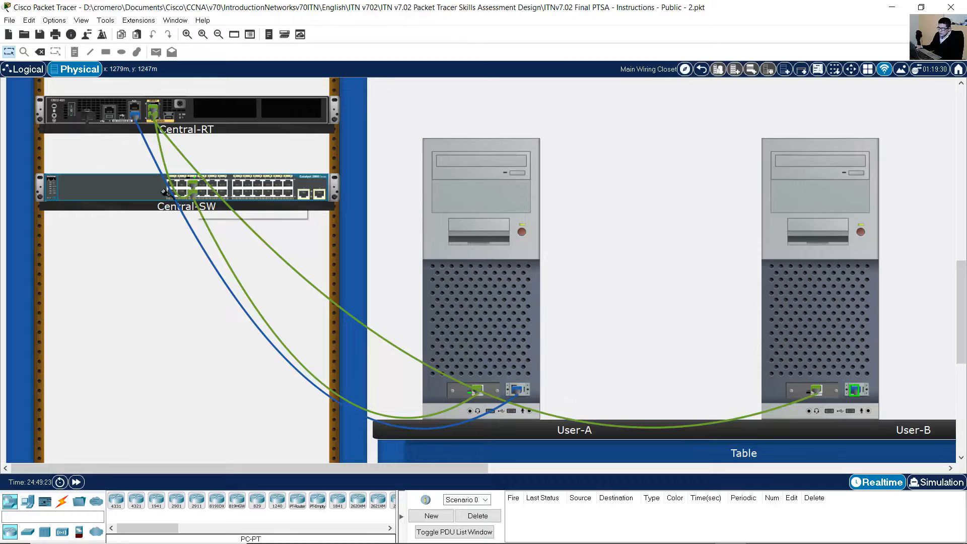
# Attach User-B's console cable to the console port on Central-SW's rear panel.
pyautogui.rightClick(147, 192)
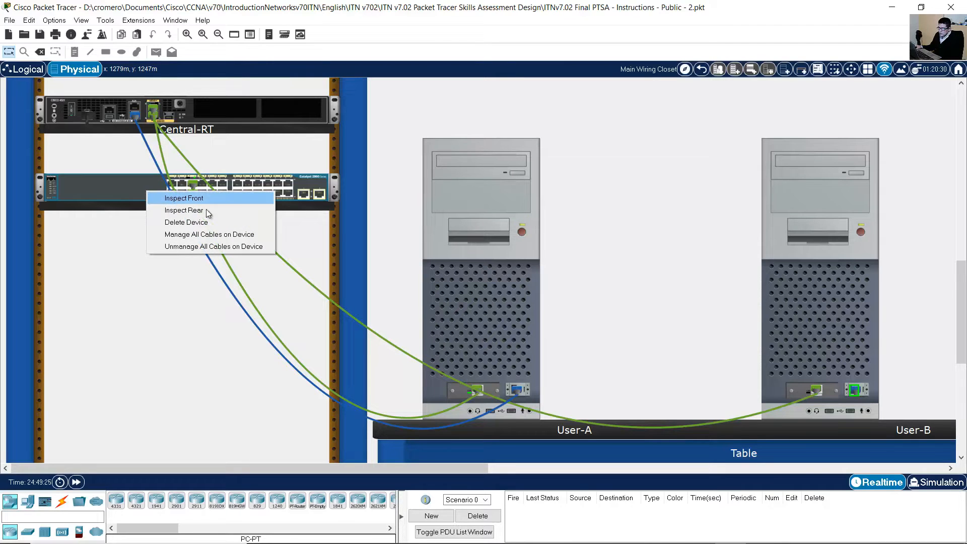
pyautogui.click(209, 211)
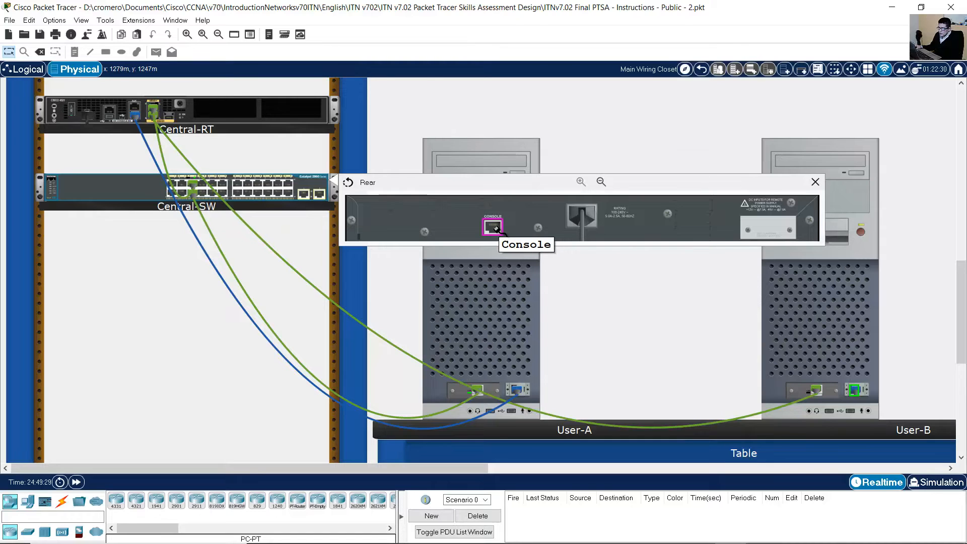
pyautogui.click(493, 228)
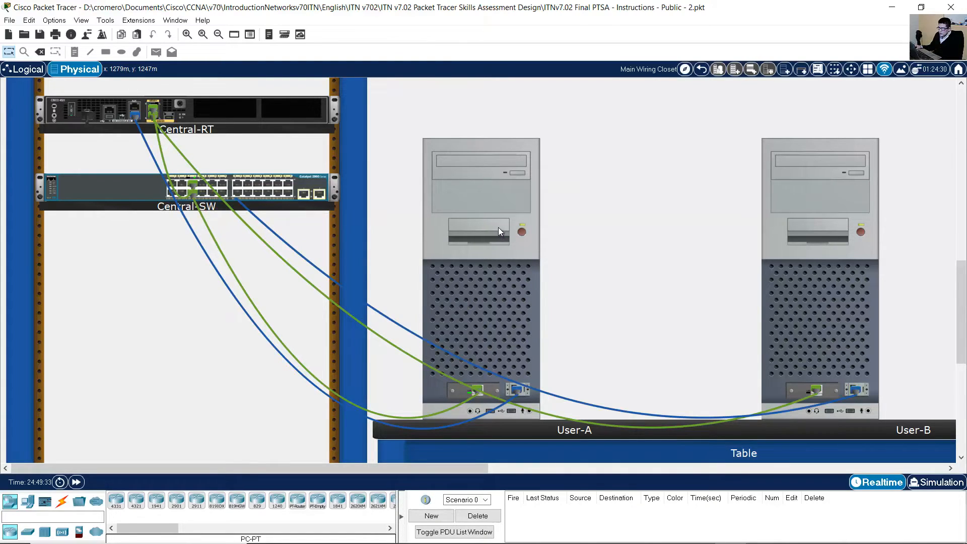
pyautogui.moveTo(682, 256)
# Highlight the Configure Basic Settings heading and the disable DNS lookup line in Part 3.
pyautogui.moveTo(882, 388)
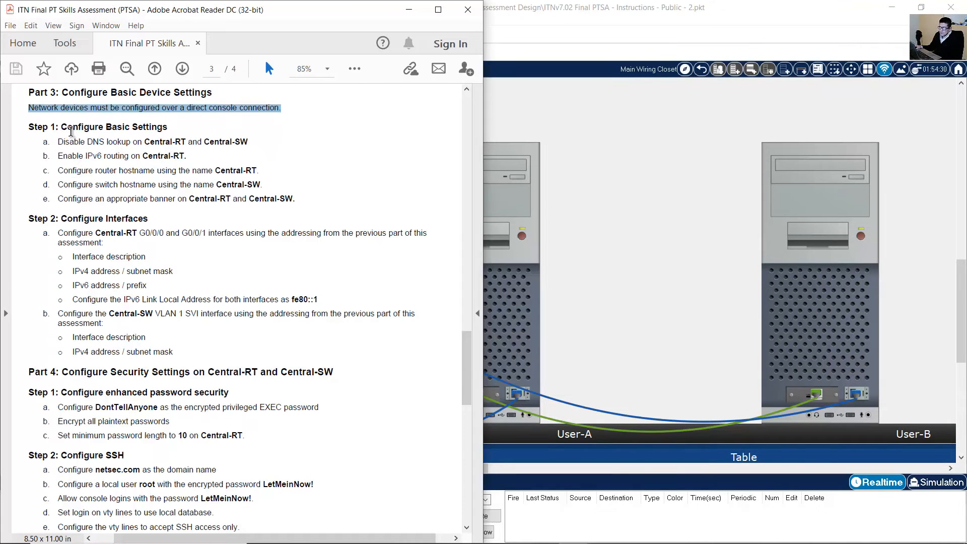
pyautogui.moveTo(66, 128); pyautogui.dragTo(179, 126)
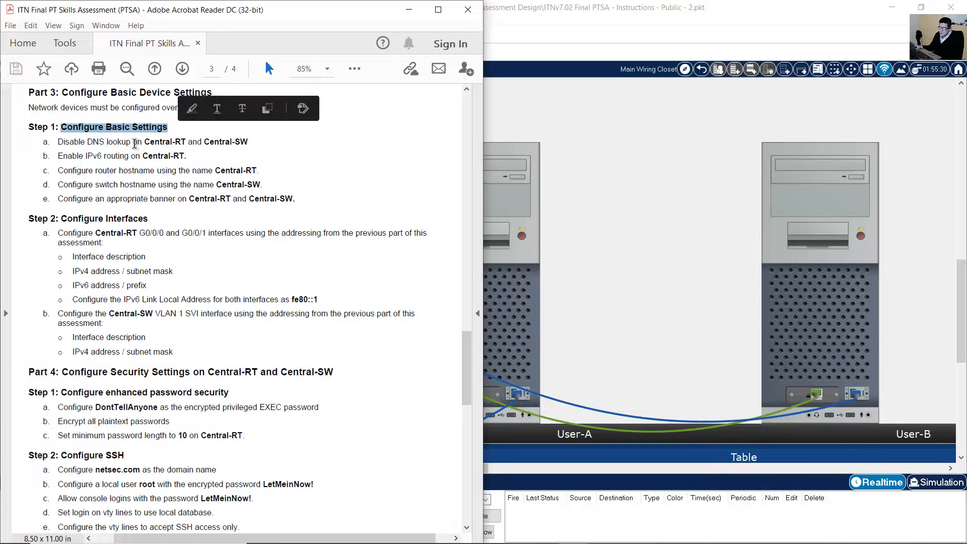
pyautogui.moveTo(56, 142); pyautogui.dragTo(252, 146)
# Start a Terminal session on User-A with default serial settings and widen its window.
pyautogui.click(603, 228)
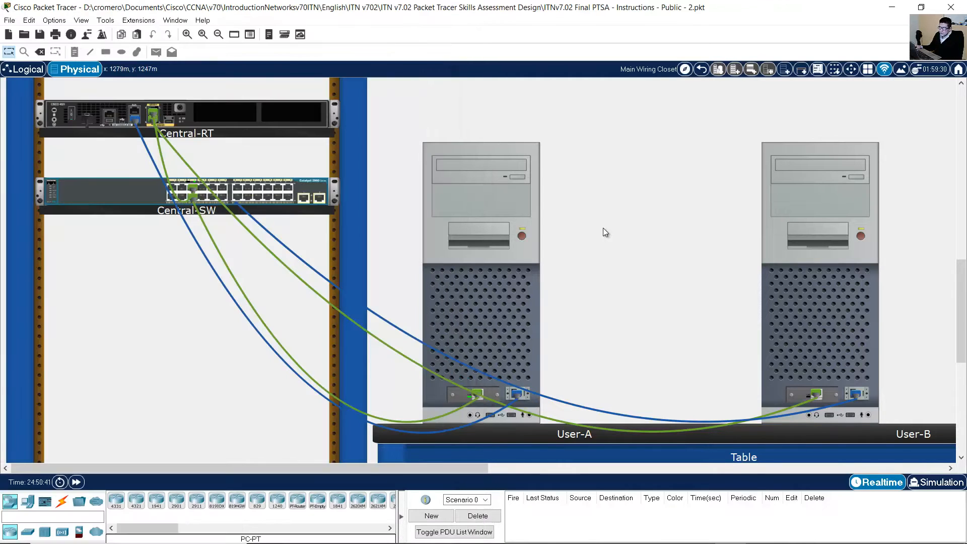
pyautogui.click(511, 302)
pyautogui.click(645, 98)
pyautogui.click(499, 233)
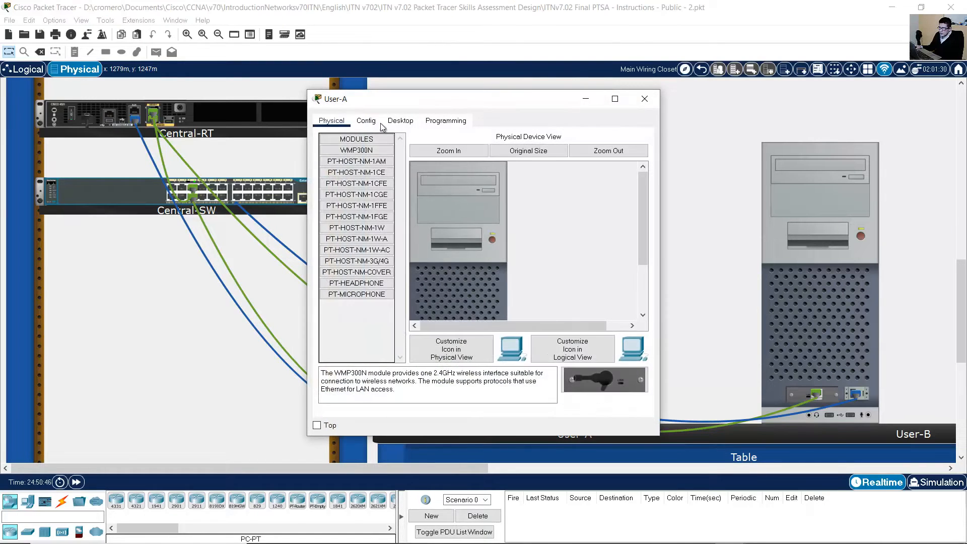
pyautogui.click(404, 121)
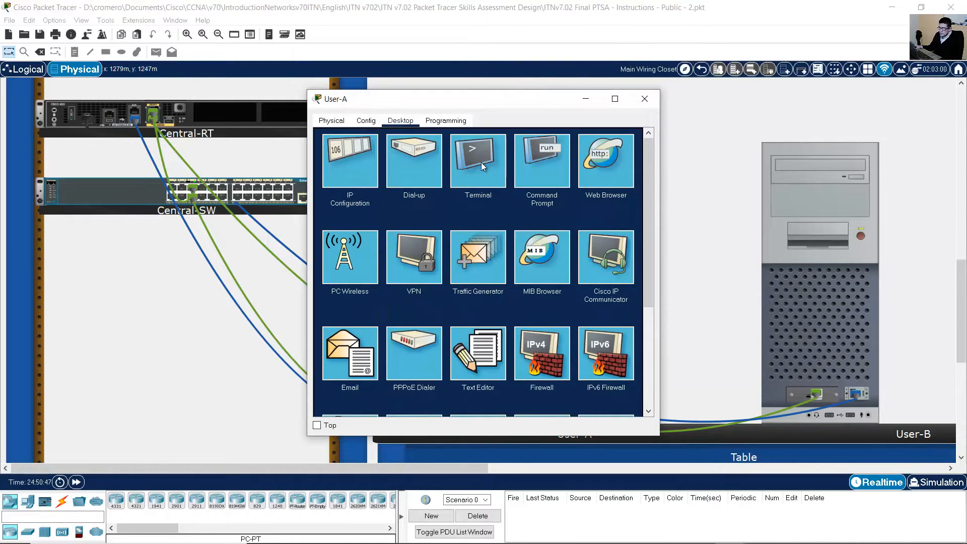
pyautogui.click(482, 162)
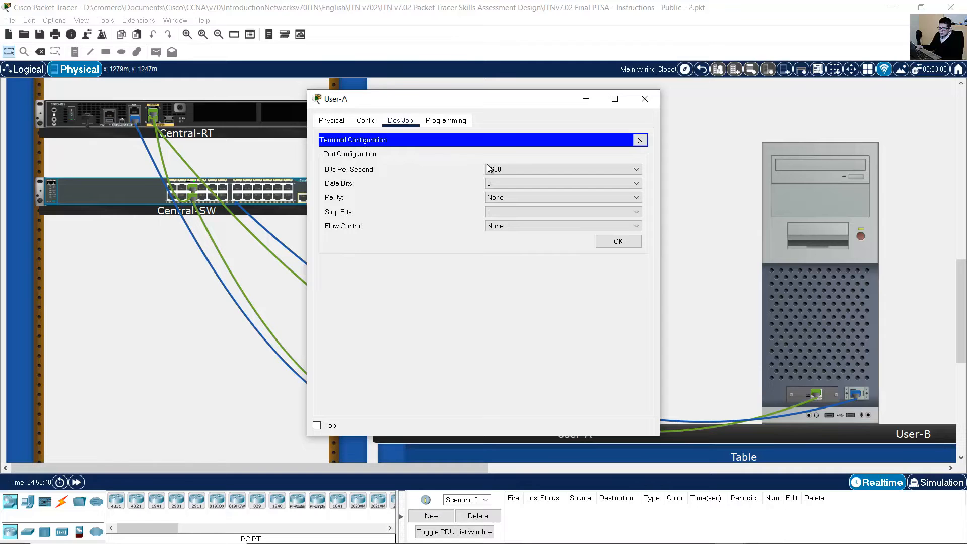
pyautogui.click(599, 246)
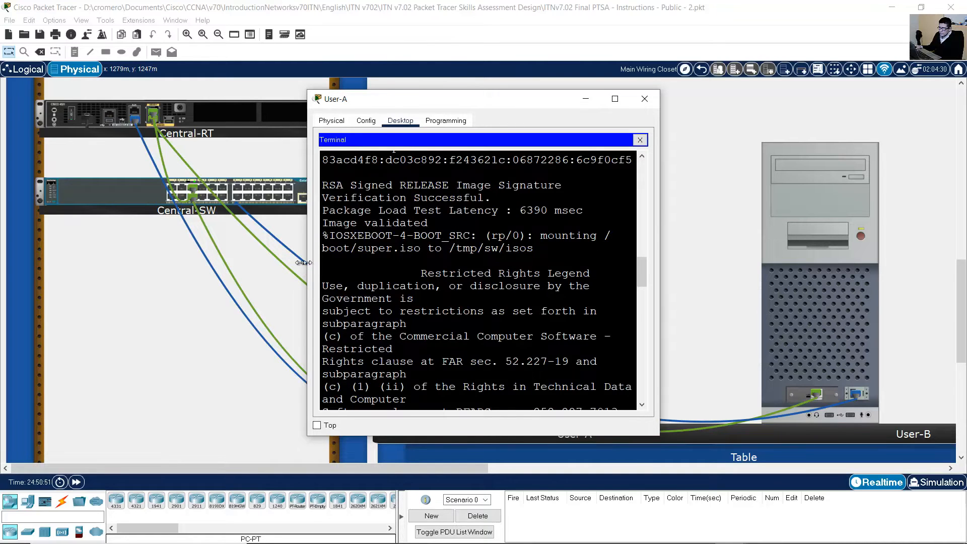
pyautogui.moveTo(304, 262); pyautogui.dragTo(154, 260)
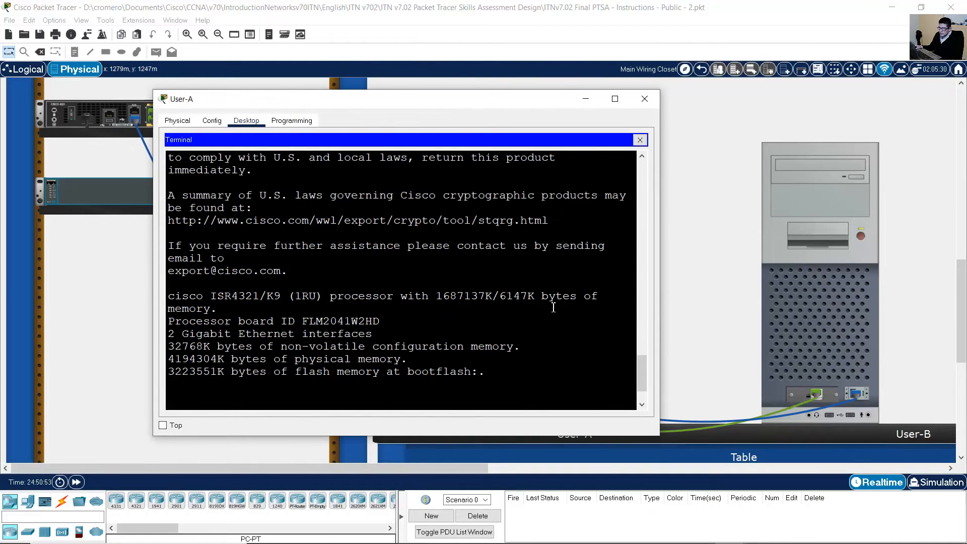
# Decline the initial configuration dialog, enter global config, and run no ip domain lookup.
pyautogui.moveTo(183, 385); pyautogui.dragTo(574, 392)
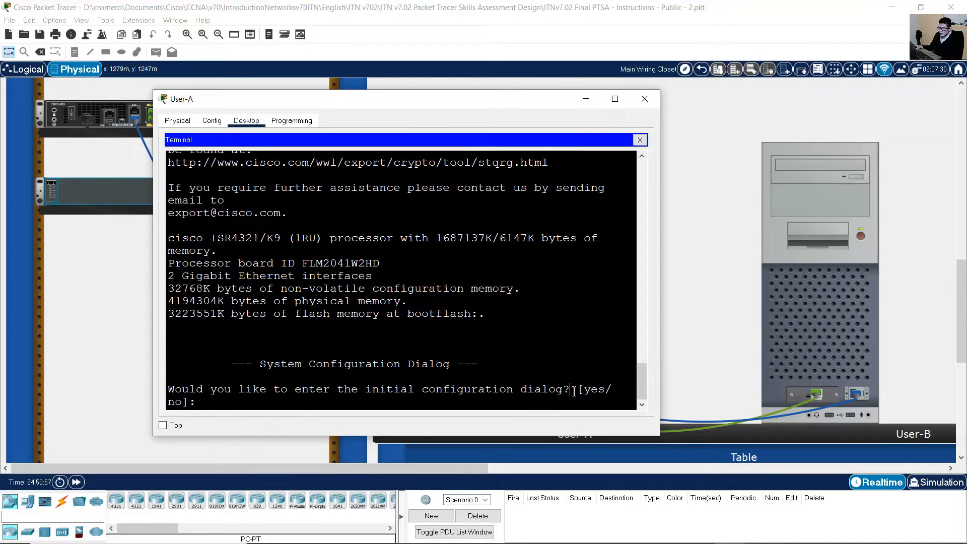
pyautogui.write('no')
pyautogui.press('Return')
pyautogui.press('Return')
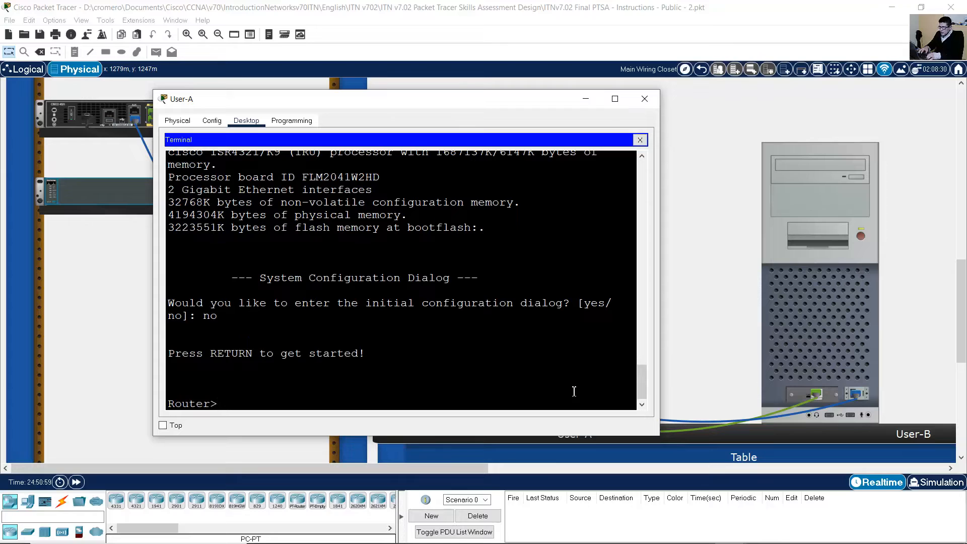
pyautogui.write('en')
pyautogui.press('Return')
pyautogui.write('conf term')
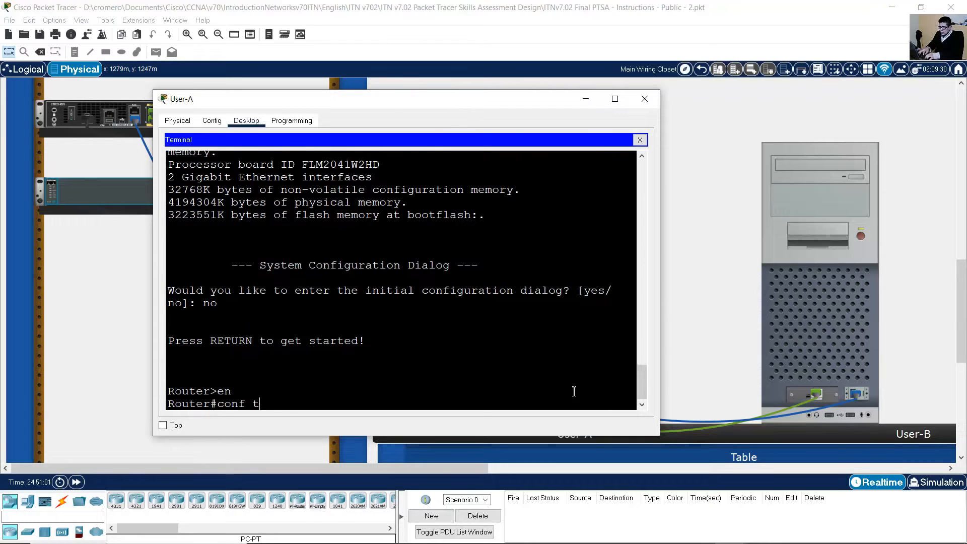
pyautogui.press('Return')
pyautogui.write('no ip doma')
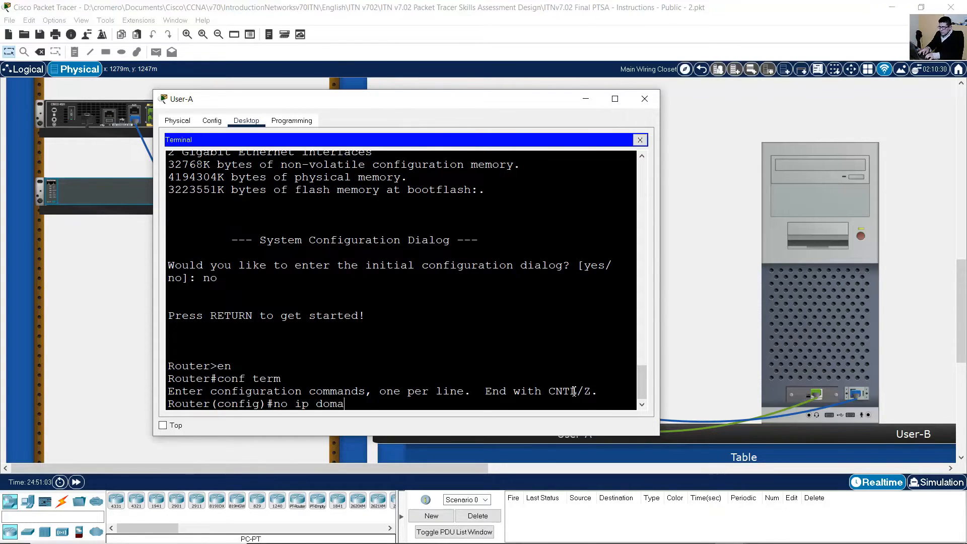
pyautogui.write('in lookup')
pyautogui.press('Return')
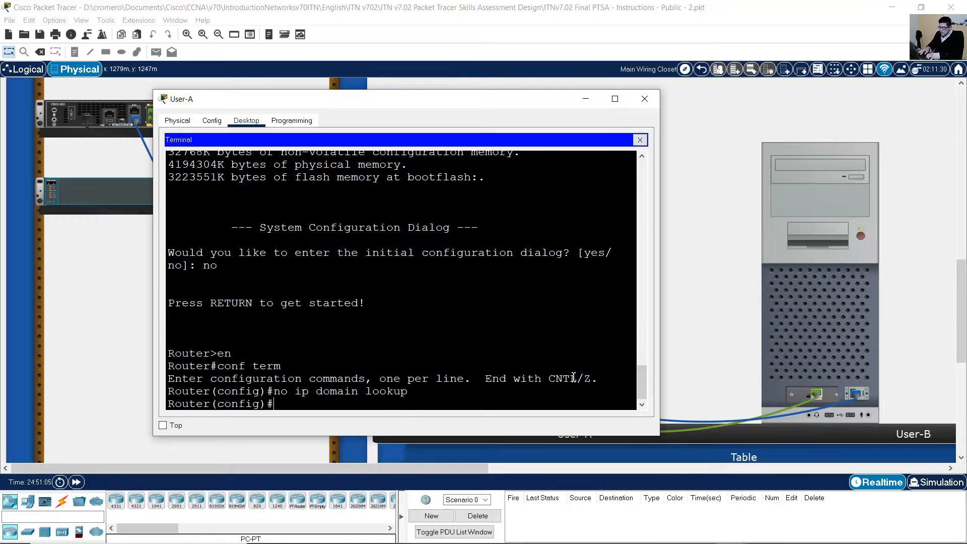
# Move the terminal window aside and bring the instructions PDF to the front.
pyautogui.moveTo(524, 105); pyautogui.dragTo(579, 41)
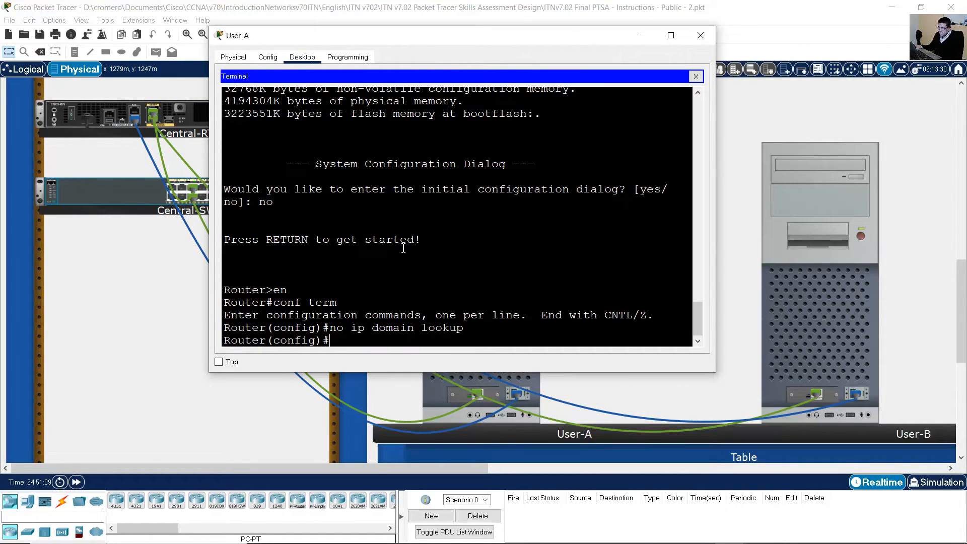
pyautogui.moveTo(518, 30); pyautogui.dragTo(760, 22)
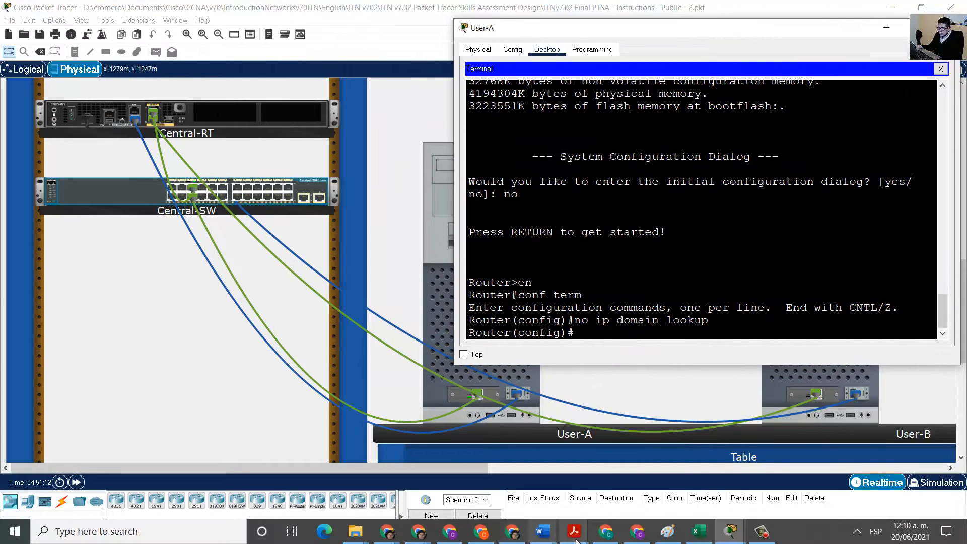
pyautogui.moveTo(577, 540)
pyautogui.click(636, 476)
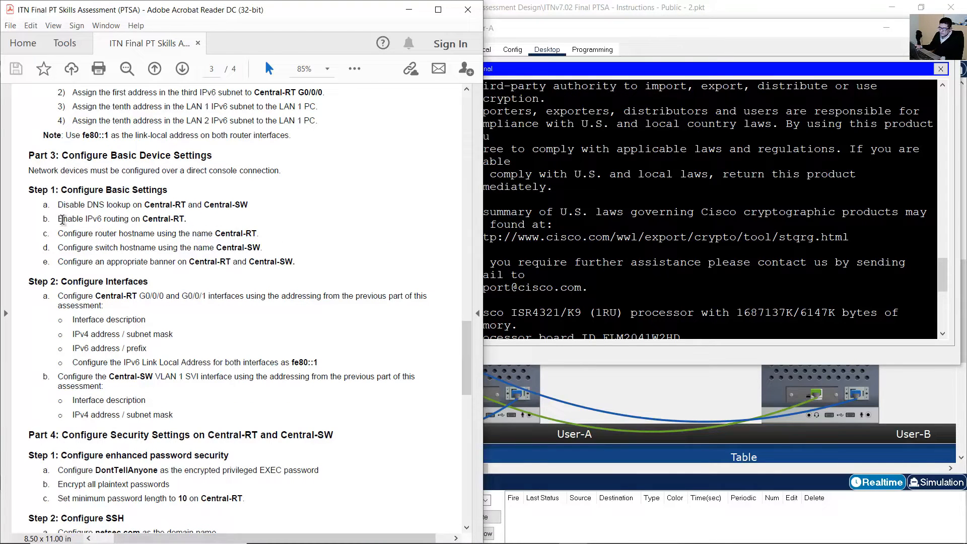
# Enable IPv6 unicast routing on Central-RT.
pyautogui.moveTo(62, 220); pyautogui.dragTo(209, 222)
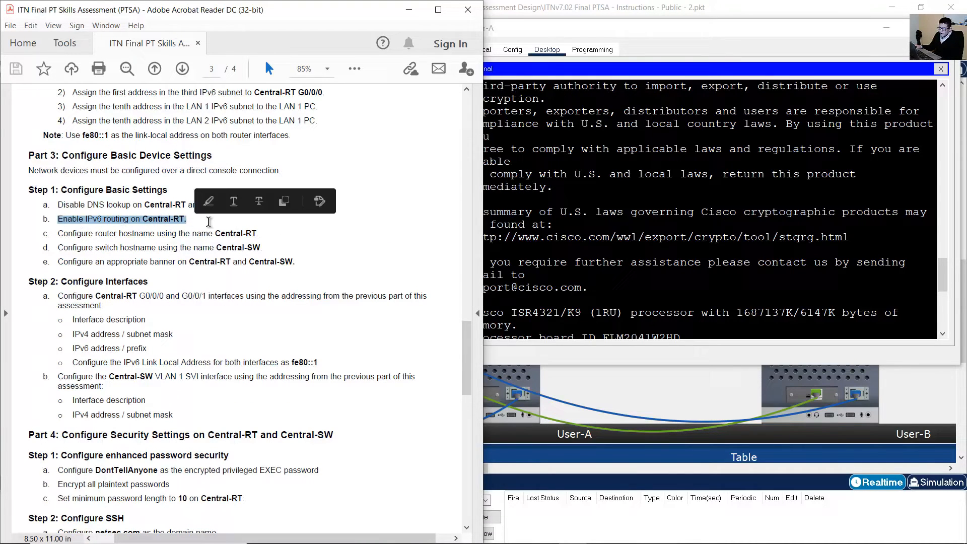
pyautogui.click(625, 285)
pyautogui.scroll(-5, 625, 285)
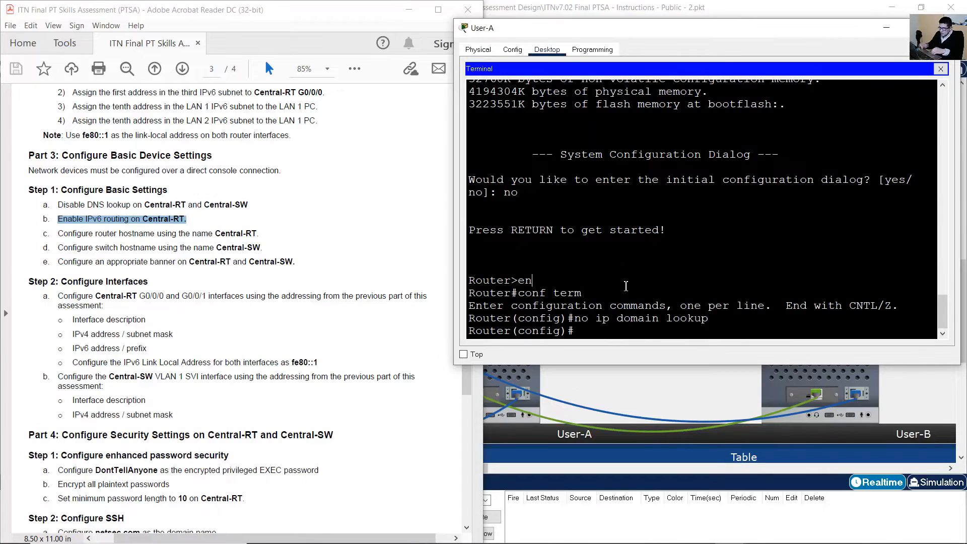
pyautogui.write('ipv6 unicast-routing')
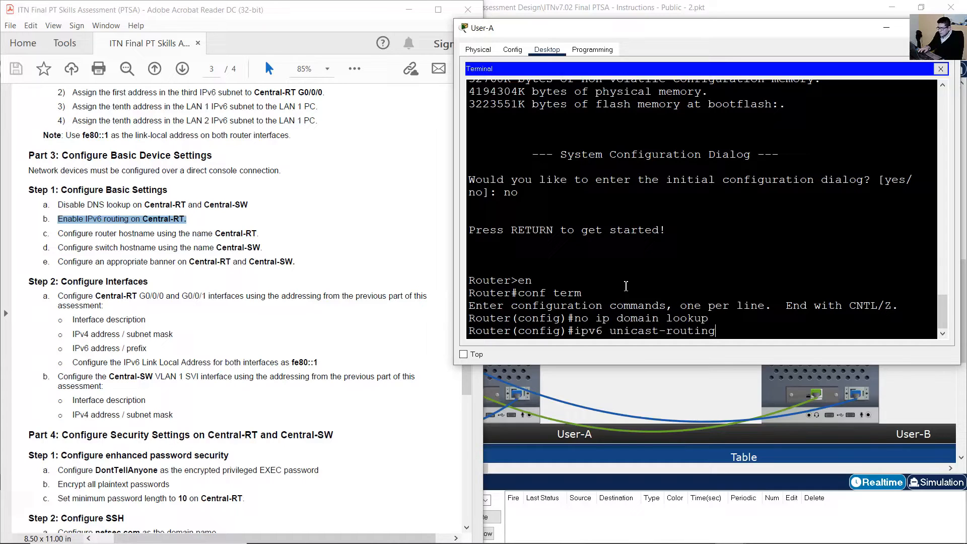
pyautogui.press('Return')
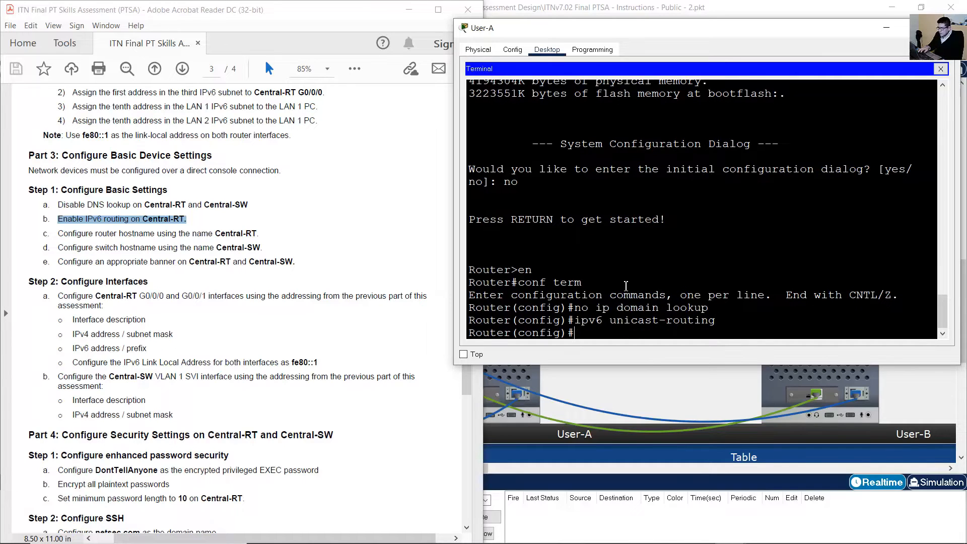
# Set the router's hostname to Central-RT.
pyautogui.moveTo(68, 234); pyautogui.dragTo(259, 232)
pyautogui.click(244, 234)
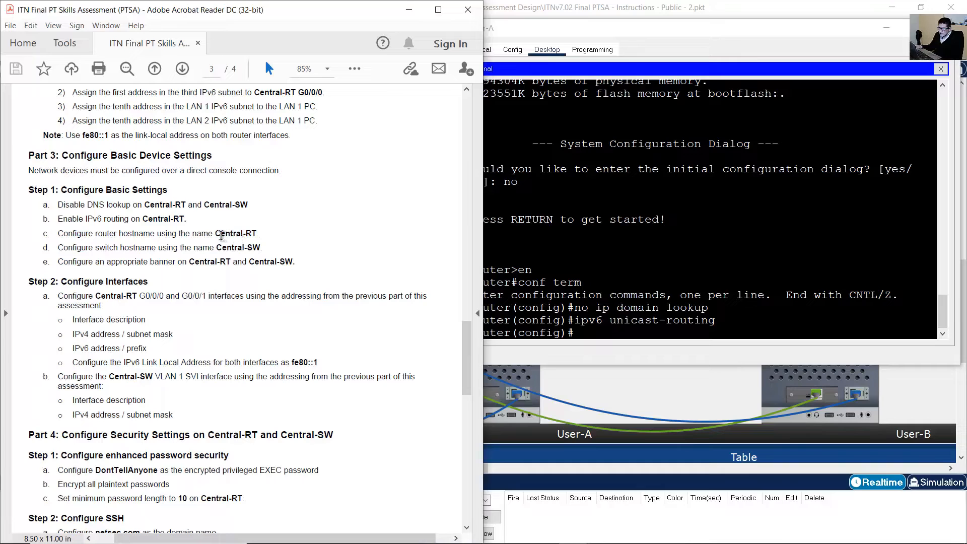
pyautogui.keyDown('shift'); pyautogui.click(257, 233); pyautogui.keyUp('shift')
pyautogui.click(565, 251)
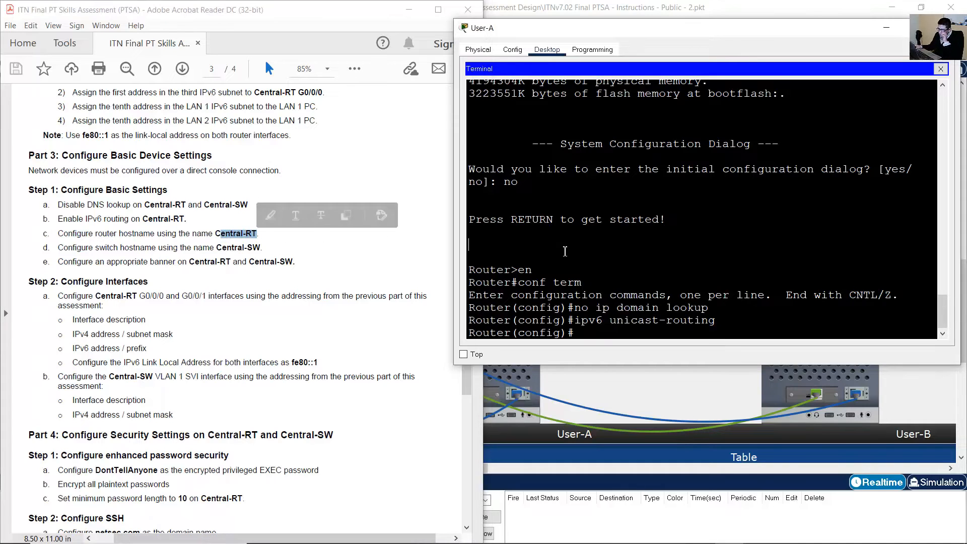
pyautogui.write('hostname')
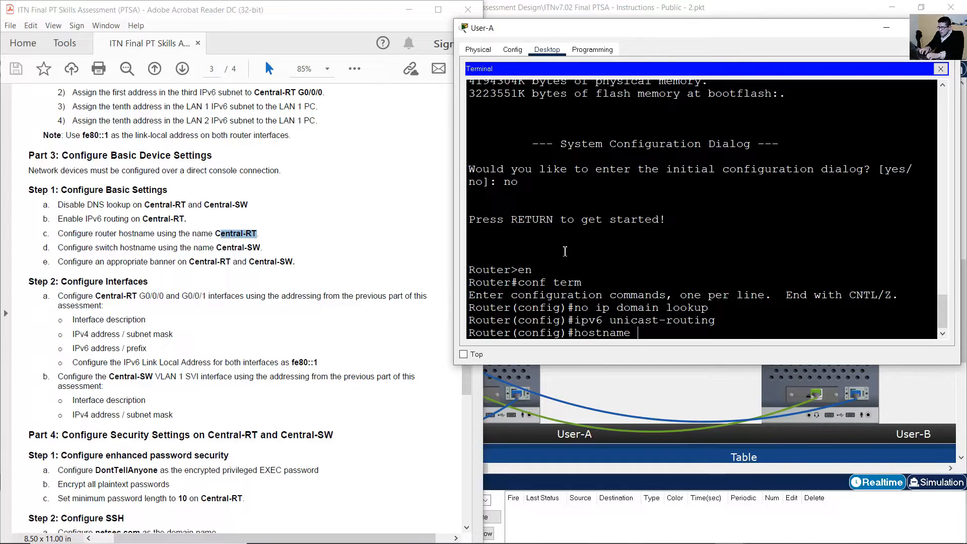
pyautogui.write(' Central-RT')
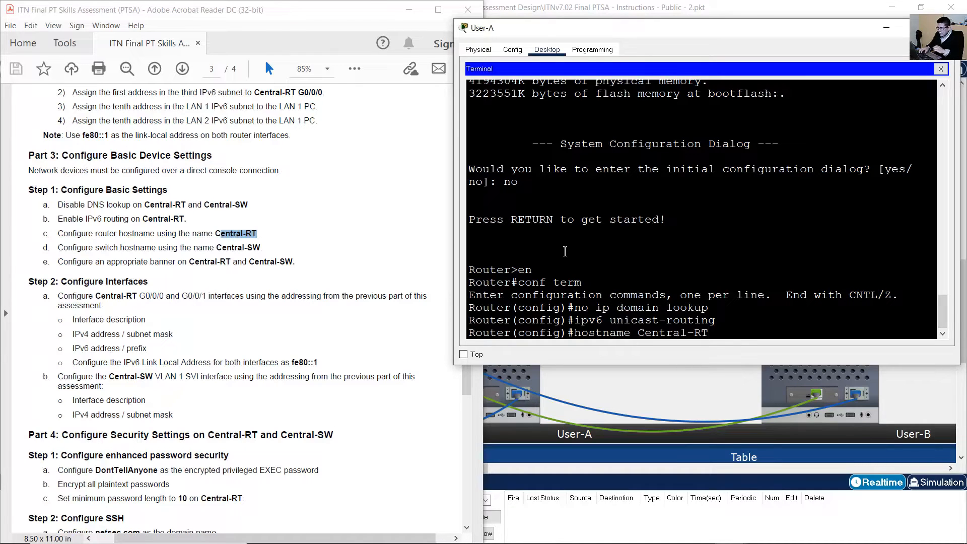
pyautogui.press('Return')
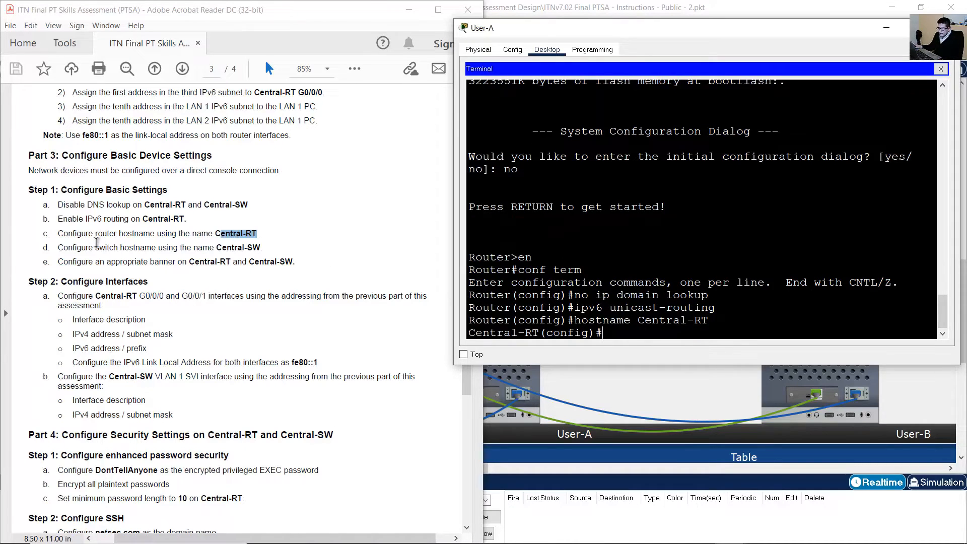
# Add the MOTD banner "Unauthorized Access is Prohibited!" to Central-RT.
pyautogui.moveTo(97, 245); pyautogui.dragTo(263, 248)
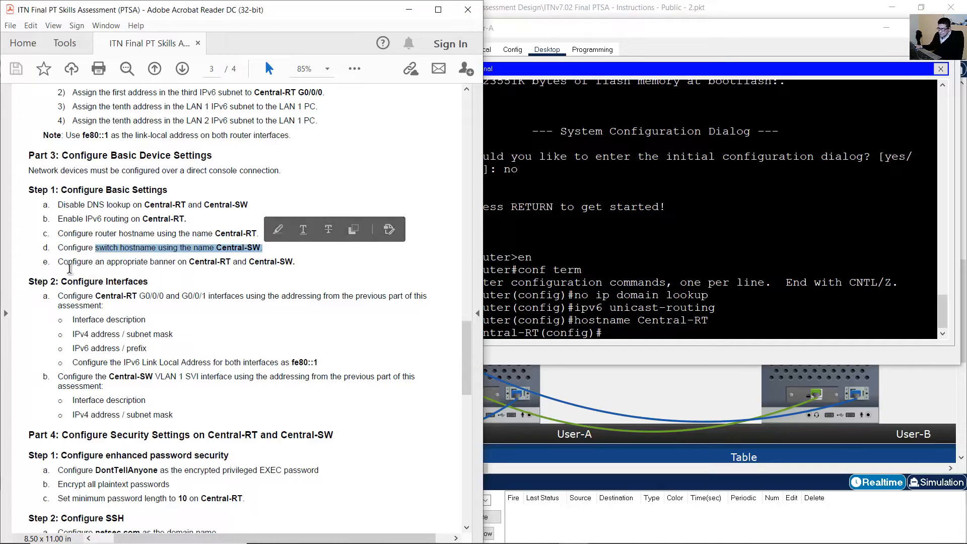
pyautogui.moveTo(58, 262); pyautogui.dragTo(297, 262)
pyautogui.click(721, 317)
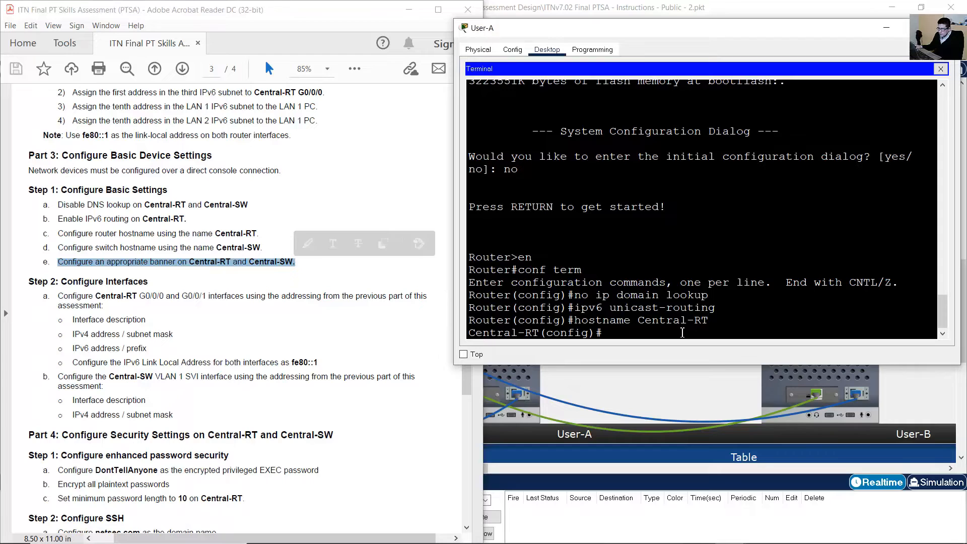
pyautogui.write('banner motd $Una')
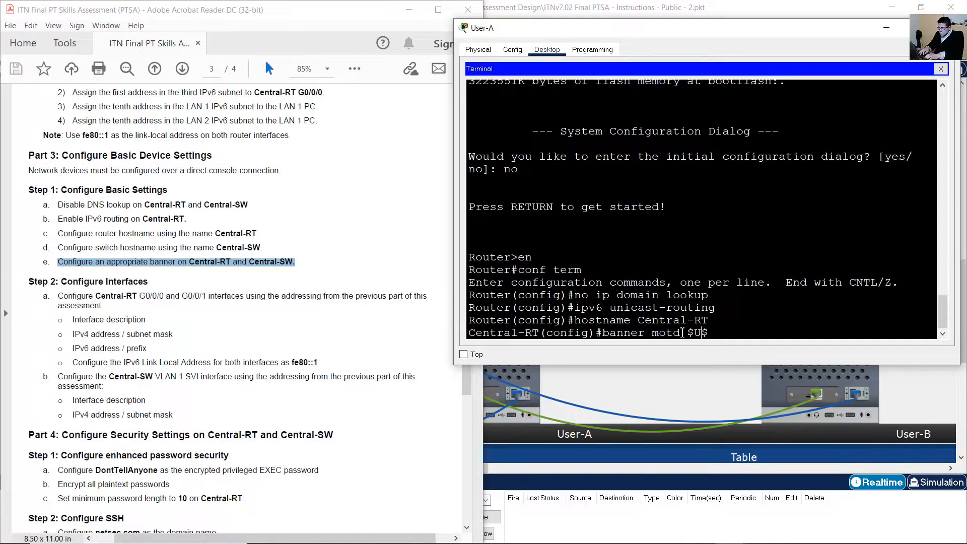
pyautogui.write('utho')
pyautogui.write('rized Access is Pro')
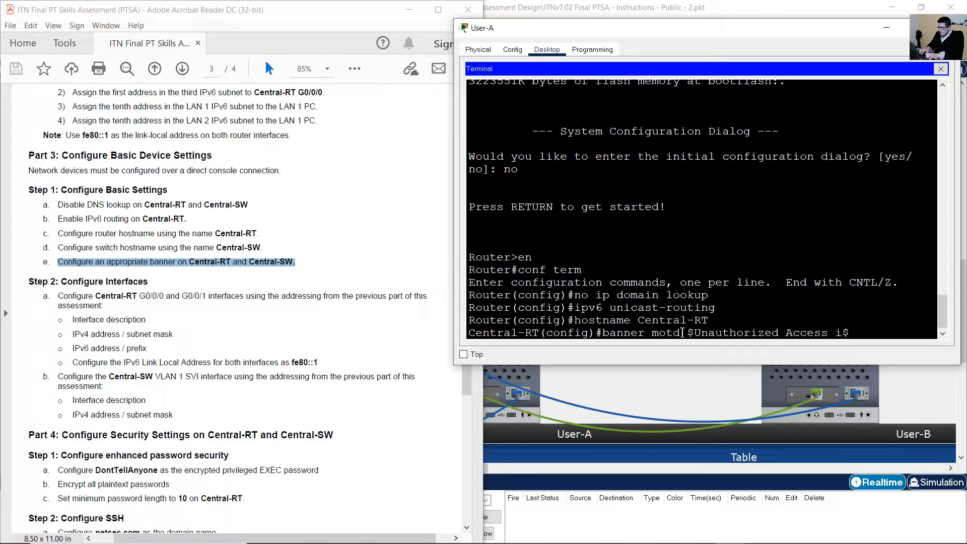
pyautogui.write('hibited!')
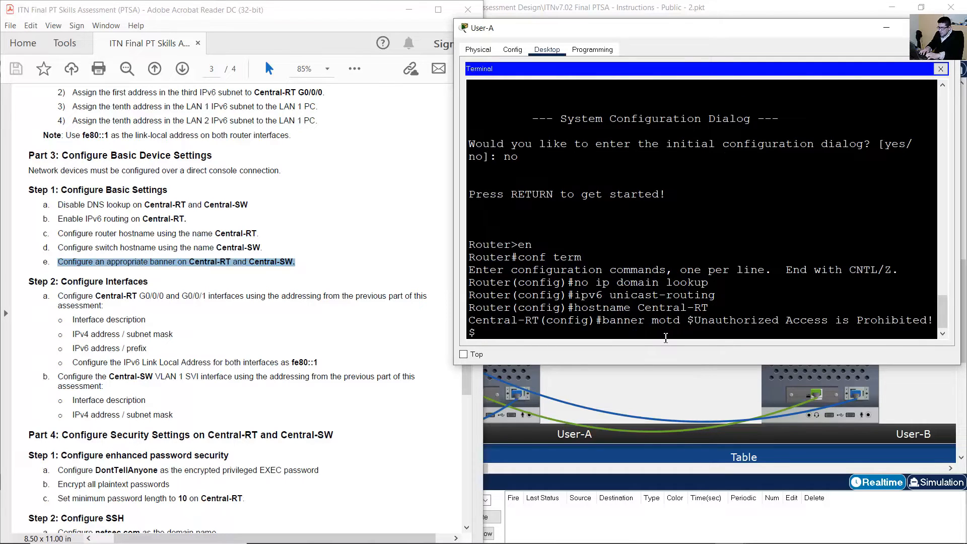
pyautogui.moveTo(453, 235); pyautogui.dragTo(438, 236)
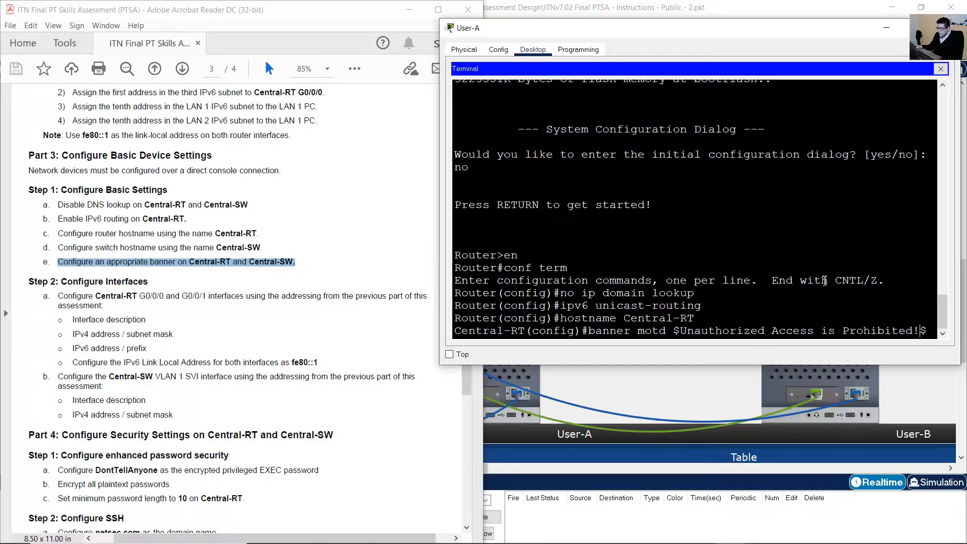
pyautogui.press('Return')
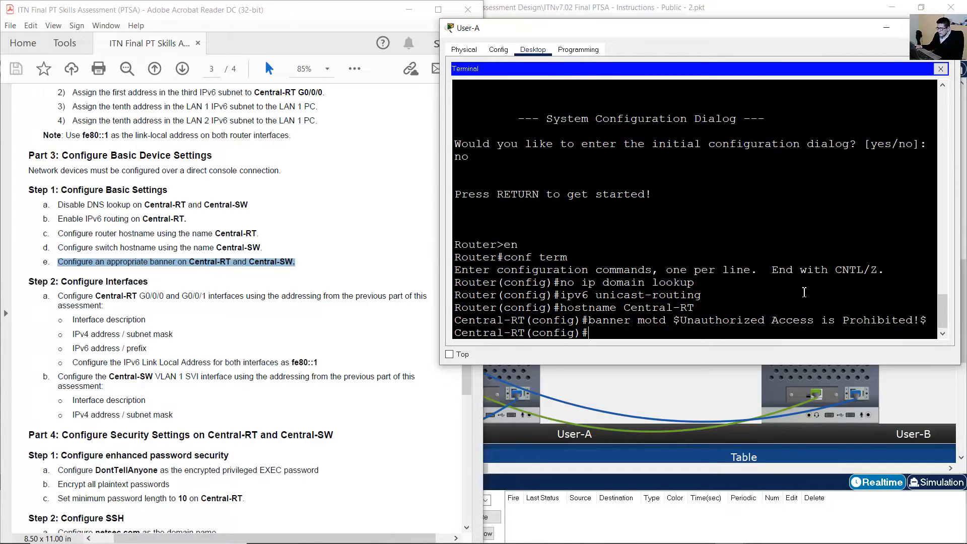
pyautogui.click(282, 280)
pyautogui.scroll(-3, 186, 268)
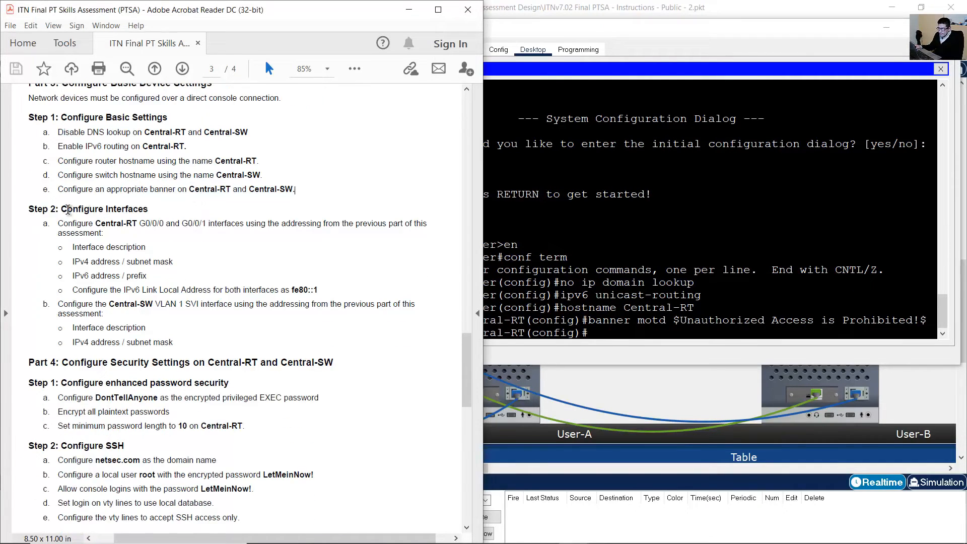
# Enter interface configuration mode for G0/0/1 on Central-RT.
pyautogui.moveTo(61, 210); pyautogui.dragTo(148, 209)
pyautogui.click(74, 228)
pyautogui.moveTo(58, 223); pyautogui.dragTo(106, 235)
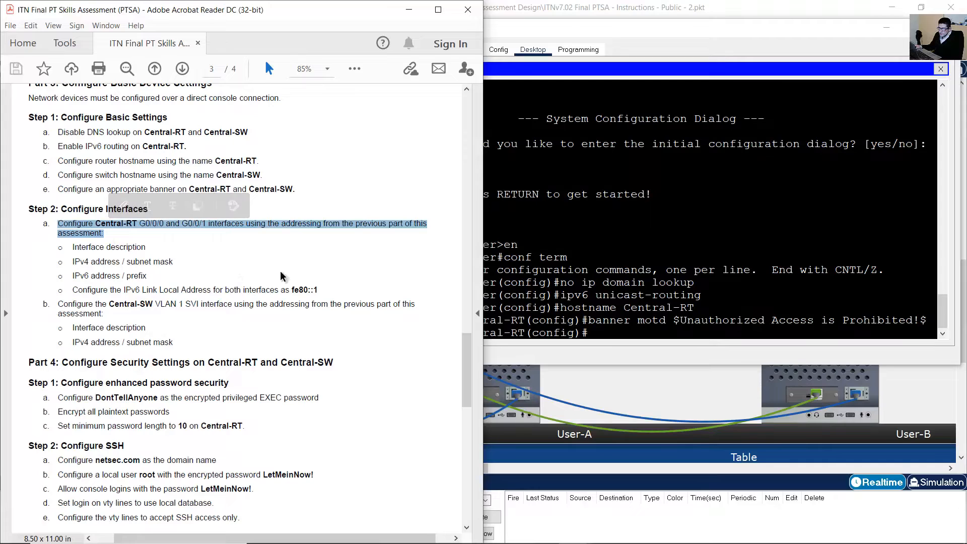
pyautogui.click(634, 305)
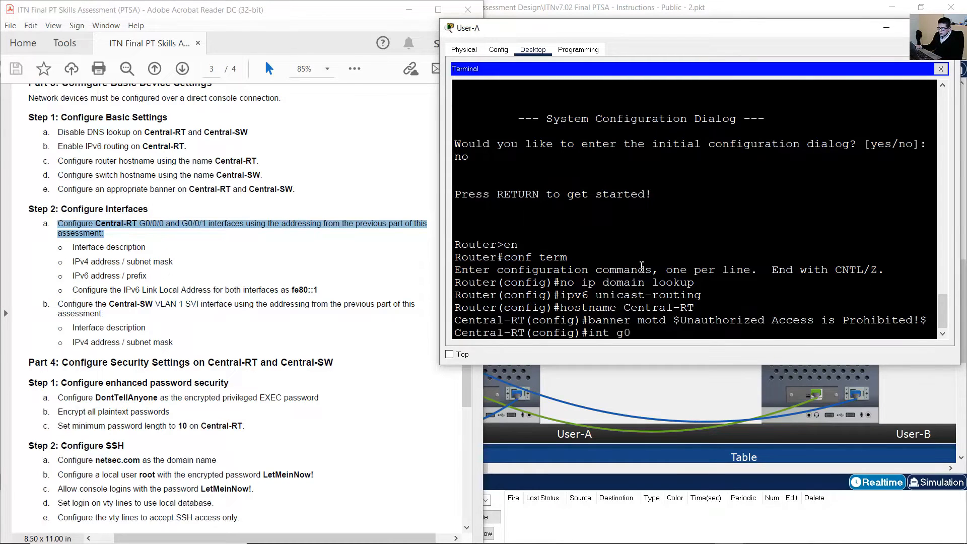
pyautogui.write('int g0/0/1')
pyautogui.press('Return')
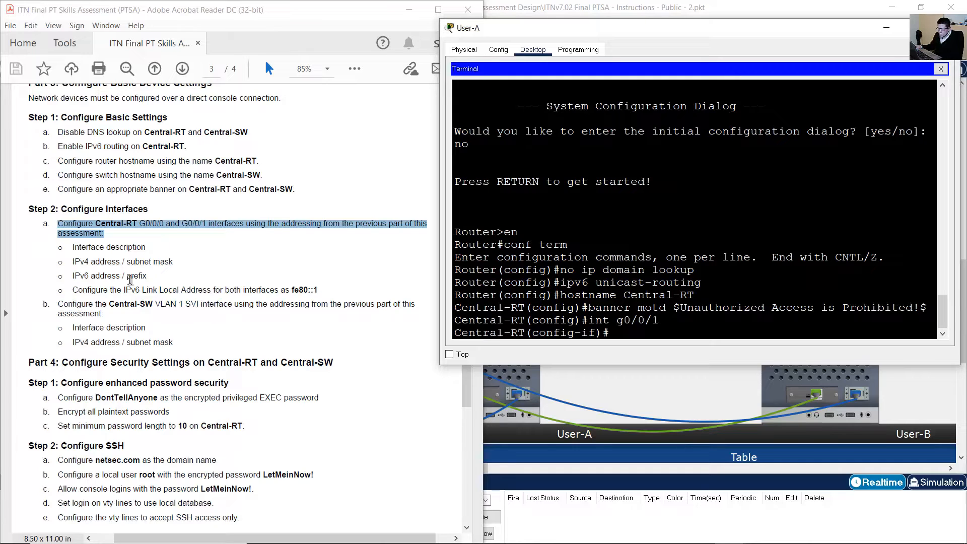
# Begin the description command and check G0/0/1's LAN 1 entry (172.16.1.1/26) in the workbook.
pyautogui.moveTo(74, 247); pyautogui.dragTo(147, 248)
pyautogui.click(702, 317)
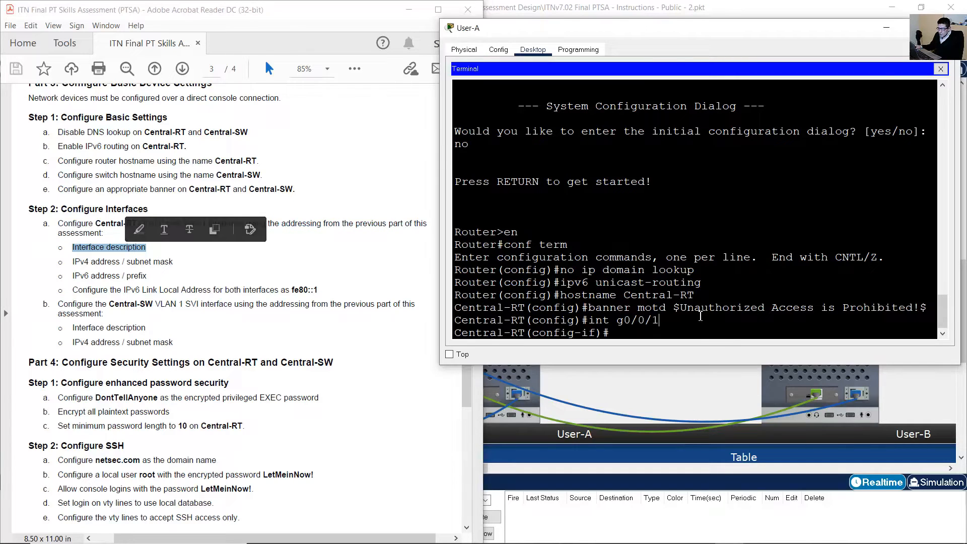
pyautogui.write('description')
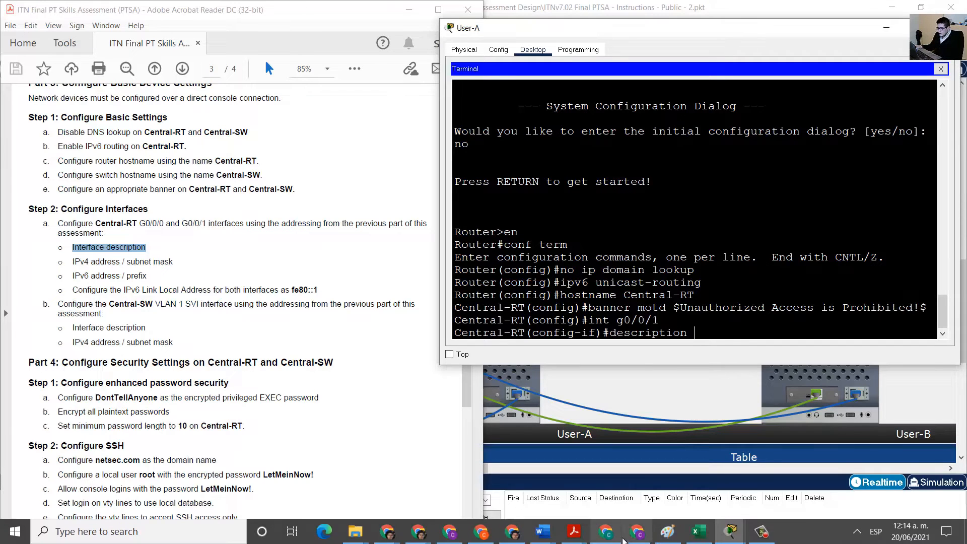
pyautogui.click(696, 536)
pyautogui.click(655, 407)
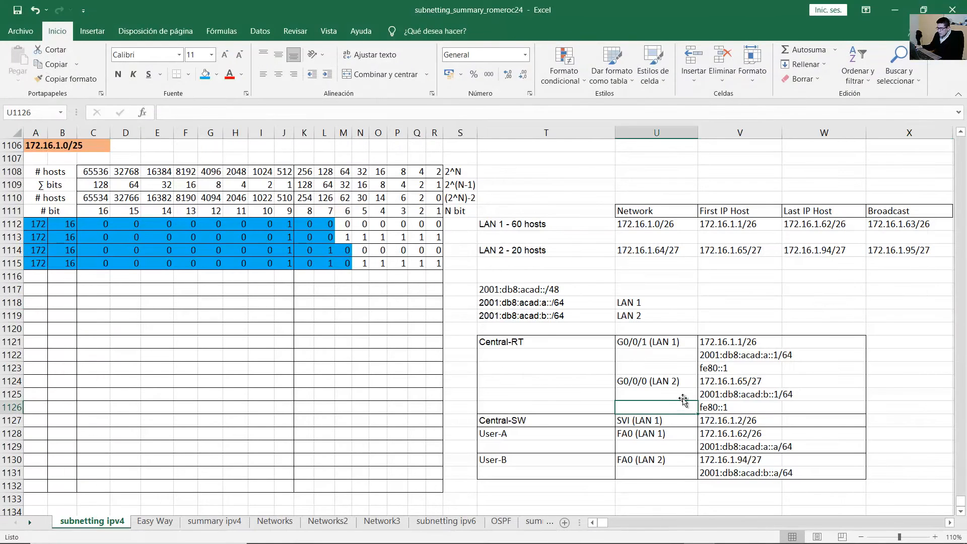
pyautogui.click(625, 339)
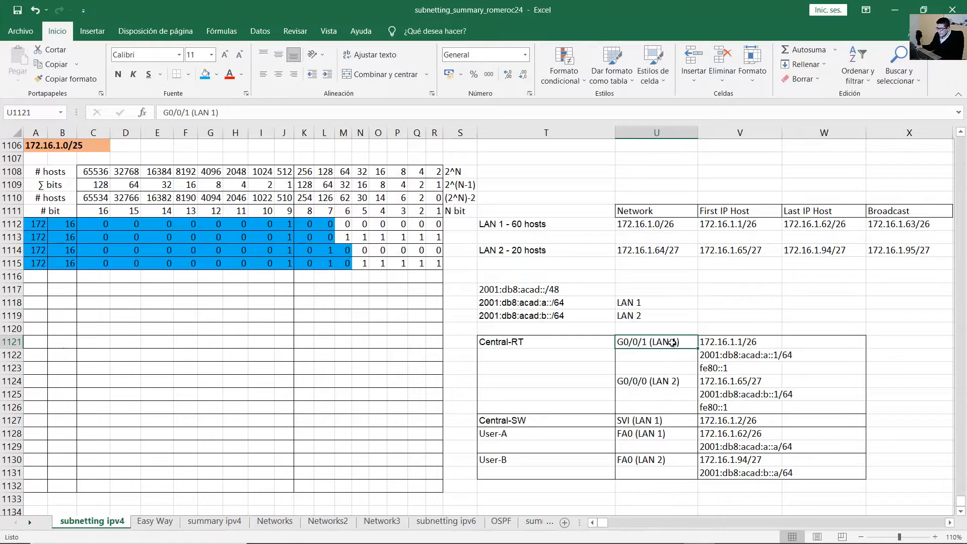
pyautogui.click(709, 343)
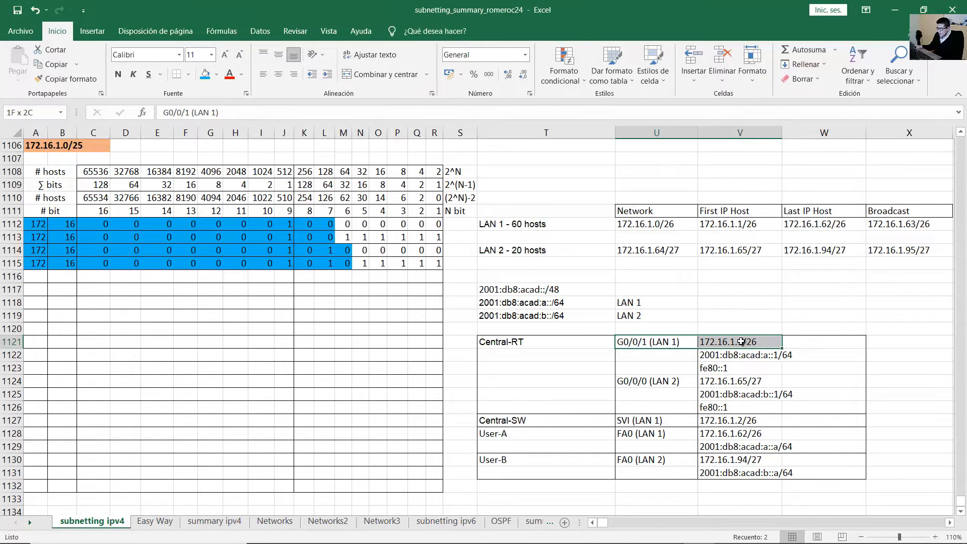
pyautogui.click(678, 342)
pyautogui.click(886, 6)
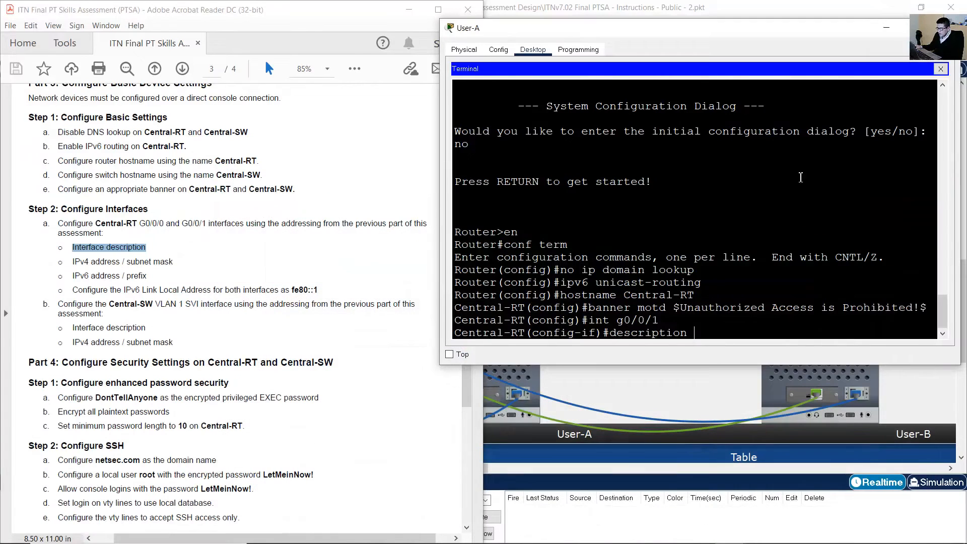
# Give G0/0/1 the description LAN 1 and the IPv4 address 172.16.1.1/26.
pyautogui.click(729, 323)
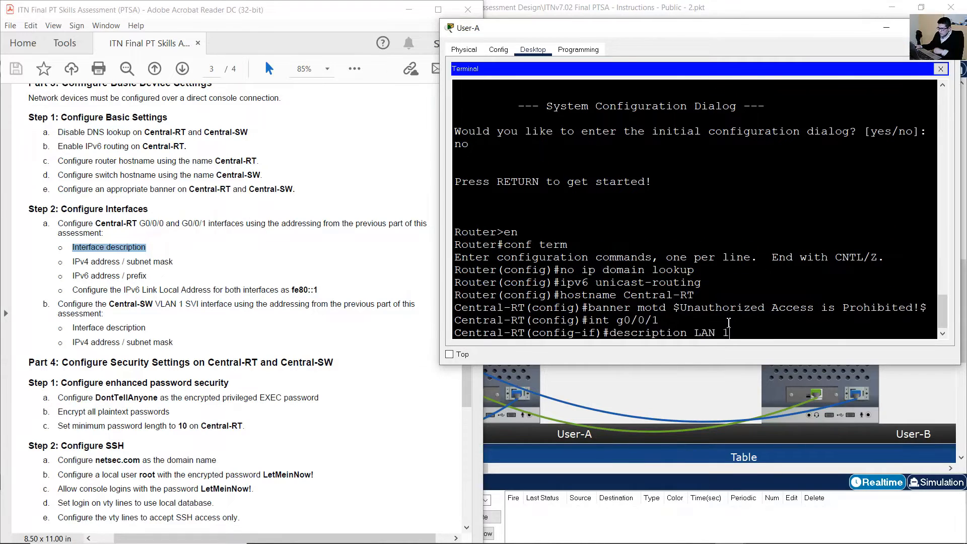
pyautogui.press('Return')
pyautogui.click(86, 262)
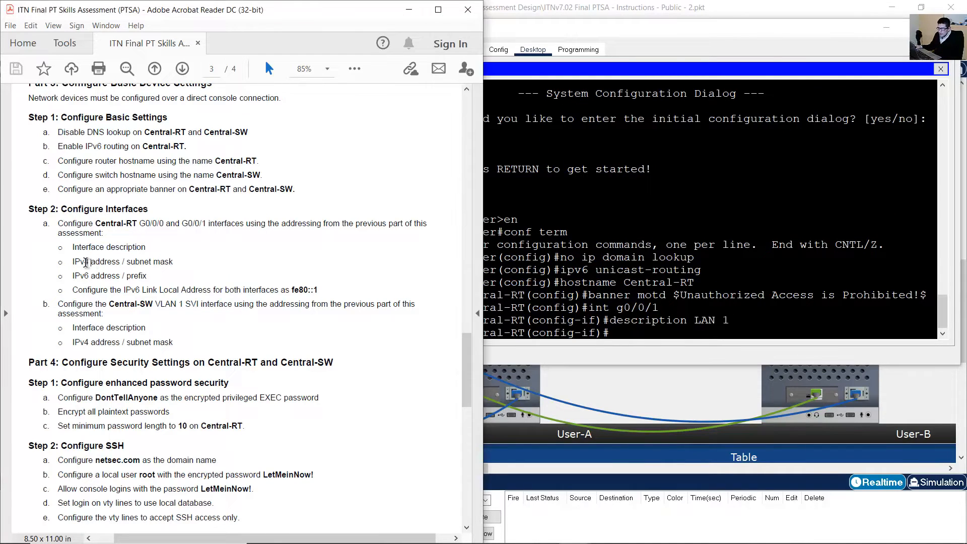
pyautogui.moveTo(74, 262); pyautogui.dragTo(173, 268)
pyautogui.moveTo(75, 276); pyautogui.dragTo(152, 276)
pyautogui.click(672, 314)
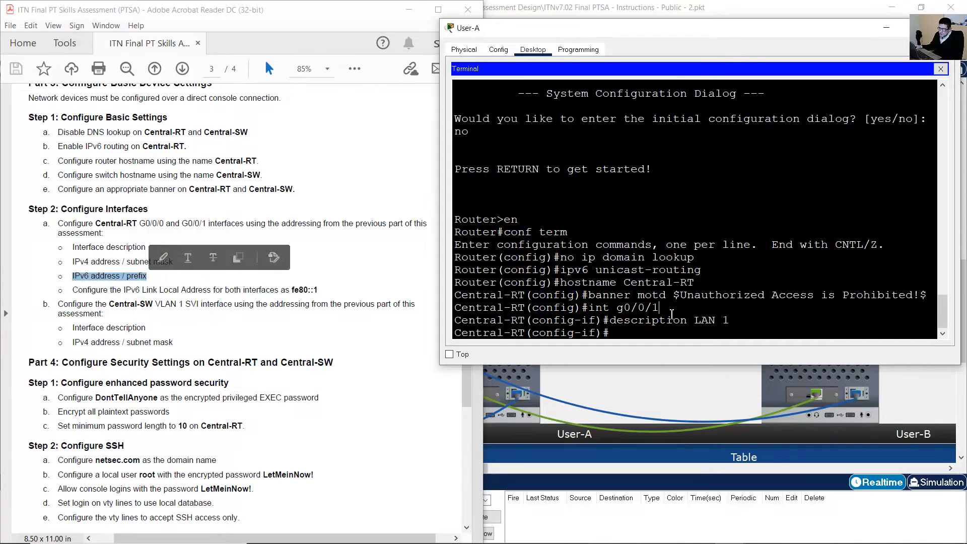
pyautogui.write('ip address')
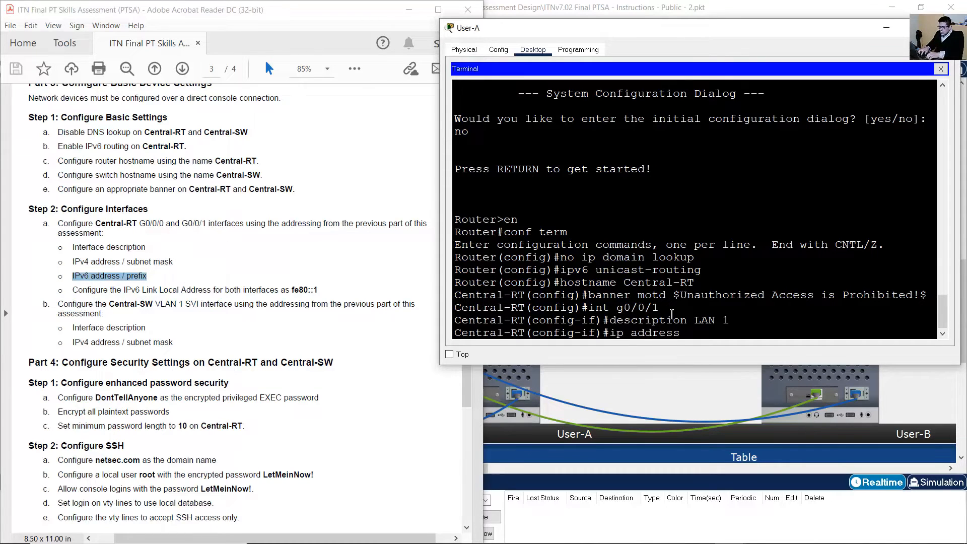
pyautogui.click(697, 532)
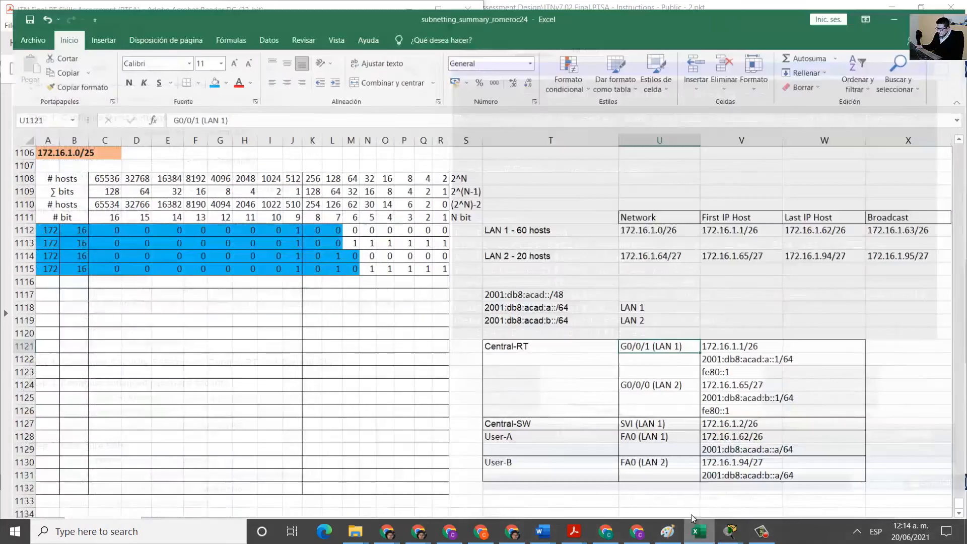
pyautogui.click(716, 345)
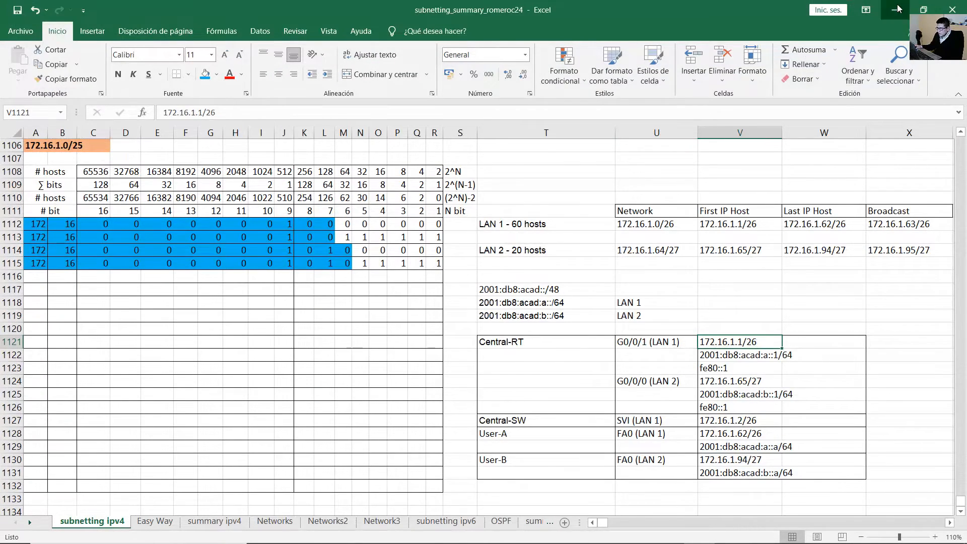
pyautogui.hotkey('alt', 'Tab')
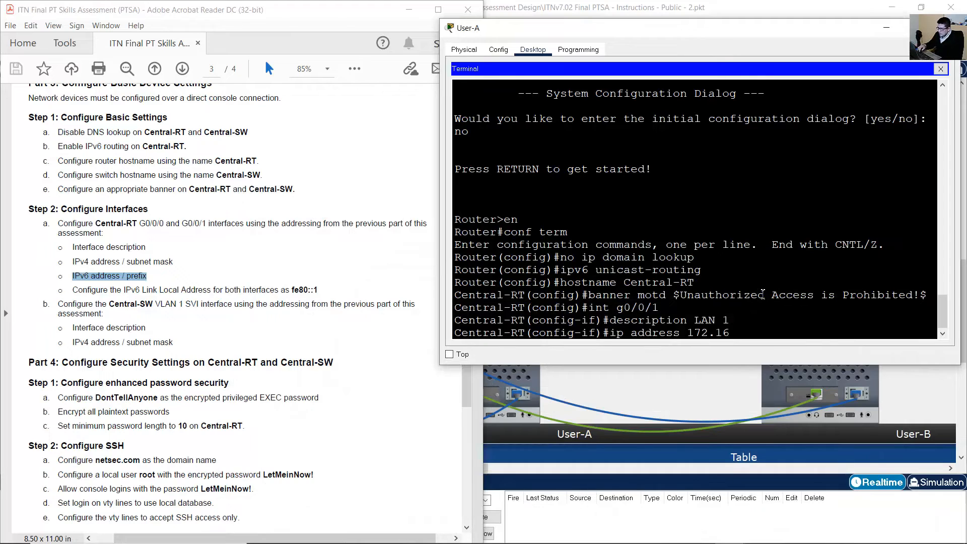
pyautogui.write('255.255.255.192')
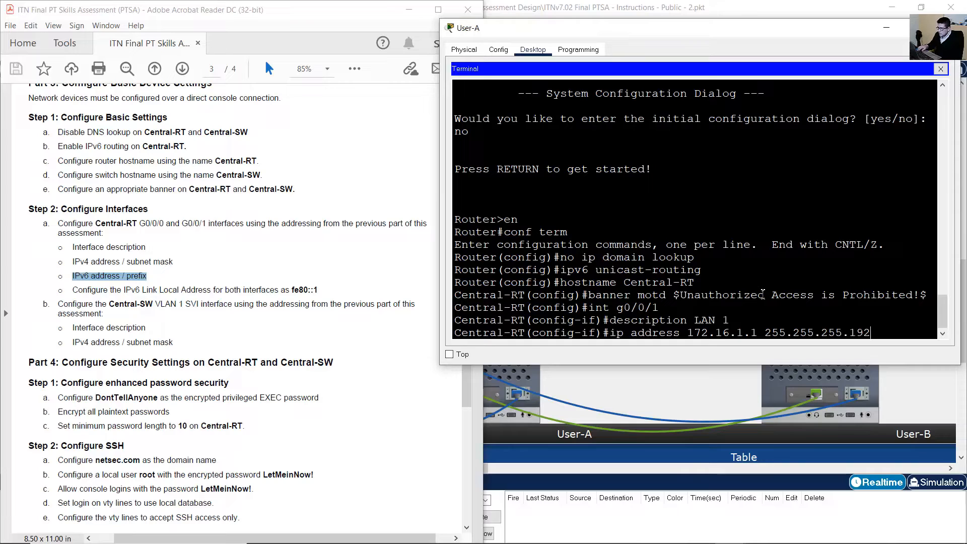
pyautogui.press('Return')
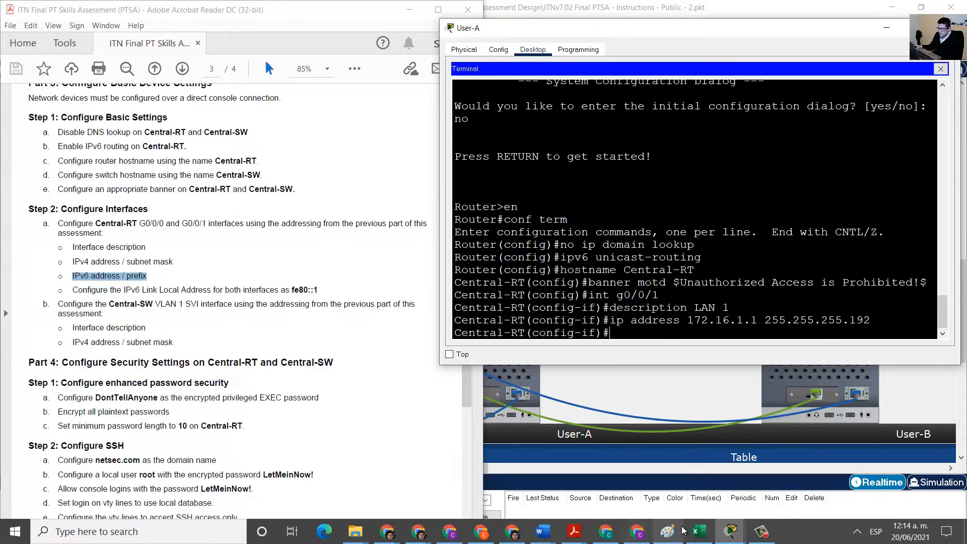
# Assign G0/0/1 the IPv6 address 2001:db8:acad:a::1/64.
pyautogui.click(699, 531)
pyautogui.click(721, 355)
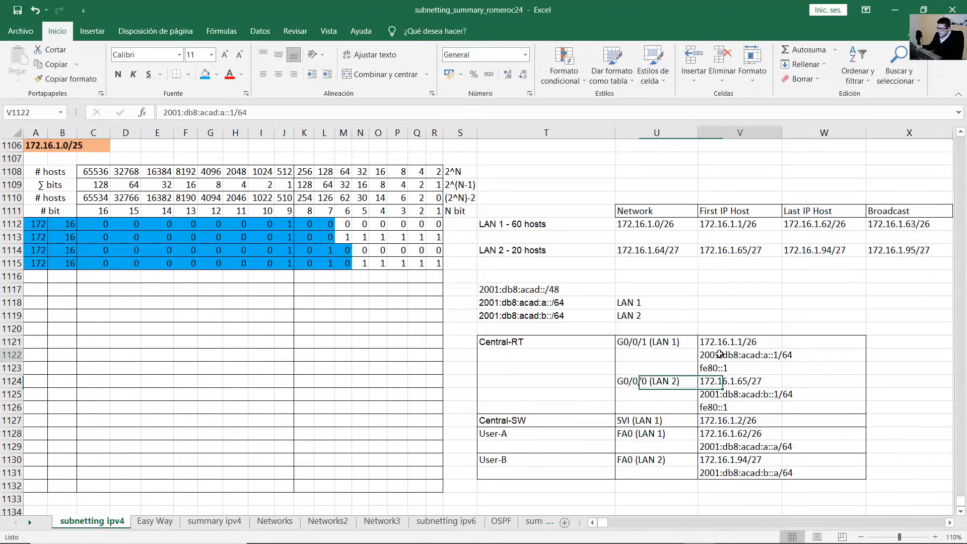
pyautogui.moveTo(720, 354); pyautogui.dragTo(798, 353)
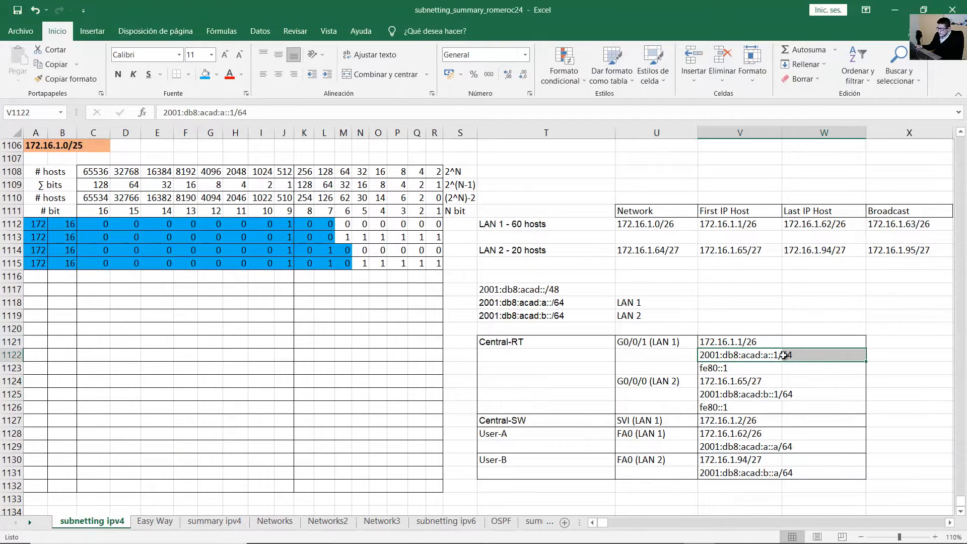
pyautogui.click(894, 10)
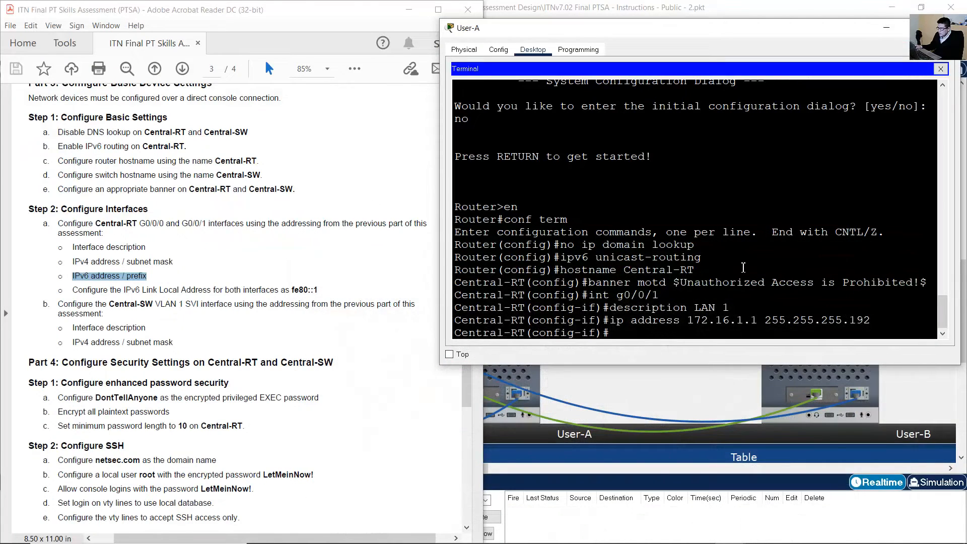
pyautogui.write('pv6 addre')
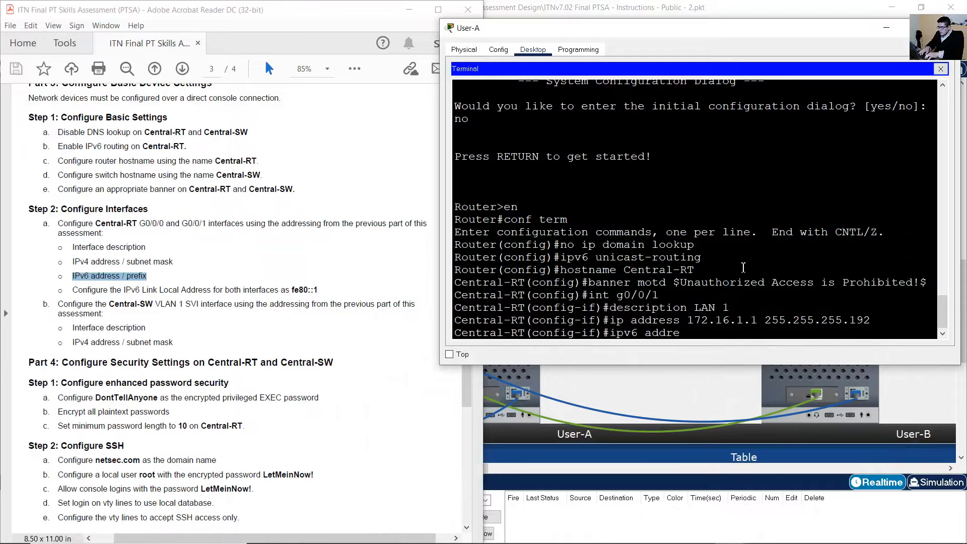
pyautogui.write('ss 2001:db8:acad')
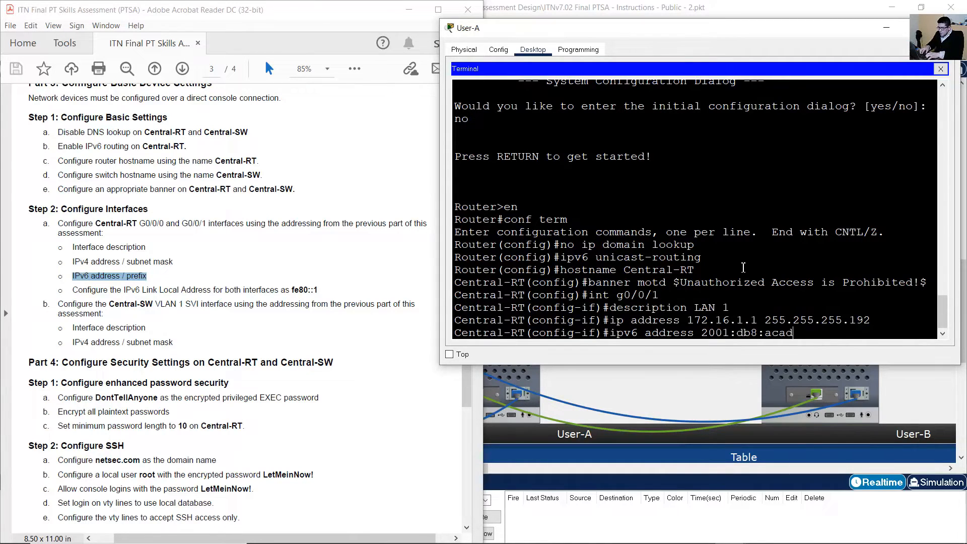
pyautogui.write(':a::1/64')
pyautogui.press('Return')
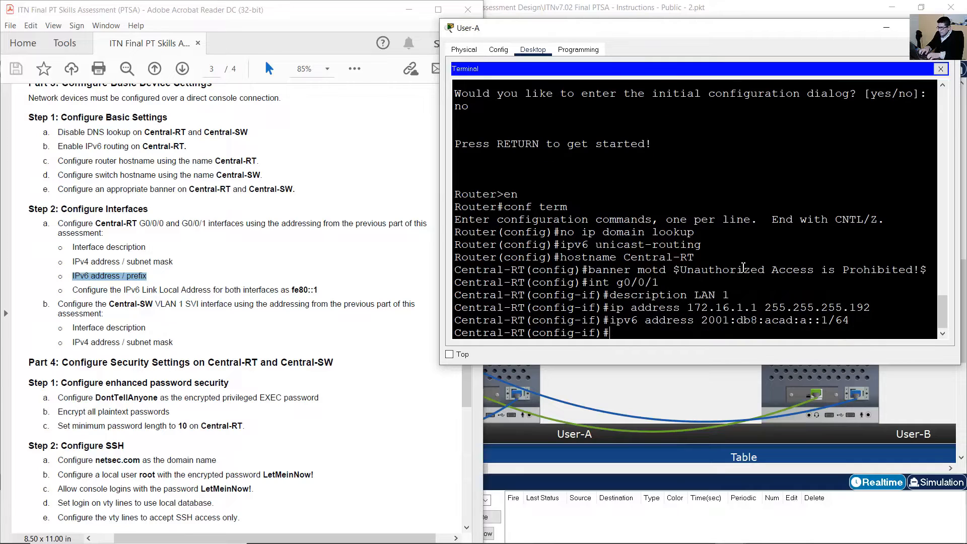
# Add the link-local address fe80::1 to G0/0/1.
pyautogui.moveTo(70, 291); pyautogui.dragTo(319, 291)
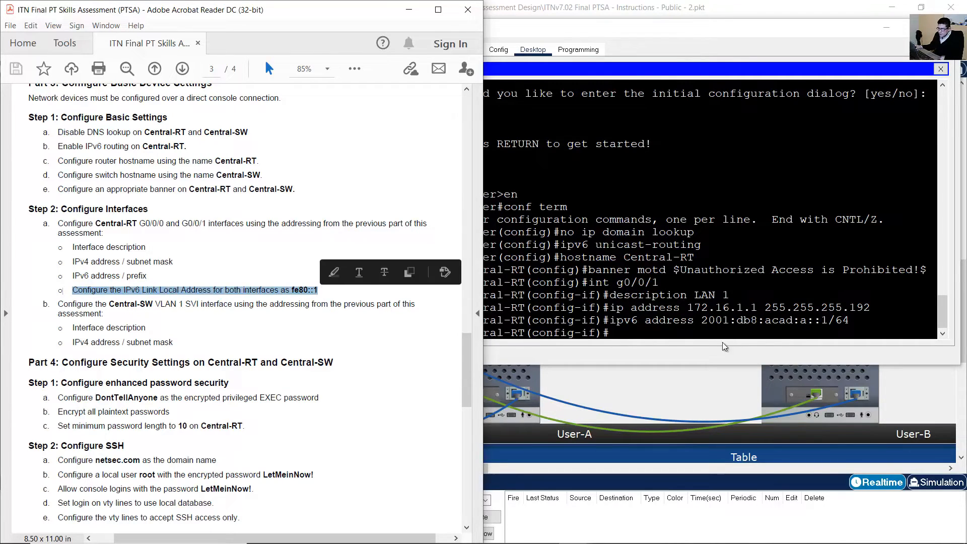
pyautogui.click(715, 311)
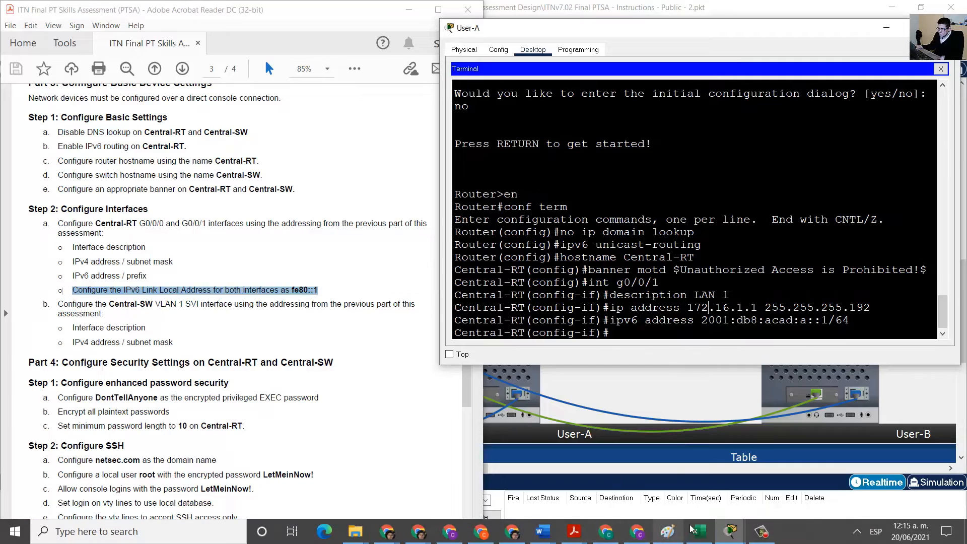
pyautogui.click(699, 532)
pyautogui.click(715, 368)
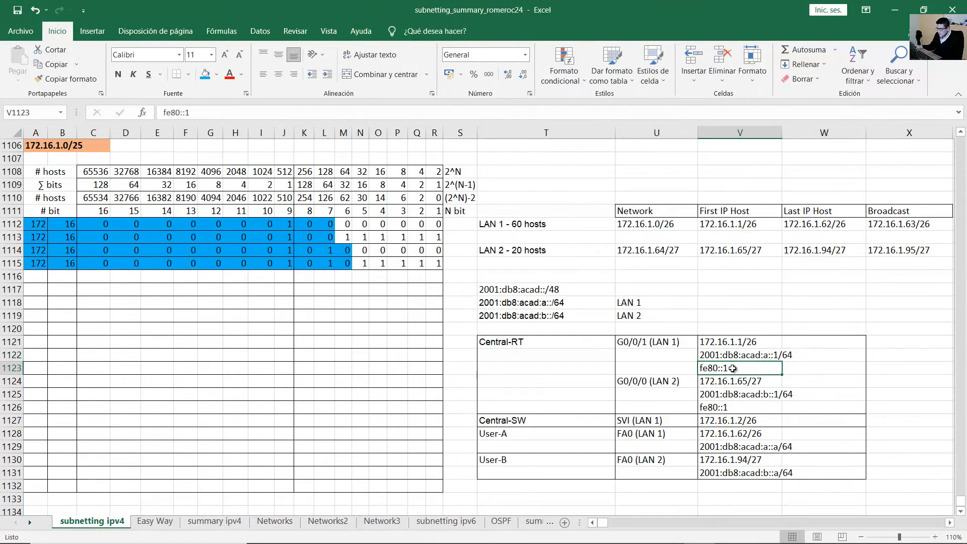
pyautogui.click(894, 10)
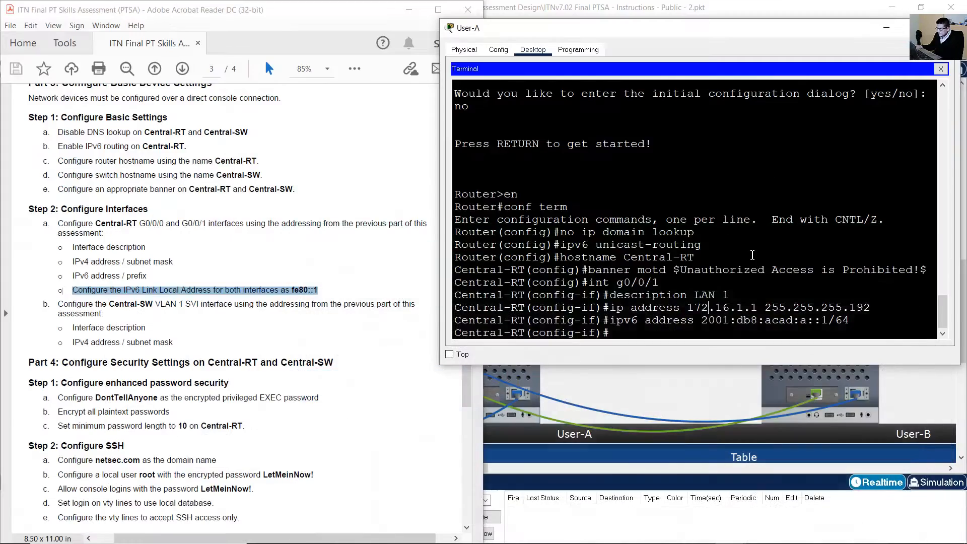
pyautogui.press('Up')
pyautogui.press('BackSpace')
pyautogui.press('BackSpace')
pyautogui.press('BackSpace')
pyautogui.press('BackSpace')
pyautogui.press('BackSpace')
pyautogui.press('BackSpace')
pyautogui.press('BackSpace')
pyautogui.press('BackSpace')
pyautogui.press('BackSpace')
pyautogui.press('BackSpace')
pyautogui.press('BackSpace')
pyautogui.press('BackSpace')
pyautogui.press('BackSpace')
pyautogui.press('BackSpace')
pyautogui.press('BackSpace')
pyautogui.press('BackSpace')
pyautogui.press('BackSpace')
pyautogui.press('BackSpace')
pyautogui.press('BackSpace')
pyautogui.press('BackSpace')
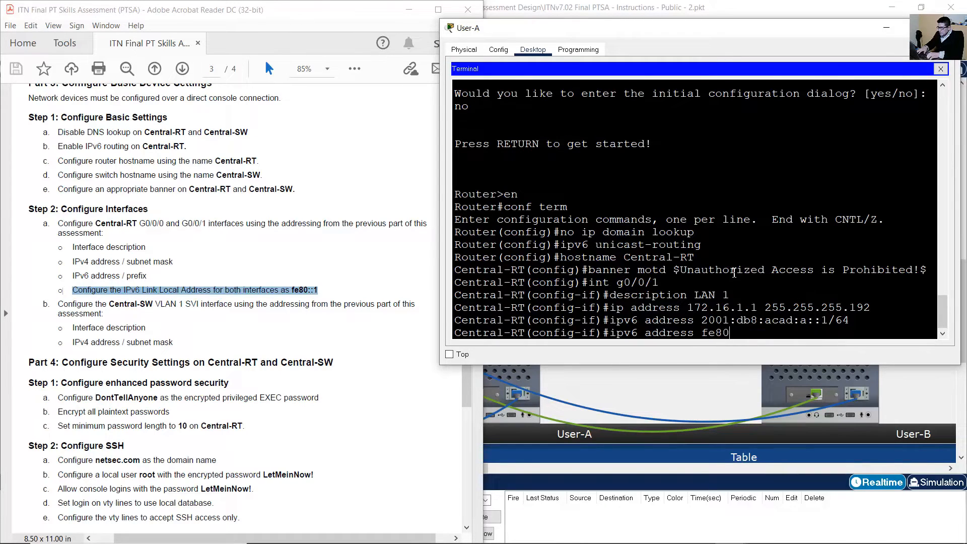
pyautogui.write('fe80::1 link-local')
pyautogui.press('Return')
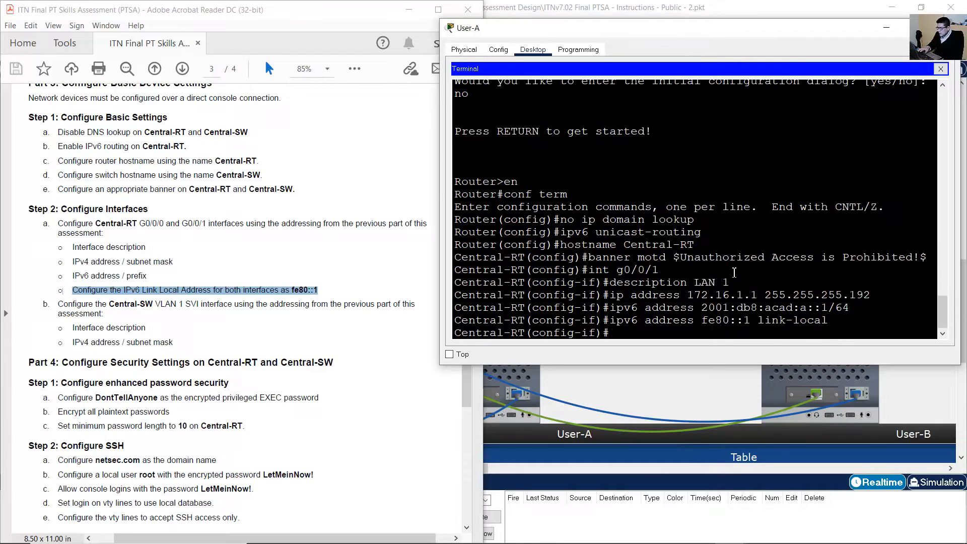
# Enable G0/0/1 with no shutdown so its link and protocol come up.
pyautogui.click(200, 283)
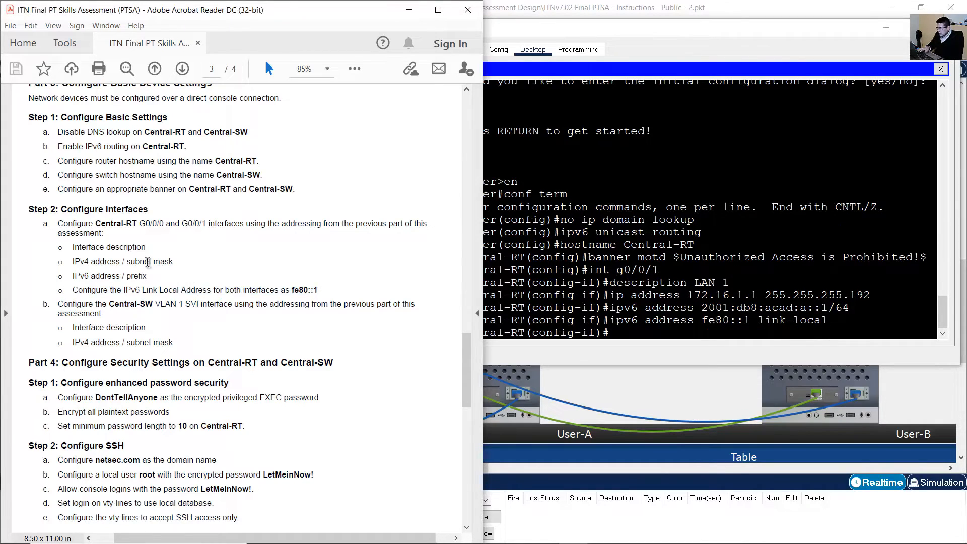
pyautogui.click(691, 244)
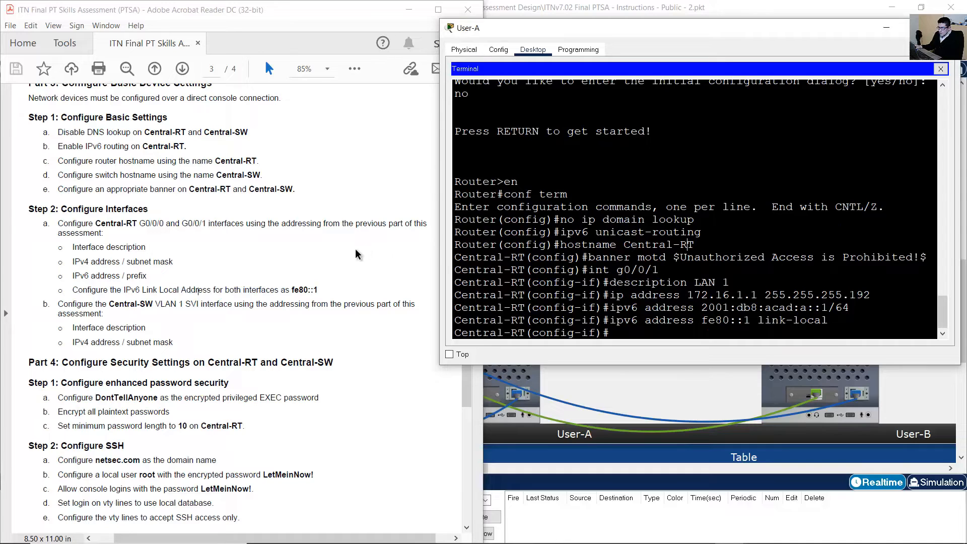
pyautogui.click(109, 254)
pyautogui.moveTo(109, 254); pyautogui.dragTo(260, 291)
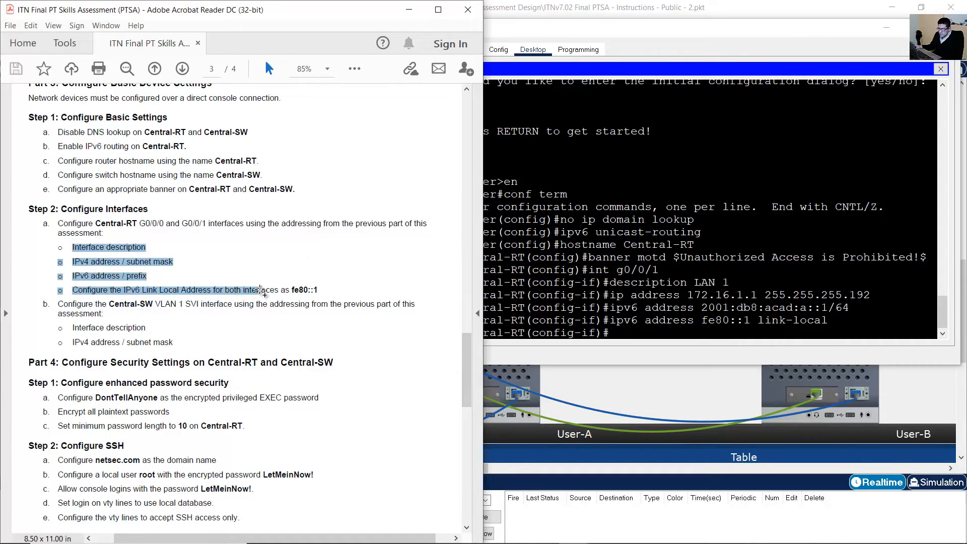
pyautogui.click(629, 273)
pyautogui.write('n')
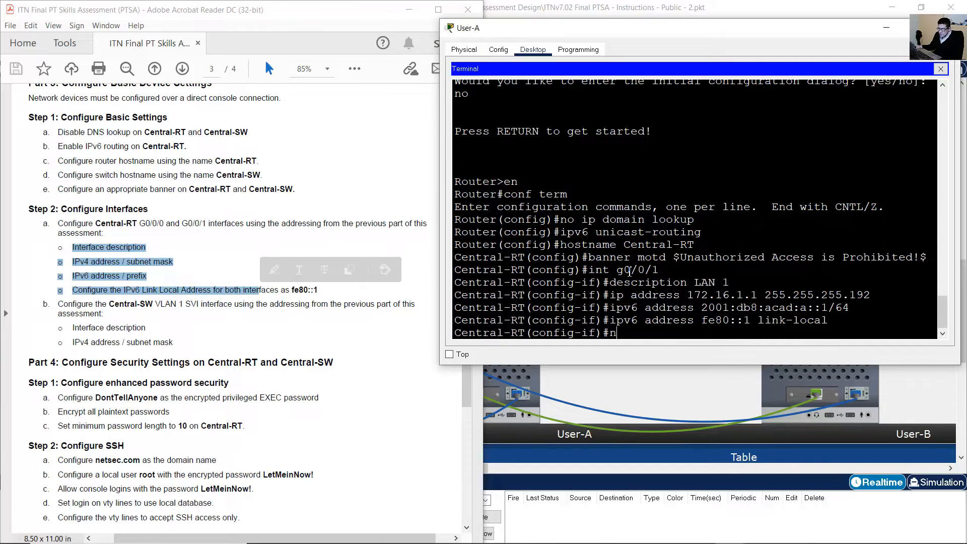
pyautogui.write('o shutdown')
pyautogui.press('Return')
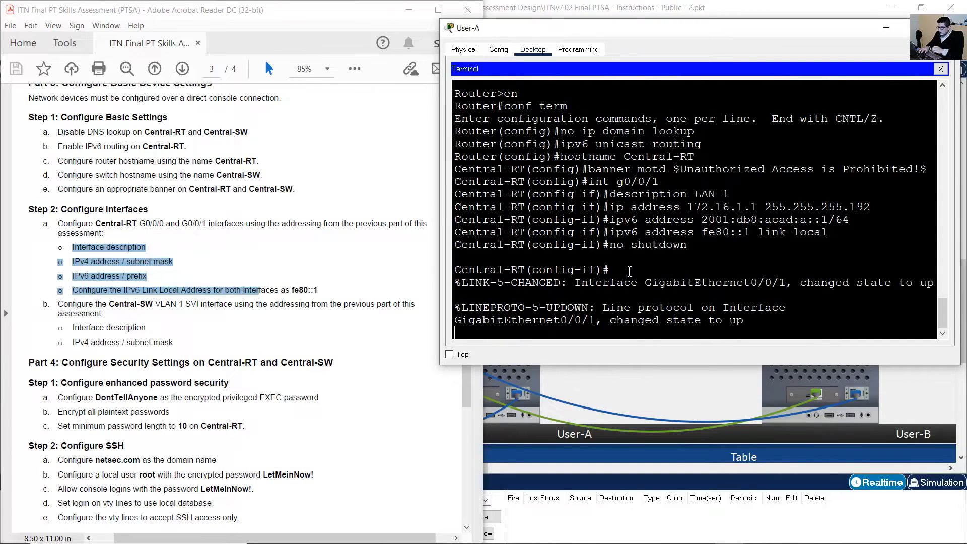
pyautogui.press('Return')
pyautogui.click(602, 2)
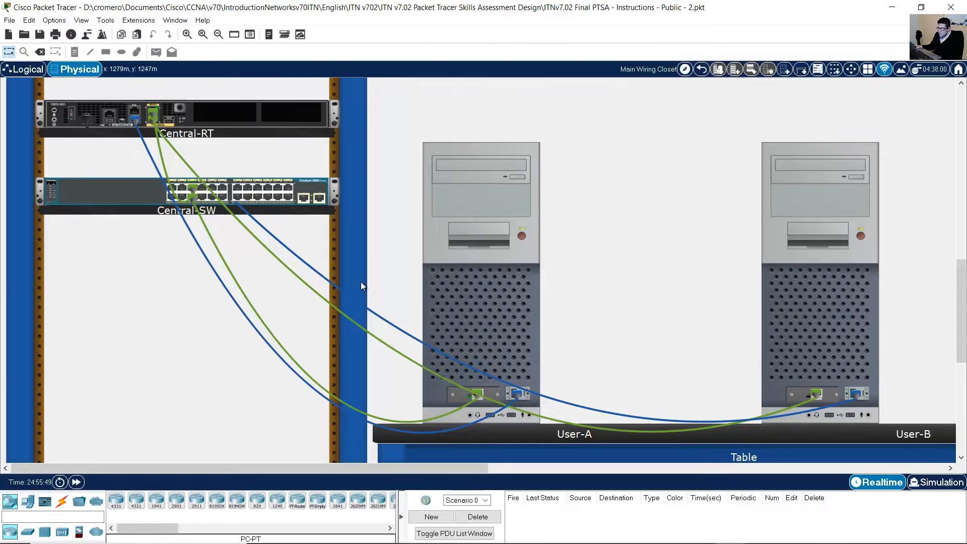
pyautogui.click(187, 34)
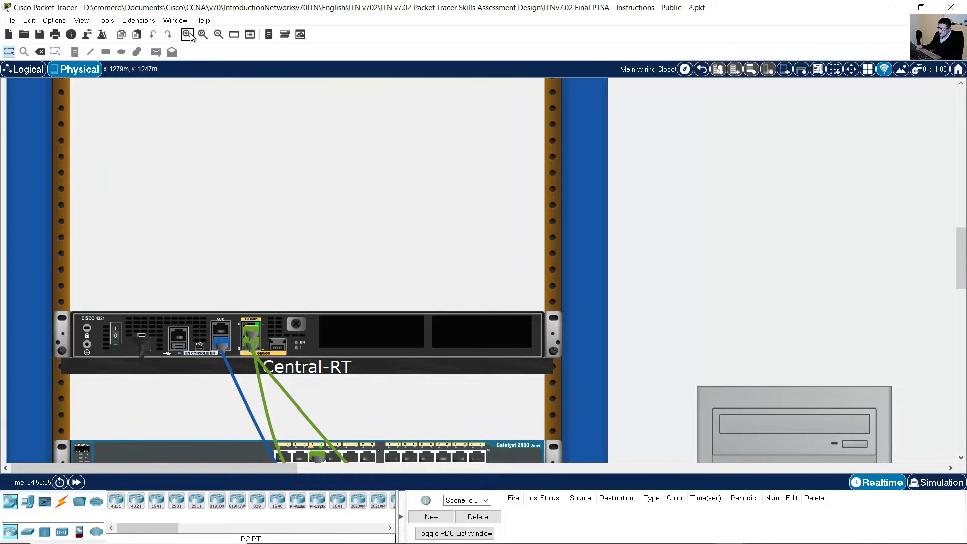
pyautogui.scroll(-3, 352, 295)
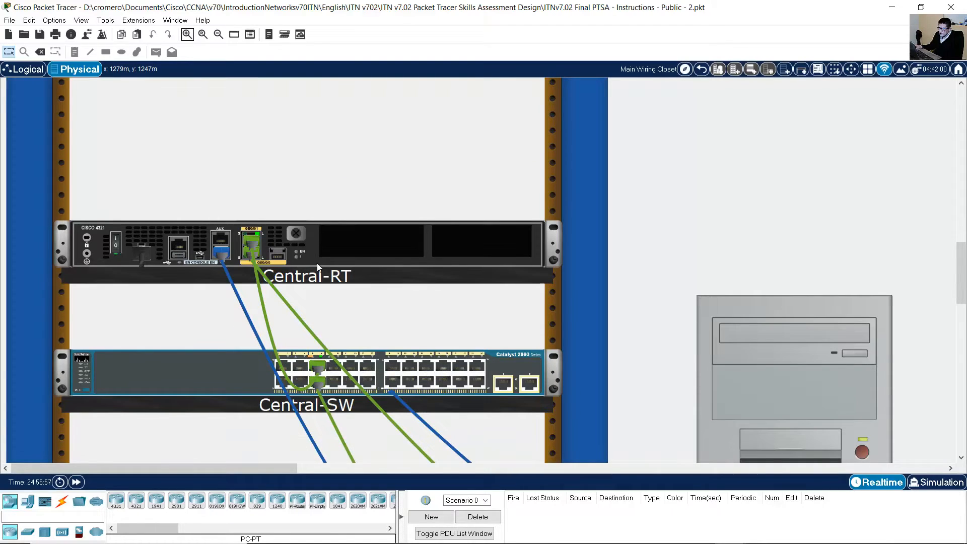
pyautogui.scroll(-1, 318, 267)
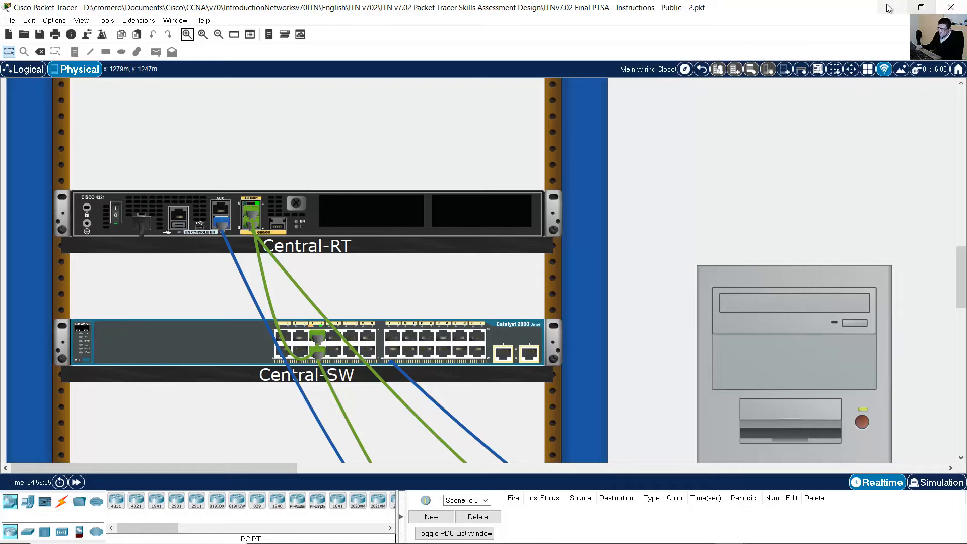
pyautogui.click(890, 7)
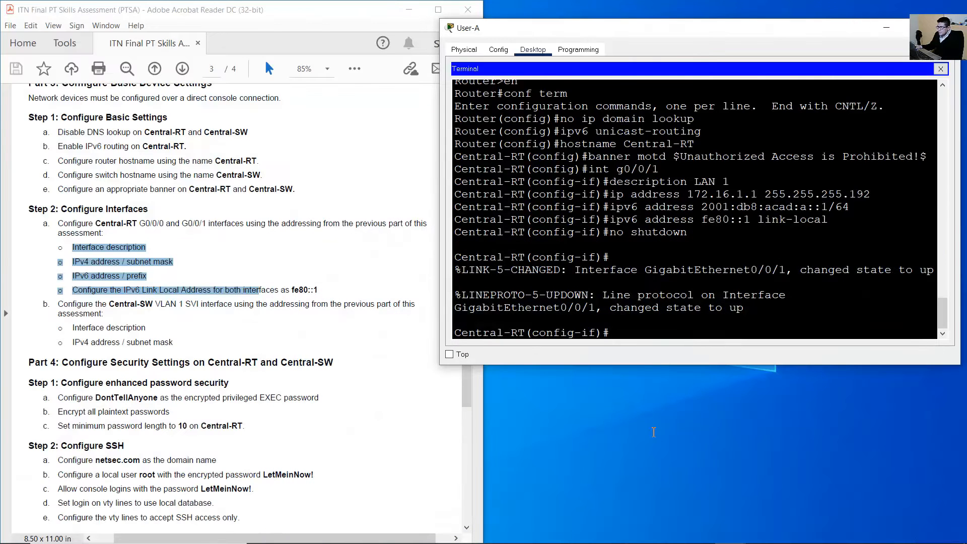
pyautogui.moveTo(731, 532)
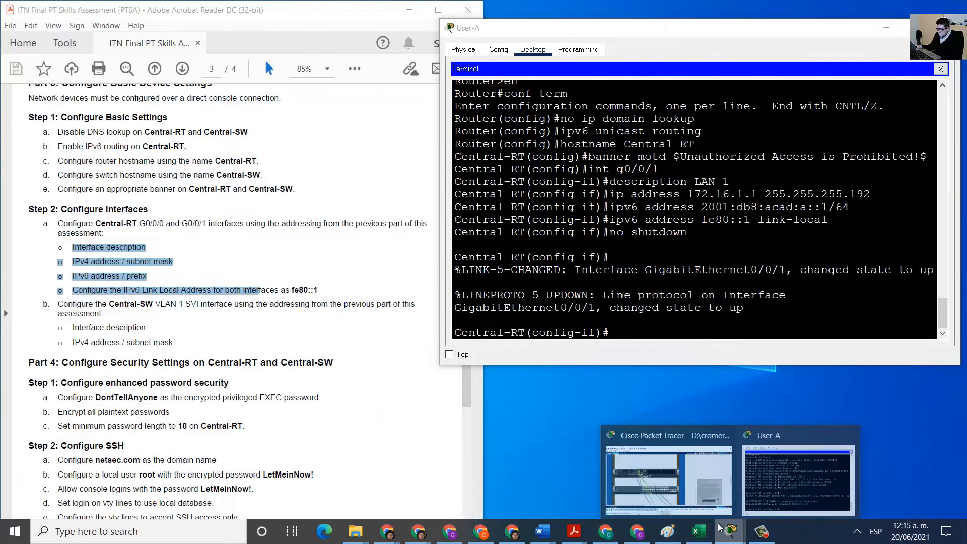
pyautogui.click(700, 485)
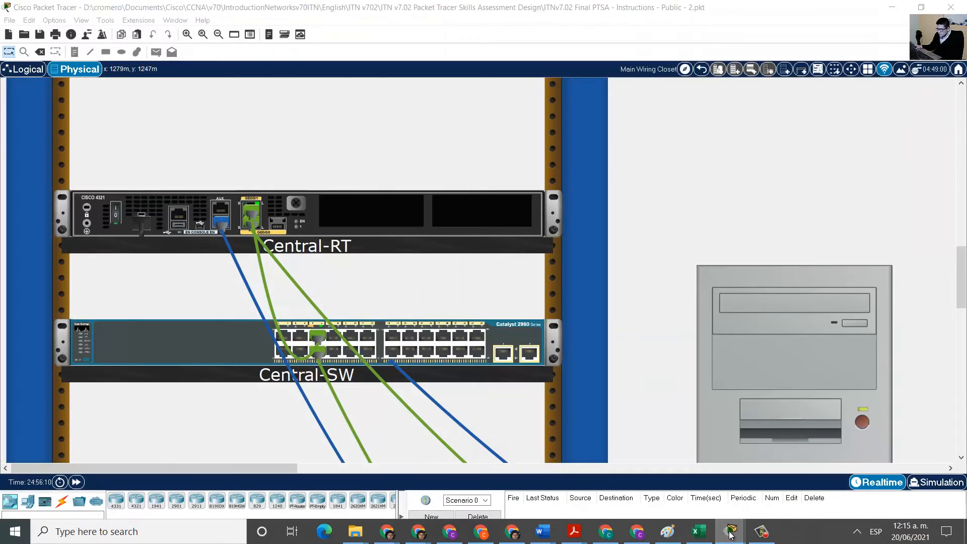
pyautogui.click(777, 489)
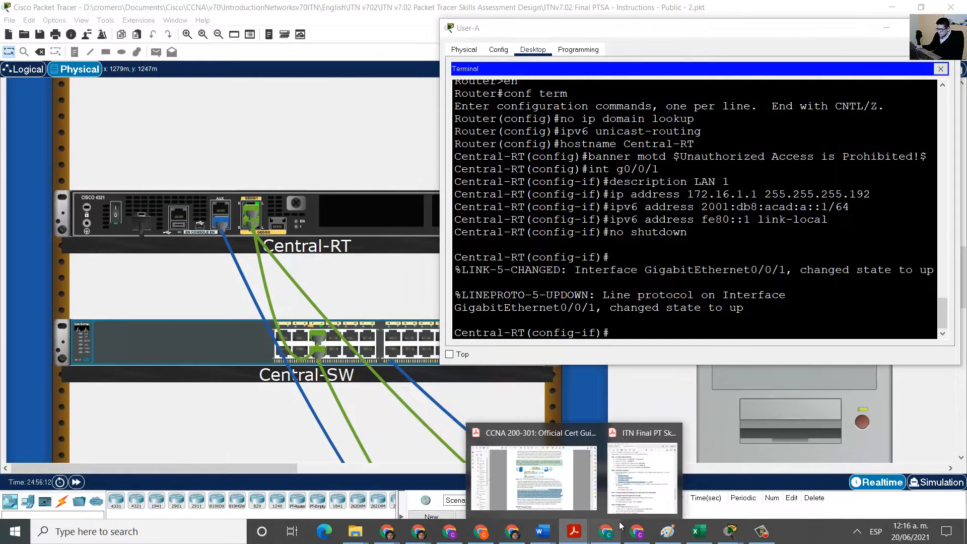
pyautogui.click(574, 532)
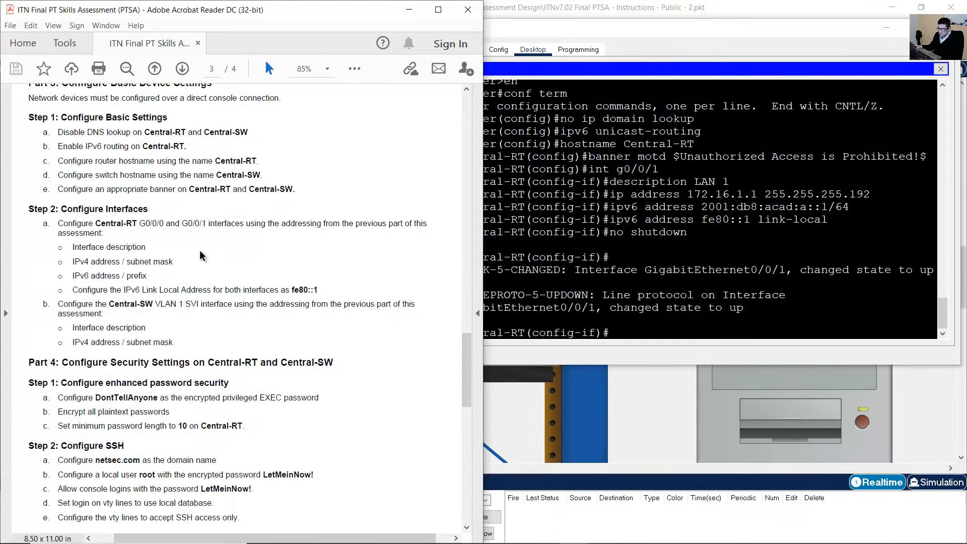
# Switch to interface G0/0/0 and set its description to LAN 2.
pyautogui.moveTo(165, 223); pyautogui.dragTo(137, 223)
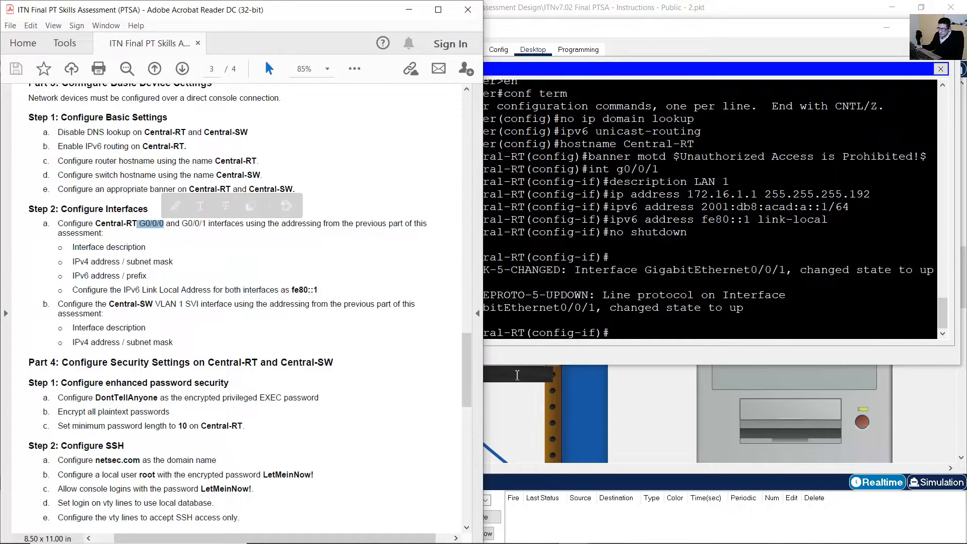
pyautogui.moveTo(467, 370); pyautogui.dragTo(467, 131)
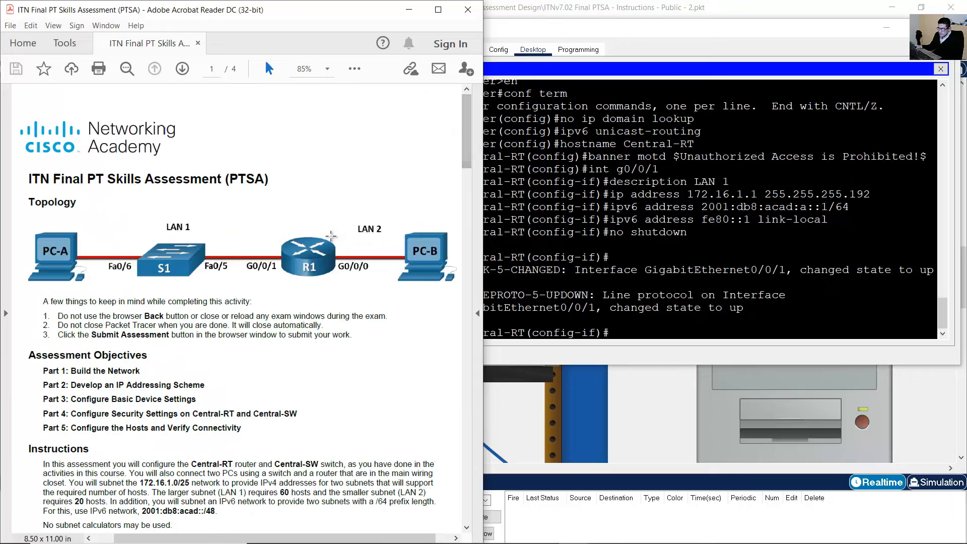
pyautogui.moveTo(332, 239); pyautogui.dragTo(392, 292)
pyautogui.moveTo(468, 144); pyautogui.dragTo(446, 382)
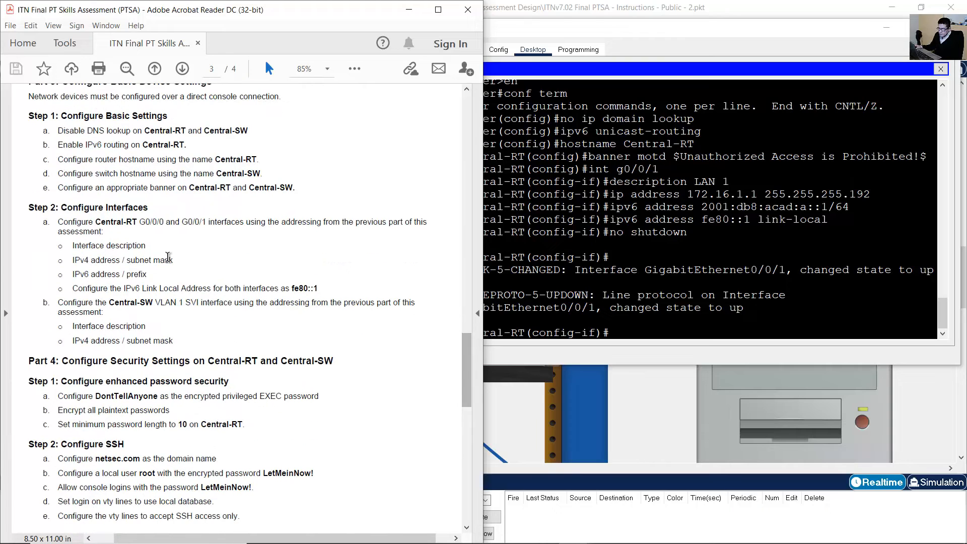
pyautogui.moveTo(140, 222); pyautogui.dragTo(180, 222)
pyautogui.click(715, 241)
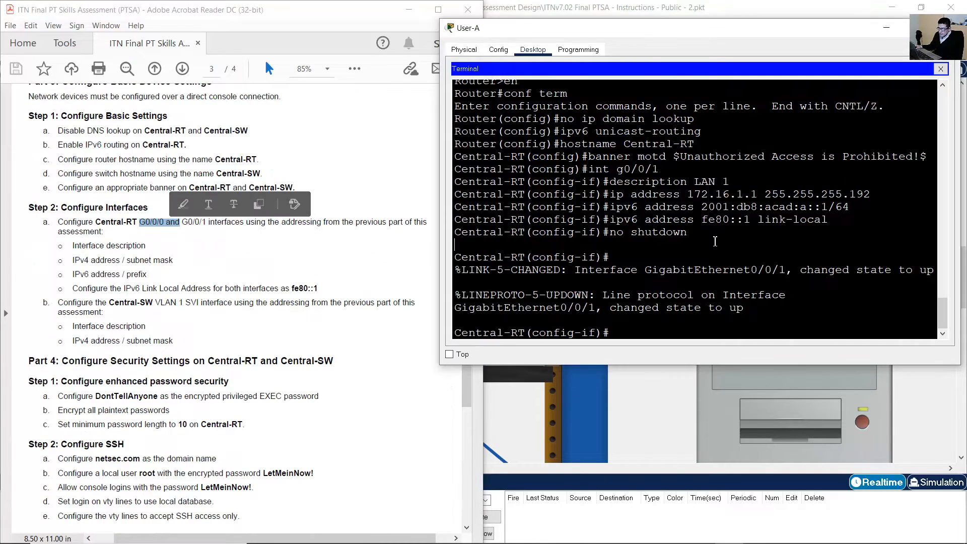
pyautogui.press('Up')
pyautogui.press('Up')
pyautogui.press('Up')
pyautogui.press('Up')
pyautogui.press('Up')
pyautogui.press('Up')
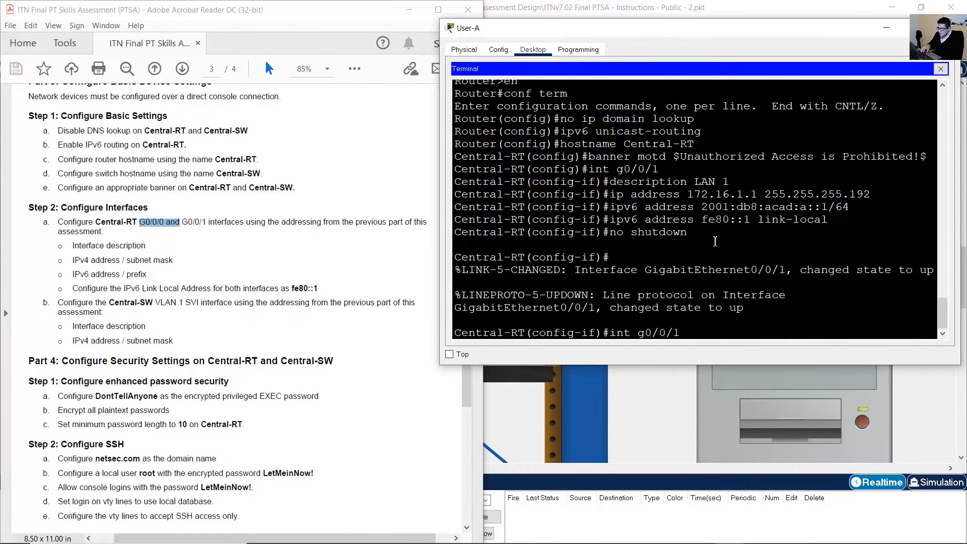
pyautogui.write('0')
pyautogui.press('Return')
pyautogui.press('Up')
pyautogui.press('Up')
pyautogui.press('Up')
pyautogui.press('Up')
pyautogui.press('Up')
pyautogui.press('Up')
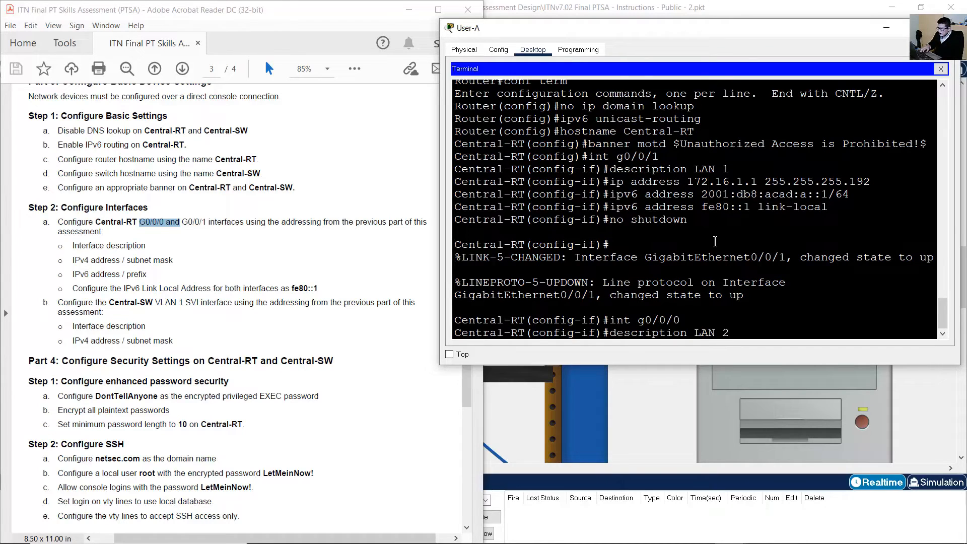
pyautogui.press('Return')
# Assign G0/0/0 the IPv4 address 172.16.1.65 255.255.255.224.
pyautogui.press('Up')
pyautogui.press('Up')
pyautogui.press('Up')
pyautogui.press('Up')
pyautogui.press('Up')
pyautogui.press('Up')
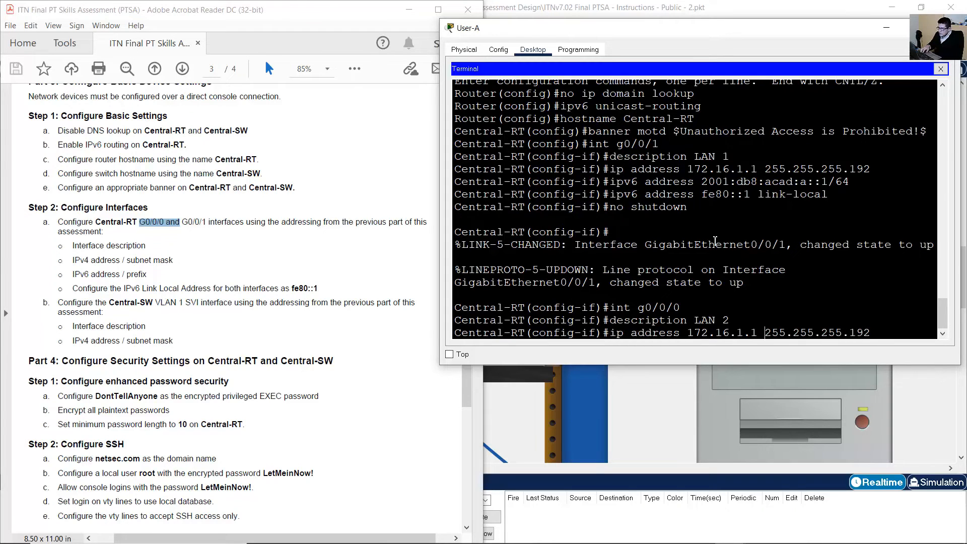
pyautogui.press('BackSpace')
pyautogui.click(698, 534)
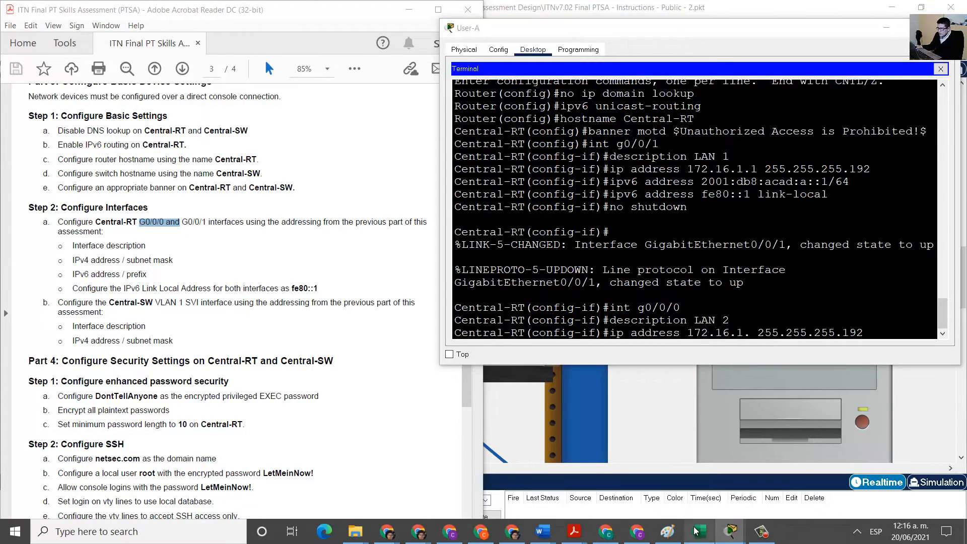
pyautogui.click(656, 382)
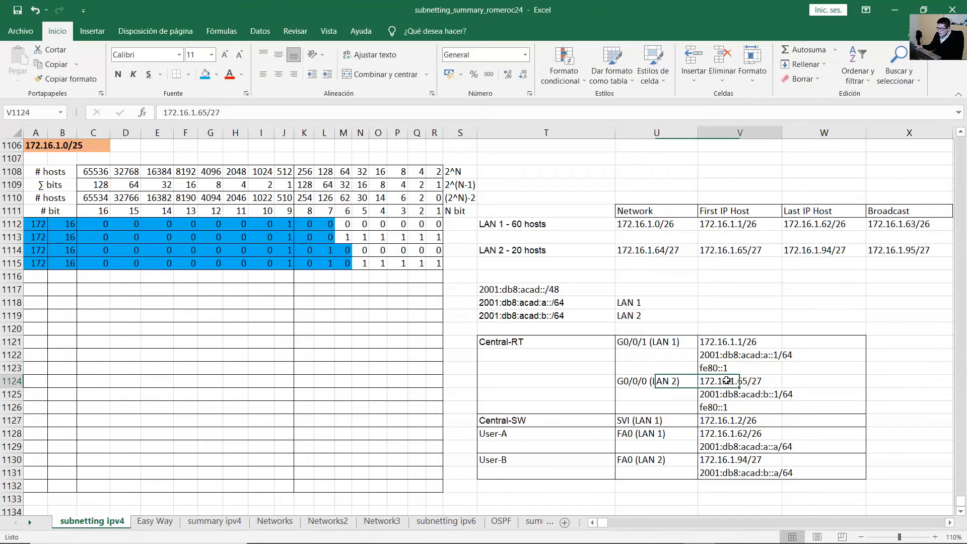
pyautogui.click(738, 381)
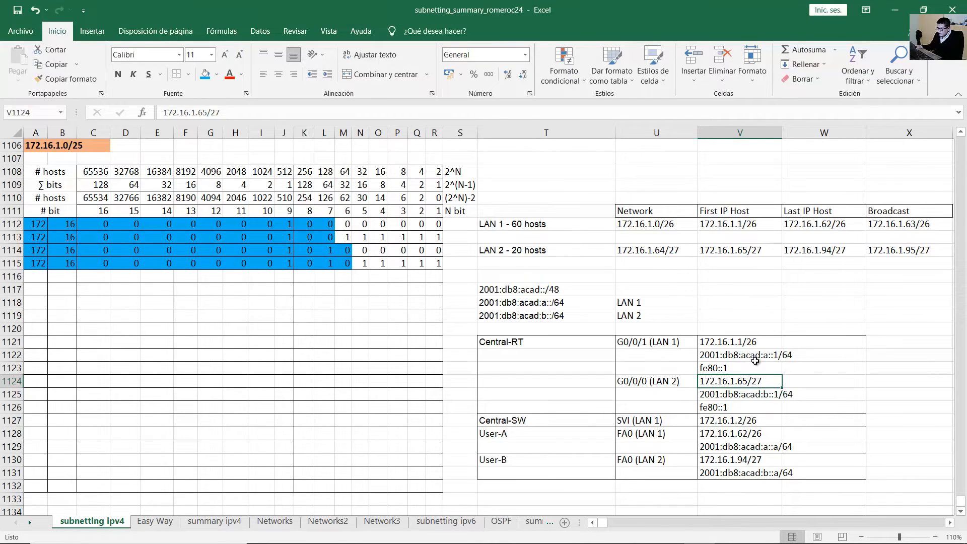
pyautogui.click(892, 6)
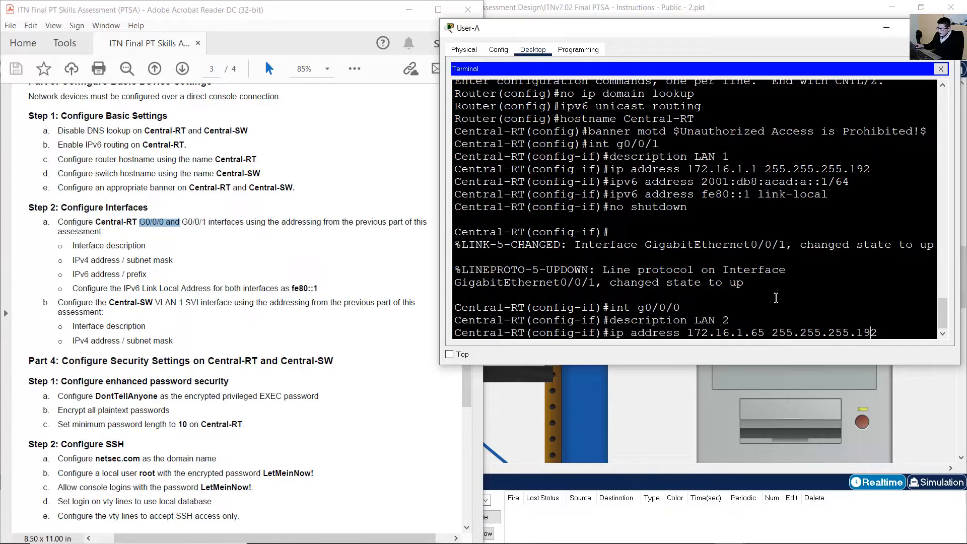
pyautogui.press('BackSpace')
pyautogui.press('BackSpace')
pyautogui.press('Return')
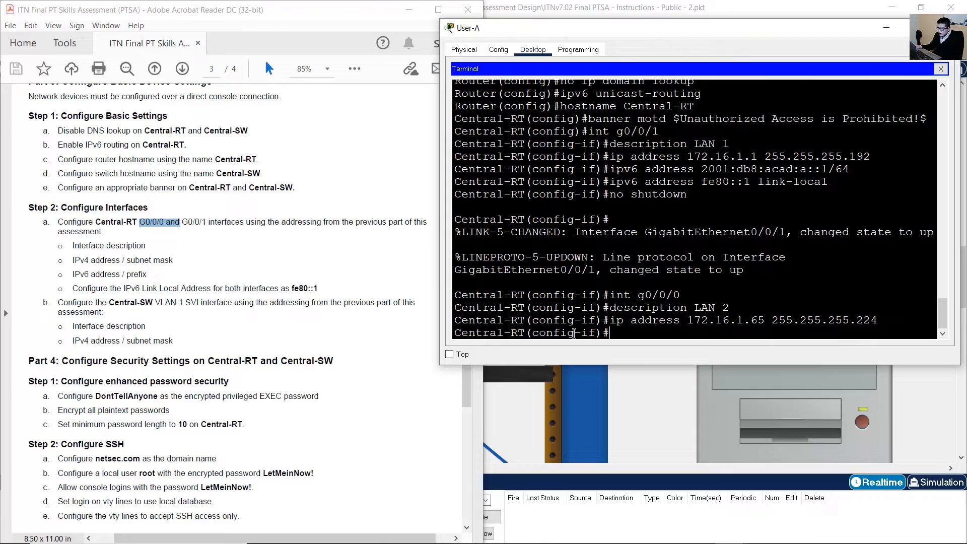
# Assign G0/0/0 the IPv6 address 2001:db8:acad:b::1/64.
pyautogui.press('Up')
pyautogui.press('Up')
pyautogui.press('Up')
pyautogui.press('Up')
pyautogui.press('Up')
pyautogui.press('Up')
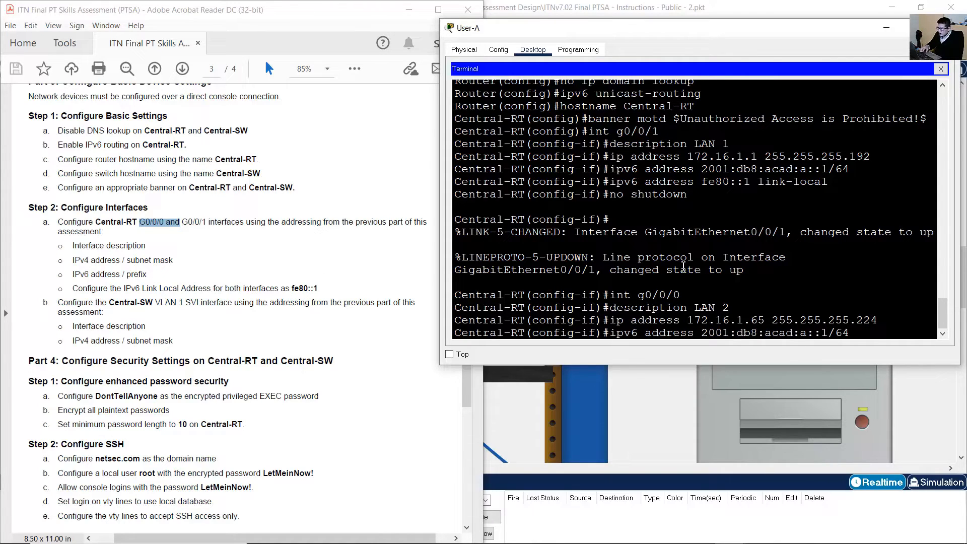
pyautogui.press('BackSpace')
pyautogui.click(708, 533)
pyautogui.click(778, 394)
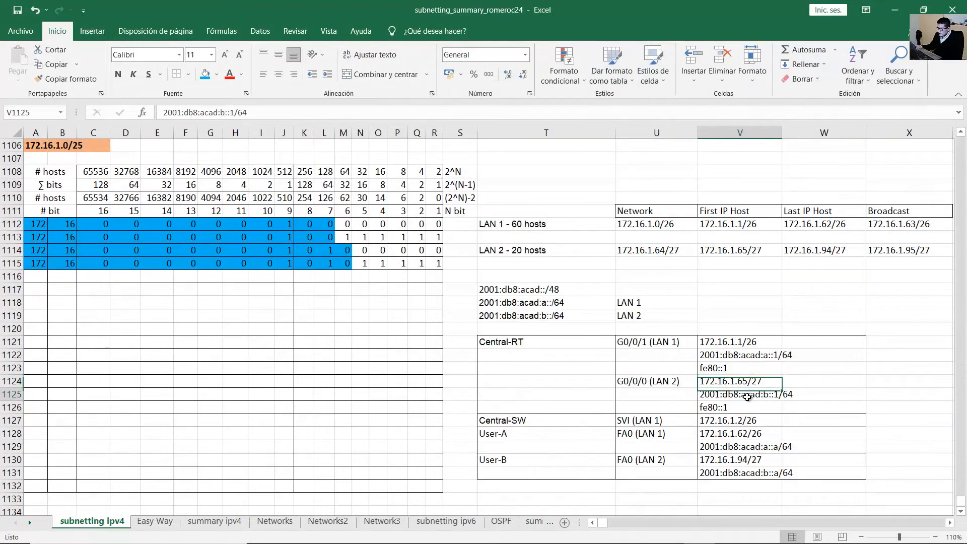
pyautogui.click(894, 10)
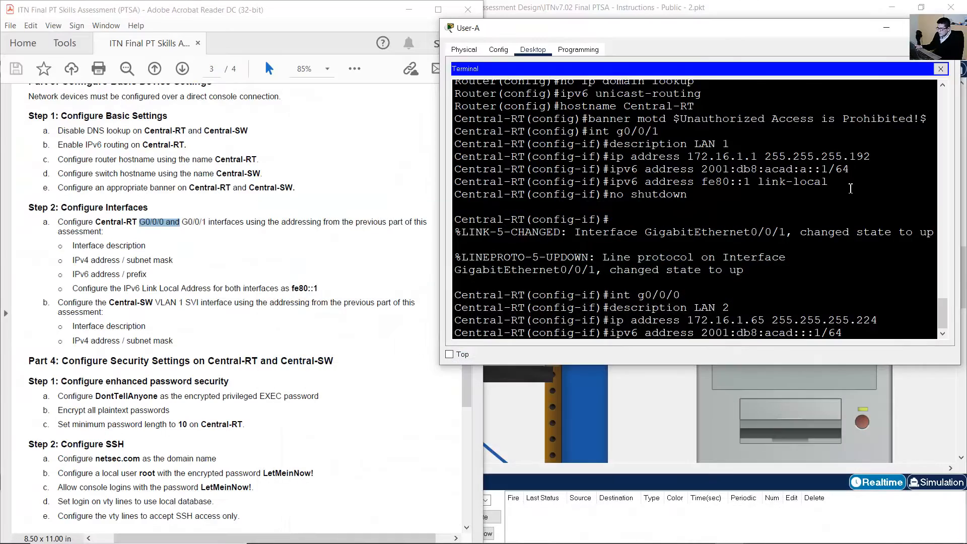
pyautogui.write('b')
pyautogui.press('Return')
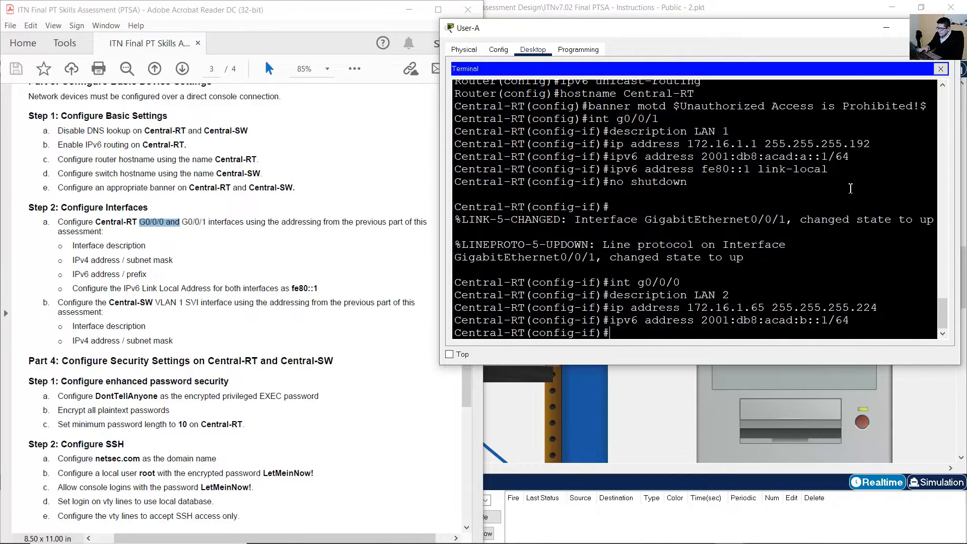
# Add link-local address fe80::1 to G0/0/0 and enable it with no shutdown.
pyautogui.moveTo(734, 533)
pyautogui.press('Up')
pyautogui.press('Up')
pyautogui.press('Up')
pyautogui.press('Up')
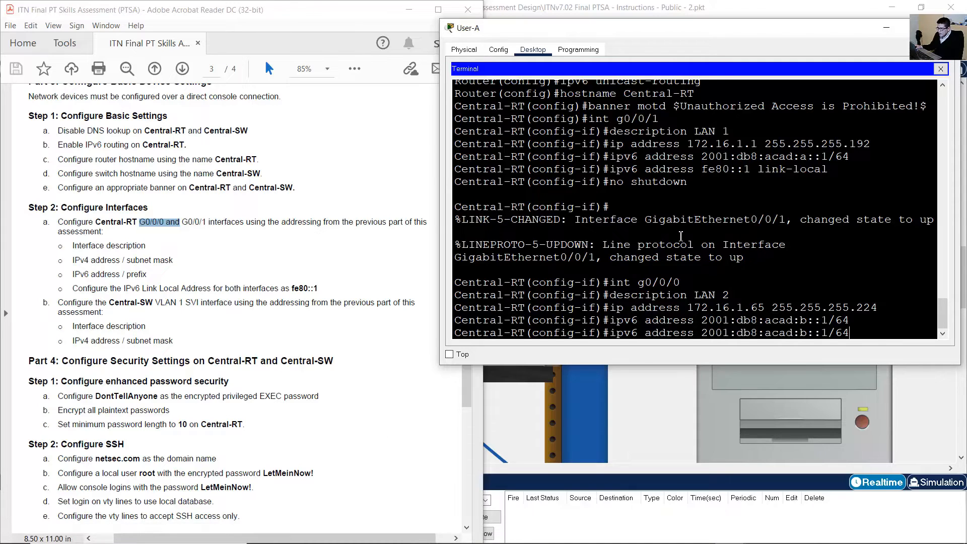
pyautogui.press('Up')
pyautogui.press('Up')
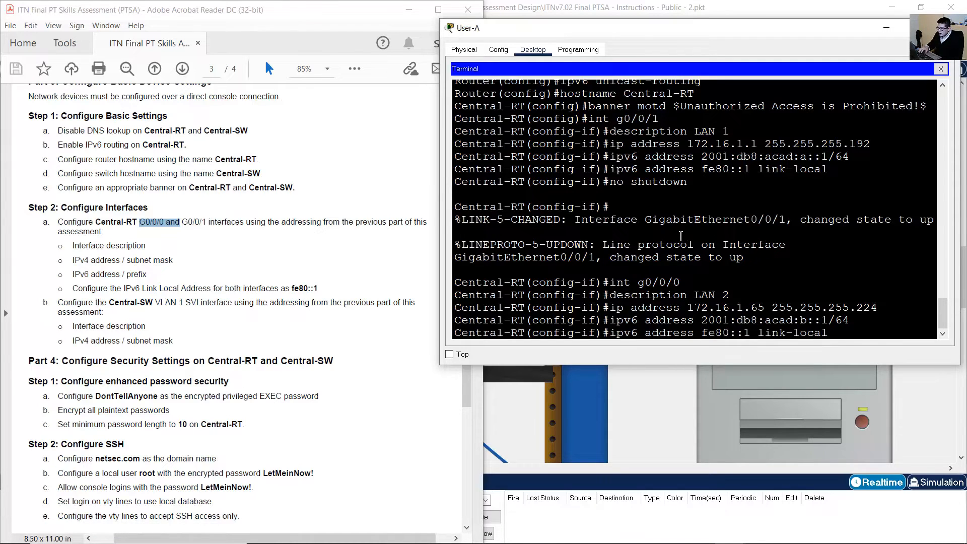
pyautogui.press('Return')
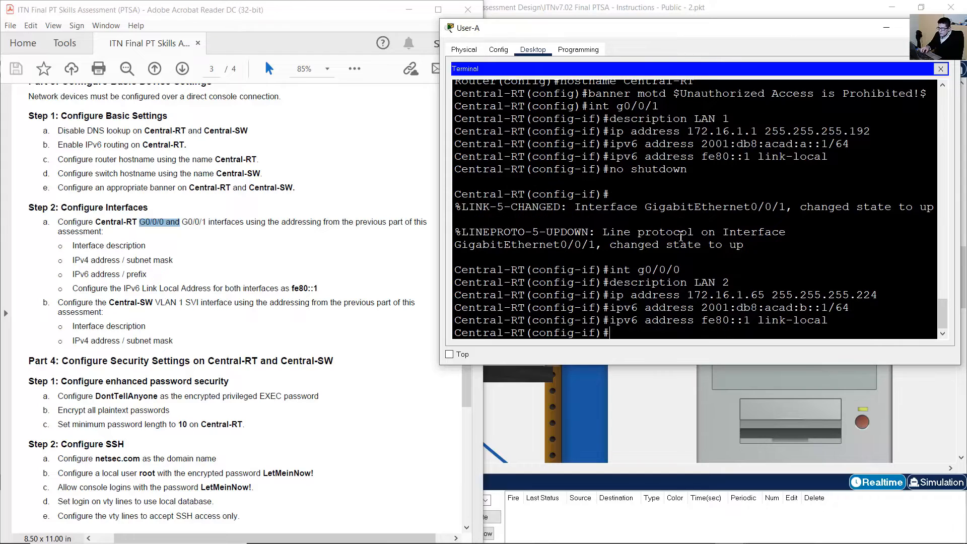
pyautogui.press('Up')
pyautogui.press('Up')
pyautogui.press('Up')
pyautogui.press('Up')
pyautogui.press('Up')
pyautogui.press('Up')
pyautogui.press('Return')
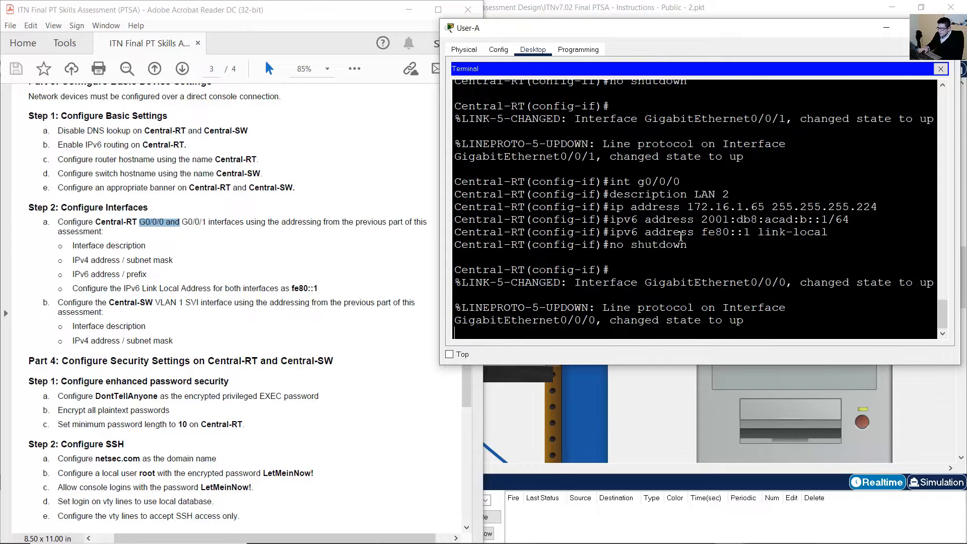
pyautogui.click(645, 5)
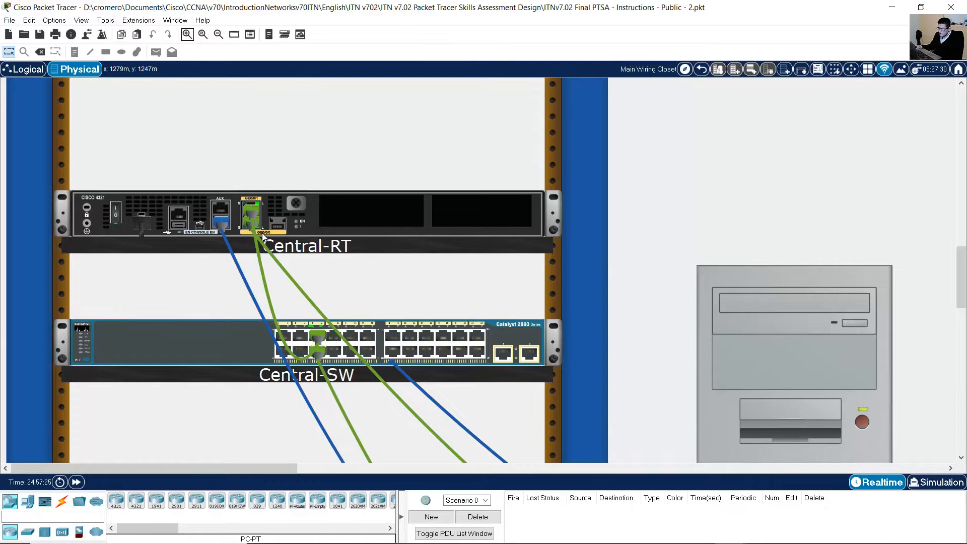
pyautogui.scroll(-8, 636, 238)
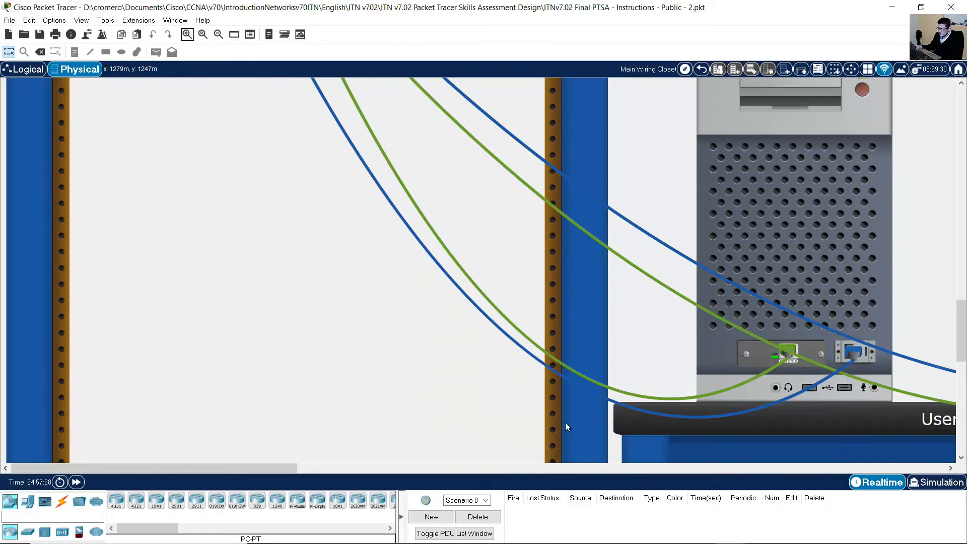
pyautogui.moveTo(255, 468); pyautogui.dragTo(454, 469)
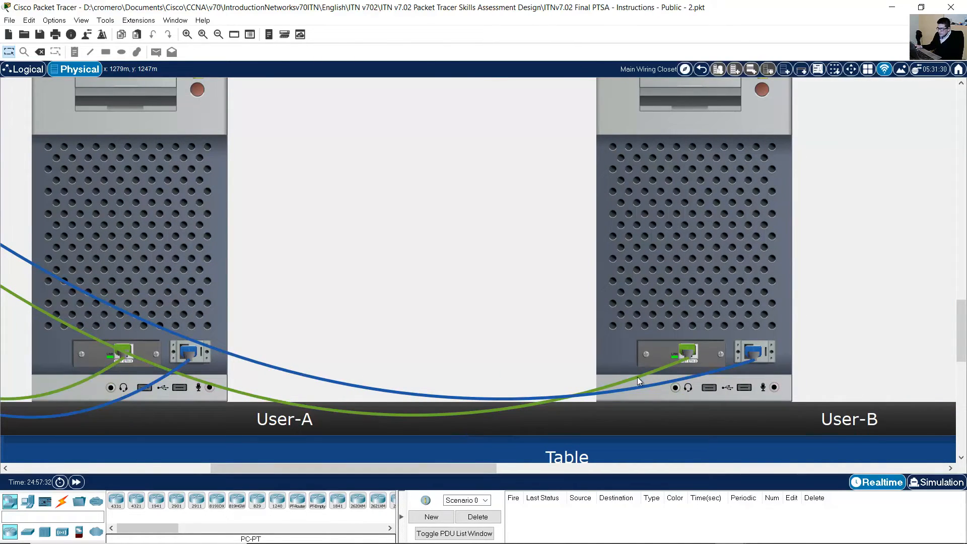
pyautogui.moveTo(470, 466); pyautogui.dragTo(292, 456)
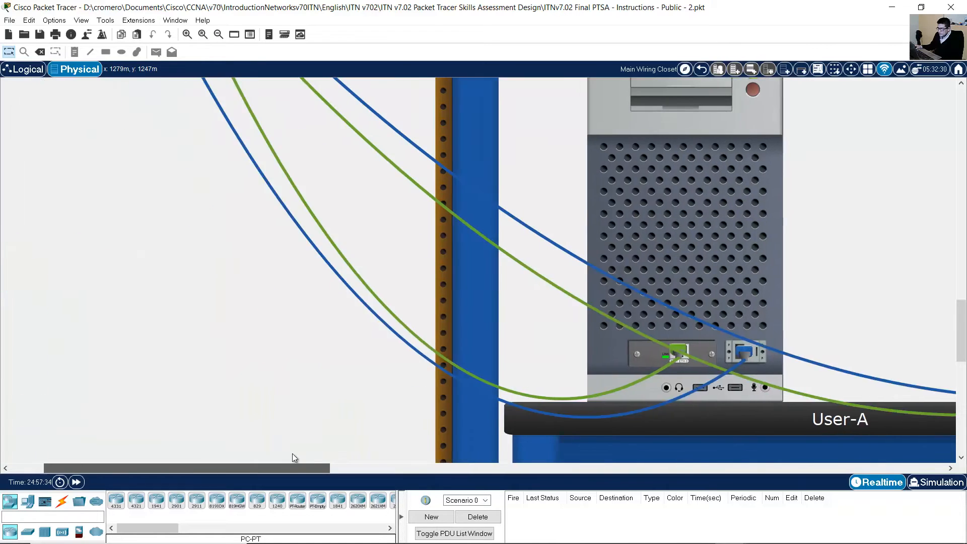
pyautogui.scroll(5, 588, 304)
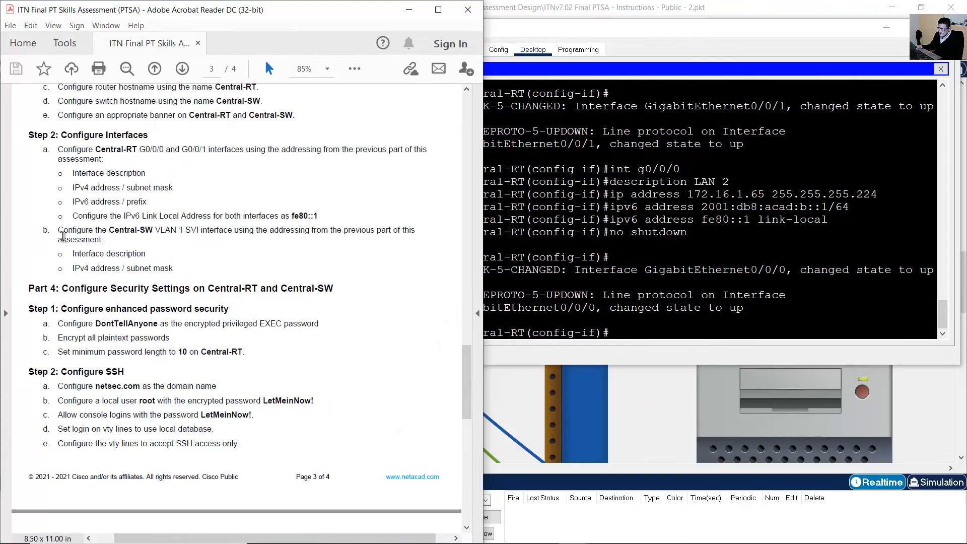
# Re-read the Central-SW VLAN 1 SVI task in the instructions.
pyautogui.moveTo(104, 241); pyautogui.dragTo(71, 226)
pyautogui.click(200, 256)
pyautogui.scroll(2, 195, 254)
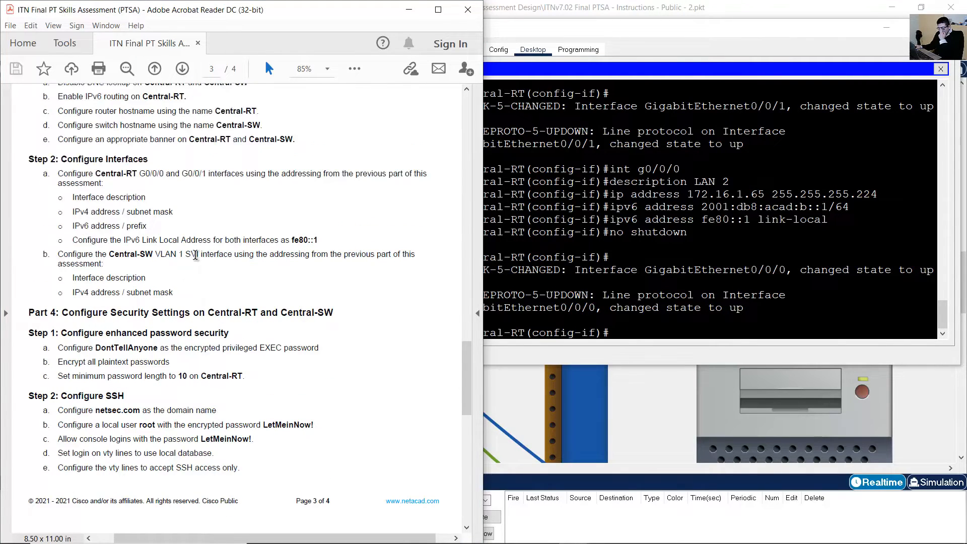
pyautogui.moveTo(81, 280); pyautogui.dragTo(177, 320)
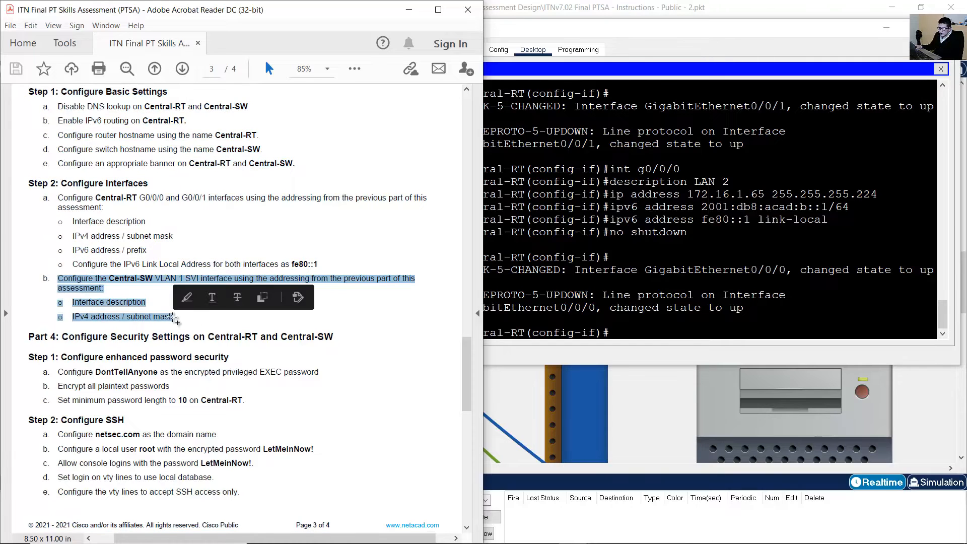
pyautogui.moveTo(93, 279); pyautogui.dragTo(213, 317)
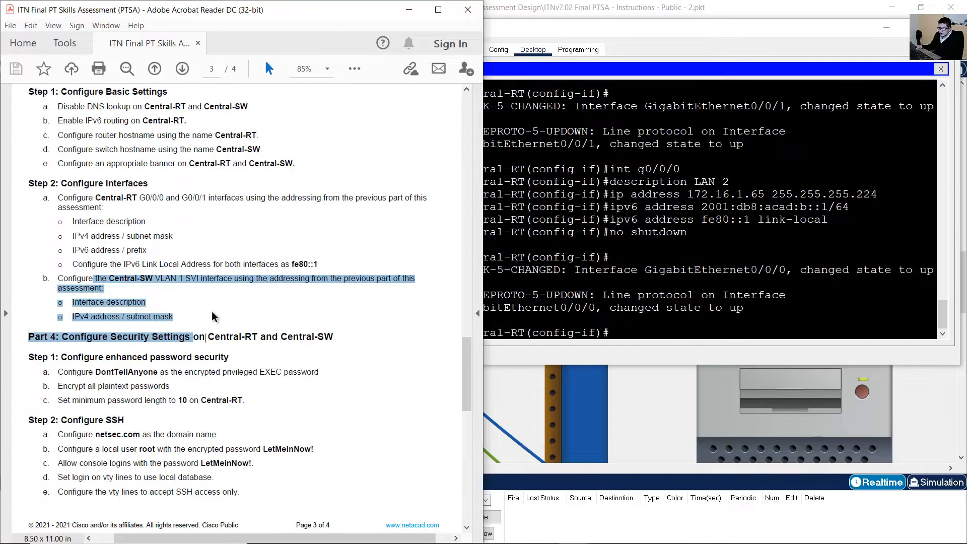
pyautogui.click(208, 314)
pyautogui.scroll(-6, 207, 312)
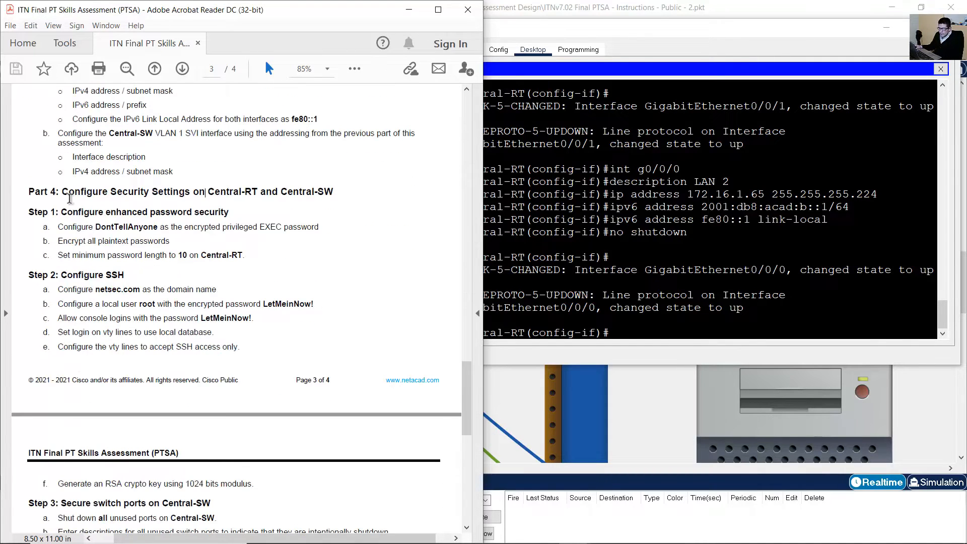
# Find Part 4 Step 1's password security tasks and select the required privileged EXEC password.
pyautogui.moveTo(68, 195); pyautogui.dragTo(335, 197)
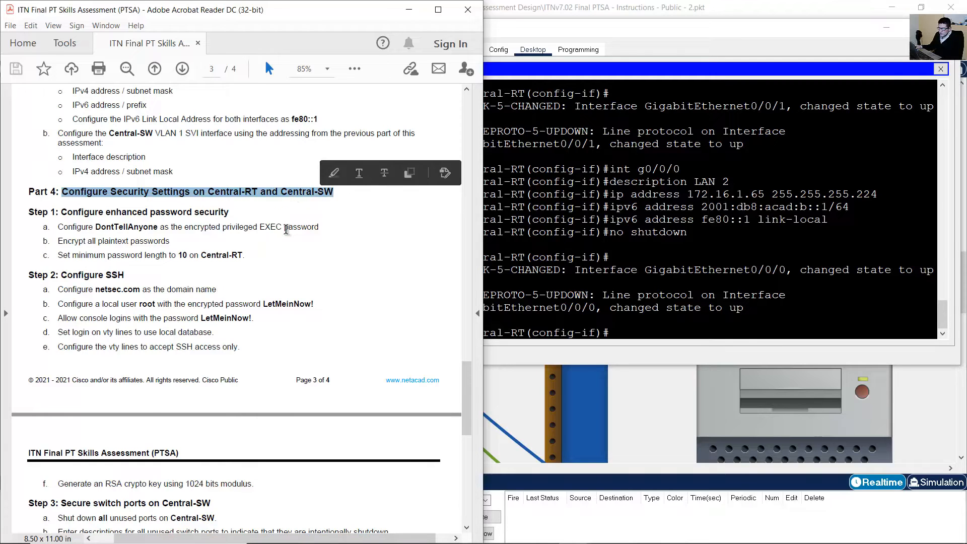
pyautogui.click(82, 215)
pyautogui.moveTo(82, 214); pyautogui.dragTo(232, 213)
pyautogui.scroll(1, 229, 235)
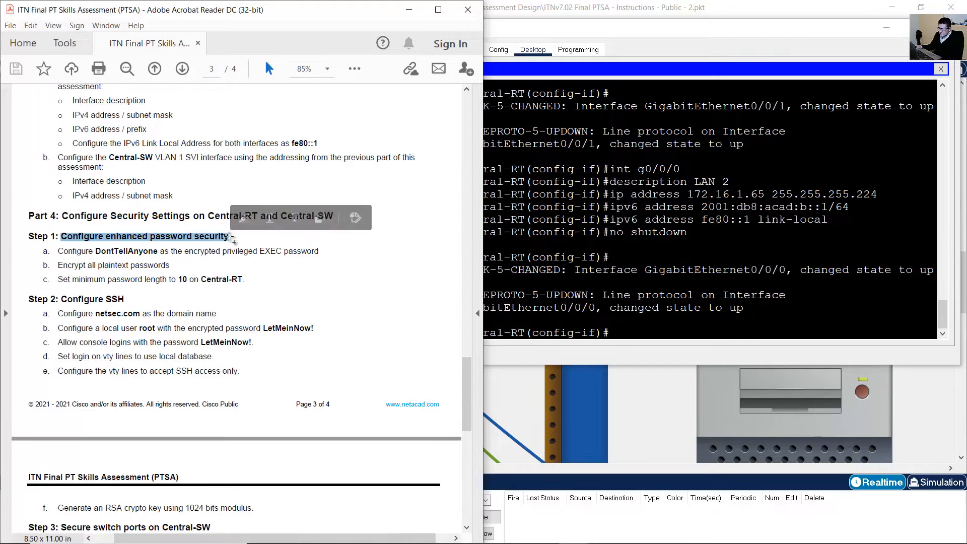
pyautogui.moveTo(64, 252); pyautogui.dragTo(319, 258)
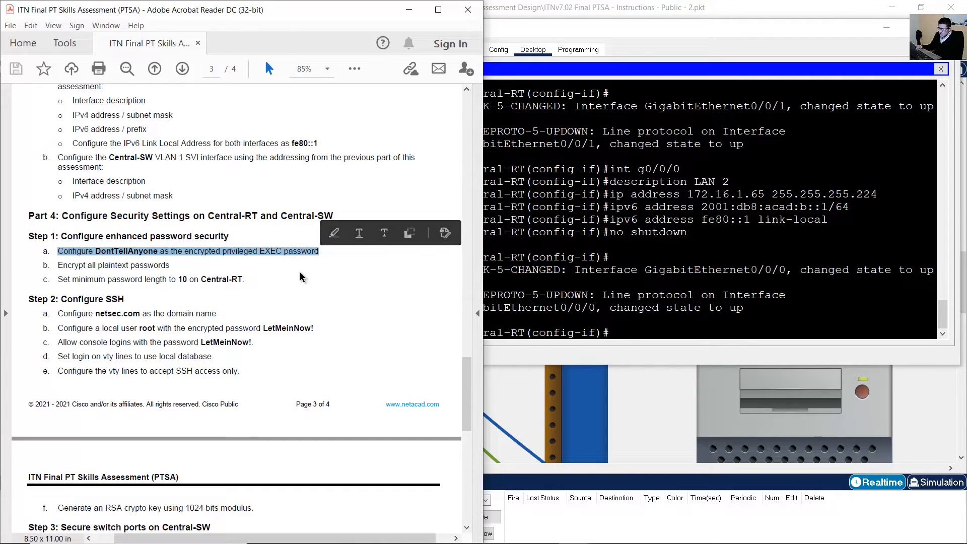
pyautogui.click(252, 272)
pyautogui.doubleClick(146, 250)
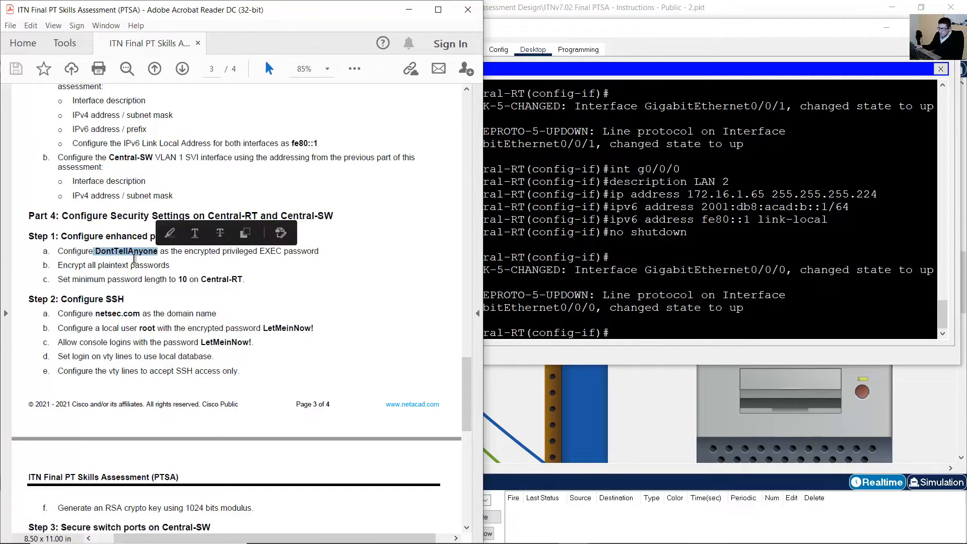
pyautogui.click(124, 252)
pyautogui.moveTo(96, 252); pyautogui.dragTo(156, 256)
pyautogui.click(143, 253)
pyautogui.moveTo(91, 251); pyautogui.dragTo(156, 255)
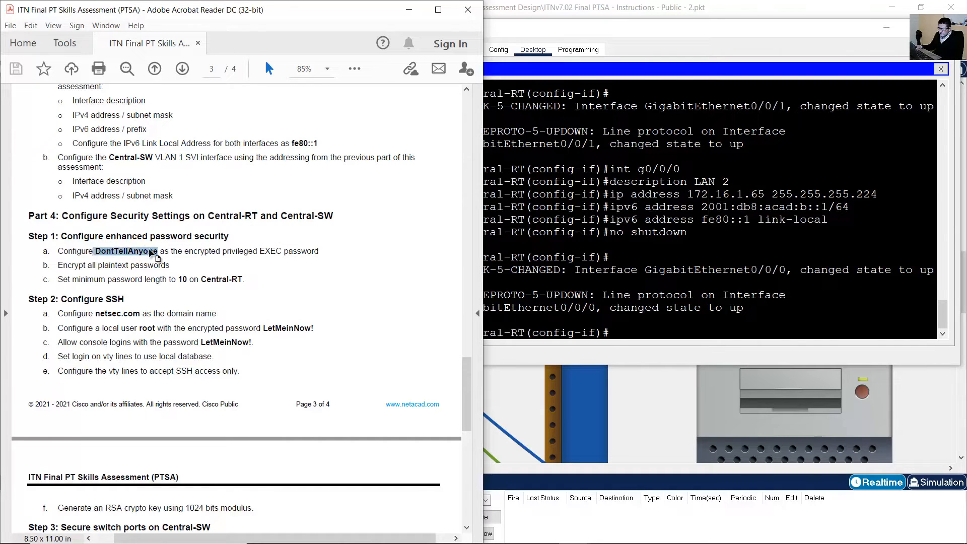
pyautogui.click(231, 252)
# Leave interface mode and set Central-RT's enable secret to the required privileged EXEC password.
pyautogui.click(705, 319)
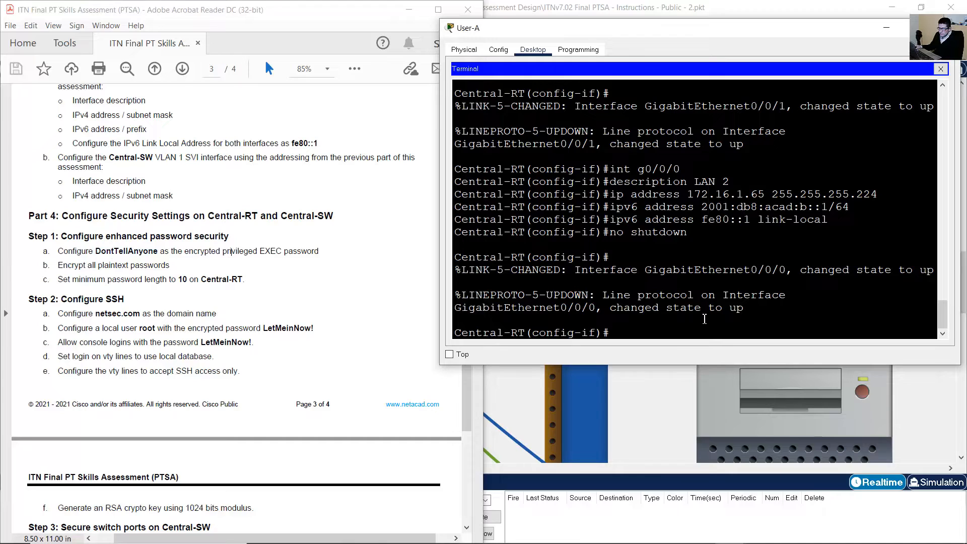
pyautogui.write('exit')
pyautogui.press('Return')
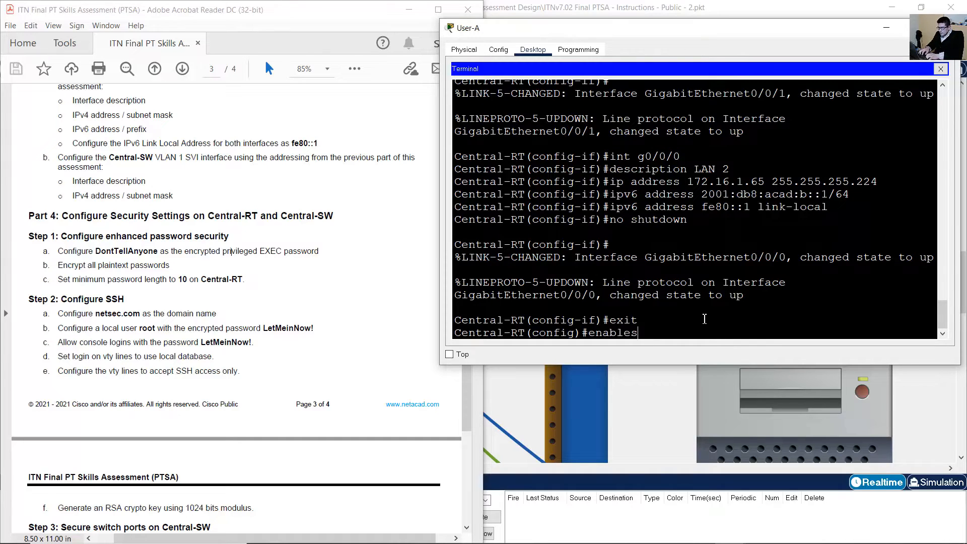
pyautogui.press('BackSpace')
pyautogui.press('BackSpace')
pyautogui.press('BackSpace')
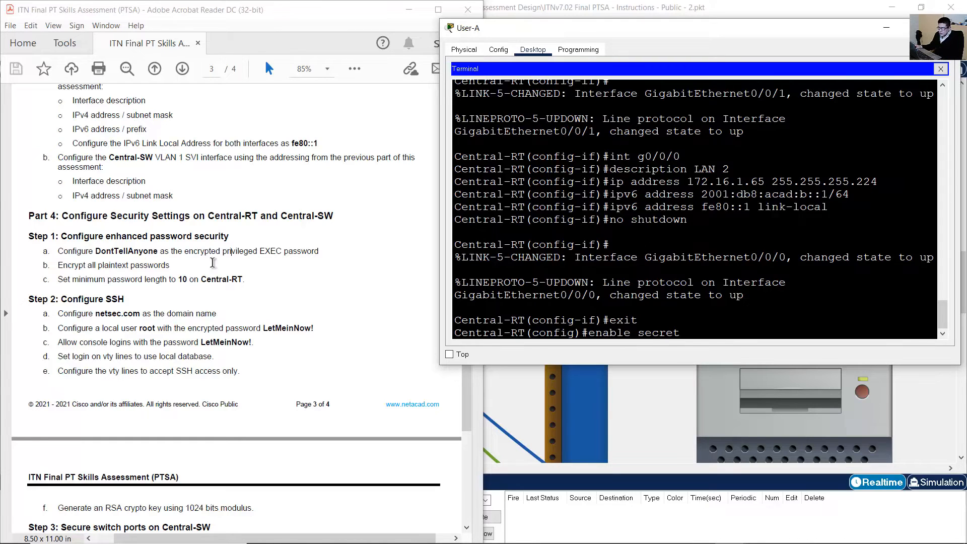
pyautogui.moveTo(100, 250); pyautogui.dragTo(160, 251)
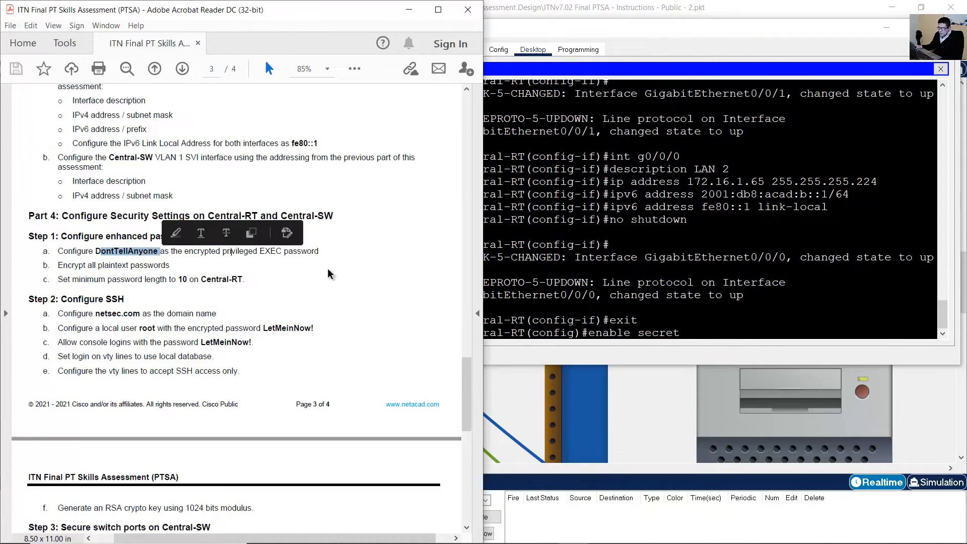
pyautogui.write('D')
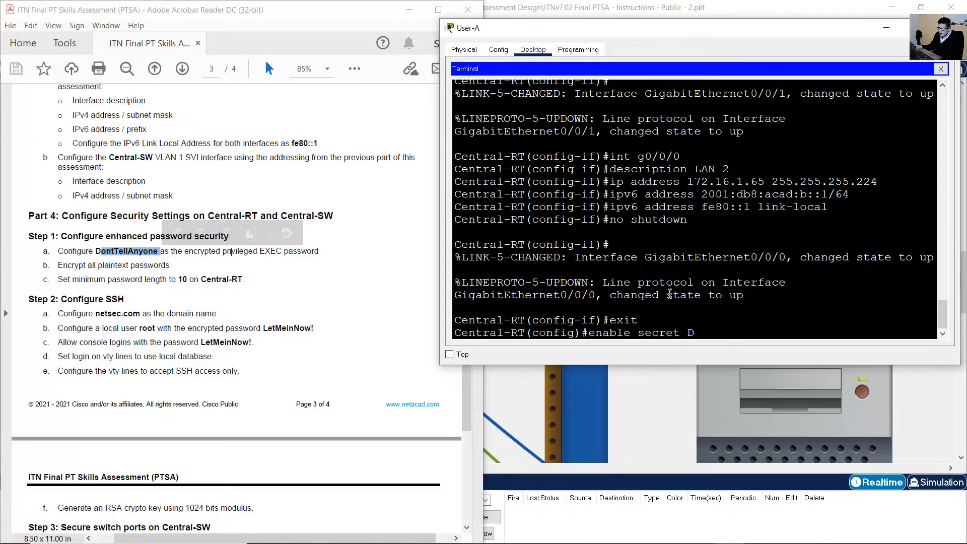
pyautogui.write('ontTell')
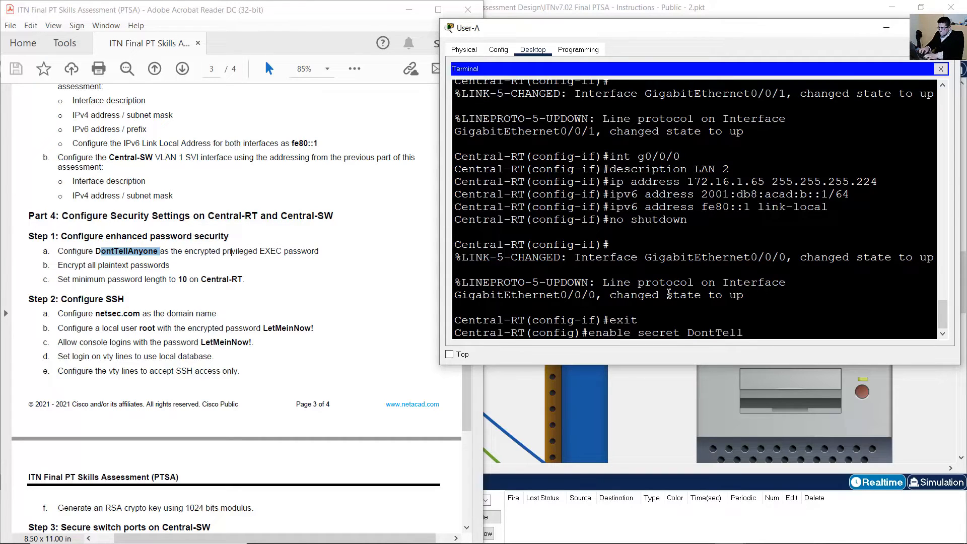
pyautogui.write('Anyone')
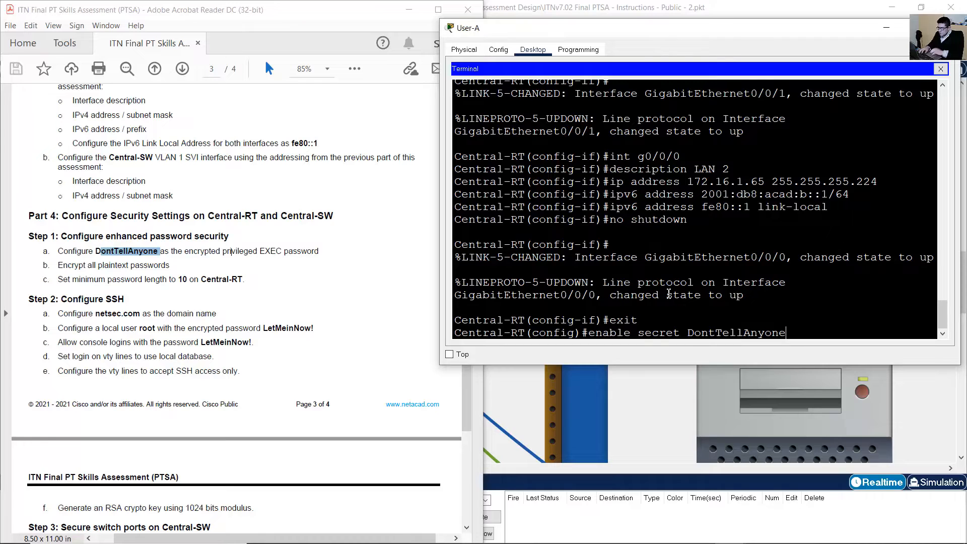
pyautogui.press('Return')
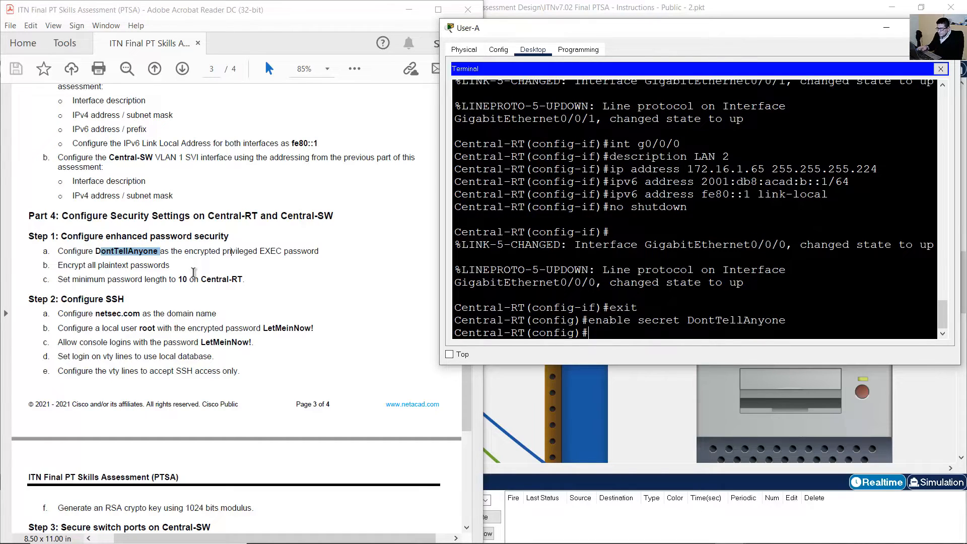
# Encrypt all plaintext passwords on Central-RT with service password-encryption.
pyautogui.click(67, 267)
pyautogui.tripleClick(67, 266)
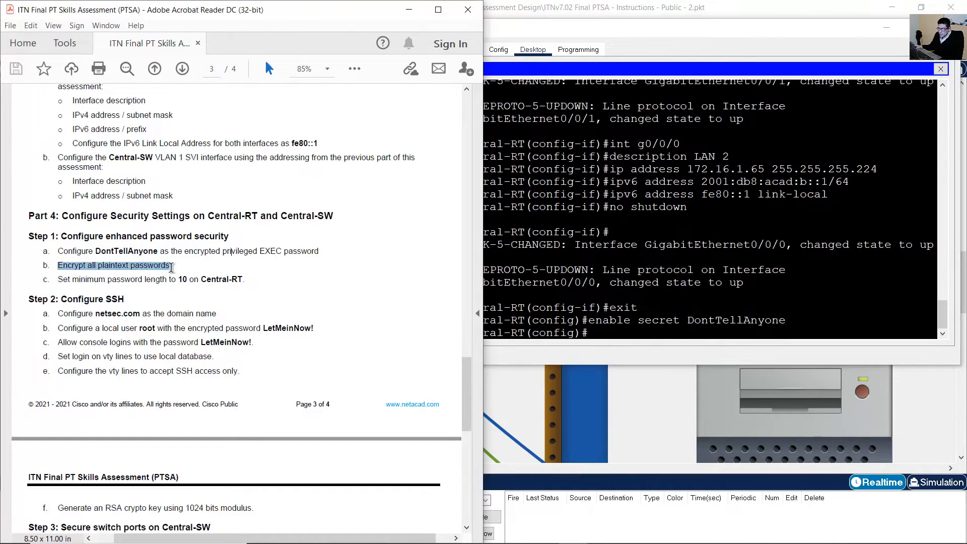
pyautogui.click(657, 275)
pyautogui.write('serv')
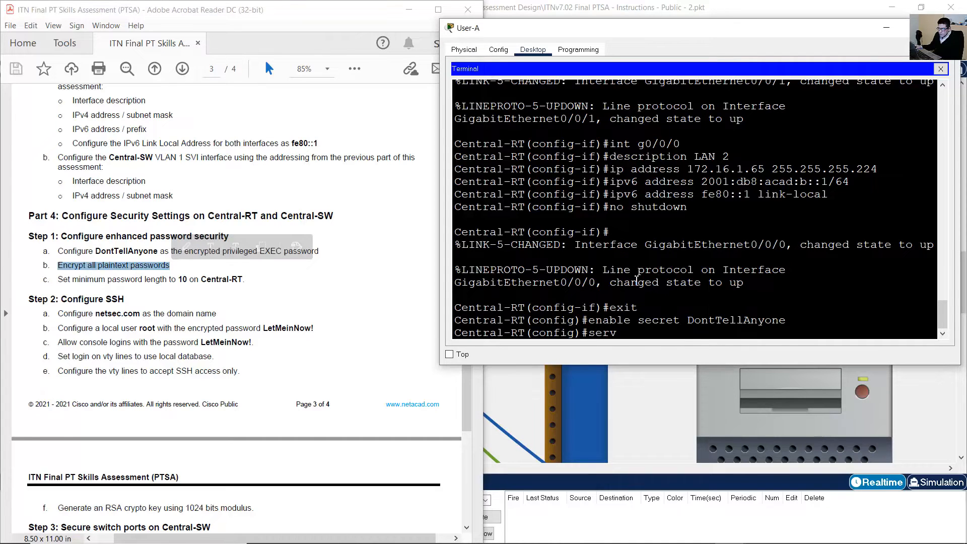
pyautogui.write('ice')
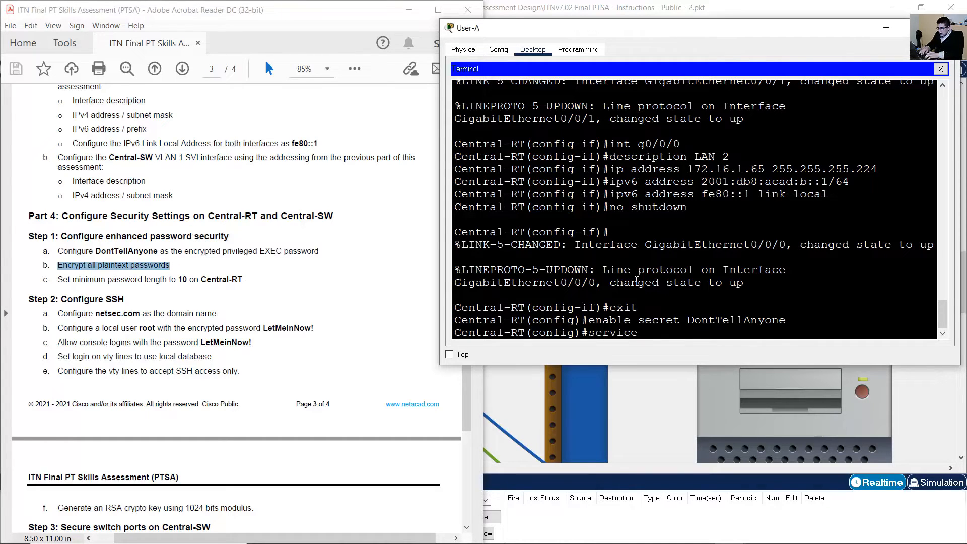
pyautogui.write(' password-encryption')
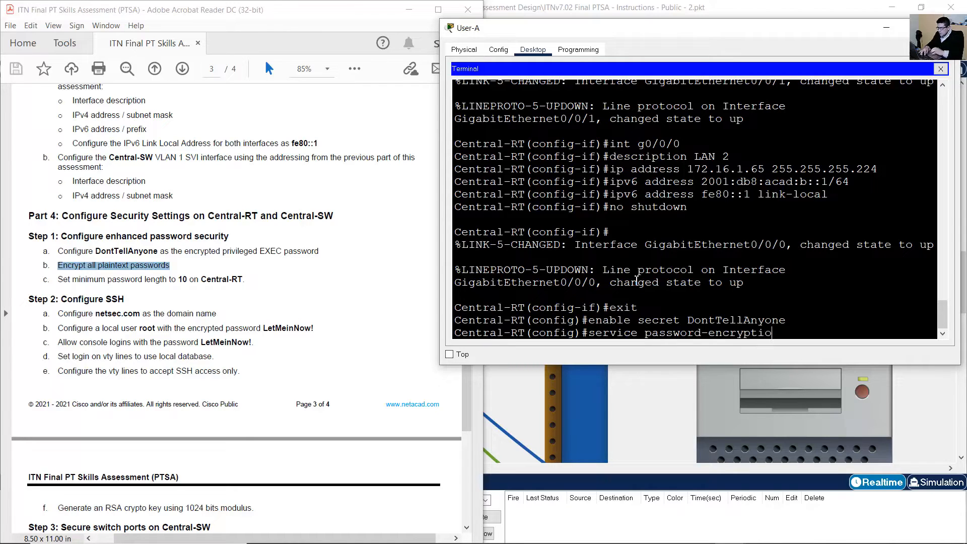
pyautogui.press('Return')
# Require a minimum password length of 10 characters on Central-RT.
pyautogui.moveTo(57, 279); pyautogui.dragTo(257, 287)
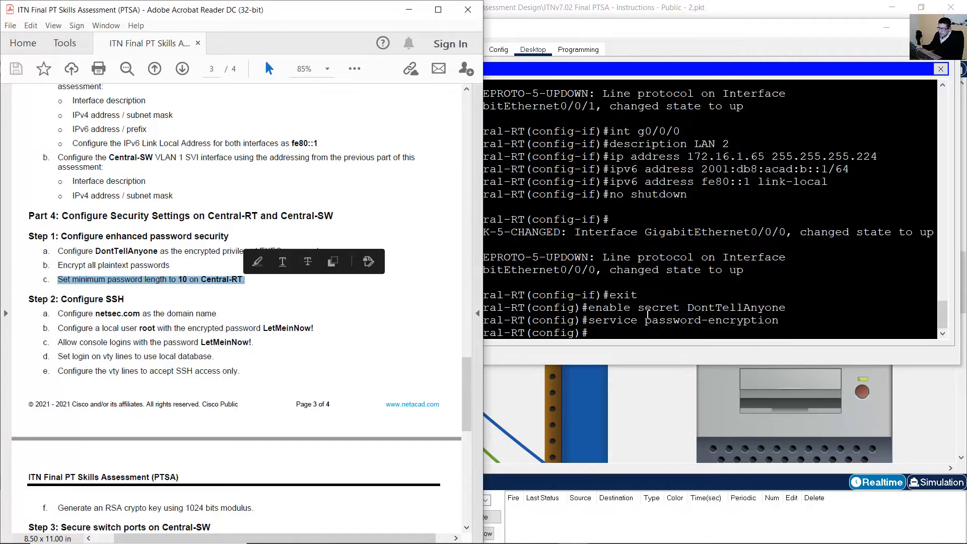
pyautogui.click(171, 279)
pyautogui.moveTo(170, 279); pyautogui.dragTo(245, 281)
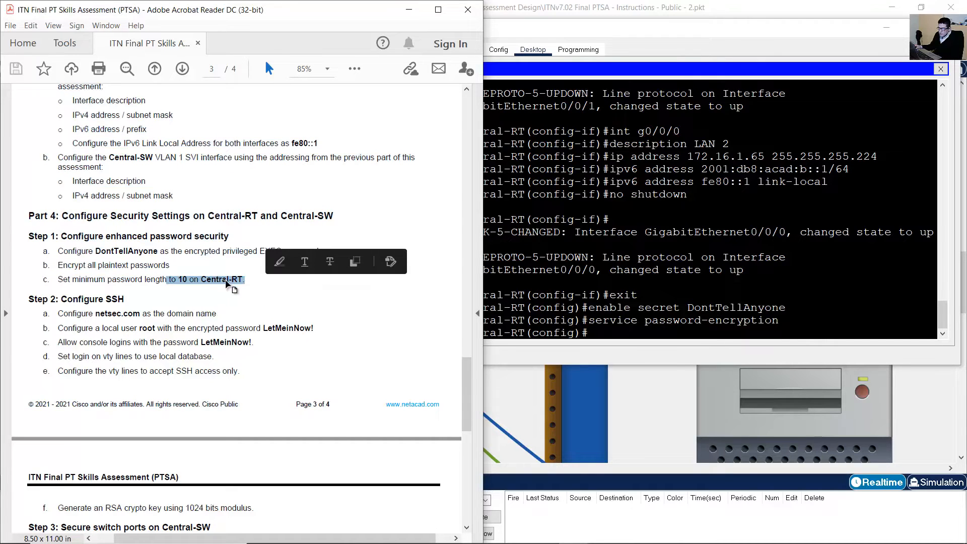
pyautogui.click(708, 275)
pyautogui.write('s')
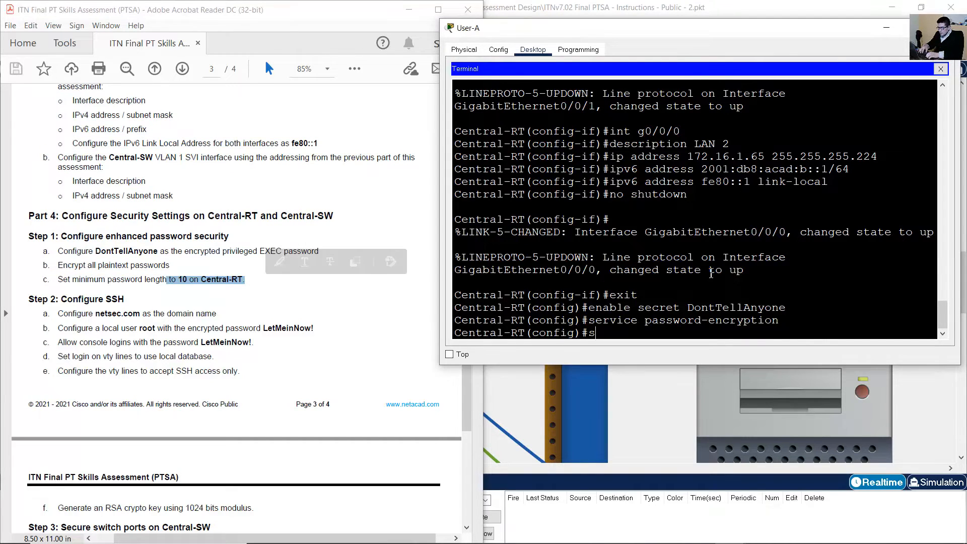
pyautogui.write('ecurity passwords mi')
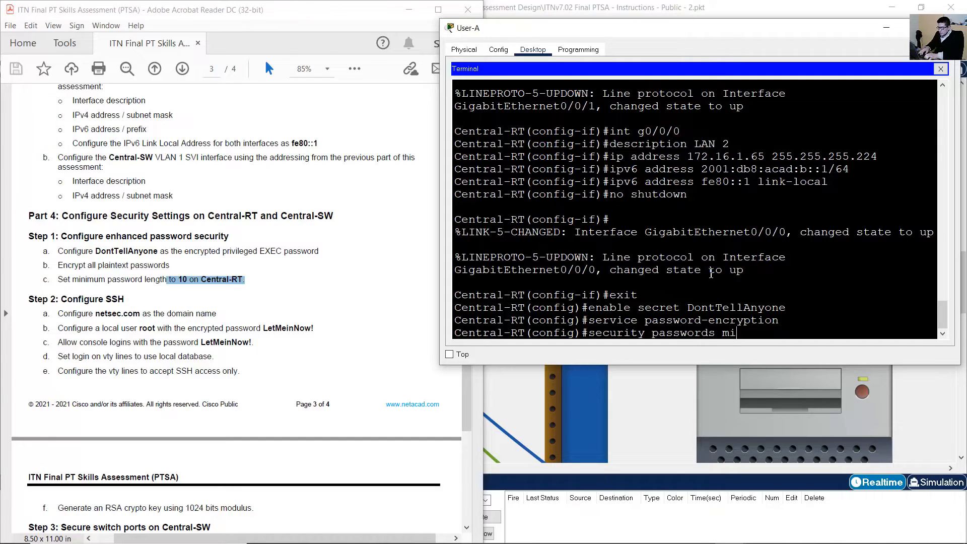
pyautogui.write('n-length 10')
pyautogui.press('Return')
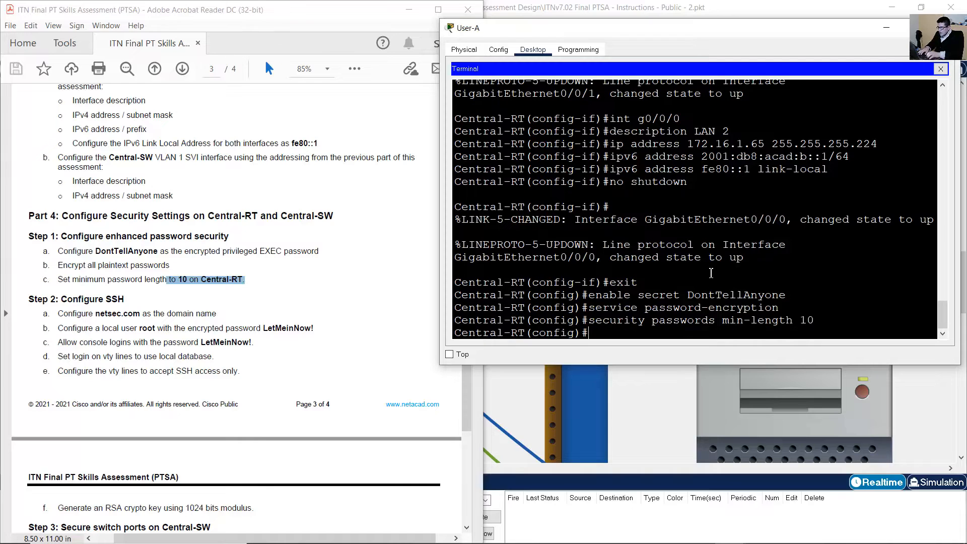
pyautogui.click(159, 279)
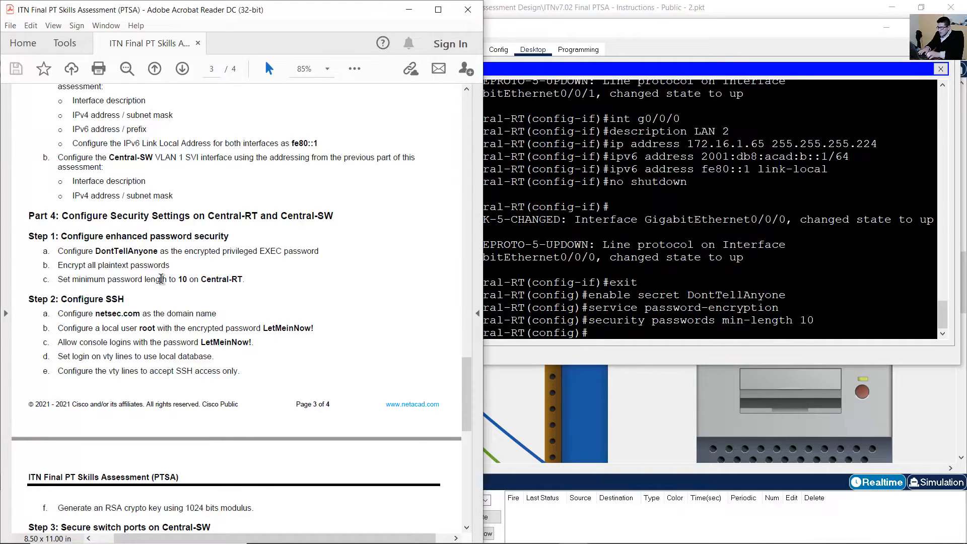
pyautogui.scroll(-4, 164, 277)
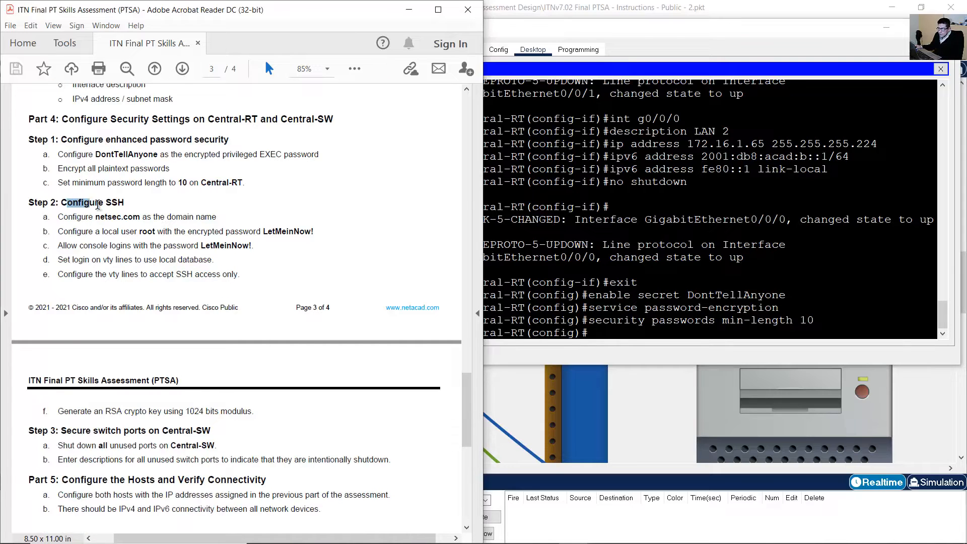
# Set Central-RT's domain name to netsec.com.
pyautogui.moveTo(61, 202); pyautogui.dragTo(215, 217)
pyautogui.click(120, 227)
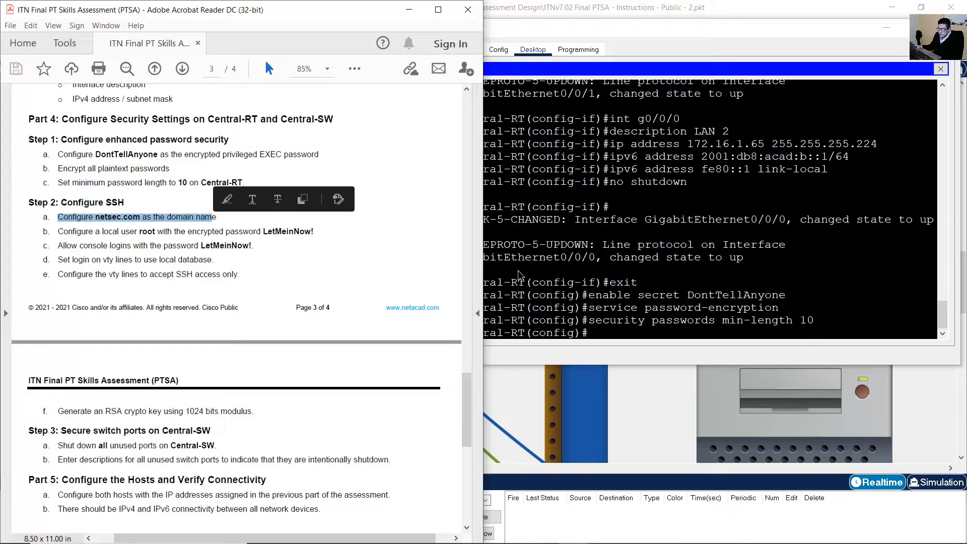
pyautogui.click(699, 303)
pyautogui.write('ip dom')
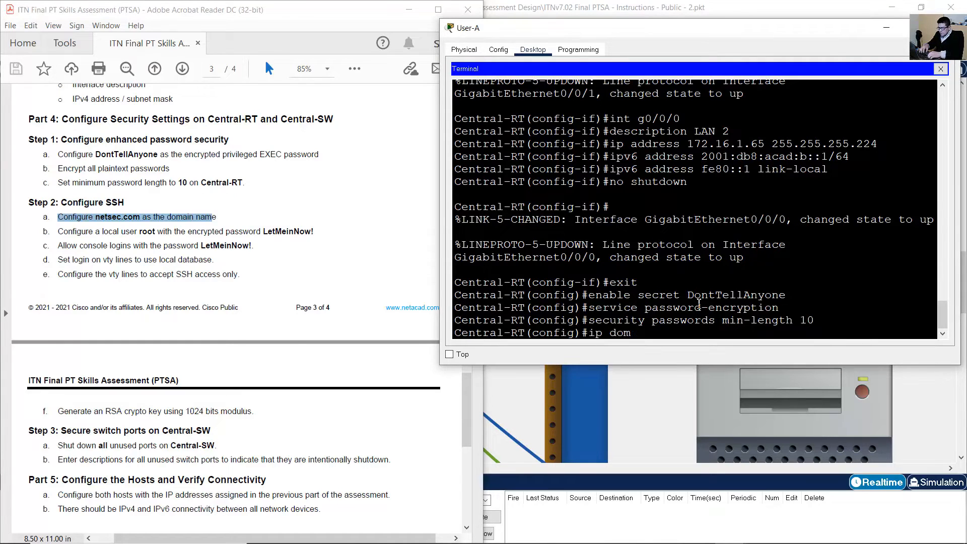
pyautogui.write('ain-name net')
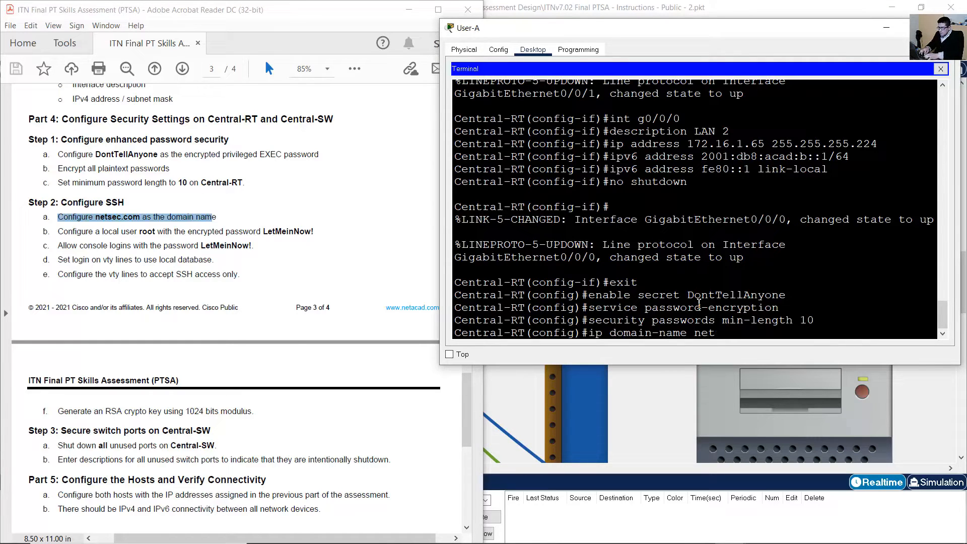
pyautogui.write('sec.com')
pyautogui.press('Return')
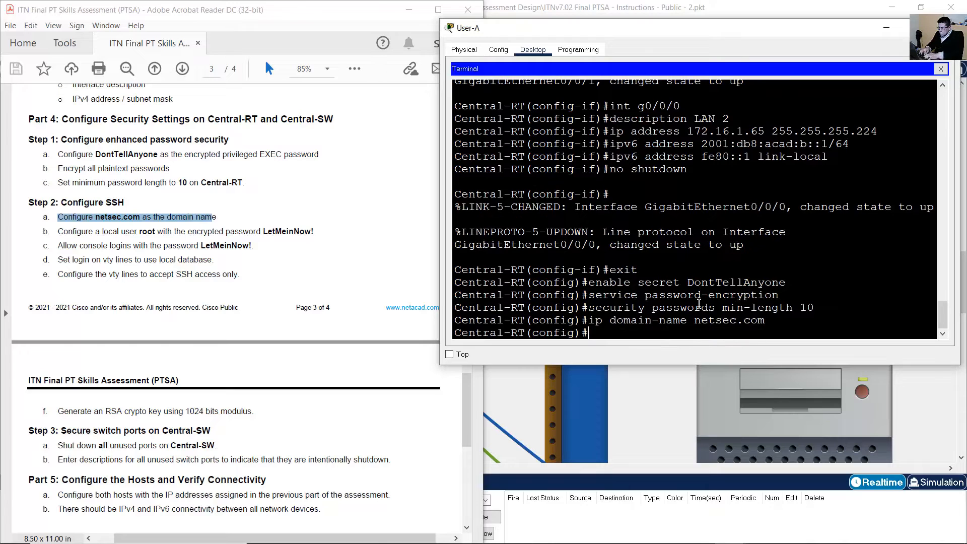
# Create local user root with the required password as an encrypted secret.
pyautogui.moveTo(58, 231); pyautogui.dragTo(314, 233)
pyautogui.click(315, 231)
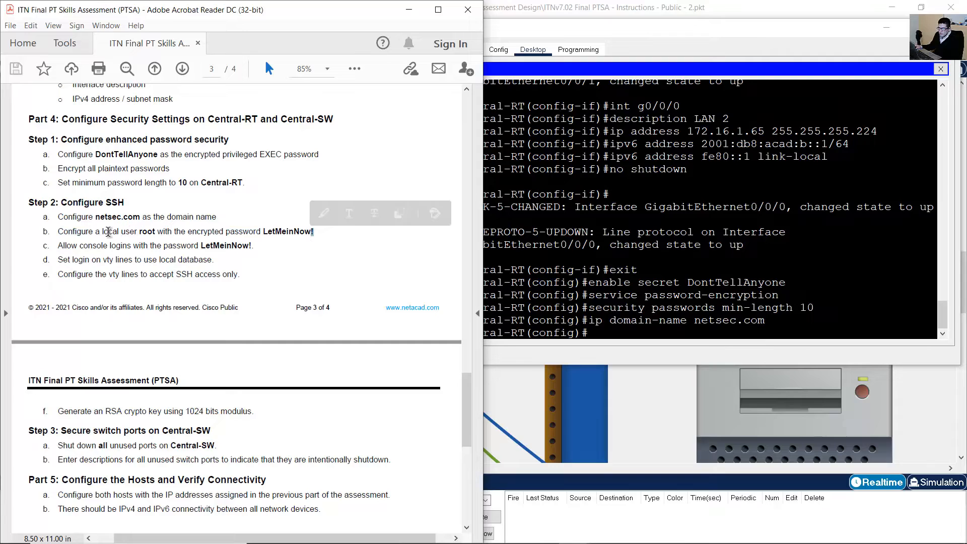
pyautogui.moveTo(58, 232); pyautogui.dragTo(321, 232)
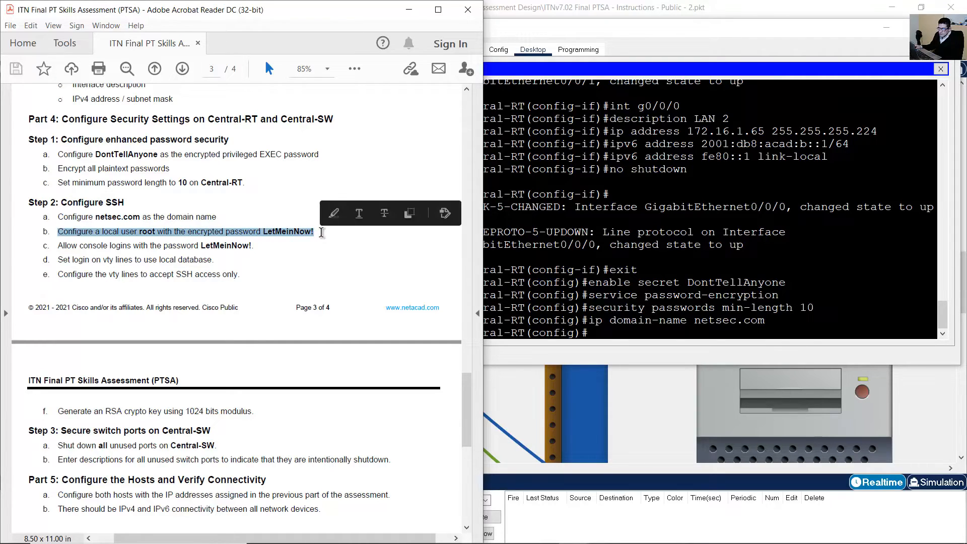
pyautogui.click(180, 234)
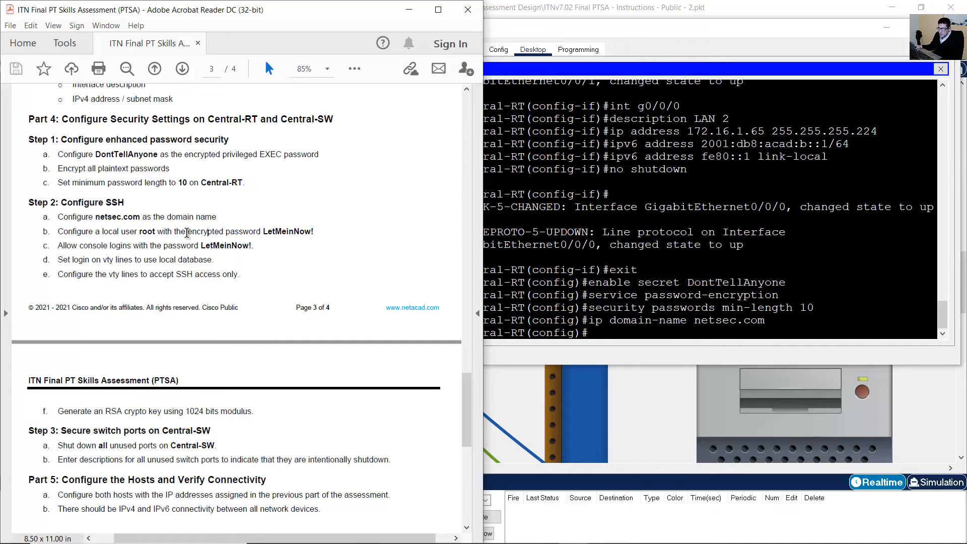
pyautogui.moveTo(188, 233); pyautogui.dragTo(260, 232)
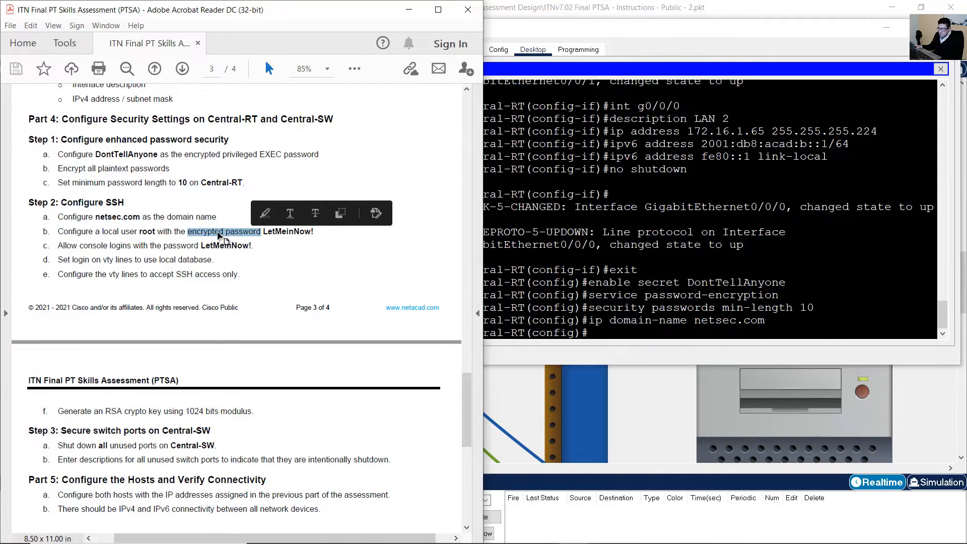
pyautogui.click(143, 234)
pyautogui.moveTo(101, 235); pyautogui.dragTo(312, 232)
pyautogui.click(647, 283)
pyautogui.write('us')
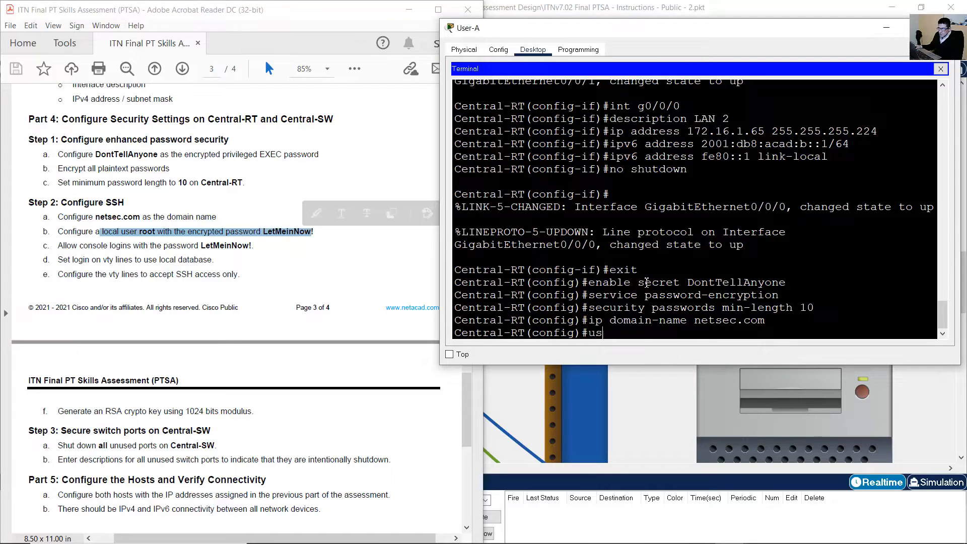
pyautogui.write('ername root secret Let')
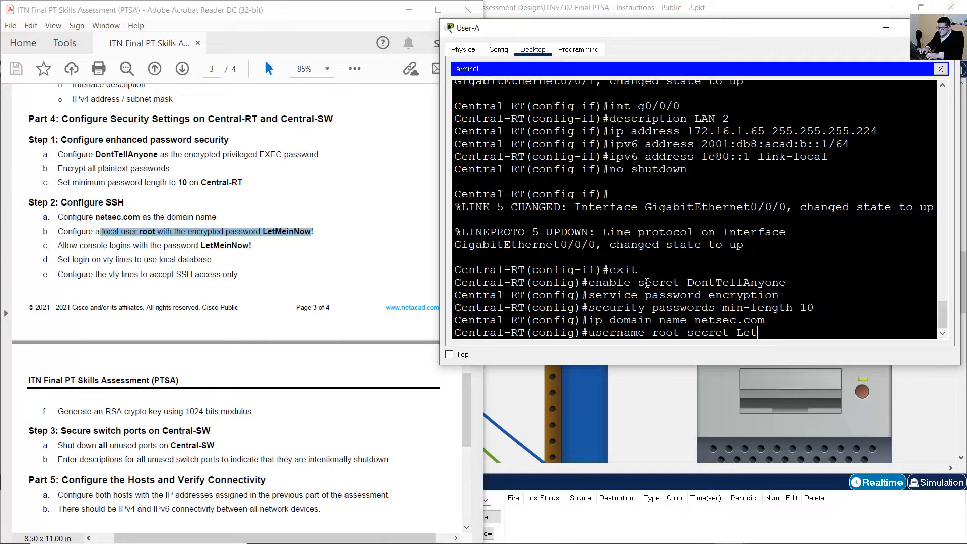
pyautogui.write('MeinNow!')
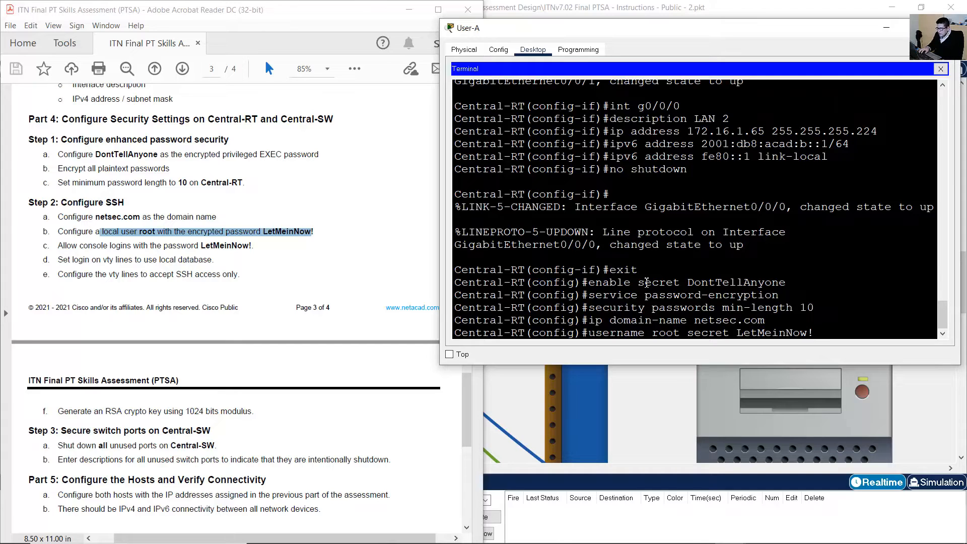
pyautogui.press('Return')
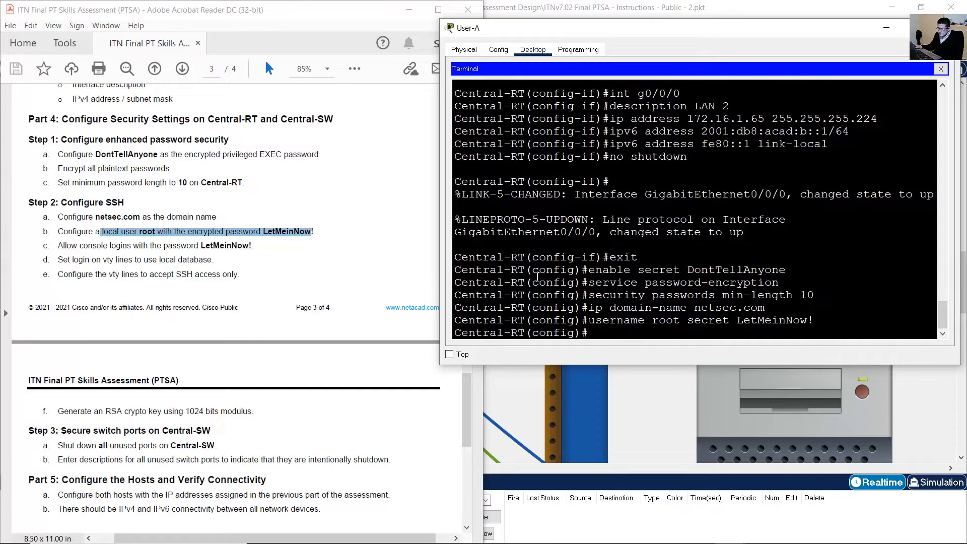
pyautogui.moveTo(58, 246); pyautogui.dragTo(272, 251)
# Under line console 0, set the required console password on Central-RT.
pyautogui.click(702, 299)
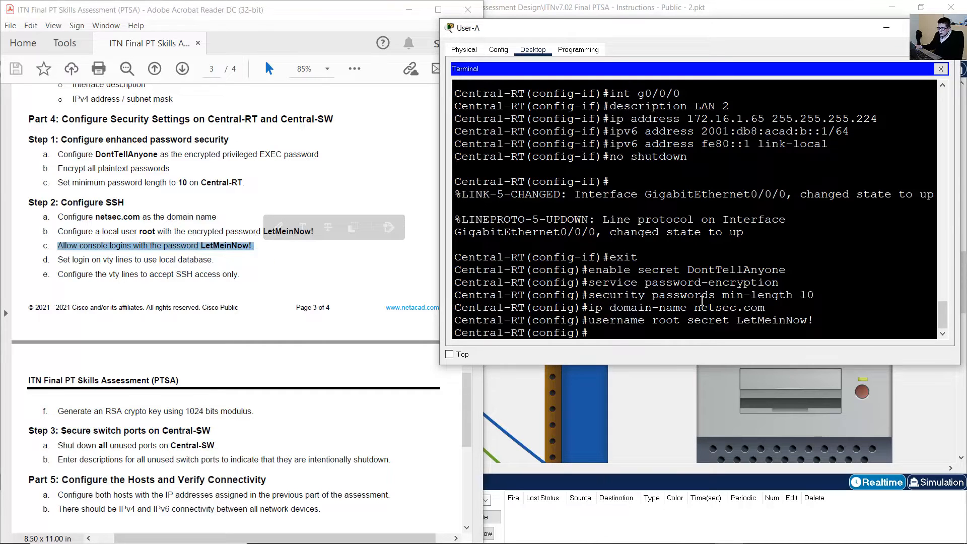
pyautogui.write('linecons')
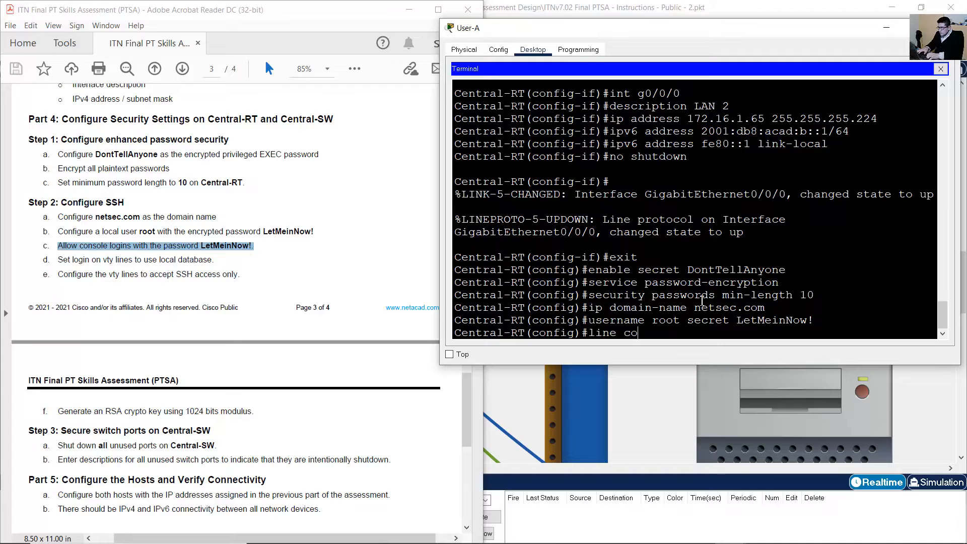
pyautogui.write('nsole 0')
pyautogui.press('Return')
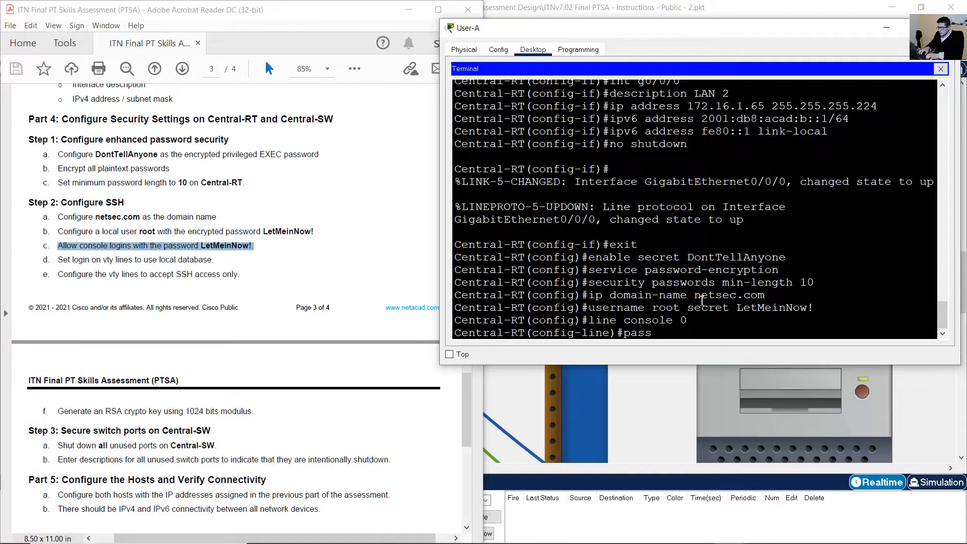
pyautogui.press('Up')
pyautogui.press('Up')
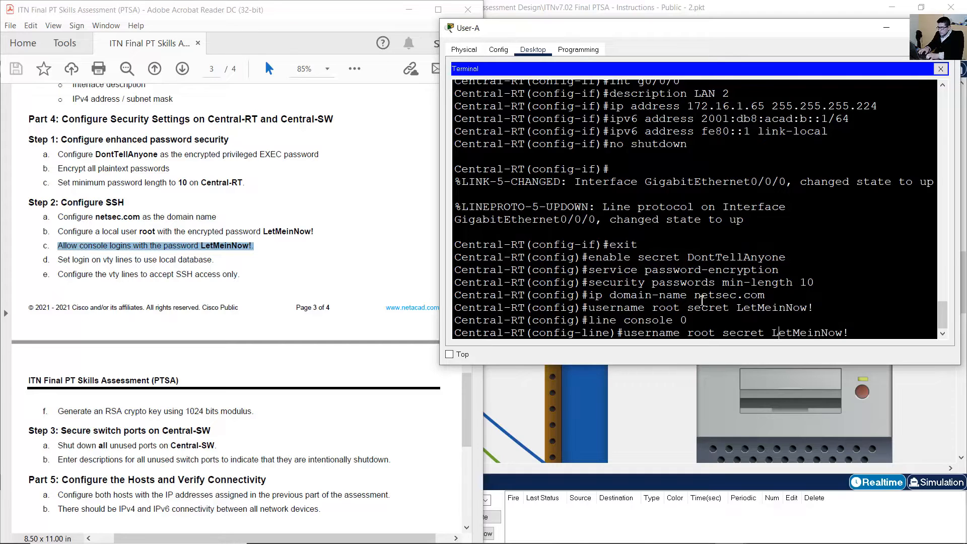
pyautogui.press('Left')
pyautogui.press('Left')
pyautogui.press('BackSpace')
pyautogui.press('BackSpace')
pyautogui.press('BackSpace')
pyautogui.press('BackSpace')
pyautogui.press('BackSpace')
pyautogui.press('BackSpace')
pyautogui.press('BackSpace')
pyautogui.press('BackSpace')
pyautogui.press('BackSpace')
pyautogui.press('BackSpace')
pyautogui.press('BackSpace')
pyautogui.press('BackSpace')
pyautogui.press('BackSpace')
pyautogui.press('BackSpace')
pyautogui.press('BackSpace')
pyautogui.press('BackSpace')
pyautogui.press('BackSpace')
pyautogui.press('BackSpace')
pyautogui.press('BackSpace')
pyautogui.press('BackSpace')
pyautogui.write('pas')
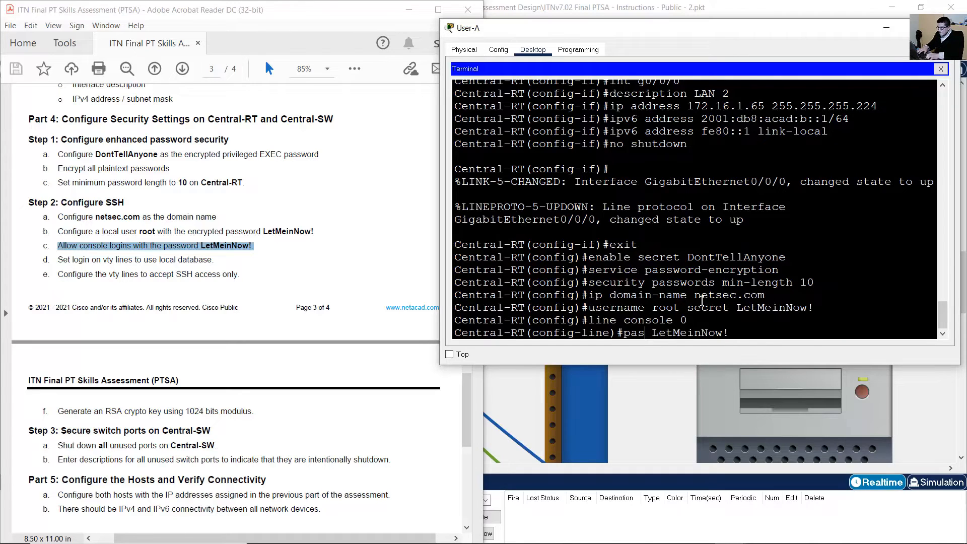
pyautogui.write('sword')
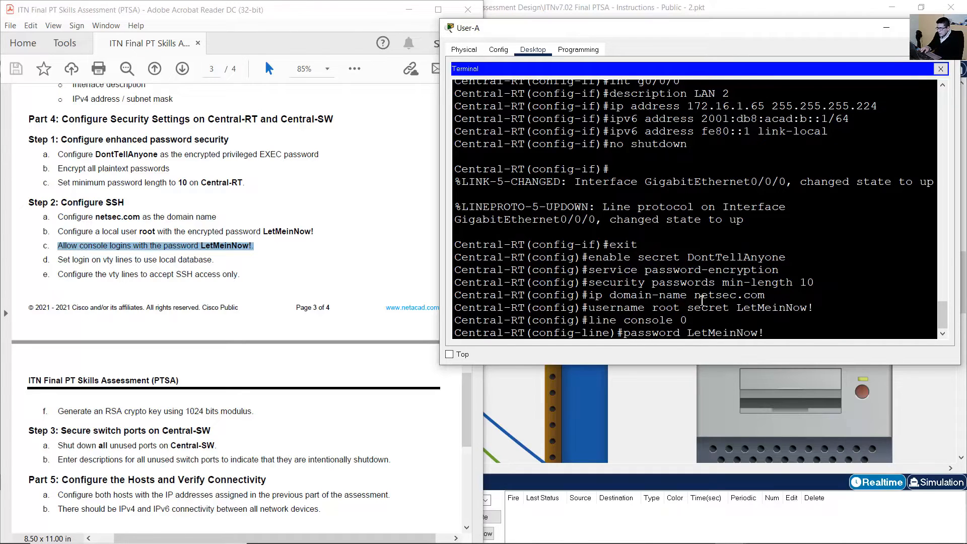
pyautogui.press('Return')
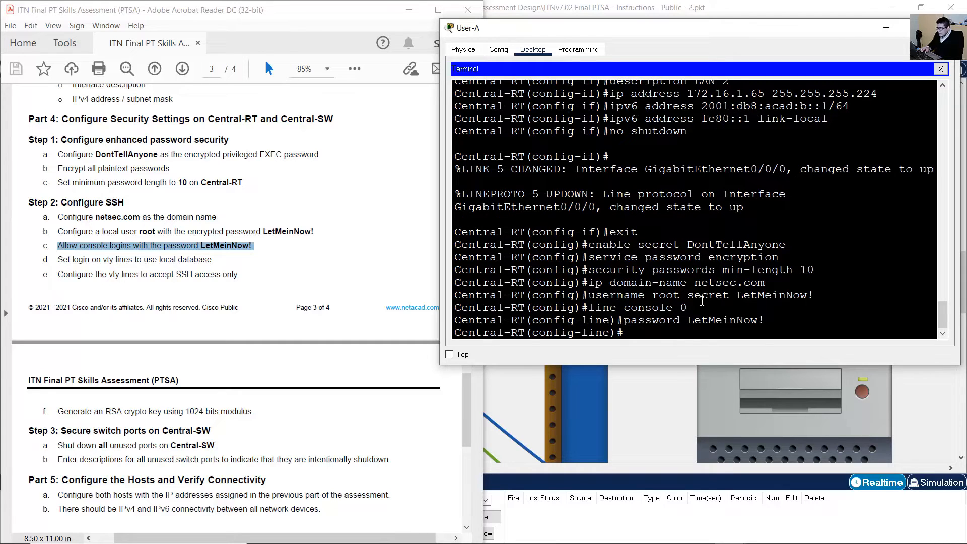
# Require login on the console line and return to global configuration.
pyautogui.write('login')
pyautogui.press('Return')
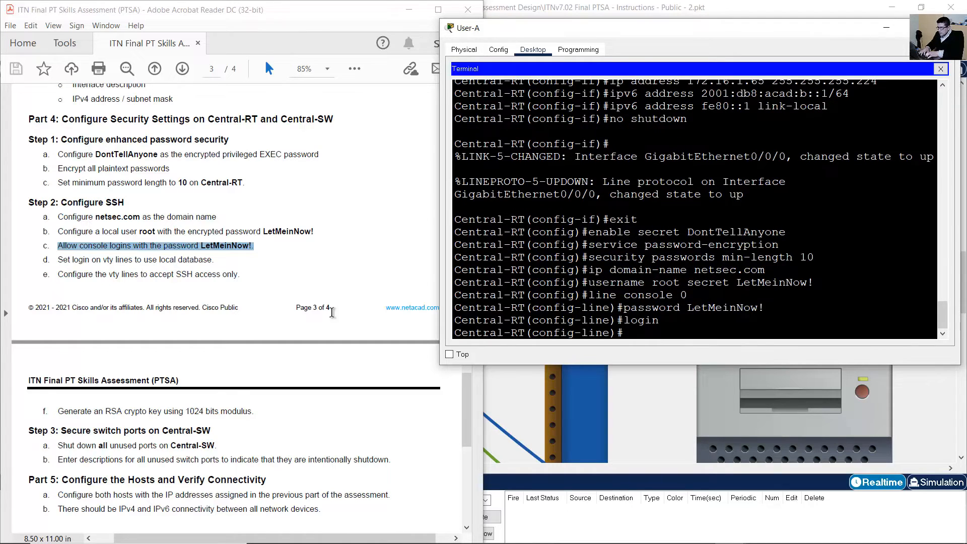
pyautogui.click(92, 259)
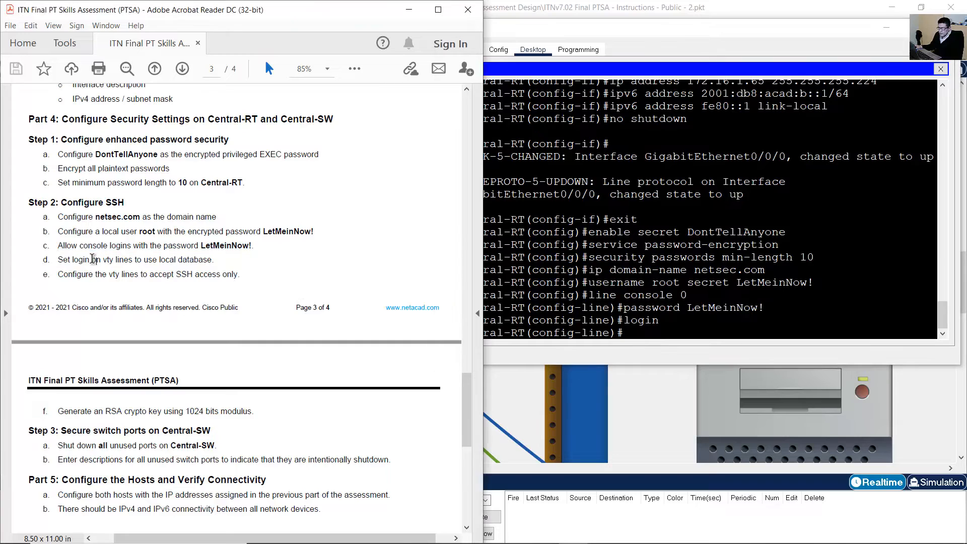
pyautogui.click(573, 275)
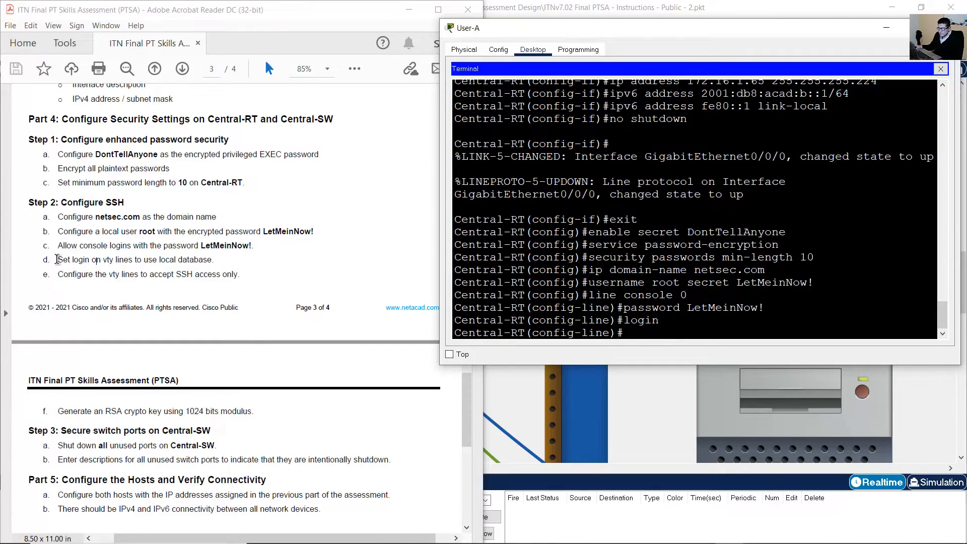
pyautogui.moveTo(56, 260); pyautogui.dragTo(219, 260)
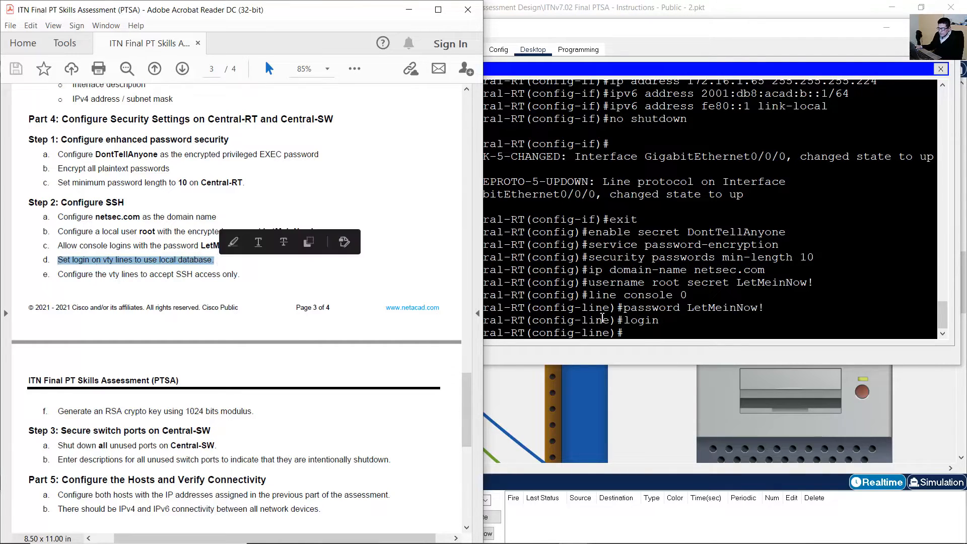
pyautogui.click(709, 315)
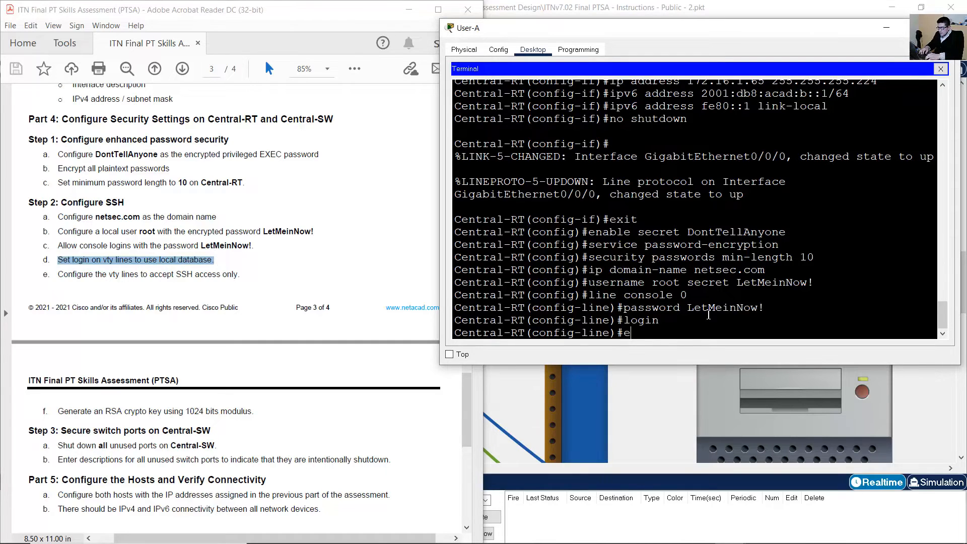
pyautogui.write('exit')
pyautogui.press('Return')
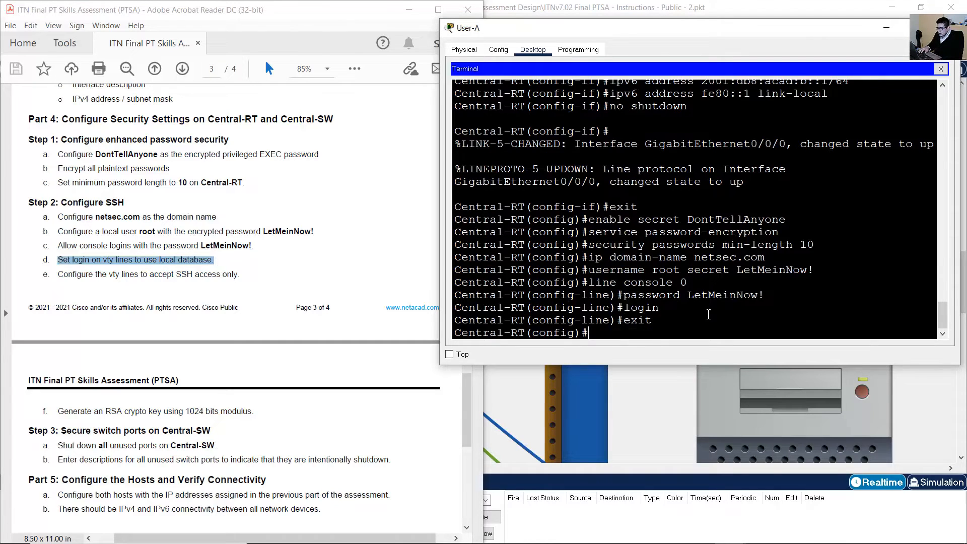
# Make vty lines 0 15 authenticate with the local user database (login local).
pyautogui.write('ne vty 0 15')
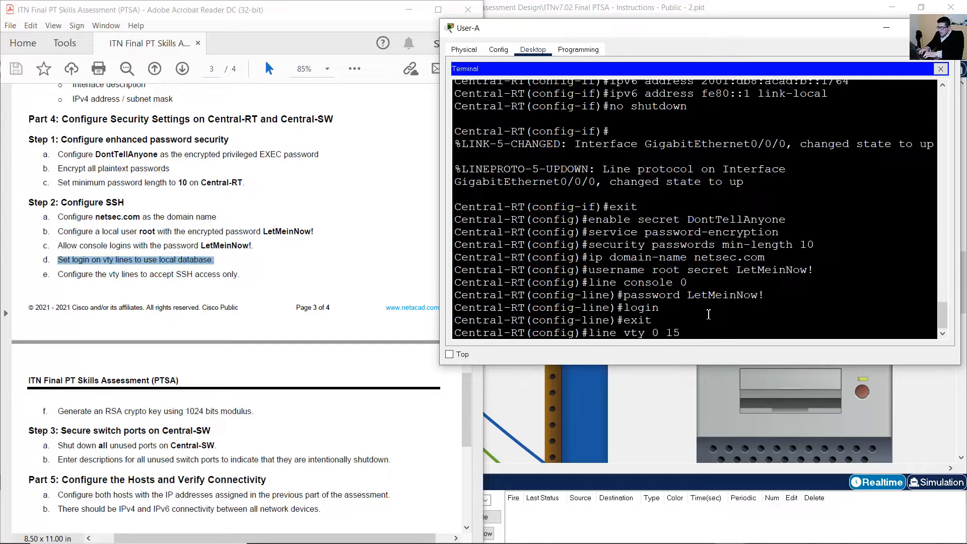
pyautogui.press('Return')
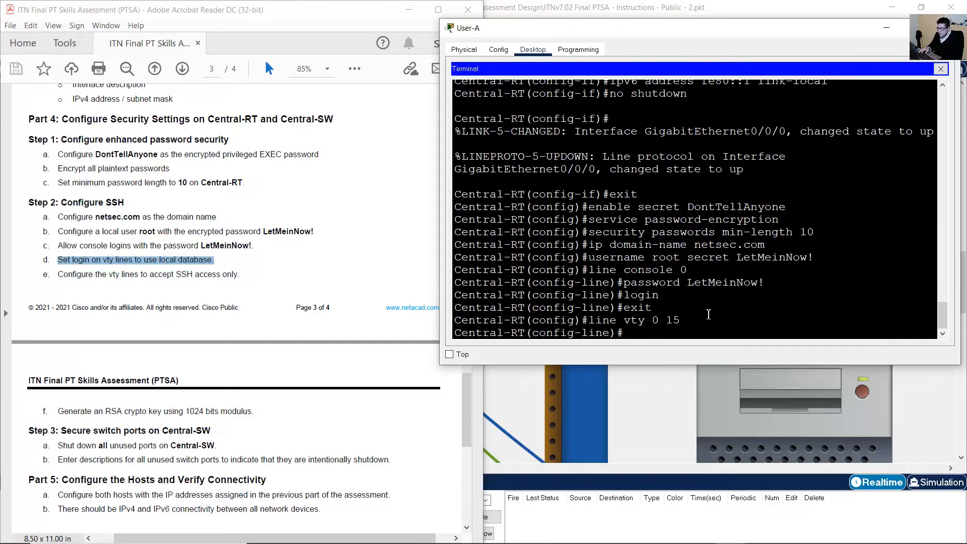
pyautogui.click(147, 259)
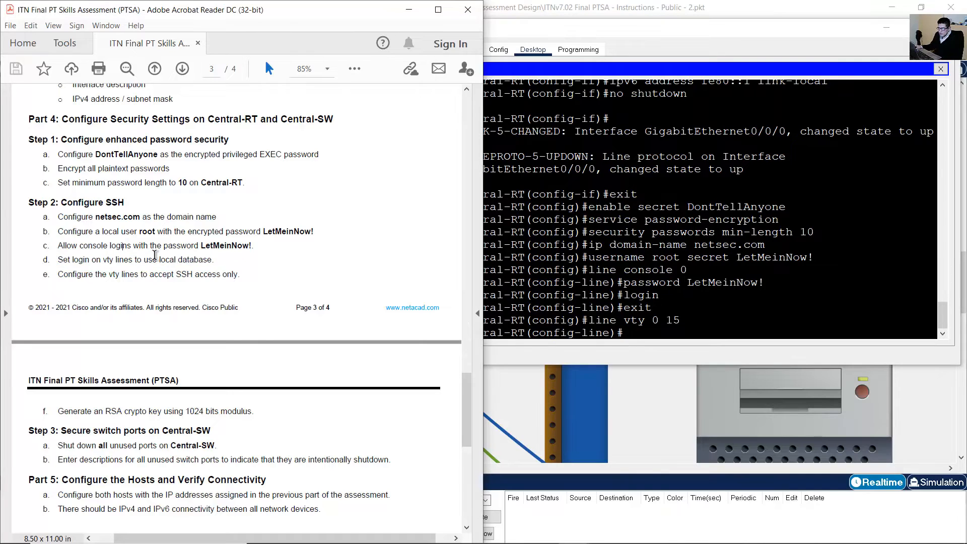
pyautogui.moveTo(145, 260); pyautogui.dragTo(212, 259)
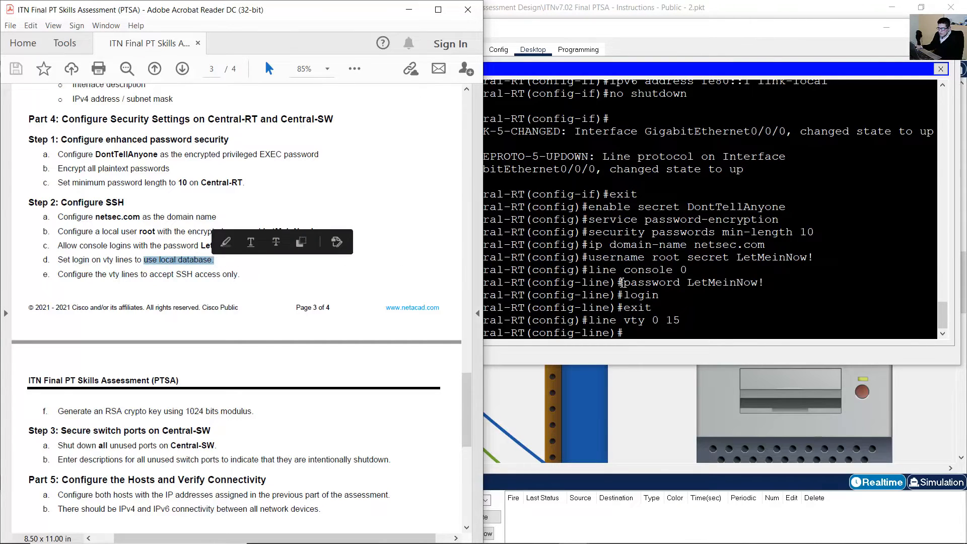
pyautogui.click(667, 283)
pyautogui.write('login')
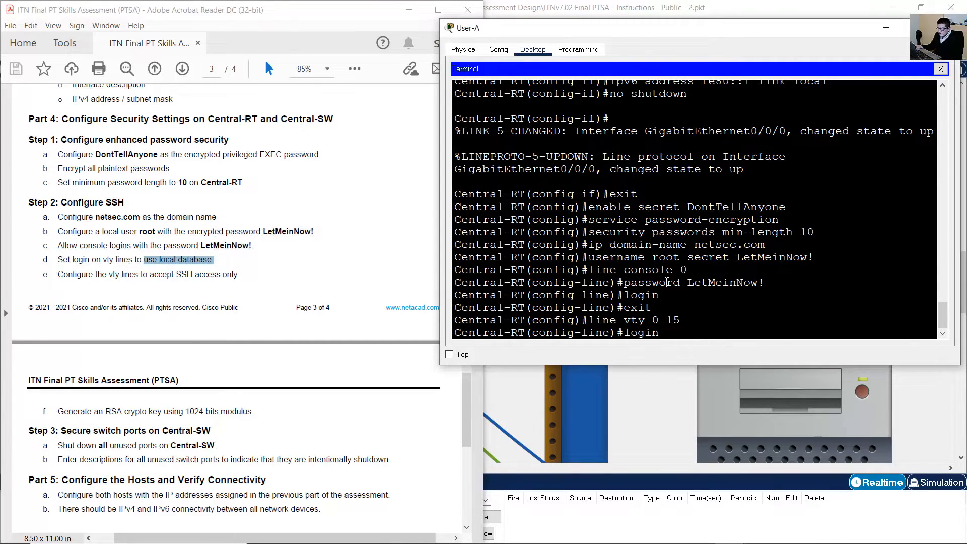
pyautogui.write(' local')
pyautogui.press('Return')
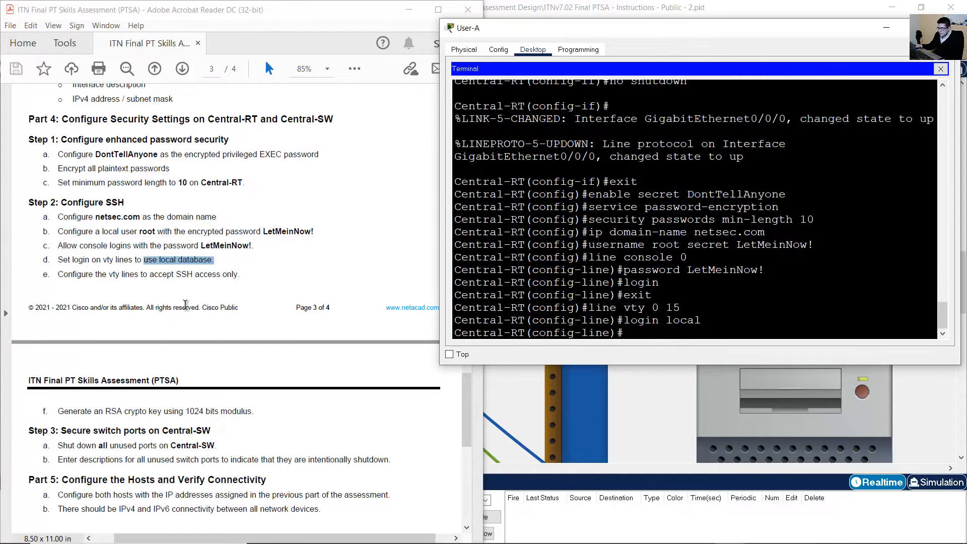
# Restrict the vty lines to SSH-only access with transport input ssh.
pyautogui.moveTo(59, 274); pyautogui.dragTo(326, 291)
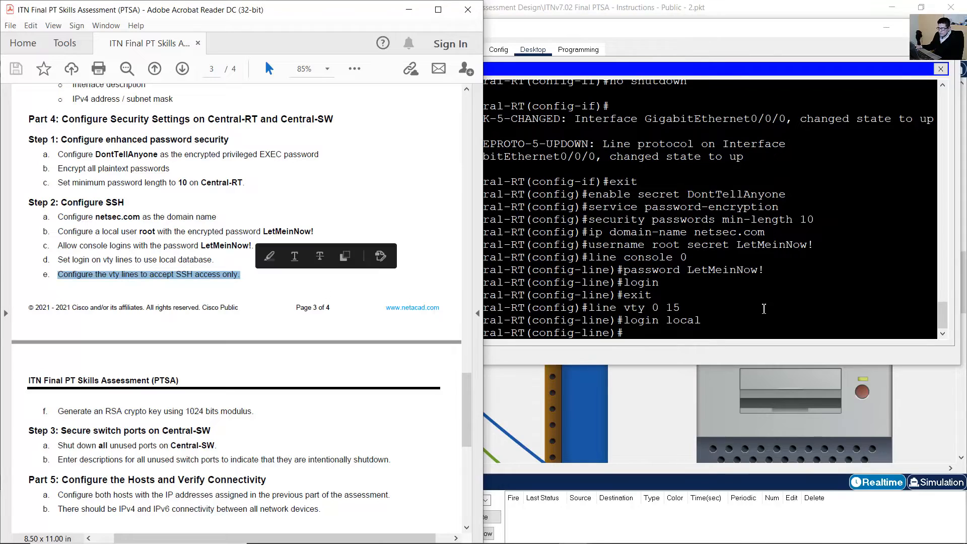
pyautogui.click(765, 308)
pyautogui.write('trans')
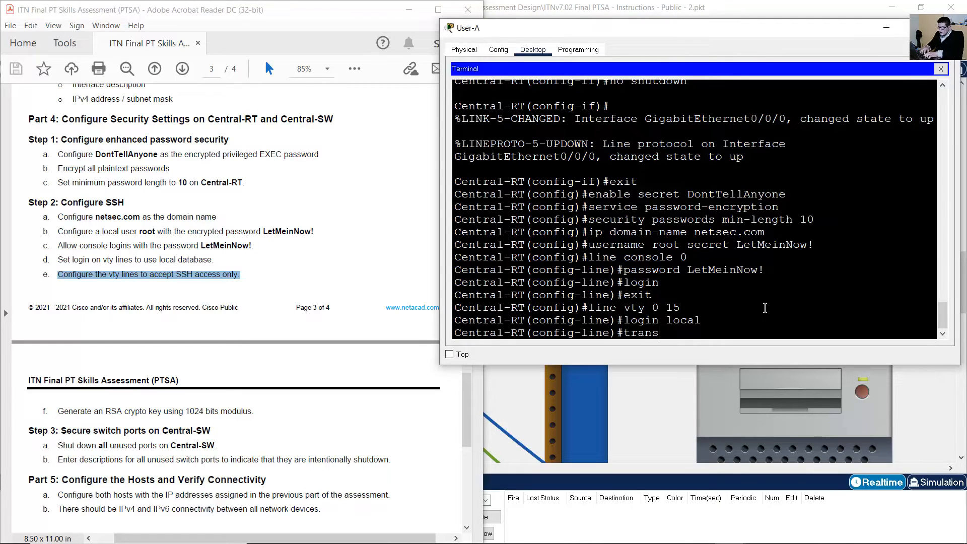
pyautogui.write('port input ssh')
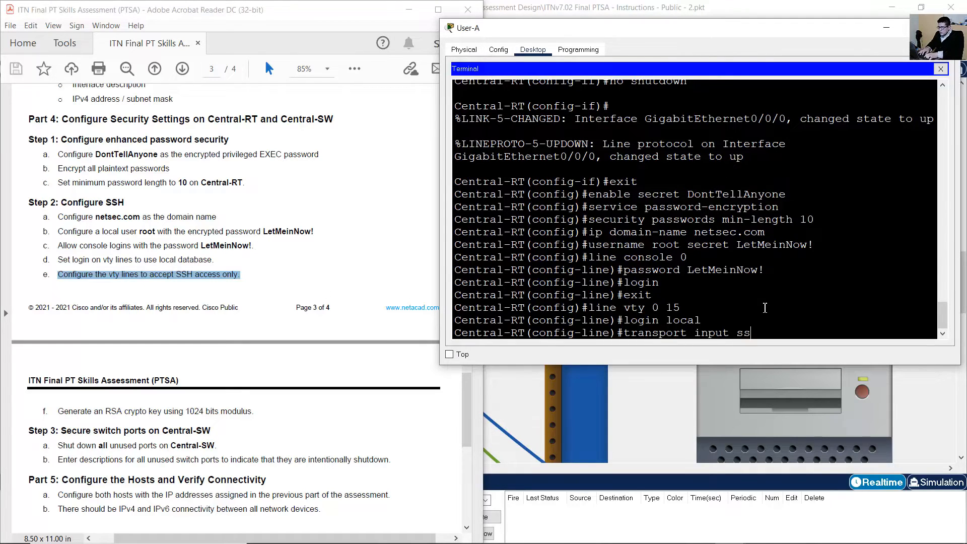
pyautogui.press('Return')
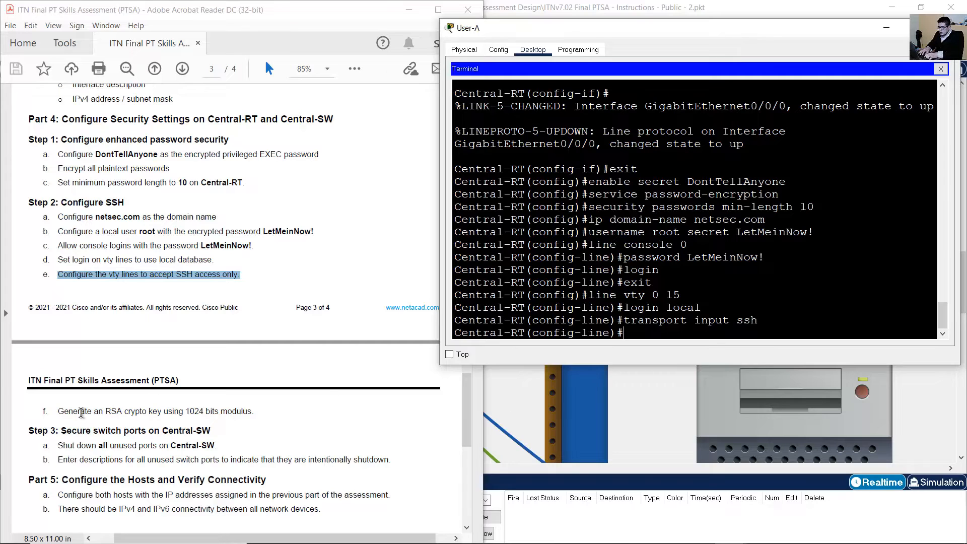
pyautogui.moveTo(57, 412); pyautogui.dragTo(255, 411)
# Leave vty configuration and generate 1024-bit general-purpose RSA keys on Central-RT.
pyautogui.click(745, 308)
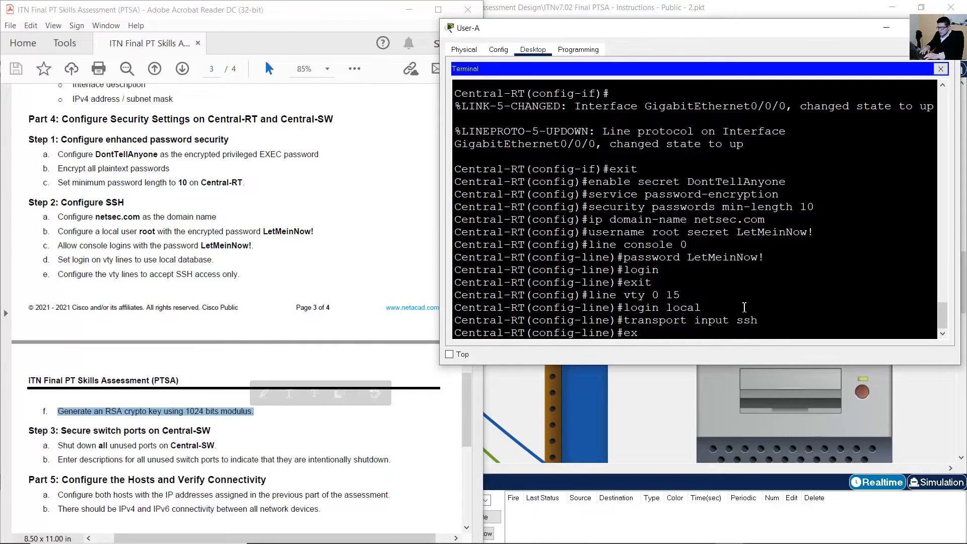
pyautogui.write('exit')
pyautogui.press('Return')
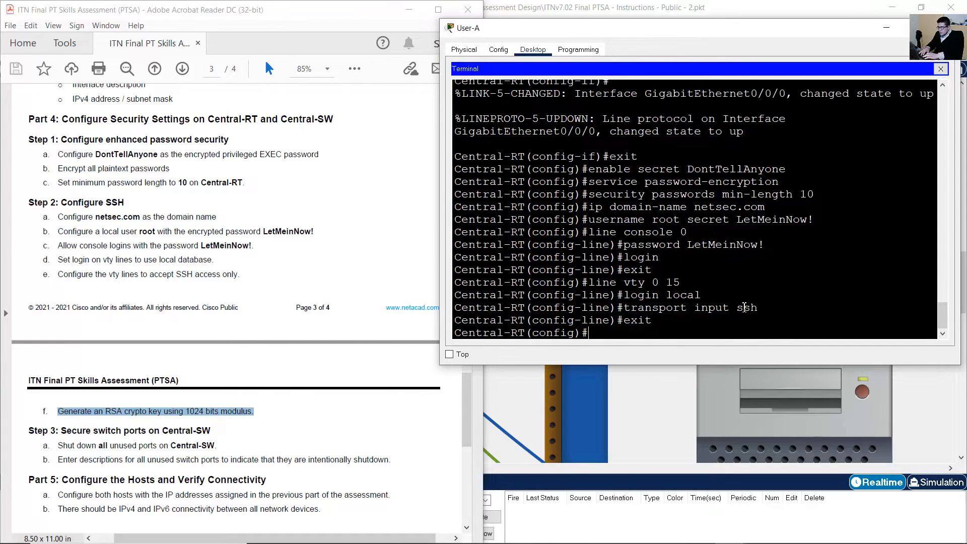
pyautogui.write('crypto key generate')
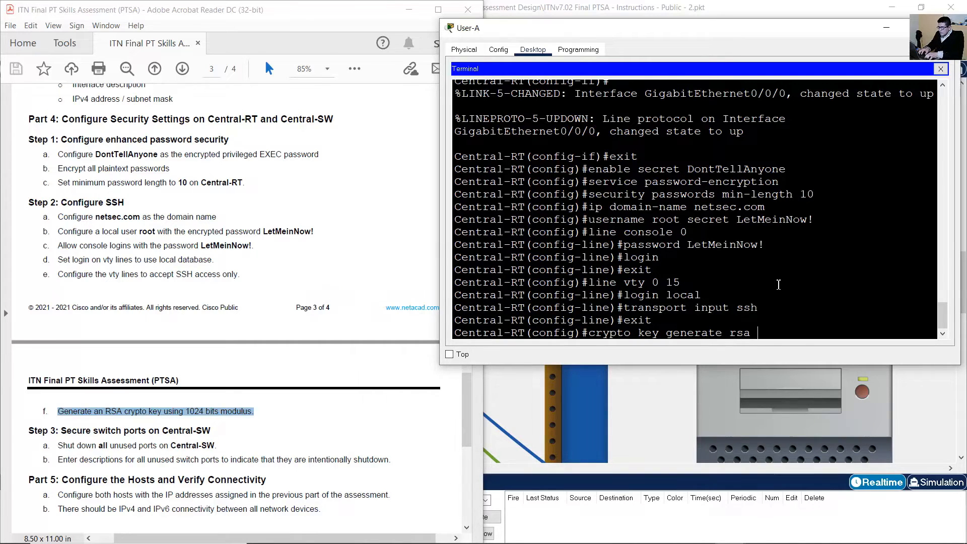
pyautogui.write('rsa general-keys modulus')
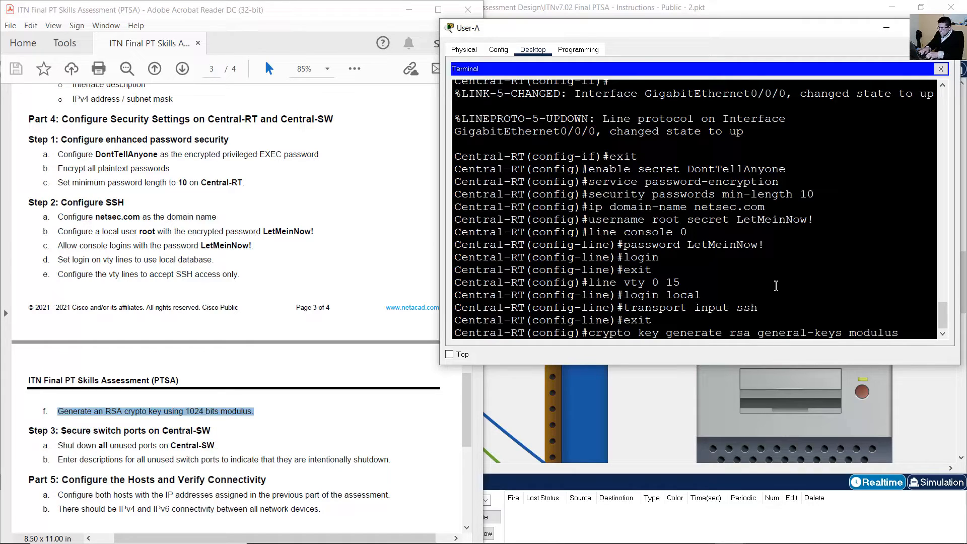
pyautogui.write(' 10')
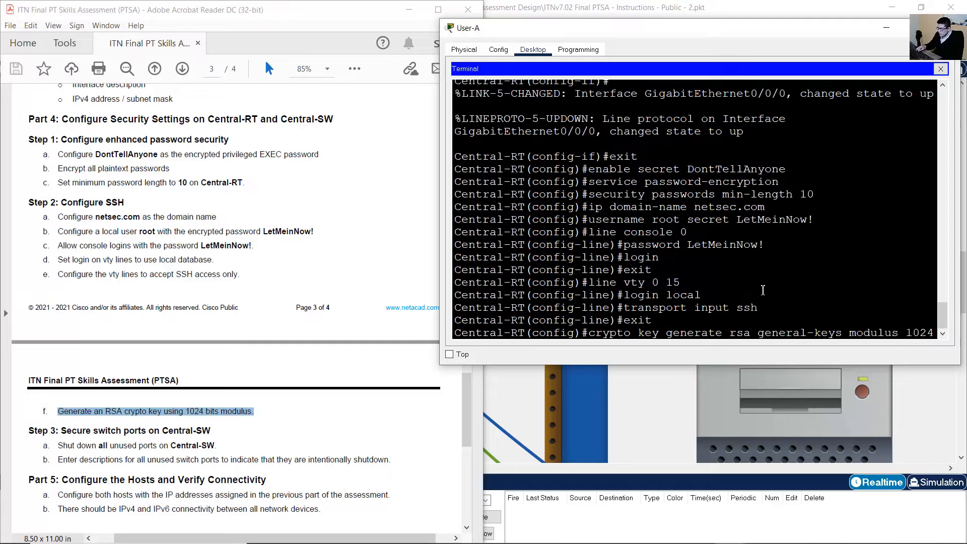
pyautogui.write('24')
pyautogui.press('Return')
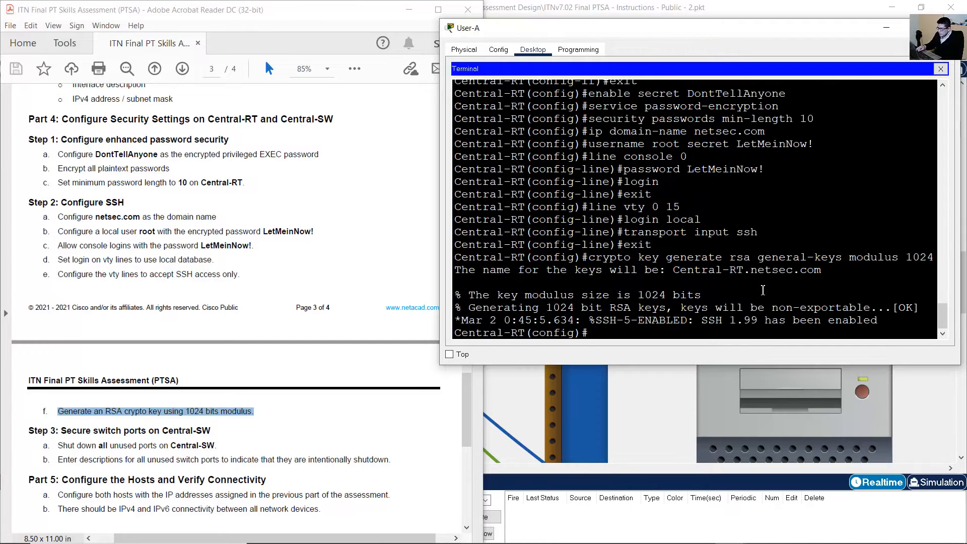
pyautogui.moveTo(718, 308); pyautogui.dragTo(601, 280)
pyautogui.click(601, 281)
pyautogui.click(311, 397)
pyautogui.scroll(-4, 310, 398)
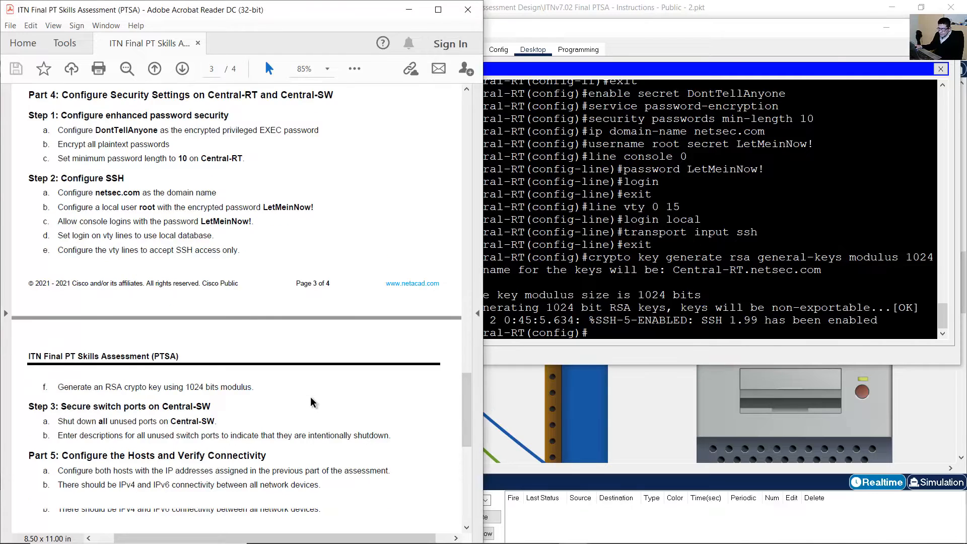
pyautogui.moveTo(70, 332); pyautogui.dragTo(389, 366)
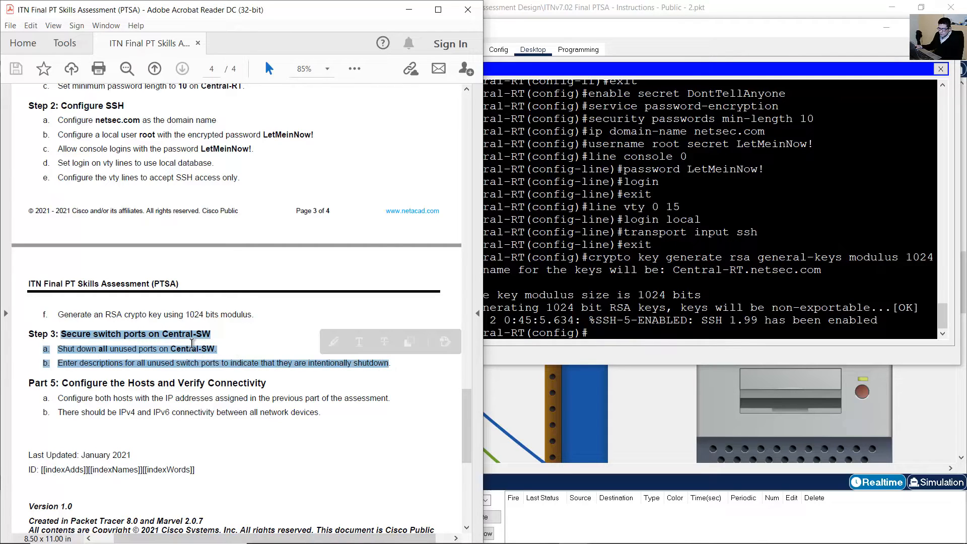
pyautogui.scroll(-1, 197, 345)
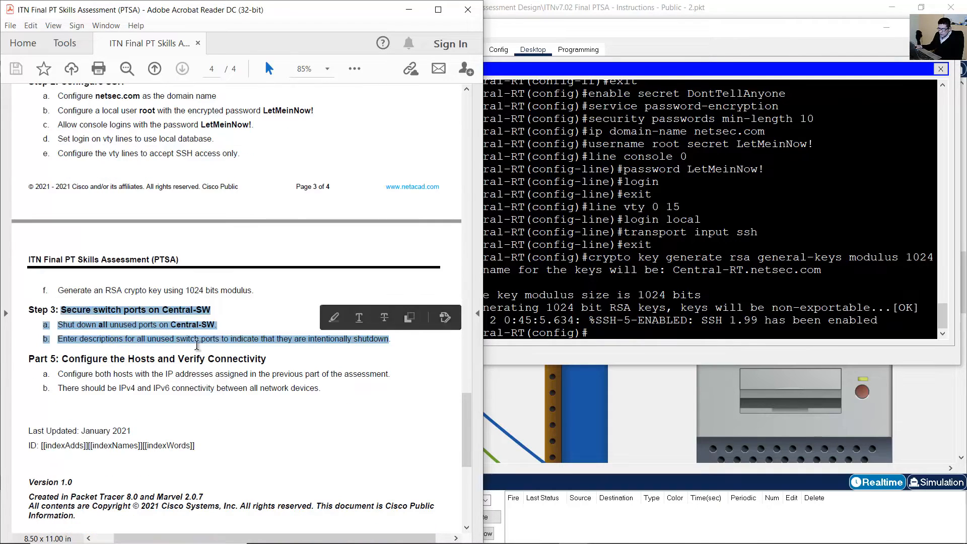
pyautogui.moveTo(100, 361); pyautogui.dragTo(288, 388)
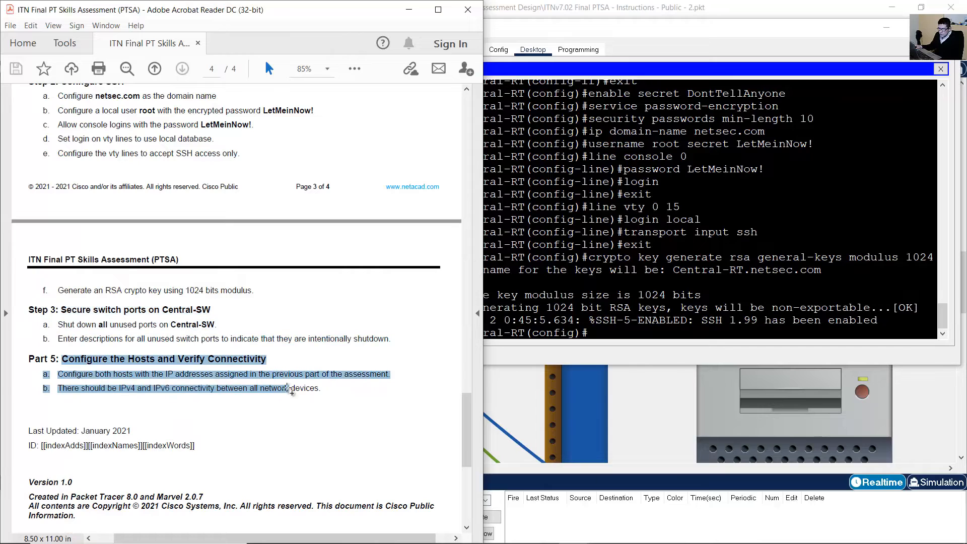
pyautogui.click(289, 388)
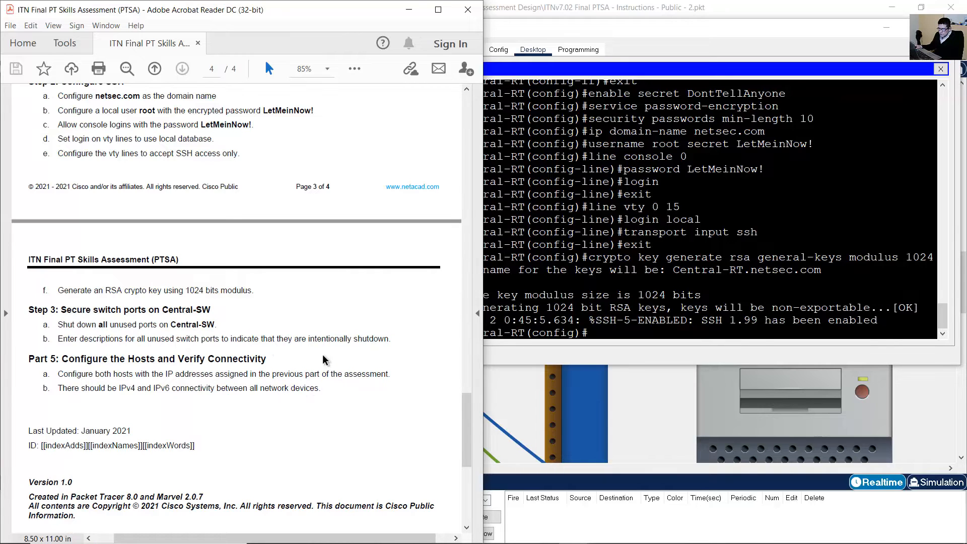
pyautogui.scroll(2, 313, 362)
pyautogui.scroll(2, 311, 361)
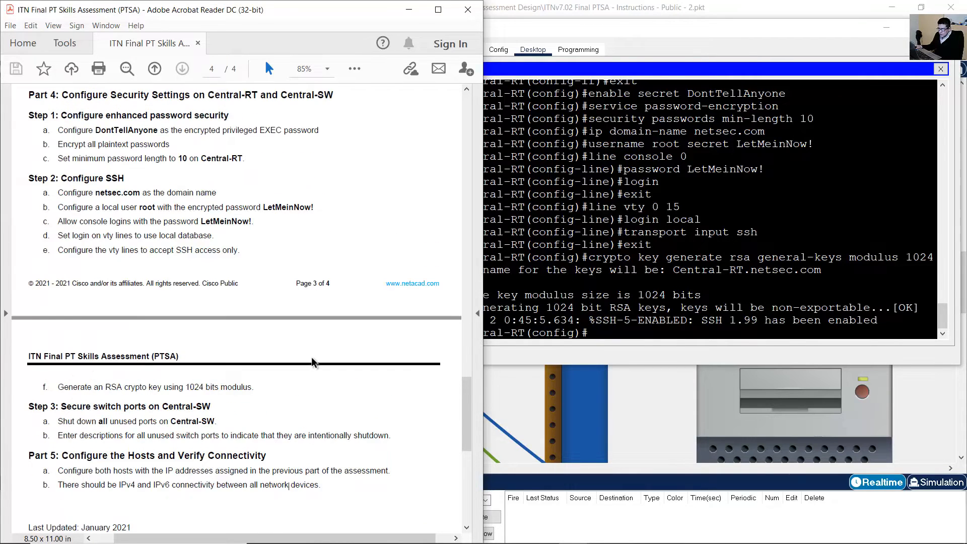
pyautogui.click(731, 264)
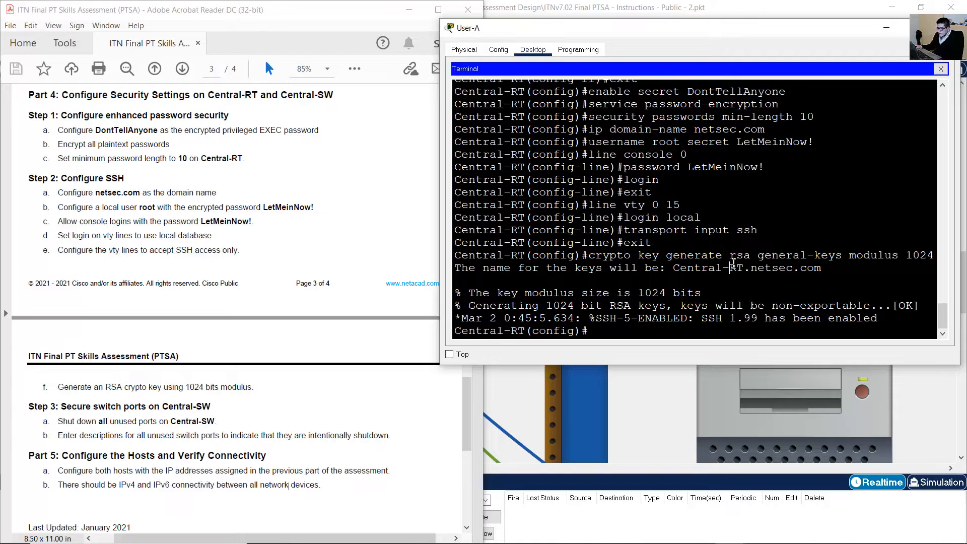
# Exit configuration mode and copy Central-RT's running-config to startup-config.
pyautogui.write('end')
pyautogui.press('Return')
pyautogui.press('Return')
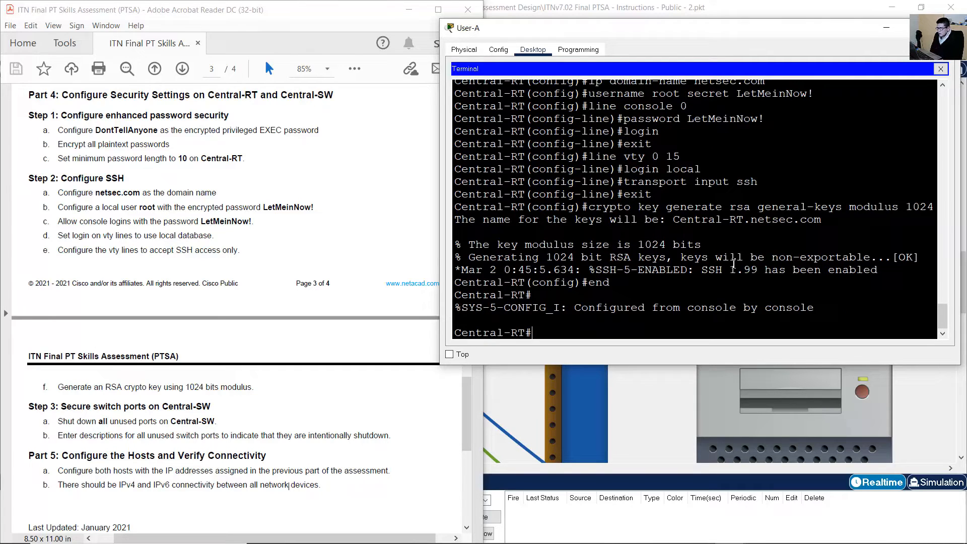
pyautogui.write('copy runnin')
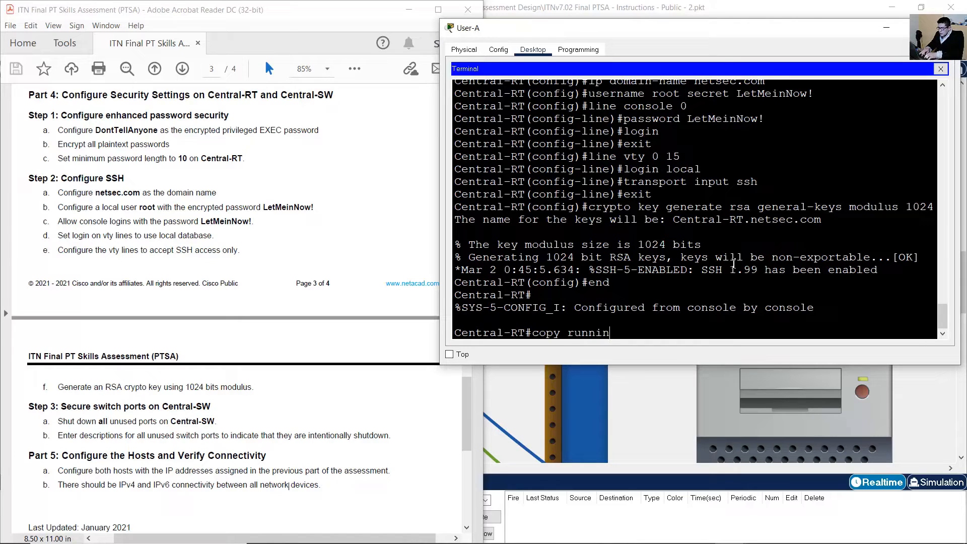
pyautogui.write('g-config startup')
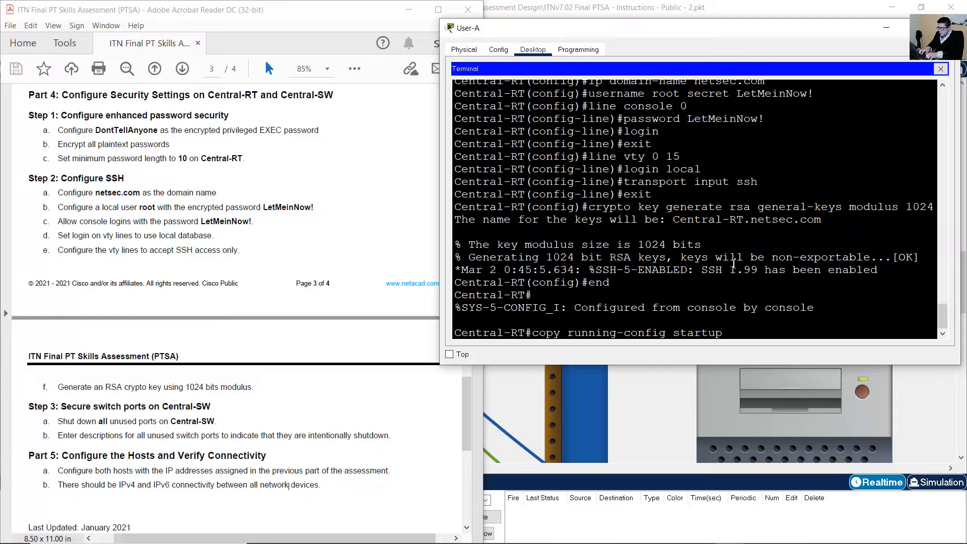
pyautogui.write('-config')
pyautogui.press('Return')
pyautogui.press('Return')
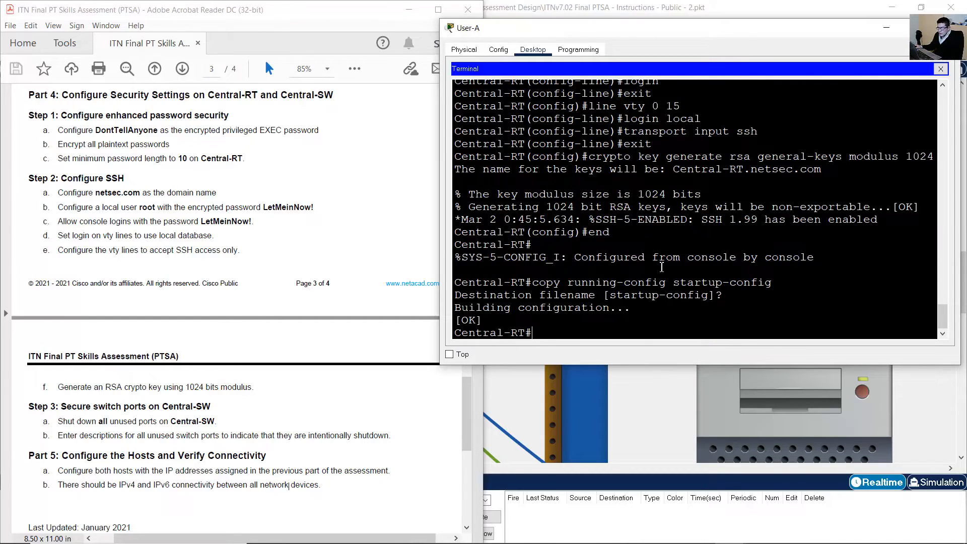
# Close the User-A console window and move the rack view to the User-B PC.
pyautogui.click(887, 27)
pyautogui.click(693, 225)
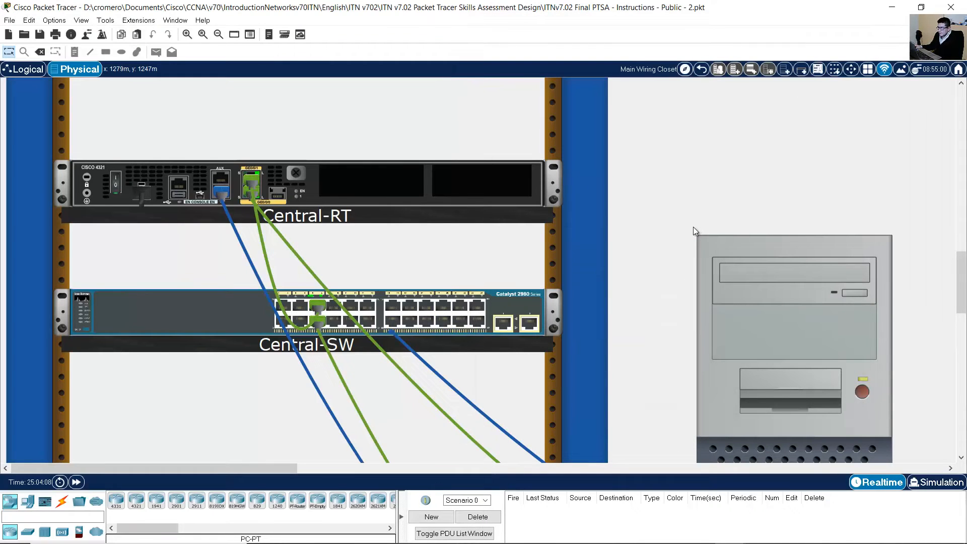
pyautogui.scroll(-1, 694, 226)
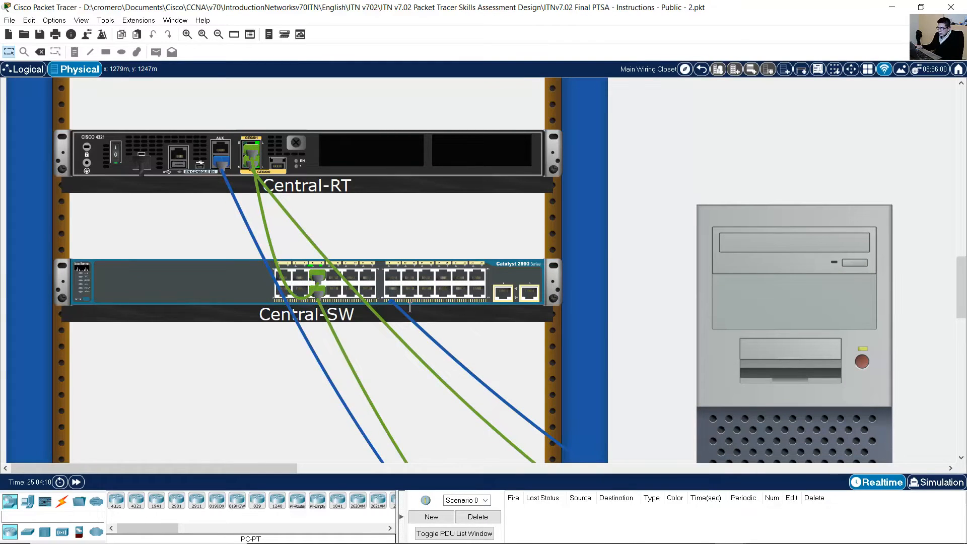
pyautogui.scroll(-5, 294, 353)
pyautogui.moveTo(285, 469); pyautogui.dragTo(533, 470)
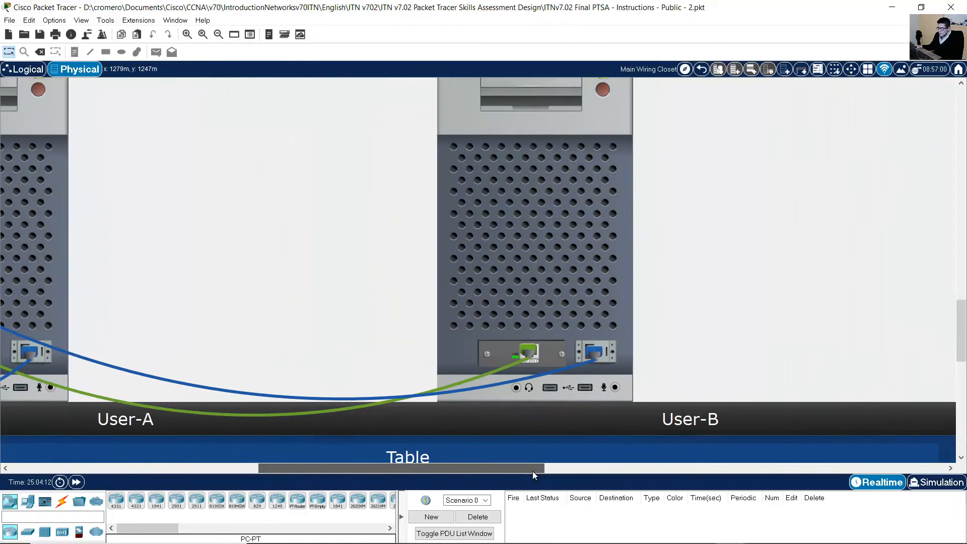
pyautogui.scroll(3, 621, 382)
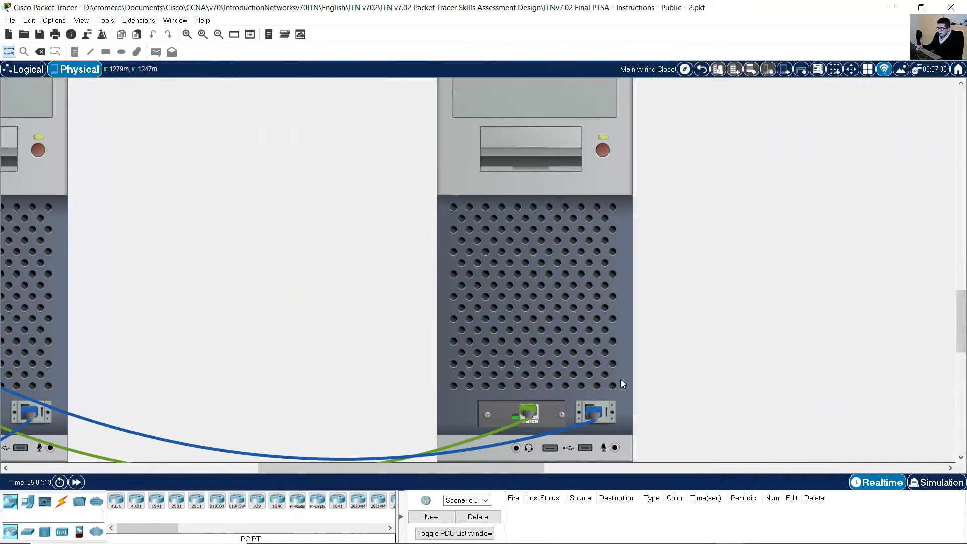
# Start a User-B terminal session to the switch console and reach the Switch> prompt.
pyautogui.click(587, 268)
pyautogui.click(401, 121)
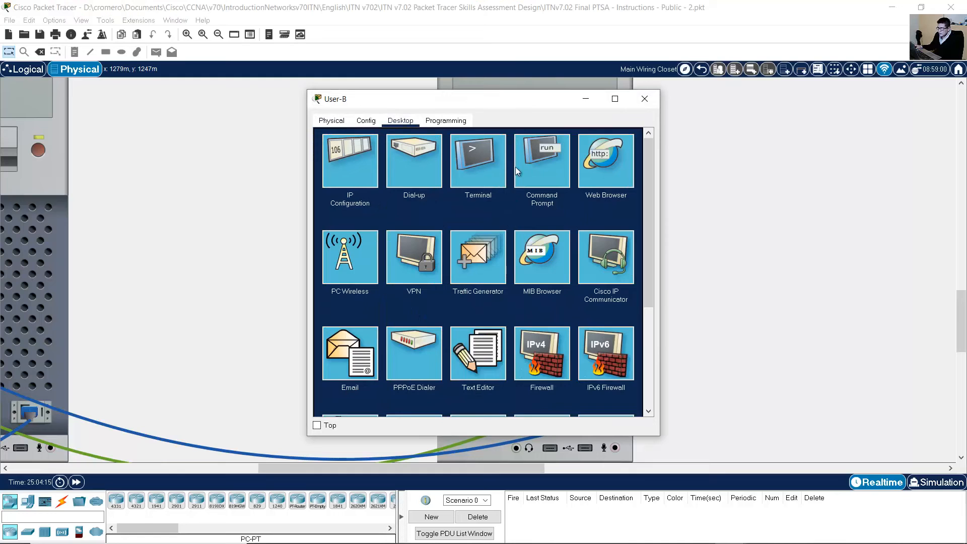
pyautogui.click(484, 172)
pyautogui.click(620, 241)
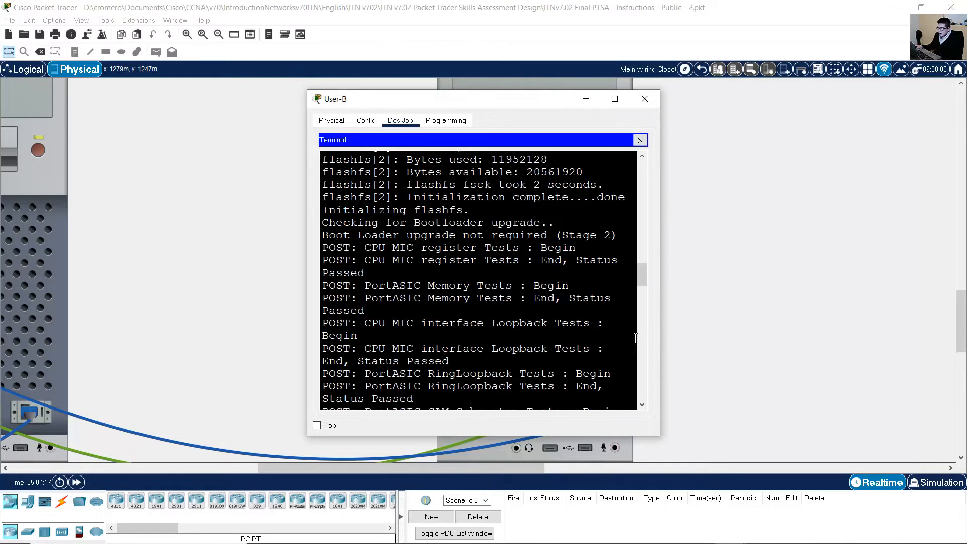
pyautogui.moveTo(662, 439); pyautogui.dragTo(950, 470)
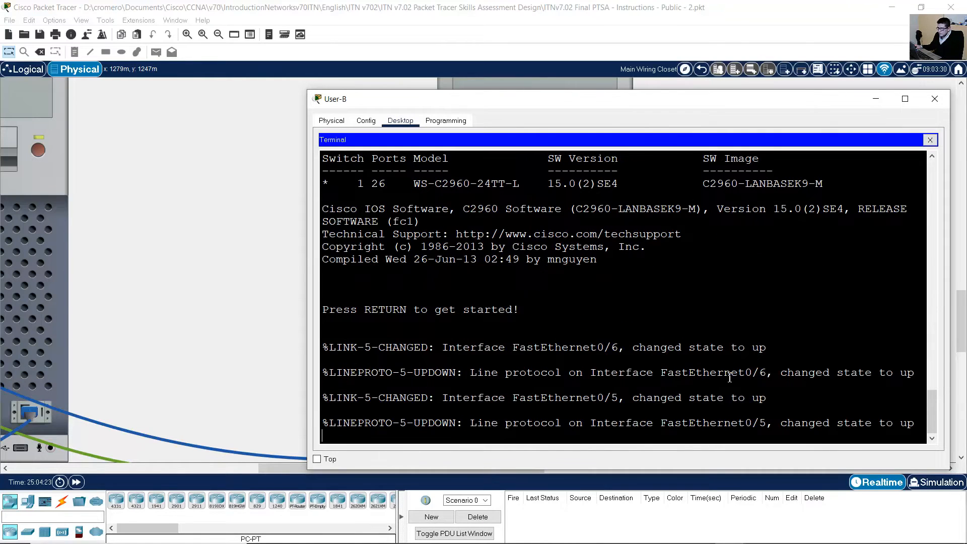
pyautogui.press('Return')
pyautogui.click(645, 529)
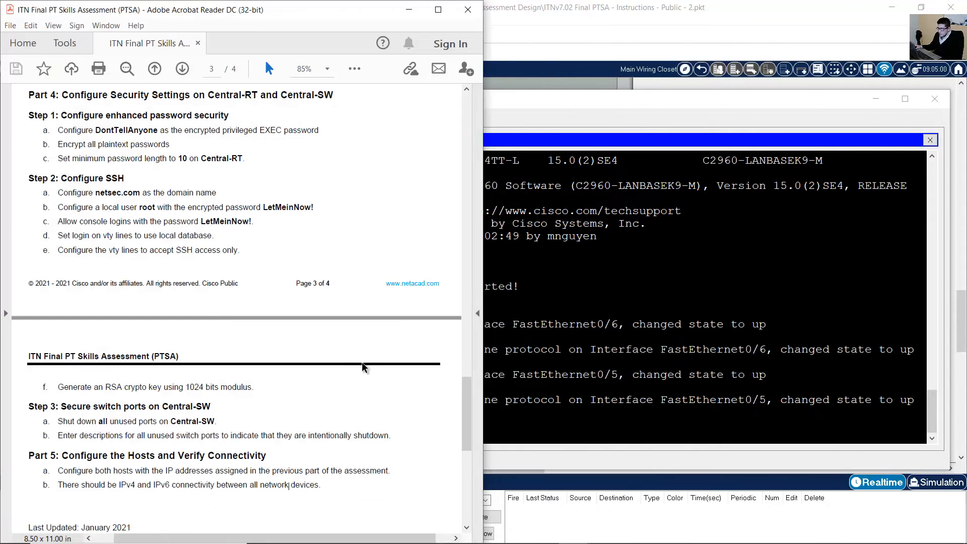
# Bring the instructions back to Part 3 Step 1 and select the Disable DNS lookup item.
pyautogui.scroll(3, 242, 346)
pyautogui.scroll(5, 243, 346)
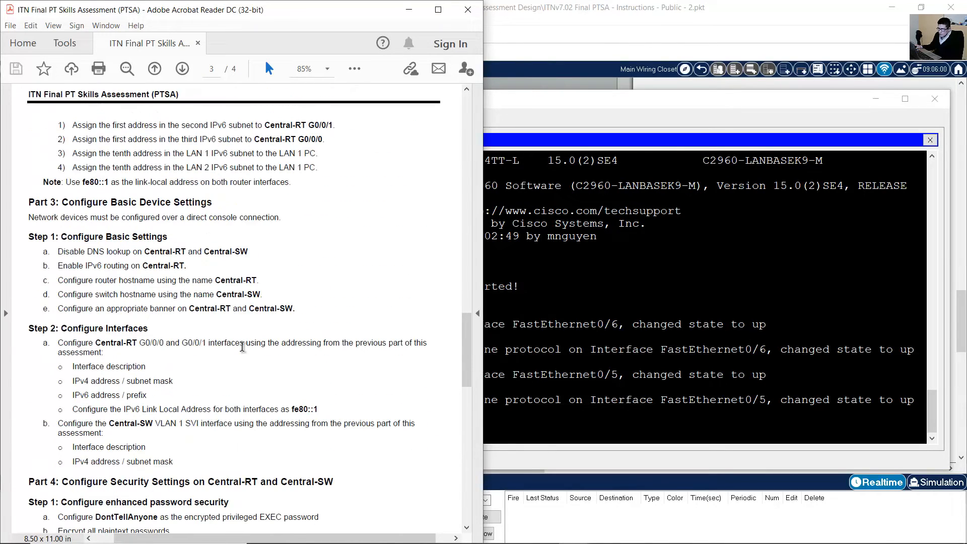
pyautogui.scroll(-1, 232, 338)
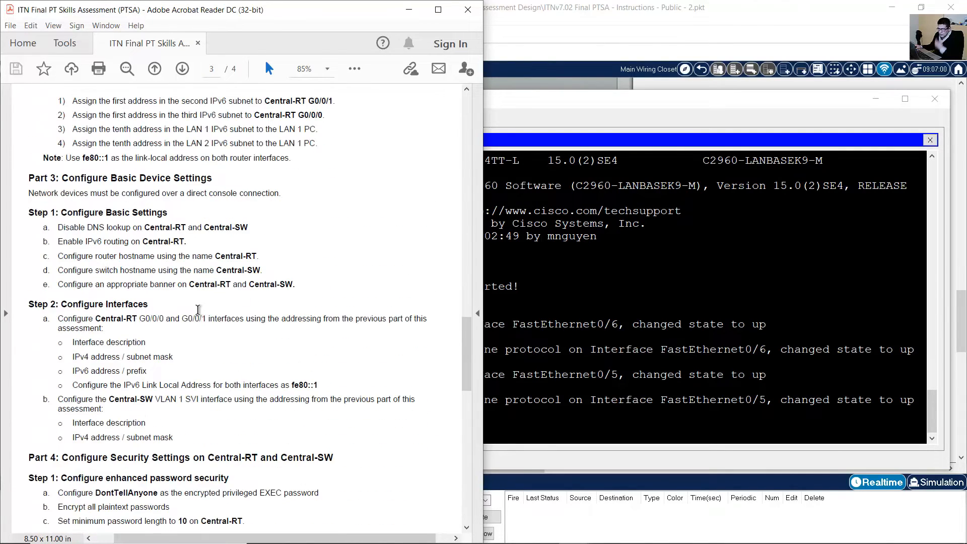
pyautogui.moveTo(72, 213); pyautogui.dragTo(165, 217)
pyautogui.moveTo(59, 227); pyautogui.dragTo(249, 231)
pyautogui.click(496, 297)
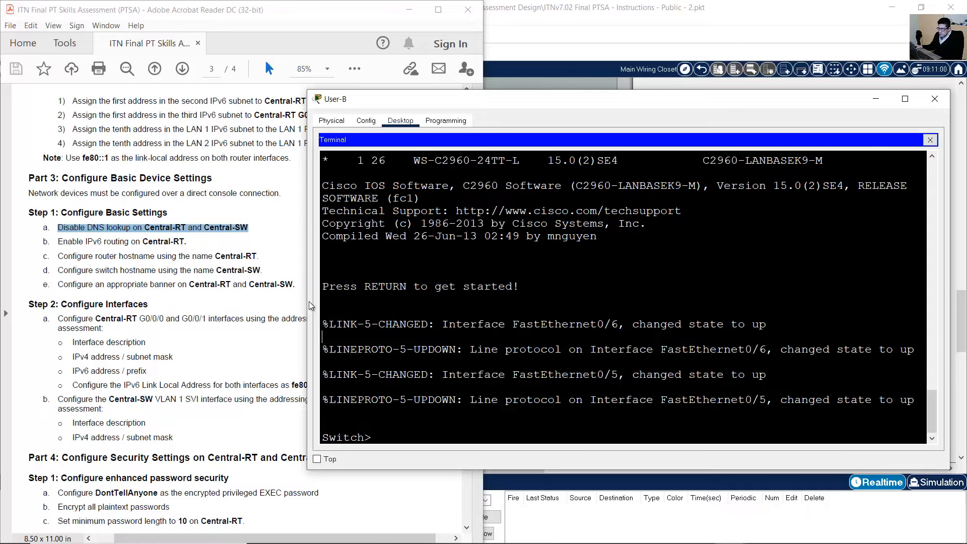
# Enter global configuration on the switch and disable DNS lookup with no ip domain lookup.
pyautogui.moveTo(306, 301); pyautogui.dragTo(360, 301)
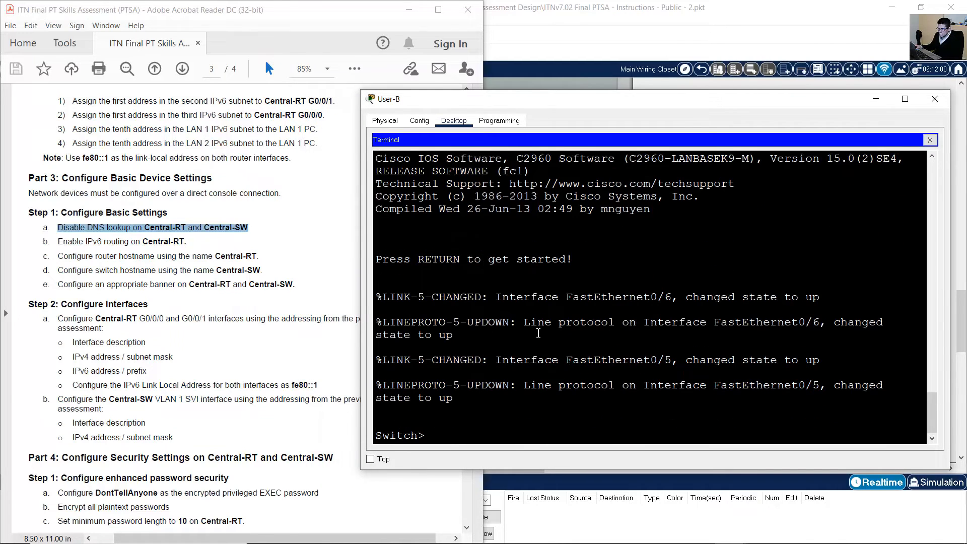
pyautogui.write('en')
pyautogui.press('Return')
pyautogui.write('conf te')
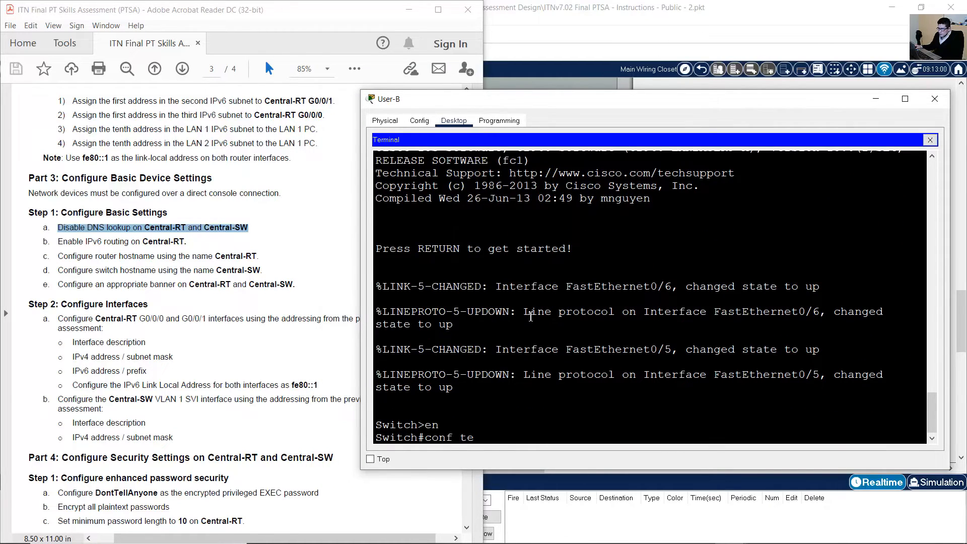
pyautogui.write('rm')
pyautogui.press('Return')
pyautogui.write('onfig)#no ip d')
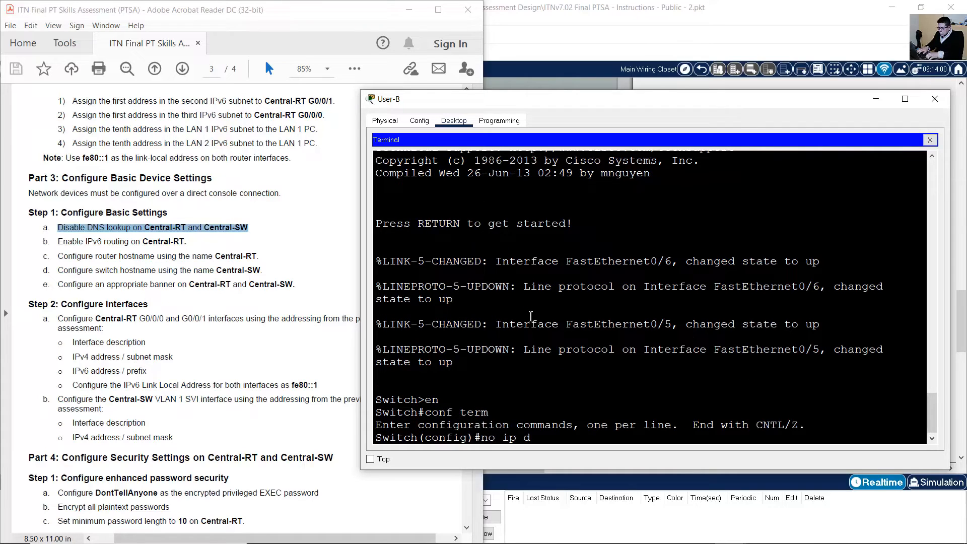
pyautogui.write('omain lookup')
pyautogui.press('Return')
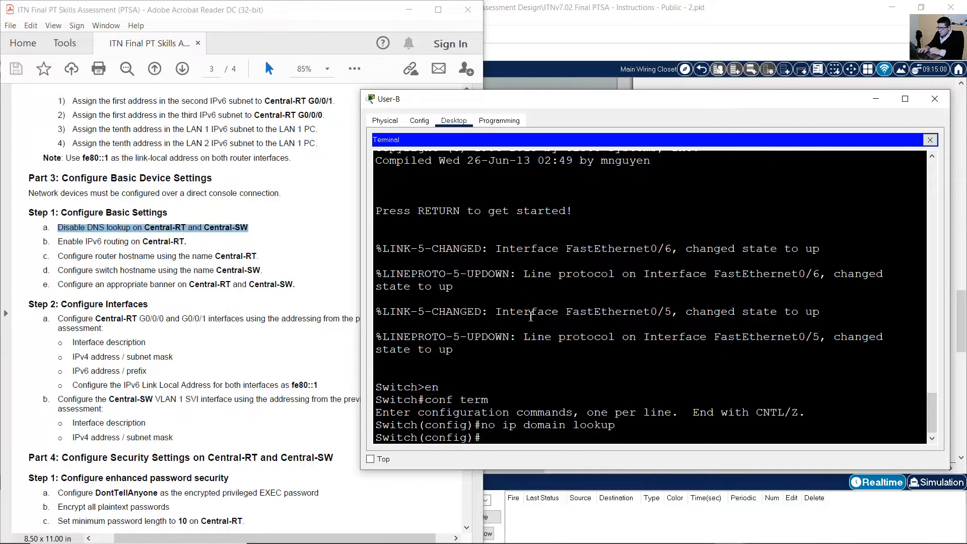
# Rename the switch to Central-SW.
pyautogui.click(97, 238)
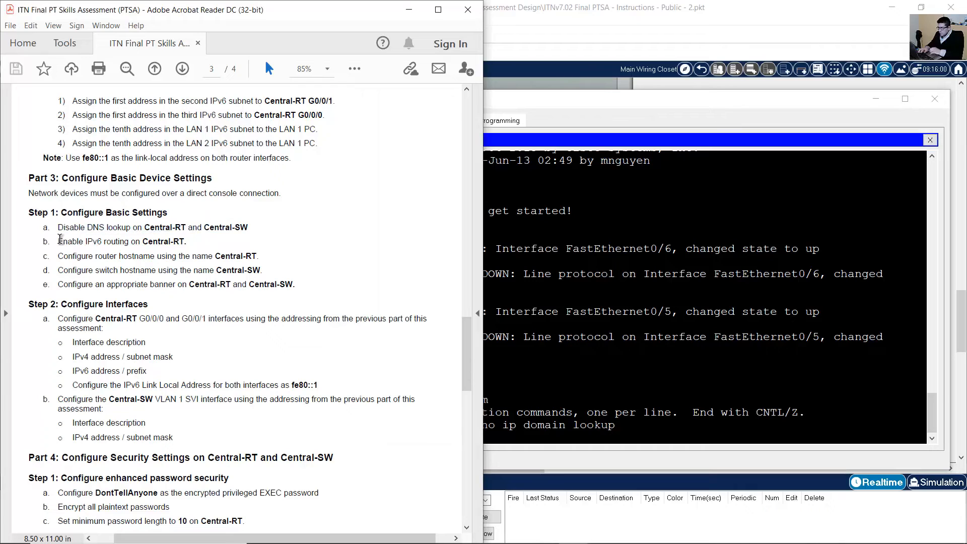
pyautogui.moveTo(58, 241); pyautogui.dragTo(188, 245)
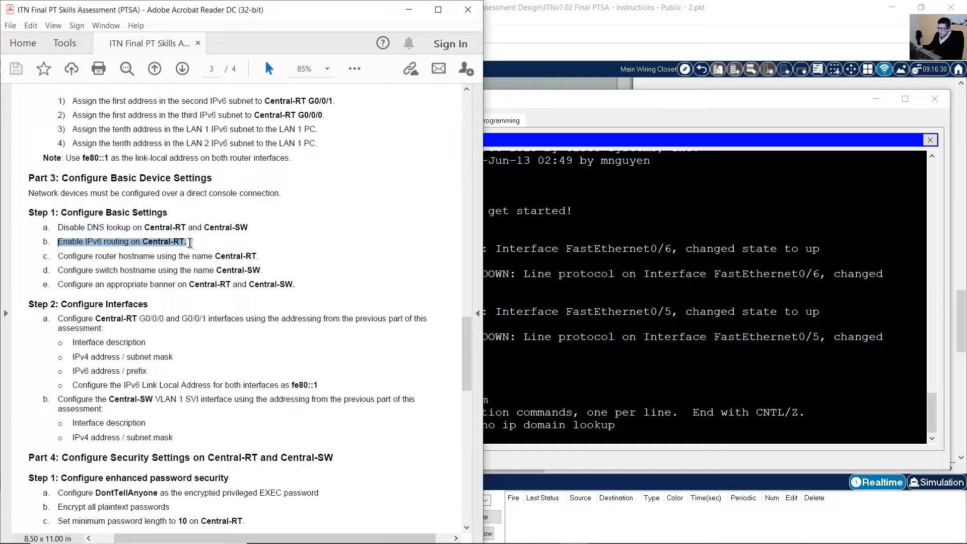
pyautogui.click(167, 256)
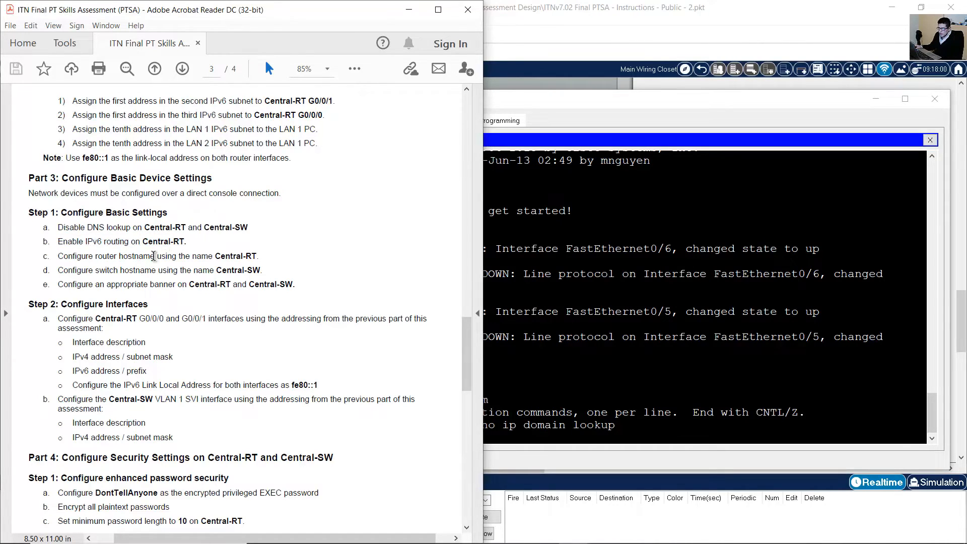
pyautogui.moveTo(58, 256); pyautogui.dragTo(247, 259)
pyautogui.click(208, 260)
pyautogui.moveTo(78, 271); pyautogui.dragTo(263, 272)
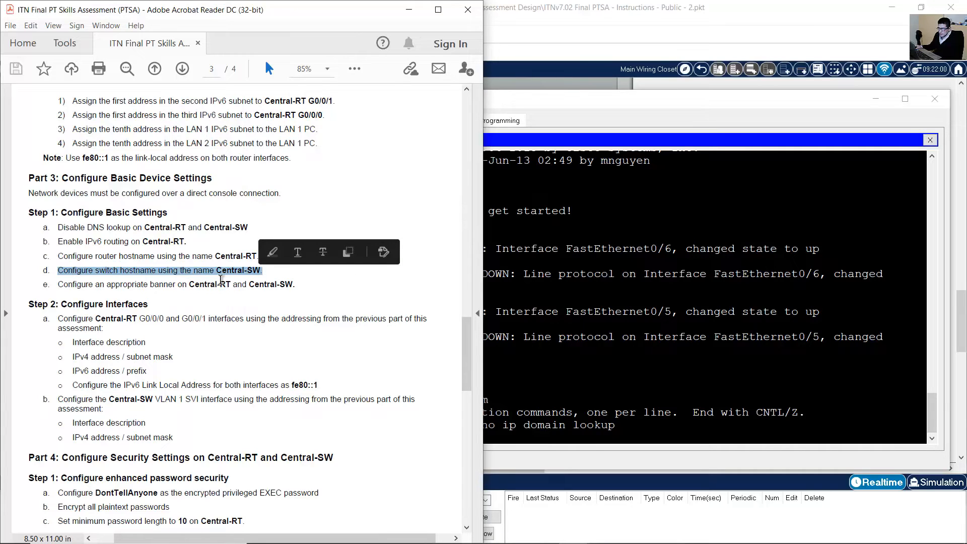
pyautogui.click(225, 275)
pyautogui.moveTo(221, 272); pyautogui.dragTo(276, 270)
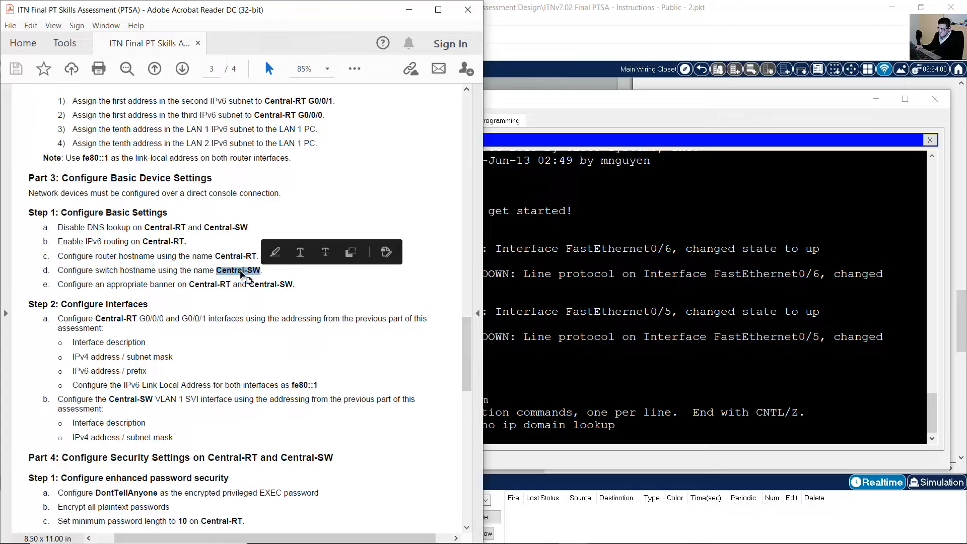
pyautogui.click(673, 343)
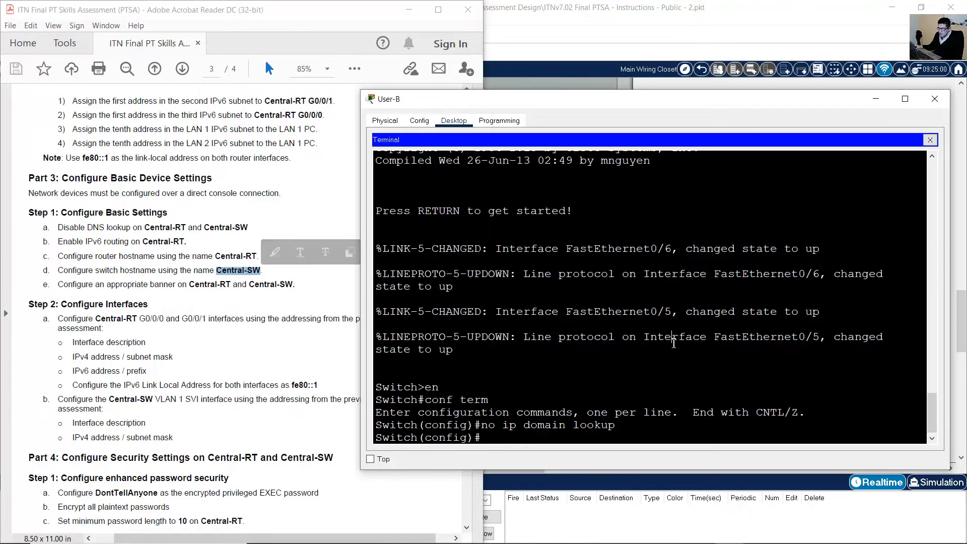
pyautogui.write('hosntmae')
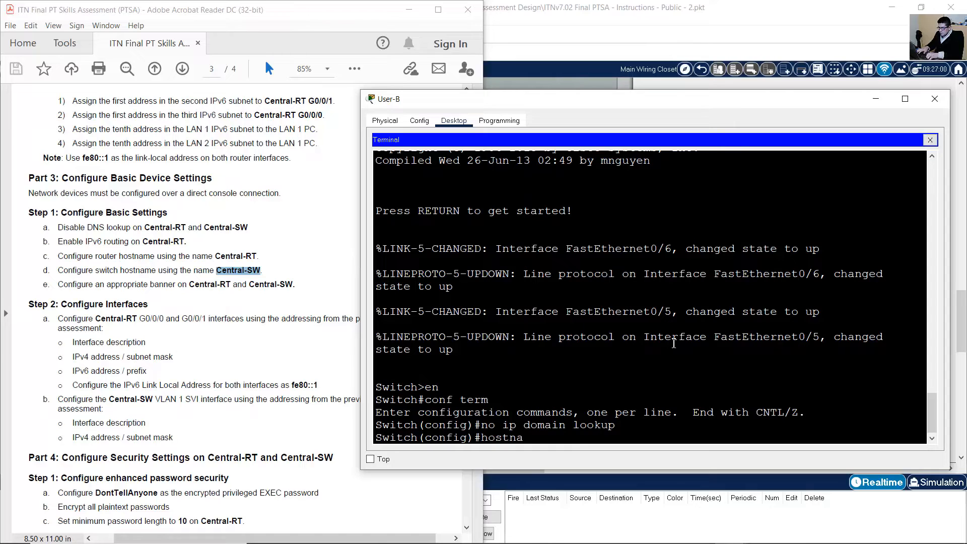
pyautogui.write(' Central-SW')
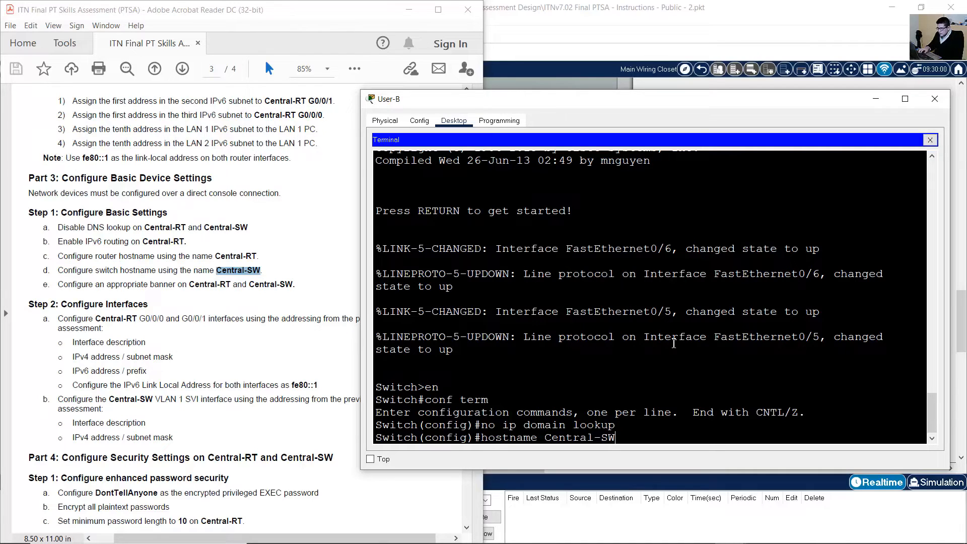
pyautogui.press('Return')
pyautogui.click(160, 277)
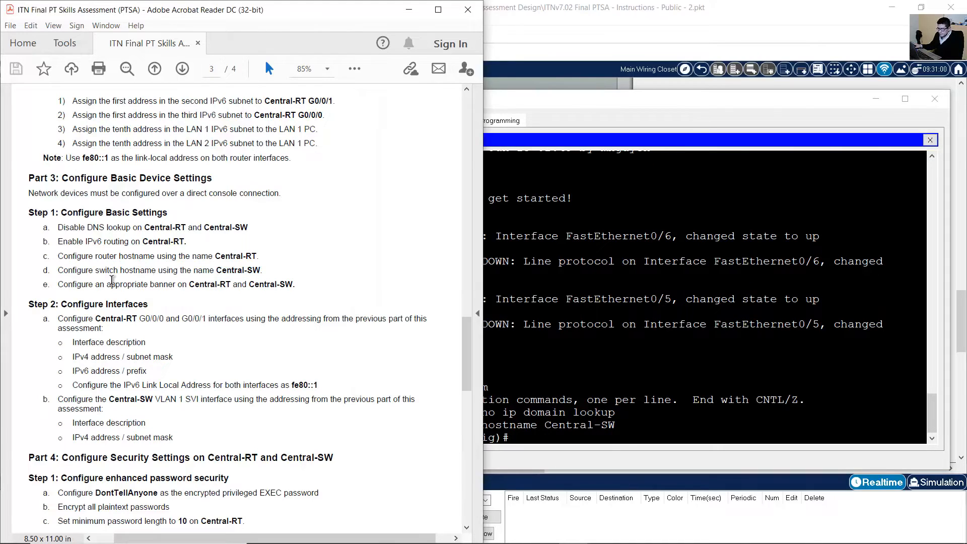
# Set the Central-SW MOTD banner to 'Unauthorized Access is Prohibited!' and mark the Configure Interfaces step.
pyautogui.moveTo(81, 286); pyautogui.dragTo(298, 288)
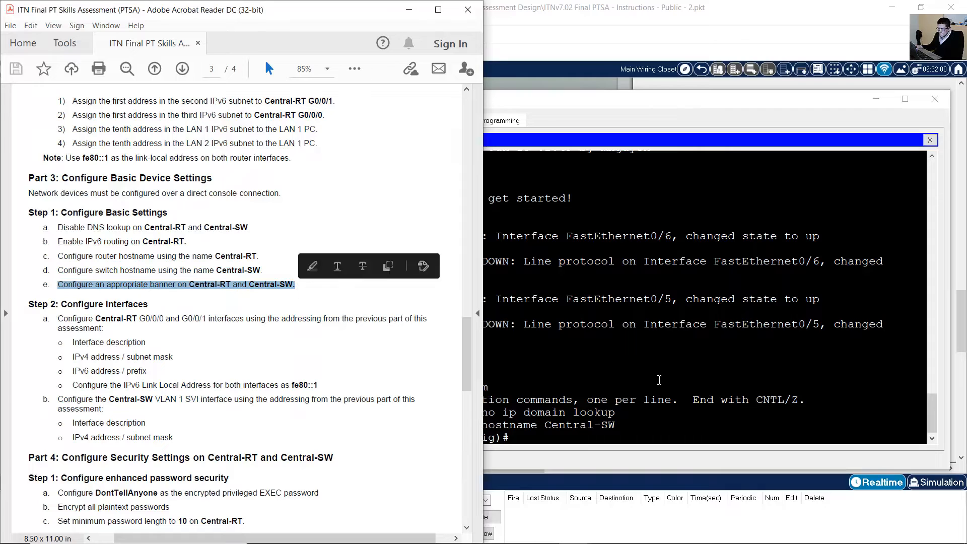
pyautogui.click(716, 387)
pyautogui.write('banner motd $U')
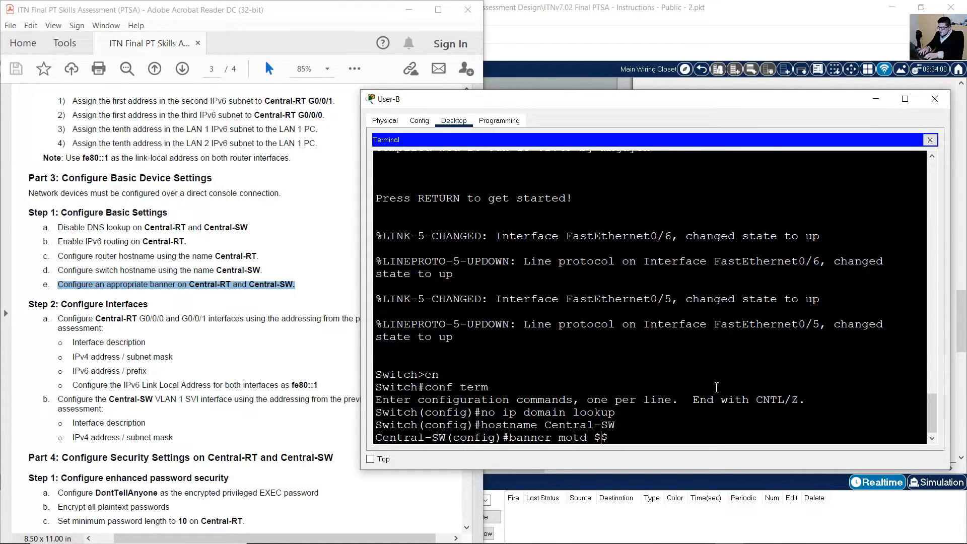
pyautogui.write('nauthorized Access is ')
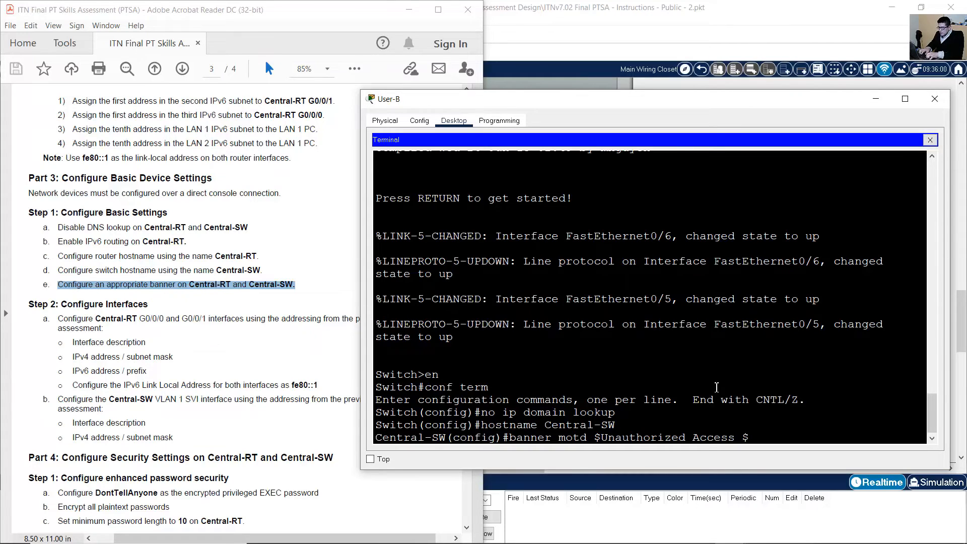
pyautogui.write('Prohibited!')
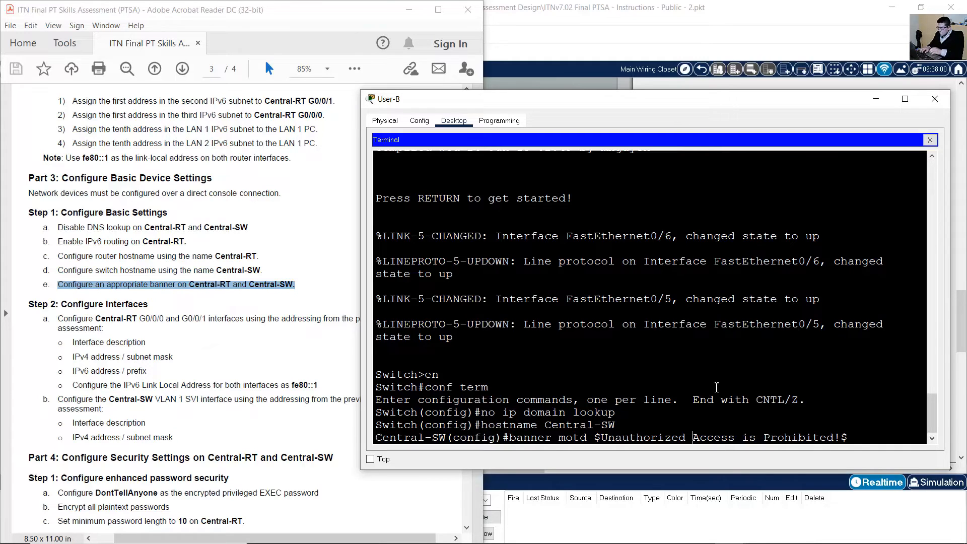
pyautogui.press('Right')
pyautogui.press('Right')
pyautogui.press('Right')
pyautogui.press('Right')
pyautogui.press('Right')
pyautogui.press('Right')
pyautogui.press('Right')
pyautogui.press('Right')
pyautogui.press('Right')
pyautogui.press('Right')
pyautogui.press('Right')
pyautogui.press('Right')
pyautogui.press('Right')
pyautogui.press('Right')
pyautogui.press('Right')
pyautogui.press('Right')
pyautogui.press('Right')
pyautogui.press('Right')
pyautogui.press('Right')
pyautogui.press('Right')
pyautogui.press('Return')
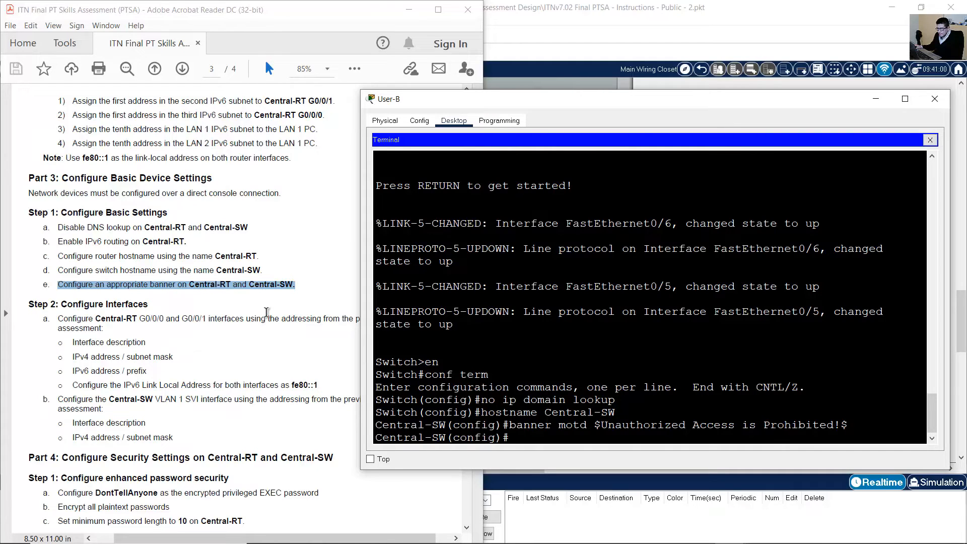
pyautogui.click(224, 314)
pyautogui.moveTo(83, 308); pyautogui.dragTo(182, 320)
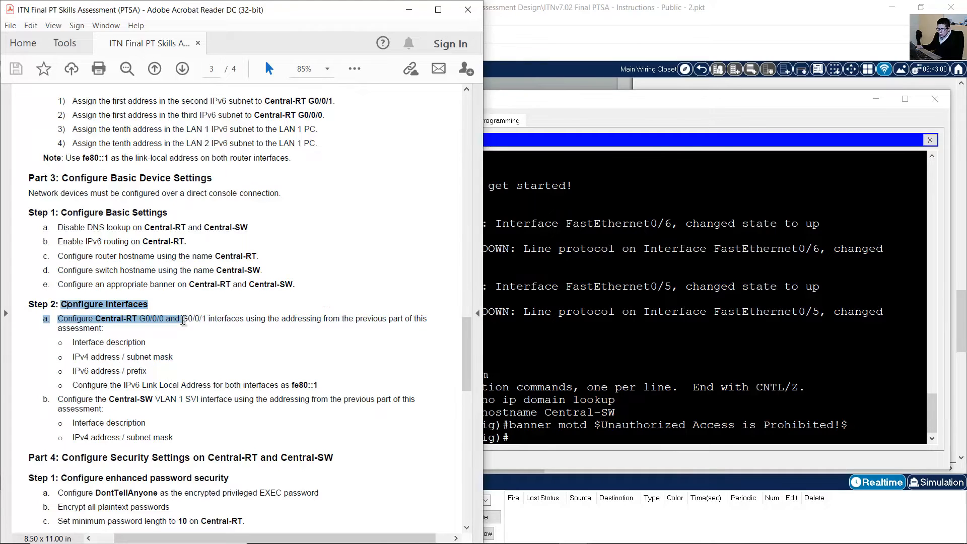
# Scroll the instructions to Part 3 Step 2b and highlight the Central-SW VLAN 1 SVI bullets.
pyautogui.click(183, 320)
pyautogui.scroll(-3, 182, 321)
pyautogui.moveTo(93, 247); pyautogui.dragTo(329, 304)
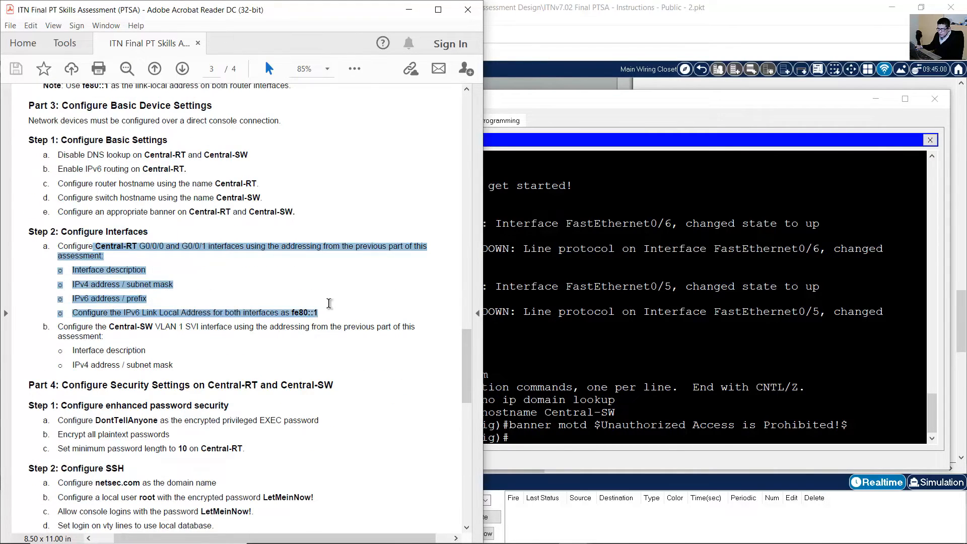
pyautogui.scroll(-4, 328, 304)
pyautogui.click(192, 232)
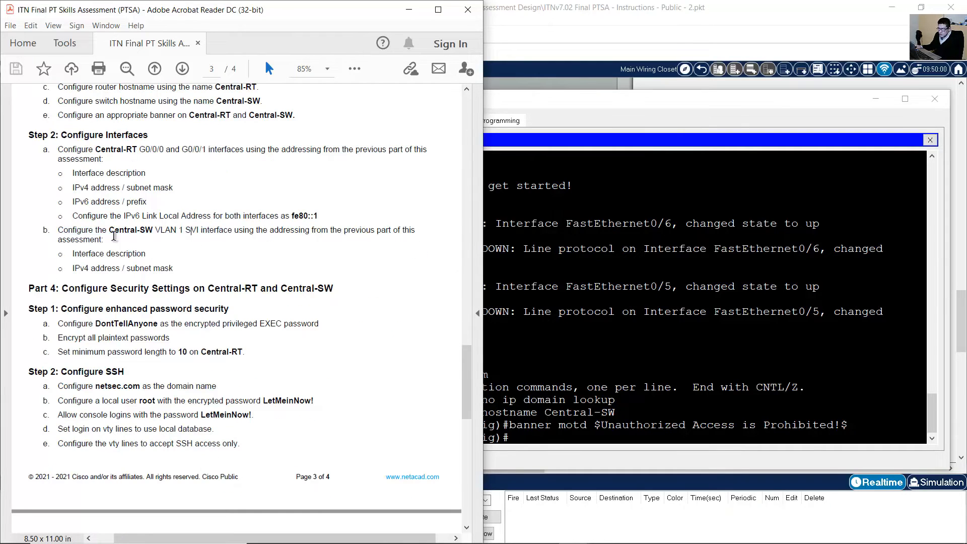
pyautogui.moveTo(58, 231); pyautogui.dragTo(412, 231)
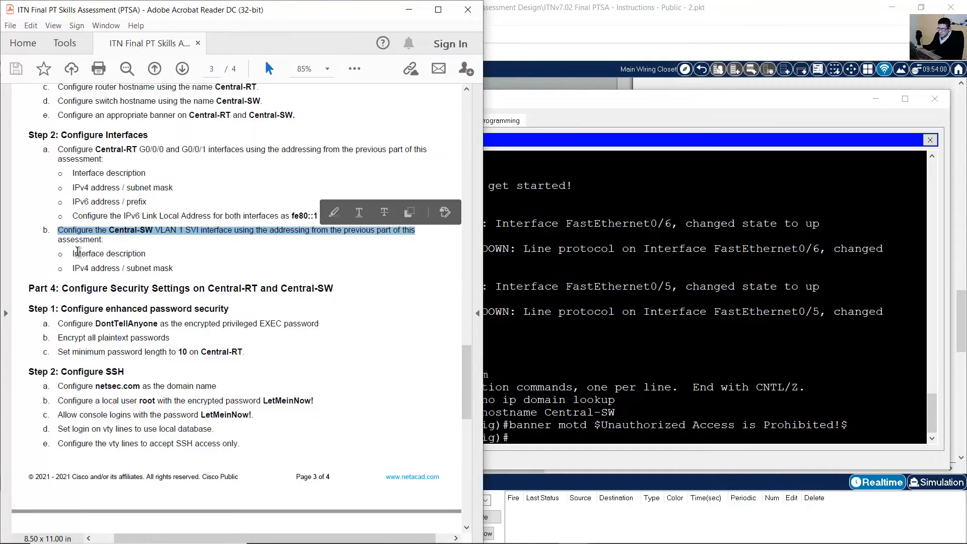
pyautogui.moveTo(74, 253); pyautogui.dragTo(169, 262)
pyautogui.click(96, 273)
pyautogui.moveTo(73, 268); pyautogui.dragTo(176, 266)
pyautogui.click(609, 313)
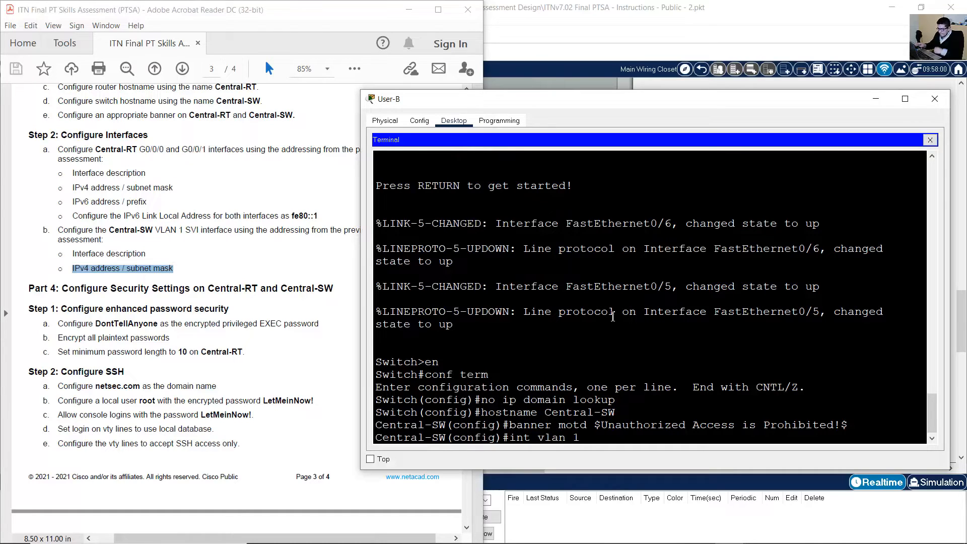
# Enter VLAN 1 interface configuration and locate the S1 switch in the PDF topology.
pyautogui.press('Return')
pyautogui.write('description')
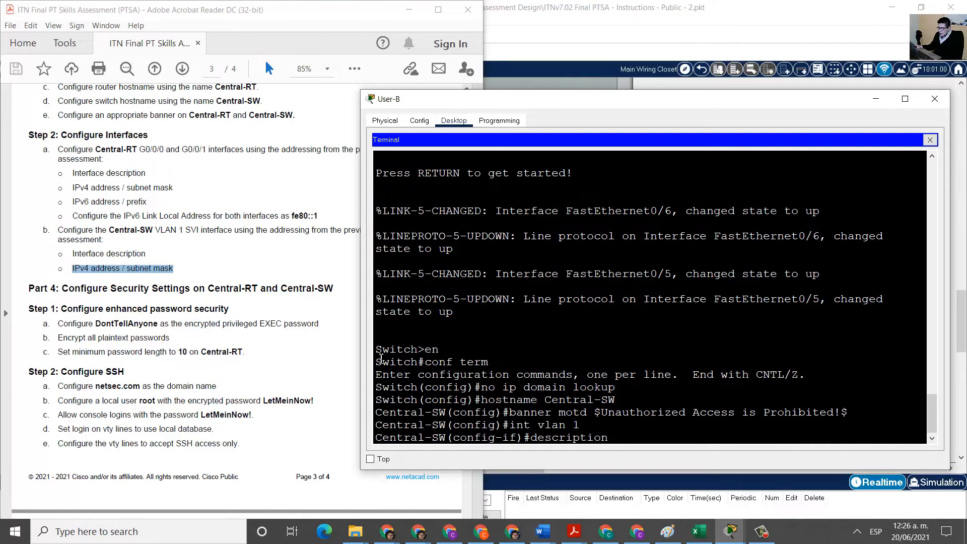
pyautogui.click(295, 334)
pyautogui.moveTo(469, 384); pyautogui.dragTo(466, 116)
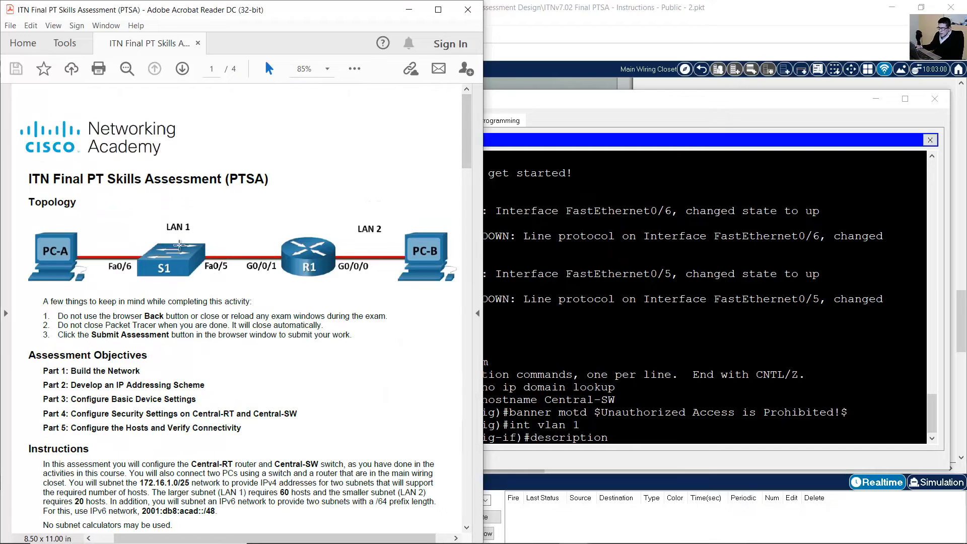
pyautogui.moveTo(216, 227); pyautogui.dragTo(127, 287)
pyautogui.click(262, 298)
pyautogui.moveTo(471, 129); pyautogui.dragTo(458, 391)
# Give the VLAN 1 interface the description 'LAN 1' and review the next SVI bullet.
pyautogui.click(737, 368)
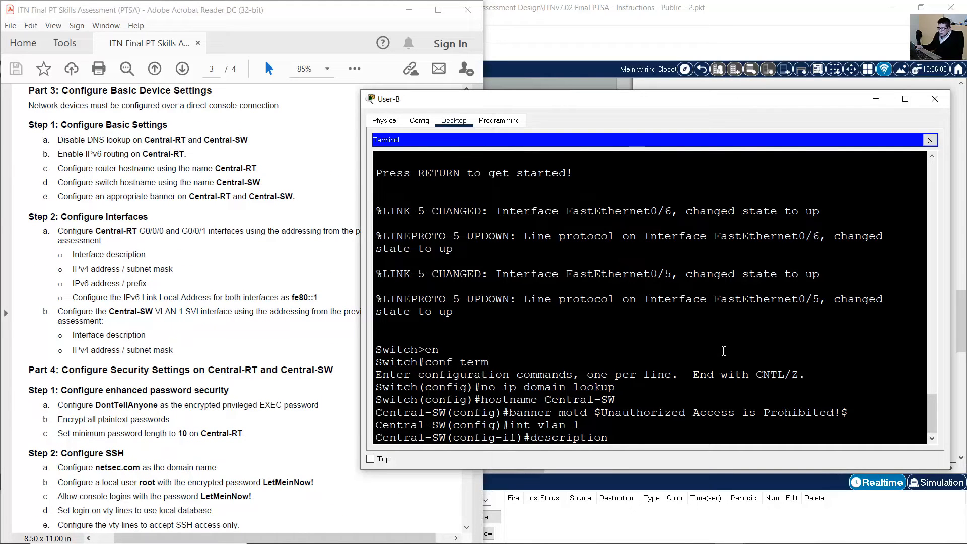
pyautogui.write('LAN 1')
pyautogui.press('Return')
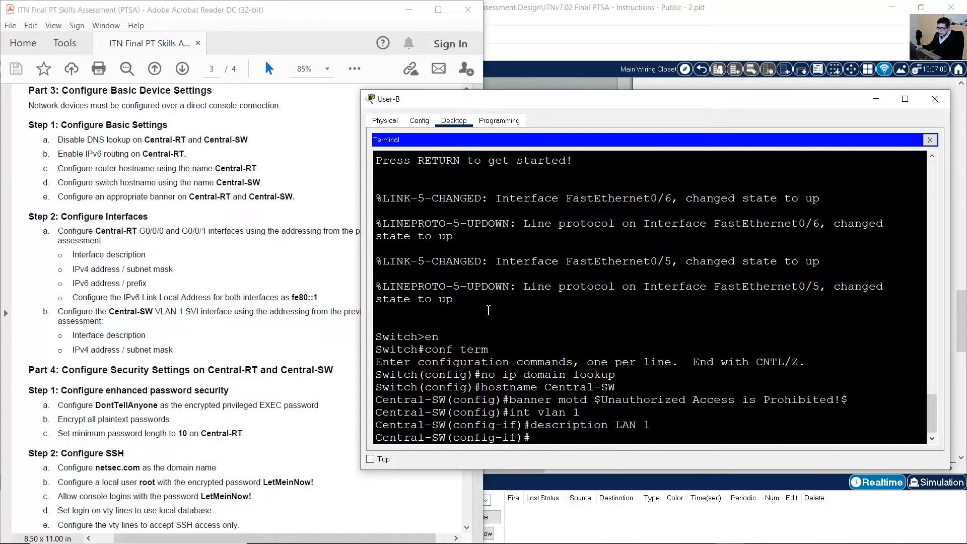
pyautogui.click(276, 247)
pyautogui.scroll(-2, 99, 281)
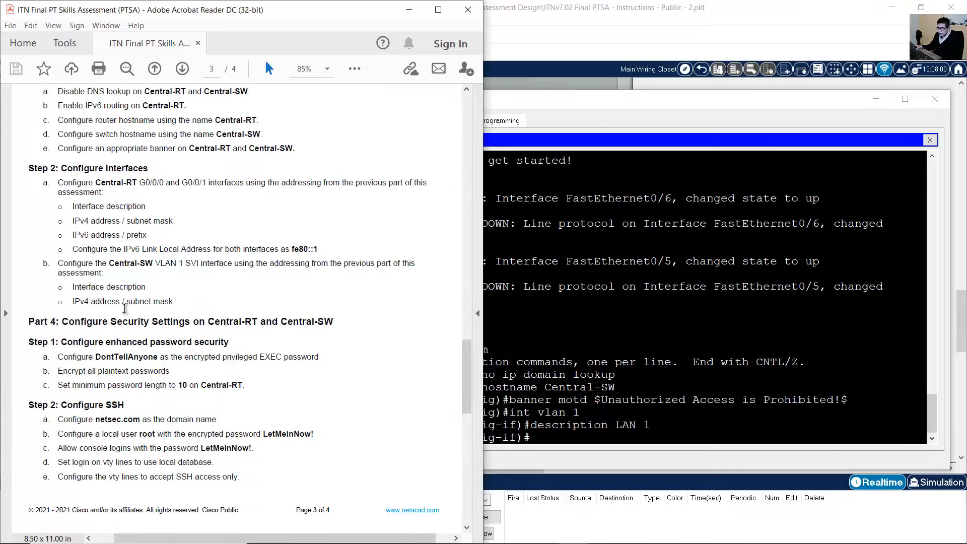
pyautogui.moveTo(72, 303); pyautogui.dragTo(174, 302)
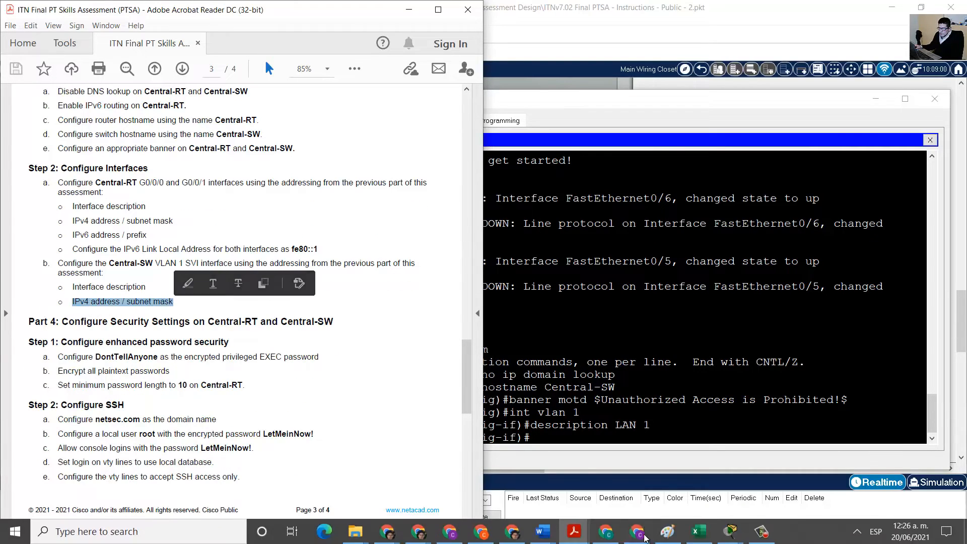
# Confirm the Central-SW SVI address 172.16.1.2/26 in the Excel addressing table, then begin the ip address command.
pyautogui.click(684, 532)
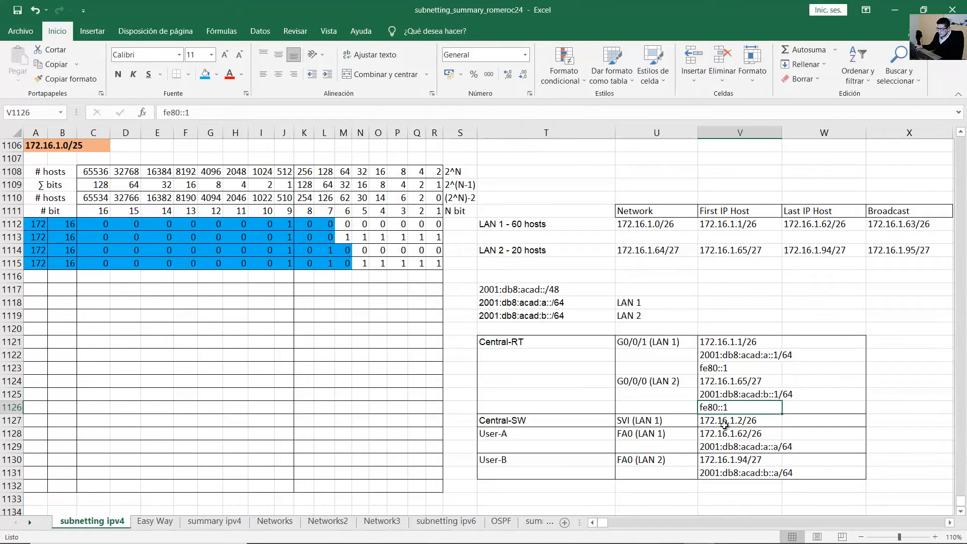
pyautogui.moveTo(654, 423); pyautogui.dragTo(717, 424)
pyautogui.click(718, 432)
pyautogui.click(721, 421)
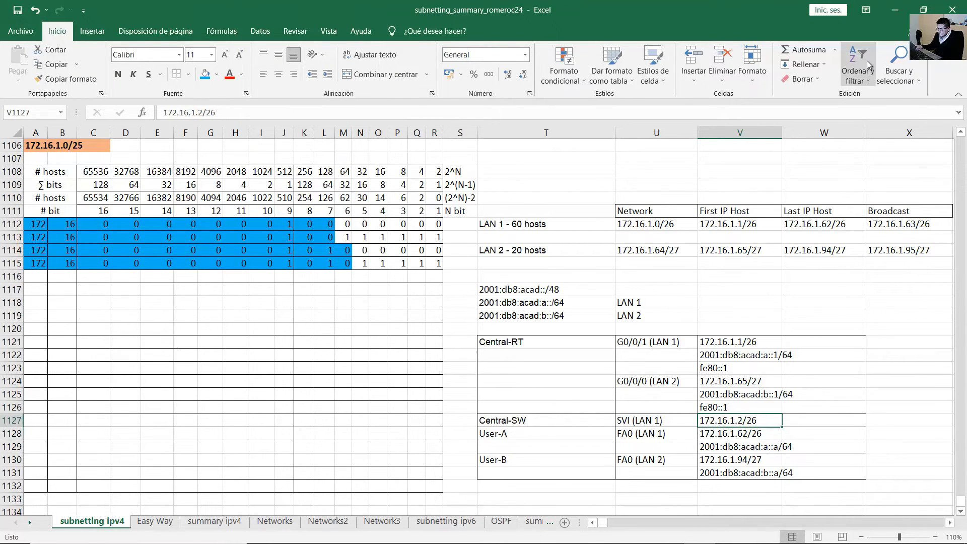
pyautogui.click(896, 10)
pyautogui.write('ip ad')
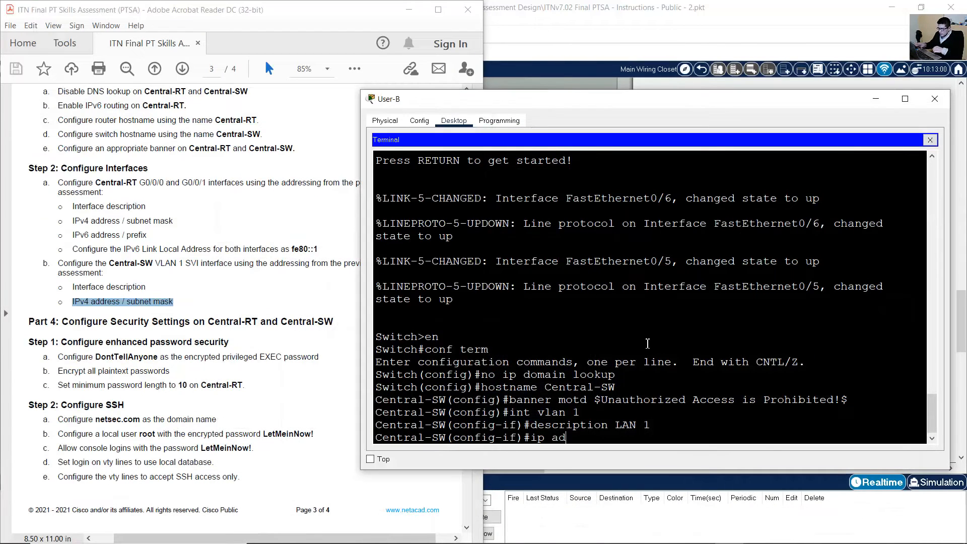
pyautogui.write('dress 172.16.1.2 255.255.255.192')
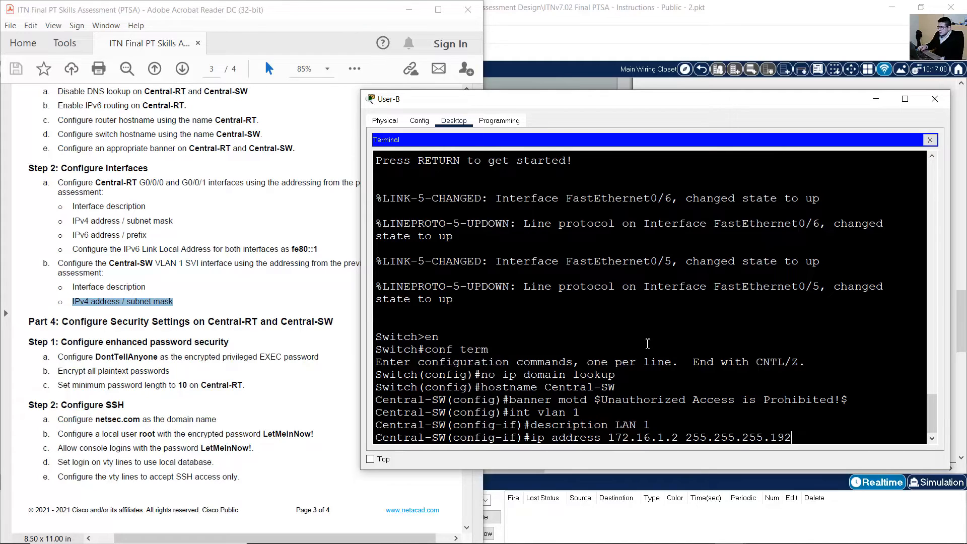
# Assign 172.16.1.2 255.255.255.192 to VLAN 1, enable it with no shutdown, and exit.
pyautogui.press('Return')
pyautogui.write('no sht')
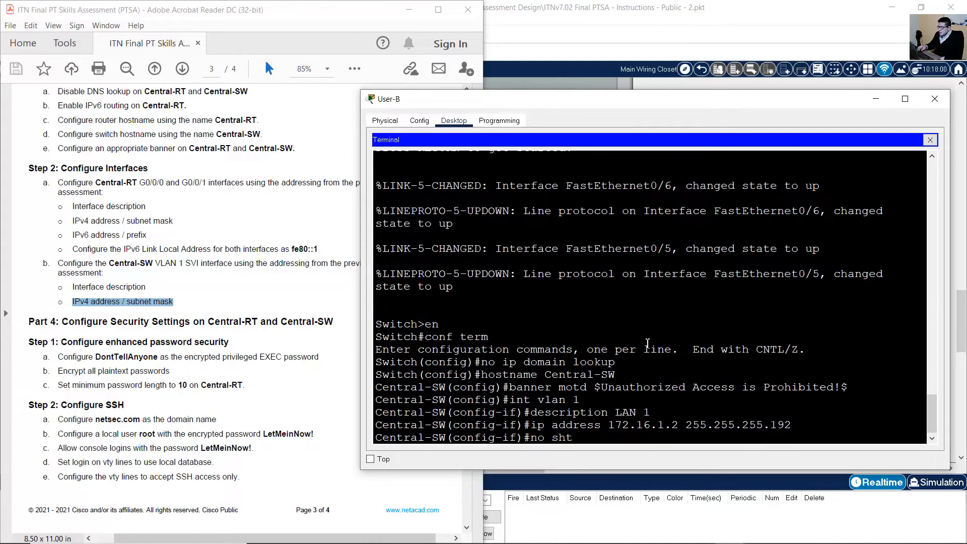
pyautogui.press('BackSpace')
pyautogui.write('utdown')
pyautogui.press('Return')
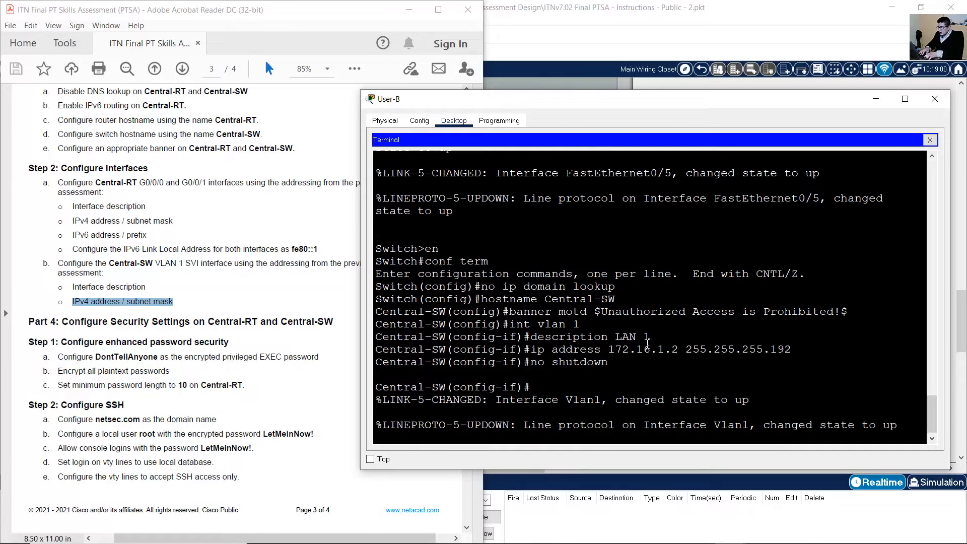
pyautogui.write('exit')
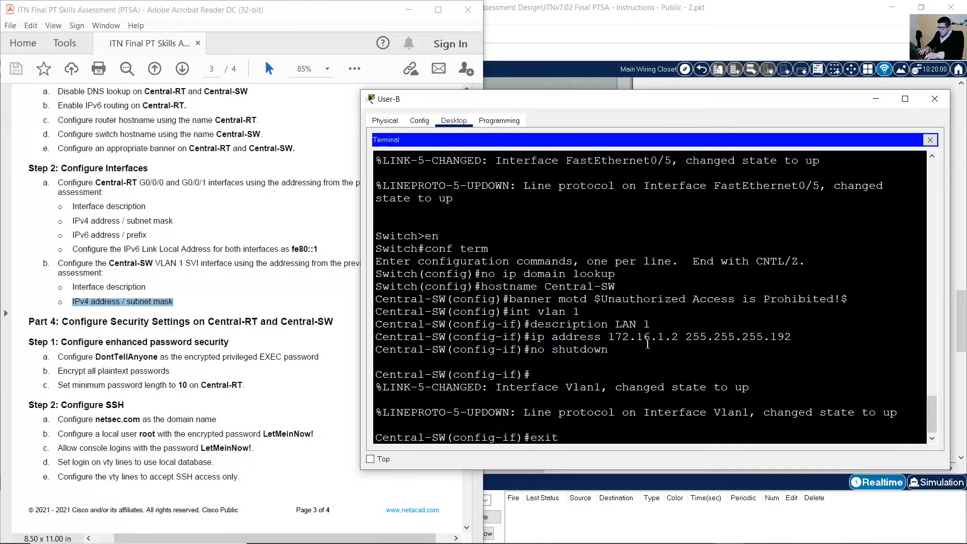
pyautogui.press('Return')
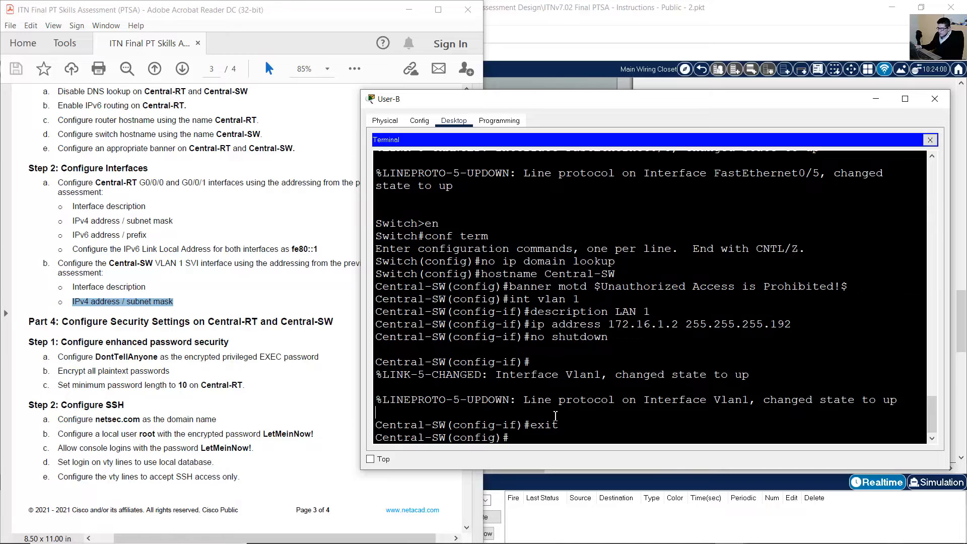
# Begin the ip default-gateway command and locate the router's G0/0/1 port on the topology diagram.
pyautogui.write('ip default-gateway')
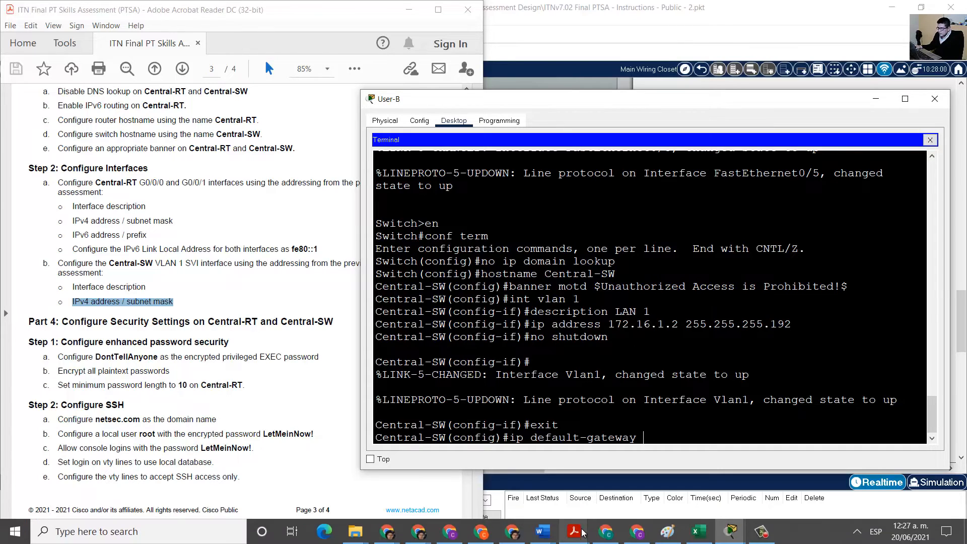
pyautogui.click(573, 537)
pyautogui.click(630, 478)
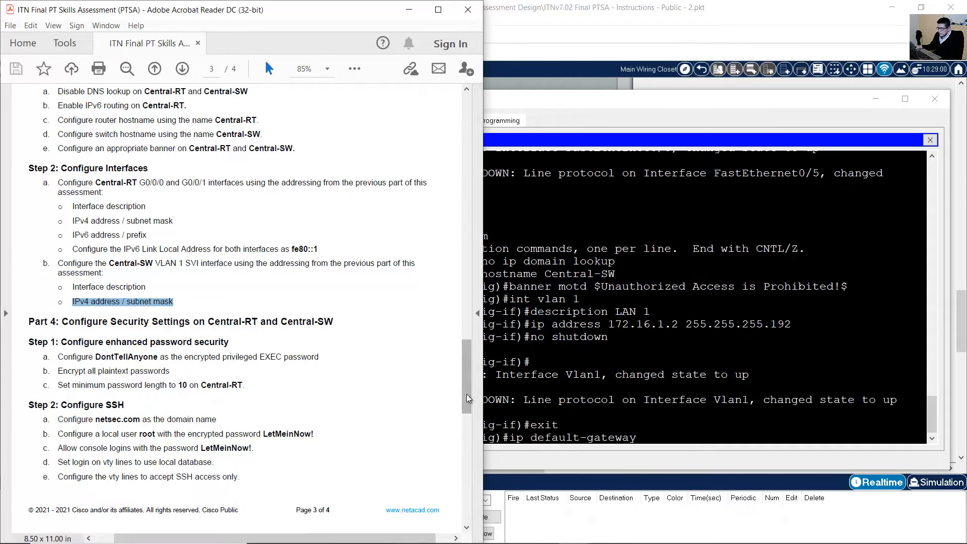
pyautogui.moveTo(467, 394); pyautogui.dragTo(452, 147)
pyautogui.moveTo(130, 215); pyautogui.dragTo(195, 275)
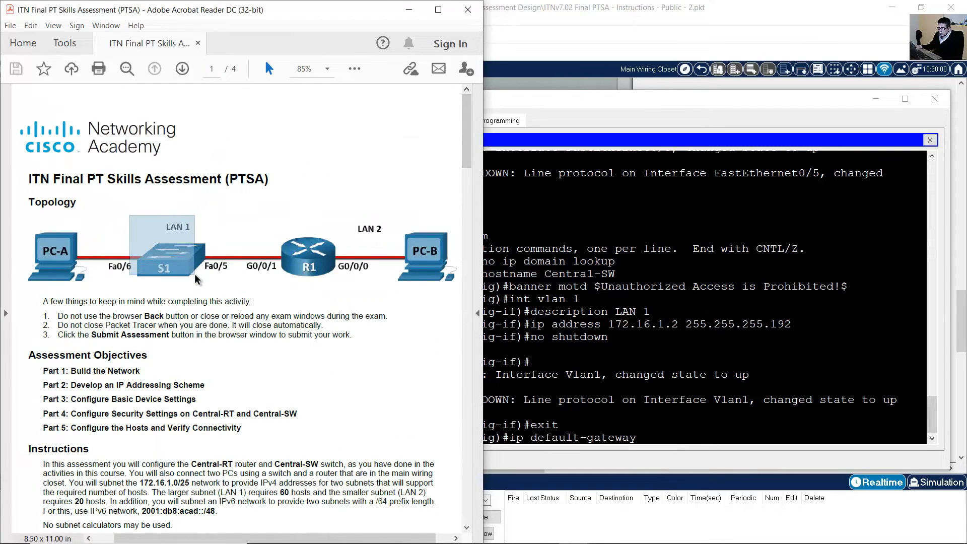
pyautogui.click(262, 242)
pyautogui.click(256, 246)
pyautogui.moveTo(265, 260); pyautogui.dragTo(288, 279)
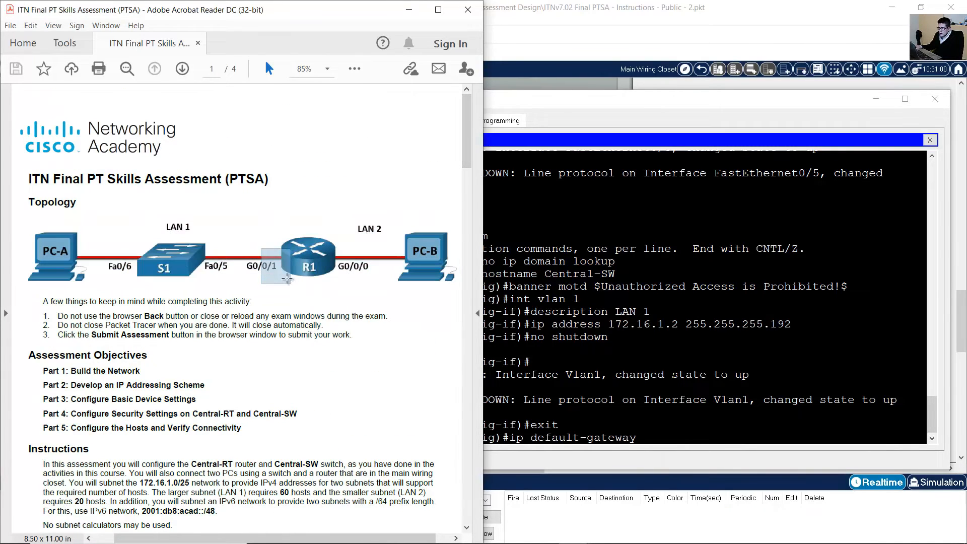
# Confirm Central-RT's LAN 1 address 172.16.1.1/26 in Excel and set it as Central-SW's default gateway.
pyautogui.click(693, 536)
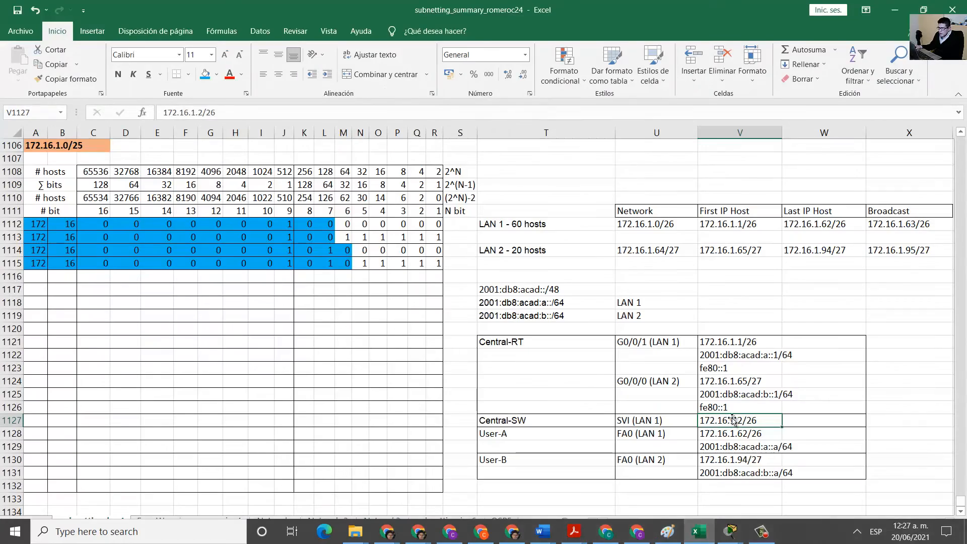
pyautogui.click(638, 342)
pyautogui.click(714, 340)
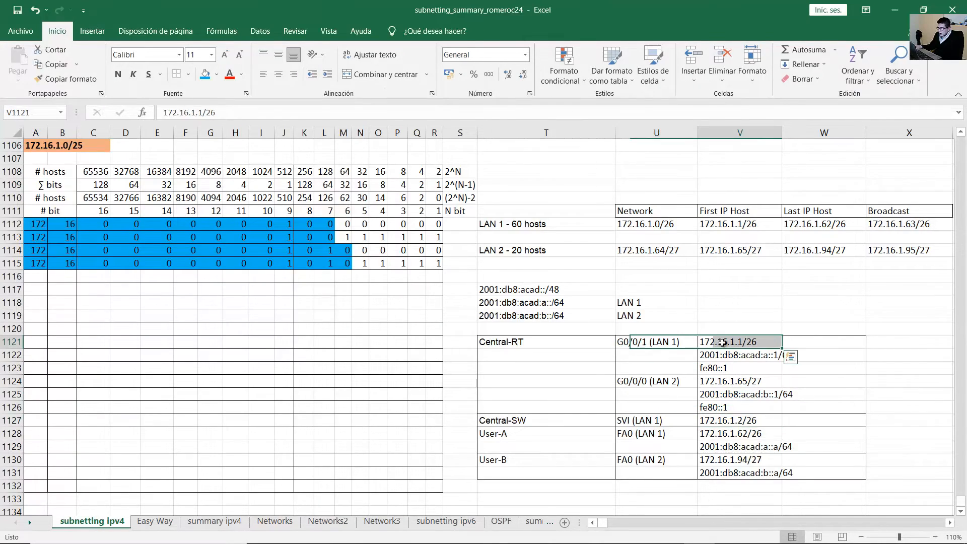
pyautogui.click(895, 10)
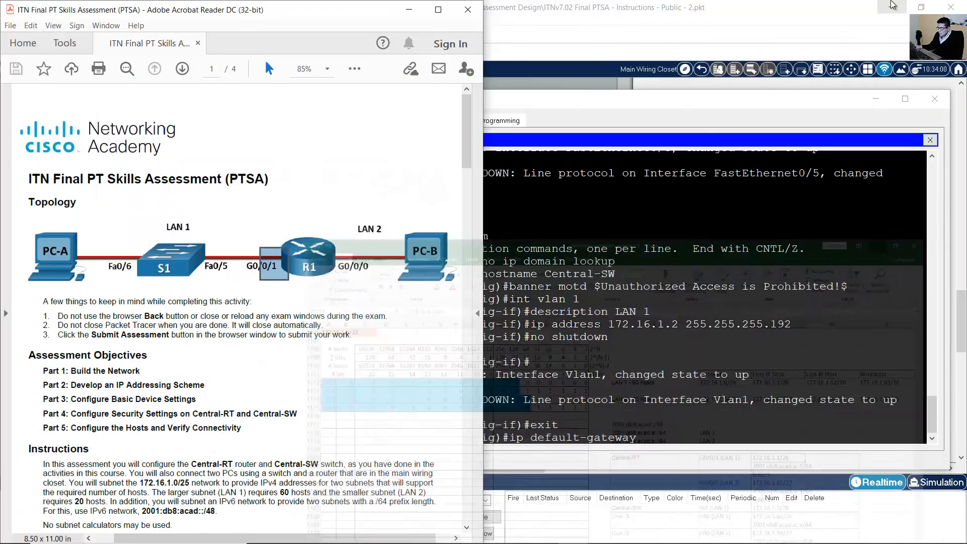
pyautogui.write('2.1')
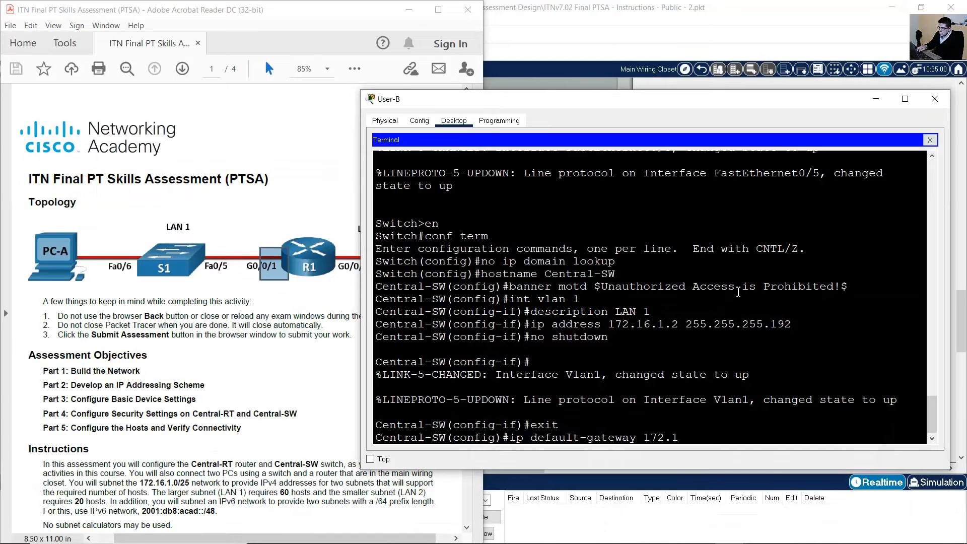
pyautogui.write('6.1.1')
pyautogui.press('Return')
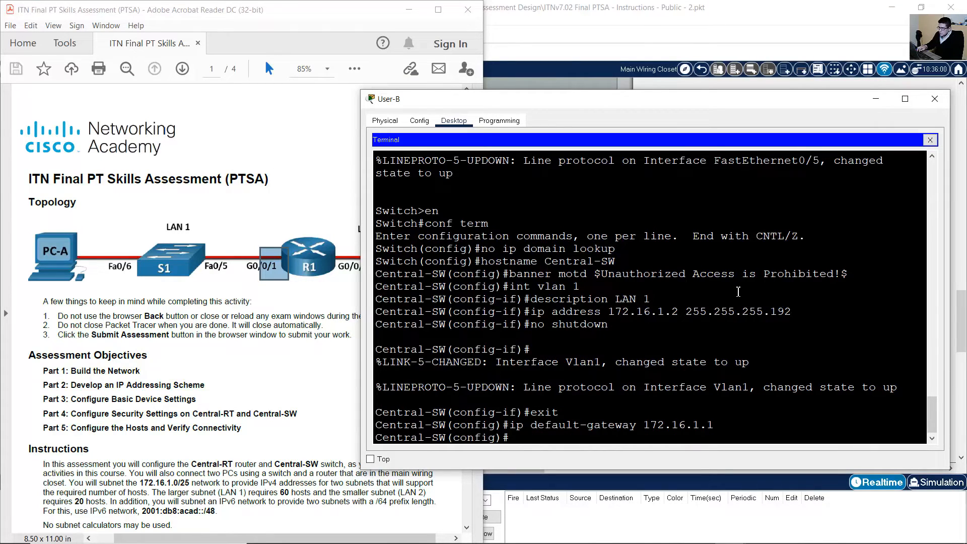
pyautogui.click(241, 374)
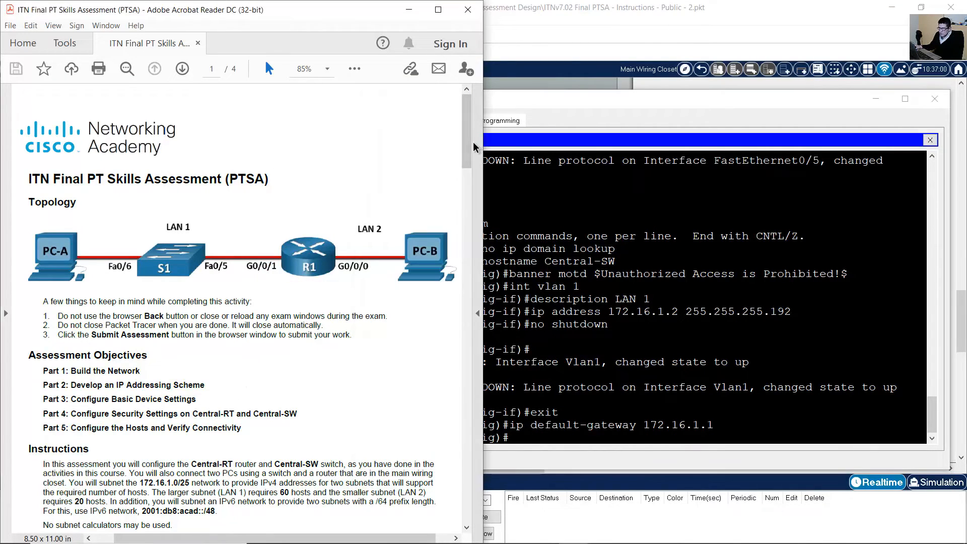
# Read the enhanced password security step and set Central-SW's enable secret to the required password.
pyautogui.moveTo(473, 141); pyautogui.dragTo(440, 372)
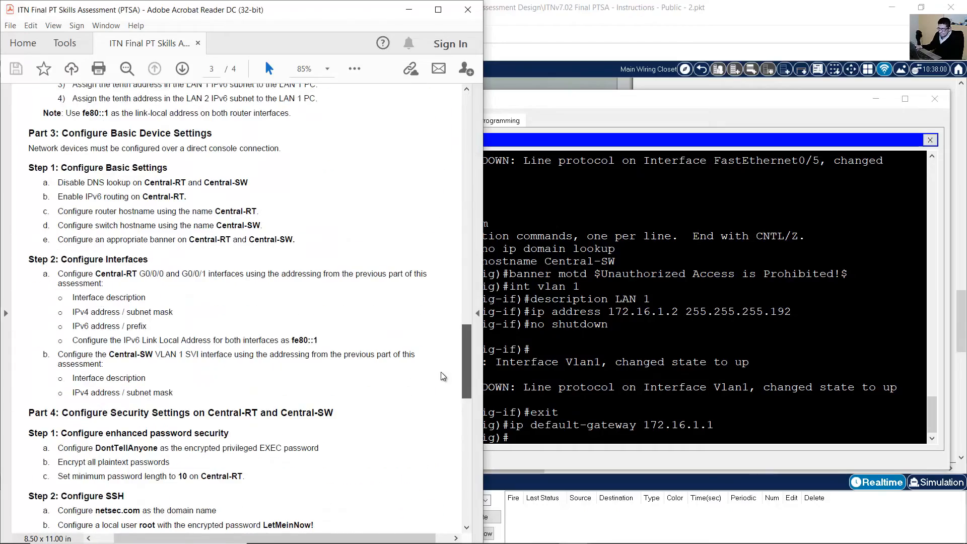
pyautogui.scroll(-10, 440, 387)
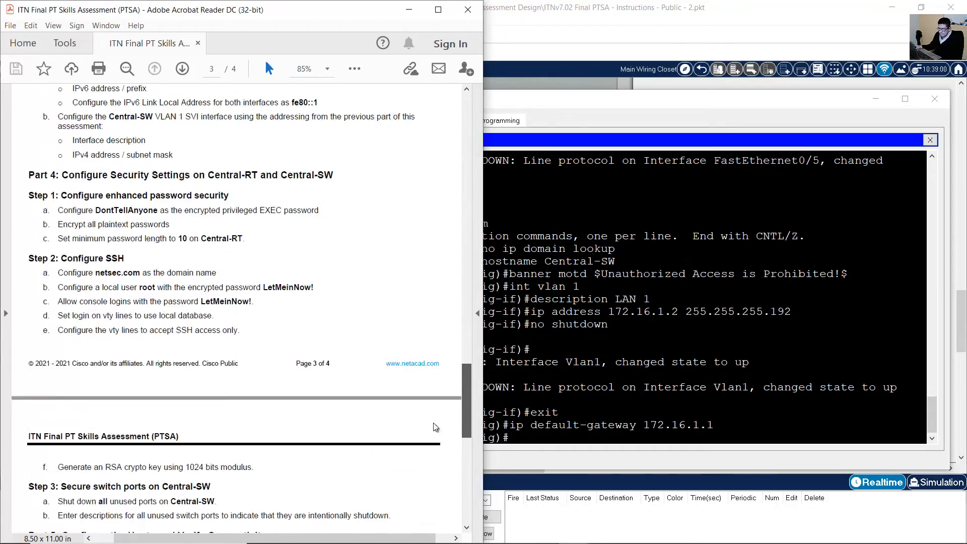
pyautogui.scroll(5, 252, 323)
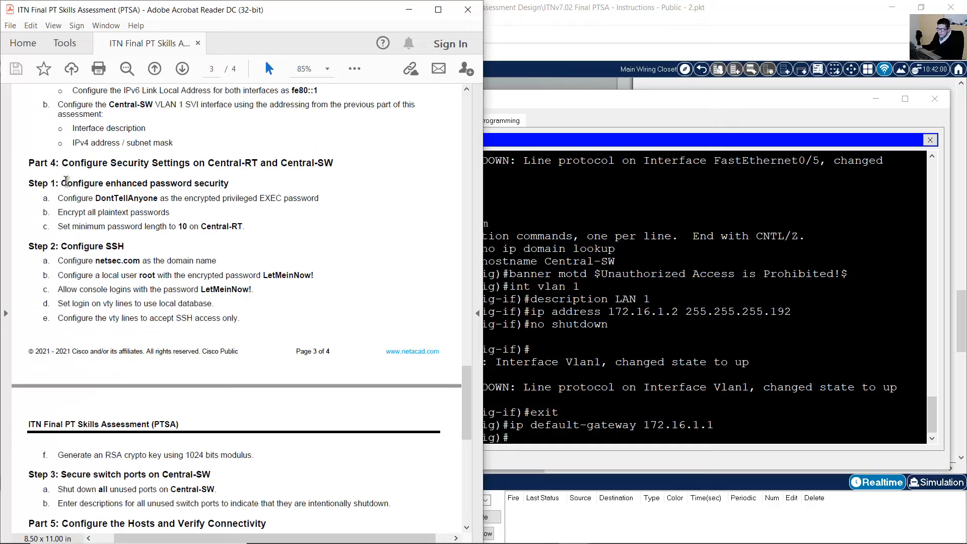
pyautogui.moveTo(61, 183); pyautogui.dragTo(243, 185)
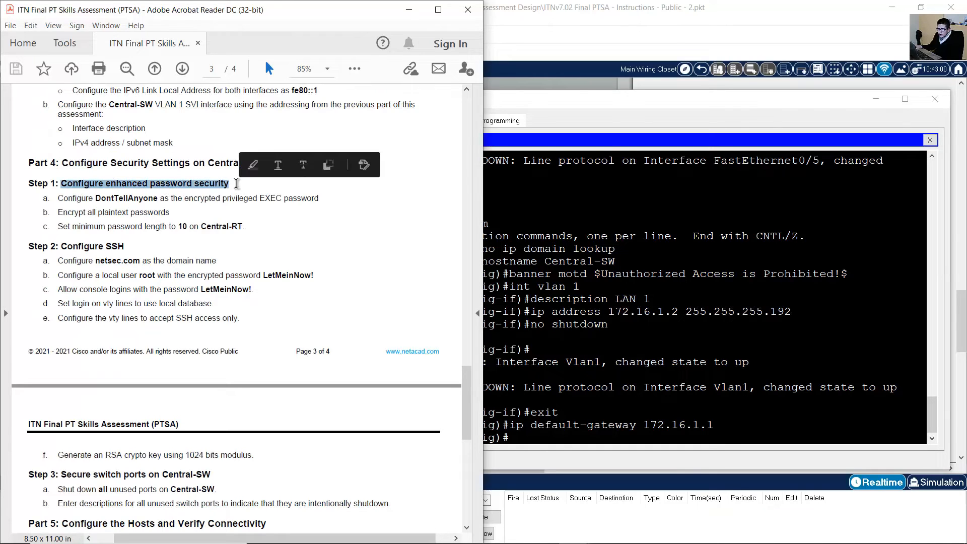
pyautogui.click(173, 206)
pyautogui.moveTo(59, 199); pyautogui.dragTo(317, 199)
pyautogui.click(178, 198)
pyautogui.moveTo(85, 199); pyautogui.dragTo(161, 198)
pyautogui.click(193, 210)
pyautogui.click(704, 298)
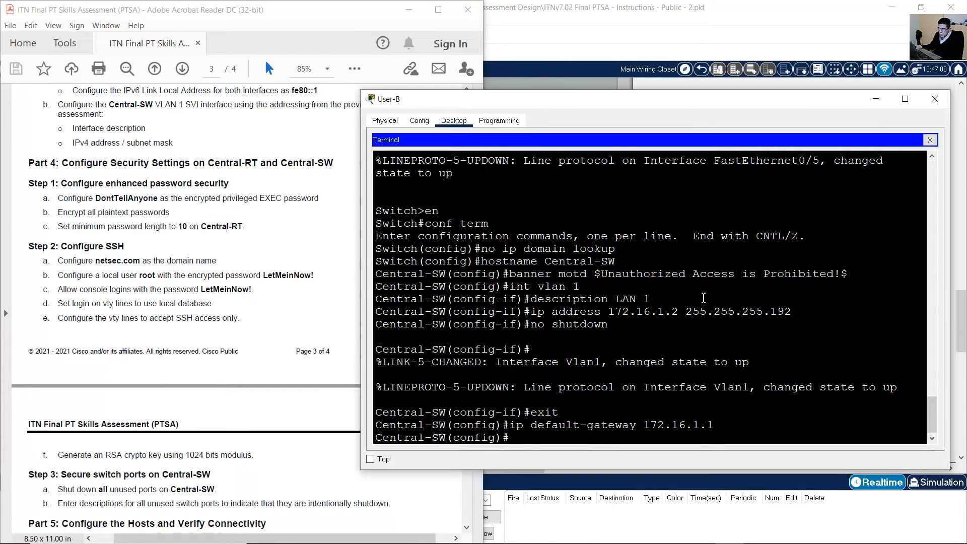
pyautogui.write('enable secret')
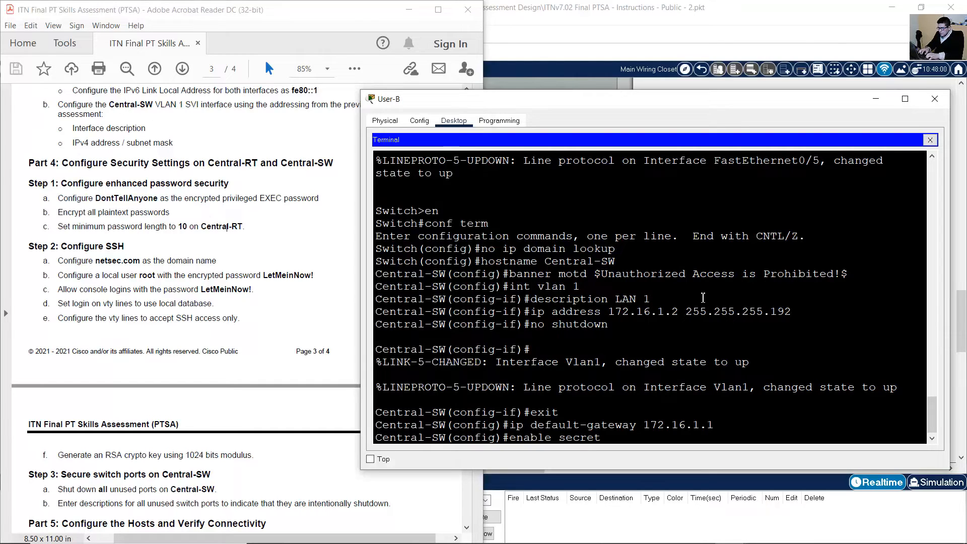
pyautogui.write(' DontTellAnyone')
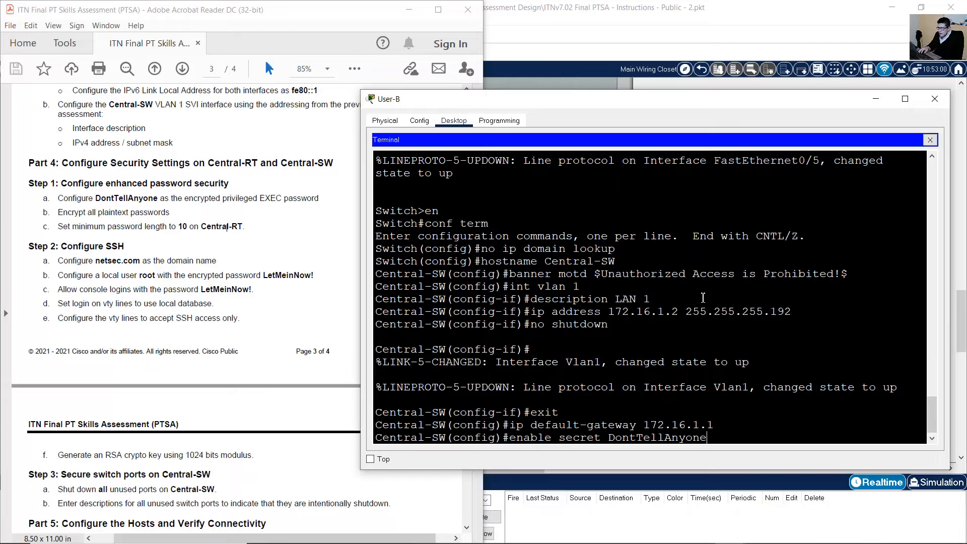
pyautogui.press('Return')
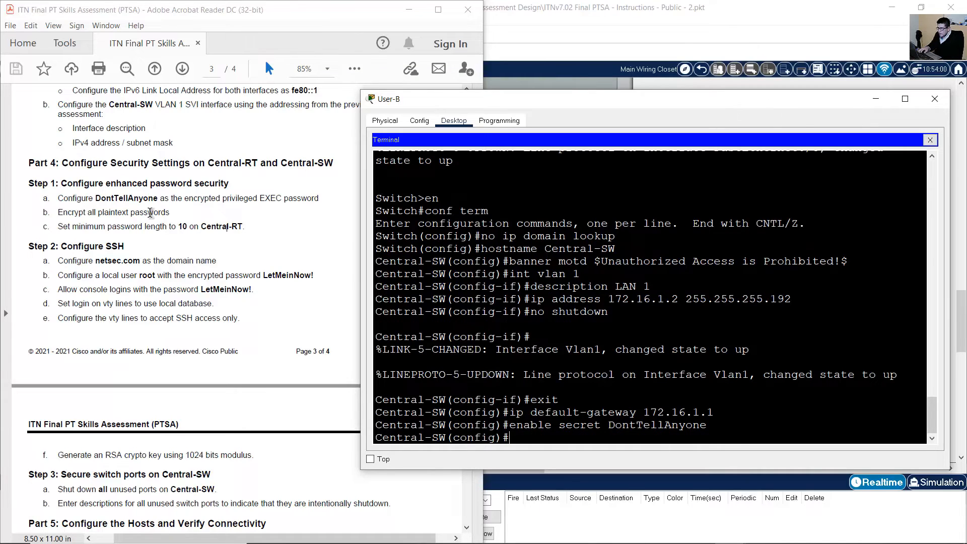
# Turn on service password-encryption so plaintext passwords are encrypted.
pyautogui.click(103, 214)
pyautogui.moveTo(67, 213); pyautogui.dragTo(157, 215)
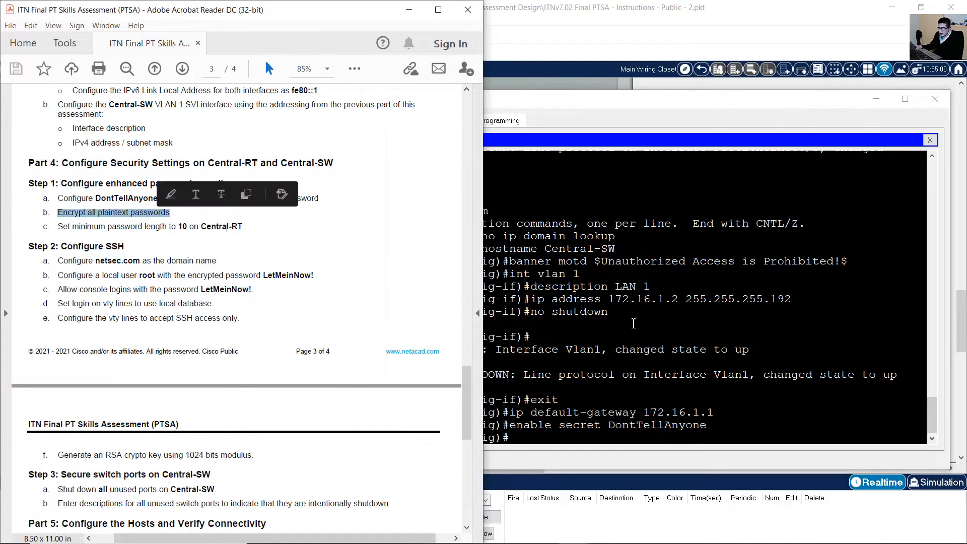
pyautogui.click(668, 324)
pyautogui.write('service pa')
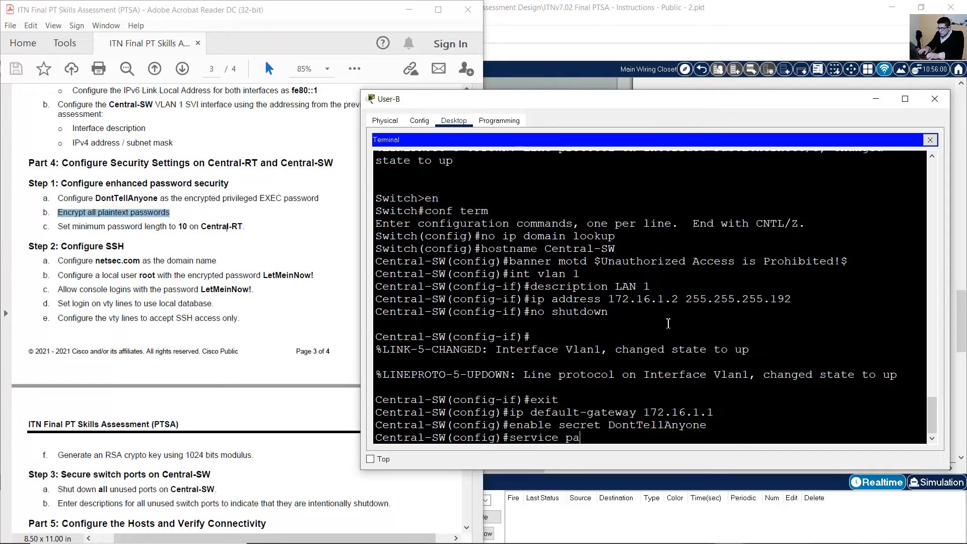
pyautogui.write('ssword-encryption')
pyautogui.press('Return')
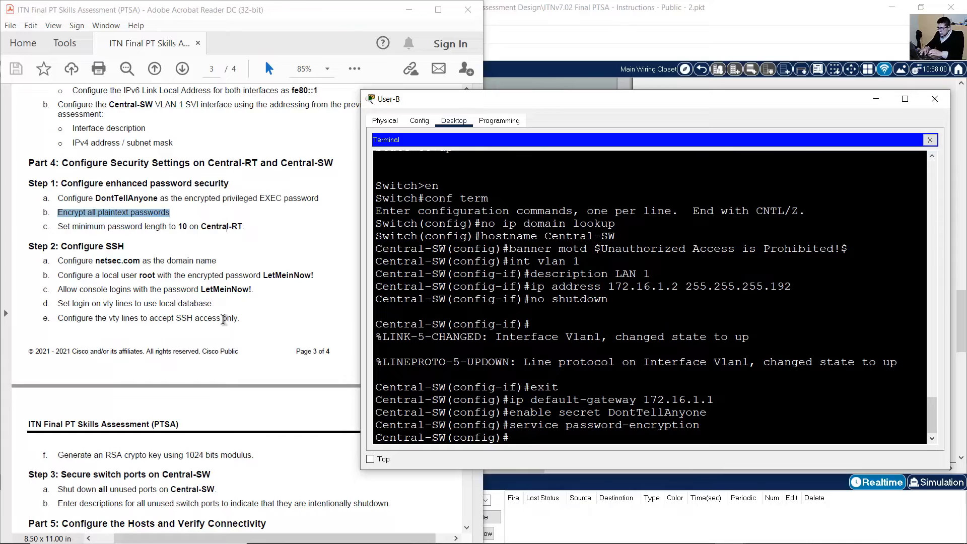
pyautogui.click(70, 227)
# Review the SSH tasks: domain name, local user, console and vty logins, and RSA keys.
pyautogui.moveTo(70, 226); pyautogui.dragTo(247, 230)
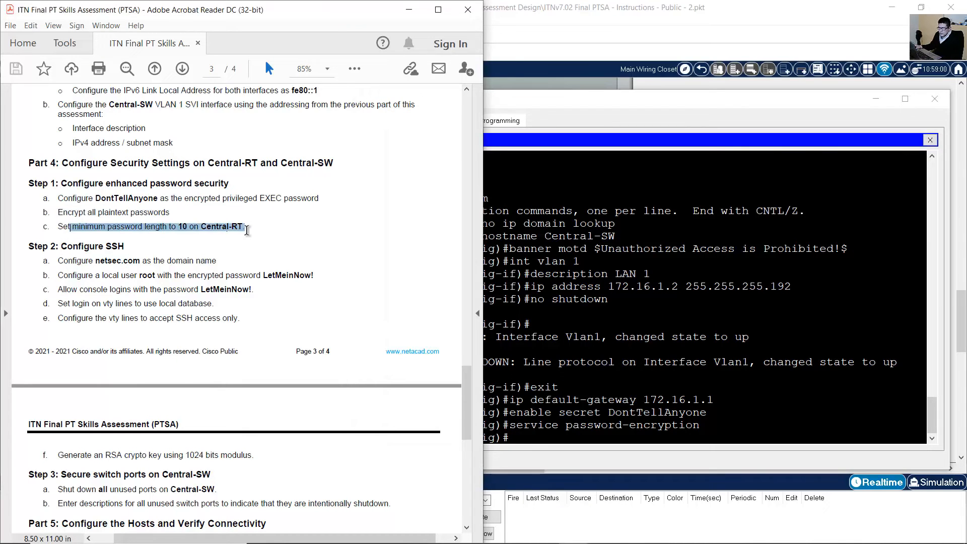
pyautogui.click(195, 270)
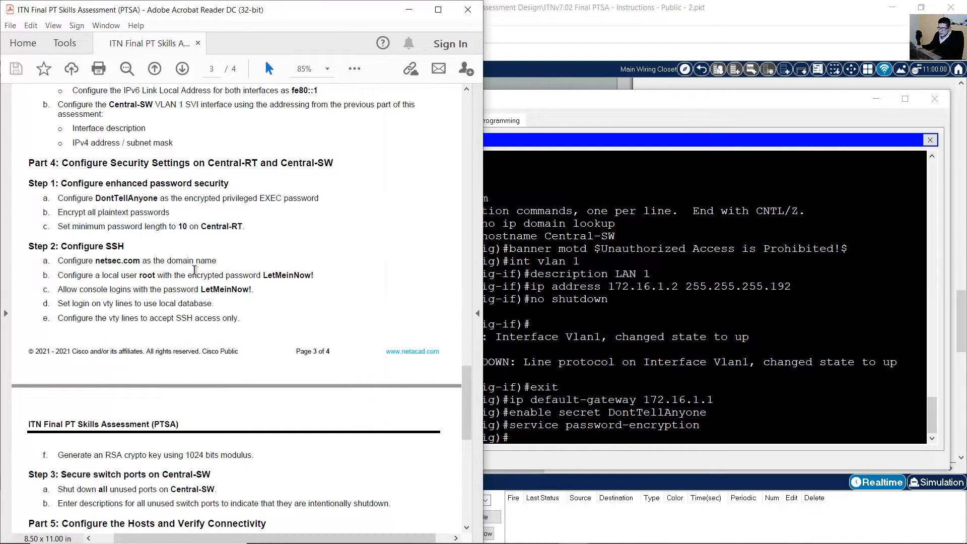
pyautogui.moveTo(62, 247); pyautogui.dragTo(123, 246)
pyautogui.scroll(-3, 151, 256)
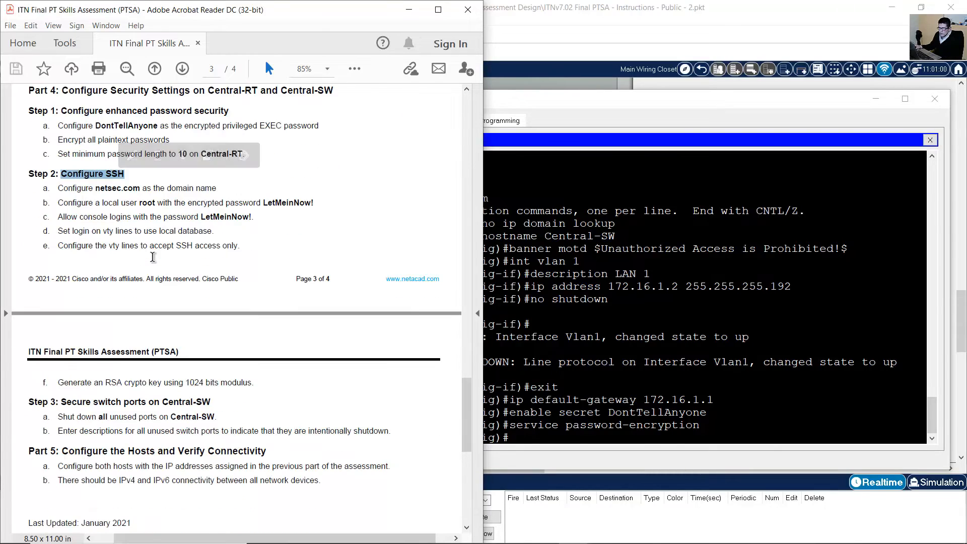
pyautogui.click(164, 211)
pyautogui.moveTo(58, 188); pyautogui.dragTo(171, 194)
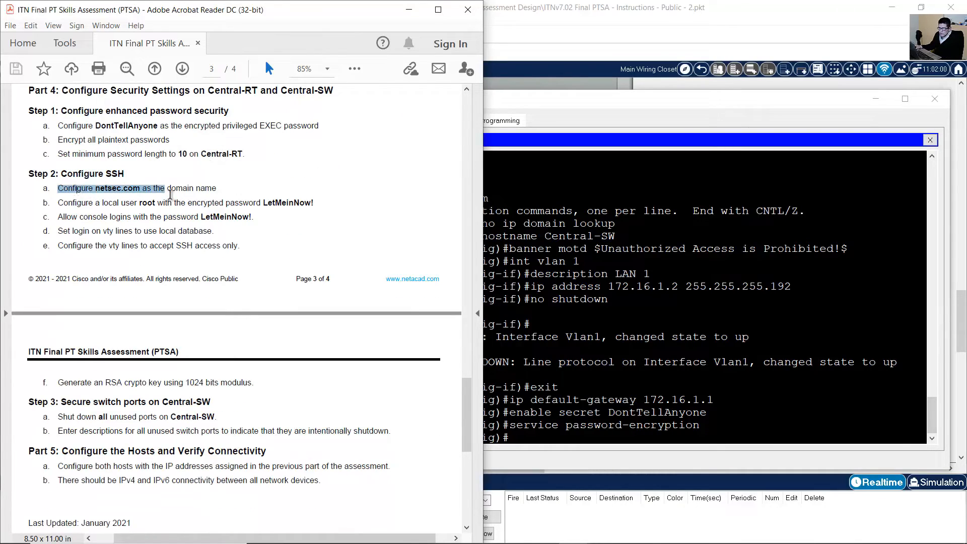
pyautogui.moveTo(59, 203); pyautogui.dragTo(300, 203)
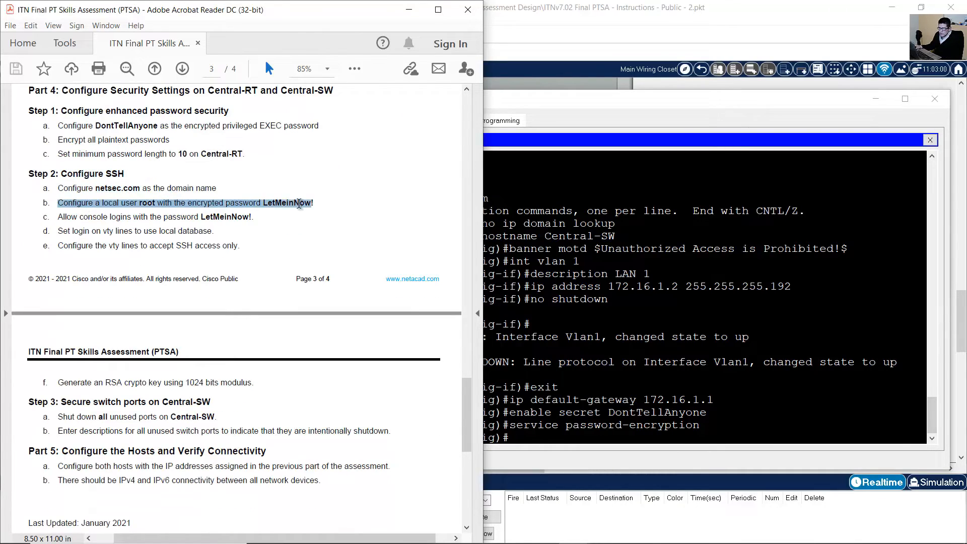
pyautogui.moveTo(59, 217)
pyautogui.mouseDown()
pyautogui.moveTo(215, 233)
pyautogui.moveTo(252, 221)
pyautogui.mouseUp()
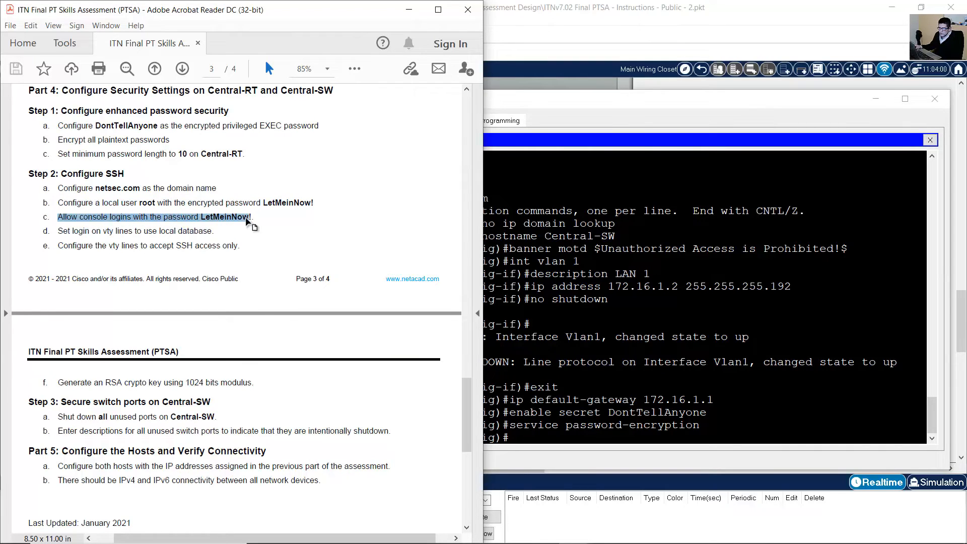
pyautogui.click(200, 221)
pyautogui.moveTo(133, 217); pyautogui.dragTo(251, 218)
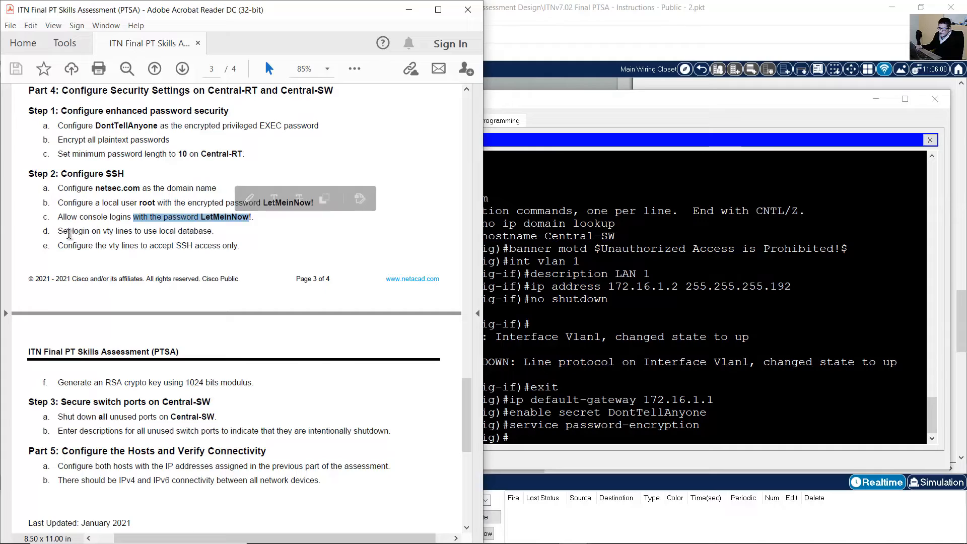
pyautogui.moveTo(70, 232); pyautogui.dragTo(241, 245)
pyautogui.moveTo(58, 383); pyautogui.dragTo(207, 384)
# Set Central-SW's IP domain name to netsec.com.
pyautogui.click(663, 371)
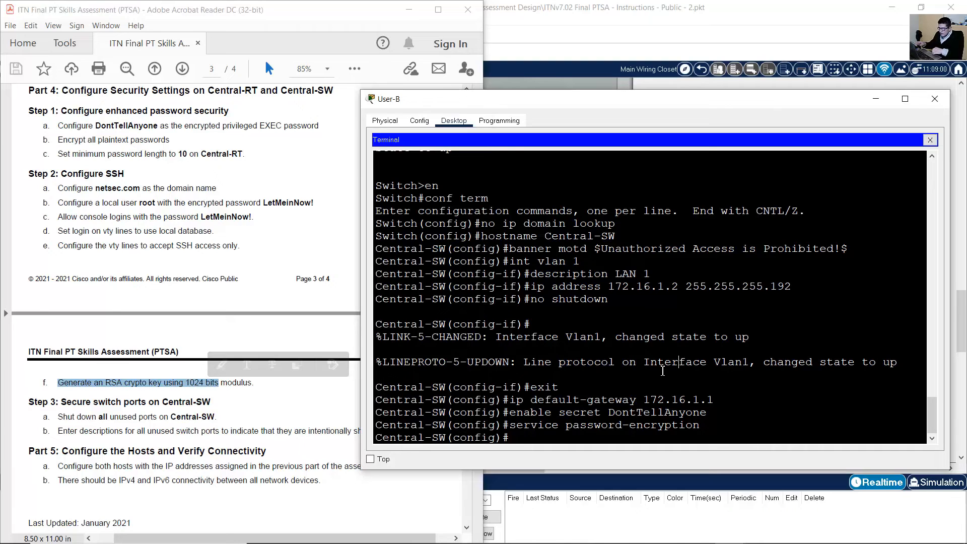
pyautogui.write('ip domain-nam')
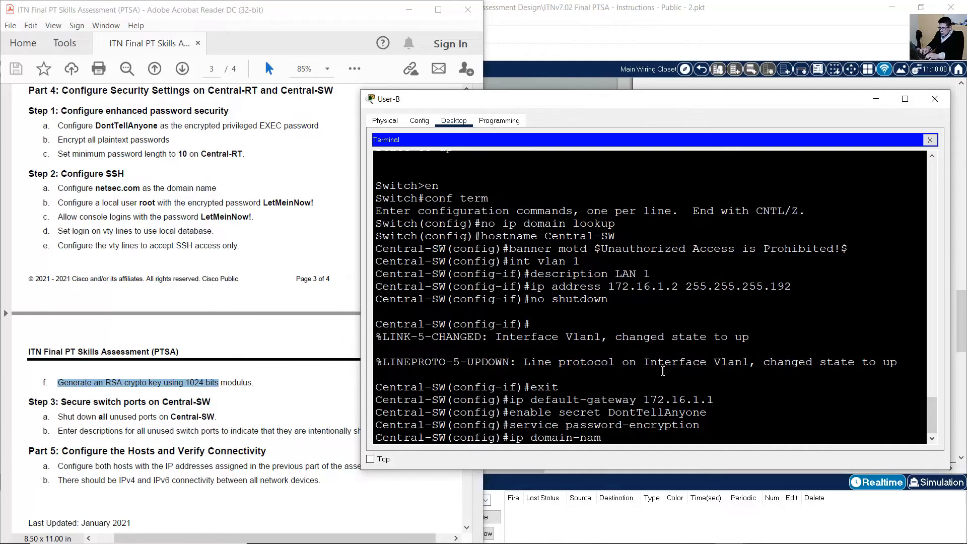
pyautogui.write('e nt')
pyautogui.press('Return')
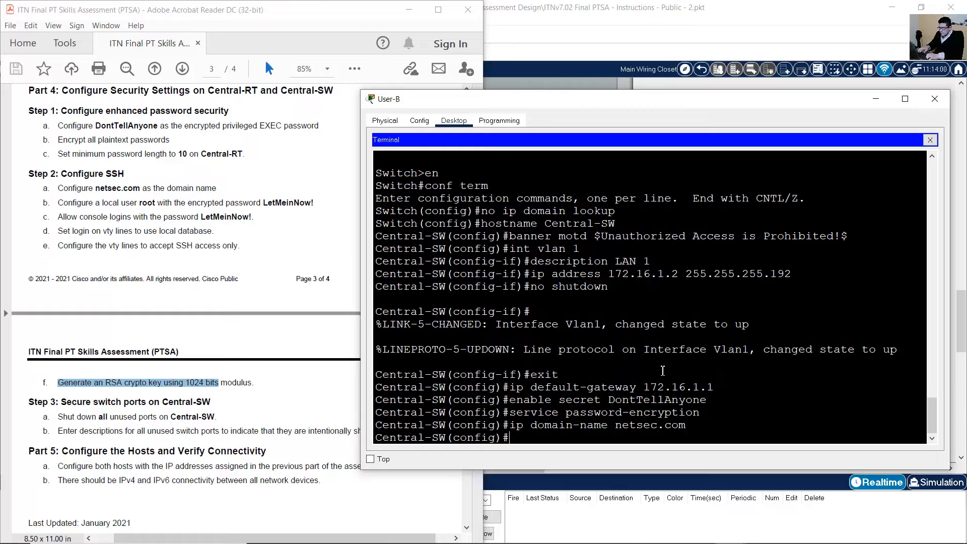
# Create local user root with the required secret password.
pyautogui.write('username roo')
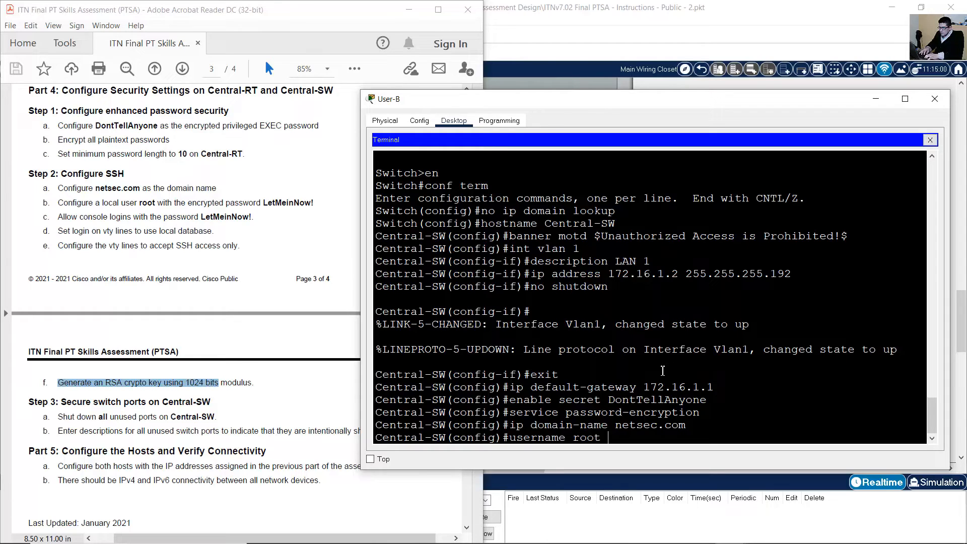
pyautogui.write('t secret LetMeinNow')
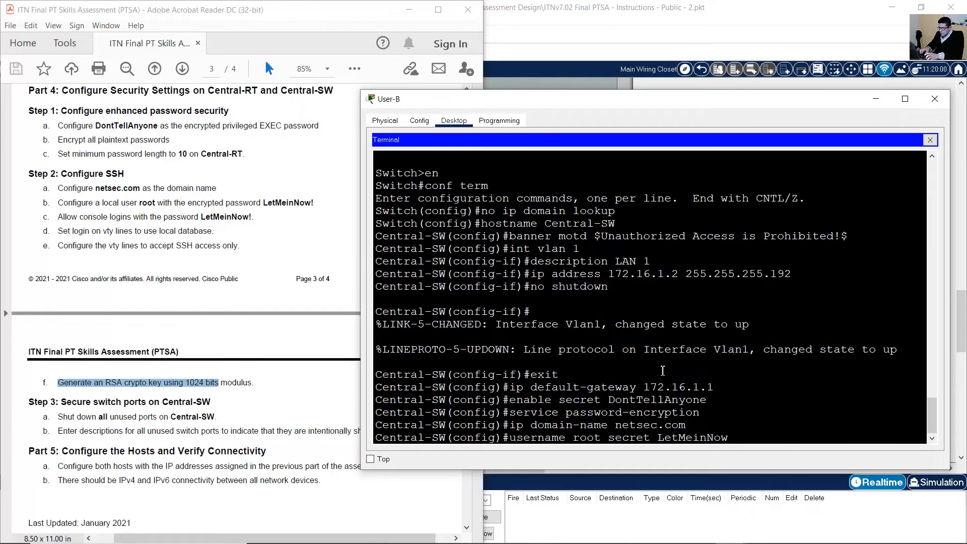
pyautogui.write('!')
pyautogui.moveTo(658, 438); pyautogui.dragTo(737, 435)
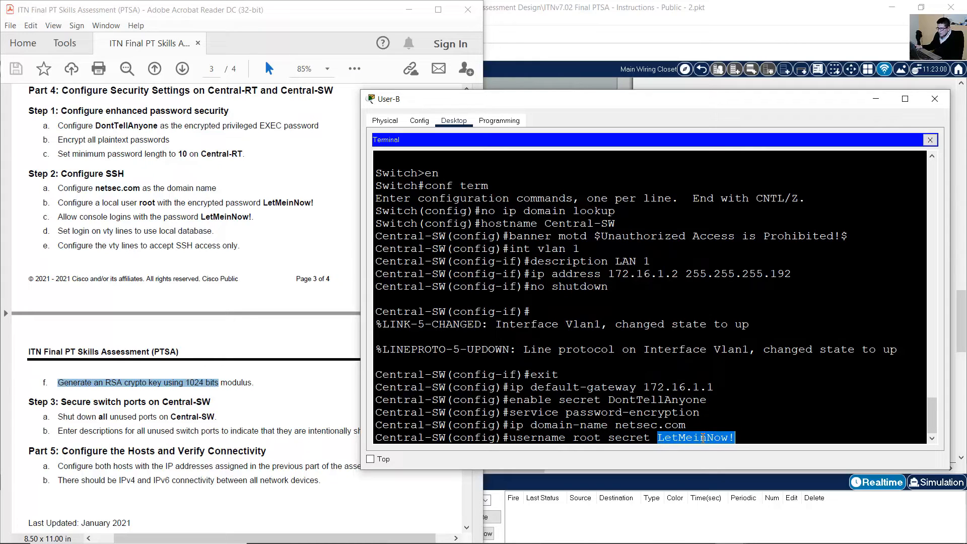
pyautogui.moveTo(658, 438); pyautogui.dragTo(736, 436)
pyautogui.click(772, 438)
pyautogui.press('Return')
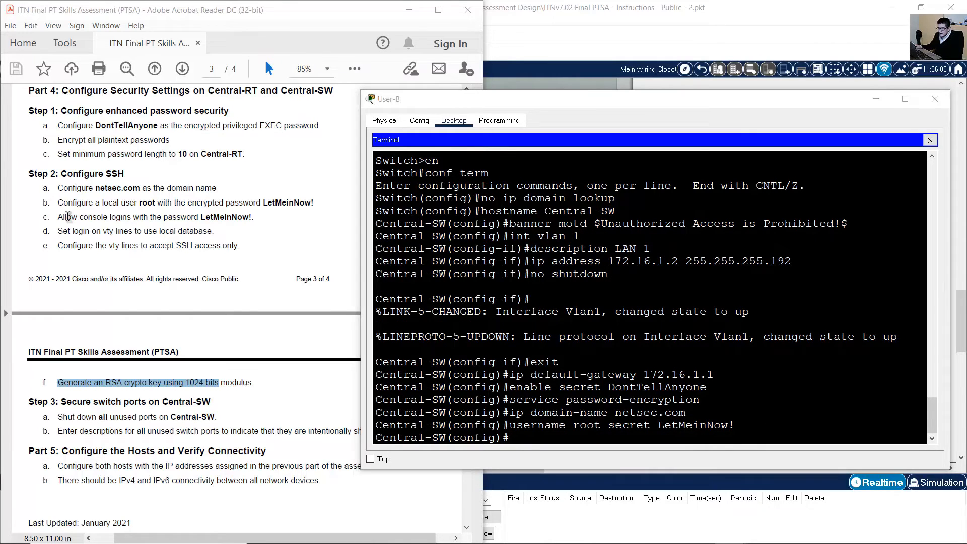
# Give console line 0 the required password, recalled from history, and require login.
pyautogui.moveTo(58, 217); pyautogui.dragTo(198, 217)
pyautogui.click(655, 301)
pyautogui.write('li')
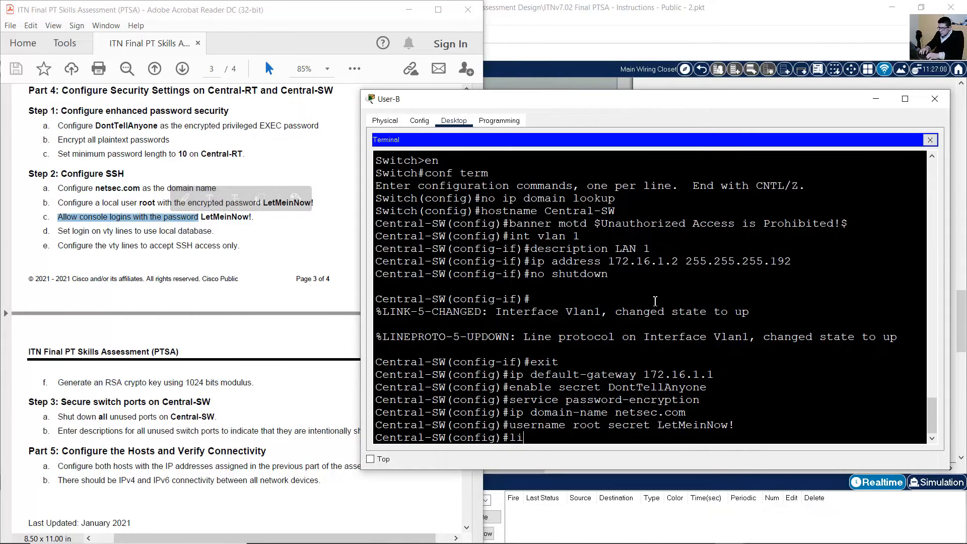
pyautogui.write('ne co')
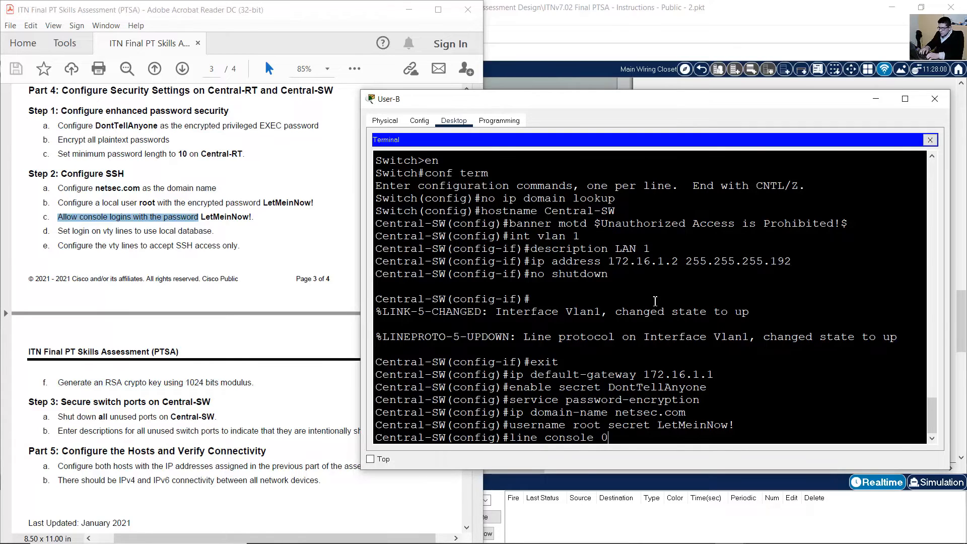
pyautogui.write('nsole 0')
pyautogui.press('Return')
pyautogui.press('Up')
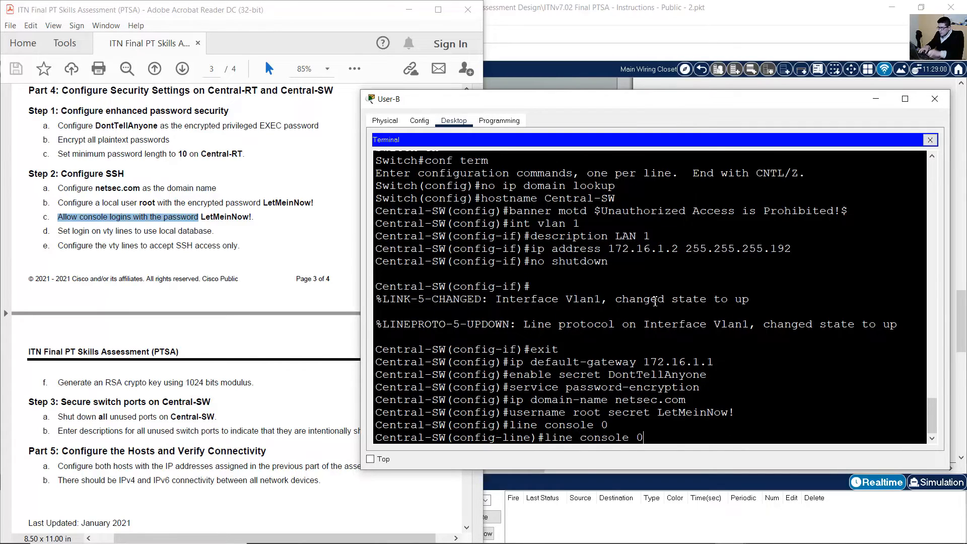
pyautogui.press('Up')
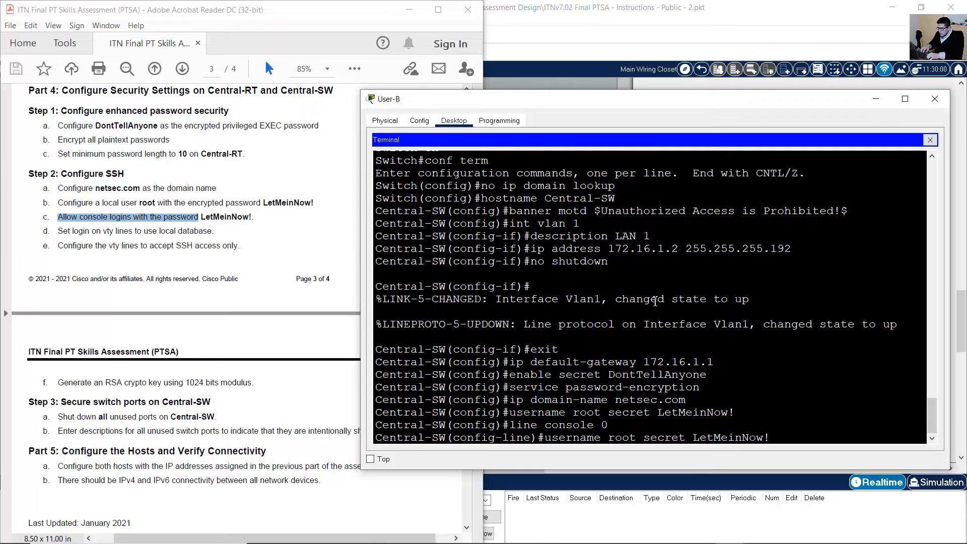
pyautogui.press('Left')
pyautogui.press('Left')
pyautogui.press('Left')
pyautogui.press('Left')
pyautogui.press('Left')
pyautogui.press('Left')
pyautogui.press('Left')
pyautogui.press('Left')
pyautogui.press('Left')
pyautogui.press('Left')
pyautogui.press('Left')
pyautogui.press('Left')
pyautogui.press('BackSpace')
pyautogui.press('BackSpace')
pyautogui.press('BackSpace')
pyautogui.press('BackSpace')
pyautogui.press('BackSpace')
pyautogui.press('BackSpace')
pyautogui.press('BackSpace')
pyautogui.press('BackSpace')
pyautogui.press('BackSpace')
pyautogui.press('BackSpace')
pyautogui.press('BackSpace')
pyautogui.press('BackSpace')
pyautogui.press('BackSpace')
pyautogui.press('BackSpace')
pyautogui.press('BackSpace')
pyautogui.press('BackSpace')
pyautogui.press('BackSpace')
pyautogui.press('BackSpace')
pyautogui.press('BackSpace')
pyautogui.press('BackSpace')
pyautogui.write('passw')
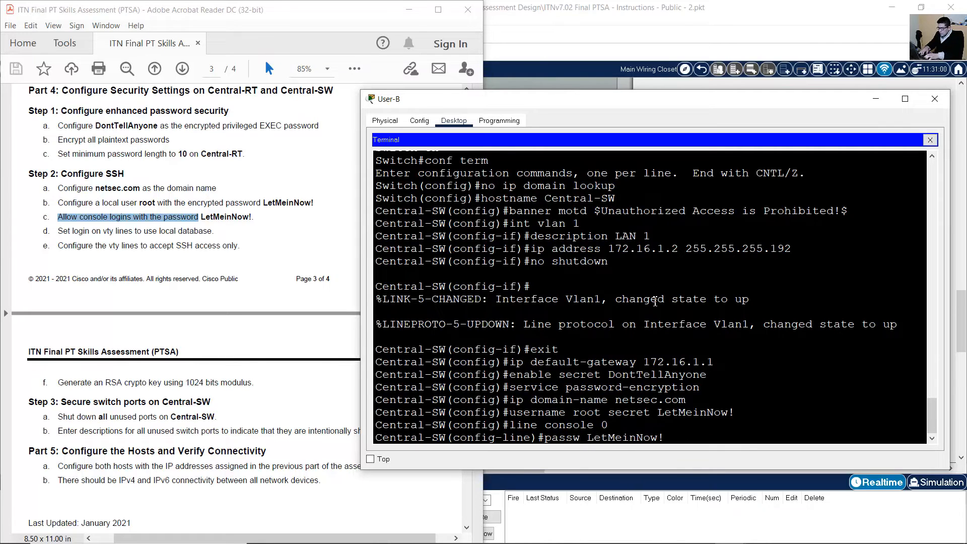
pyautogui.write('ord')
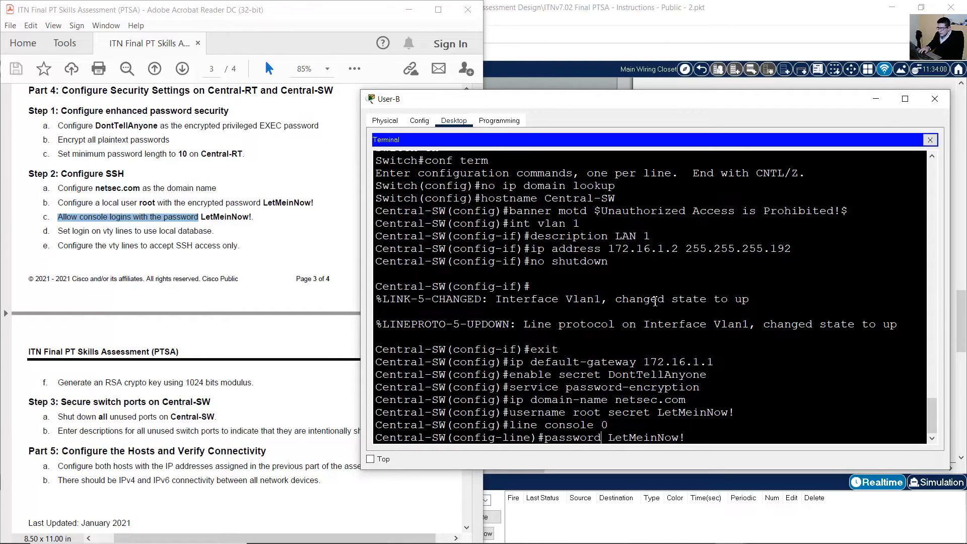
pyautogui.press('Return')
pyautogui.write('log')
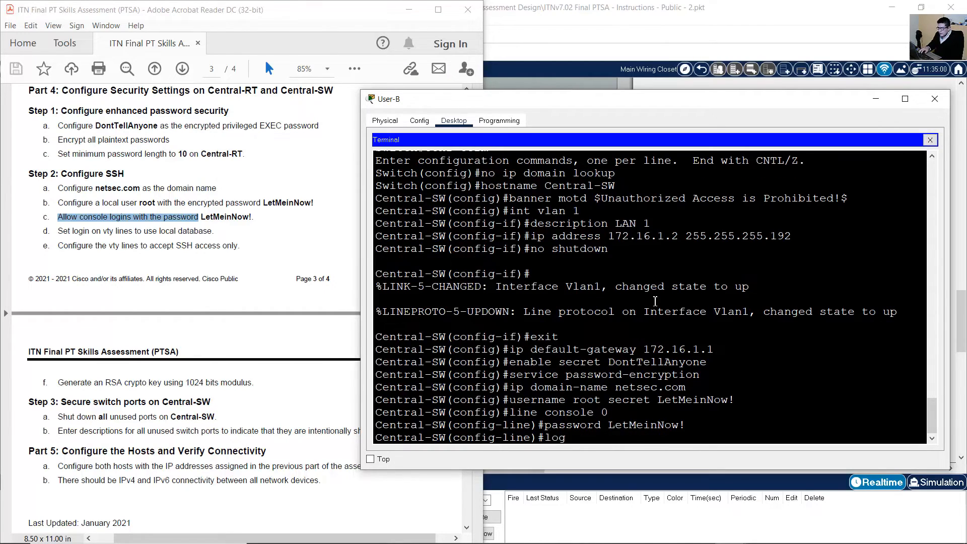
pyautogui.write('in')
pyautogui.press('Return')
# Make vty lines 0-15 authenticate against the local user database with login local.
pyautogui.write('exit')
pyautogui.press('Return')
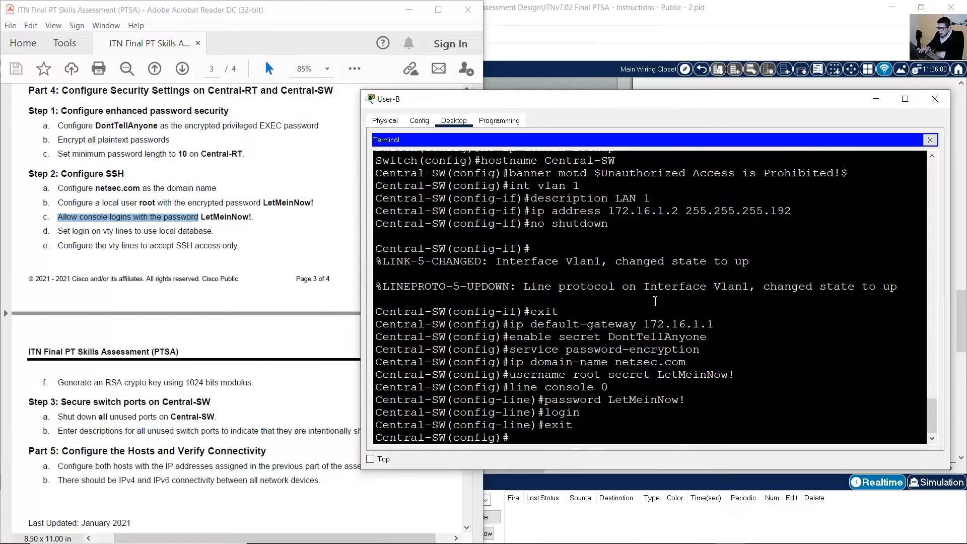
pyautogui.write('line vty')
pyautogui.write('0 15')
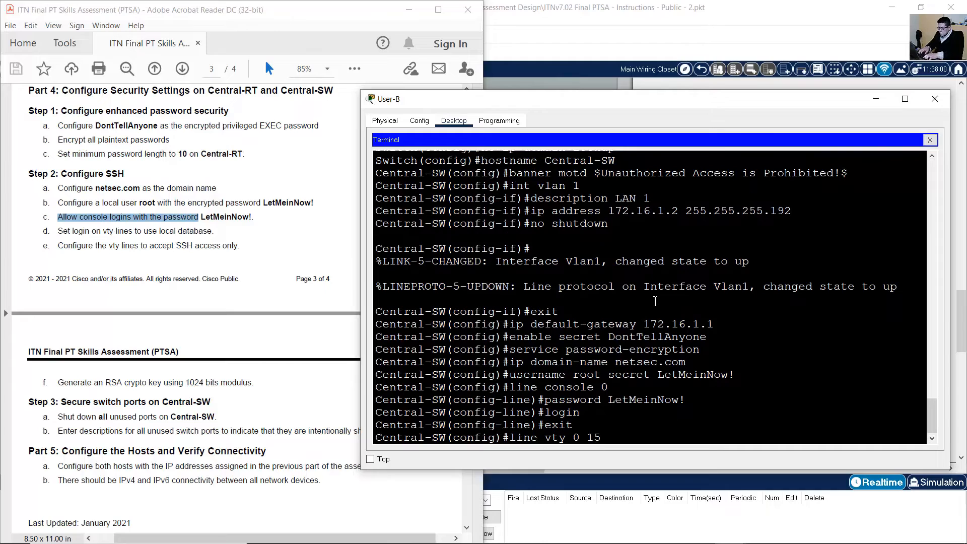
pyautogui.press('Return')
pyautogui.write('login')
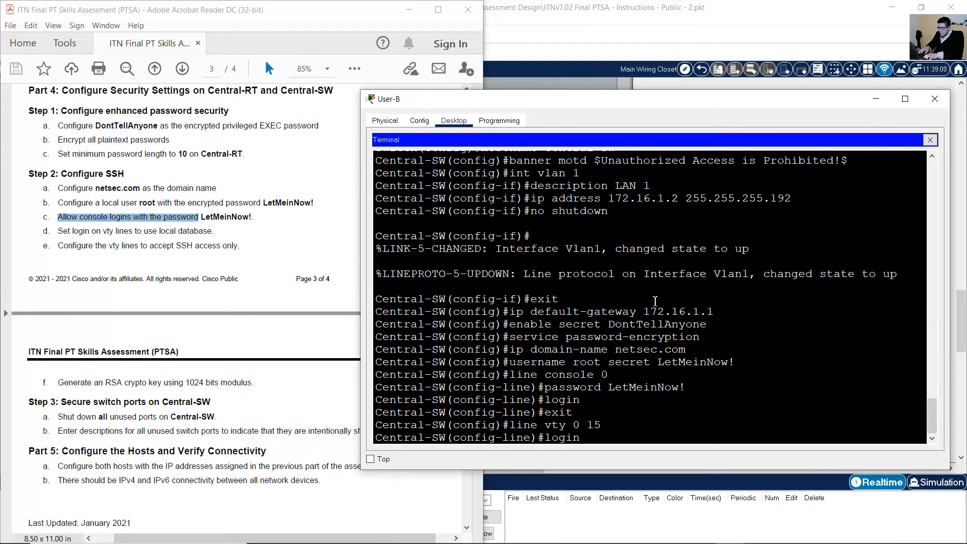
pyautogui.write(' local')
pyautogui.moveTo(550, 367); pyautogui.dragTo(748, 361)
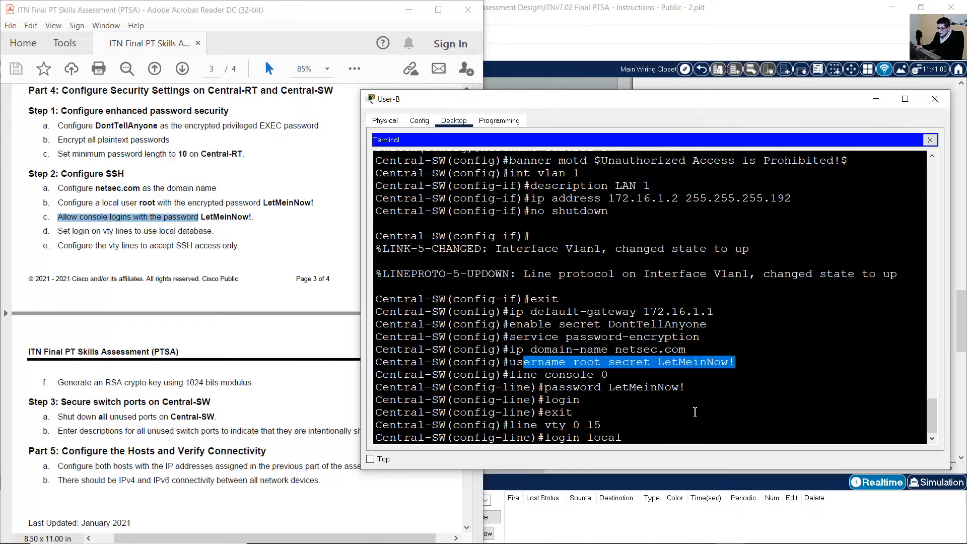
pyautogui.click(696, 412)
pyautogui.press('Return')
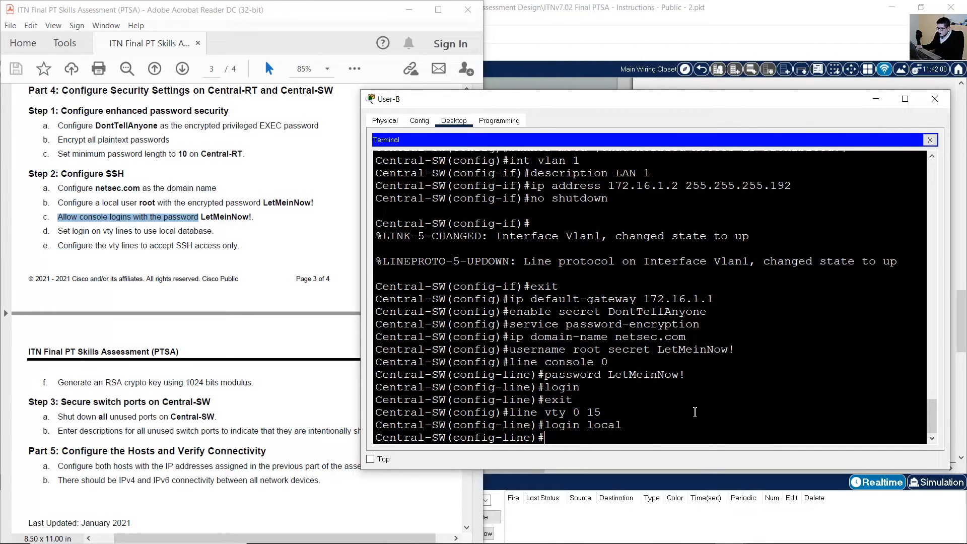
# Restrict vty lines to SSH input and generate 1024-bit RSA general keys.
pyautogui.write('transport in')
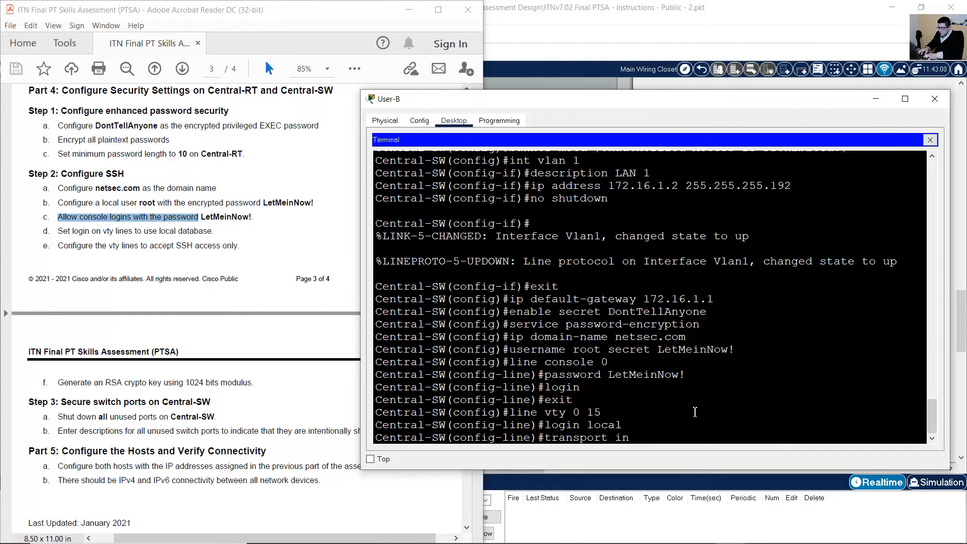
pyautogui.write('put ssh')
pyautogui.press('Return')
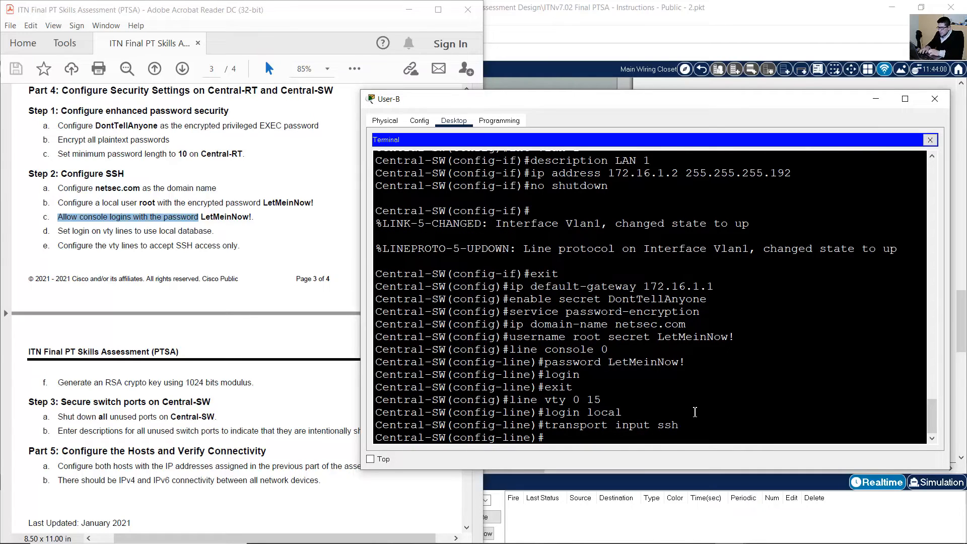
pyautogui.press('Return')
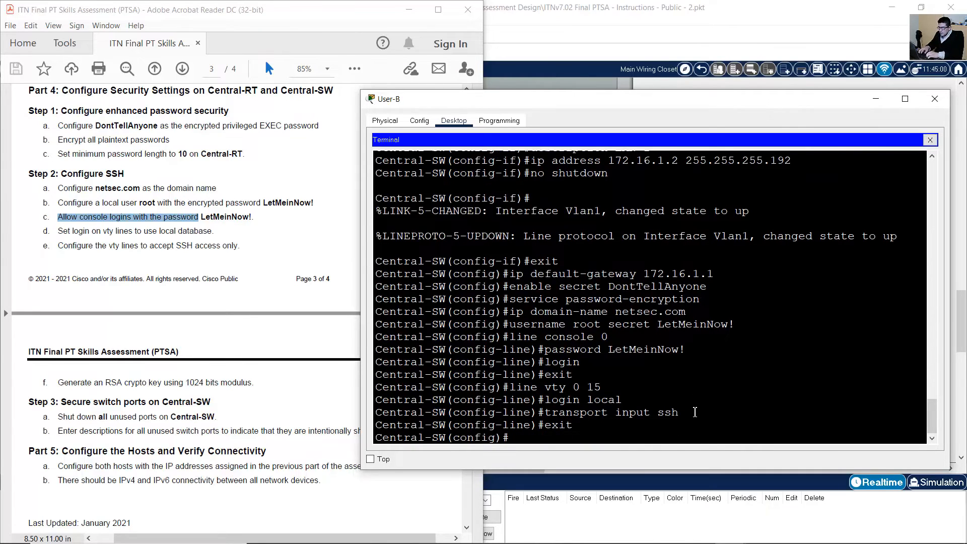
pyautogui.write('crypto key generat')
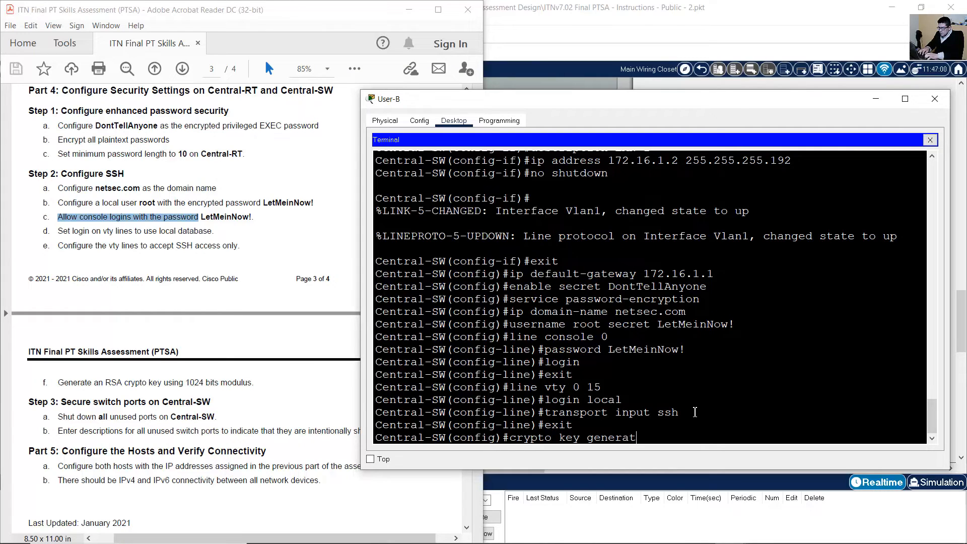
pyautogui.write('e rsa general-keys')
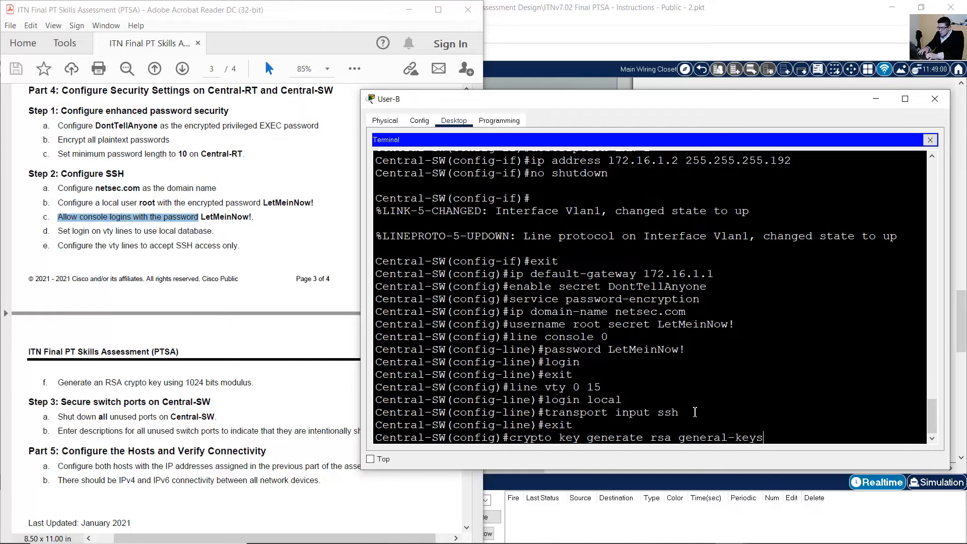
pyautogui.write(' modulus 1024')
pyautogui.press('Return')
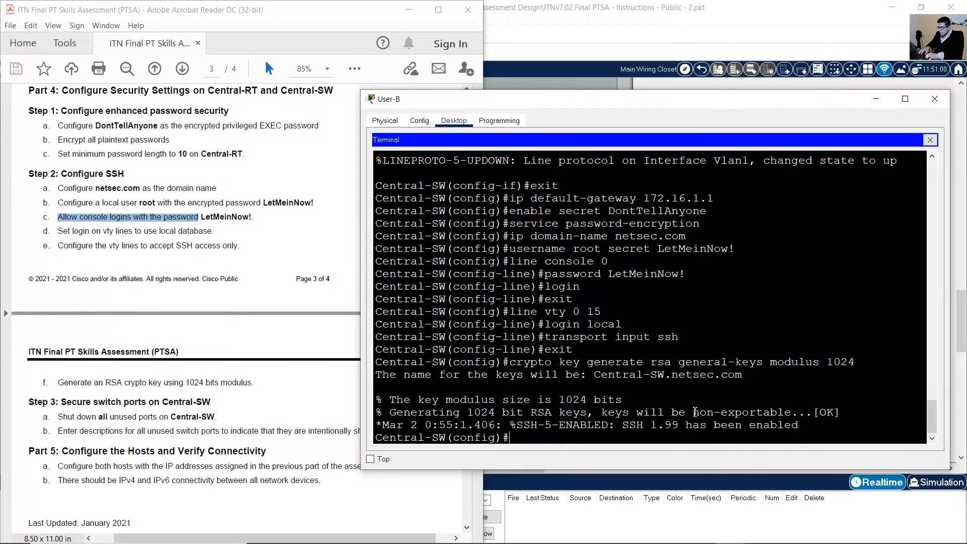
# Read the instruction to shut down unused Central-SW ports.
pyautogui.click(199, 371)
pyautogui.scroll(-3, 156, 383)
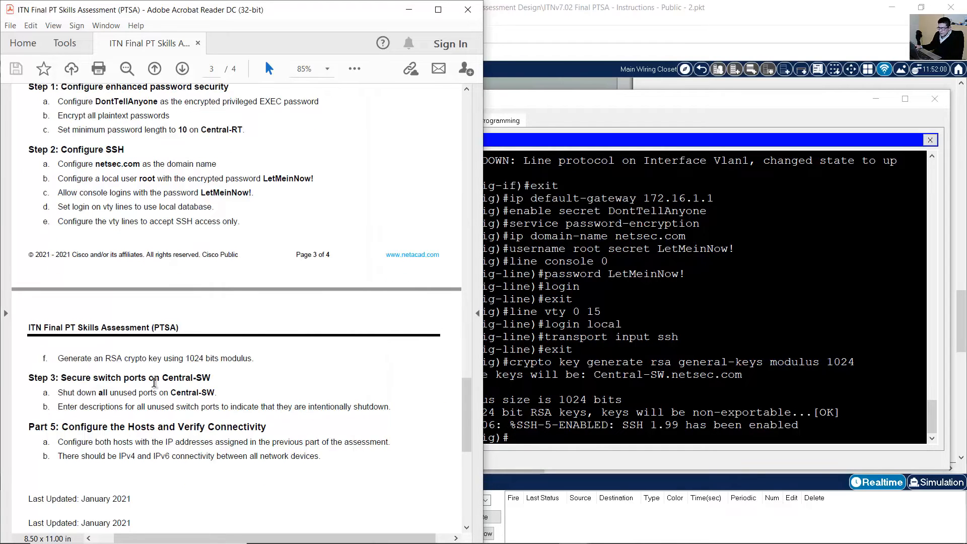
pyautogui.scroll(1, 108, 341)
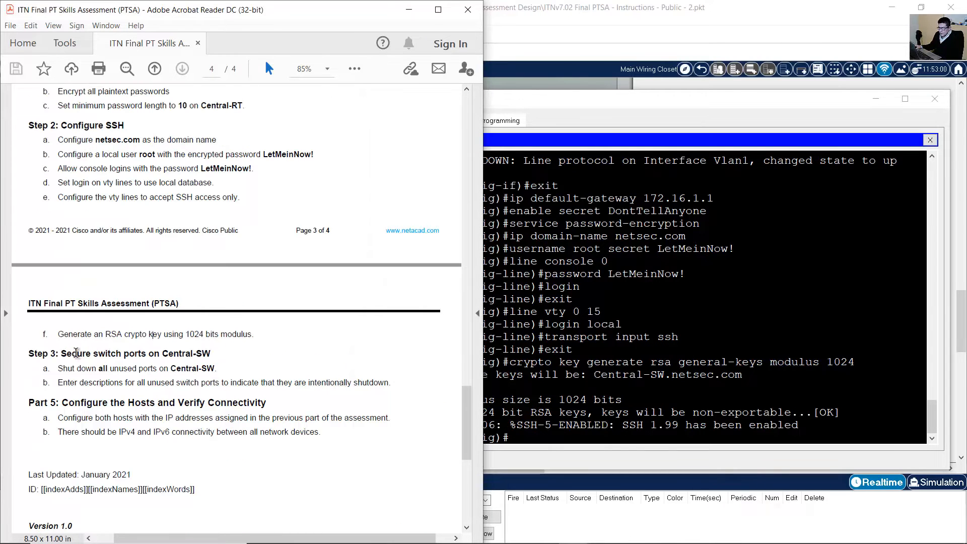
pyautogui.moveTo(72, 354); pyautogui.dragTo(210, 353)
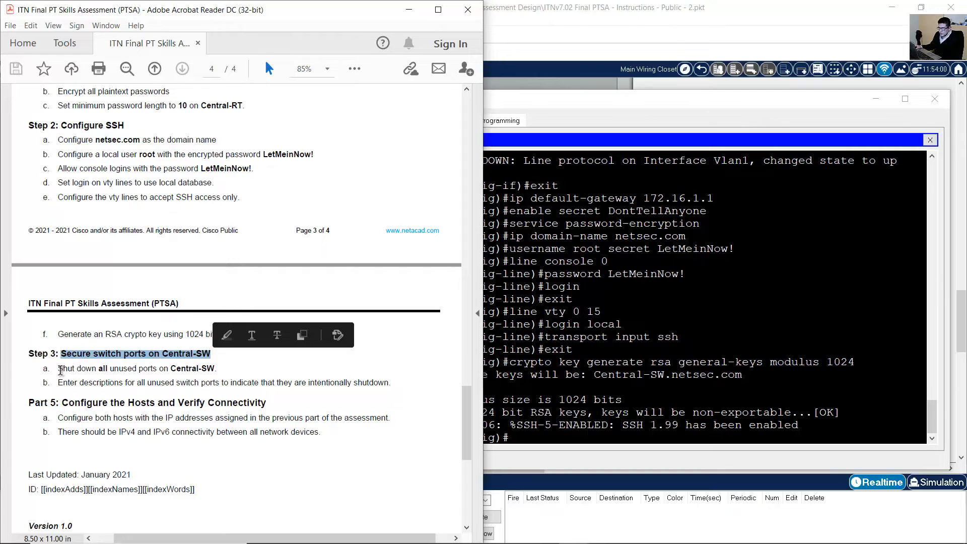
pyautogui.moveTo(58, 369); pyautogui.dragTo(216, 369)
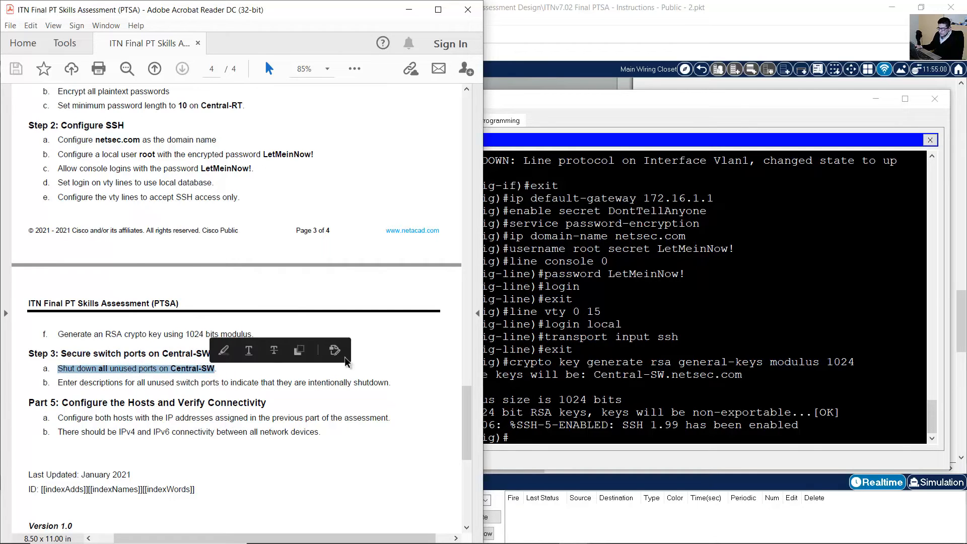
# Inspect the physical cabling to see Central-SW's used ports Fa0/5 and Fa0/6.
pyautogui.click(595, 13)
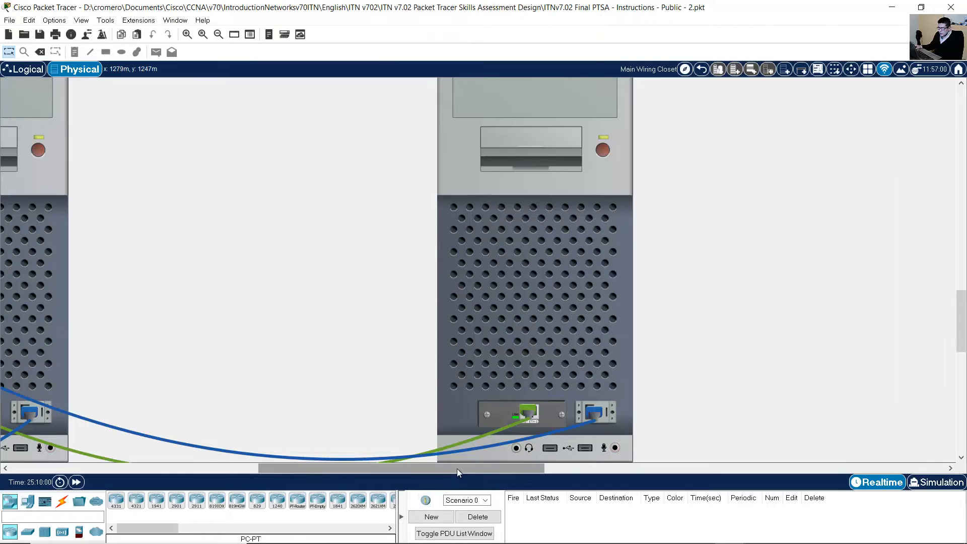
pyautogui.moveTo(457, 469); pyautogui.dragTo(243, 413)
pyautogui.scroll(2, 302, 388)
pyautogui.scroll(3, 344, 361)
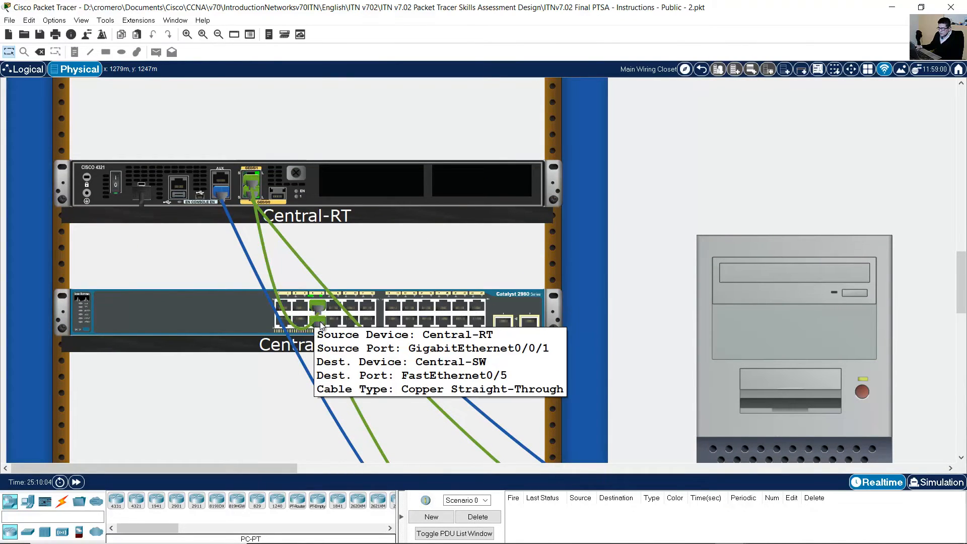
pyautogui.moveTo(319, 322)
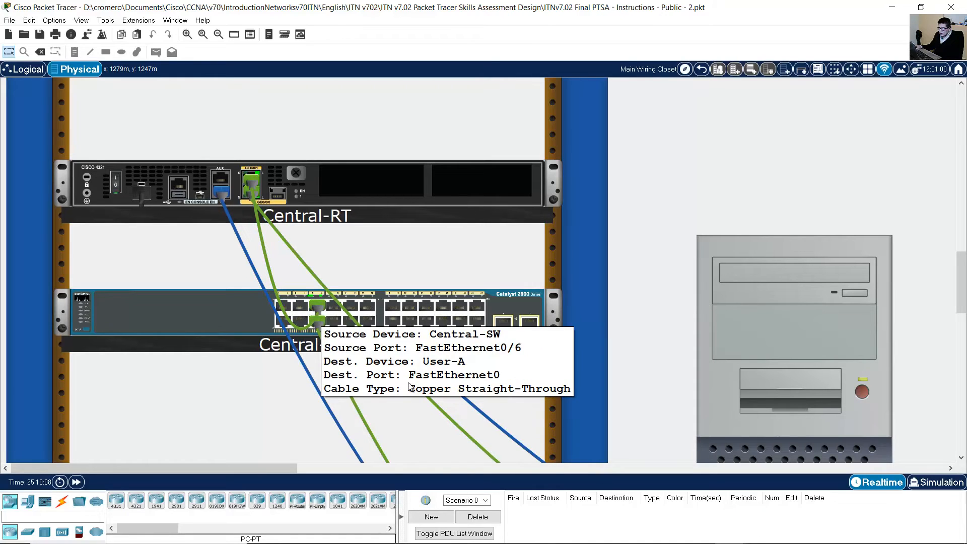
pyautogui.moveTo(575, 532)
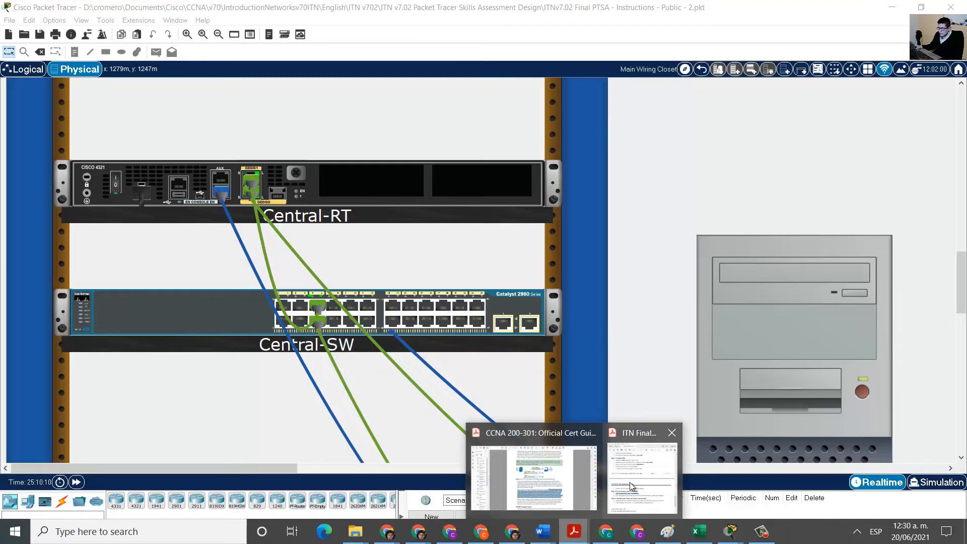
# Check the LAN 1 switch in the topology diagram and return to User-B's Central-SW console.
pyautogui.click(643, 466)
pyautogui.moveTo(465, 428); pyautogui.dragTo(466, 132)
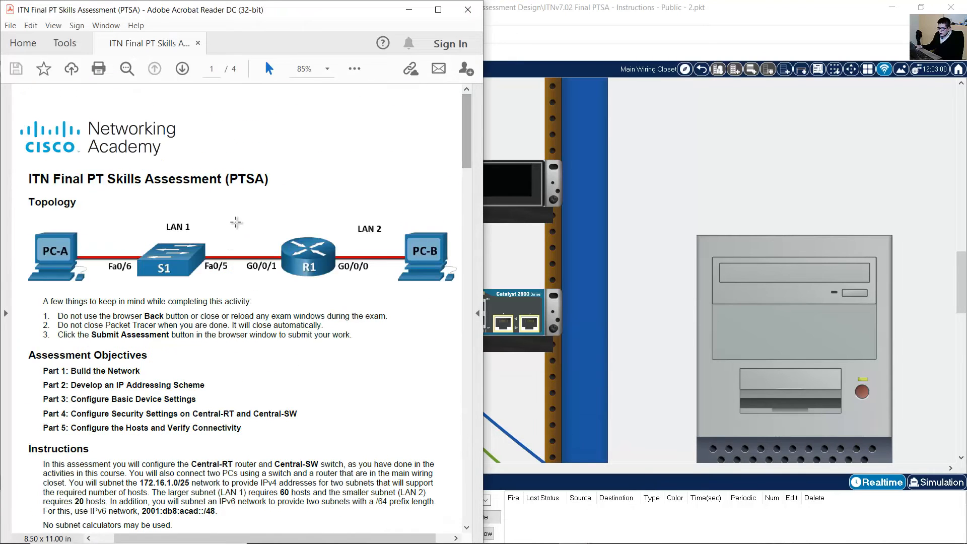
pyautogui.moveTo(234, 222); pyautogui.dragTo(104, 286)
pyautogui.moveTo(464, 120); pyautogui.dragTo(447, 423)
pyautogui.scroll(3, 447, 423)
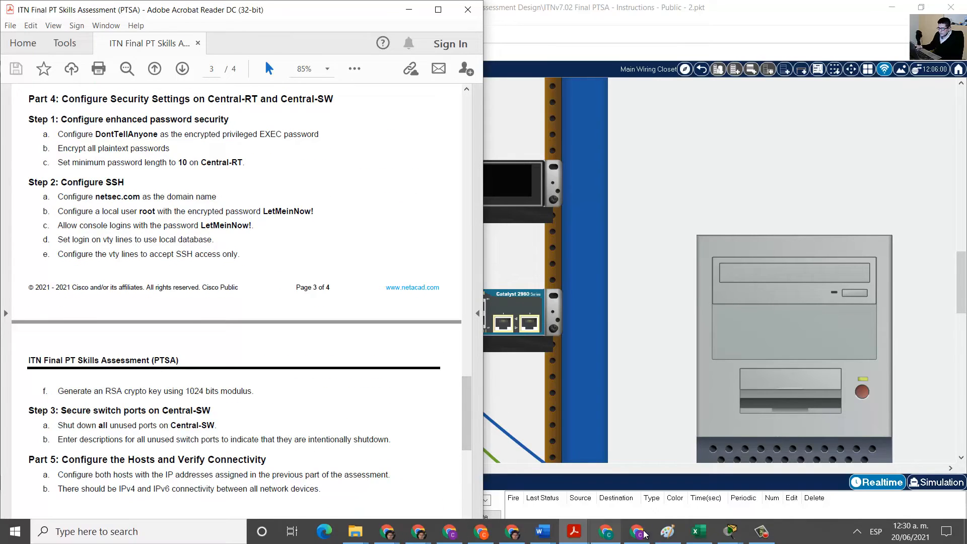
pyautogui.click(759, 534)
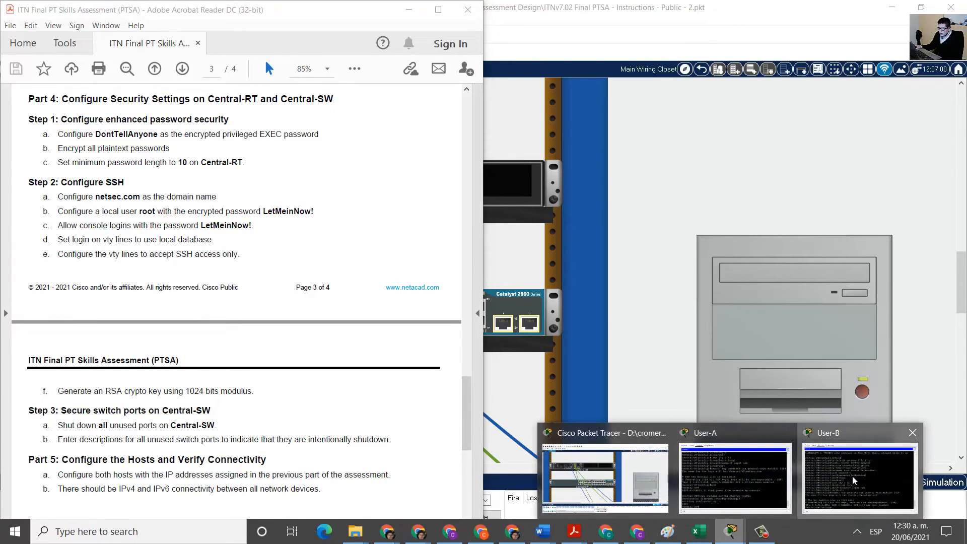
pyautogui.click(852, 476)
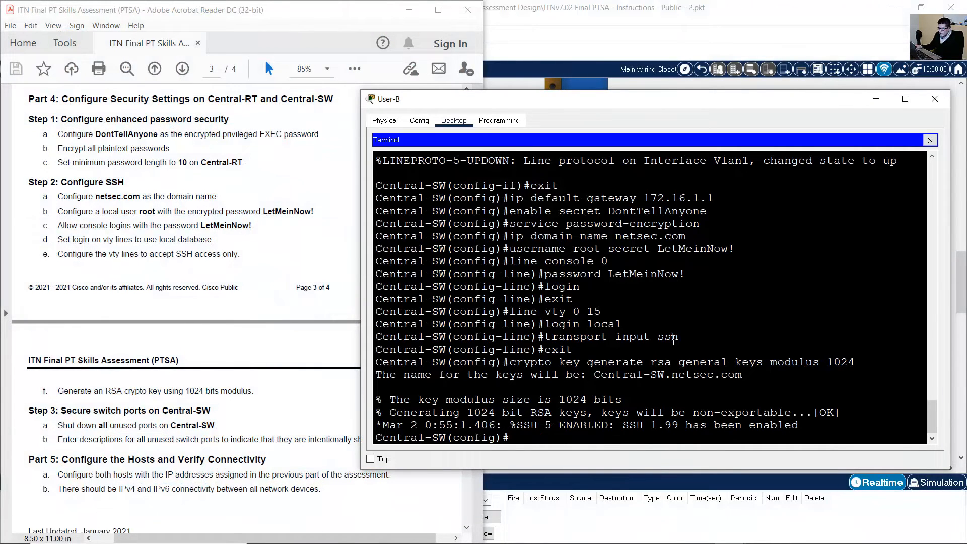
# Shut down Central-SW ports F0/1-4, F0/7-24 and G0/1-2 as one interface range.
pyautogui.write('int range f0/1-4,f0/7-24,g')
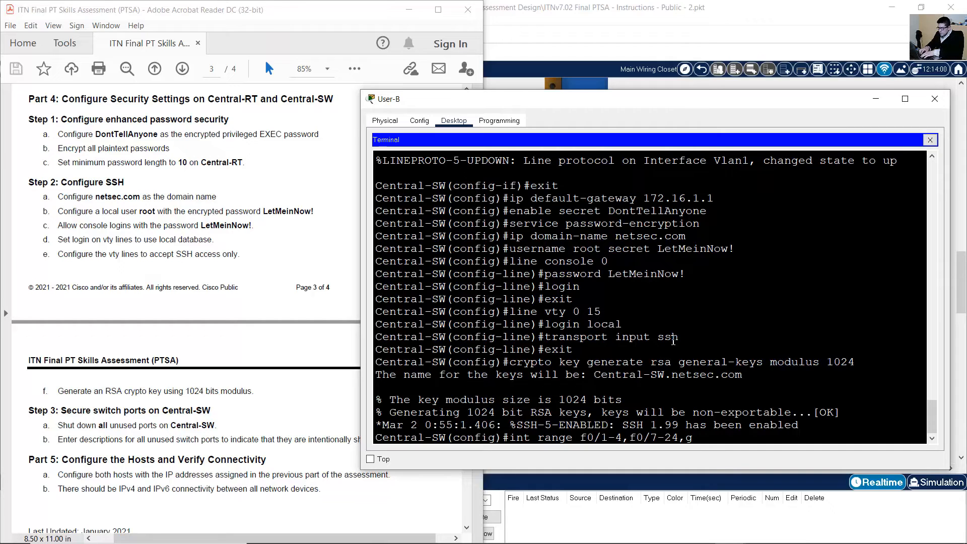
pyautogui.write('0/1-2')
pyautogui.press('Return')
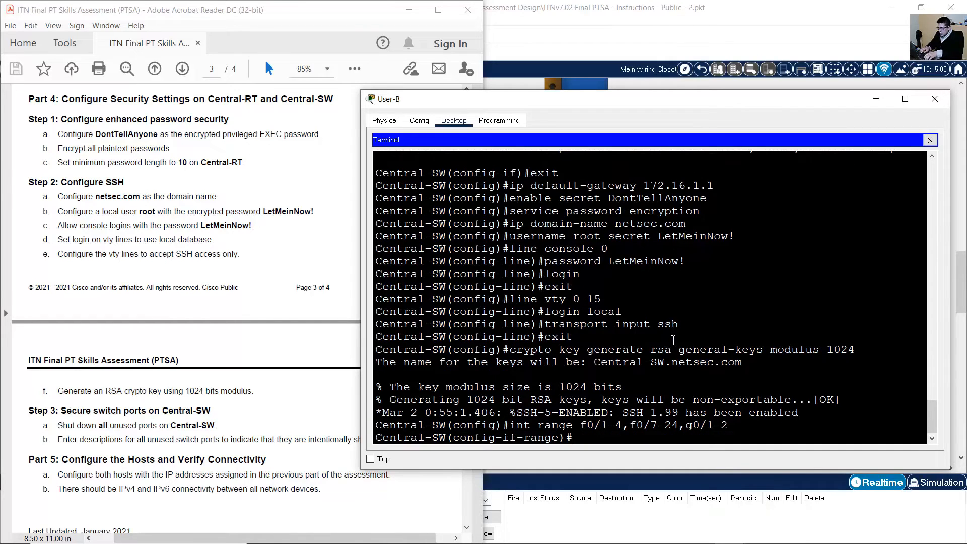
pyautogui.write('shu')
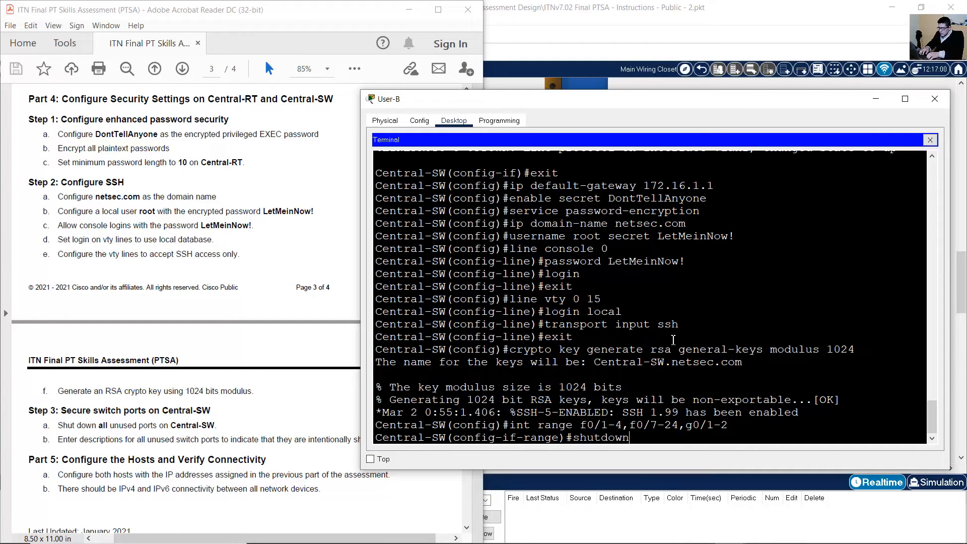
pyautogui.write('tdown')
pyautogui.press('Return')
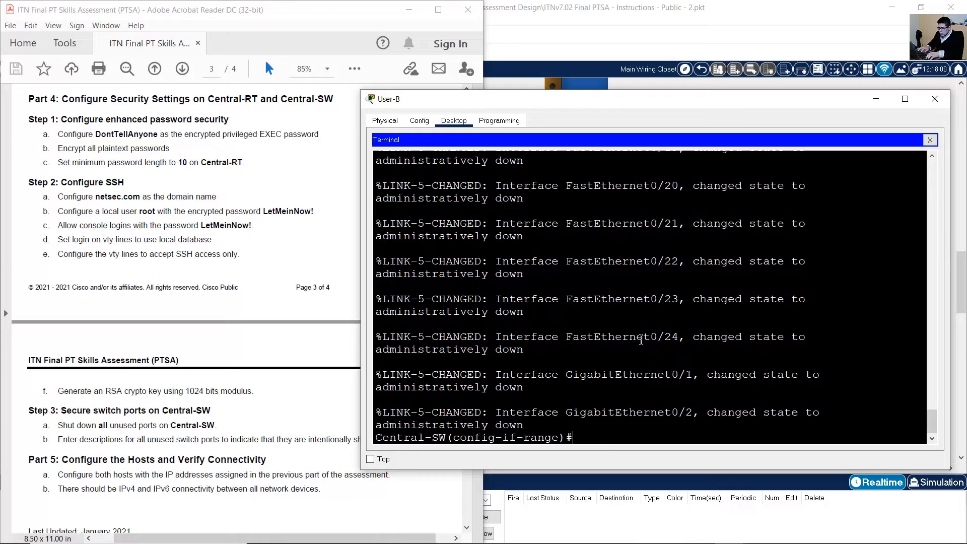
# Give the unused port range the description 'Unused Port is shutdown'.
pyautogui.click(315, 416)
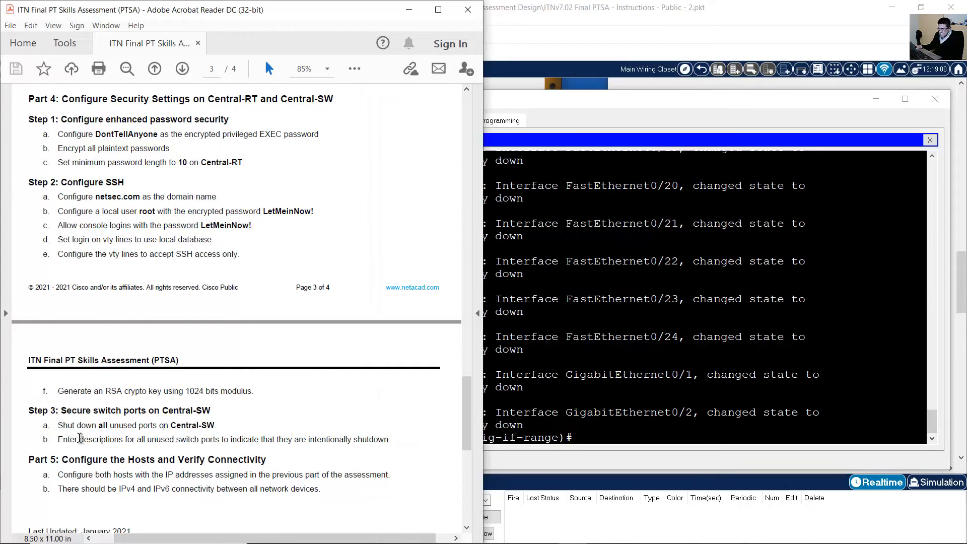
pyautogui.moveTo(60, 439); pyautogui.dragTo(403, 439)
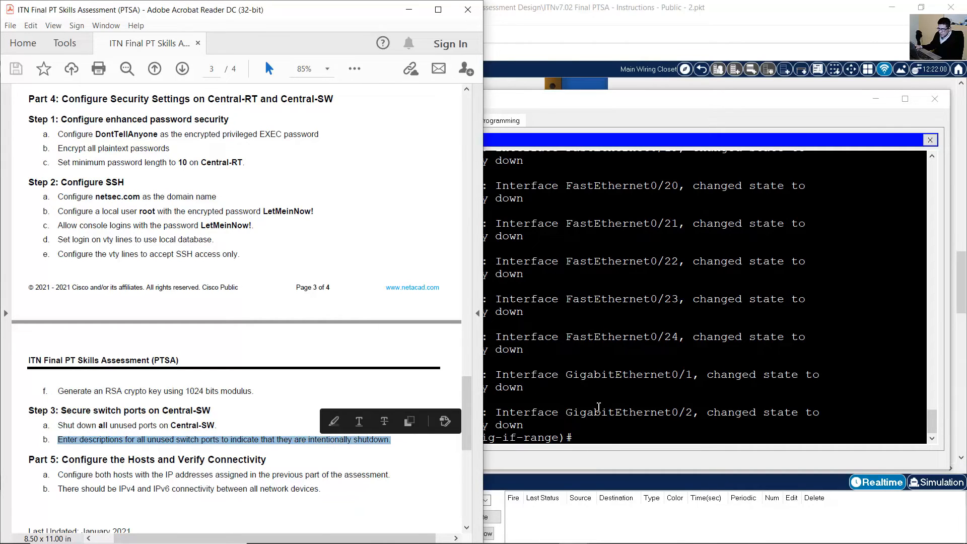
pyautogui.click(829, 284)
pyautogui.write('description')
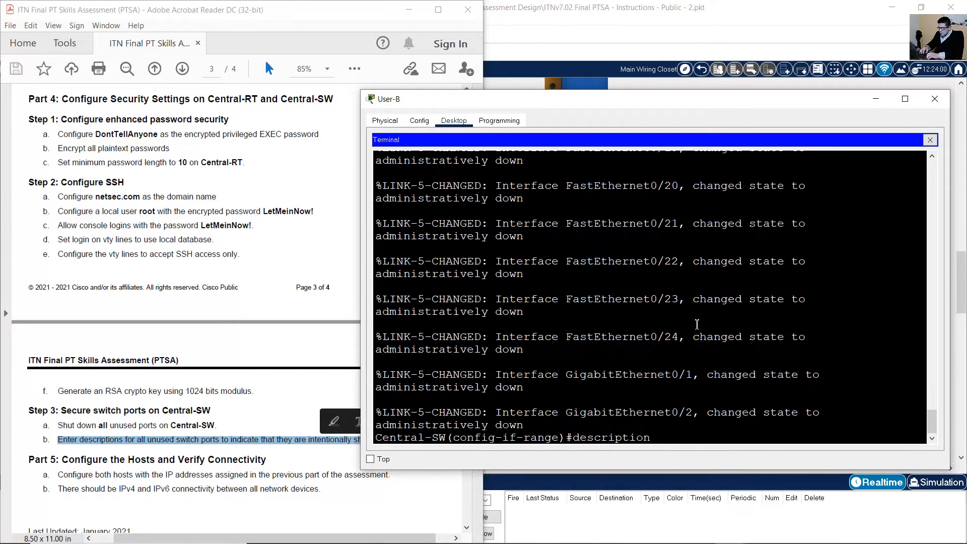
pyautogui.moveTo(503, 437); pyautogui.dragTo(654, 440)
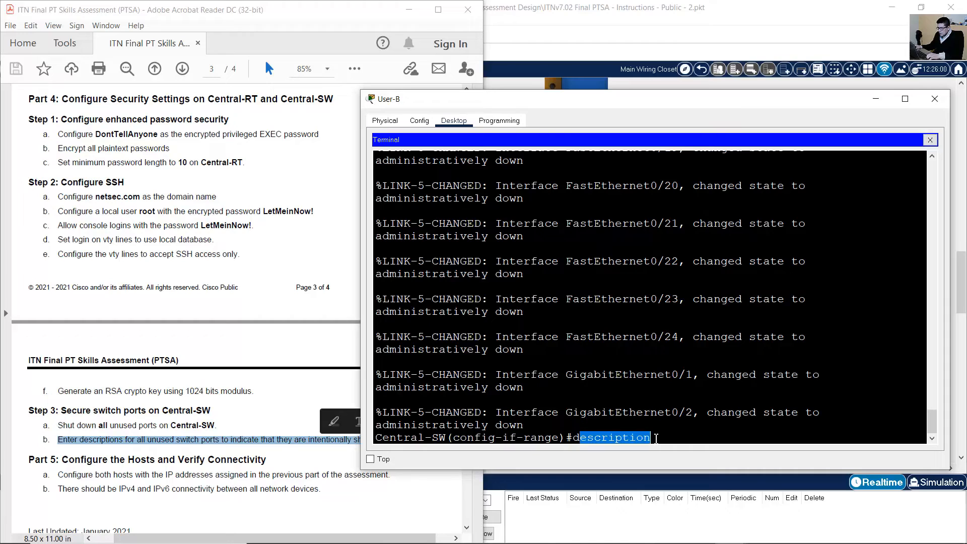
pyautogui.click(678, 441)
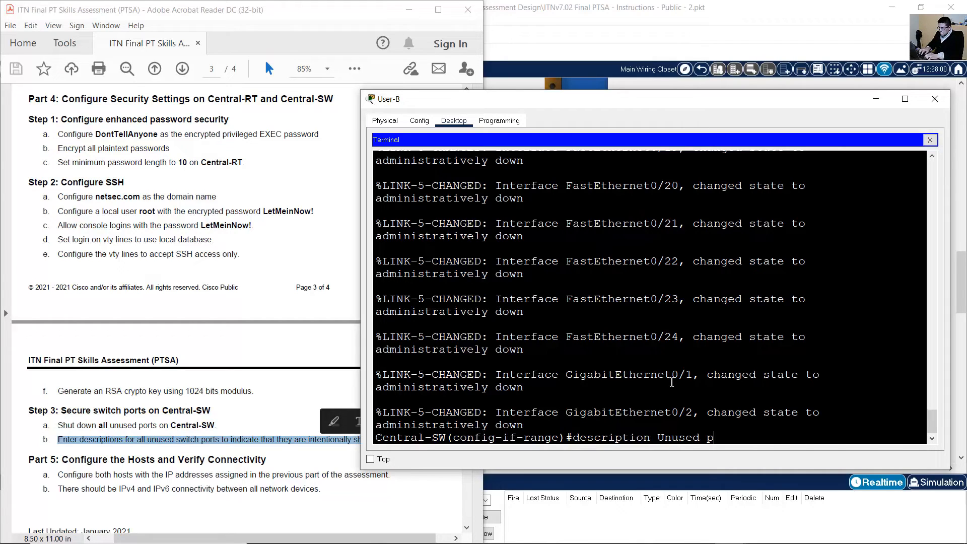
pyautogui.write('Unused p')
pyautogui.press('BackSpace')
pyautogui.write('Port shutdown')
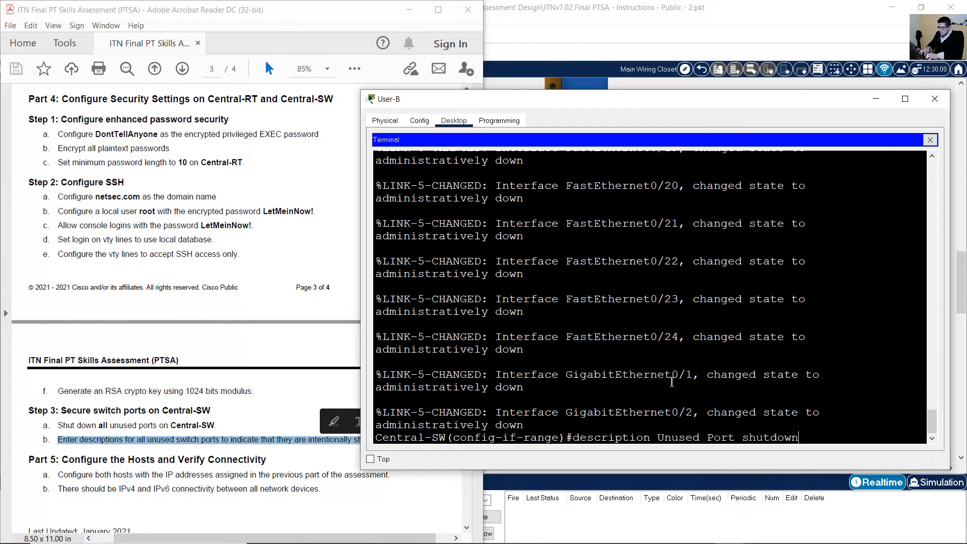
pyautogui.write('is')
pyautogui.press('Return')
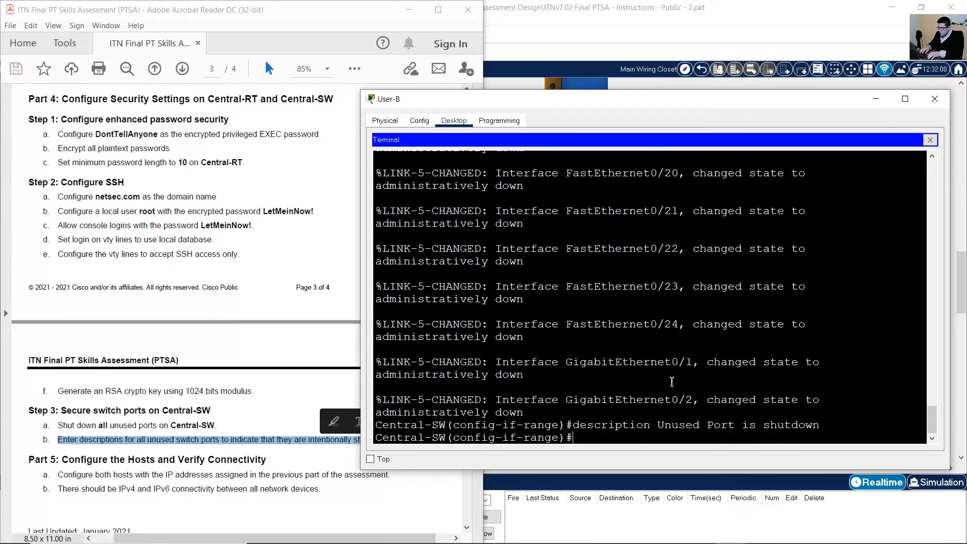
# Return to privileged mode and save running-config to startup-config.
pyautogui.click(239, 404)
pyautogui.scroll(-3, 239, 405)
pyautogui.click(674, 372)
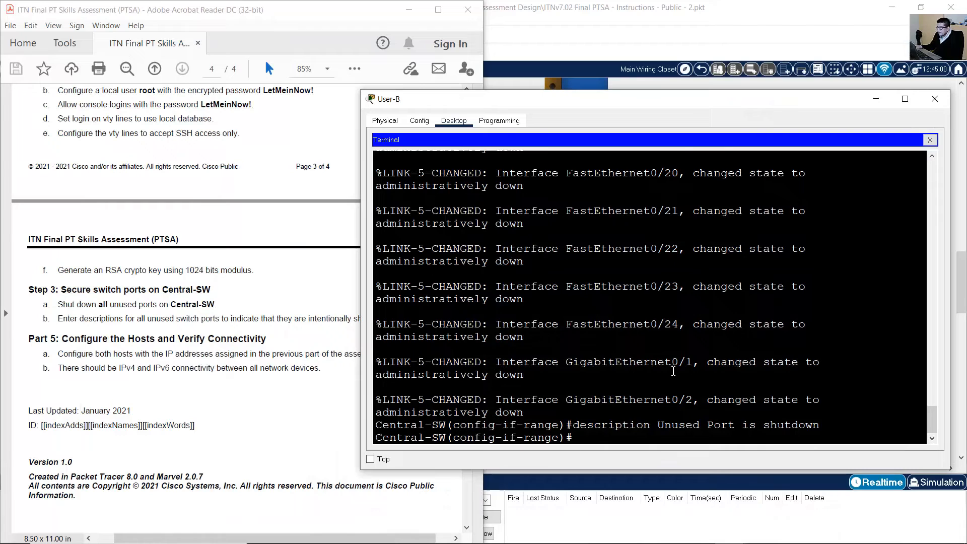
pyautogui.write('end')
pyautogui.press('Return')
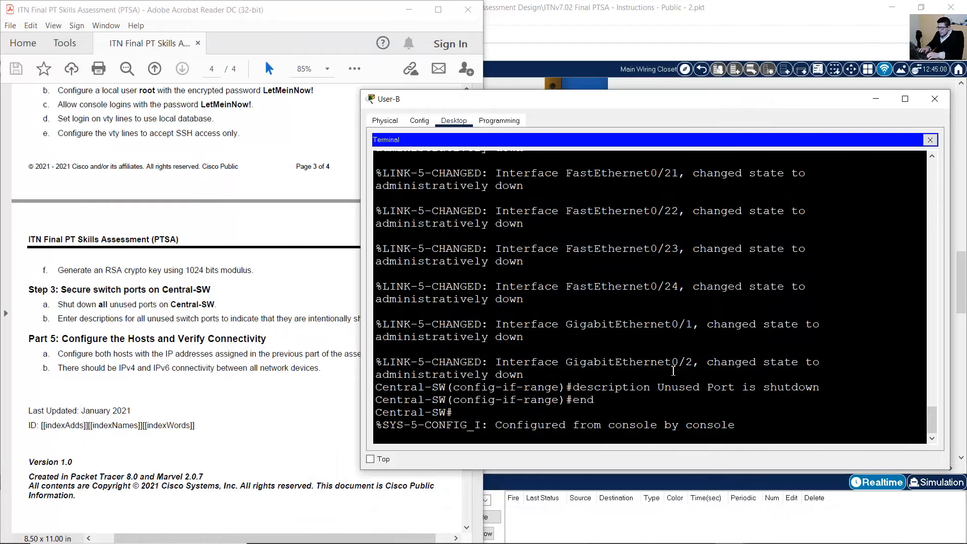
pyautogui.press('Return')
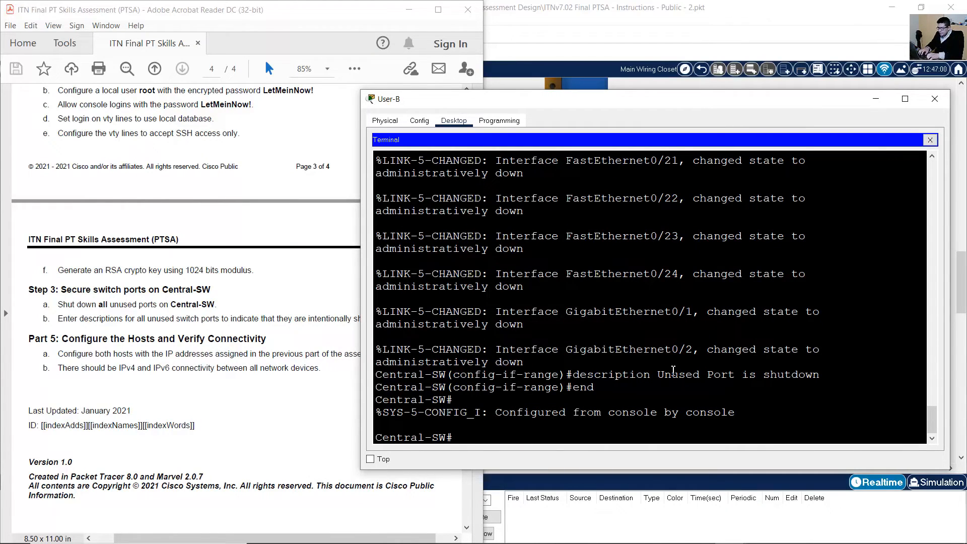
pyautogui.write('copy running')
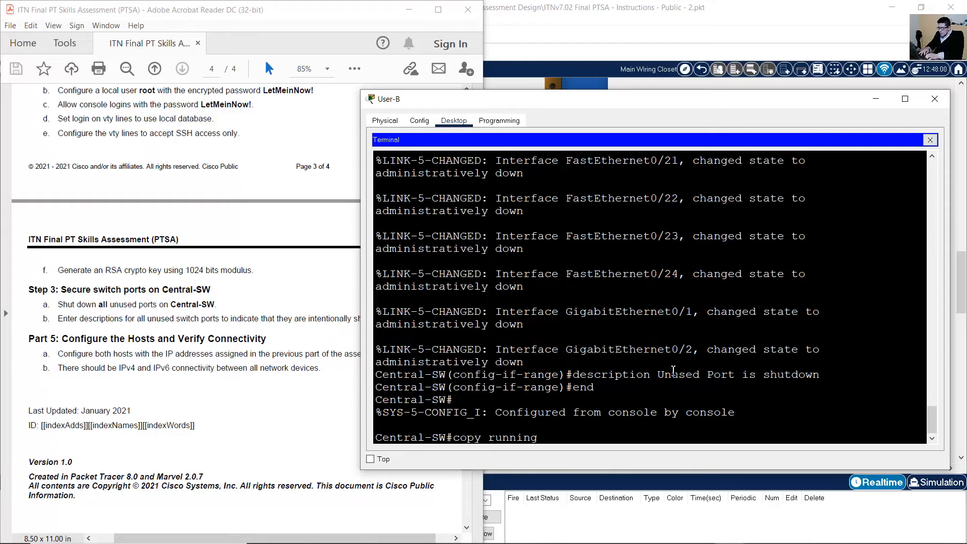
pyautogui.write('-config startup-config')
pyautogui.press('Return')
pyautogui.press('Return')
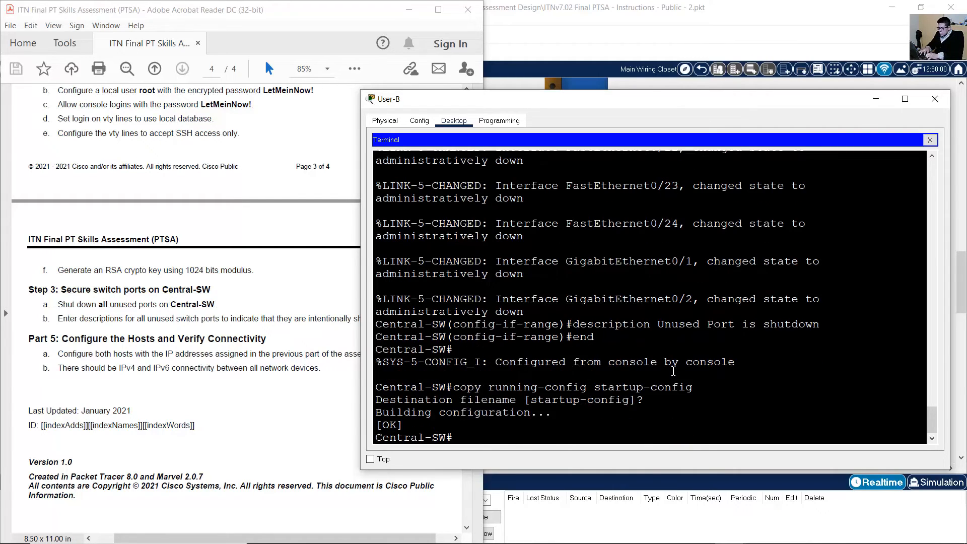
pyautogui.click(188, 372)
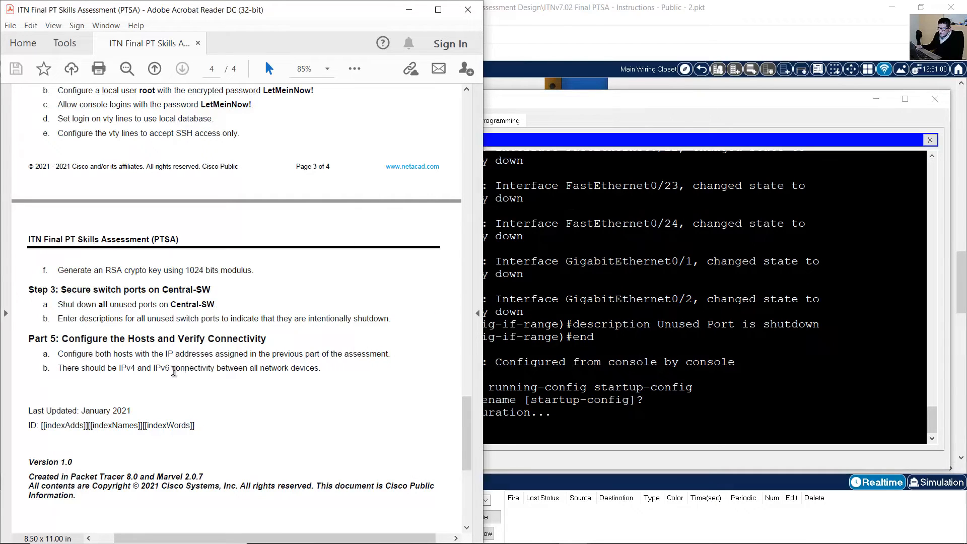
# Read the Part 5 IPv4/IPv6 connectivity requirement, then scroll the Physical view to User-A's PC.
pyautogui.moveTo(62, 340); pyautogui.dragTo(375, 357)
pyautogui.click(59, 372)
pyautogui.moveTo(58, 372); pyautogui.dragTo(307, 370)
pyautogui.scroll(4, 306, 371)
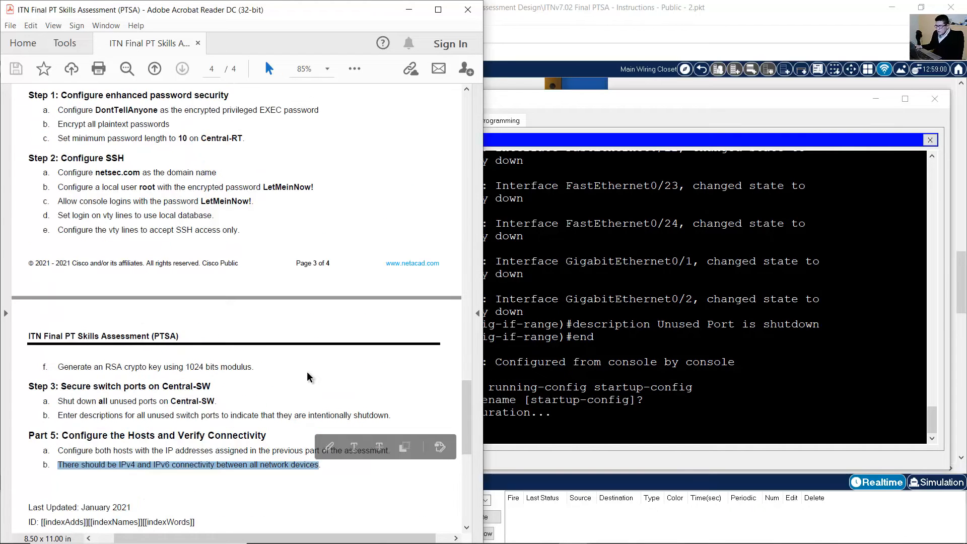
pyautogui.scroll(-1, 307, 370)
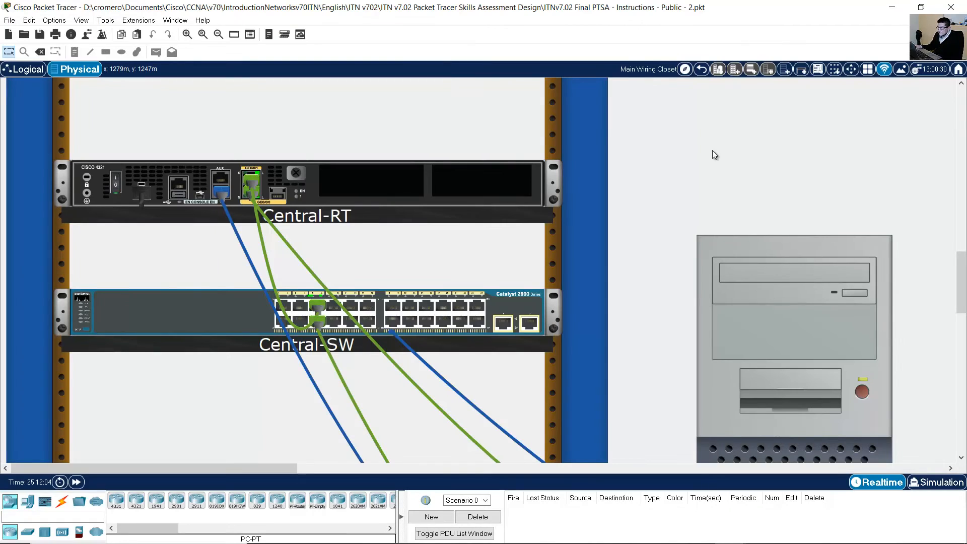
pyautogui.scroll(-3, 733, 171)
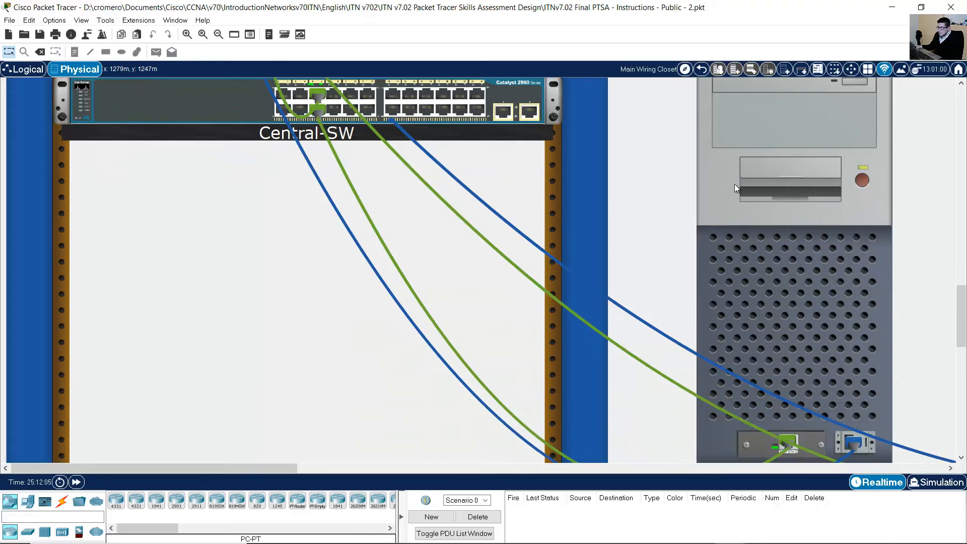
pyautogui.scroll(-3, 735, 187)
pyautogui.moveTo(291, 471); pyautogui.dragTo(394, 454)
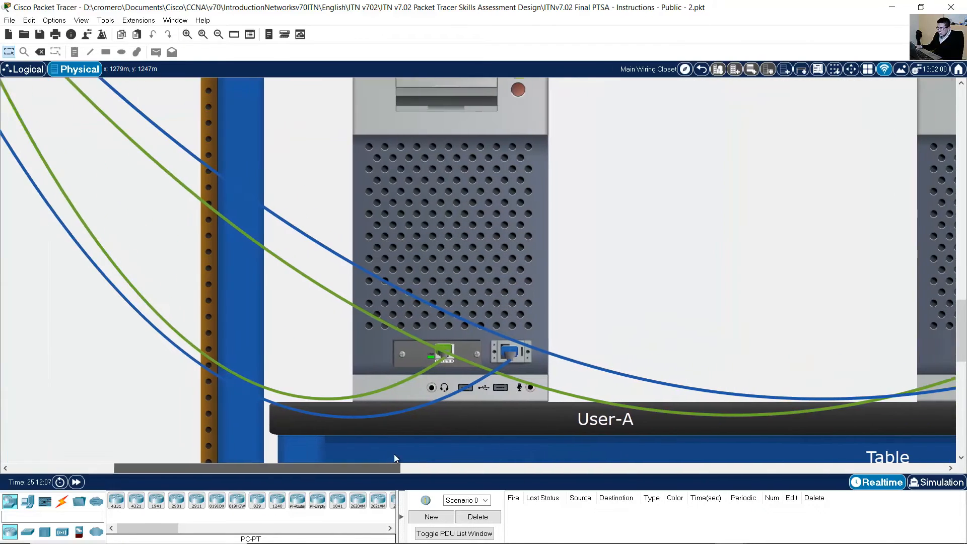
# Open User-A's IP Configuration and look up its address 172.16.1.62/26 in the Excel table.
pyautogui.click(492, 286)
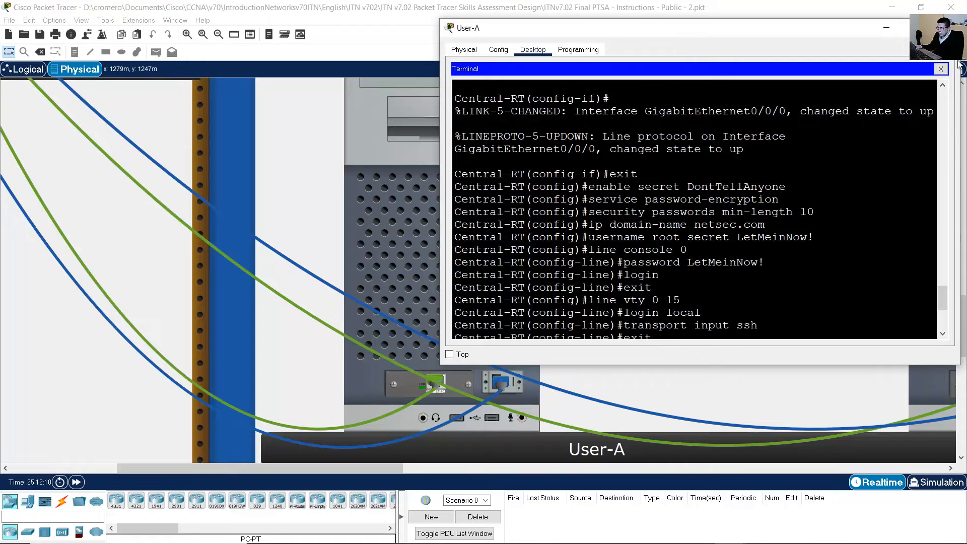
pyautogui.click(941, 69)
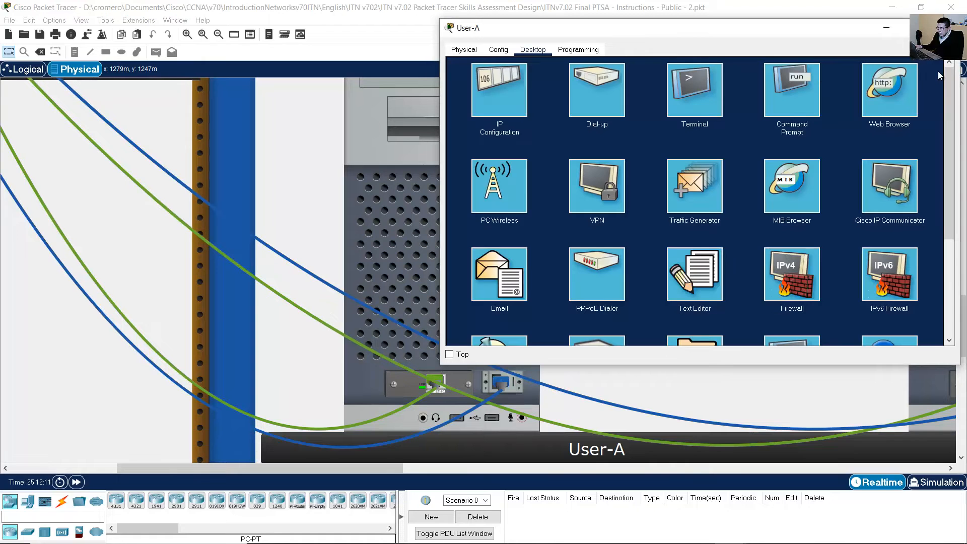
pyautogui.click(504, 86)
pyautogui.moveTo(484, 28); pyautogui.dragTo(163, 60)
pyautogui.click(691, 535)
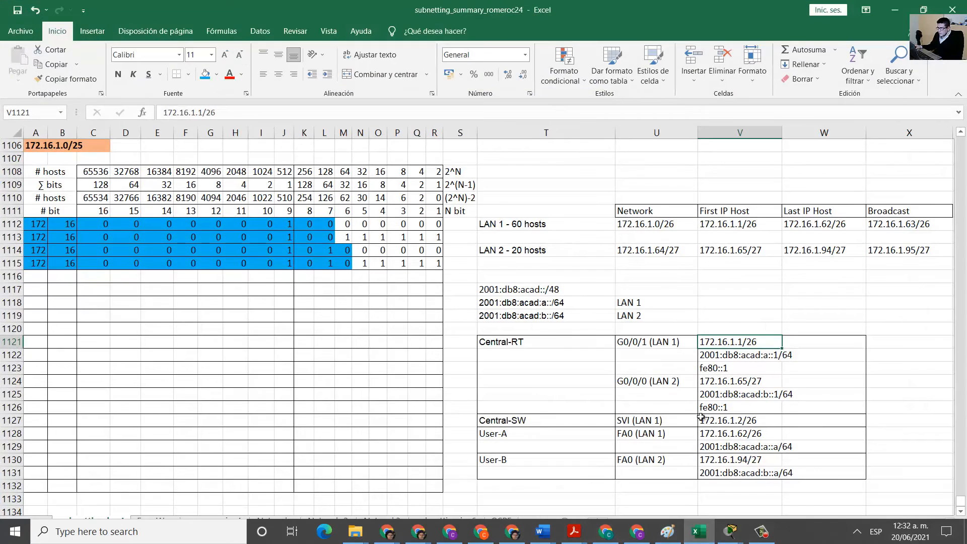
pyautogui.press('Down')
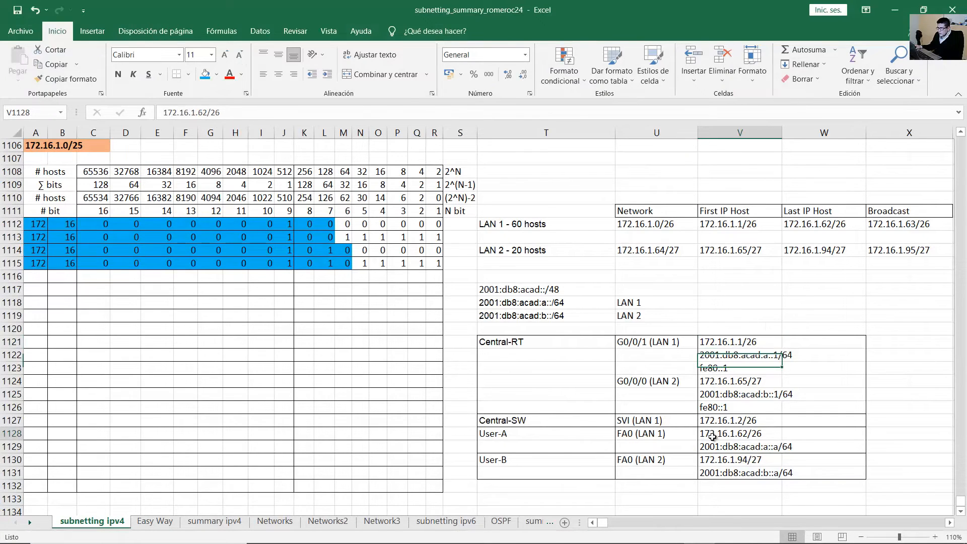
pyautogui.click(714, 437)
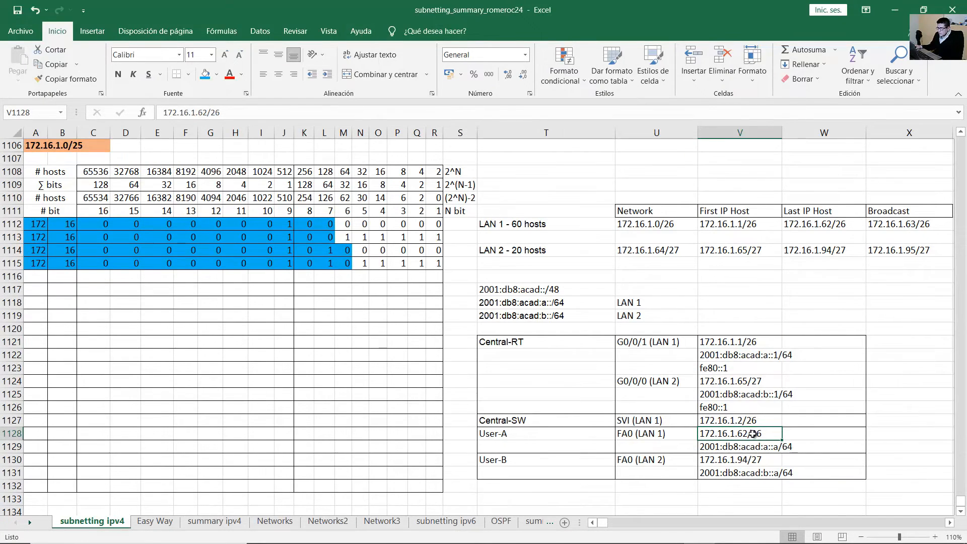
pyautogui.moveTo(732, 533)
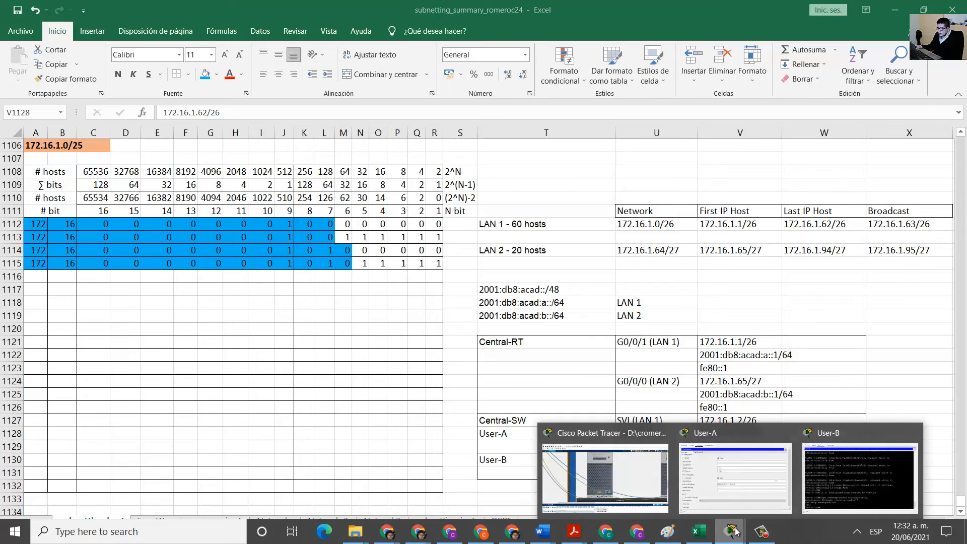
pyautogui.click(742, 485)
# Enter User-A's IPv4 address 172.16.1.62 and subnet mask 255.255.255.192.
pyautogui.click(380, 157)
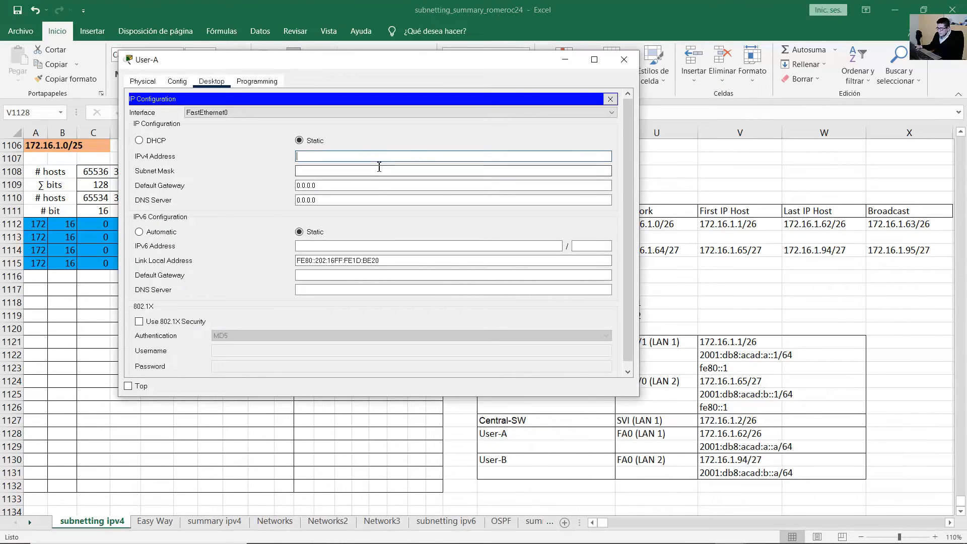
pyautogui.write('12.16')
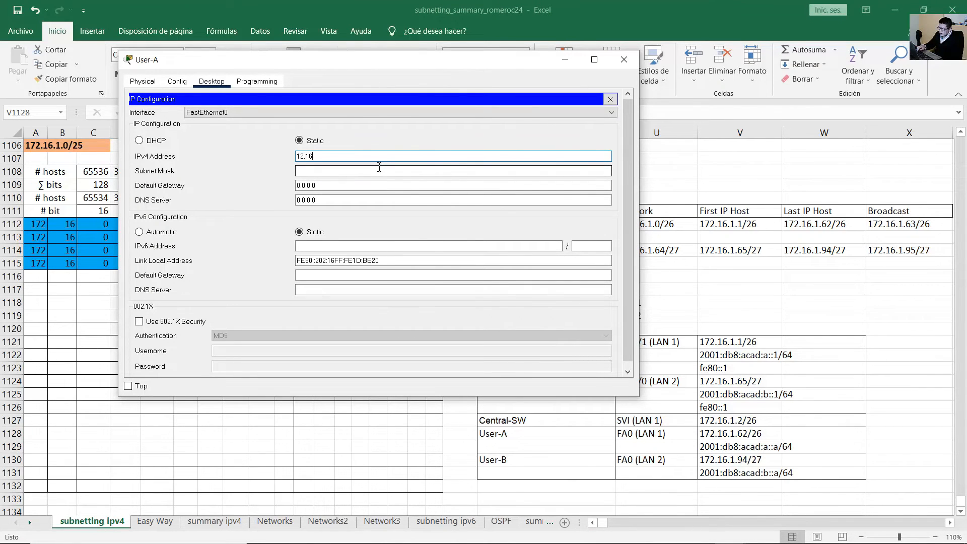
pyautogui.press('BackSpace')
pyautogui.write('72.16.1.62')
pyautogui.click(380, 168)
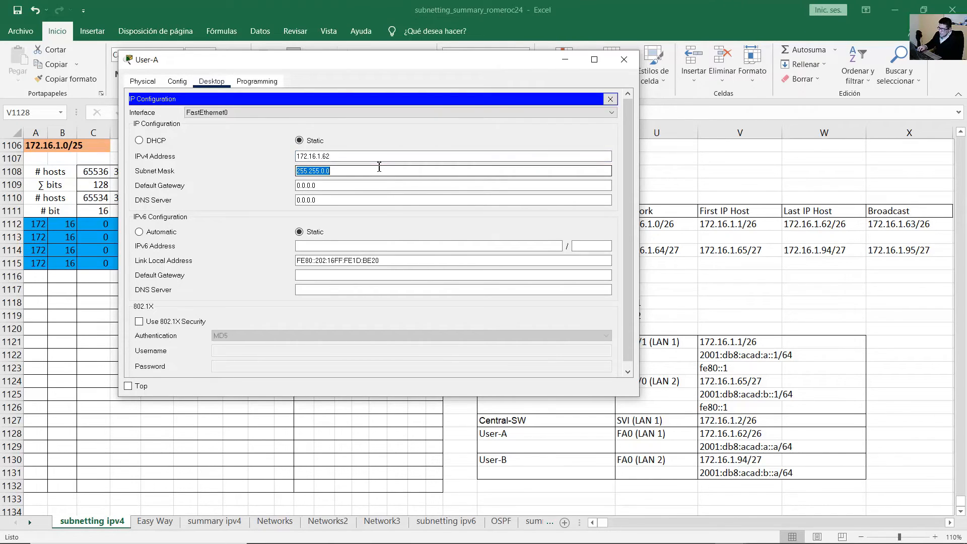
pyautogui.click(380, 168)
pyautogui.press('BackSpace')
pyautogui.press('BackSpace')
pyautogui.write('255')
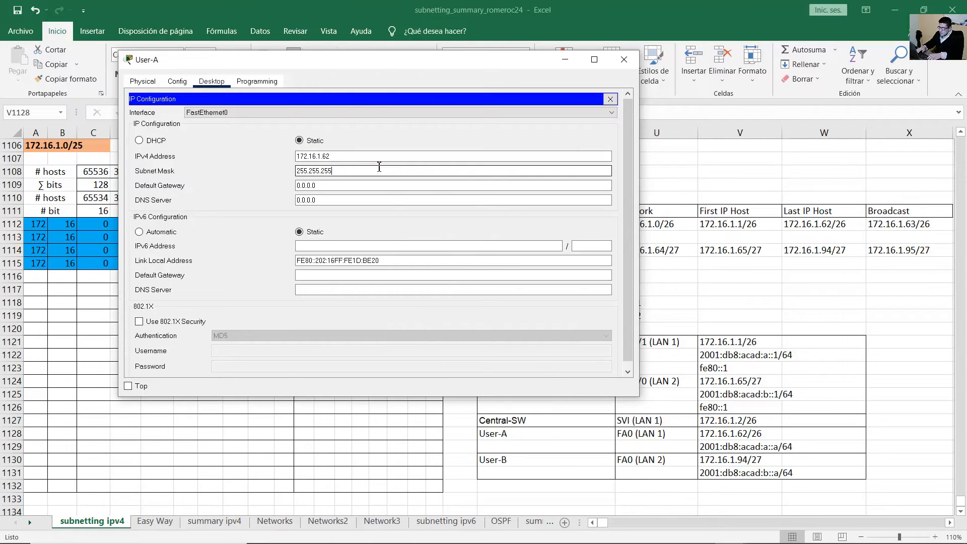
pyautogui.press('Tab')
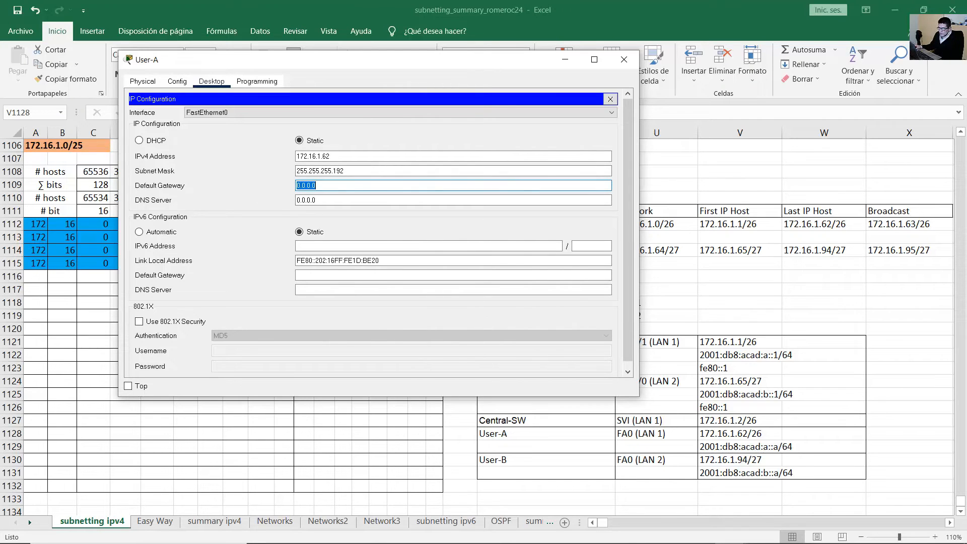
# Look up Central-RT's G0/0/1 LAN 1 address 172.16.1.1 and enter it as User-A's default gateway.
pyautogui.click(574, 531)
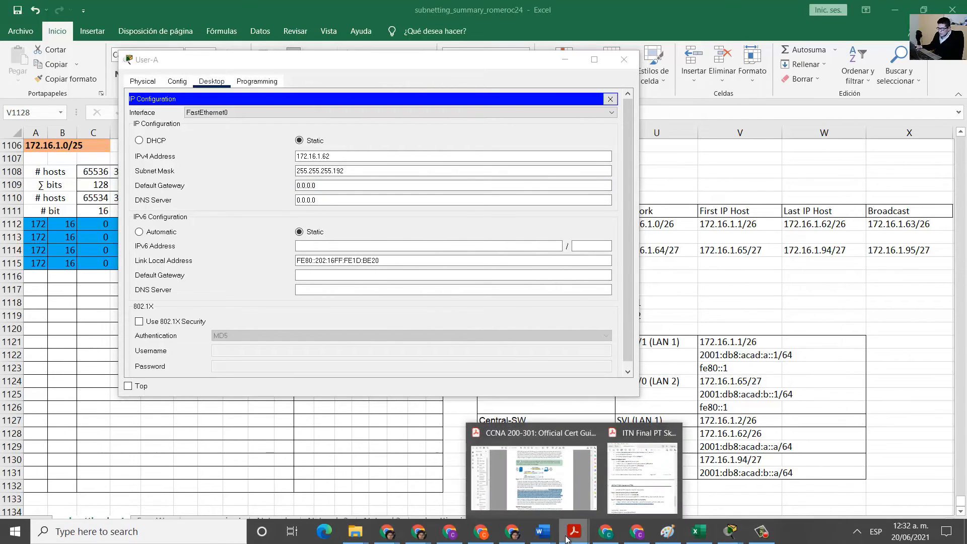
pyautogui.click(625, 488)
pyautogui.scroll(15, 460, 411)
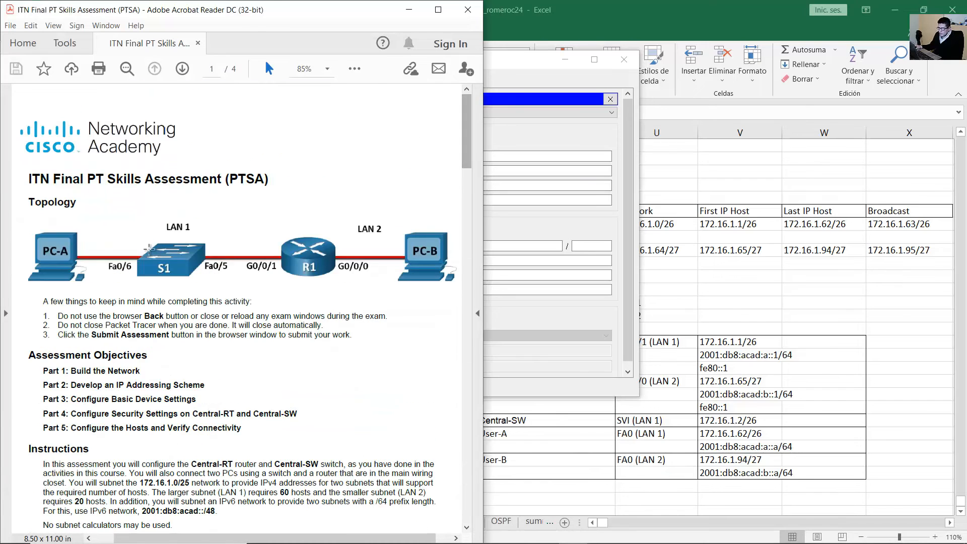
pyautogui.click(86, 252)
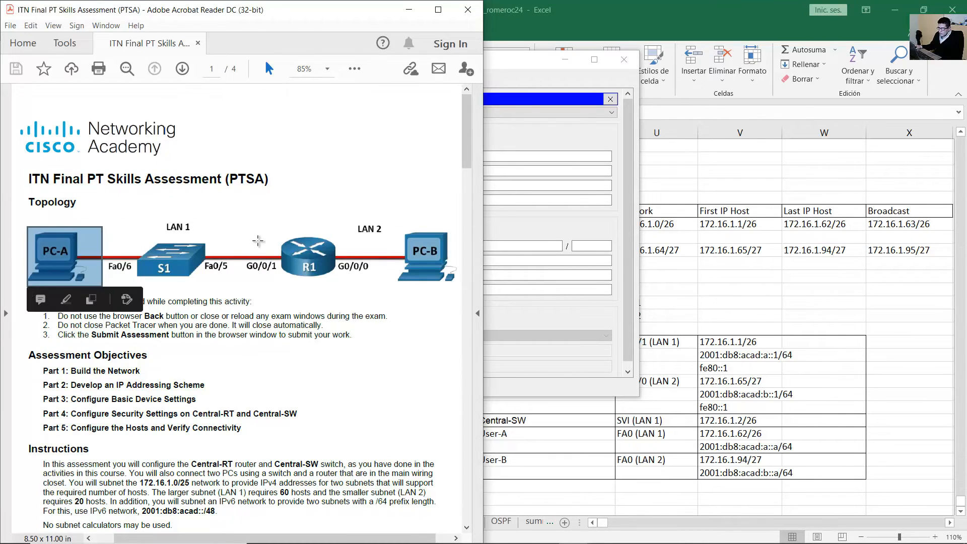
pyautogui.moveTo(281, 251); pyautogui.dragTo(245, 277)
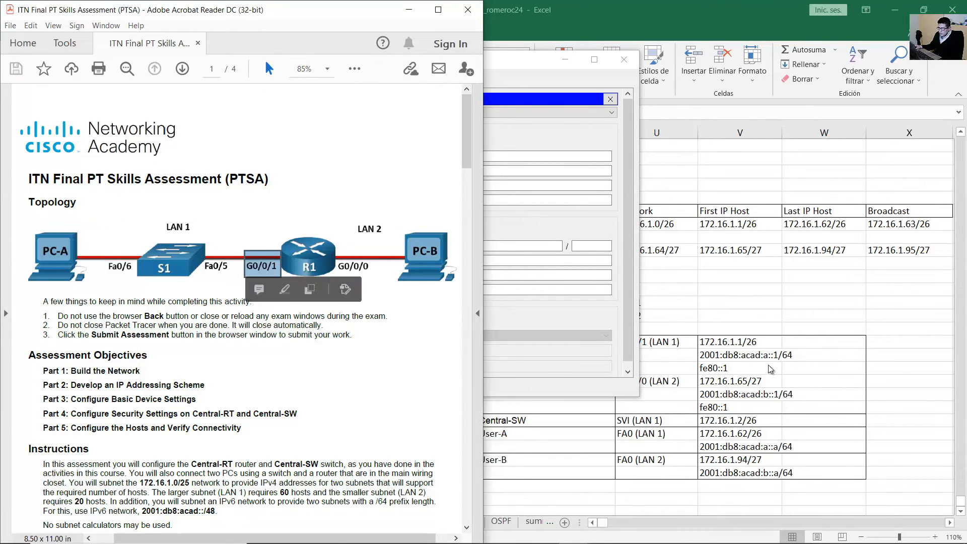
pyautogui.click(770, 370)
pyautogui.click(736, 343)
pyautogui.moveTo(679, 346); pyautogui.dragTo(724, 347)
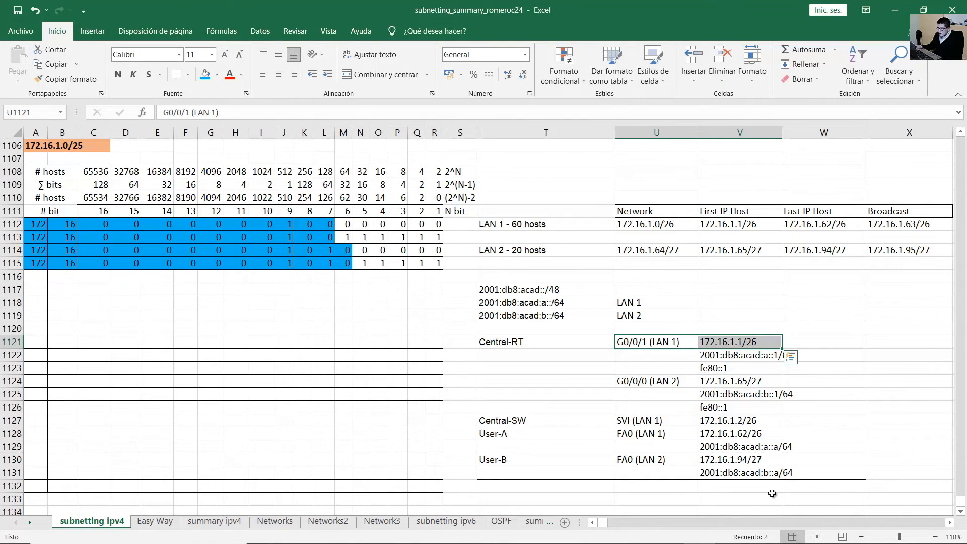
pyautogui.click(739, 533)
pyautogui.click(735, 477)
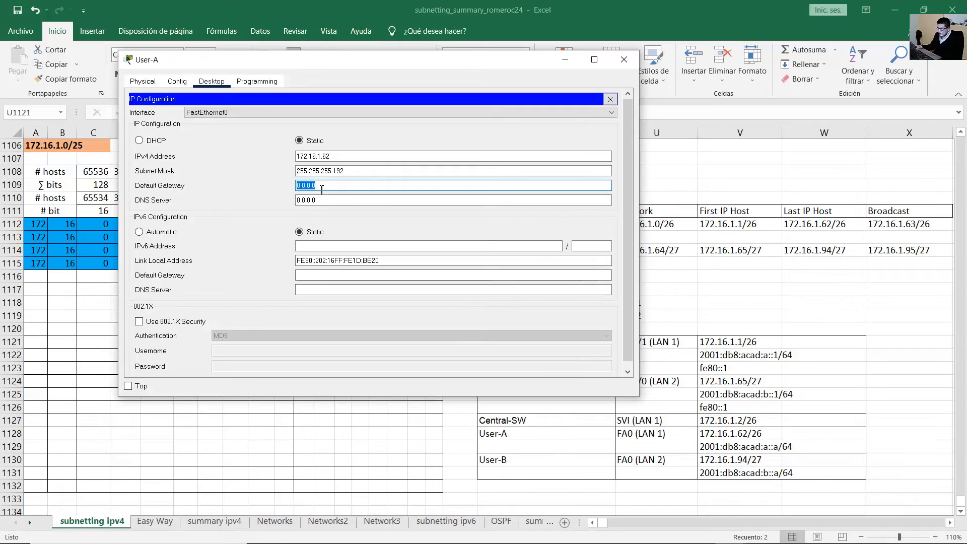
pyautogui.write('172.16.1.1')
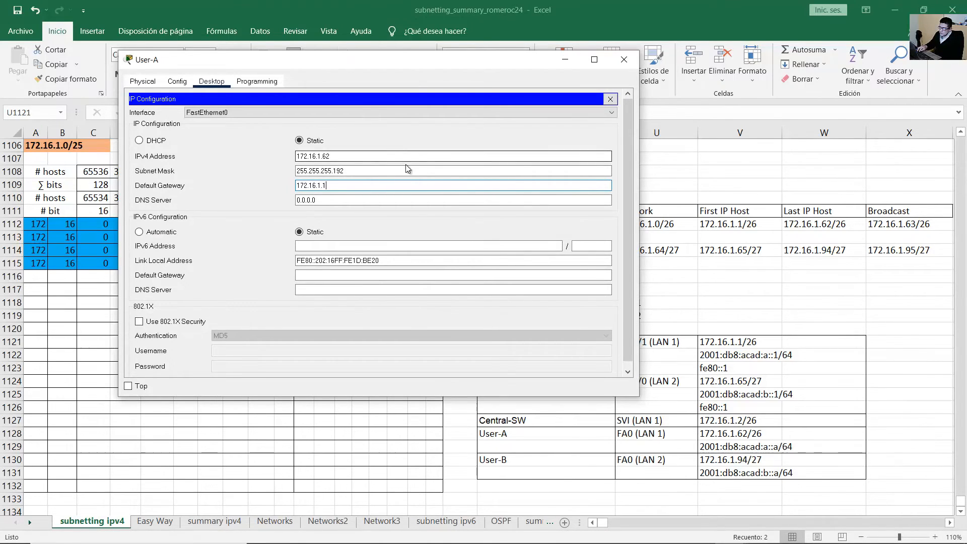
# Check User-A's IPv6 address 2001:db8:acad:a::a/64 in the addressing table.
pyautogui.hotkey('alt', 'Tab')
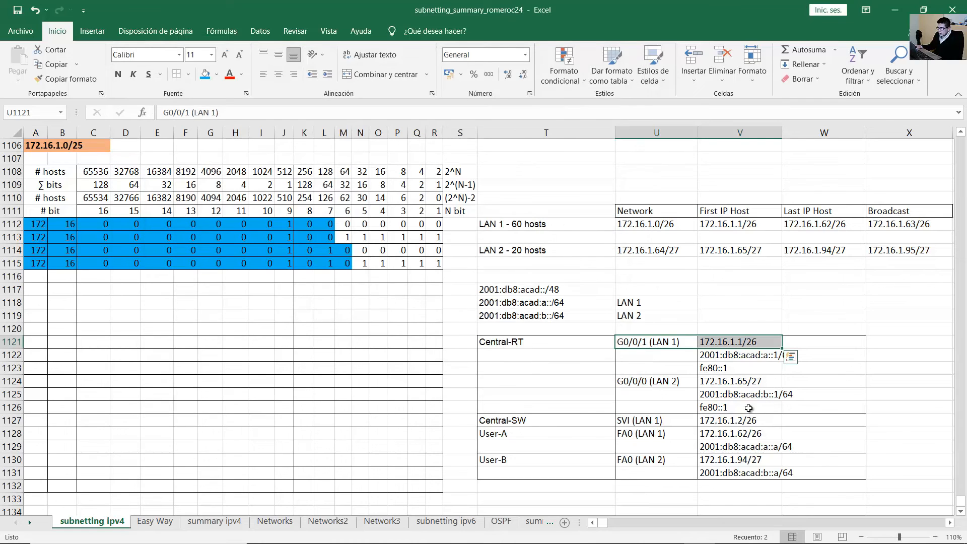
pyautogui.moveTo(525, 435); pyautogui.dragTo(763, 448)
pyautogui.click(767, 448)
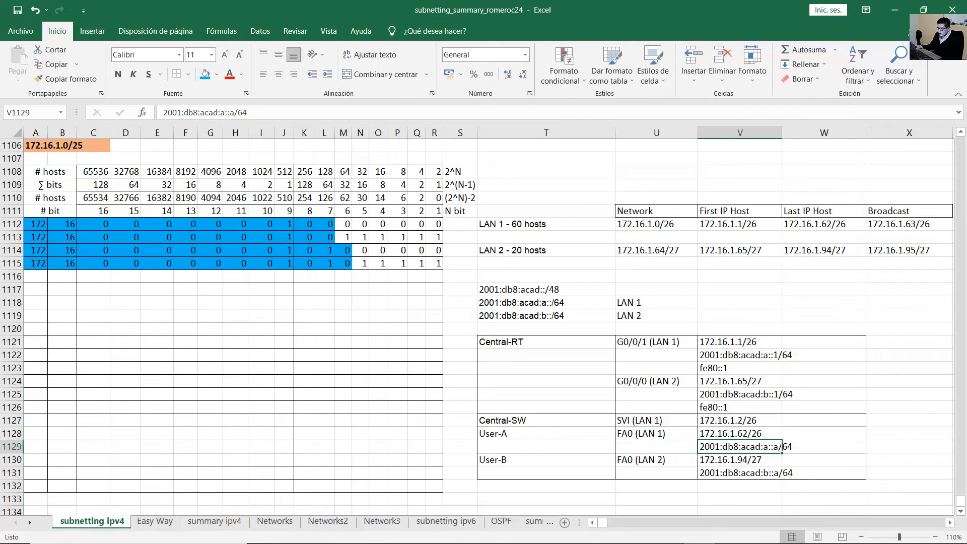
pyautogui.moveTo(715, 540)
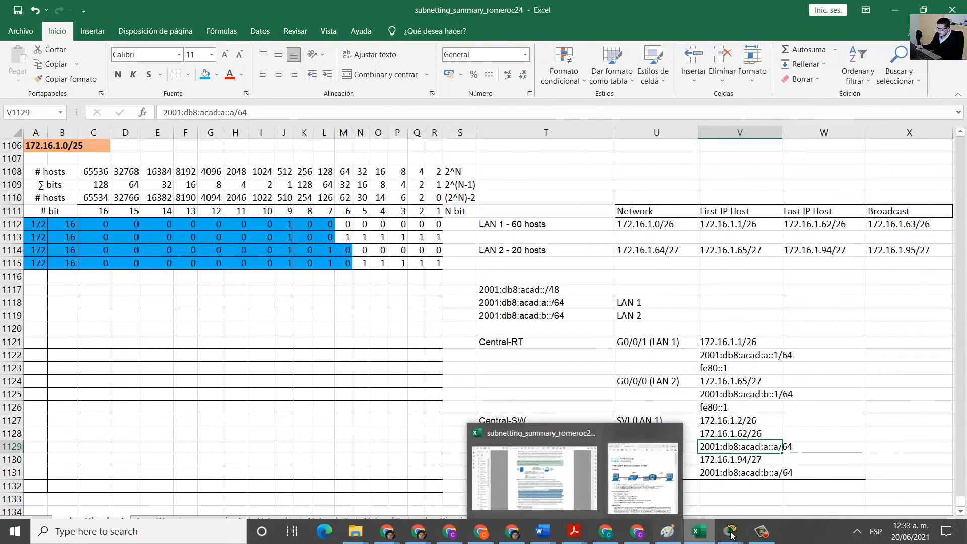
pyautogui.click(735, 474)
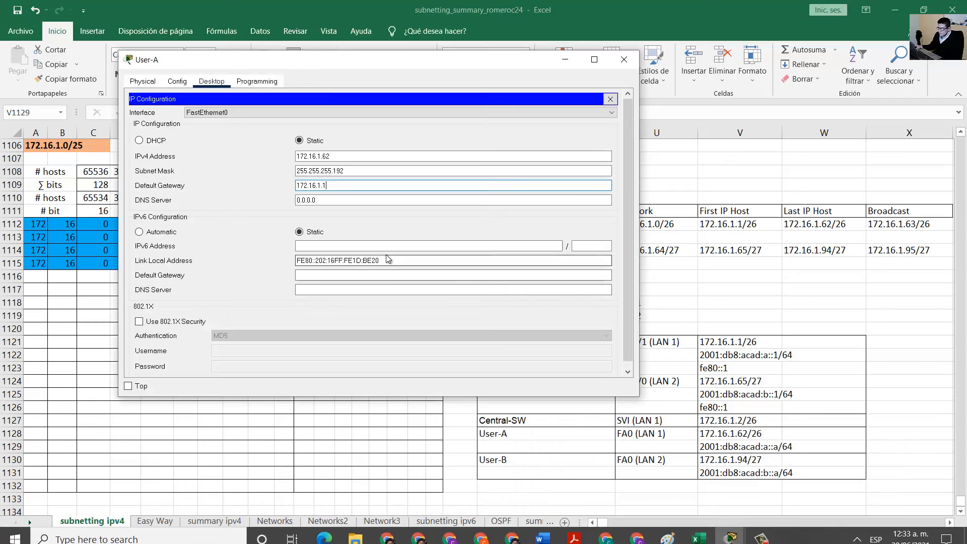
# Enter User-A's IPv6 address 2001:db8:acad:a::a with prefix length 64.
pyautogui.write('2001')
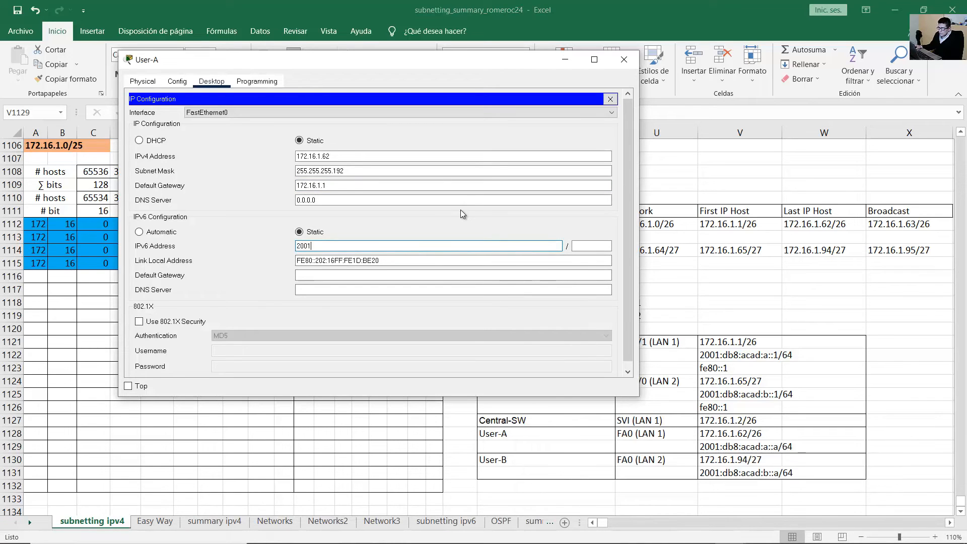
pyautogui.write(':db8:acad')
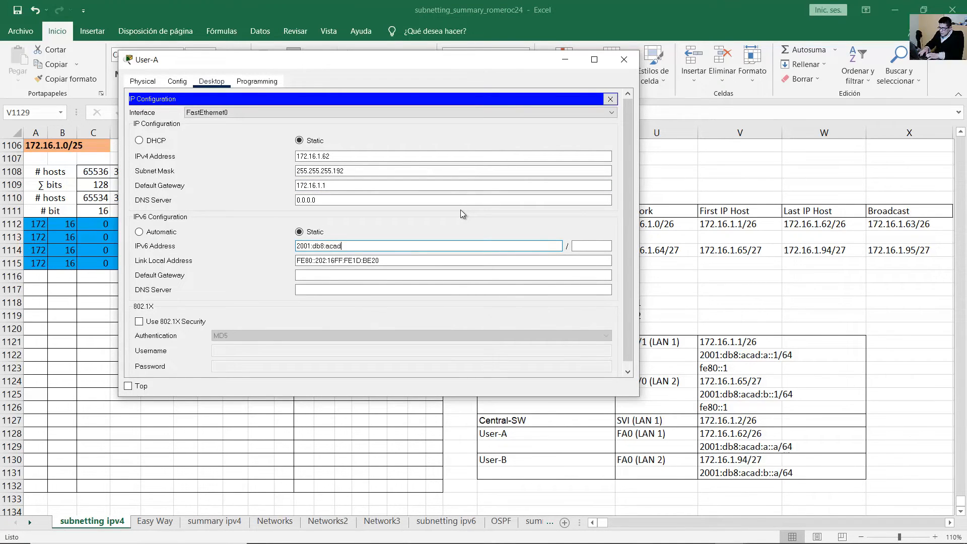
pyautogui.write(':a::a')
pyautogui.press('Tab')
pyautogui.write('64')
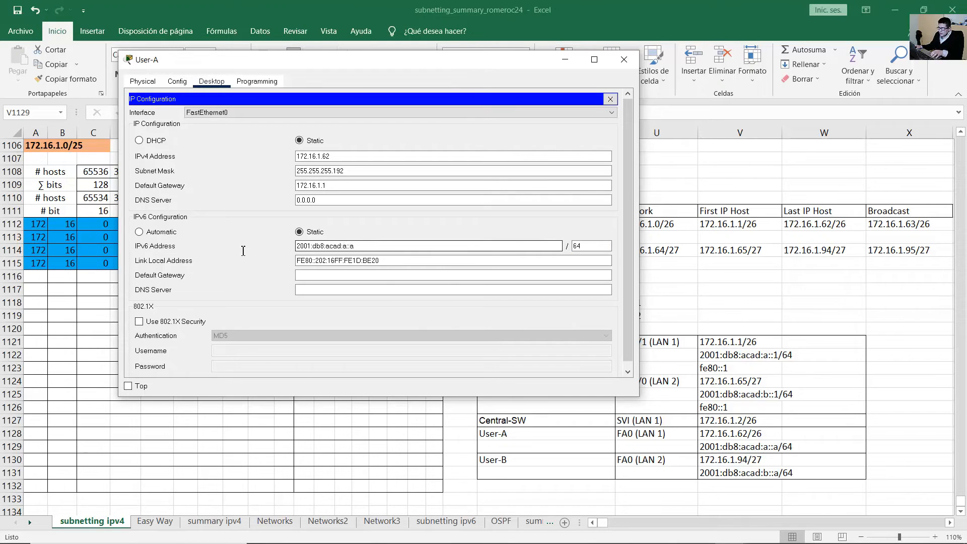
pyautogui.moveTo(242, 251); pyautogui.dragTo(207, 244)
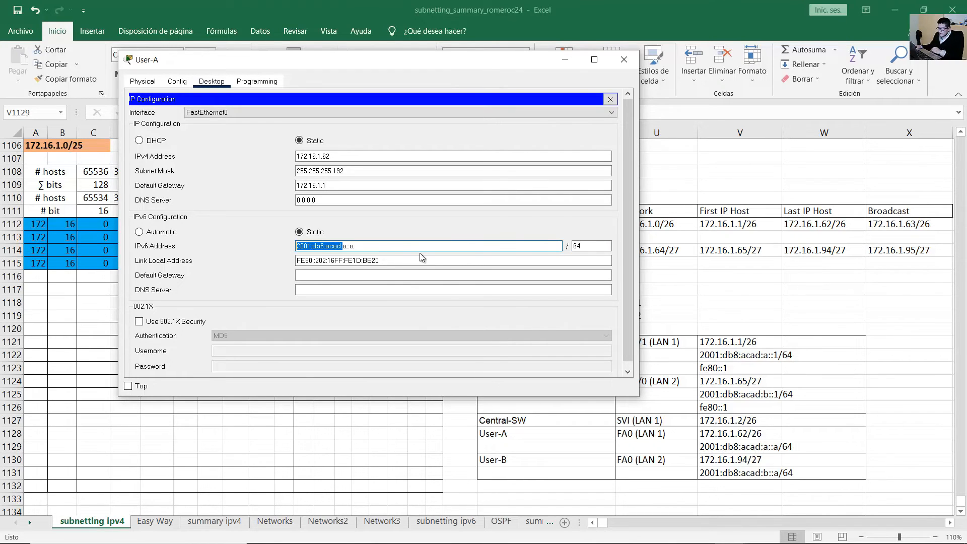
pyautogui.click(299, 274)
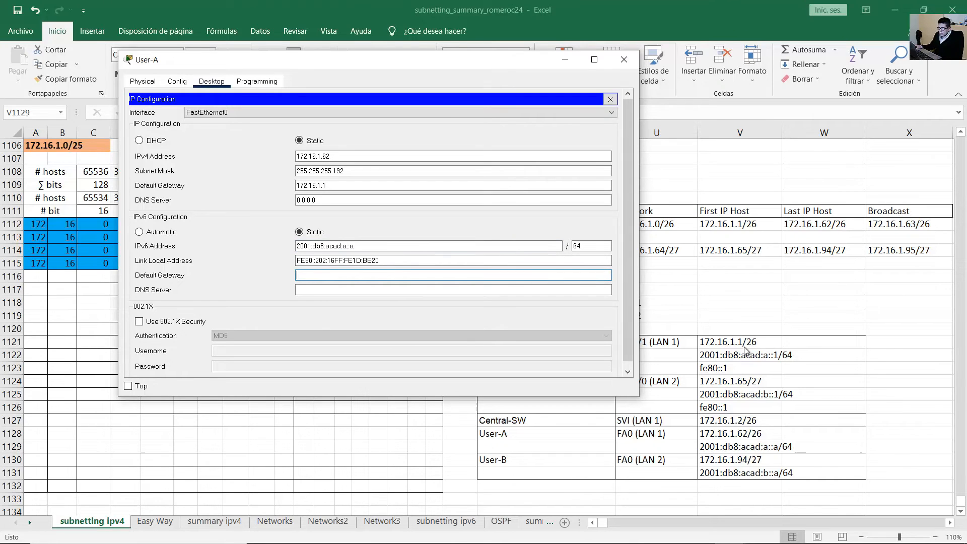
# Look up Central-RT's G0/0/1 LAN 1 link-local address fe80::1 in the topology and addressing table.
pyautogui.moveTo(545, 529)
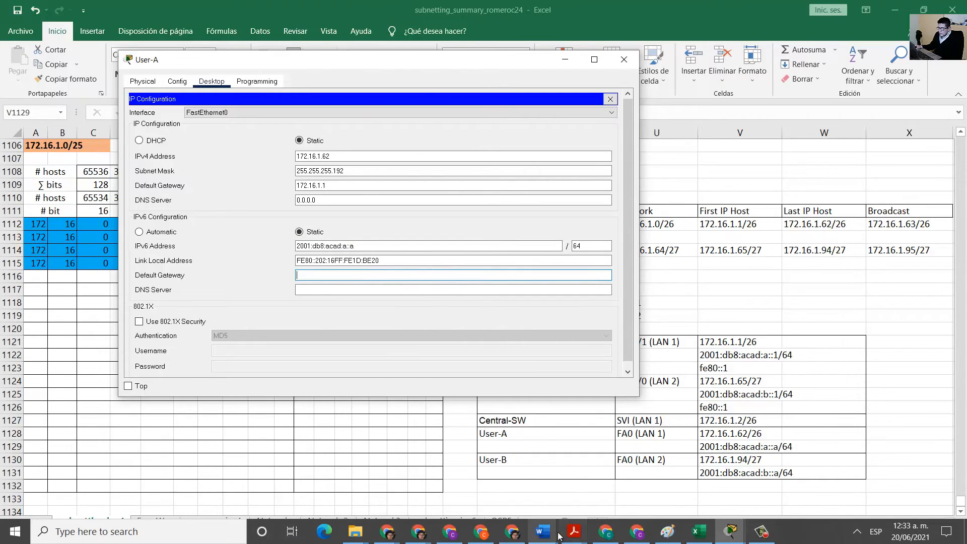
pyautogui.moveTo(575, 531)
pyautogui.click(623, 497)
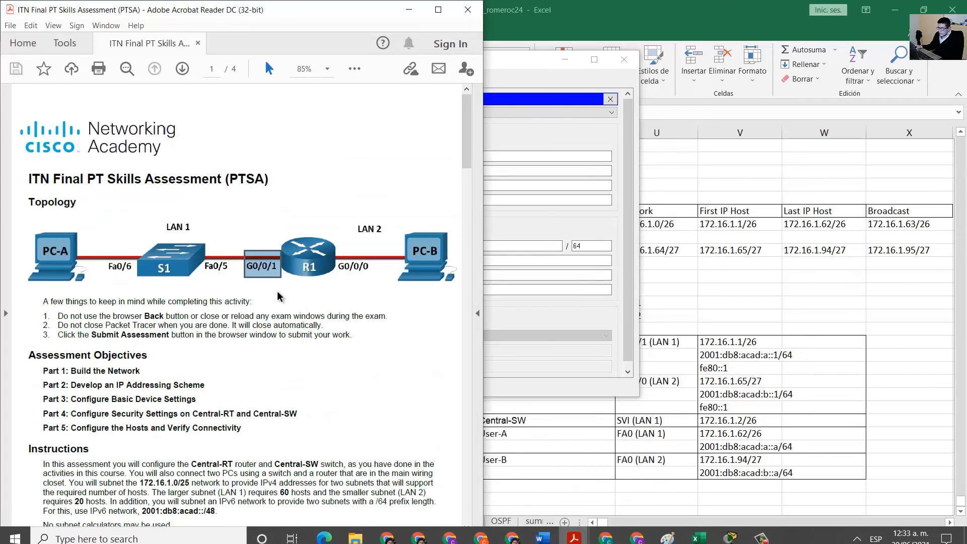
pyautogui.moveTo(53, 234); pyautogui.dragTo(89, 283)
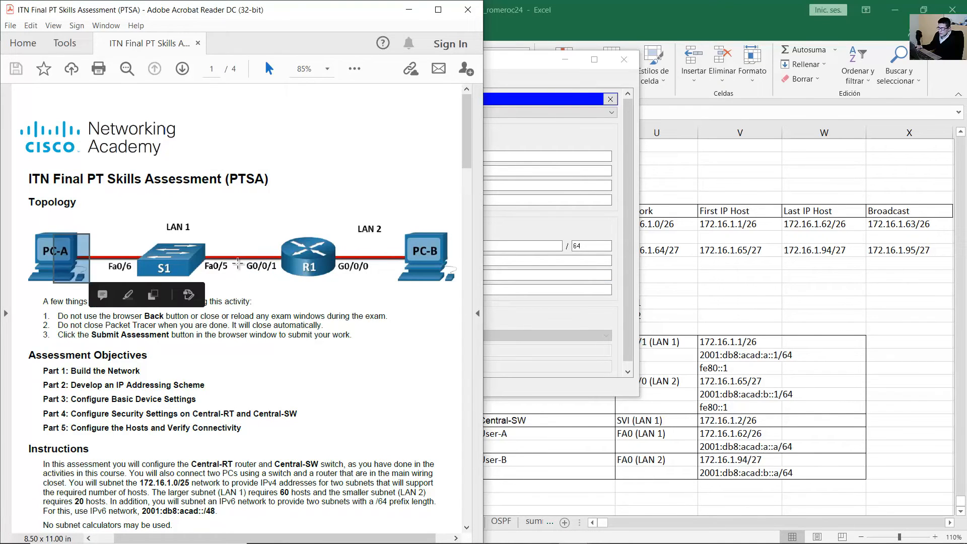
pyautogui.moveTo(244, 252); pyautogui.dragTo(288, 275)
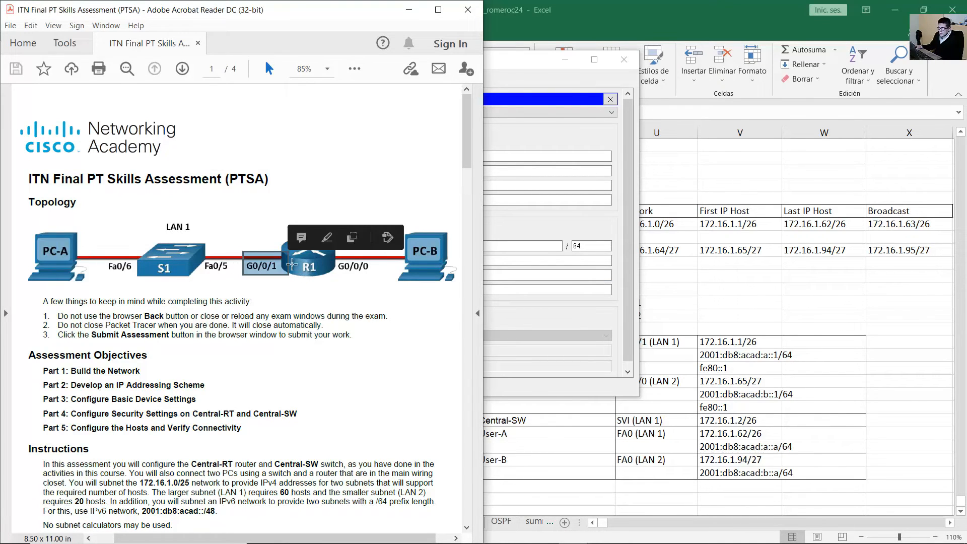
pyautogui.hotkey('alt', 'Tab')
pyautogui.click(648, 342)
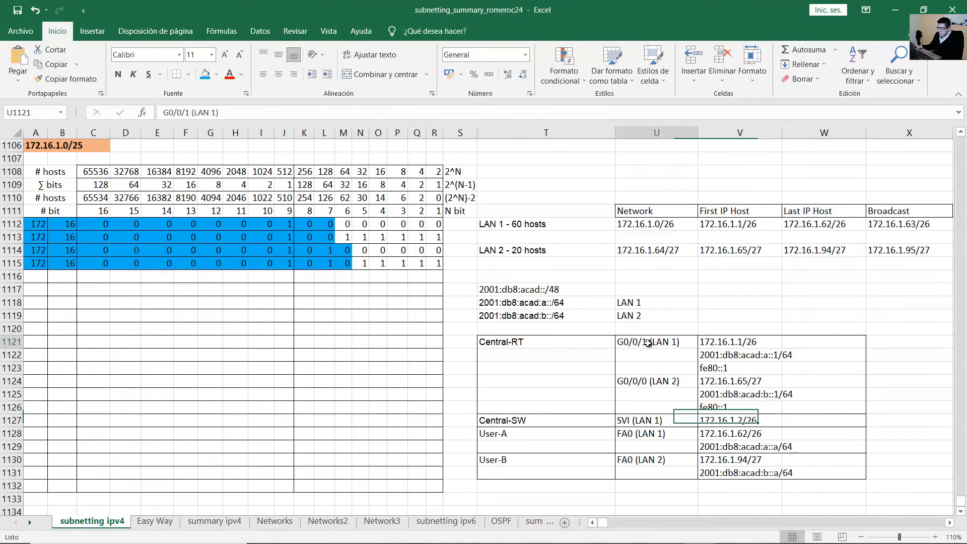
pyautogui.moveTo(738, 355); pyautogui.dragTo(752, 368)
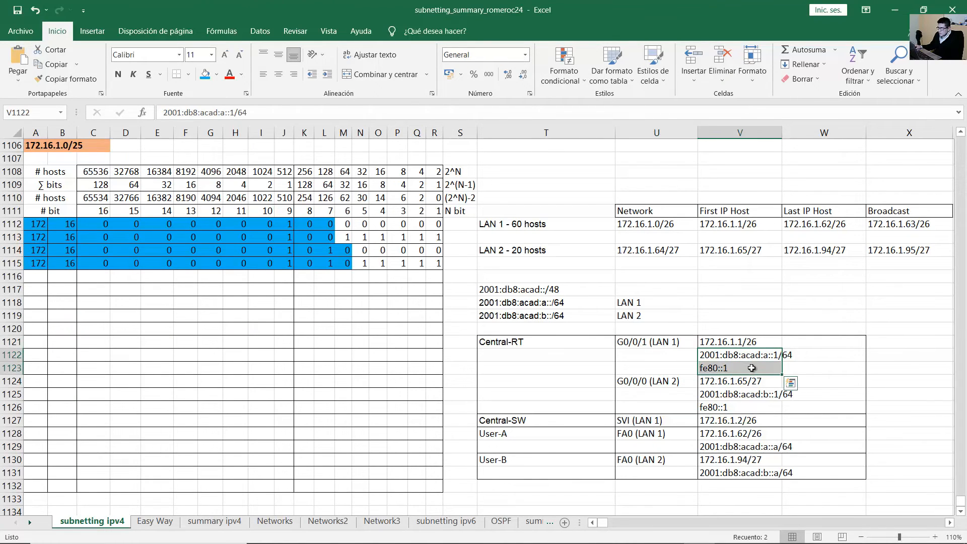
pyautogui.click(731, 355)
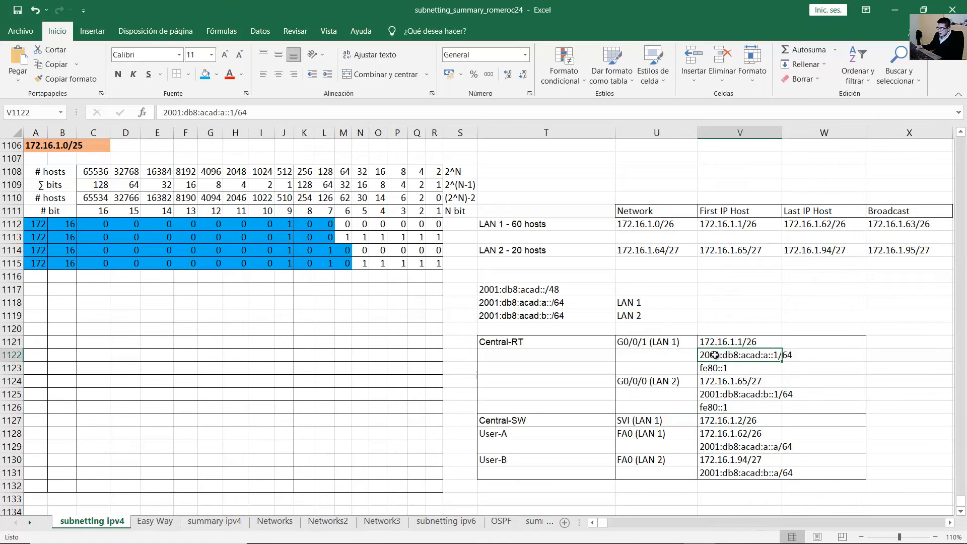
pyautogui.click(733, 367)
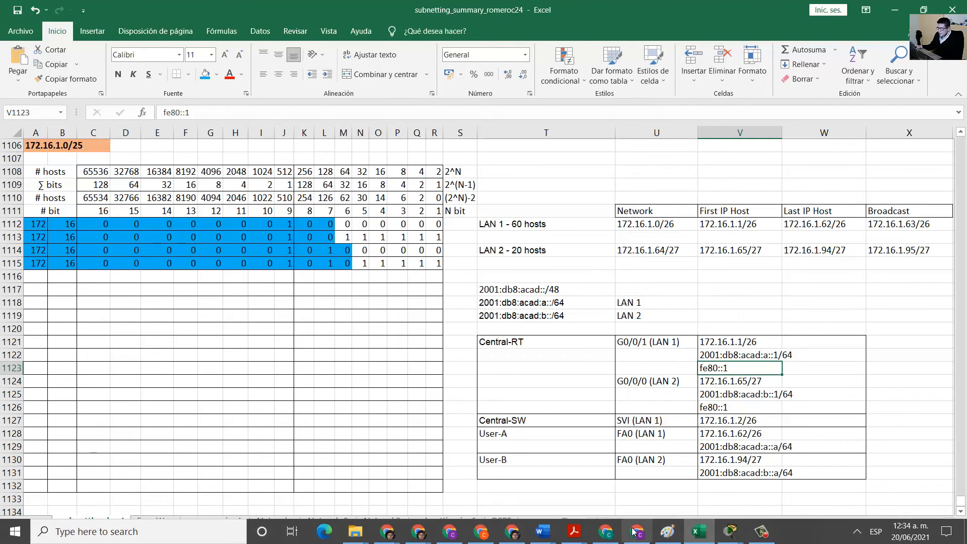
# Enter fe80::1 as User-A's IPv6 default gateway.
pyautogui.click(726, 540)
pyautogui.click(706, 473)
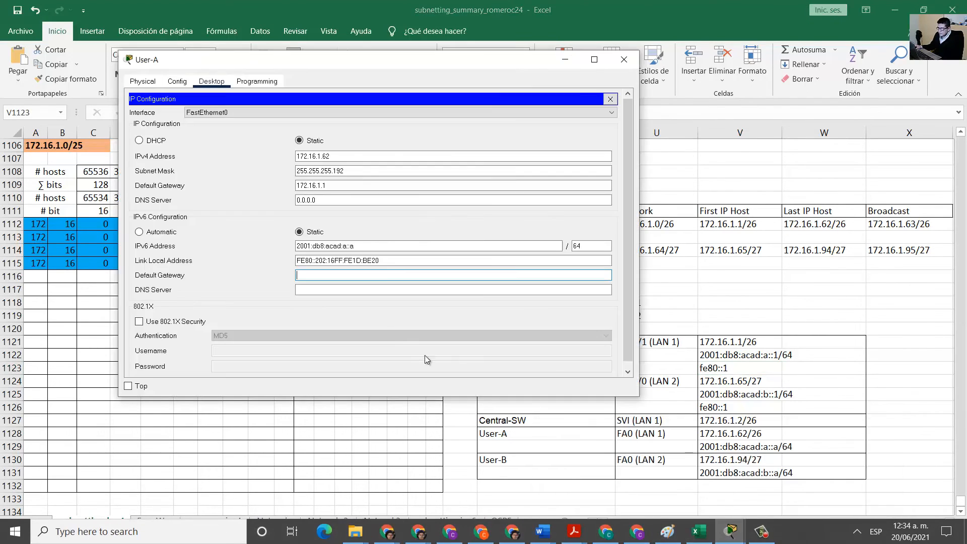
pyautogui.click(436, 268)
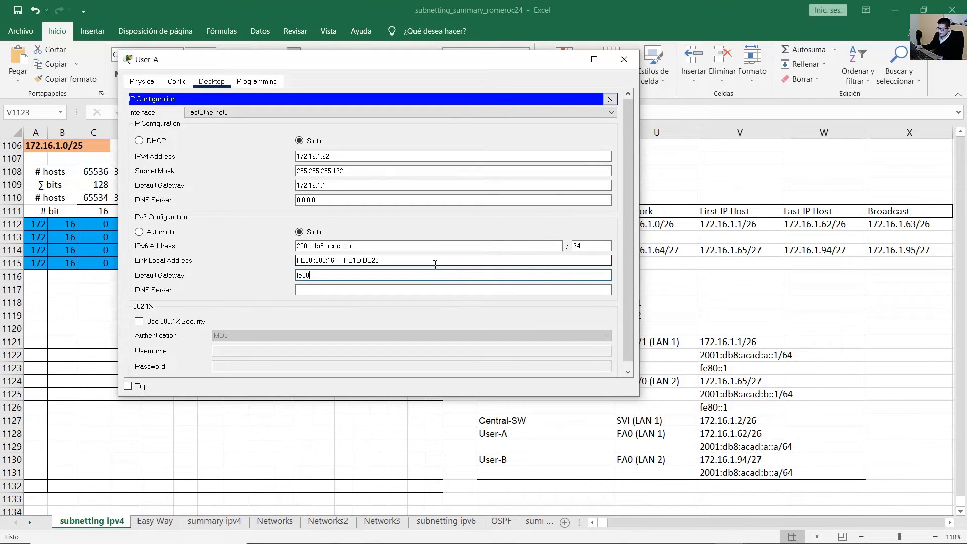
pyautogui.write('fe80::1')
pyautogui.click(428, 200)
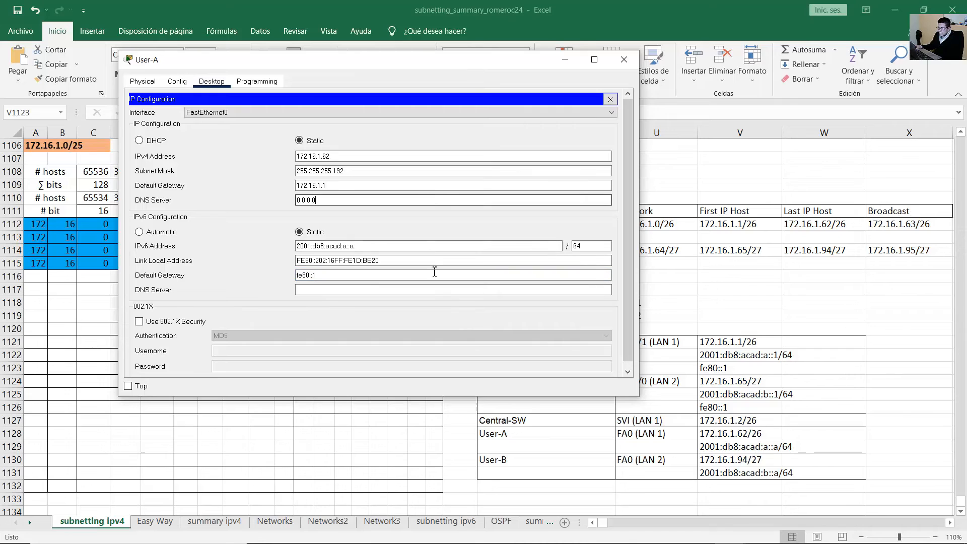
pyautogui.click(436, 290)
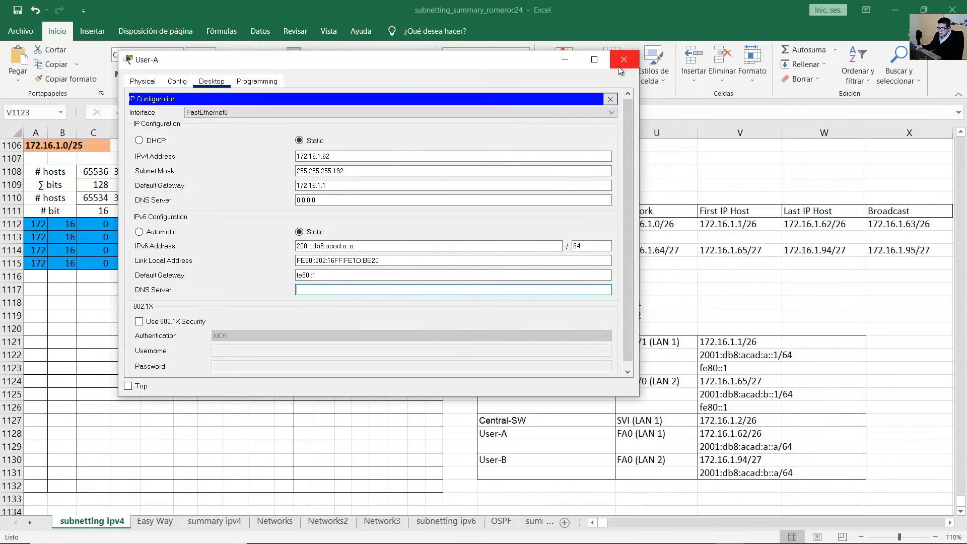
# Close User-A's window and open the User-B PC from the physical wiring view.
pyautogui.click(611, 99)
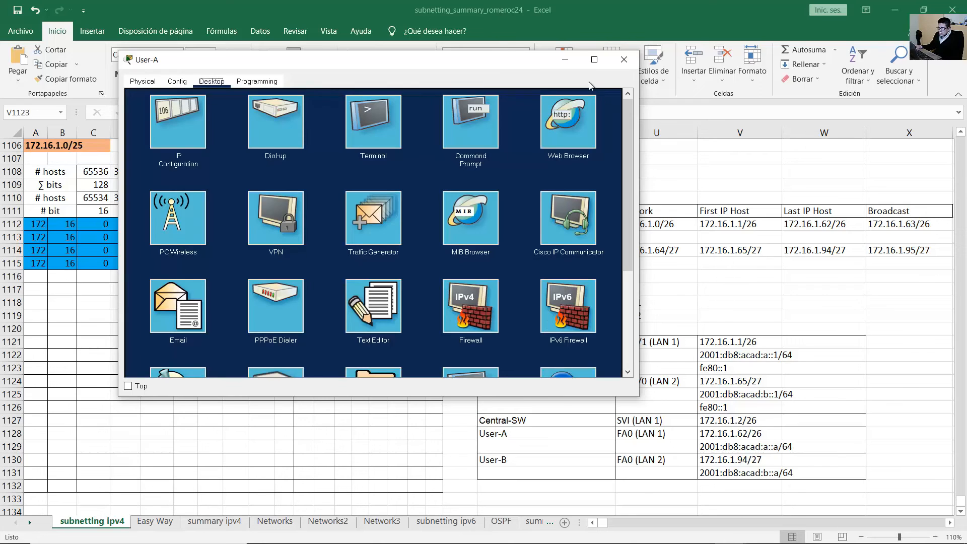
pyautogui.click(566, 59)
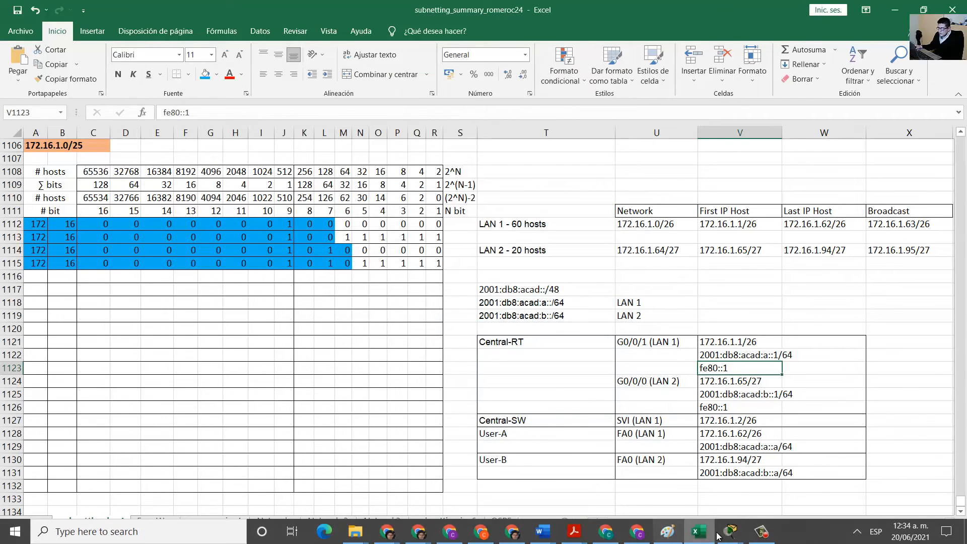
pyautogui.moveTo(732, 531)
pyautogui.click(614, 474)
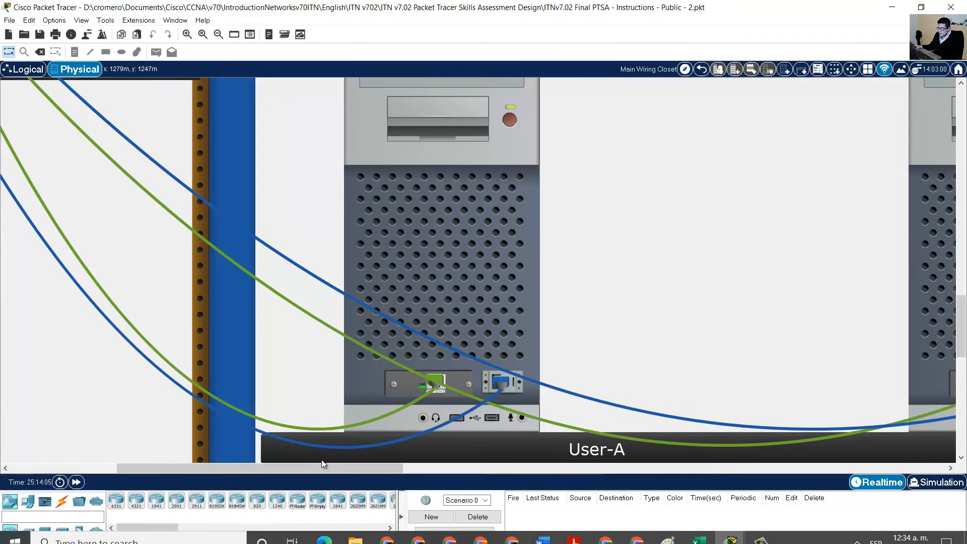
pyautogui.moveTo(323, 467); pyautogui.dragTo(459, 467)
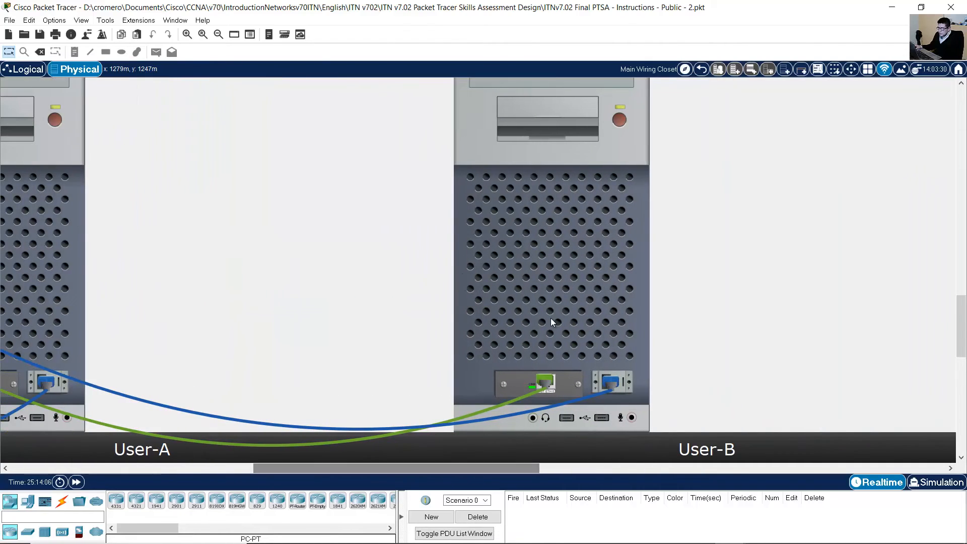
pyautogui.click(563, 249)
# Open User-B's IP Configuration and look up its IPv4 entries in the addressing plan.
pyautogui.click(930, 141)
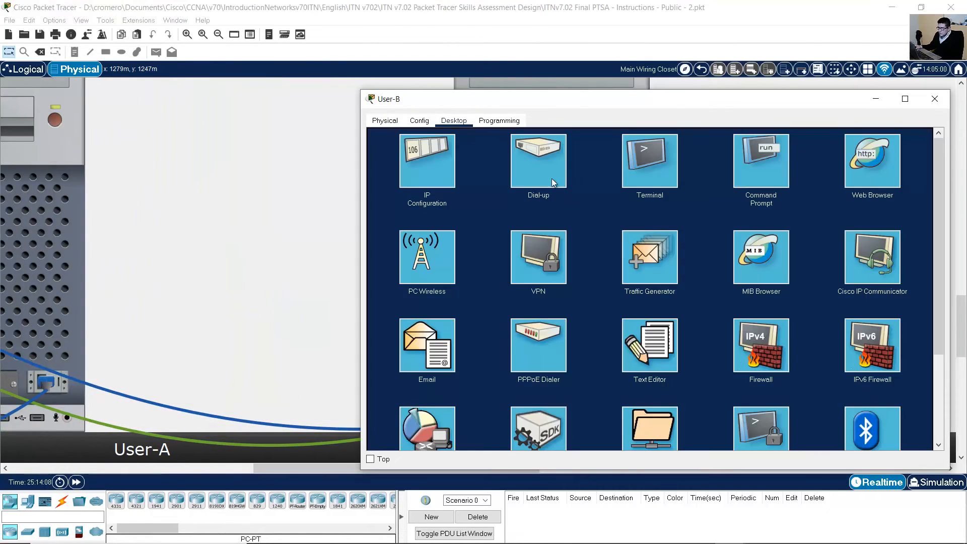
pyautogui.click(425, 167)
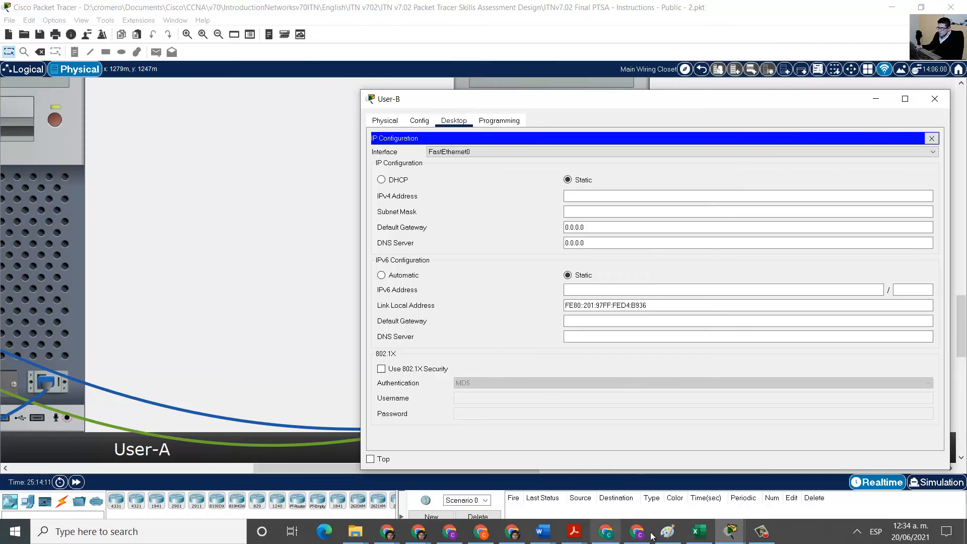
pyautogui.click(697, 532)
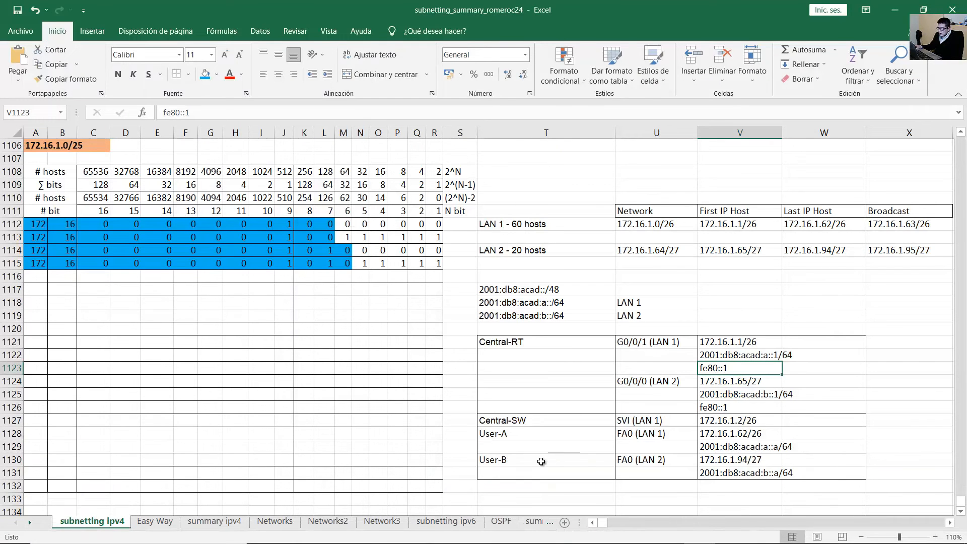
pyautogui.moveTo(542, 462); pyautogui.dragTo(805, 476)
pyautogui.click(737, 463)
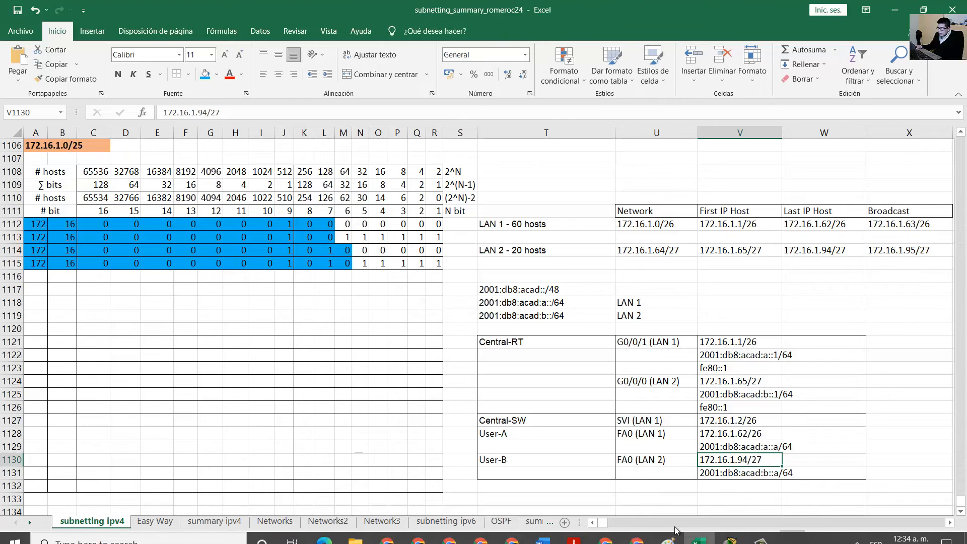
pyautogui.moveTo(732, 532)
pyautogui.click(821, 477)
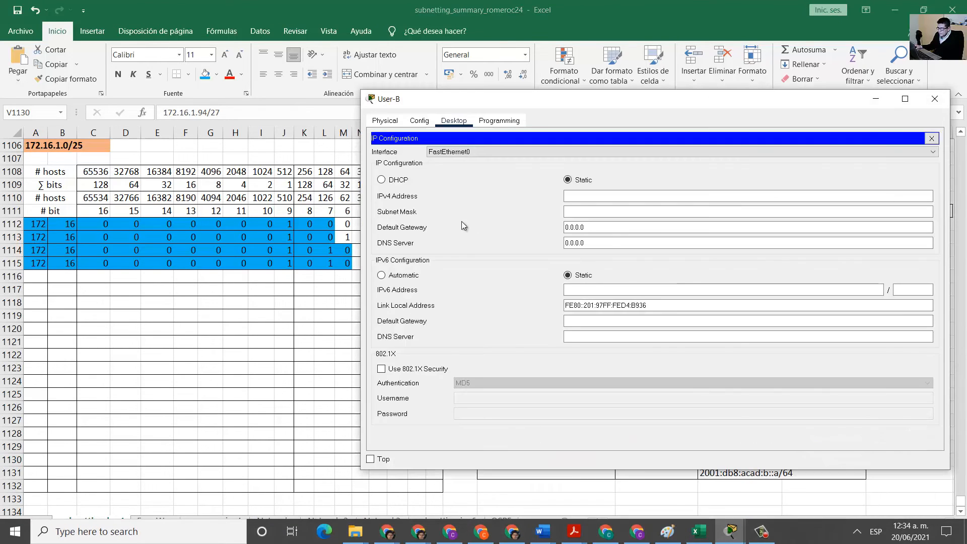
# Enter User-B's IPv4 address 172.16.1.94 and subnet mask 255.255.255.224.
pyautogui.click(666, 198)
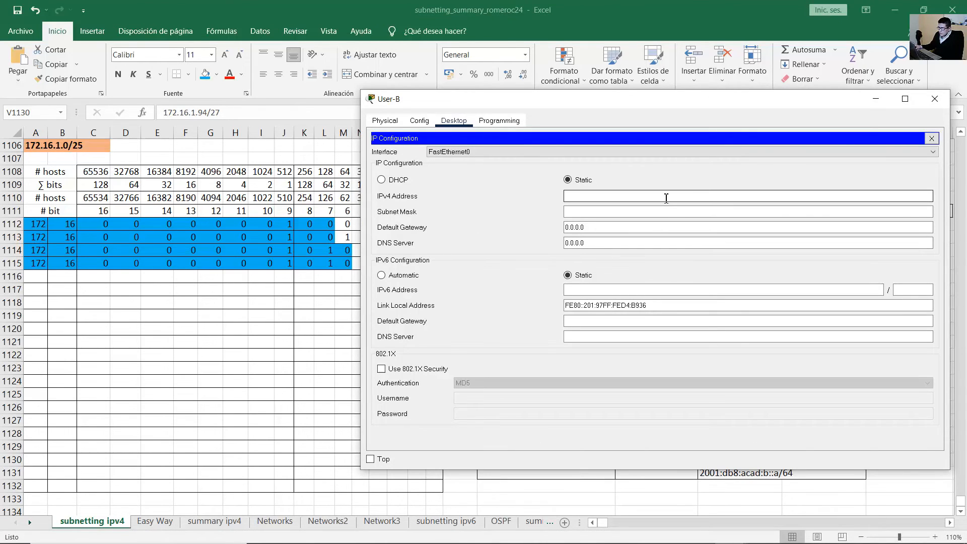
pyautogui.write('172.16.1.94')
pyautogui.press('Tab')
pyautogui.write('255.2')
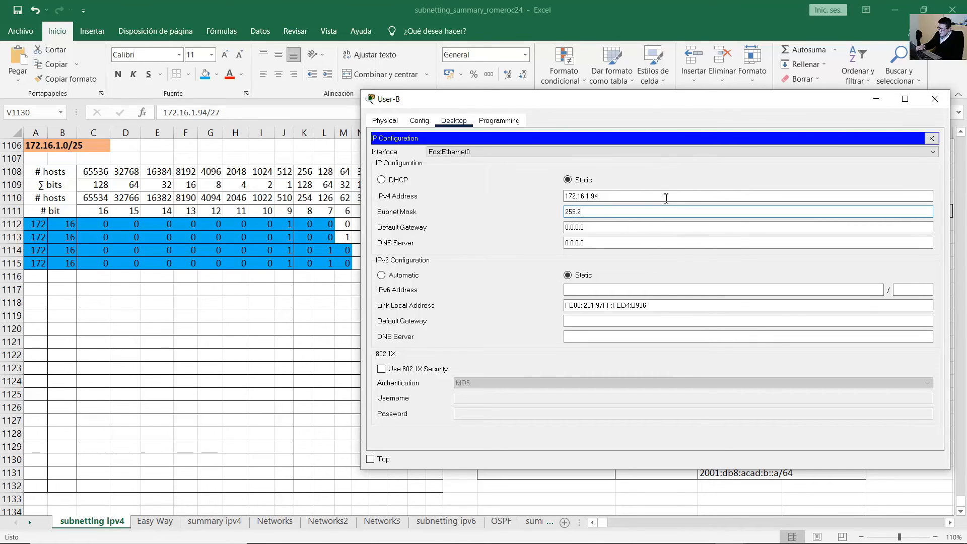
pyautogui.write('55.2')
pyautogui.write('55.224')
pyautogui.press('Tab')
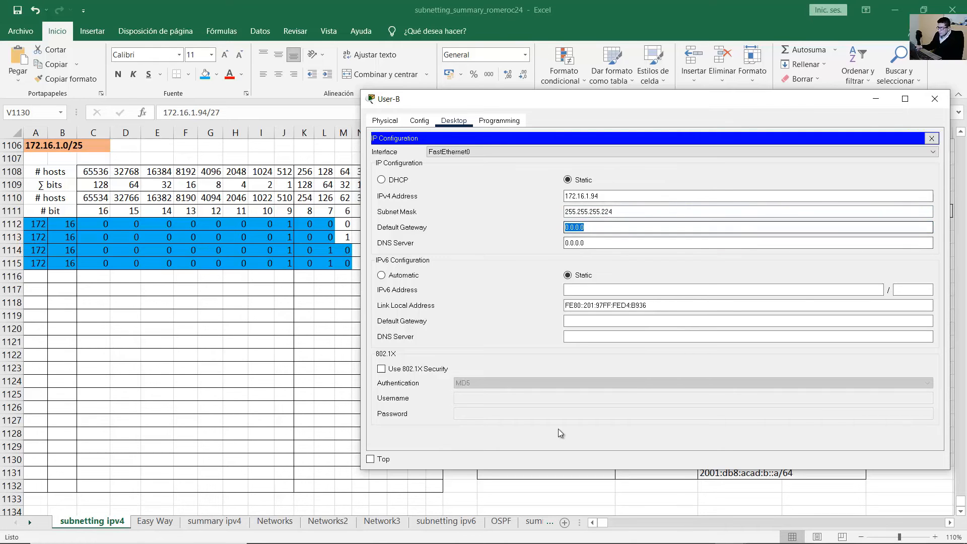
# Verify the default gateway 172.16.1.65 against the router's G0/0/0 LAN 2 address.
pyautogui.click(585, 536)
pyautogui.click(634, 490)
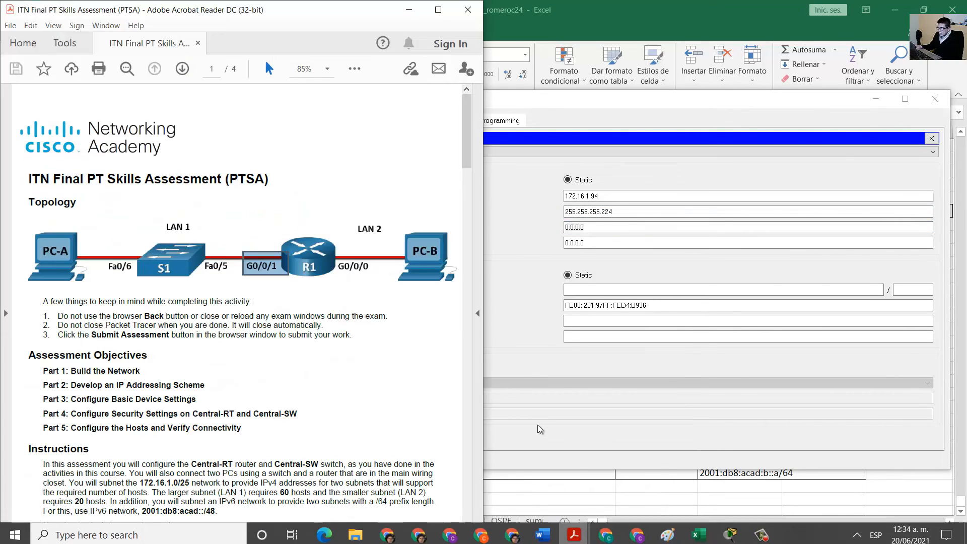
pyautogui.moveTo(404, 232); pyautogui.dragTo(455, 291)
pyautogui.moveTo(385, 256); pyautogui.dragTo(333, 279)
pyautogui.click(723, 20)
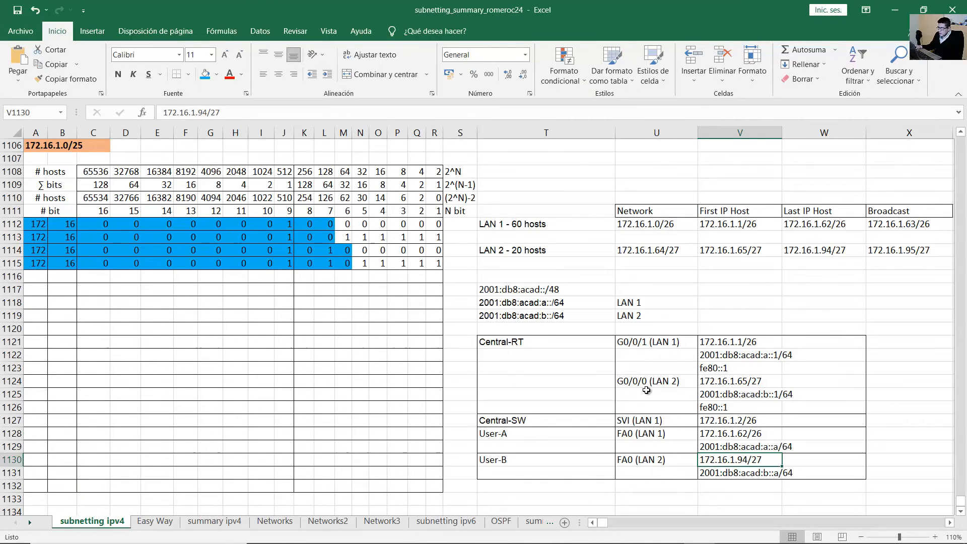
pyautogui.moveTo(650, 381); pyautogui.dragTo(745, 381)
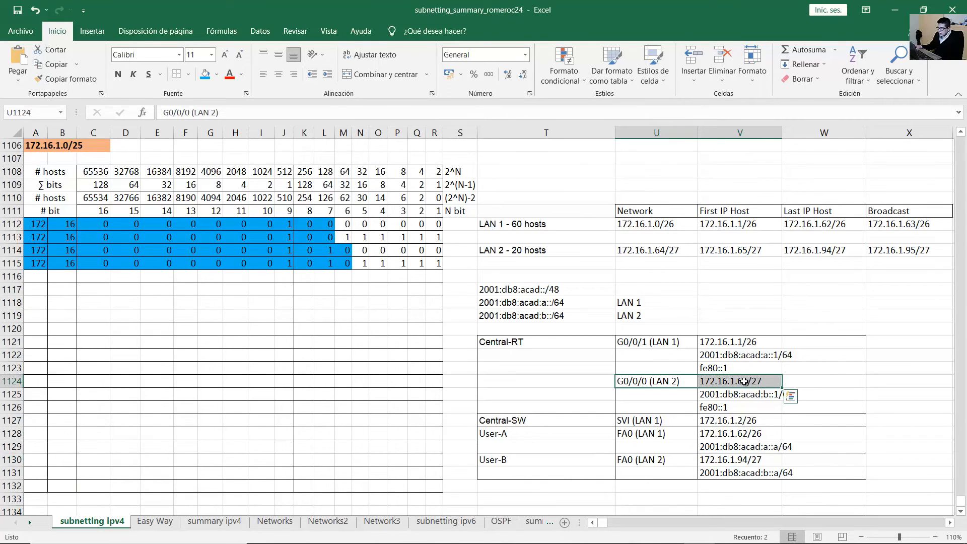
pyautogui.click(731, 537)
pyautogui.click(865, 477)
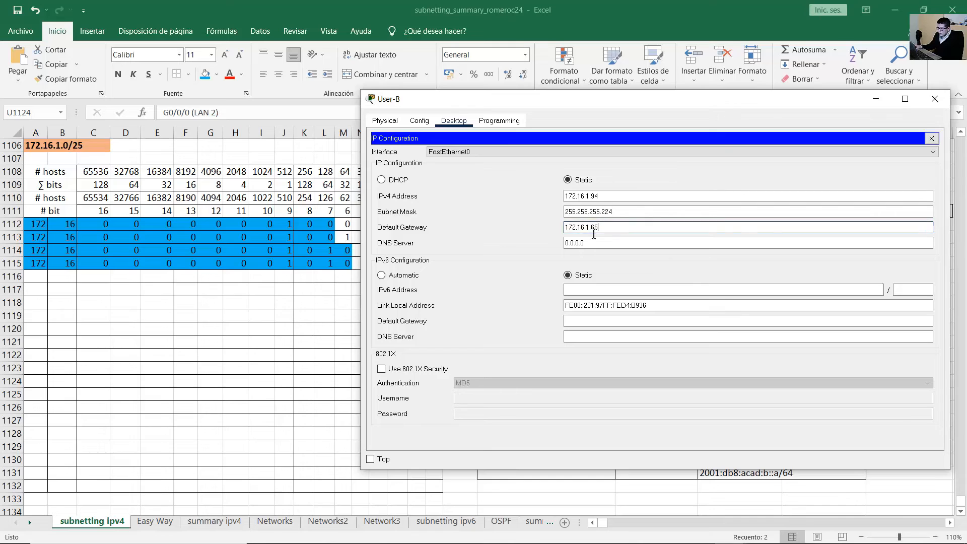
pyautogui.moveTo(612, 227); pyautogui.dragTo(549, 237)
pyautogui.click(602, 291)
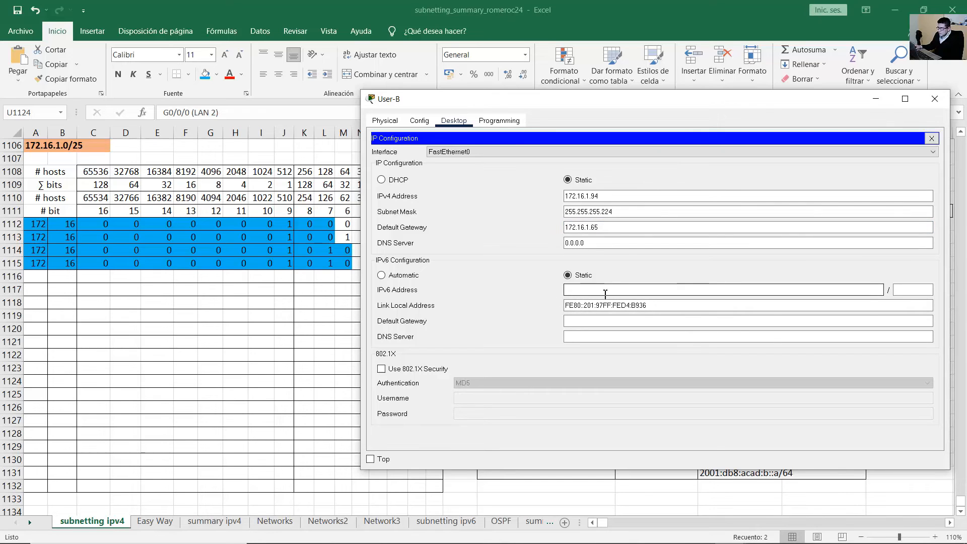
# Enter User-B's IPv6 address 2001:db8:acad:b::a from the addressing plan with prefix 64.
pyautogui.click(748, 17)
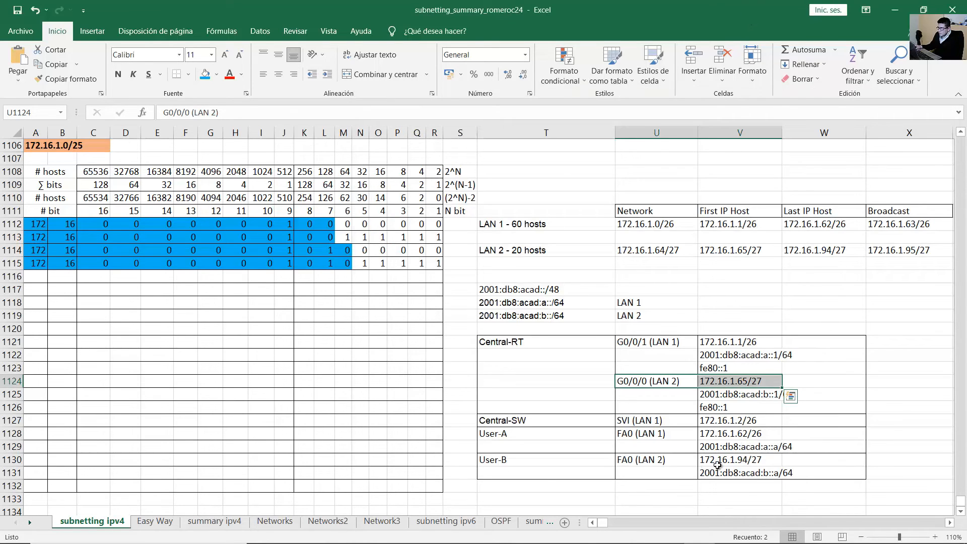
pyautogui.click(763, 476)
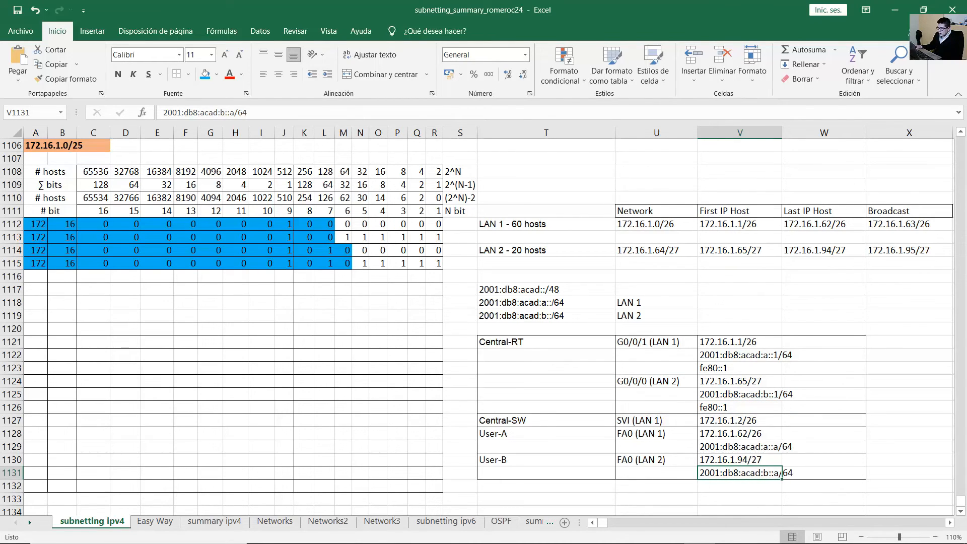
pyautogui.moveTo(734, 532)
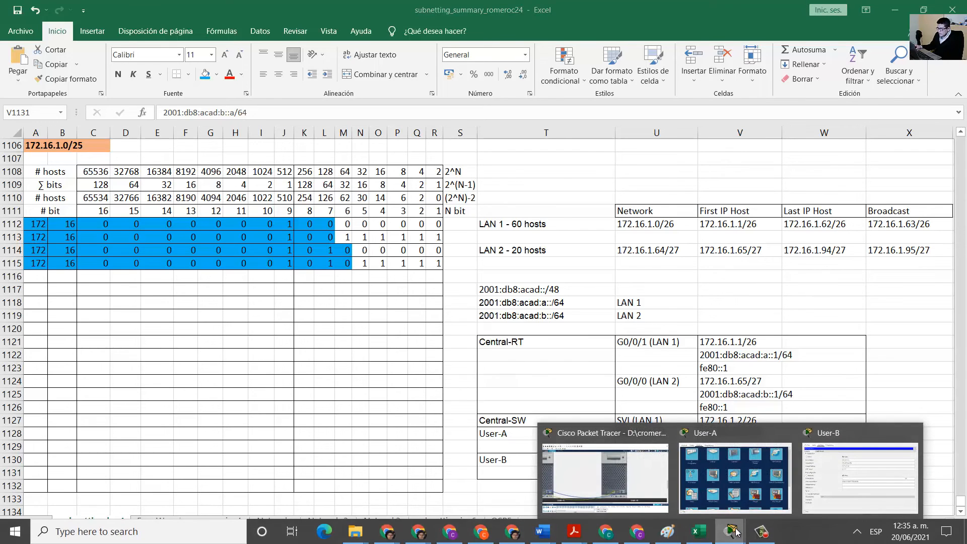
pyautogui.click(863, 476)
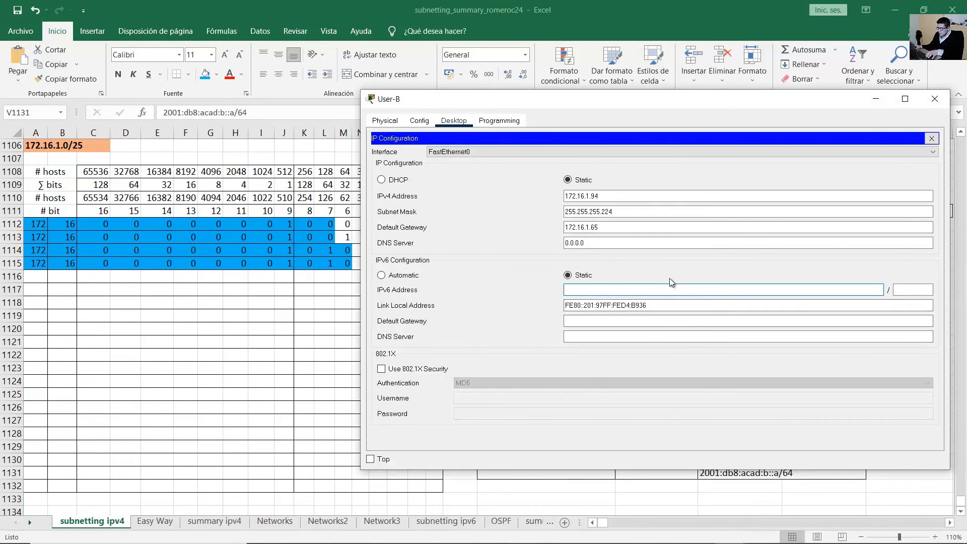
pyautogui.write('2001:db8:acad:')
pyautogui.write('b:')
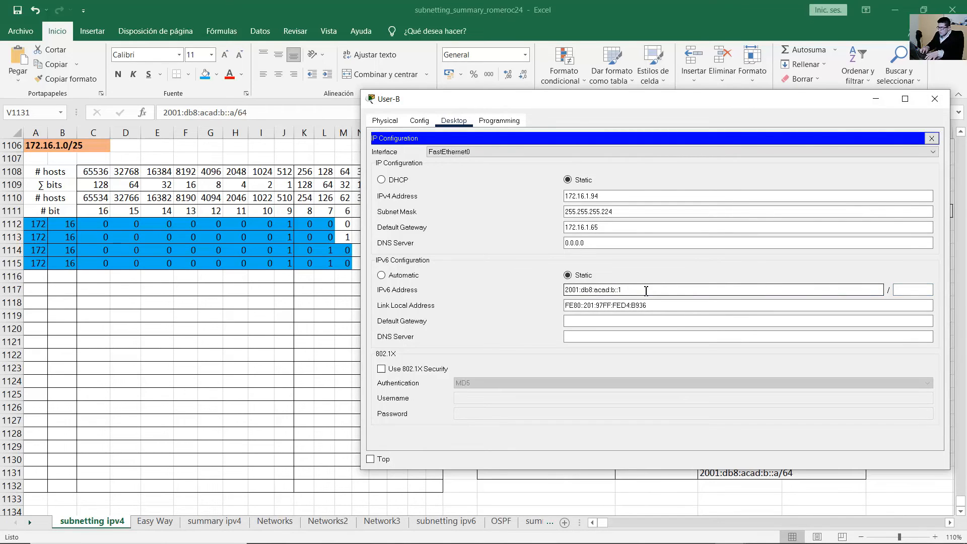
pyautogui.press('Tab')
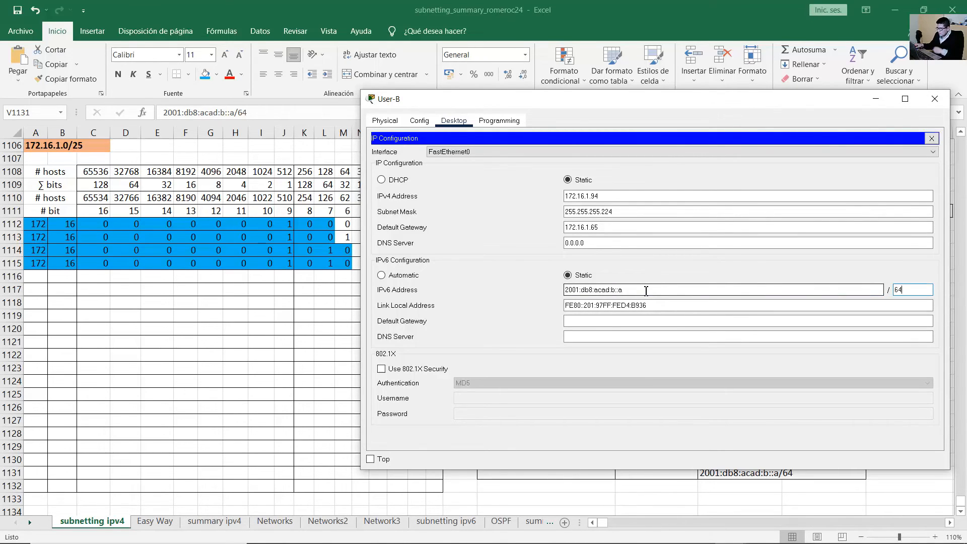
# Look up the router's LAN 2 link-local address fe80::1 in the addressing plan.
pyautogui.click(615, 321)
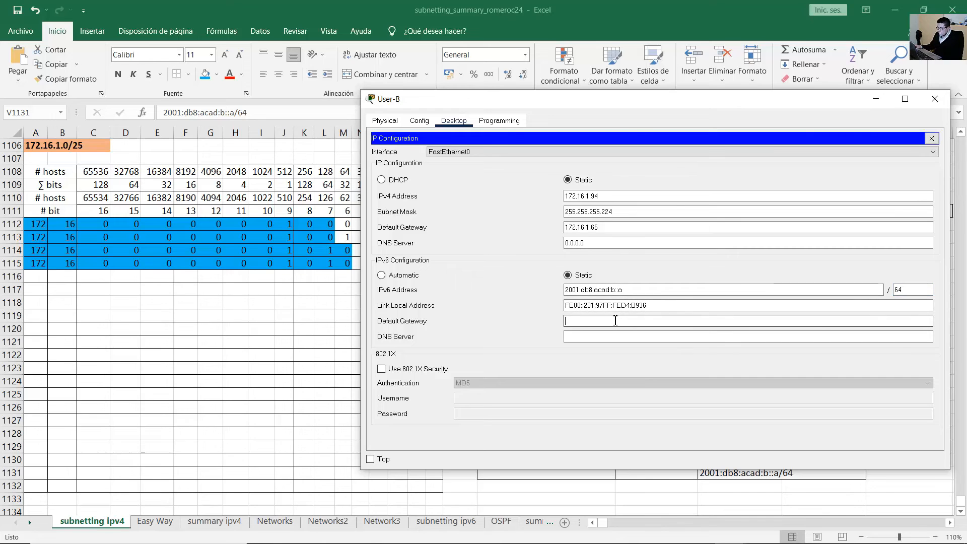
pyautogui.click(744, 6)
pyautogui.moveTo(635, 381); pyautogui.dragTo(761, 402)
pyautogui.click(733, 404)
pyautogui.click(726, 398)
pyautogui.click(719, 410)
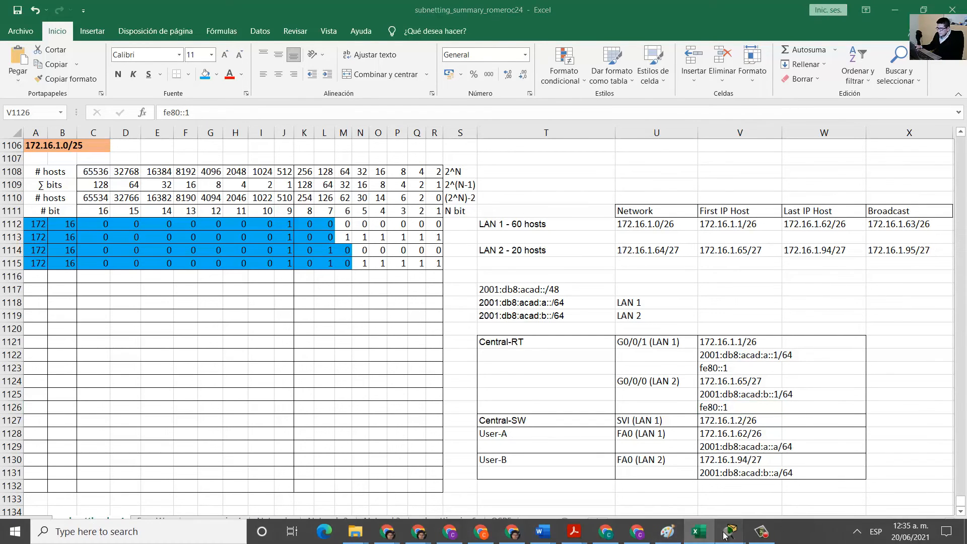
pyautogui.moveTo(730, 538)
pyautogui.click(836, 477)
# Enter fe80::1 as User-B's IPv6 default gateway and close the IP Configuration panel.
pyautogui.click(606, 323)
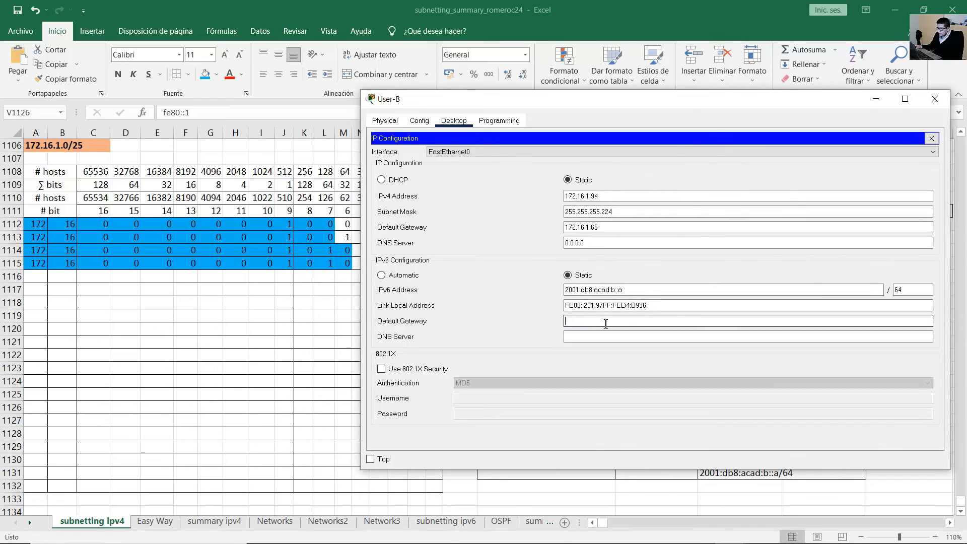
pyautogui.write('fe80::1')
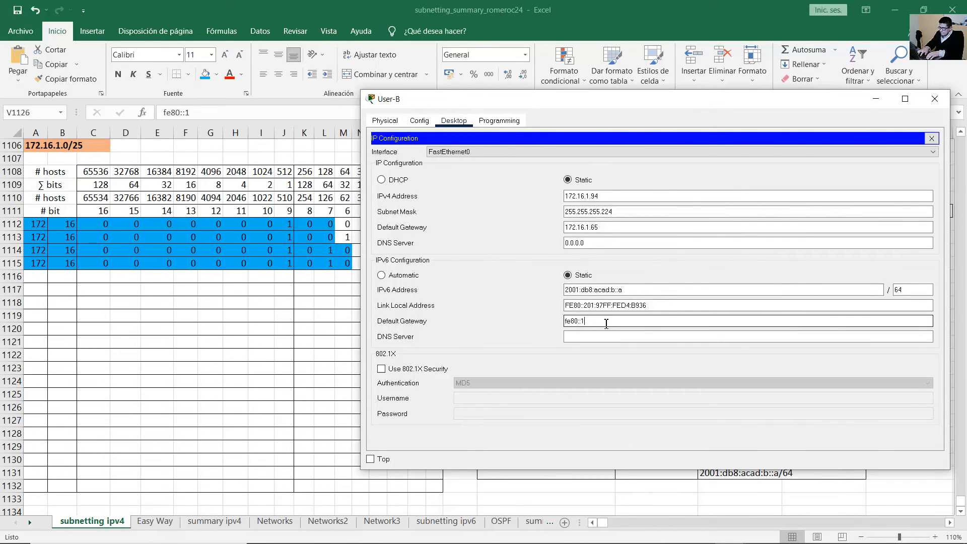
pyautogui.hotkey('ctrl', 'a')
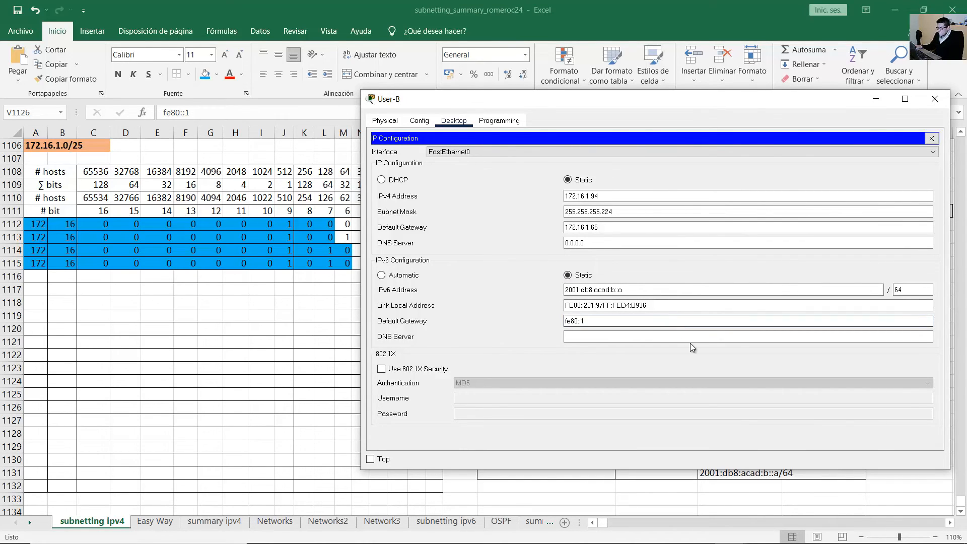
pyautogui.press('Tab')
pyautogui.click(932, 138)
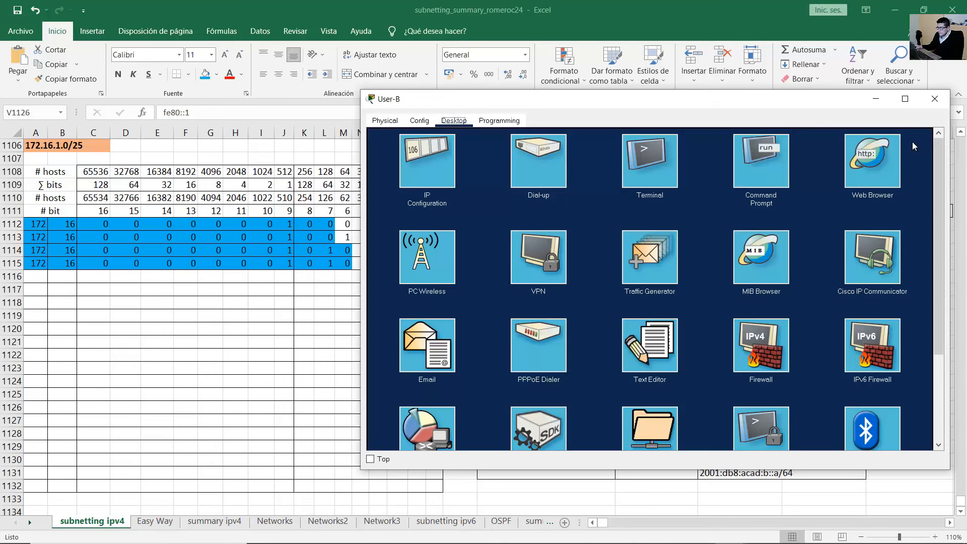
# Return to the main workspace and zoom out to see both PCs on the table.
pyautogui.click(685, 25)
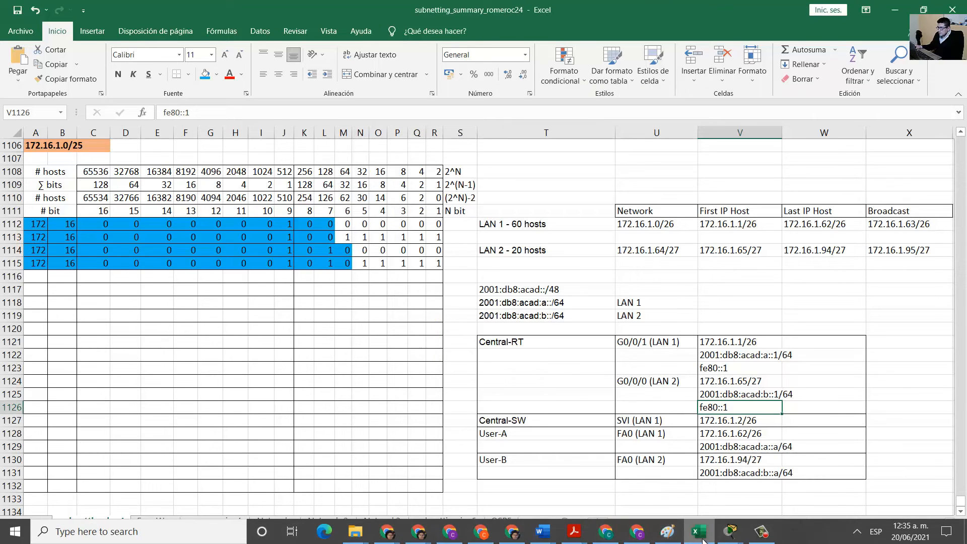
pyautogui.click(727, 538)
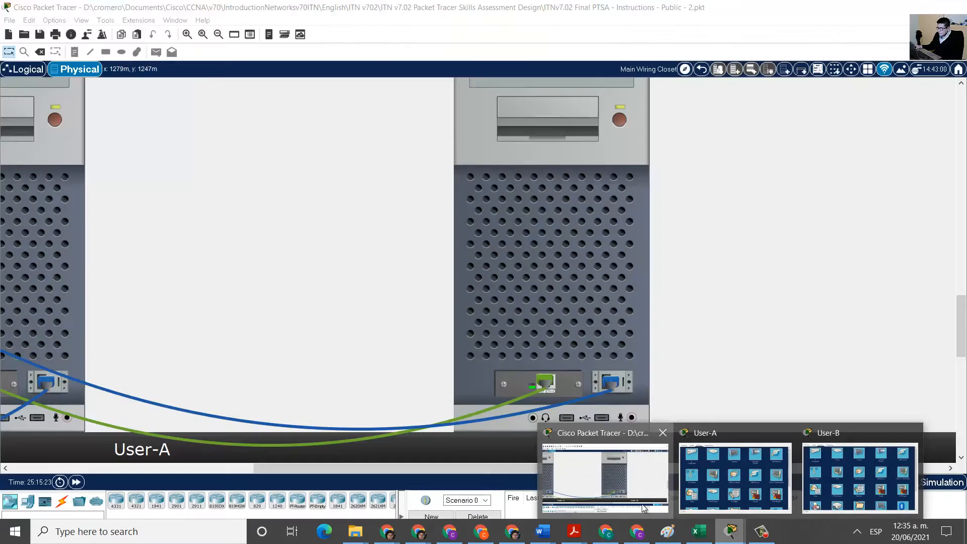
pyautogui.click(571, 475)
pyautogui.moveTo(516, 466); pyautogui.dragTo(337, 469)
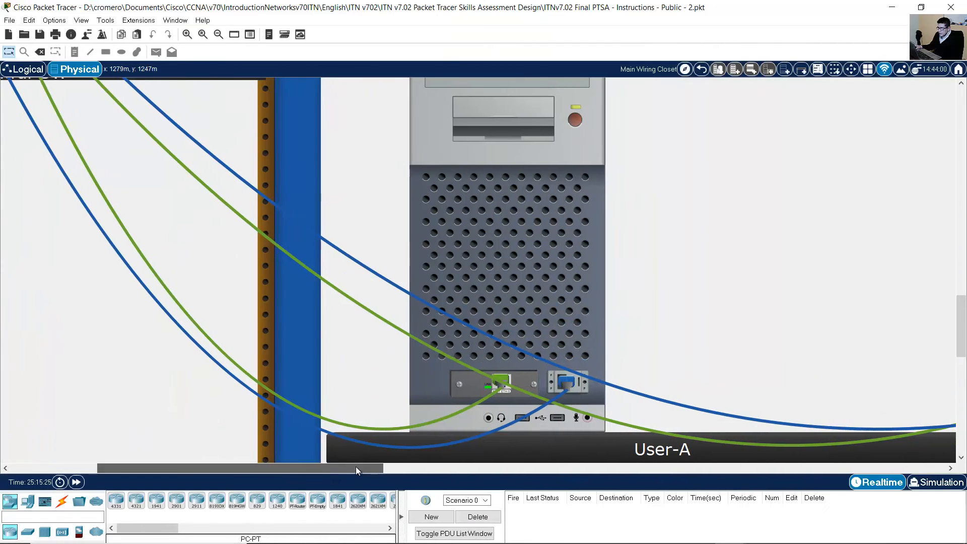
pyautogui.click(218, 34)
pyautogui.click(218, 34)
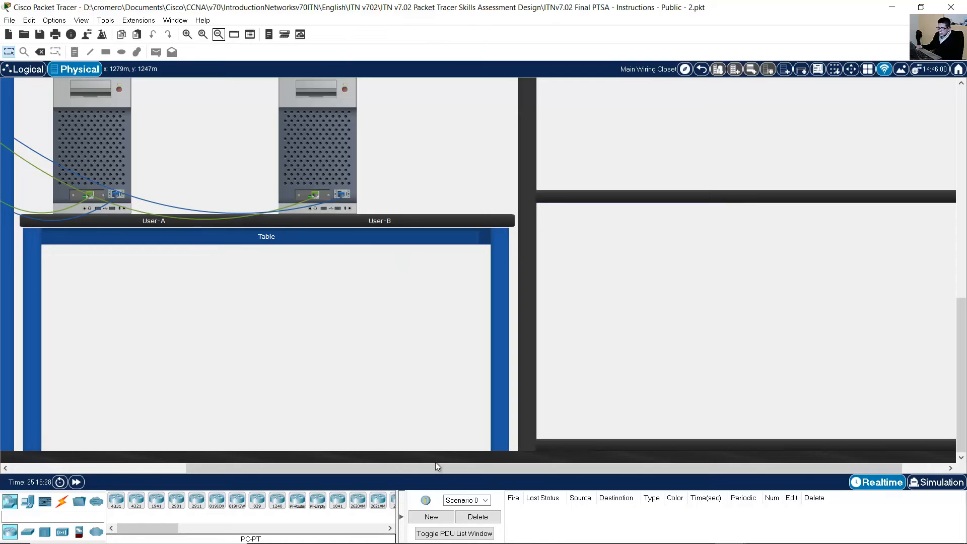
pyautogui.moveTo(436, 467); pyautogui.dragTo(205, 425)
pyautogui.scroll(3, 425, 298)
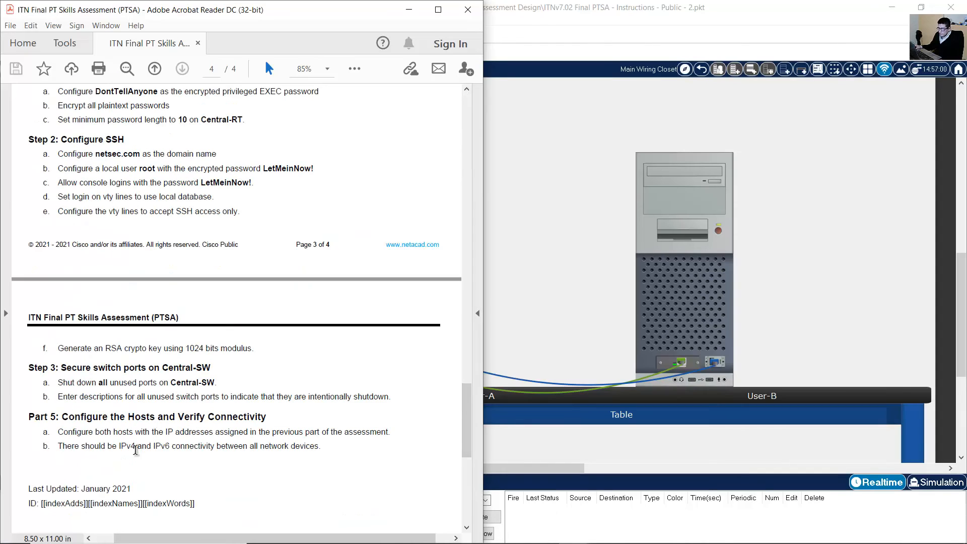
pyautogui.moveTo(88, 448); pyautogui.dragTo(297, 448)
pyautogui.scroll(4, 315, 402)
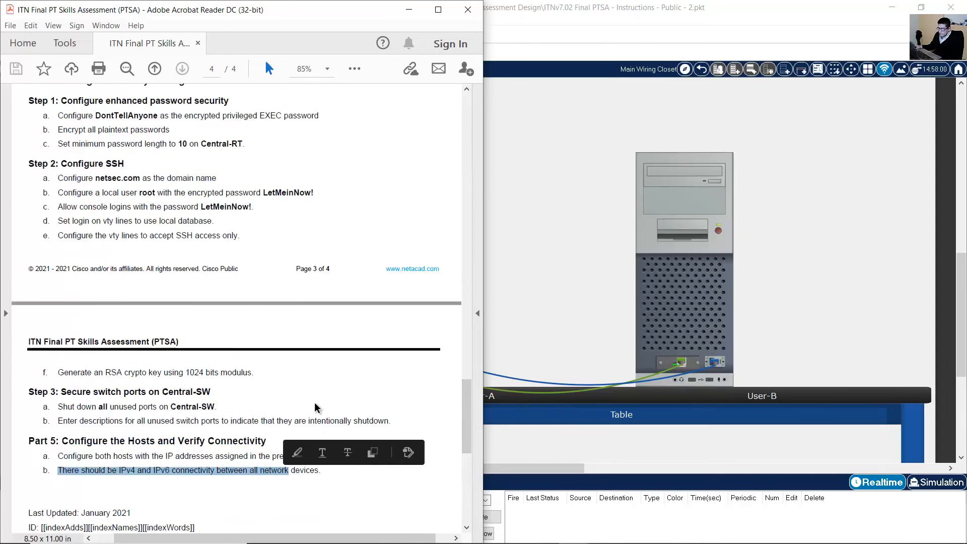
pyautogui.scroll(7, 358, 405)
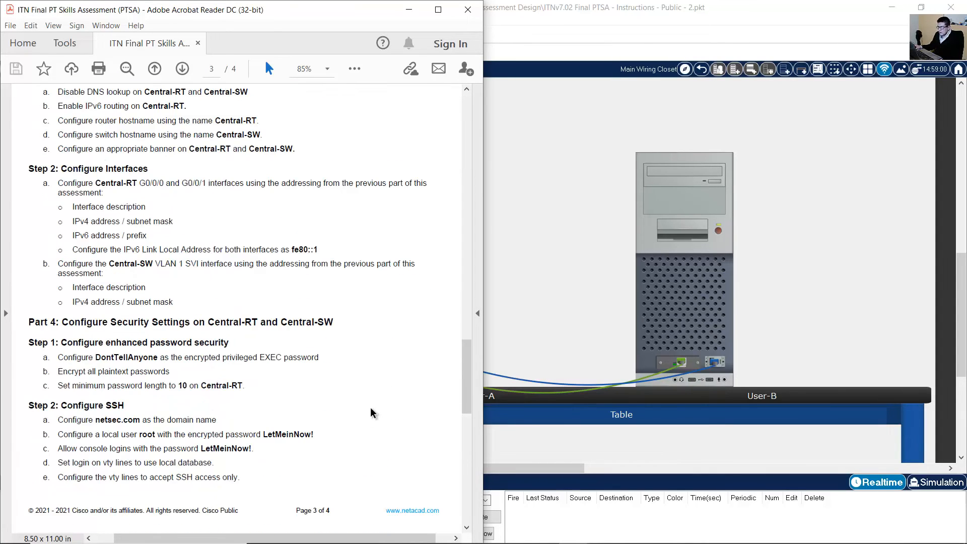
# Scroll the assessment PDF to page 1 and review PC-B, R1, S1 and PC-A in the topology.
pyautogui.moveTo(457, 358); pyautogui.dragTo(462, 118)
pyautogui.click(196, 290)
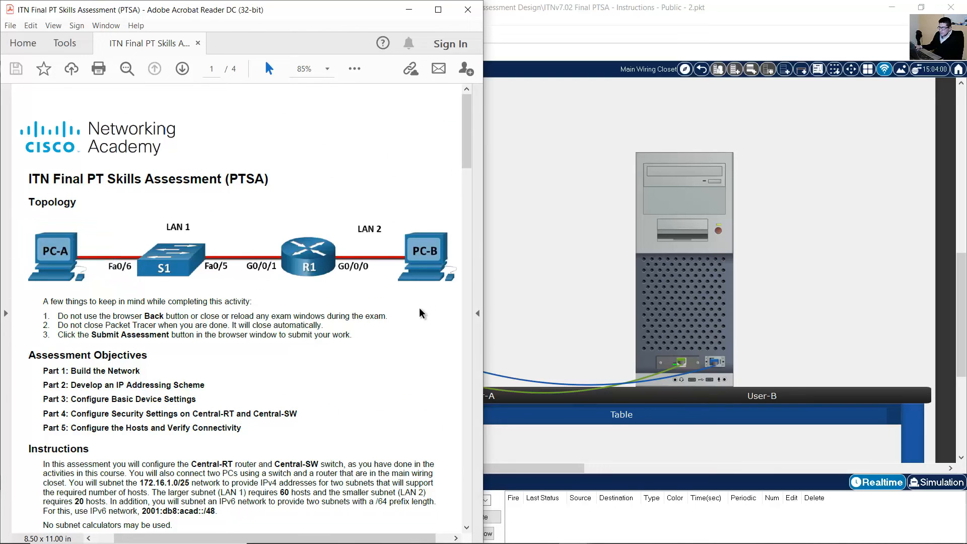
pyautogui.moveTo(420, 222); pyautogui.dragTo(438, 280)
pyautogui.moveTo(345, 224); pyautogui.dragTo(292, 283)
pyautogui.moveTo(211, 228); pyautogui.dragTo(154, 290)
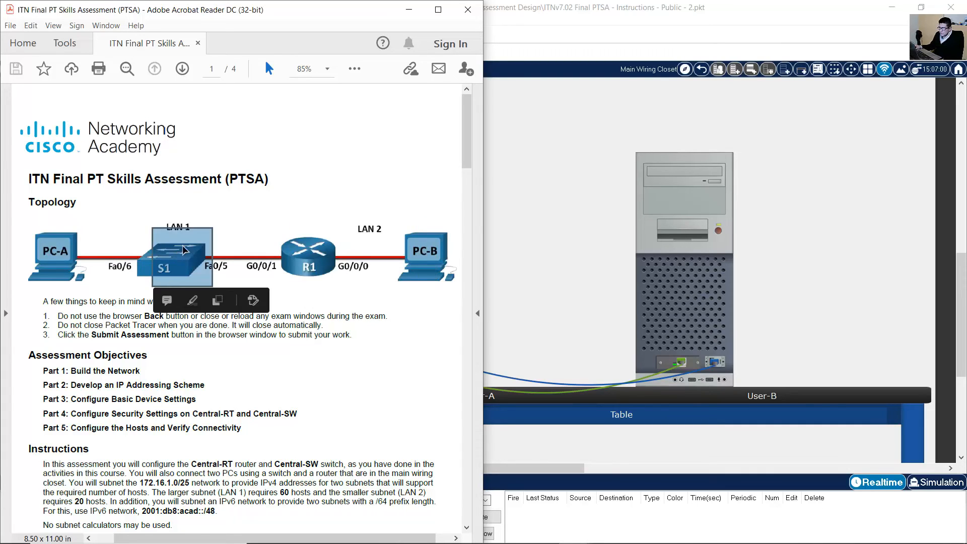
pyautogui.moveTo(95, 230); pyautogui.dragTo(37, 284)
pyautogui.click(566, 247)
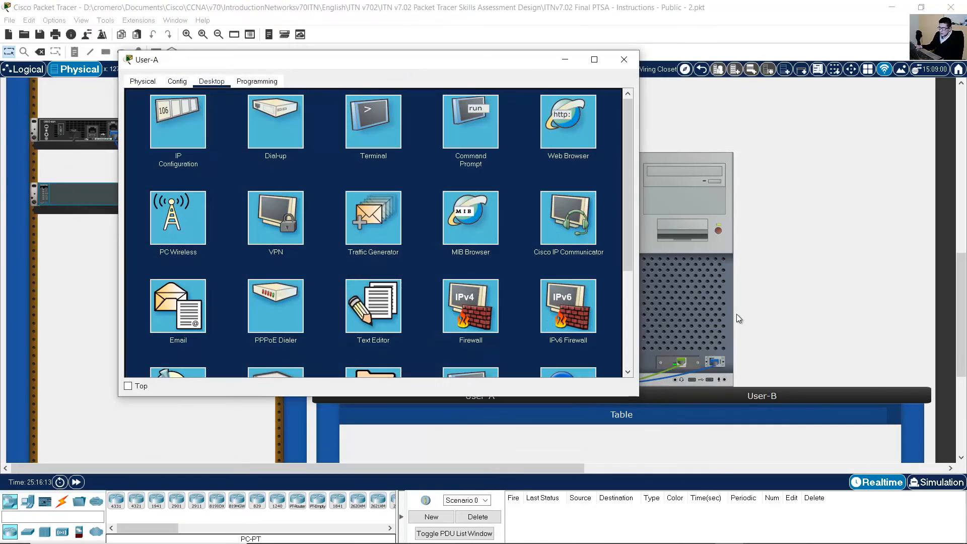
# Minimize User-A and open User-B's command prompt, shrinking its window to reveal the rack.
pyautogui.click(566, 60)
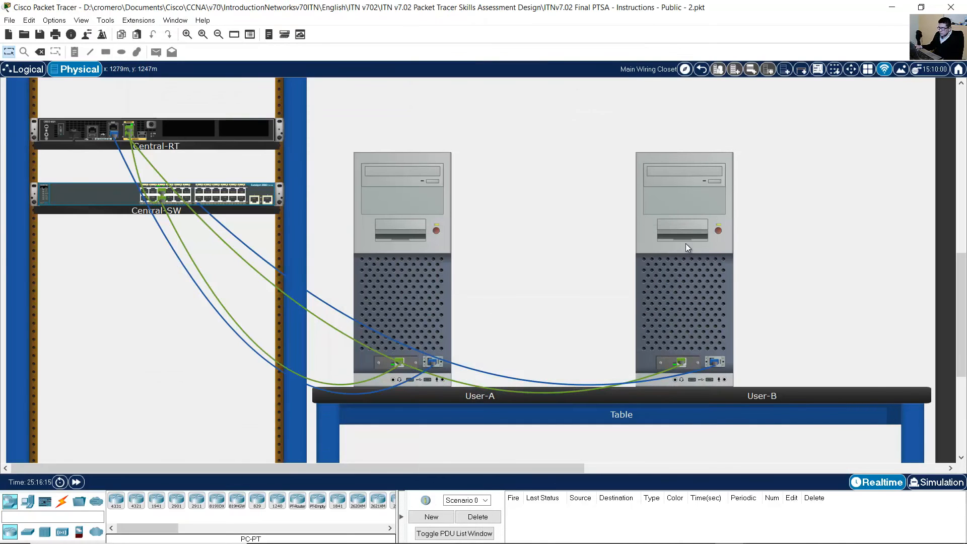
pyautogui.click(686, 243)
pyautogui.click(763, 165)
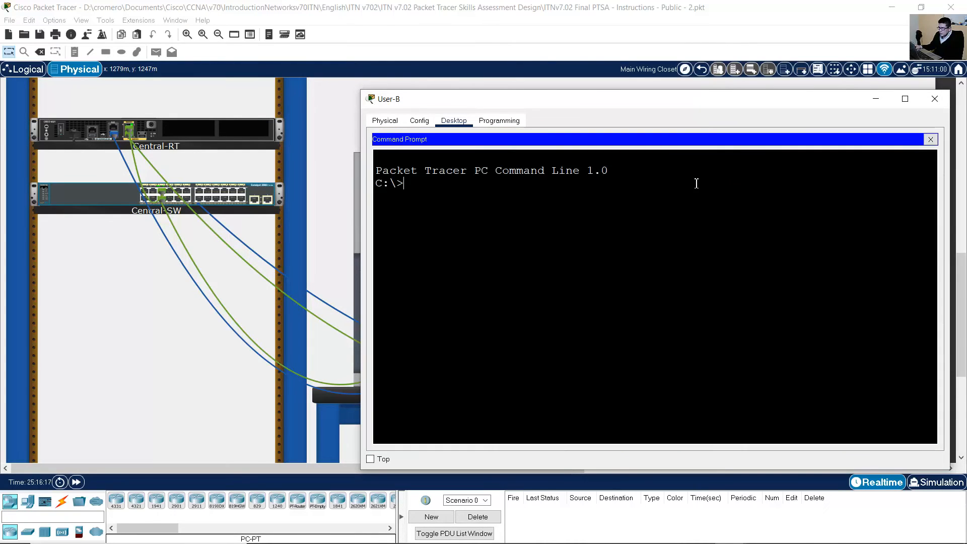
pyautogui.moveTo(360, 91); pyautogui.dragTo(457, 113)
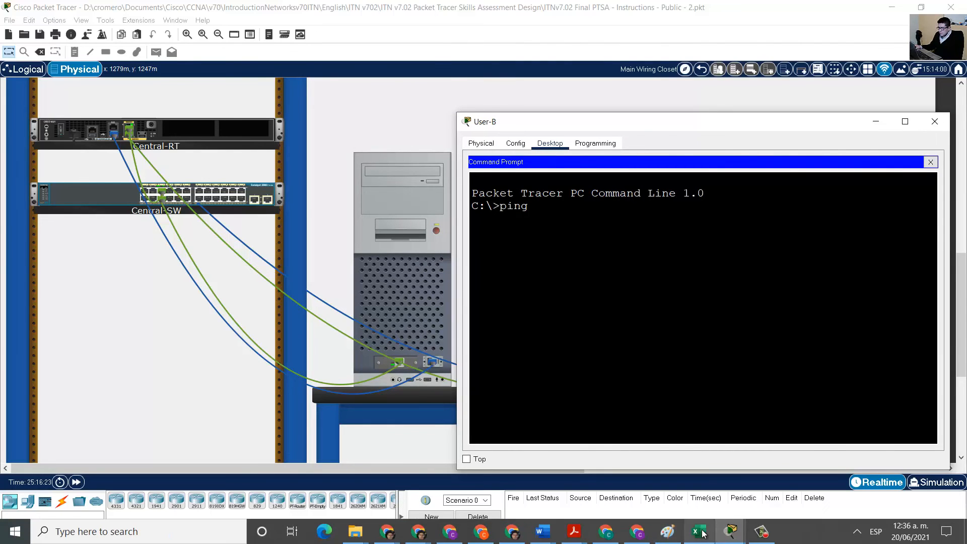
# Look up Central-RT's LAN 2 address in the spreadsheet and ping 172.16.1.65.
pyautogui.click(699, 530)
pyautogui.click(715, 343)
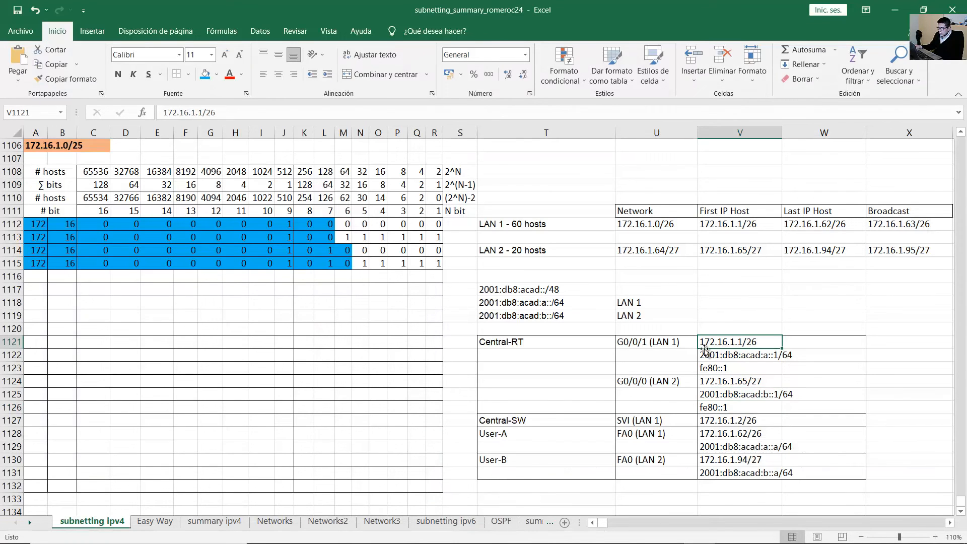
pyautogui.press('Down')
pyautogui.press('Down')
pyautogui.press('Down')
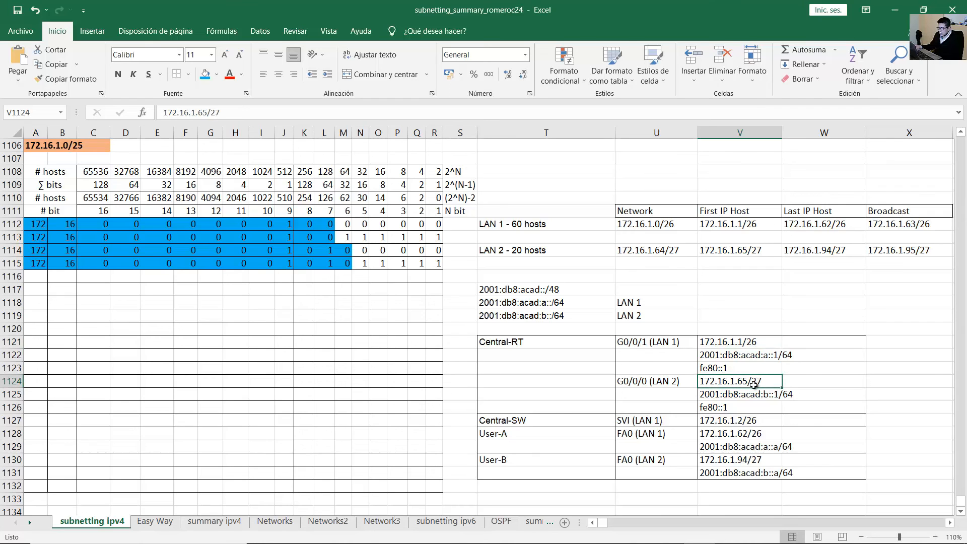
pyautogui.click(900, 7)
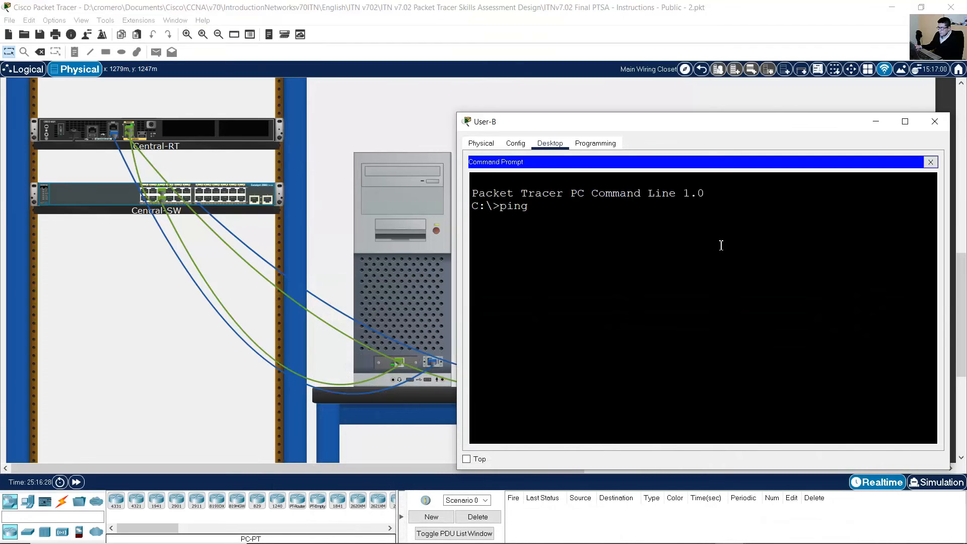
pyautogui.write('.1.65')
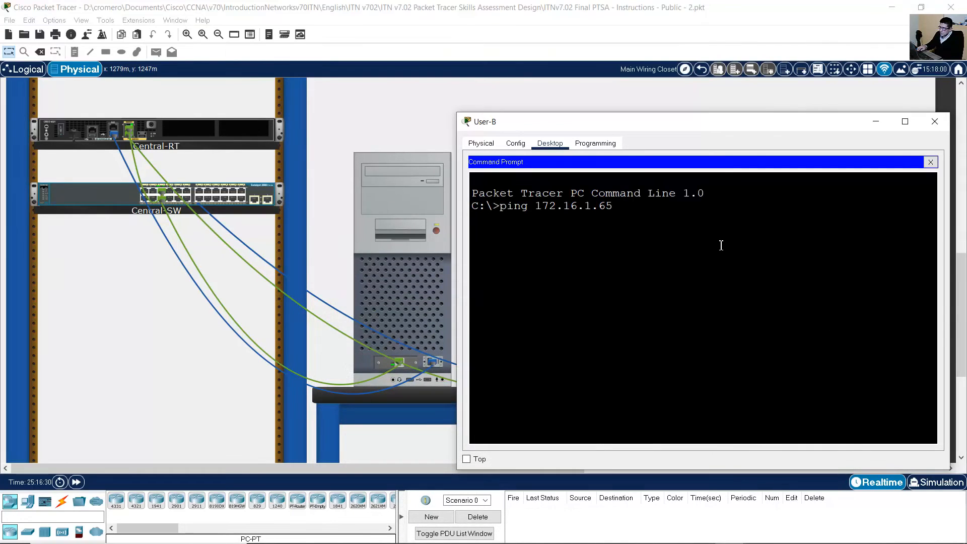
pyautogui.press('Return')
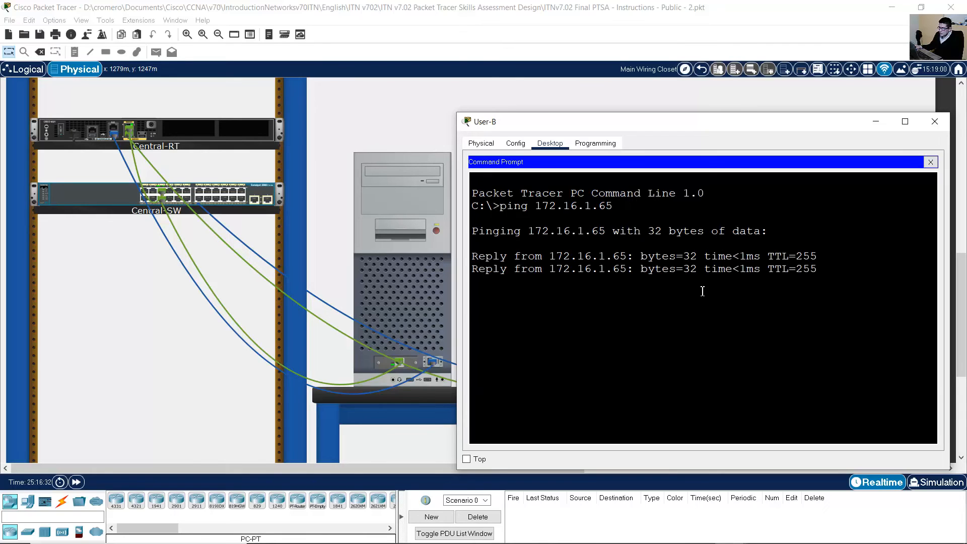
# Check the spreadsheet and ping Central-RT's LAN 1 address 172.16.1.1.
pyautogui.moveTo(707, 543)
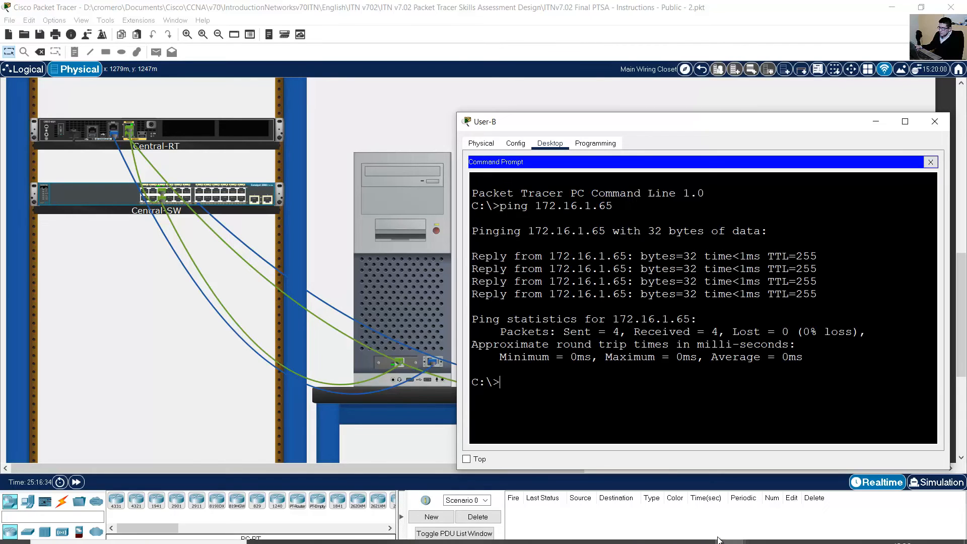
pyautogui.click(702, 535)
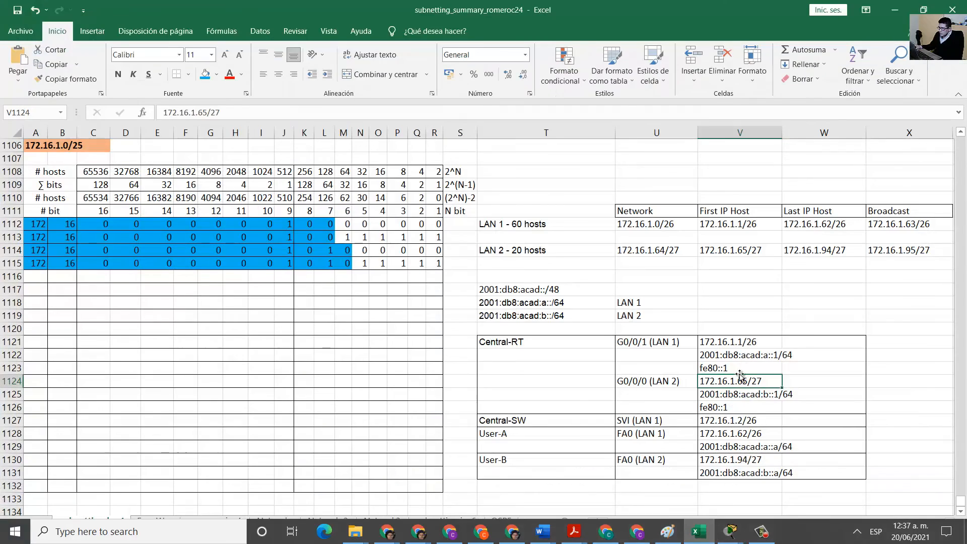
pyautogui.click(741, 345)
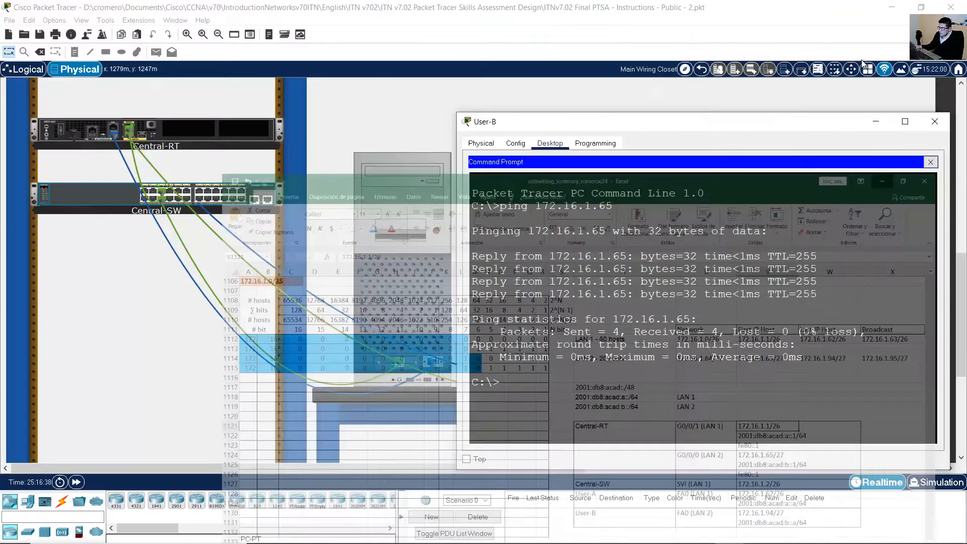
pyautogui.press('Up')
pyautogui.write('1')
pyautogui.press('Return')
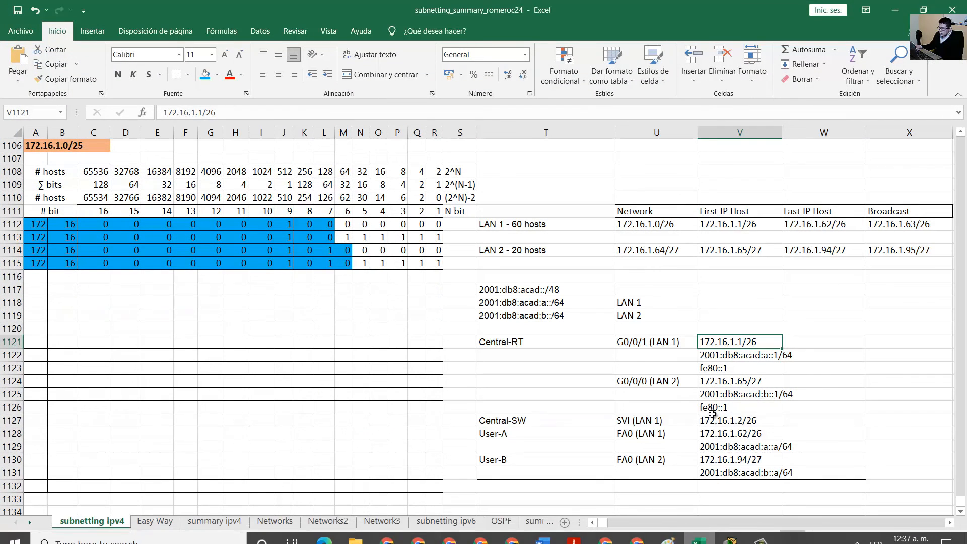
# Ping Central-SW's SVI address 172.16.1.2, running the ping twice.
pyautogui.click(712, 420)
pyautogui.moveTo(655, 420); pyautogui.dragTo(740, 420)
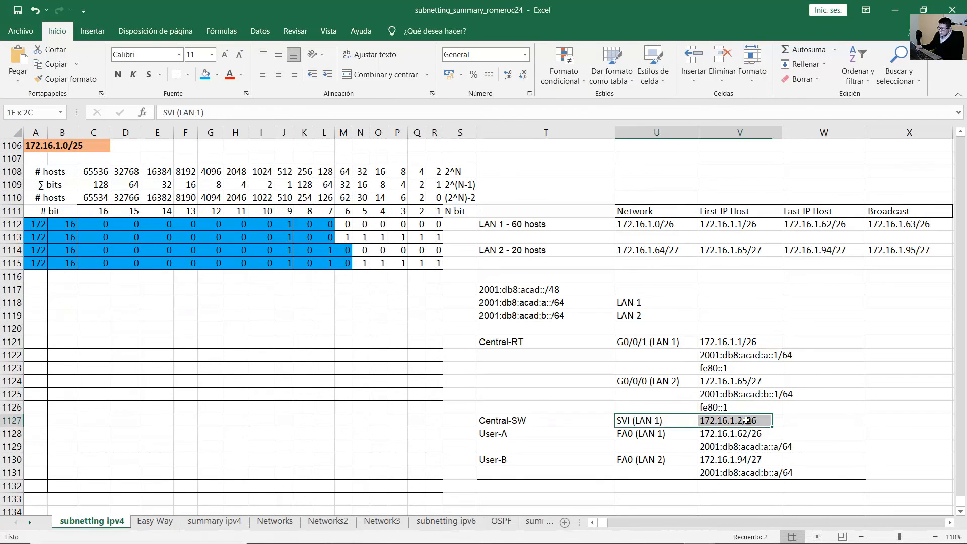
pyautogui.click(895, 5)
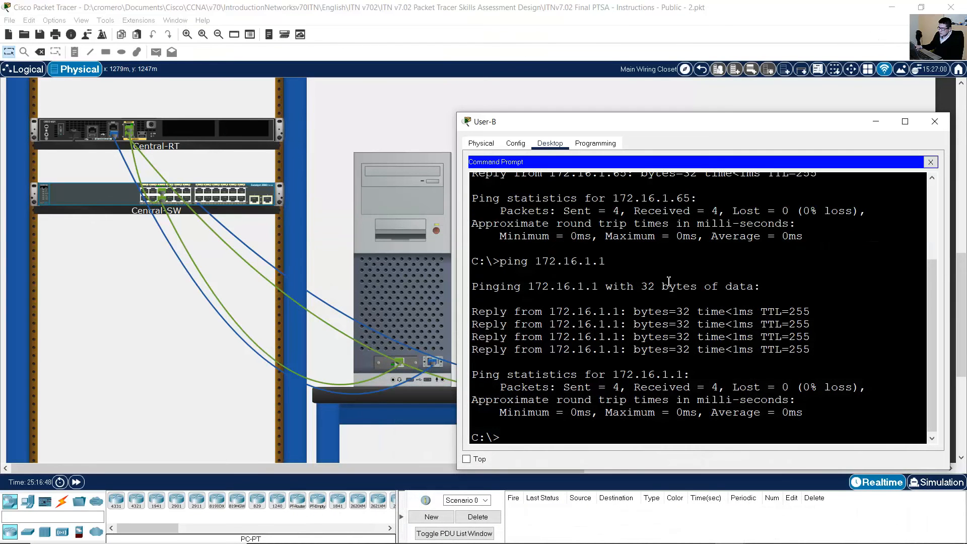
pyautogui.press('Up')
pyautogui.press('BackSpace')
pyautogui.write('2.16.1.')
pyautogui.press('Return')
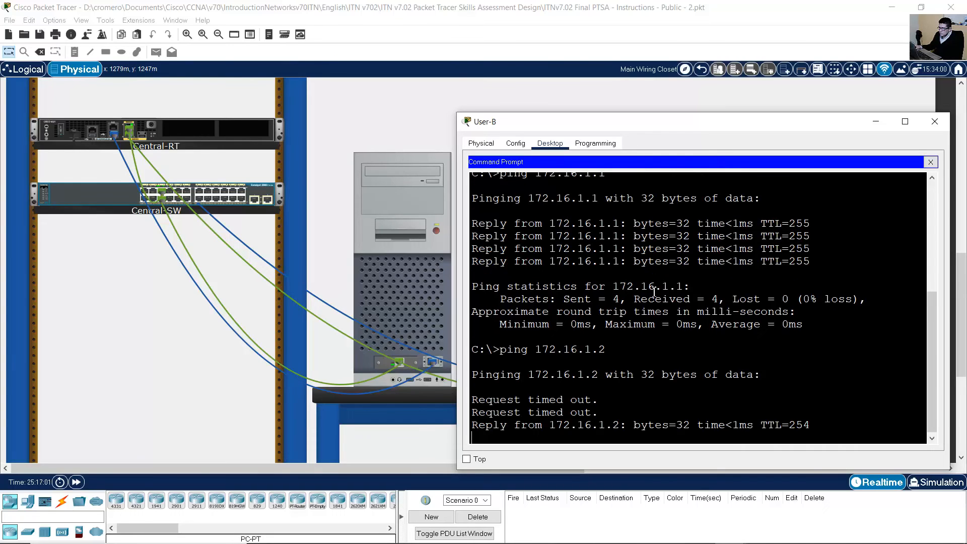
pyautogui.press('Up')
pyautogui.press('Return')
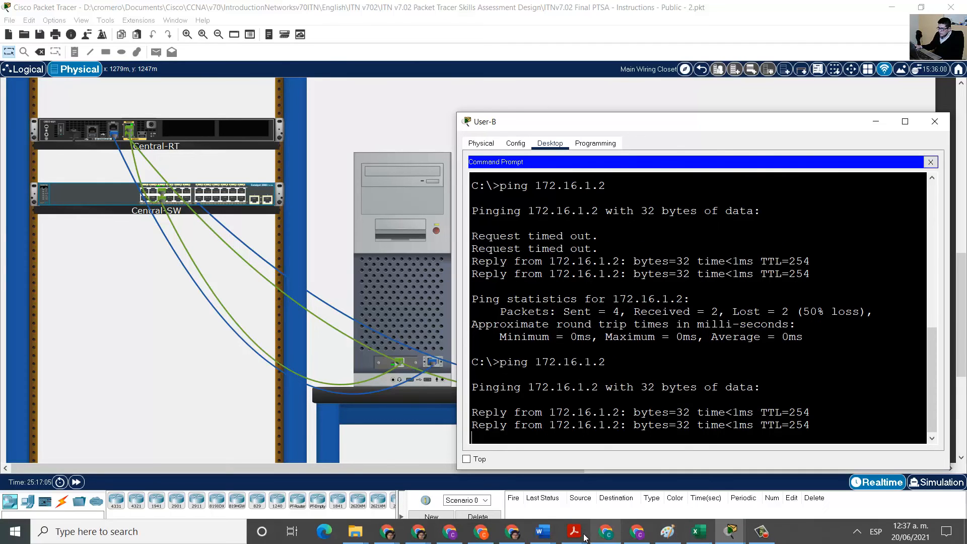
# Look up User-A's address in the spreadsheet and ping 172.16.1.62.
pyautogui.moveTo(582, 539)
pyautogui.click(699, 532)
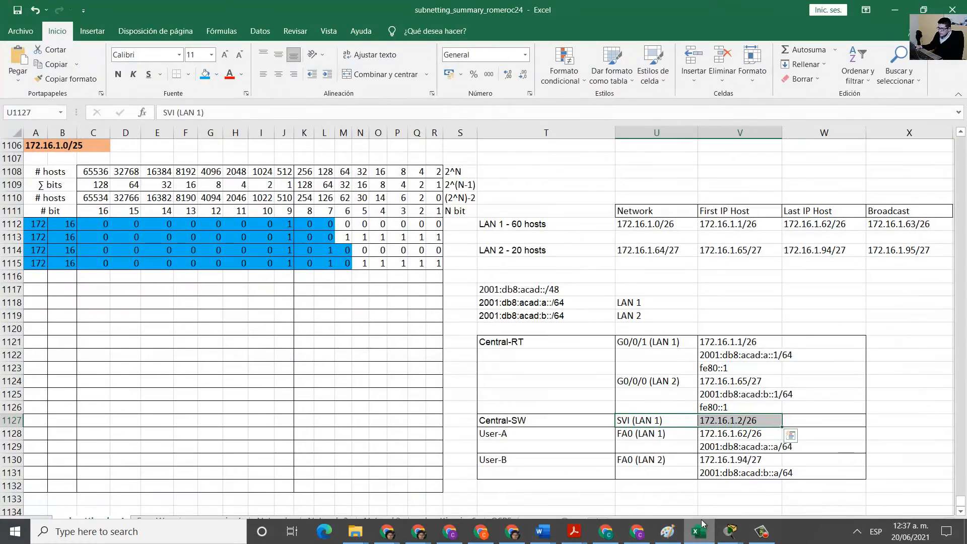
pyautogui.click(728, 446)
pyautogui.click(737, 433)
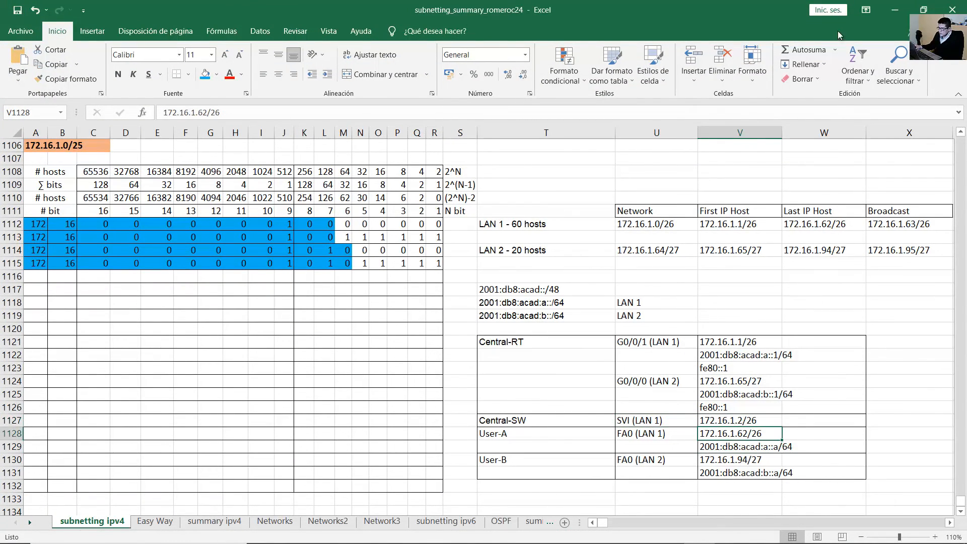
pyautogui.click(895, 9)
pyautogui.press('Up')
pyautogui.press('BackSpace')
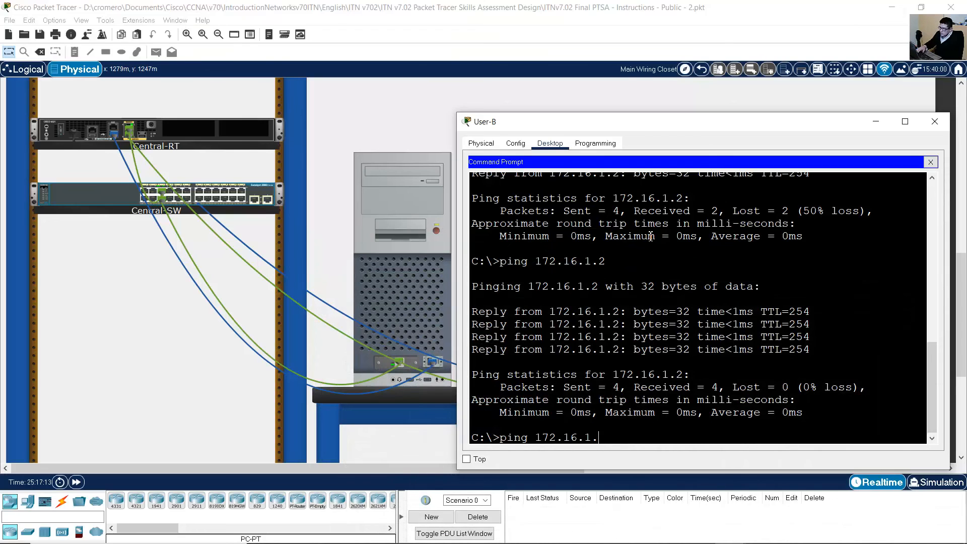
pyautogui.press('Return')
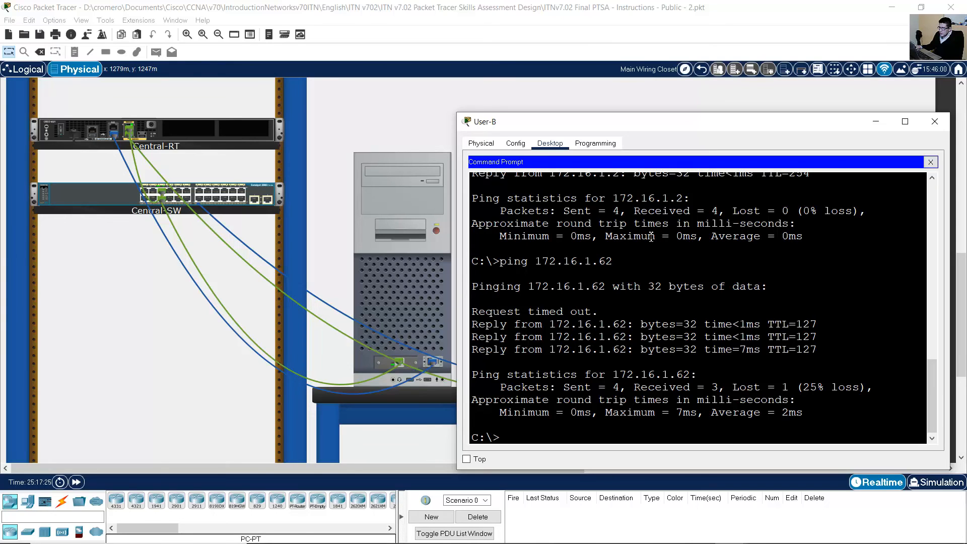
# Bring up the assessment PDF, mark S1, and compare against Central-SW's SVI row in Excel.
pyautogui.moveTo(574, 532)
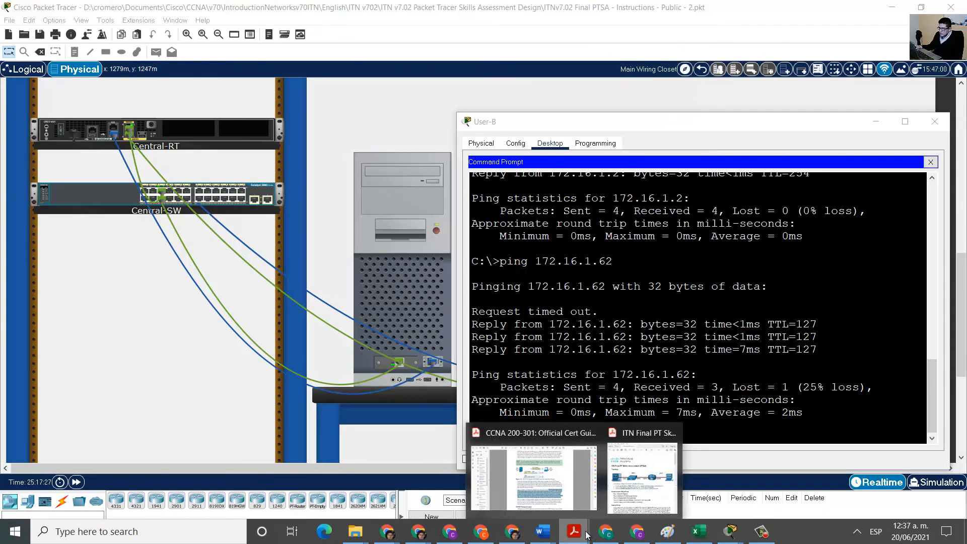
pyautogui.click(624, 484)
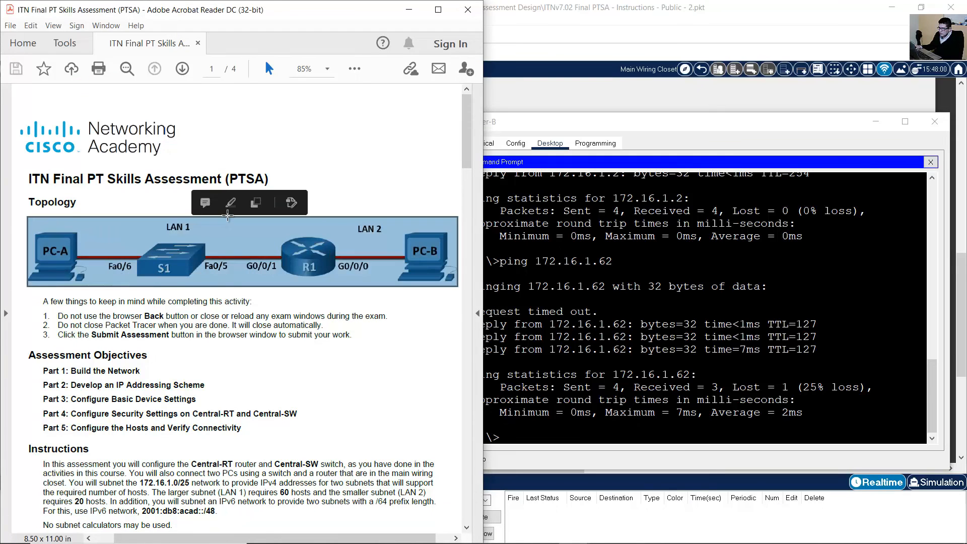
pyautogui.moveTo(202, 230); pyautogui.dragTo(144, 287)
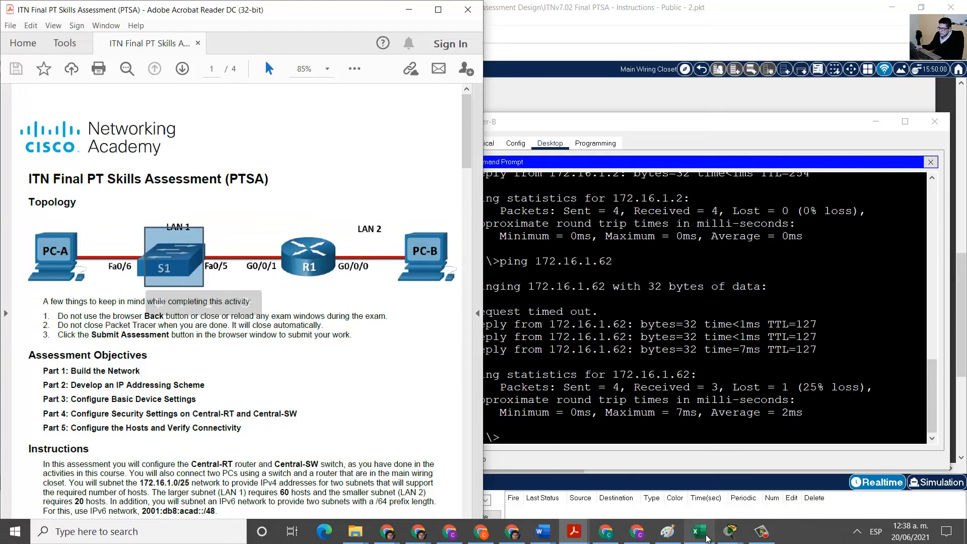
pyautogui.click(699, 531)
pyautogui.click(763, 421)
pyautogui.moveTo(805, 421); pyautogui.dragTo(554, 423)
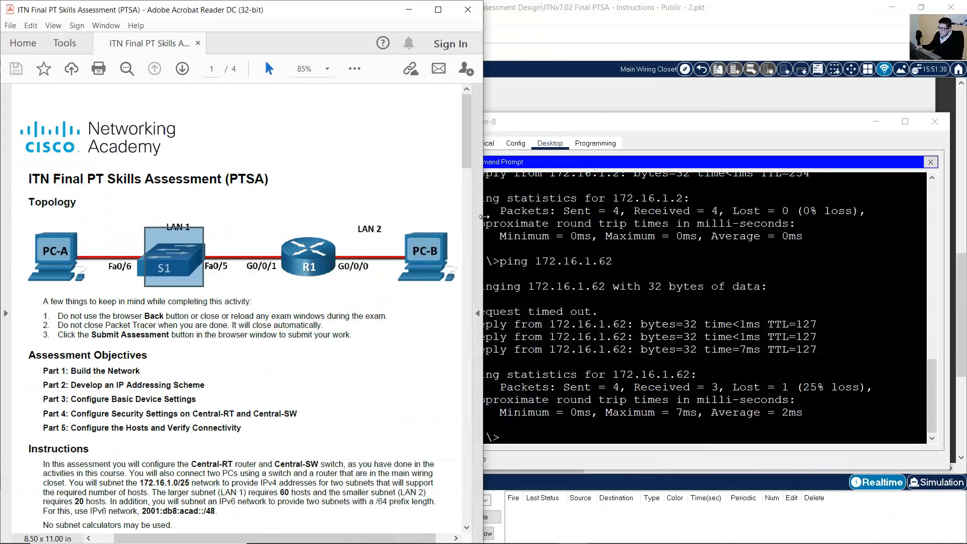
pyautogui.click(895, 9)
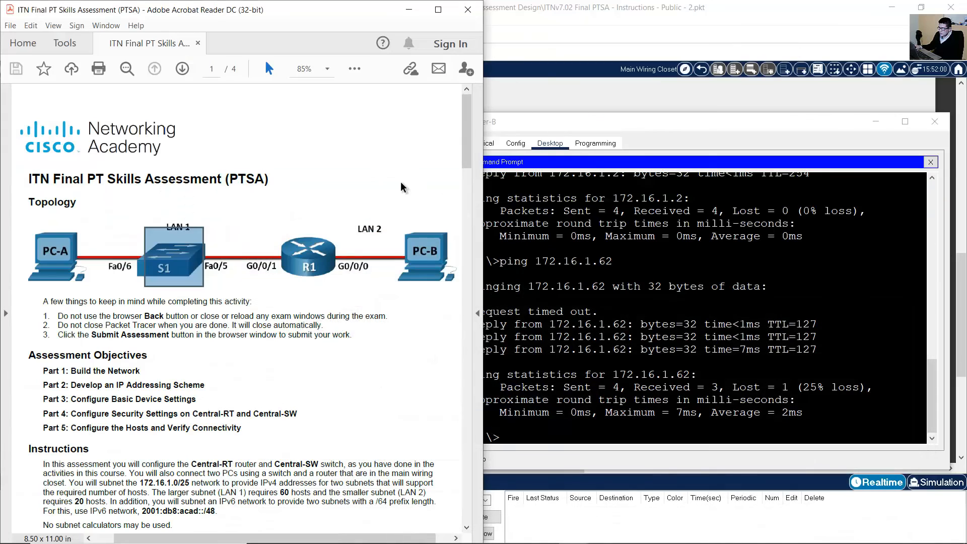
# Mark PC-B, R1, PC-A and S1 in the PDF topology diagram, then minimize Acrobat.
pyautogui.moveTo(418, 218); pyautogui.dragTo(445, 287)
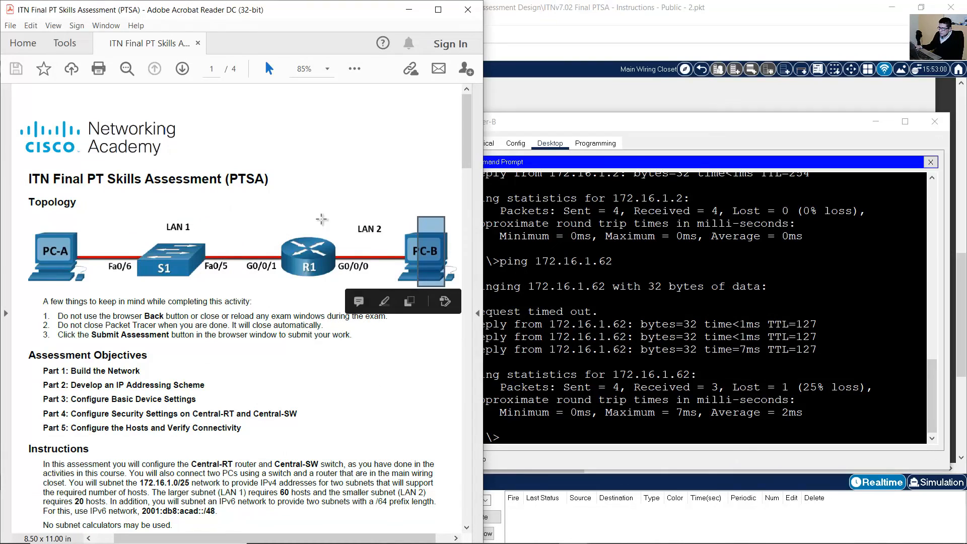
pyautogui.moveTo(341, 219); pyautogui.dragTo(271, 286)
pyautogui.moveTo(88, 240); pyautogui.dragTo(45, 277)
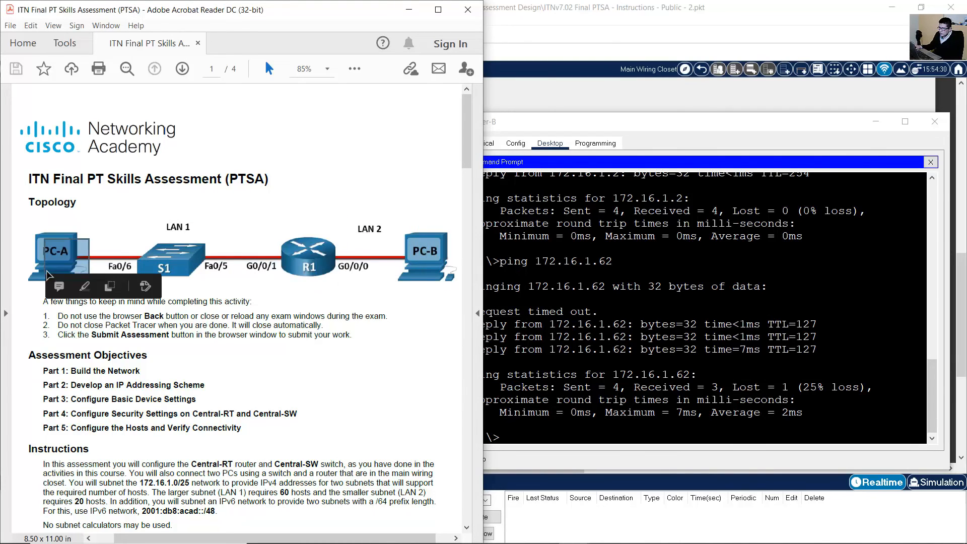
pyautogui.click(159, 233)
pyautogui.moveTo(167, 237); pyautogui.dragTo(202, 271)
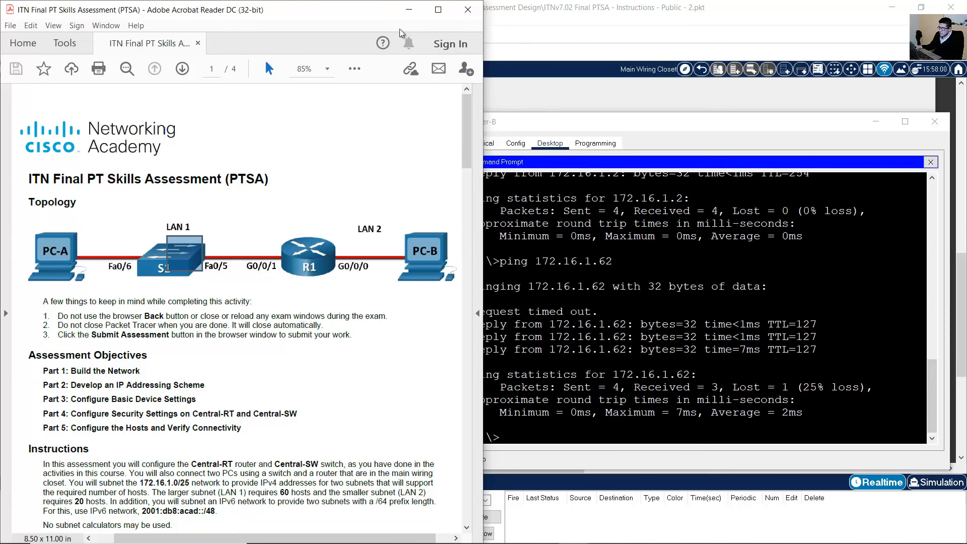
pyautogui.click(406, 17)
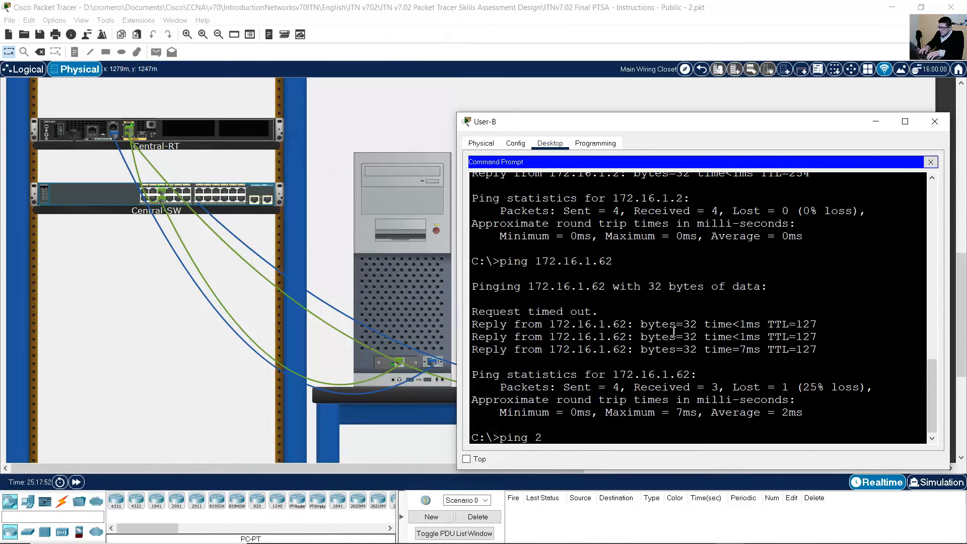
# Check the router's LAN 2 addresses in Excel and ping 2001:db8:acad:b::1.
pyautogui.write('db8')
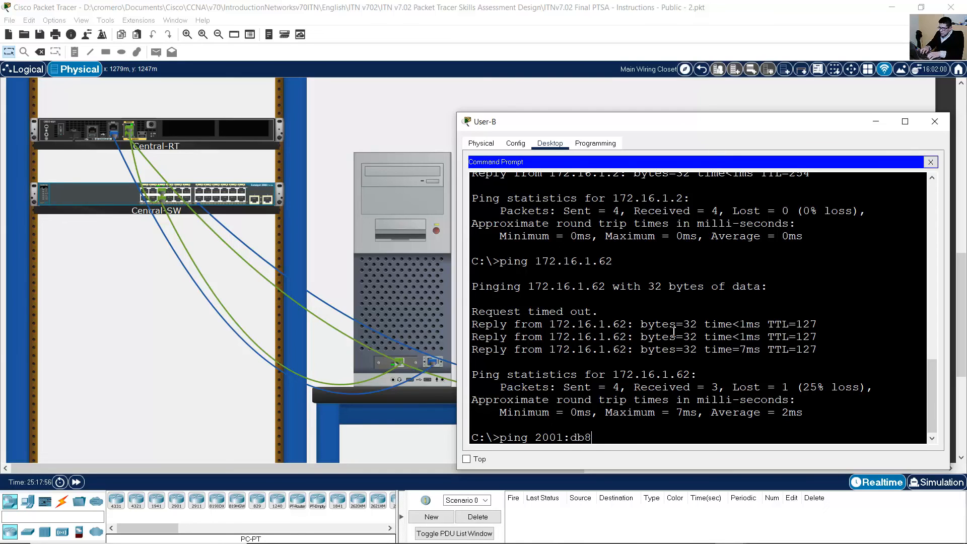
pyautogui.write(';:acad:')
pyautogui.click(700, 532)
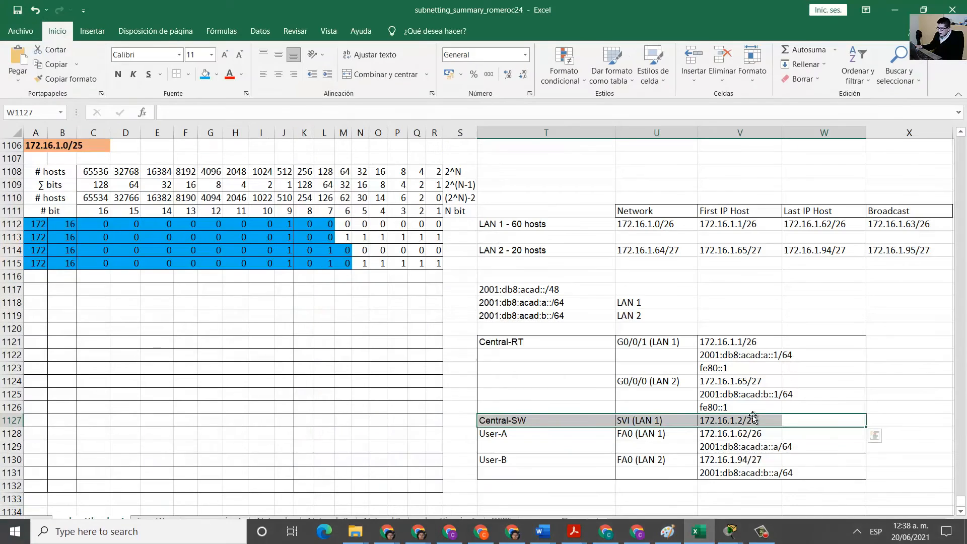
pyautogui.moveTo(655, 381); pyautogui.dragTo(781, 392)
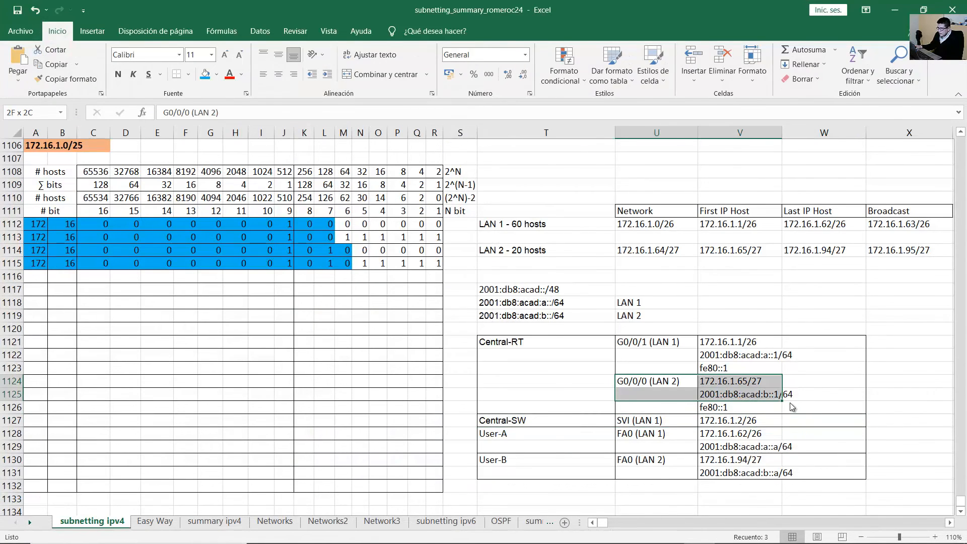
pyautogui.click(895, 9)
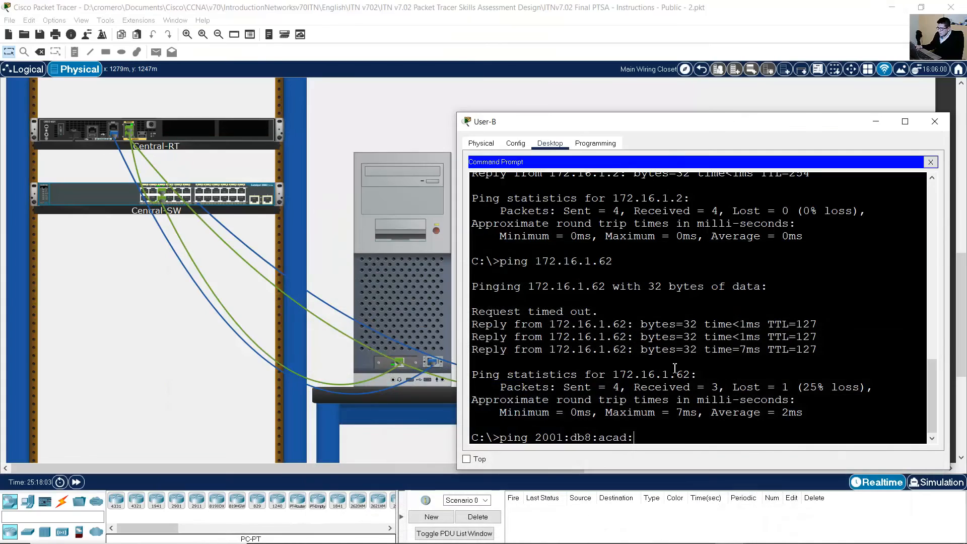
pyautogui.write('::1')
pyautogui.press('Return')
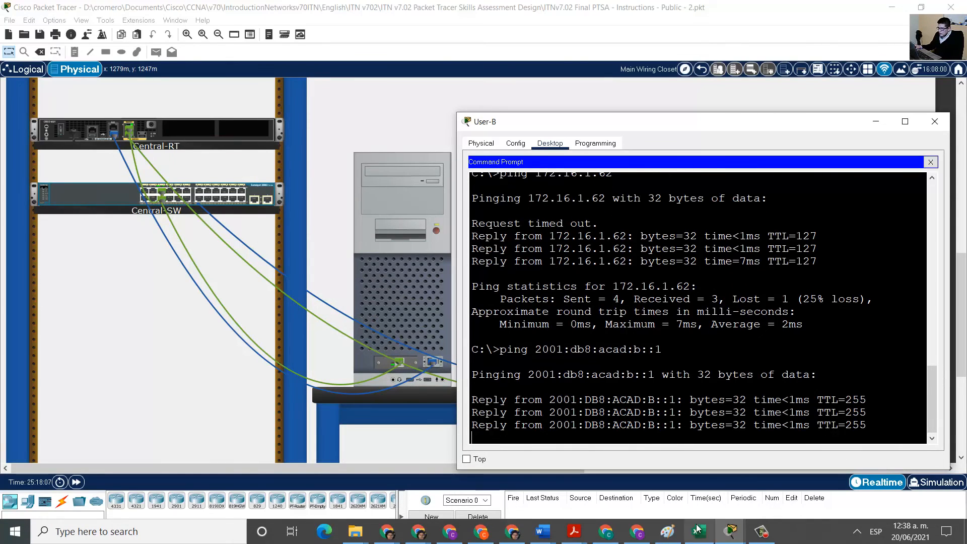
# Look up the router's LAN 1 IPv6 address and ping 2001:db8:acad:a::1.
pyautogui.click(699, 530)
pyautogui.click(736, 344)
pyautogui.click(763, 356)
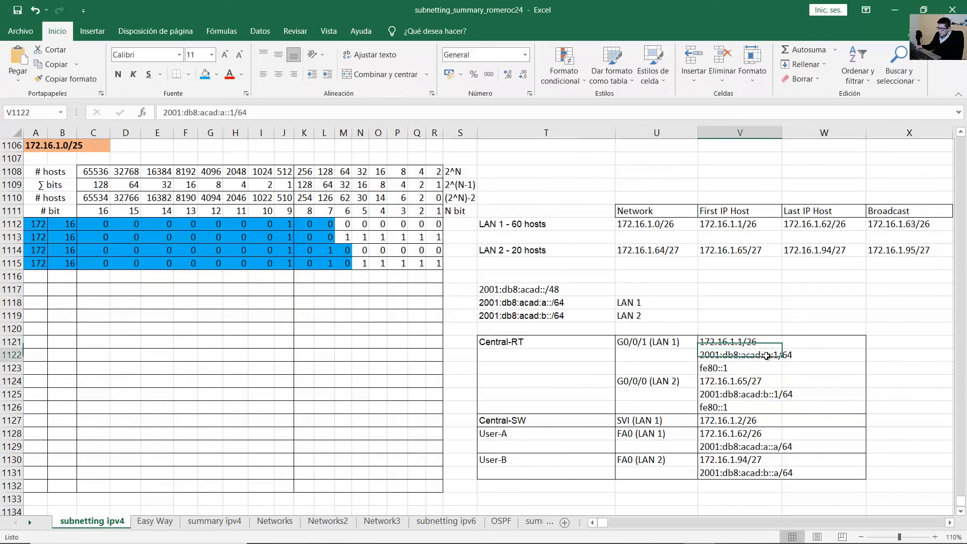
pyautogui.click(895, 9)
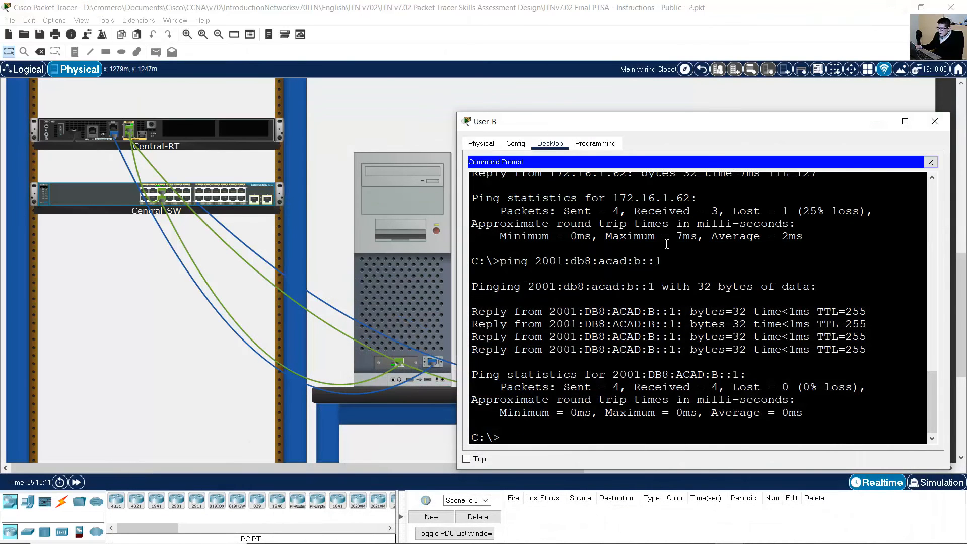
pyautogui.press('Up')
pyautogui.press('Left')
pyautogui.press('Left')
pyautogui.press('Return')
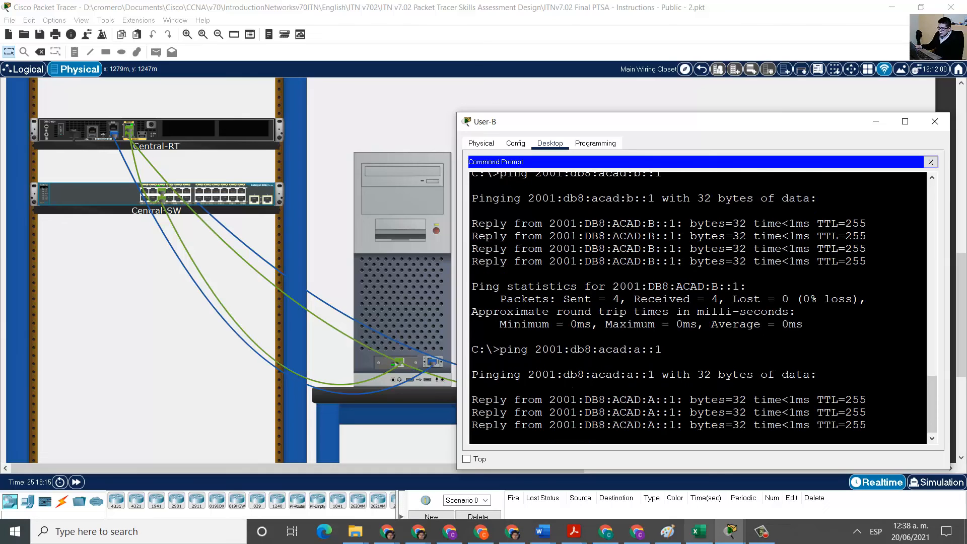
# Check User-A's IPv6 address in Excel and ping 2001:db8:acad:a::a.
pyautogui.click(698, 531)
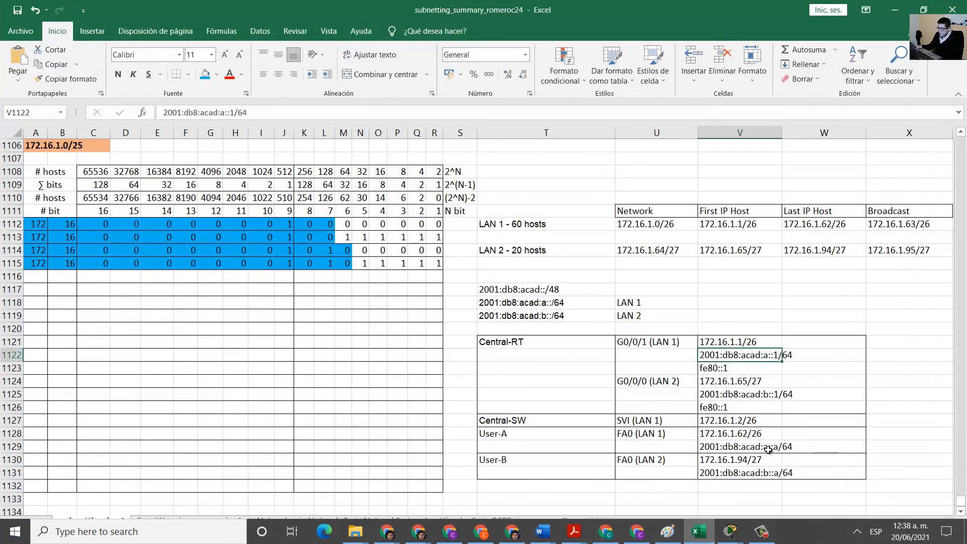
pyautogui.moveTo(576, 437); pyautogui.dragTo(710, 445)
pyautogui.click(710, 446)
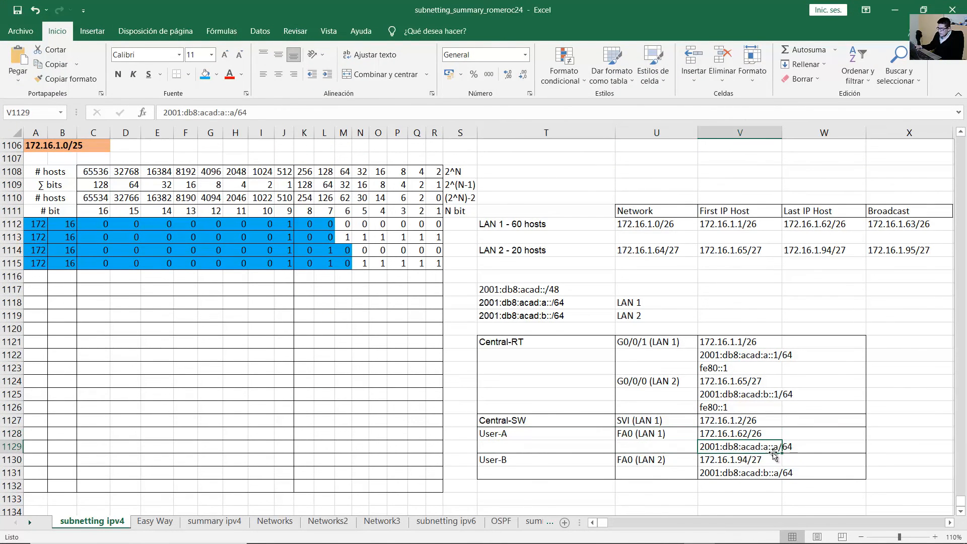
pyautogui.click(895, 10)
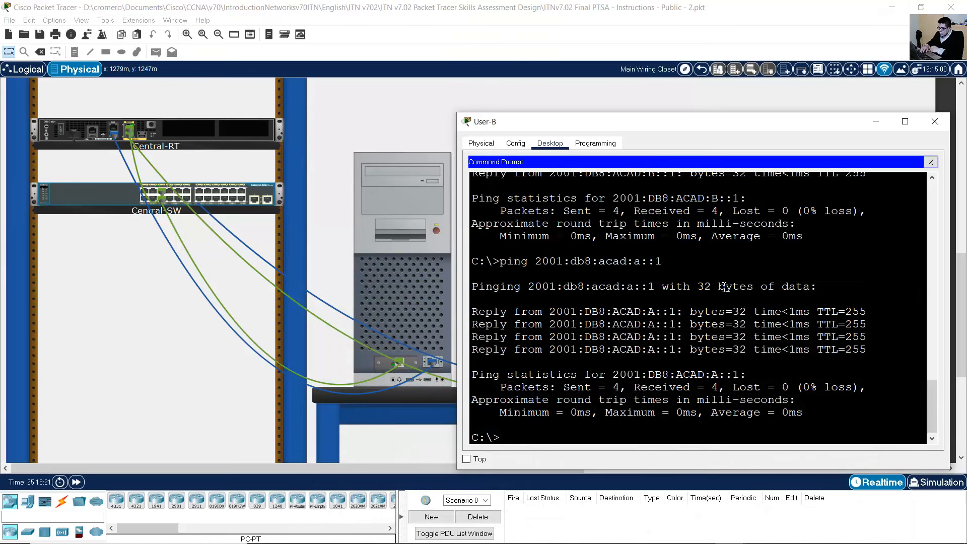
pyautogui.press('Return')
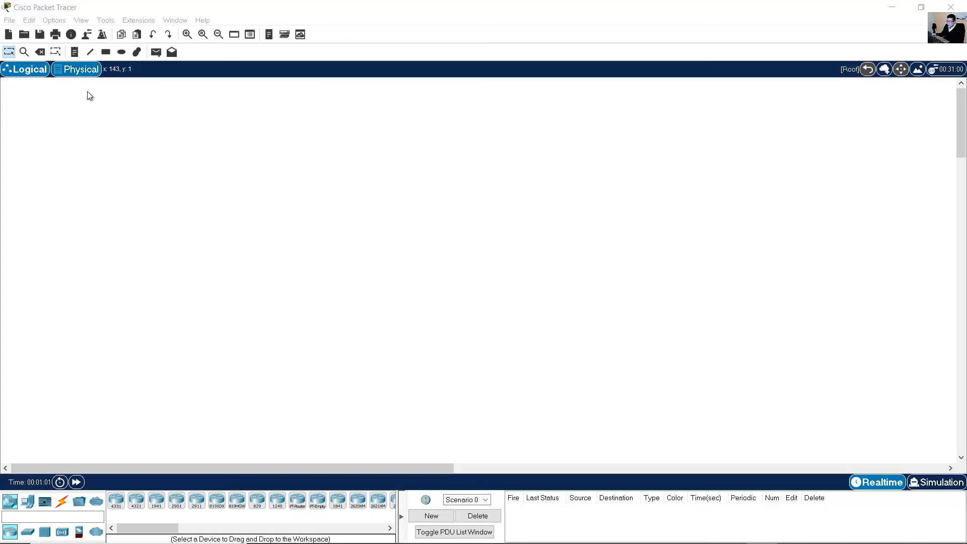
# In the Physical view, navigate Home City > Corporate Office > Main Wiring Closet.
pyautogui.click(82, 73)
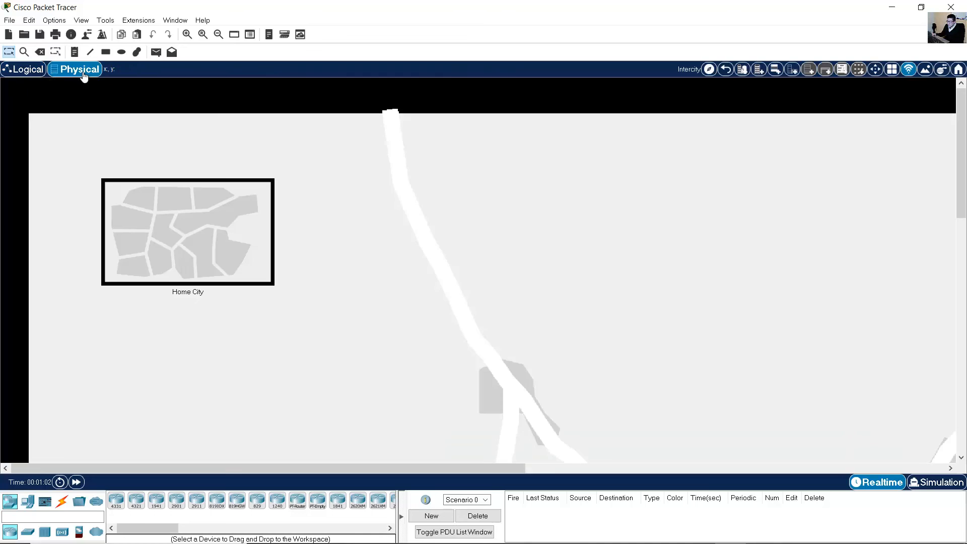
pyautogui.click(201, 240)
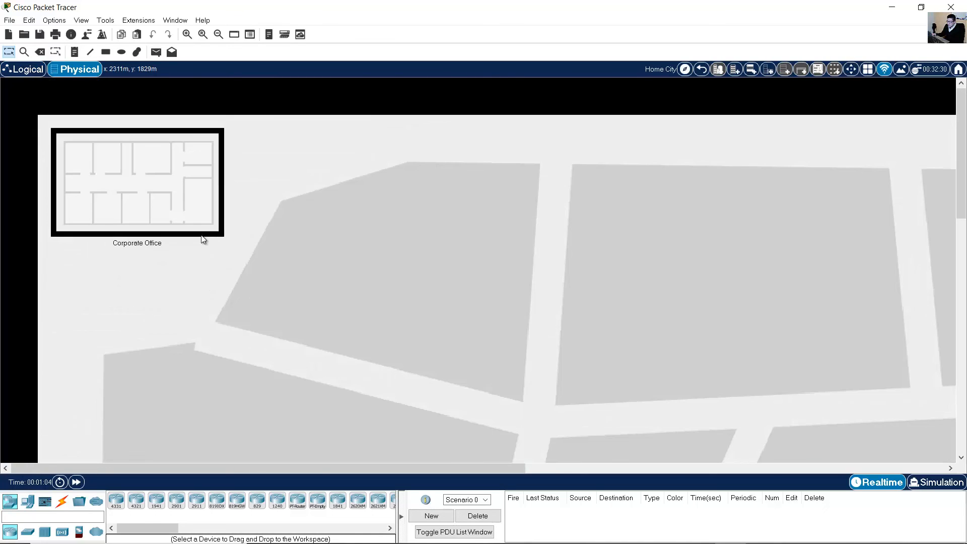
pyautogui.click(131, 186)
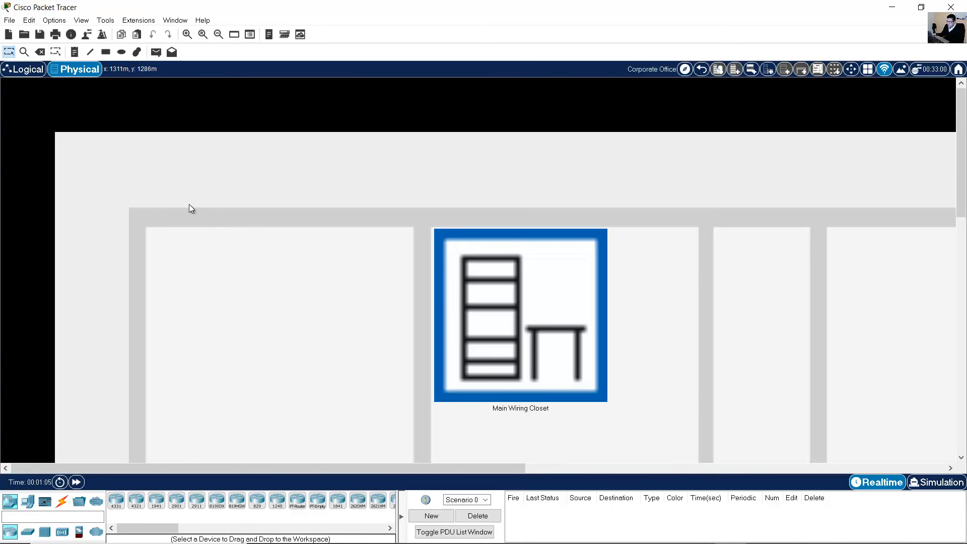
pyautogui.click(518, 320)
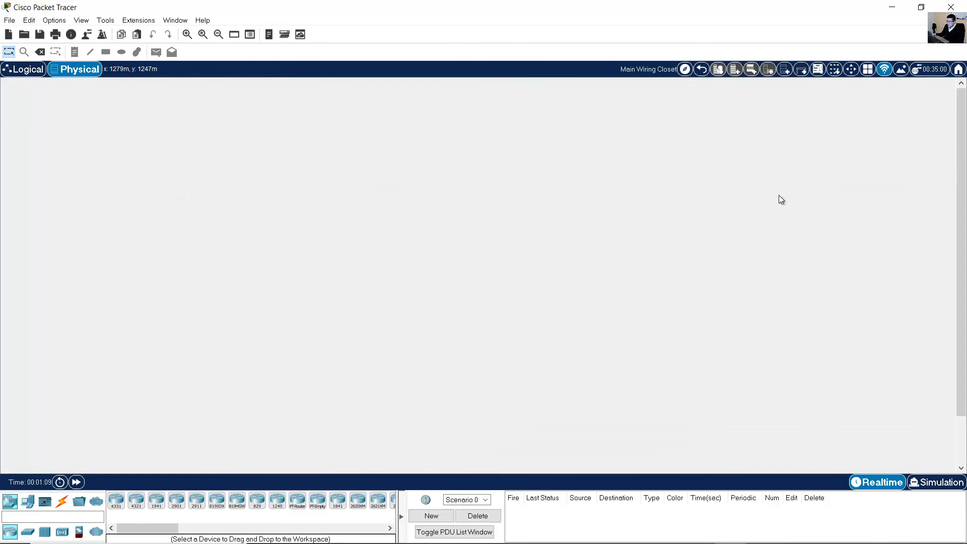
# Add a rack, a table, a cable pegboard and an inventory shelf to the wiring closet.
pyautogui.click(785, 70)
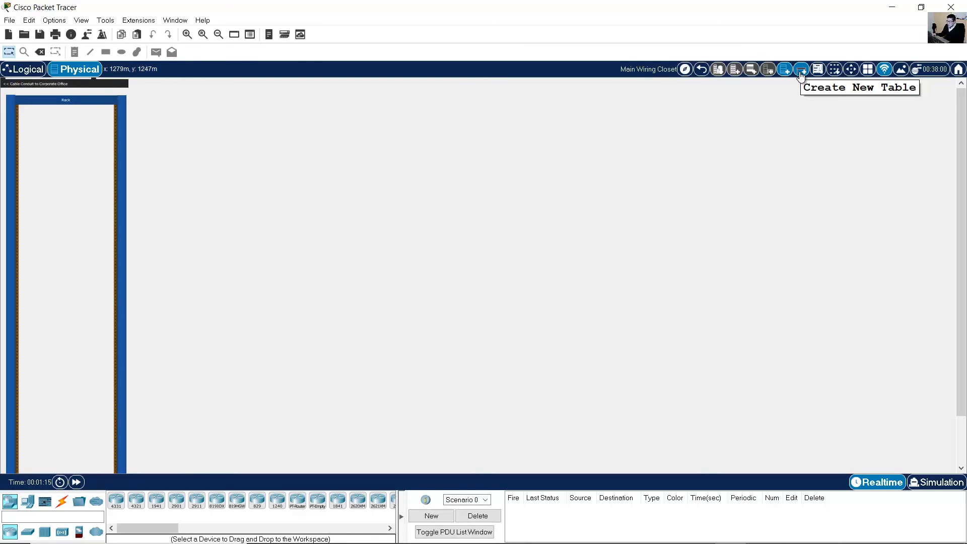
pyautogui.click(801, 73)
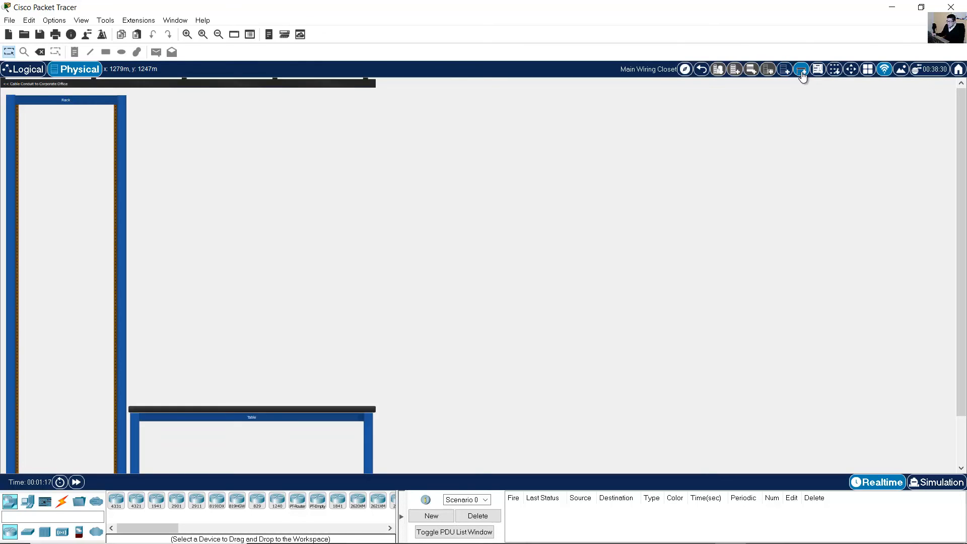
pyautogui.click(834, 70)
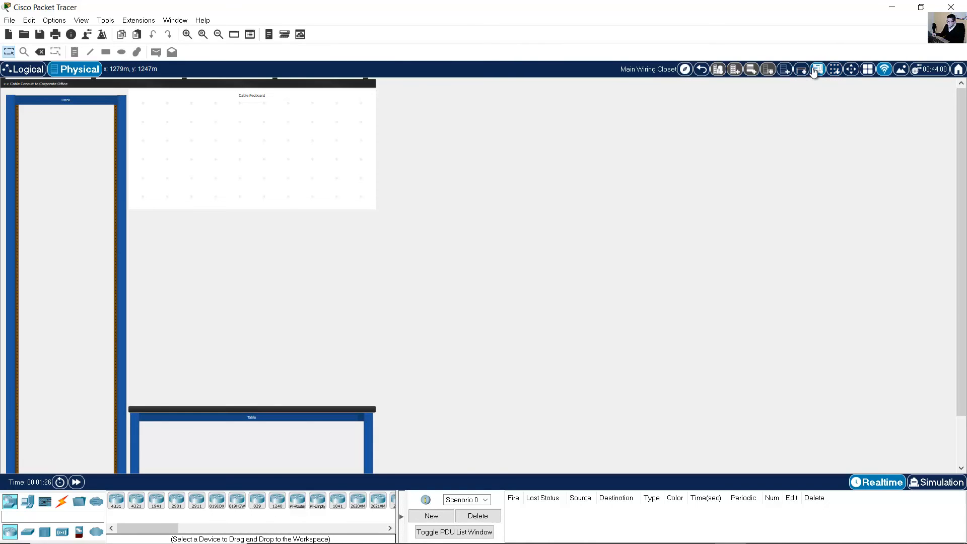
pyautogui.click(815, 71)
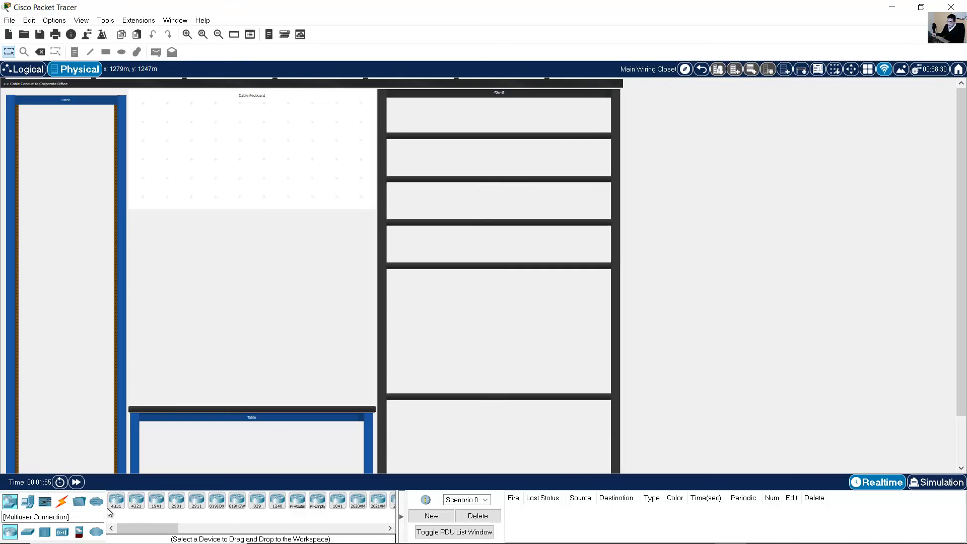
# Hang two console cables and three straight-through cables in the first five pegboard slots.
pyautogui.click(136, 500)
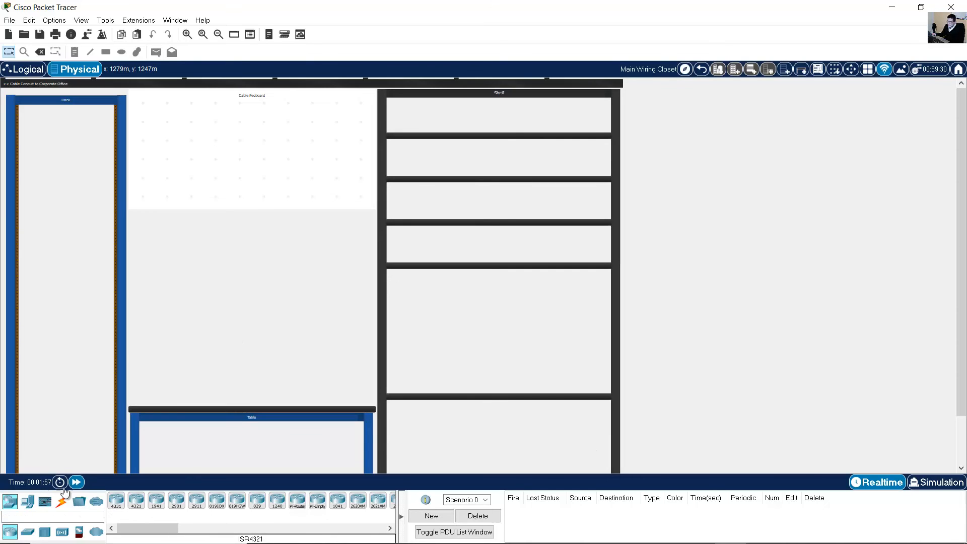
pyautogui.click(62, 502)
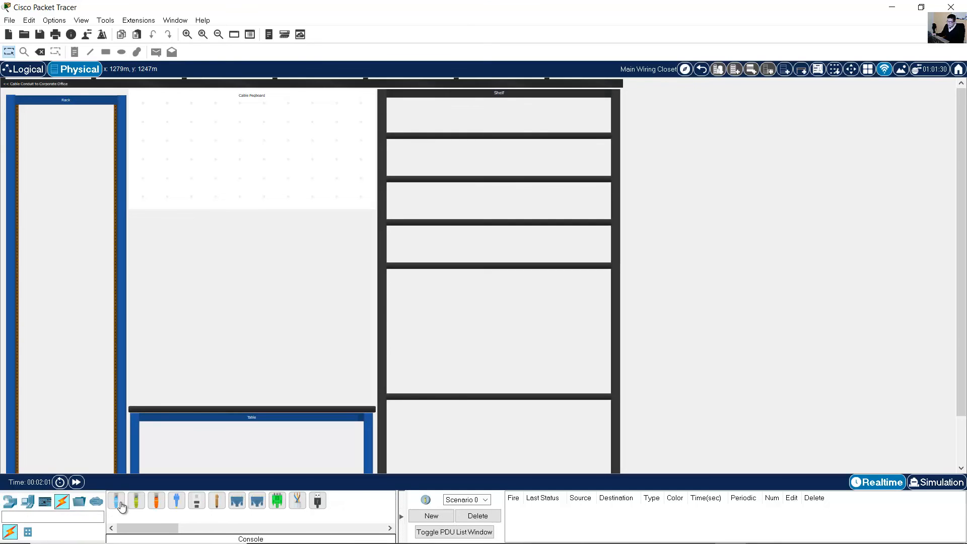
pyautogui.click(117, 502)
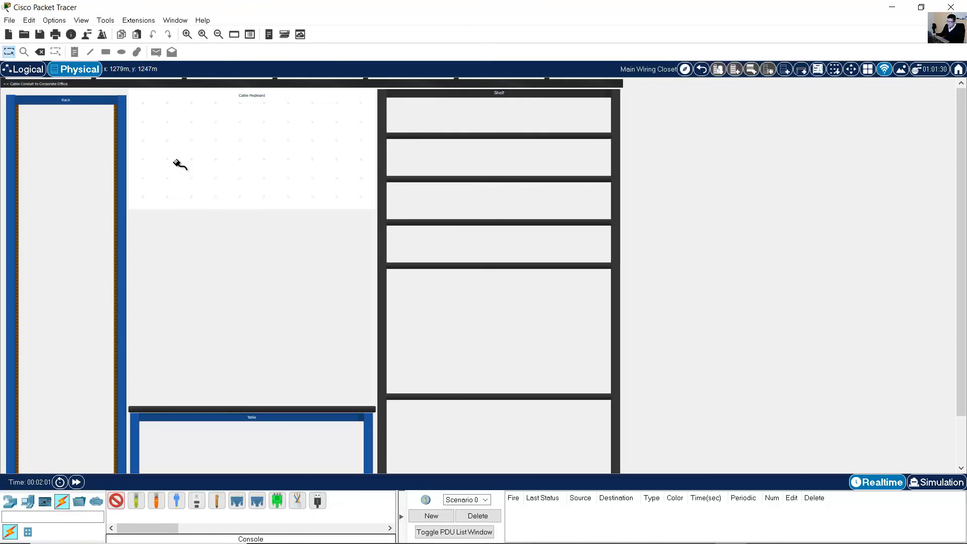
pyautogui.click(144, 184)
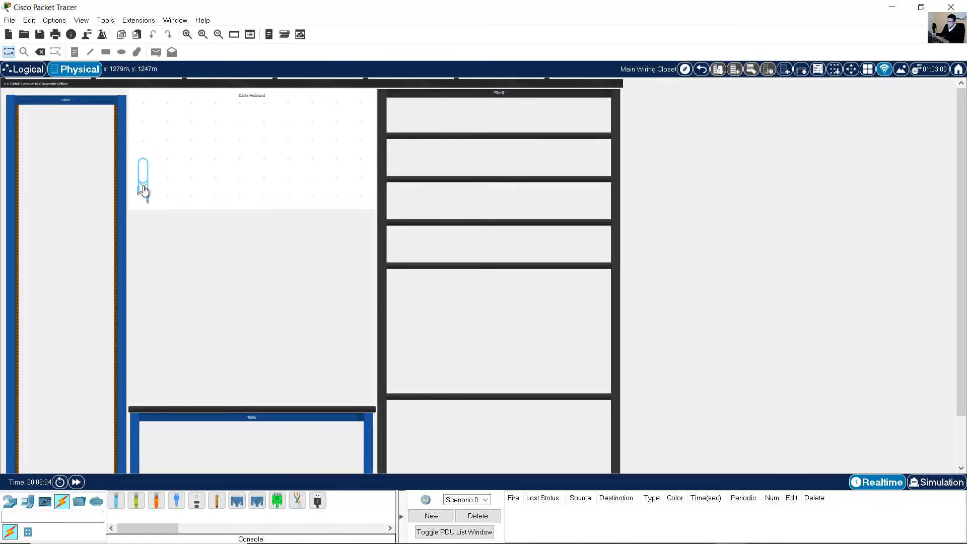
pyautogui.click(123, 507)
pyautogui.click(166, 182)
pyautogui.click(136, 501)
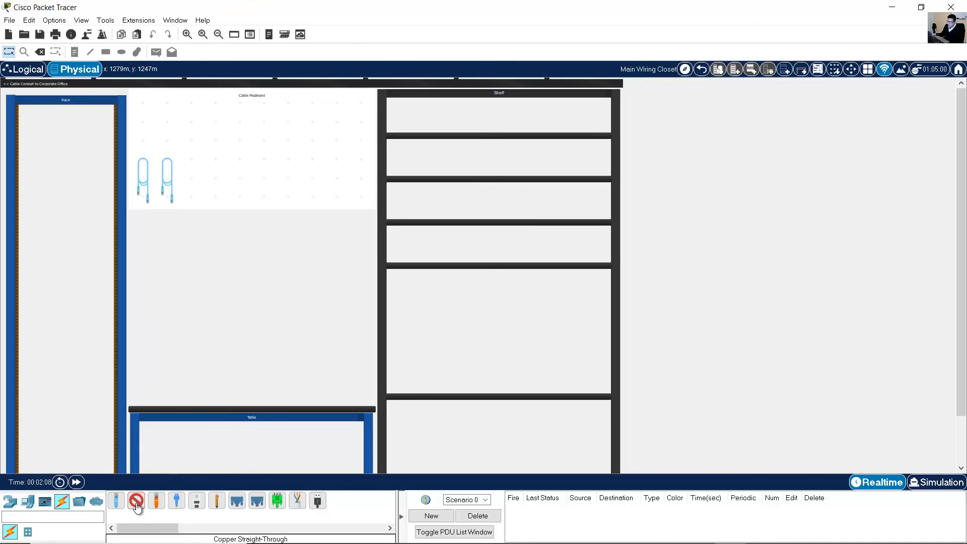
pyautogui.click(191, 174)
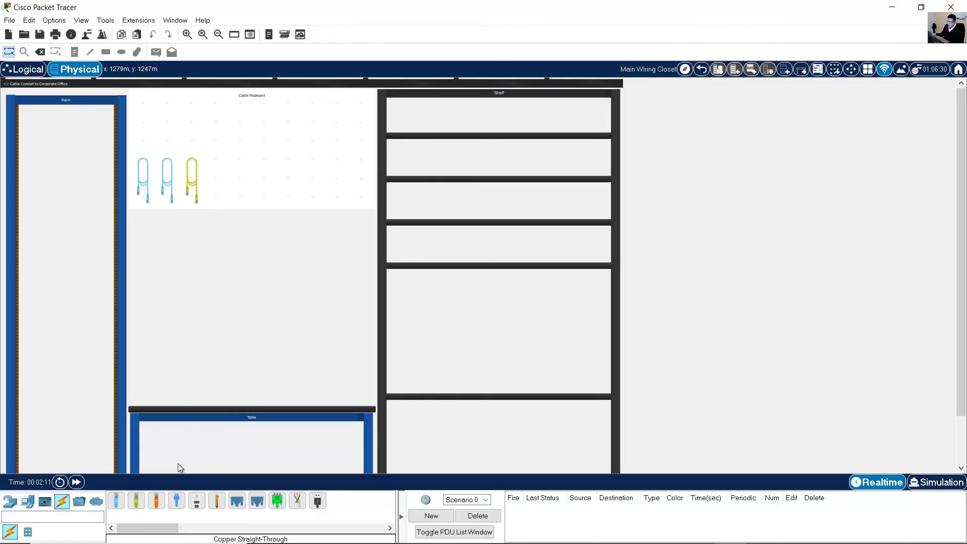
pyautogui.click(131, 503)
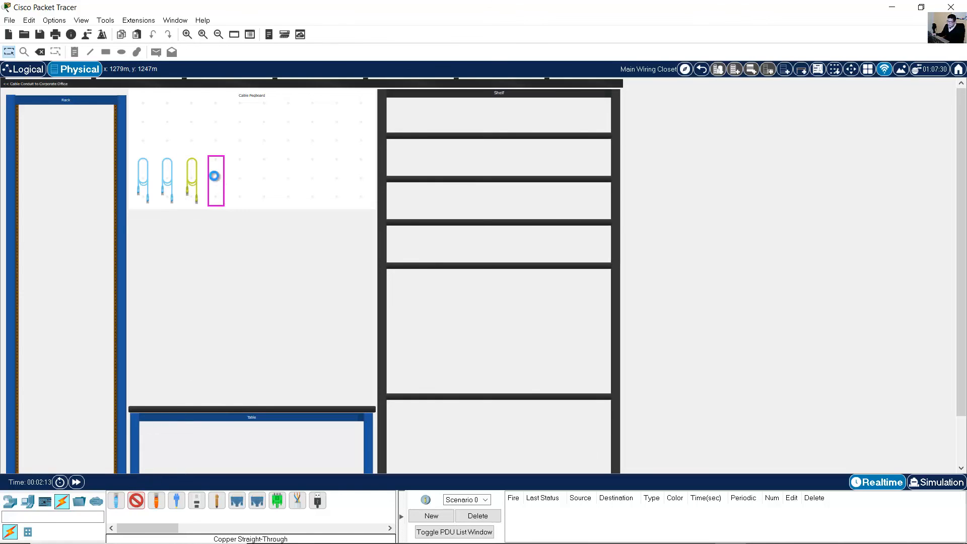
pyautogui.click(216, 181)
pyautogui.click(136, 501)
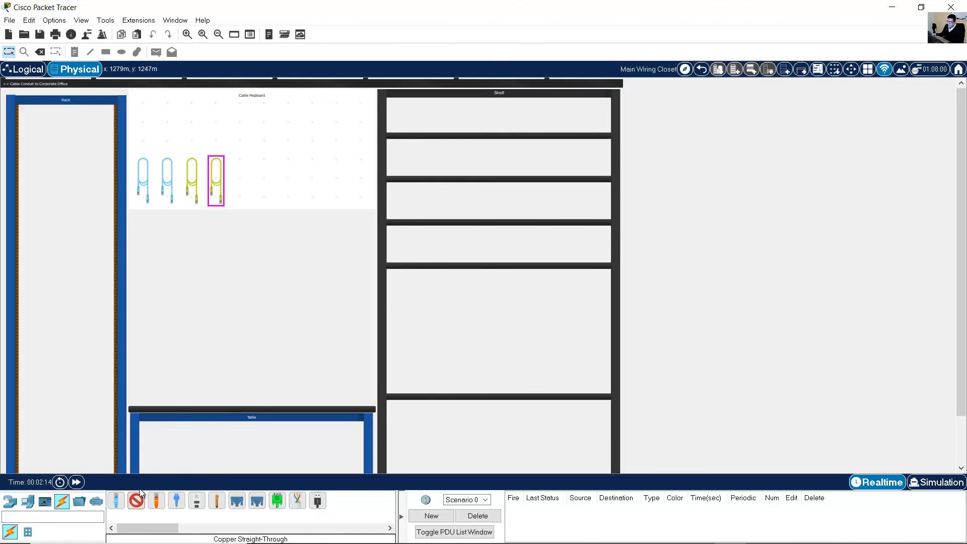
pyautogui.click(244, 179)
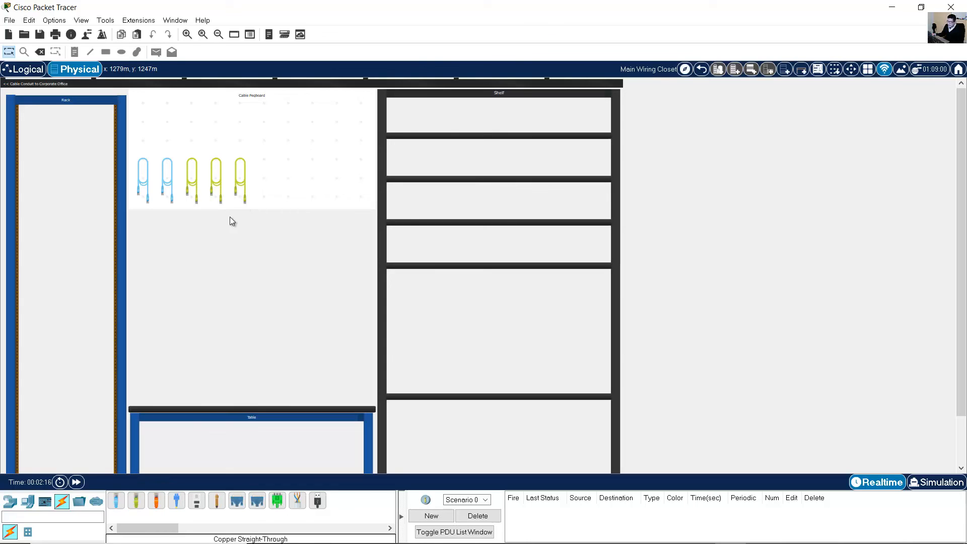
# Hang an orange cross-over, a straight-through, another cross-over and a console cable in slots six to nine.
pyautogui.click(156, 503)
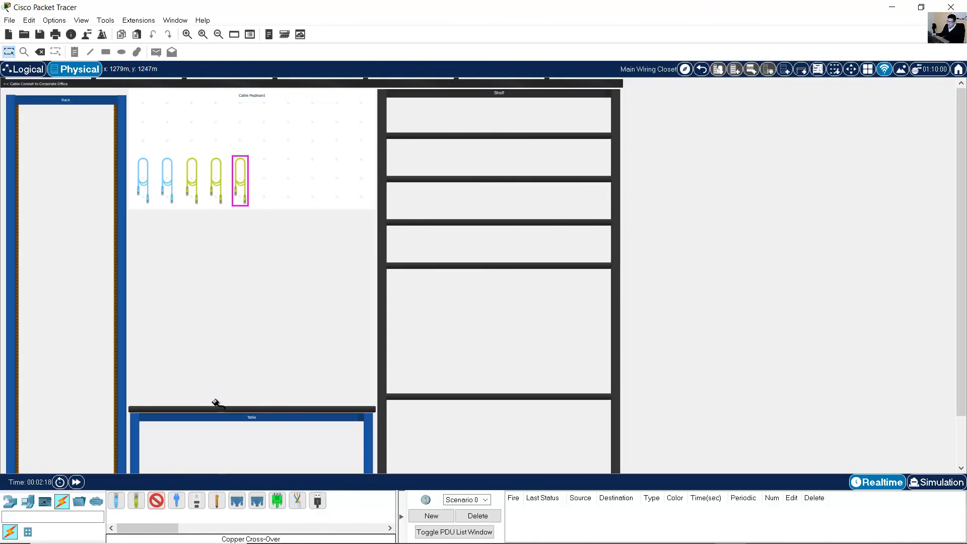
pyautogui.click(265, 180)
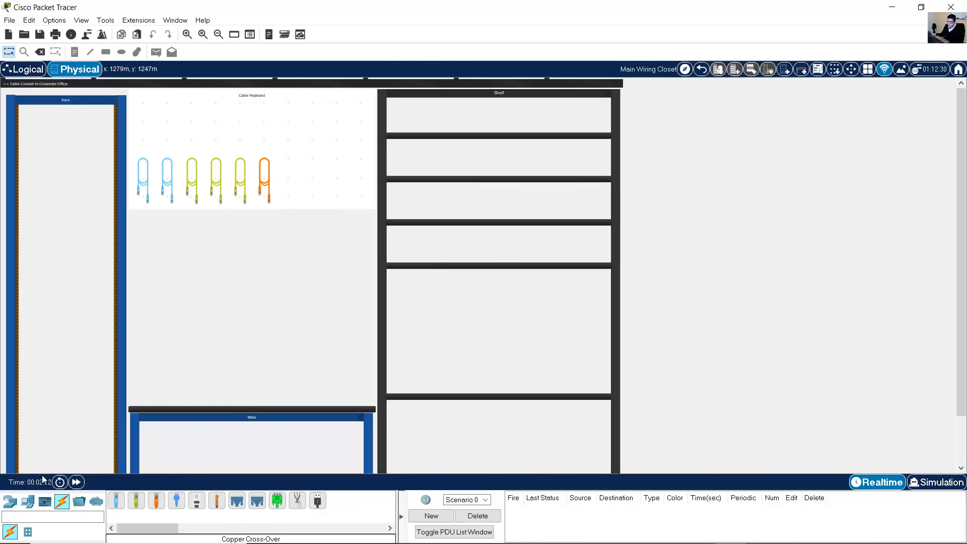
pyautogui.click(136, 502)
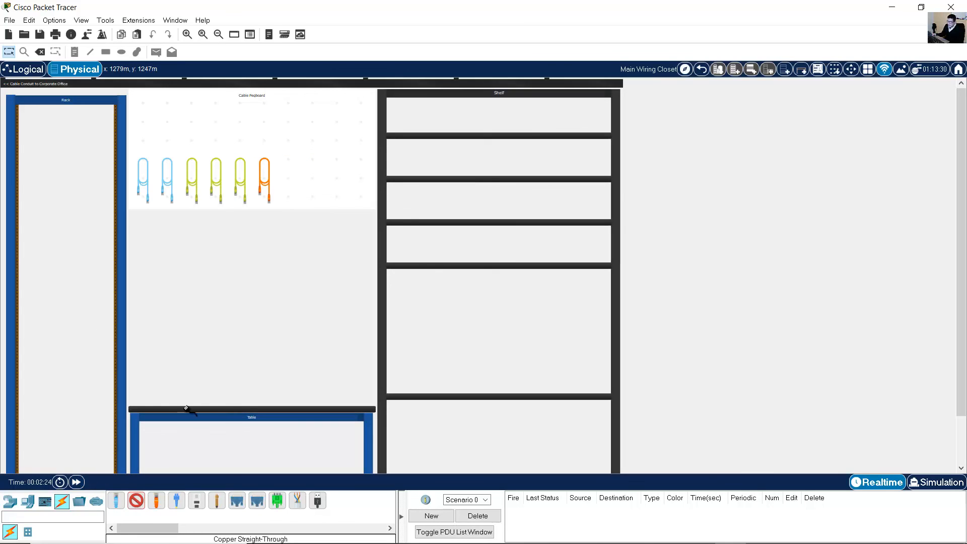
pyautogui.click(287, 182)
pyautogui.click(156, 501)
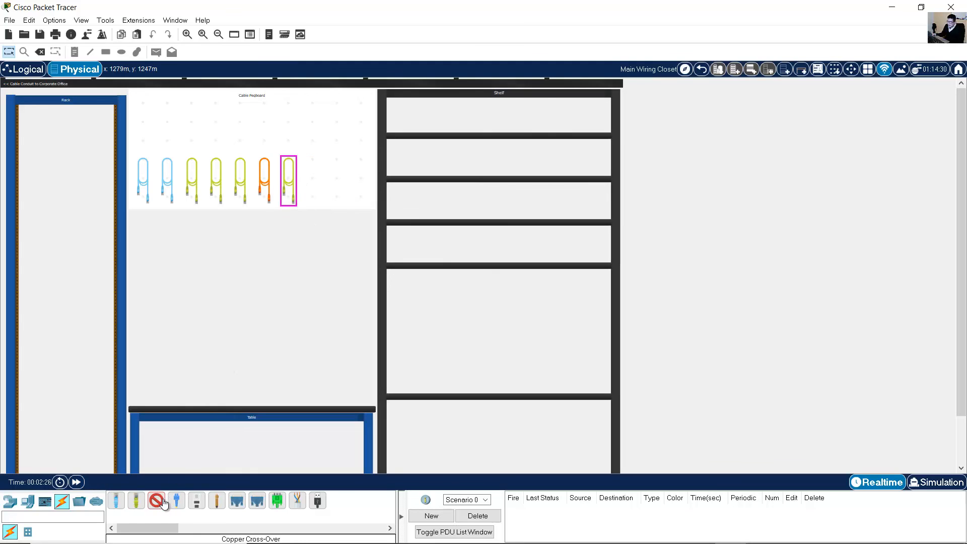
pyautogui.click(317, 181)
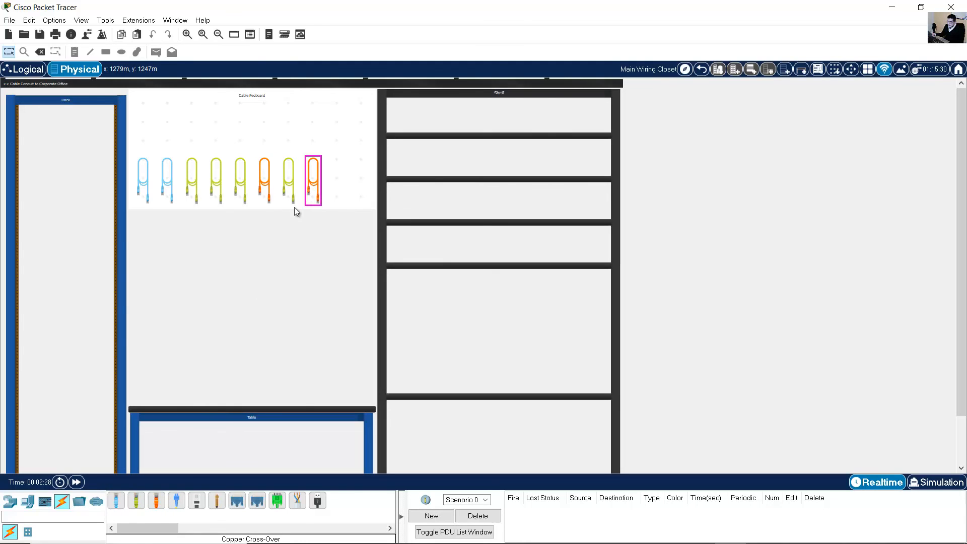
pyautogui.click(115, 501)
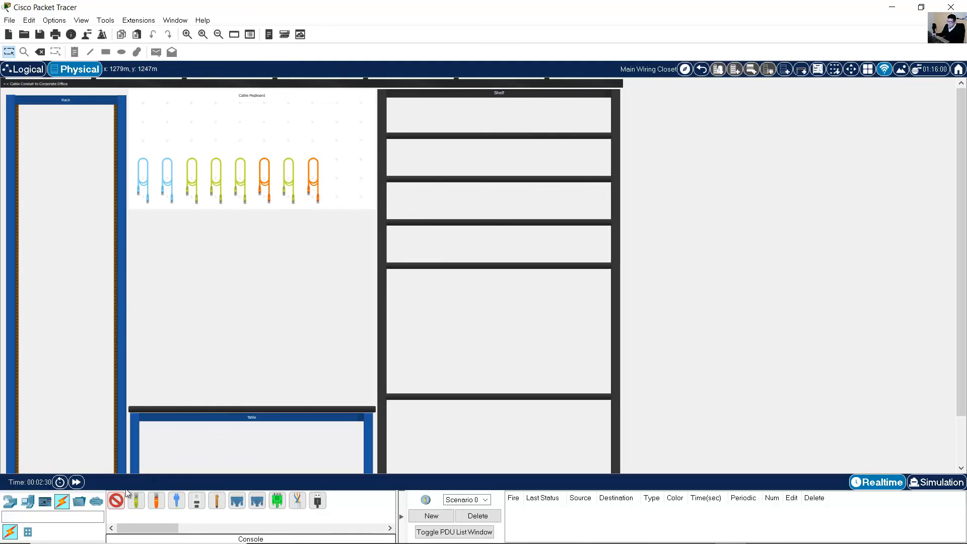
pyautogui.click(340, 186)
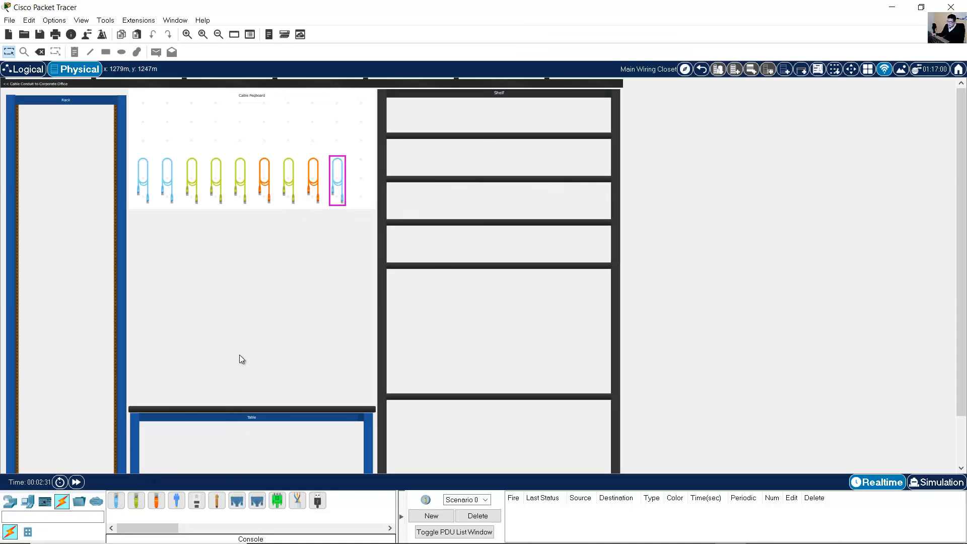
pyautogui.click(10, 503)
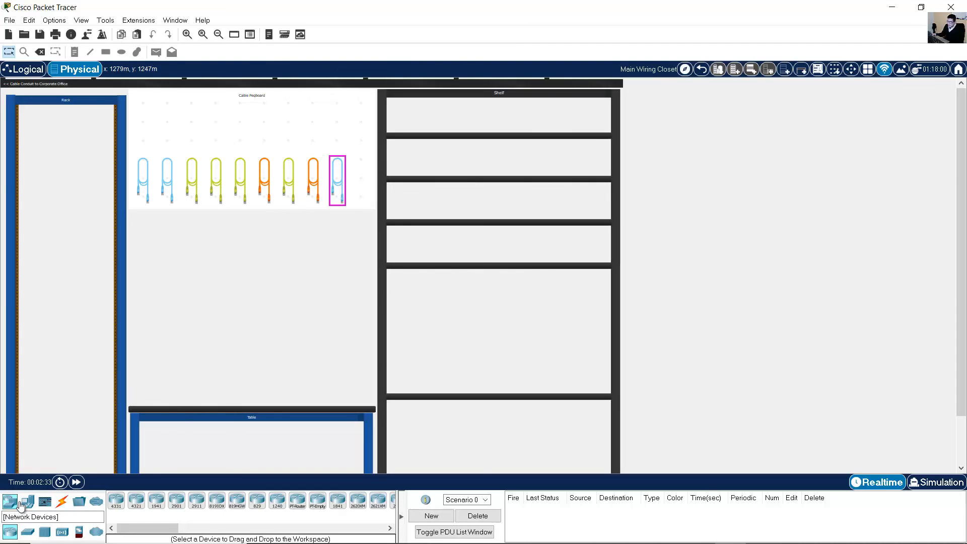
# Place an ISR4321 router and a 2960 switch side by side on the shelf.
pyautogui.click(140, 508)
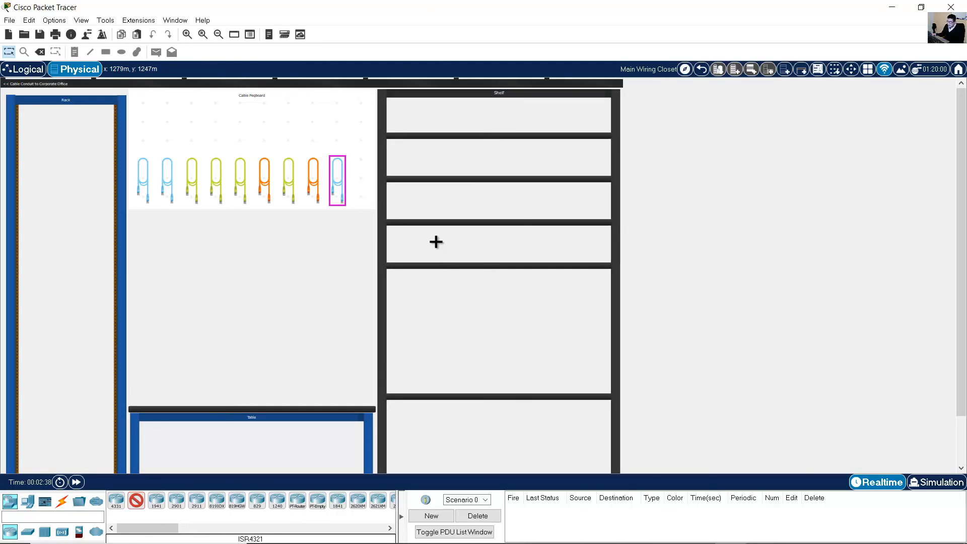
pyautogui.click(447, 266)
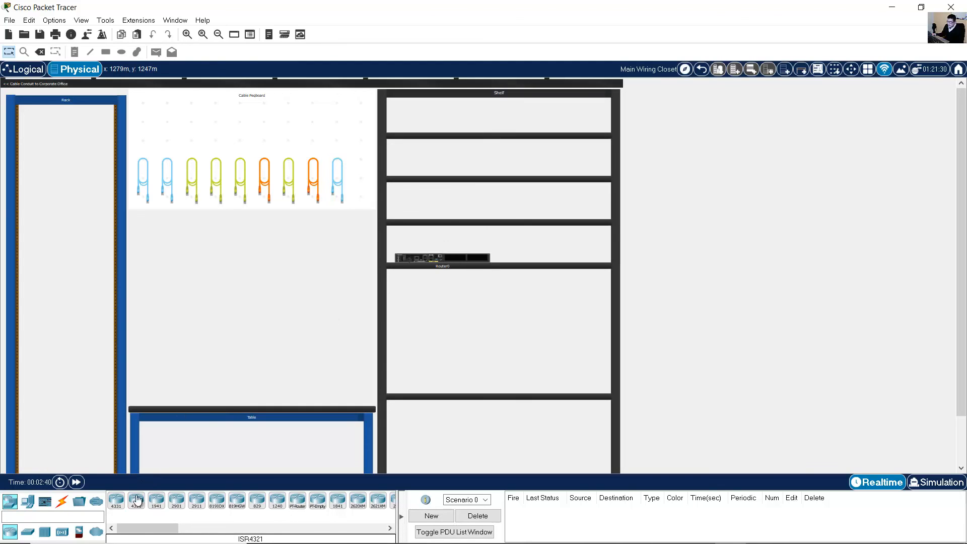
pyautogui.click(28, 532)
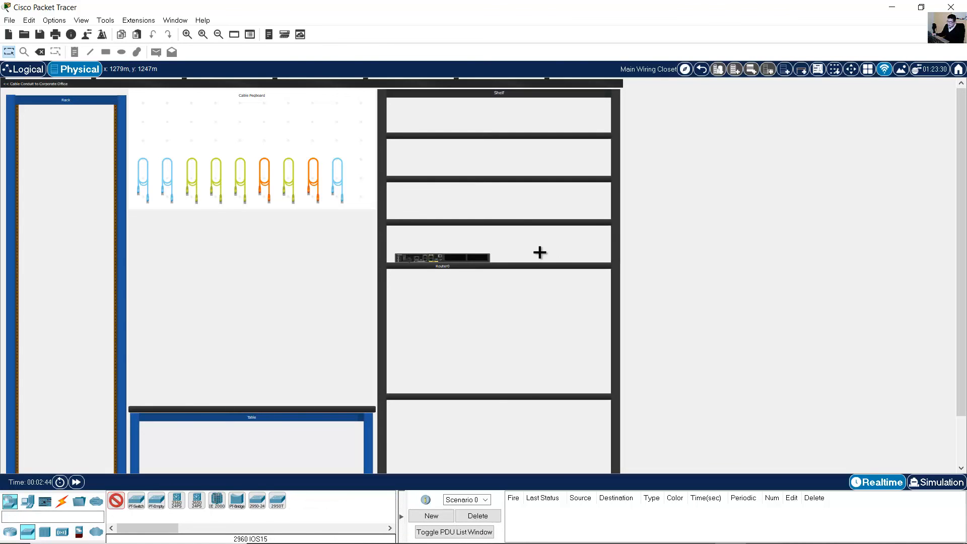
pyautogui.click(558, 252)
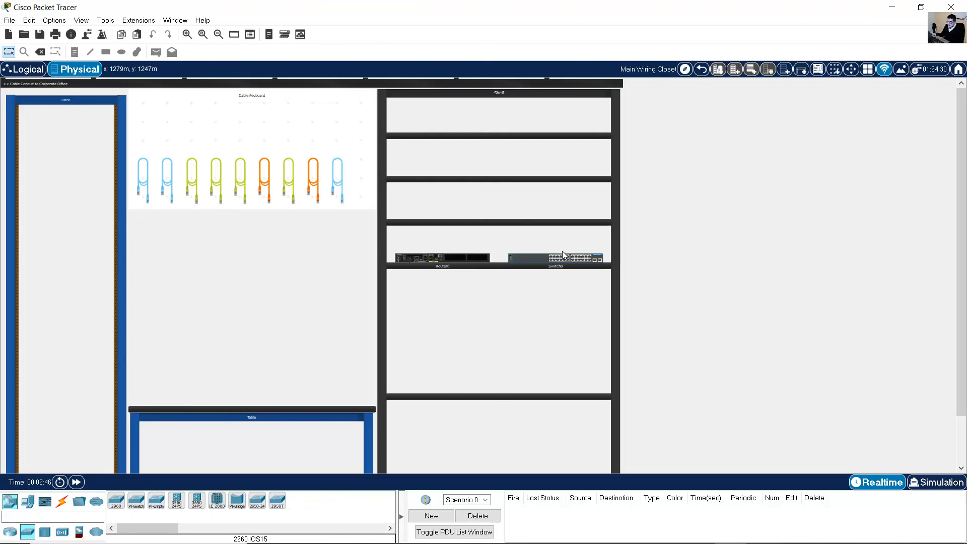
pyautogui.click(187, 34)
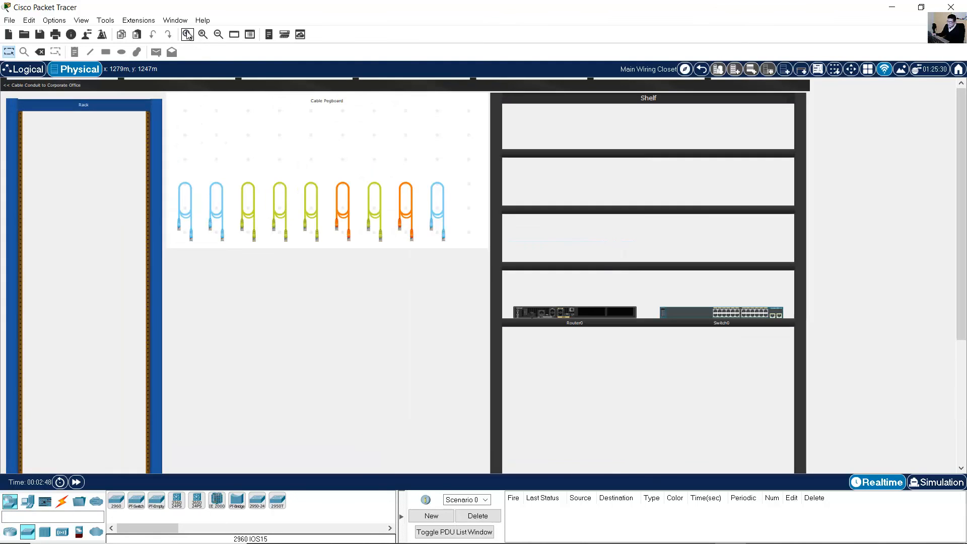
# Place two generic PC-PT towers, PC0 and PC1, on the closet table.
pyautogui.click(187, 34)
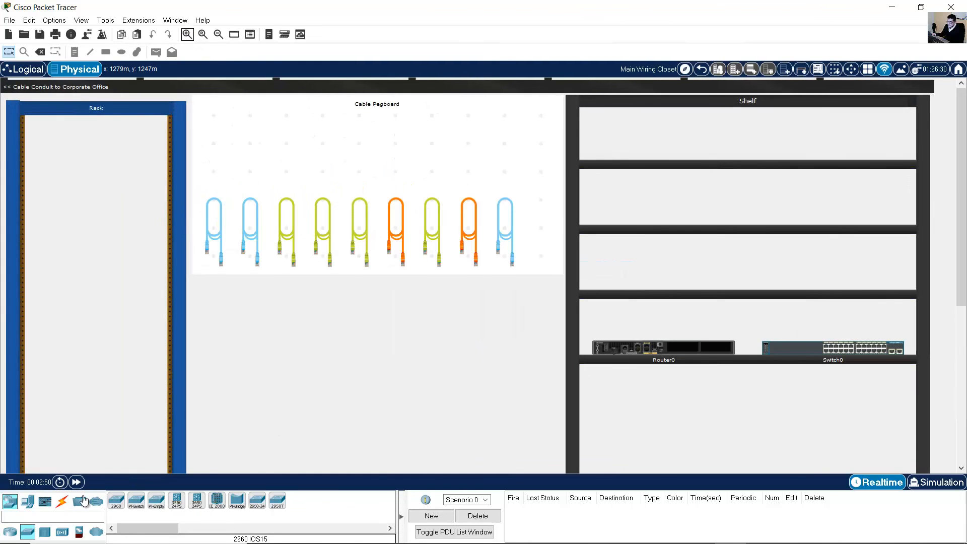
pyautogui.scroll(-3, 489, 381)
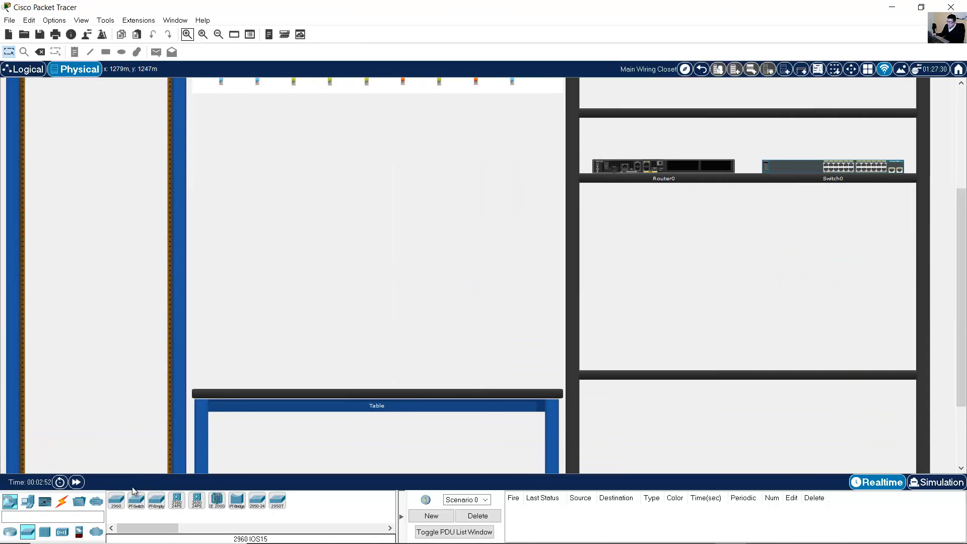
pyautogui.click(28, 502)
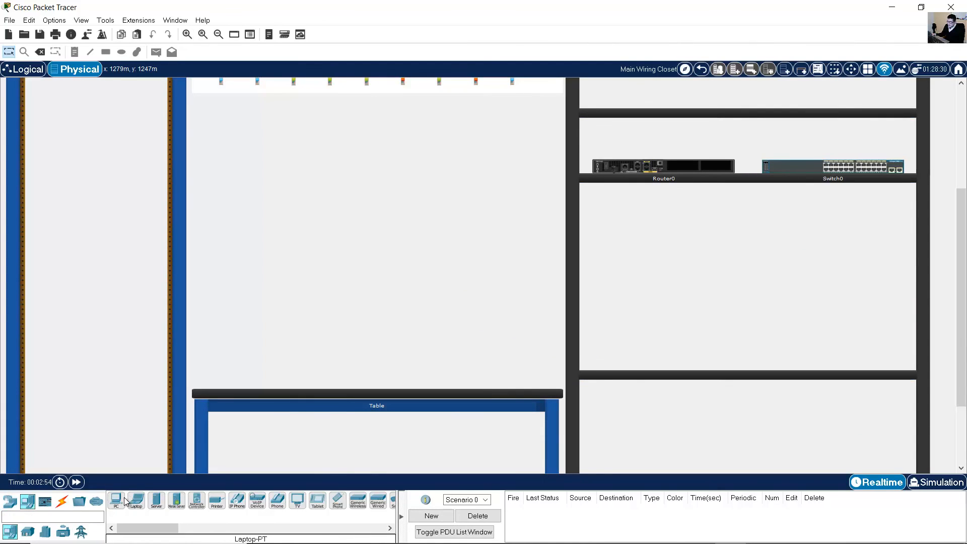
pyautogui.click(117, 501)
pyautogui.click(229, 330)
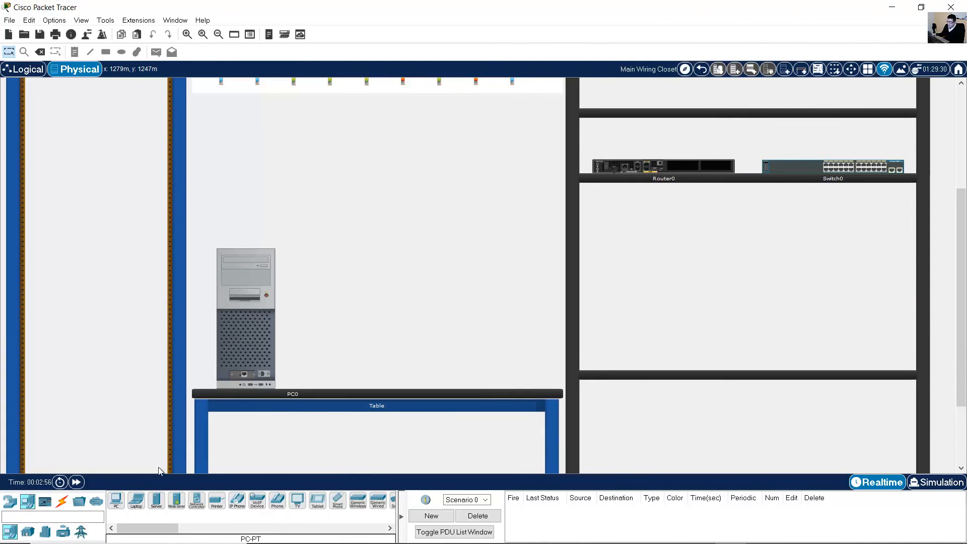
pyautogui.click(116, 501)
pyautogui.click(418, 307)
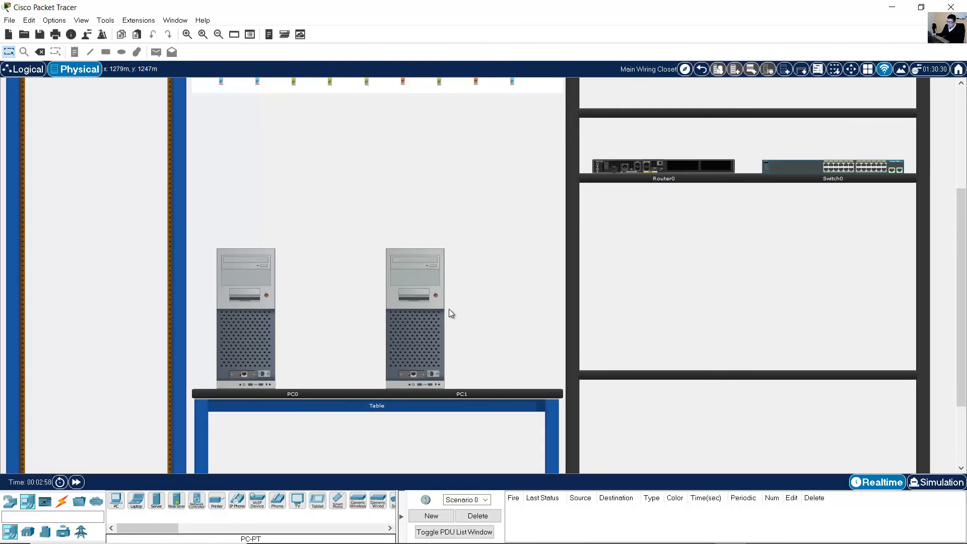
pyautogui.scroll(3, 754, 361)
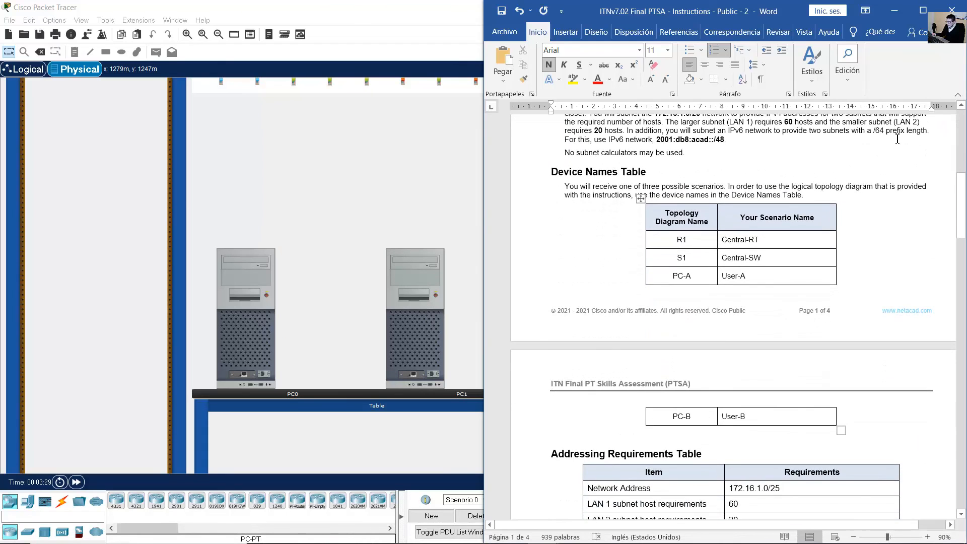
# Minimize the Word instructions so Packet Tracer's wiring closet with Router0 and Switch0 is visible.
pyautogui.click(896, 11)
pyautogui.scroll(1, 741, 215)
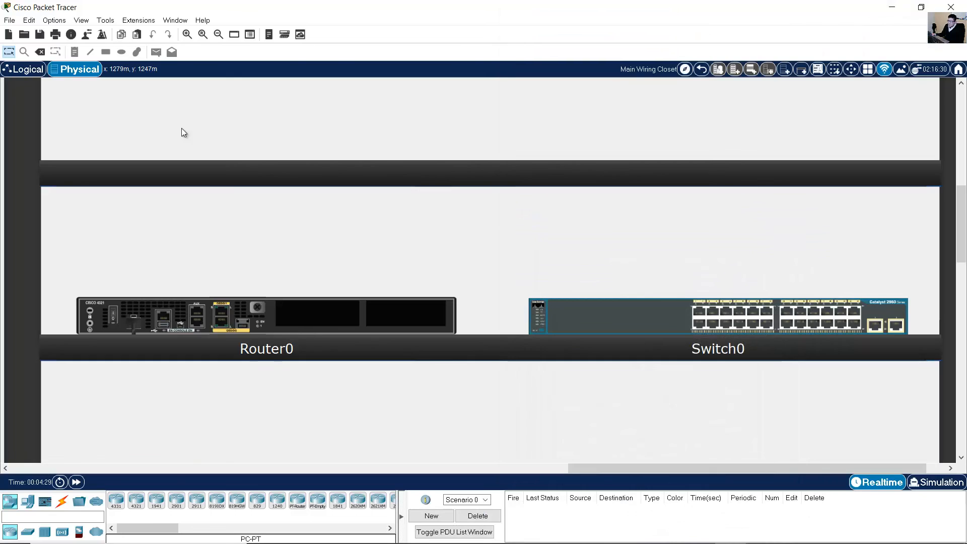
# In Logical view, rename Router0, Switch0, PC0 and PC1 to Central-RT, Central-SW, User-A and User-B.
pyautogui.click(21, 72)
pyautogui.click(436, 256)
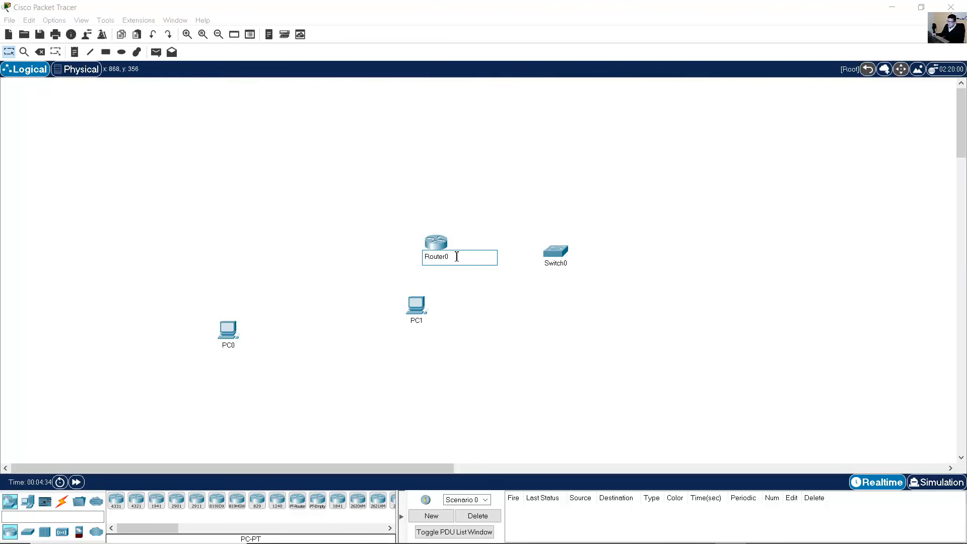
pyautogui.write('Central-RT')
pyautogui.click(556, 264)
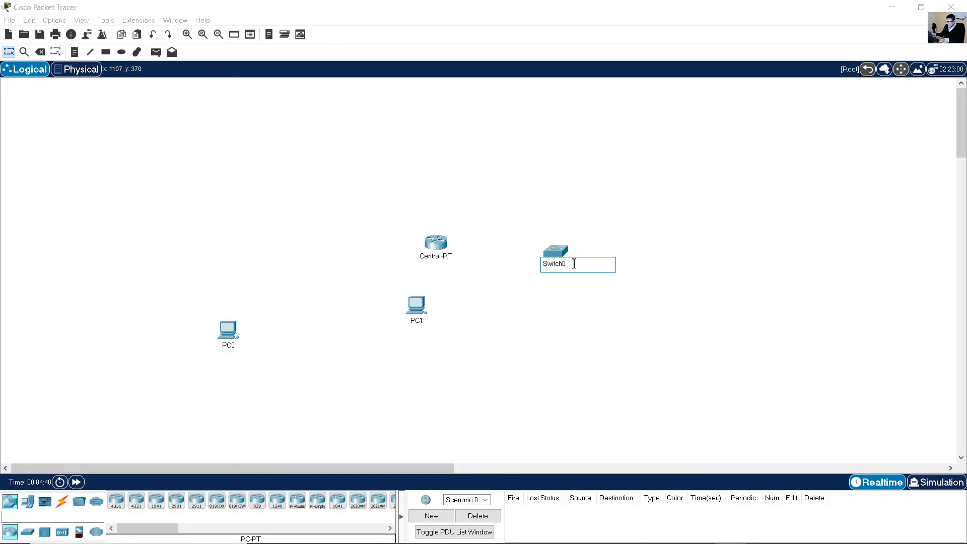
pyautogui.moveTo(544, 267); pyautogui.dragTo(543, 265)
pyautogui.write('Central-SW')
pyautogui.click(228, 346)
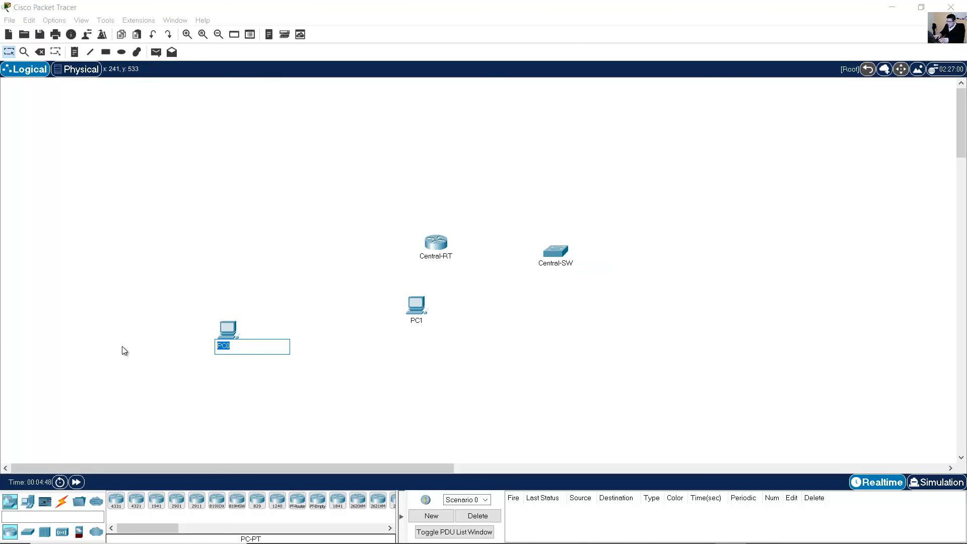
pyautogui.write('User-A')
pyautogui.click(417, 322)
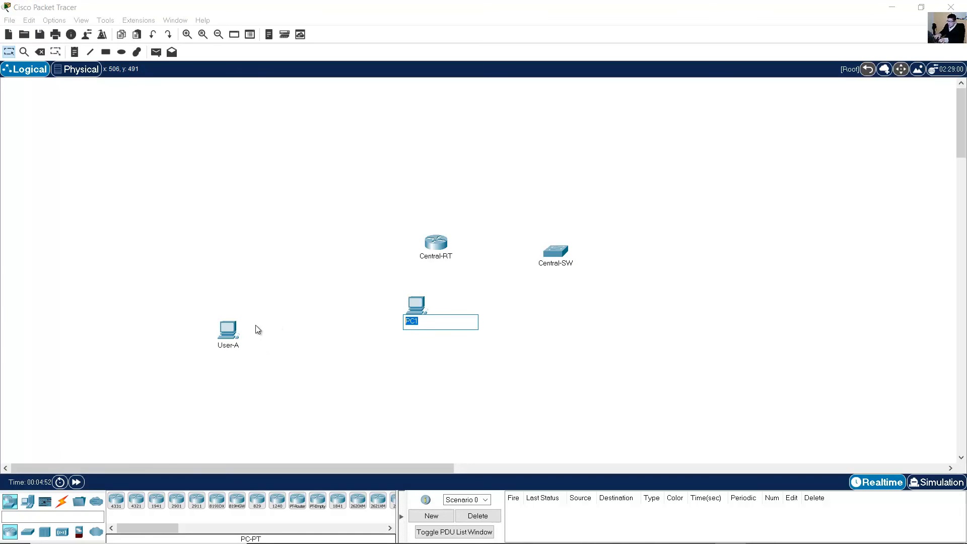
pyautogui.write('USer-B')
pyautogui.click(321, 234)
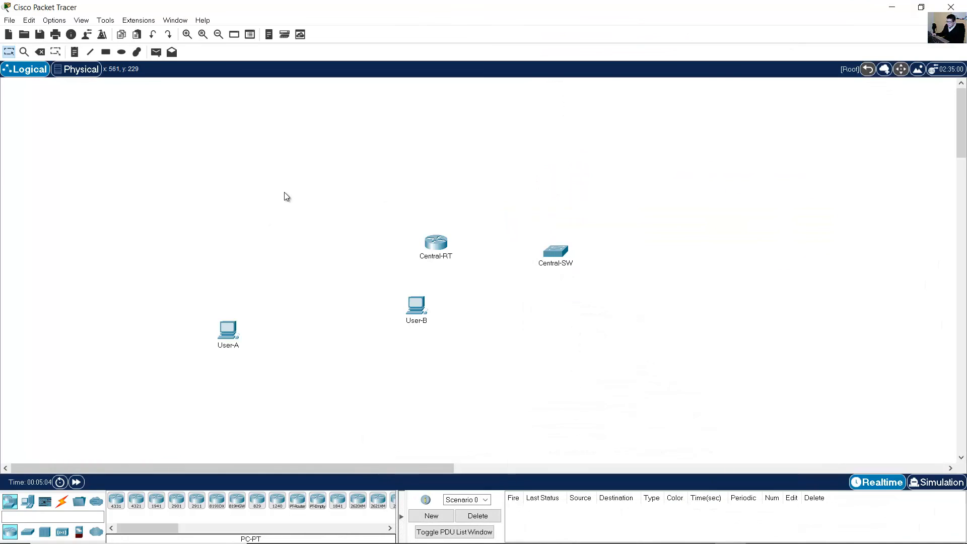
pyautogui.click(79, 75)
# Scroll and zoom out over the closet to review cables, shelf devices and table PCs.
pyautogui.scroll(-1, 596, 326)
pyautogui.scroll(-10, 601, 322)
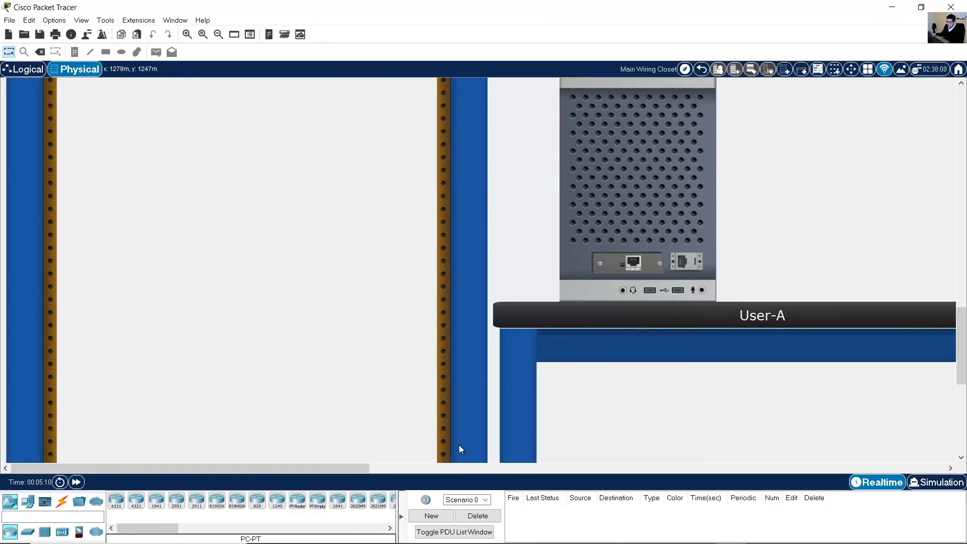
pyautogui.moveTo(342, 466); pyautogui.dragTo(873, 450)
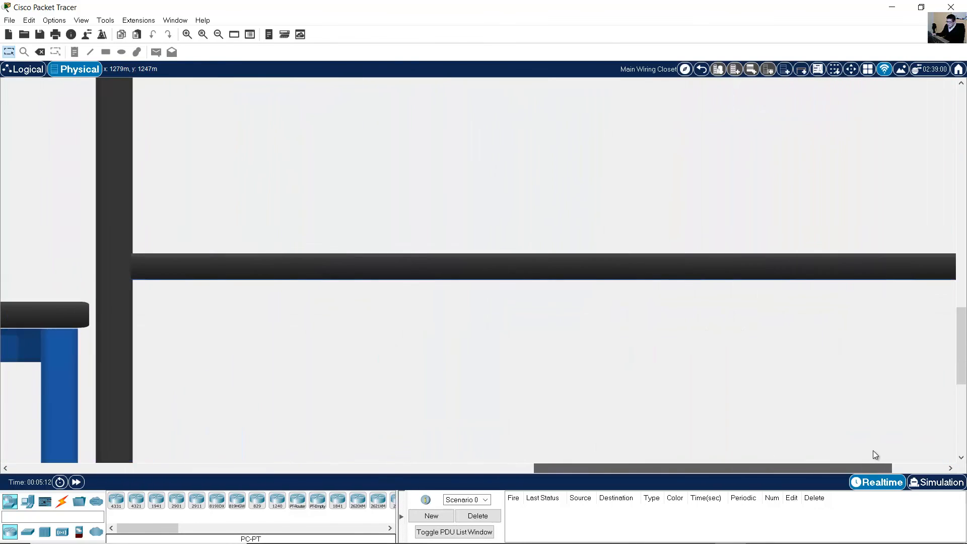
pyautogui.scroll(8, 782, 335)
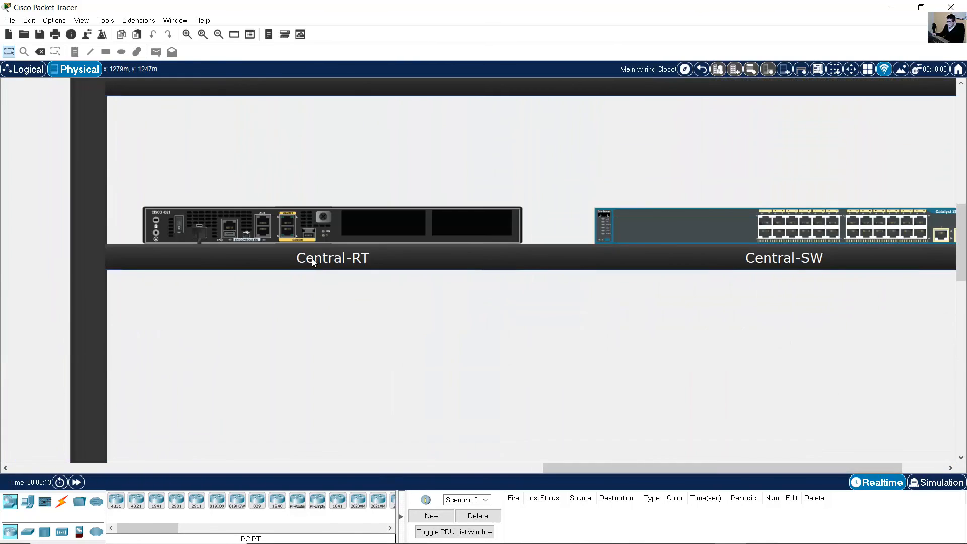
pyautogui.scroll(3, 784, 260)
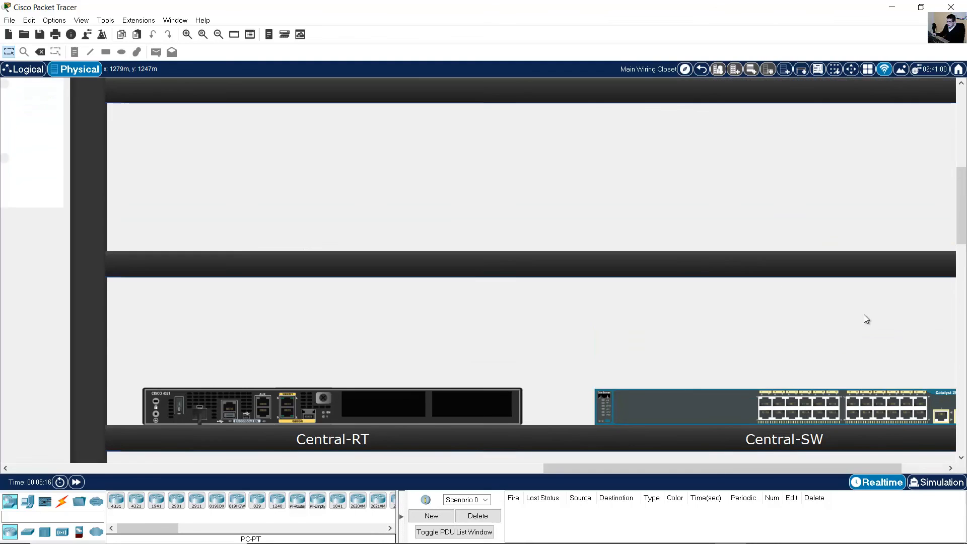
pyautogui.scroll(-2, 864, 315)
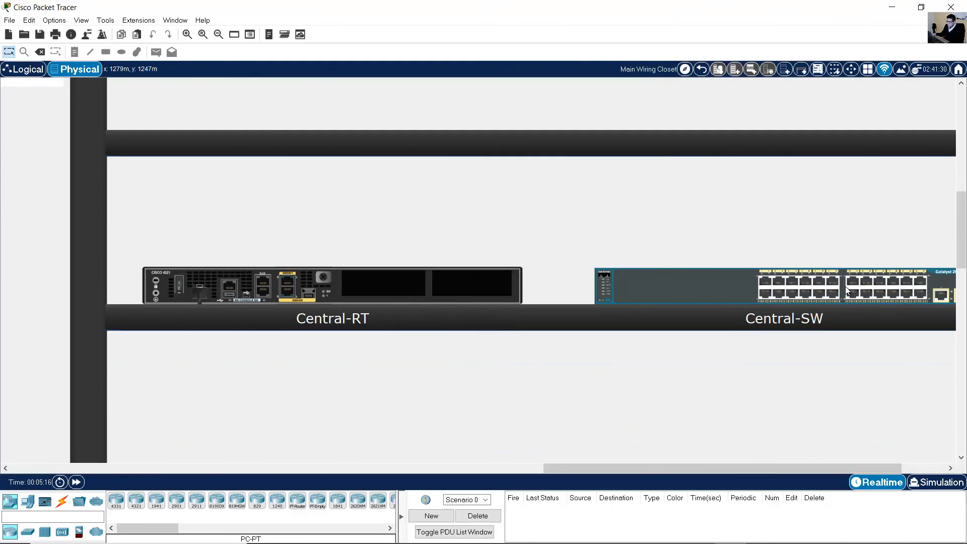
pyautogui.click(218, 38)
pyautogui.click(218, 38)
pyautogui.click(218, 38)
pyautogui.click(218, 38)
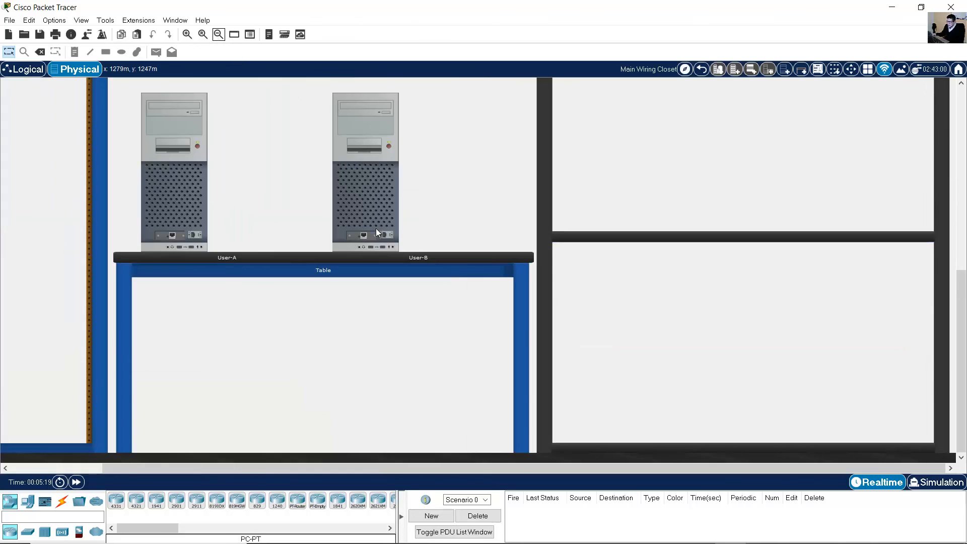
pyautogui.scroll(2, 428, 290)
pyautogui.click(217, 38)
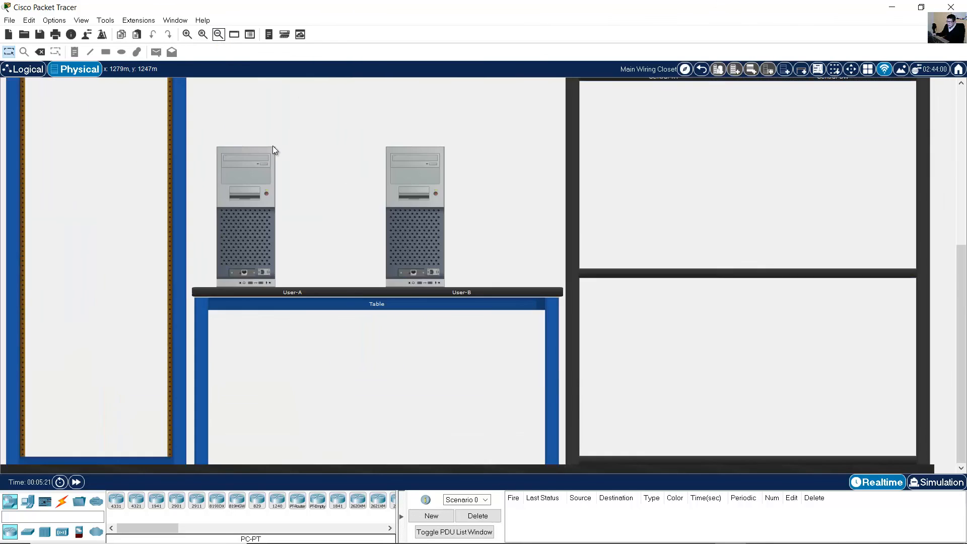
pyautogui.scroll(3, 417, 323)
pyautogui.scroll(-1, 416, 323)
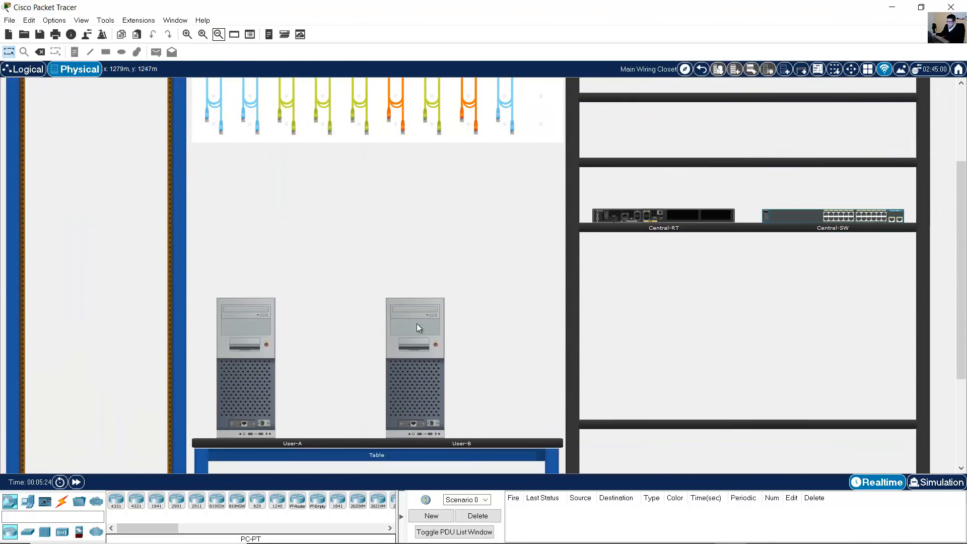